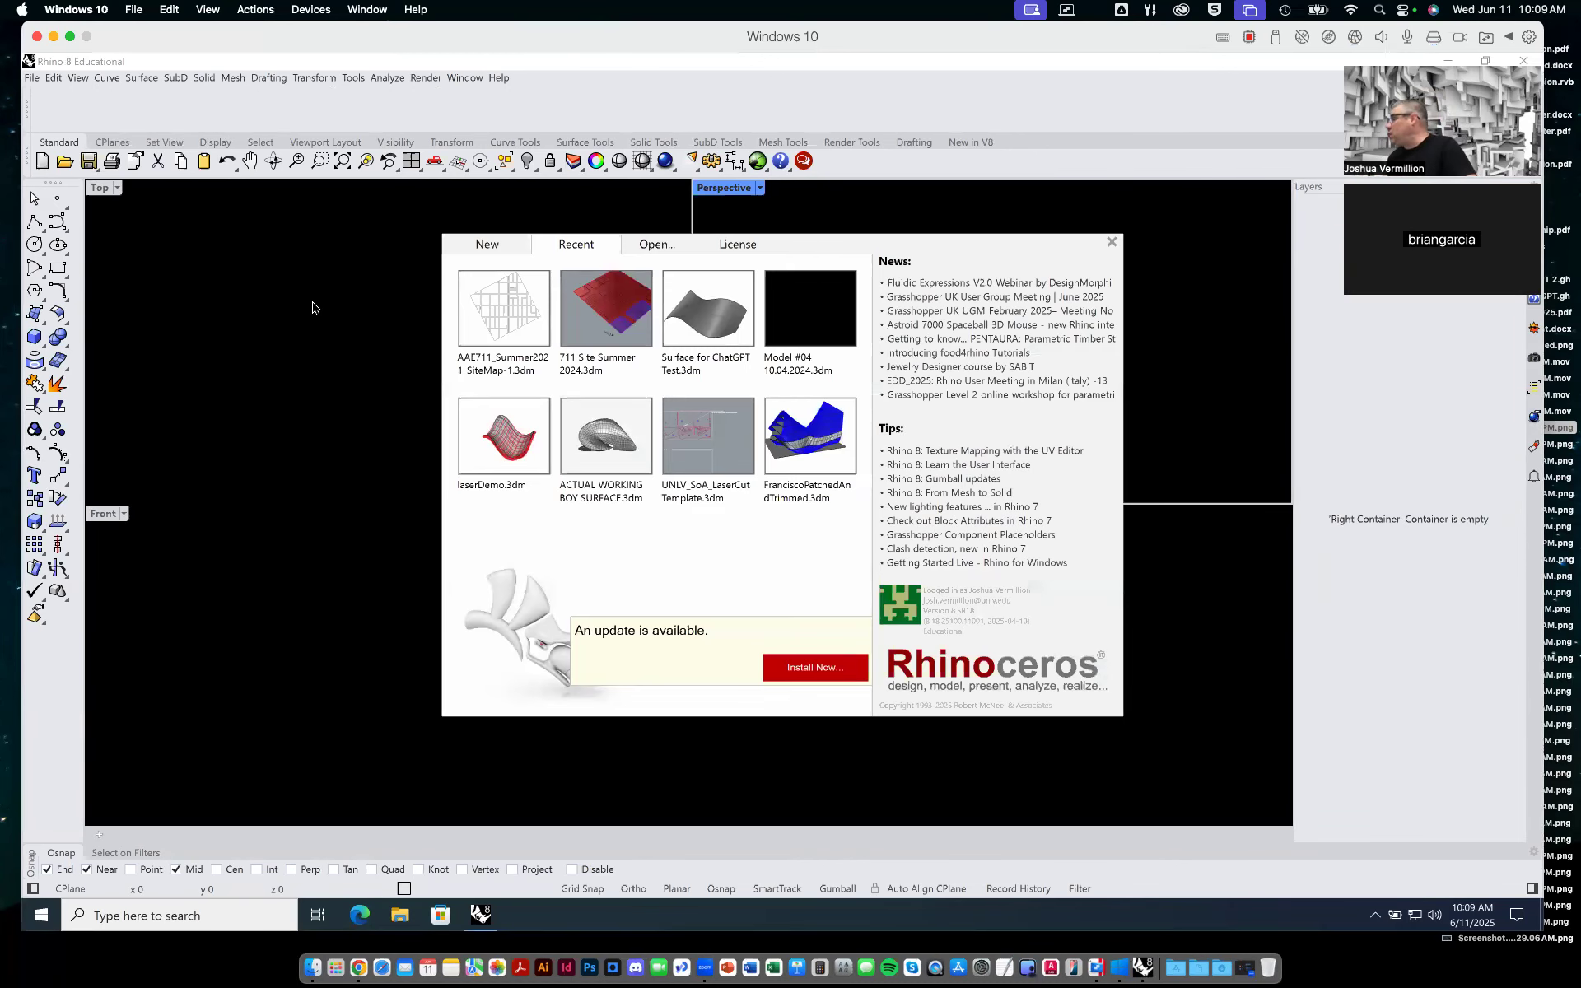
Dismiss the start-up window and make the Top viewport of the empty model active.
left_click(313, 308)
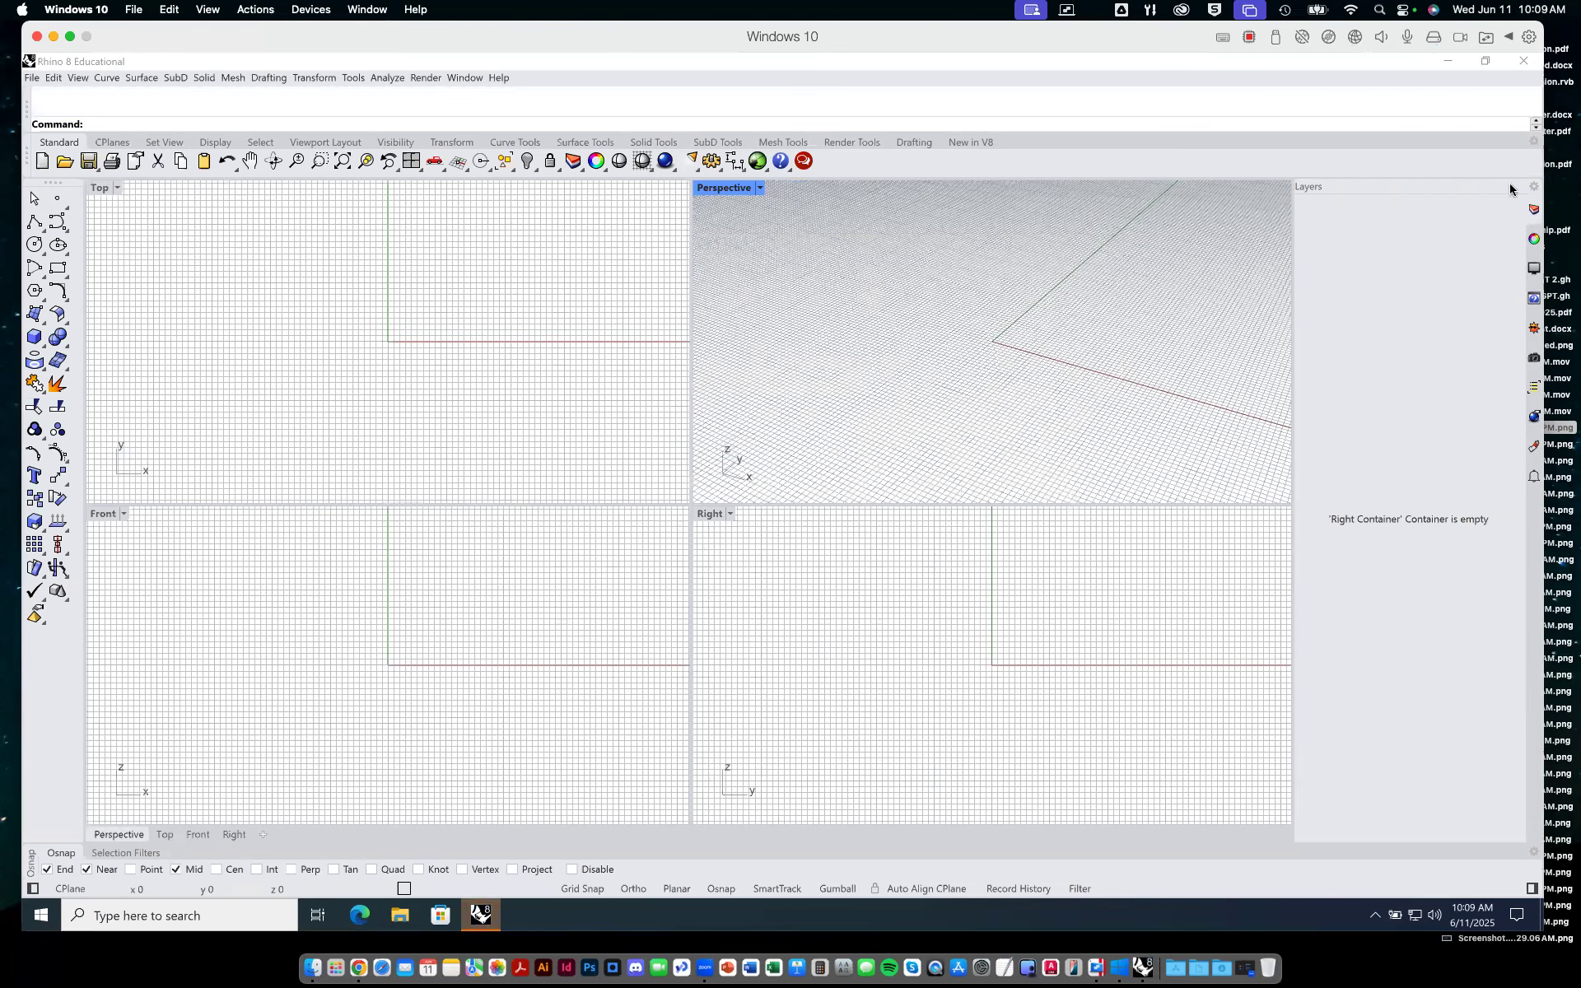
left_click(1090, 591)
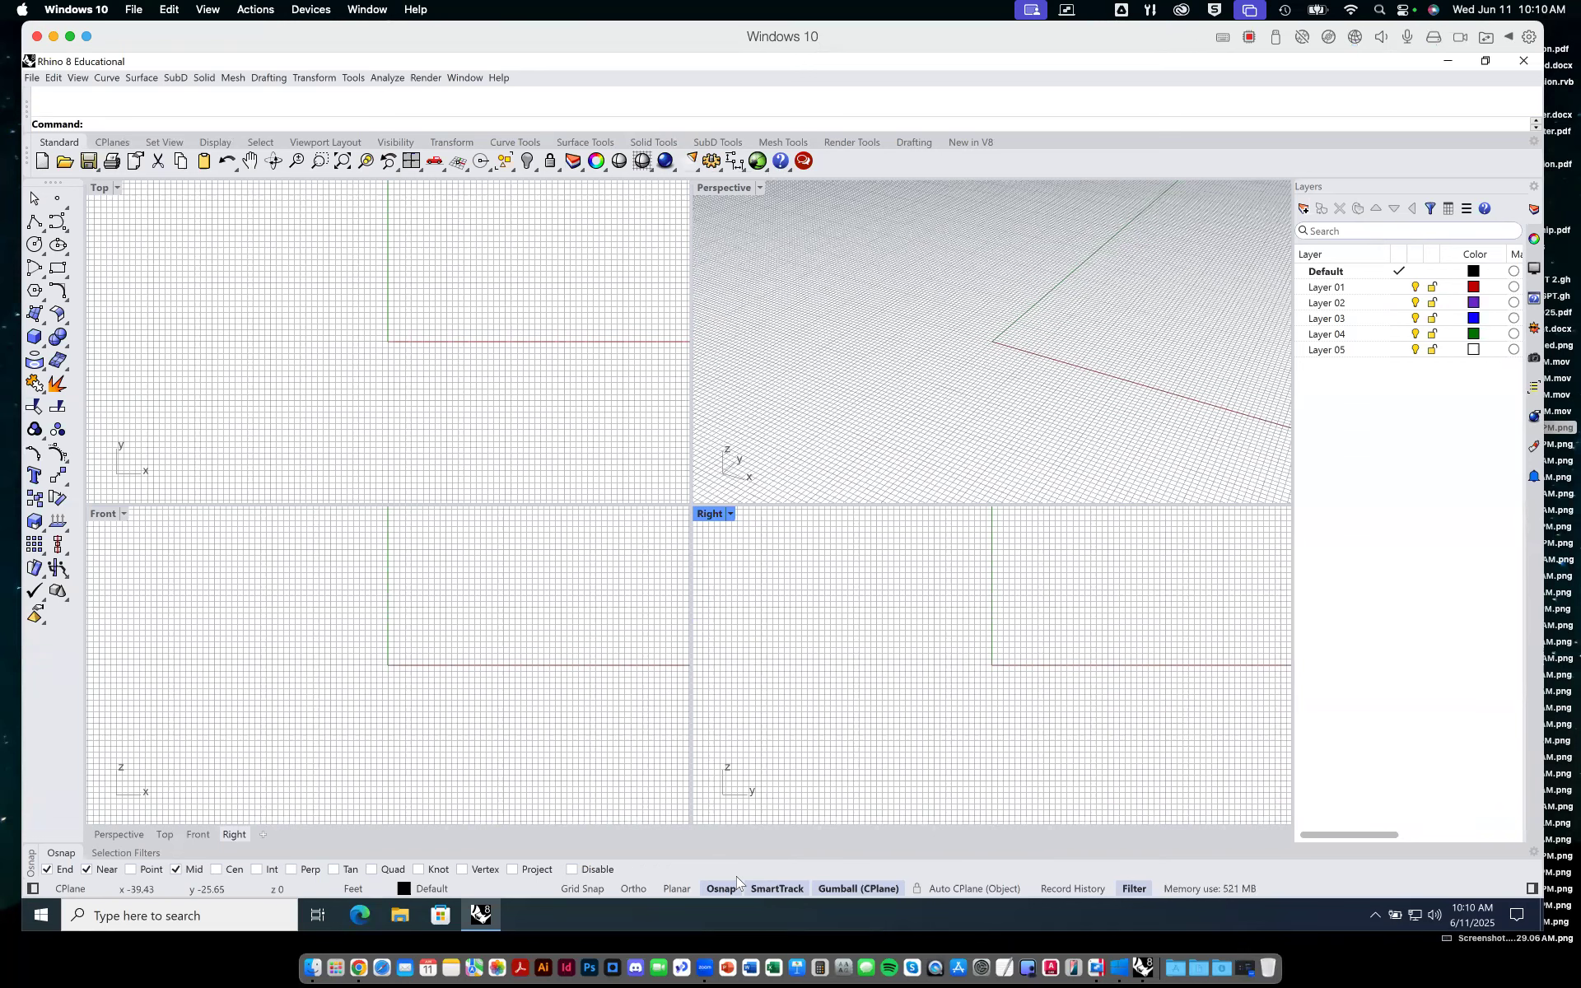
left_click(463, 361)
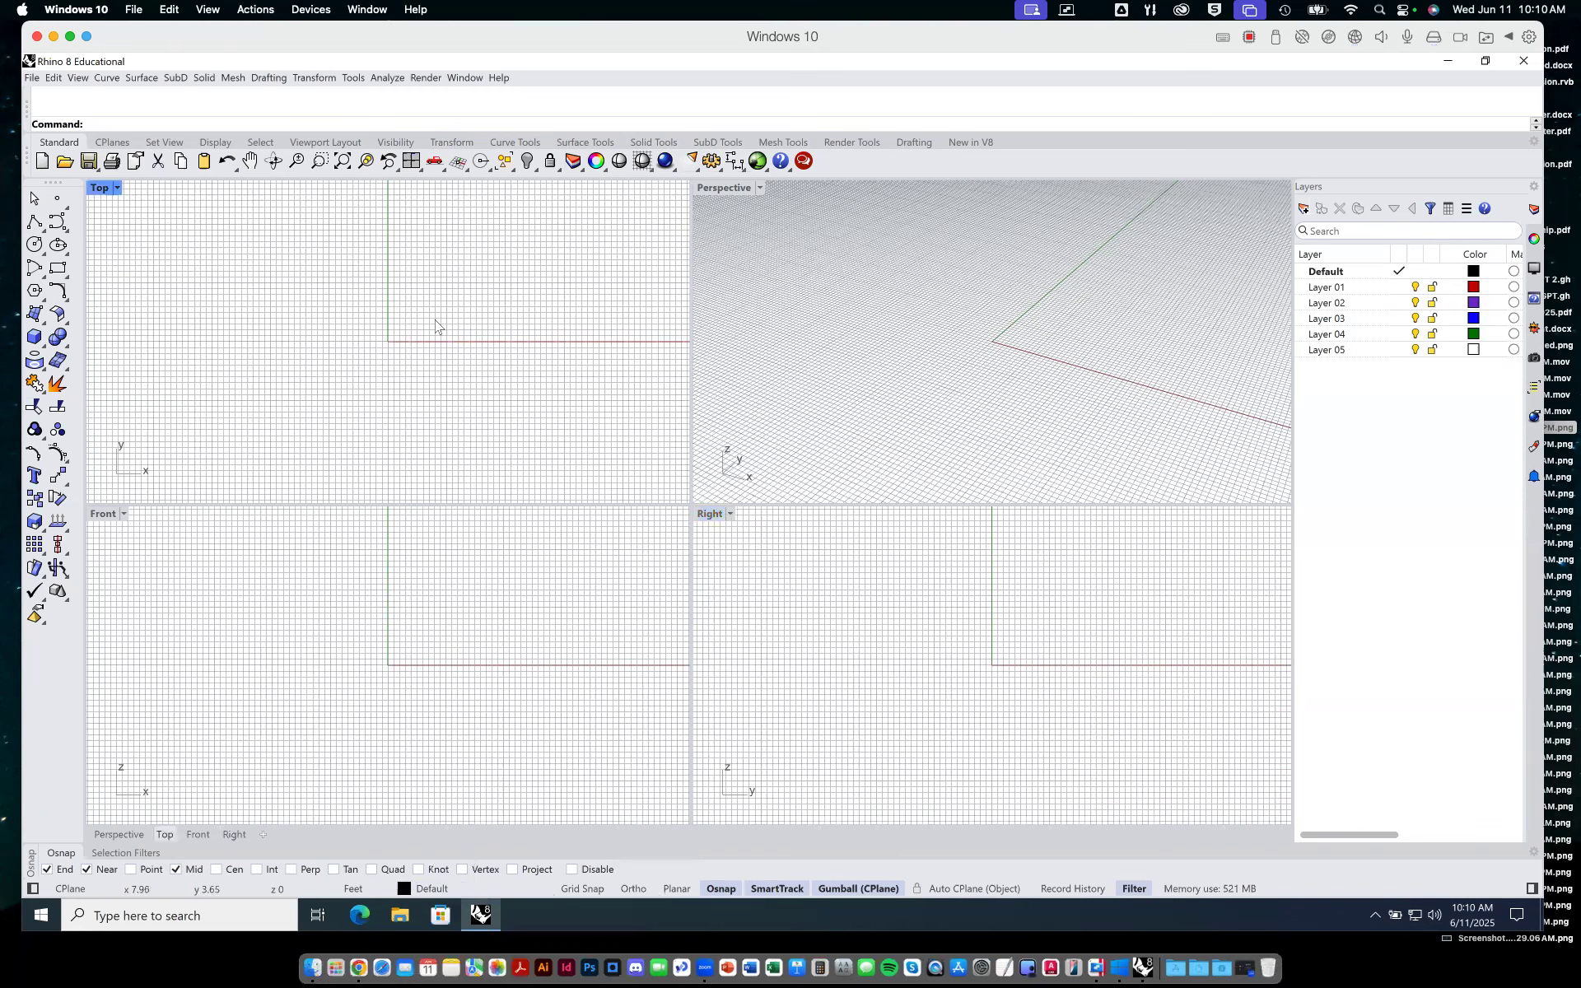
left_click(352, 77)
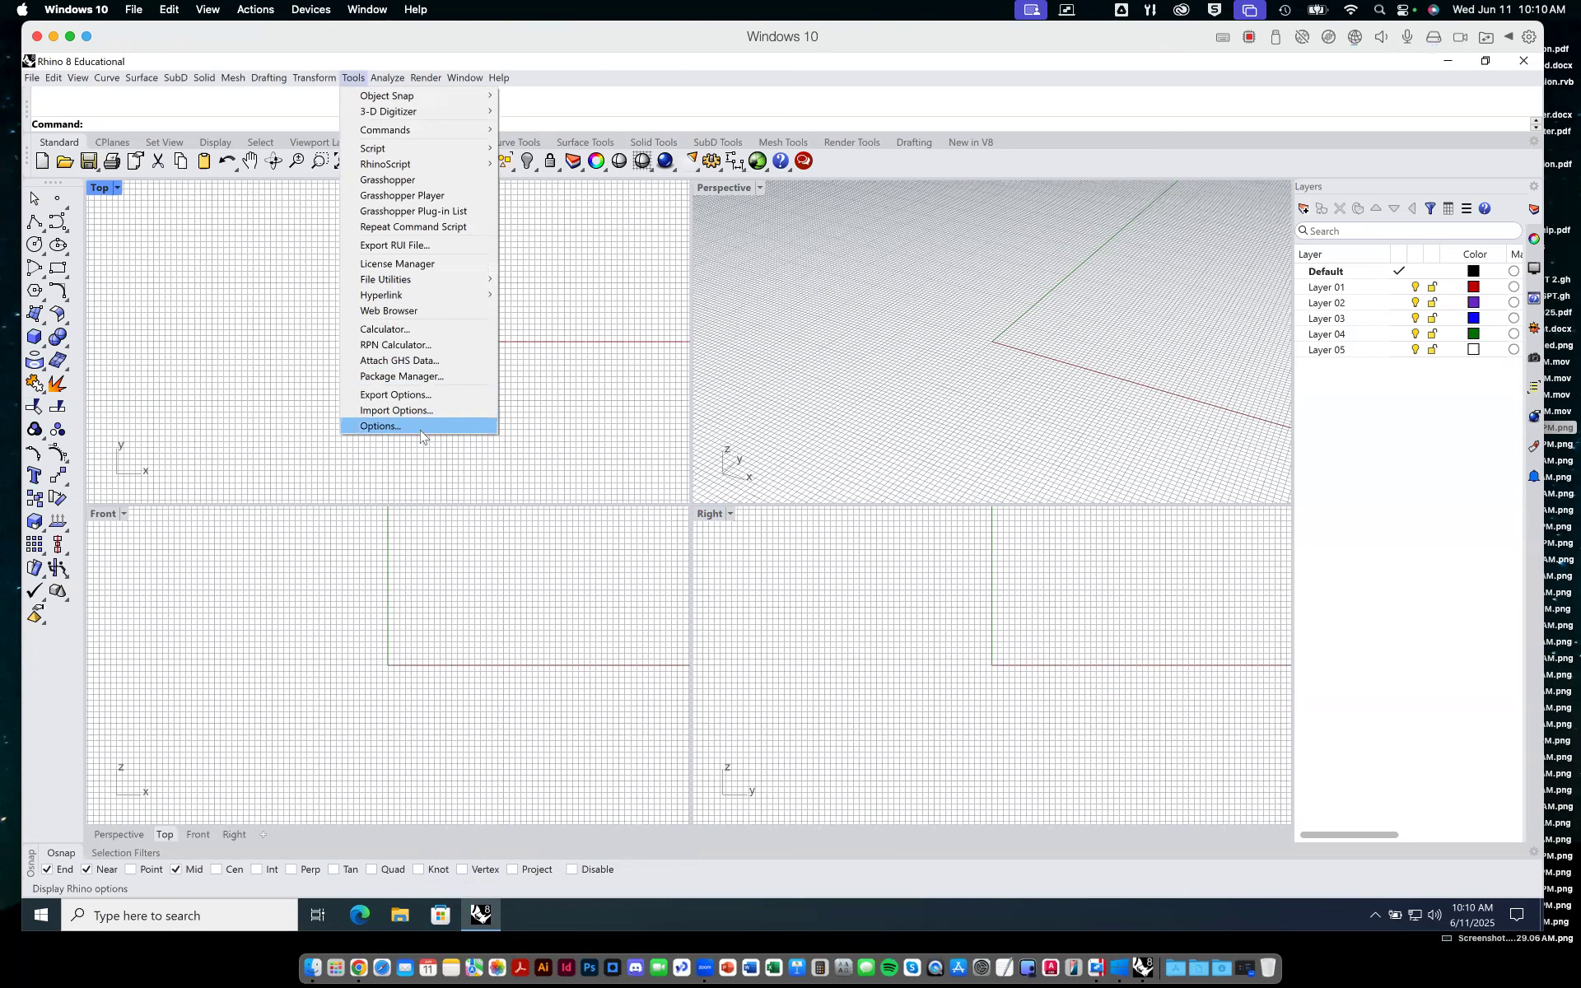
left_click(204, 78)
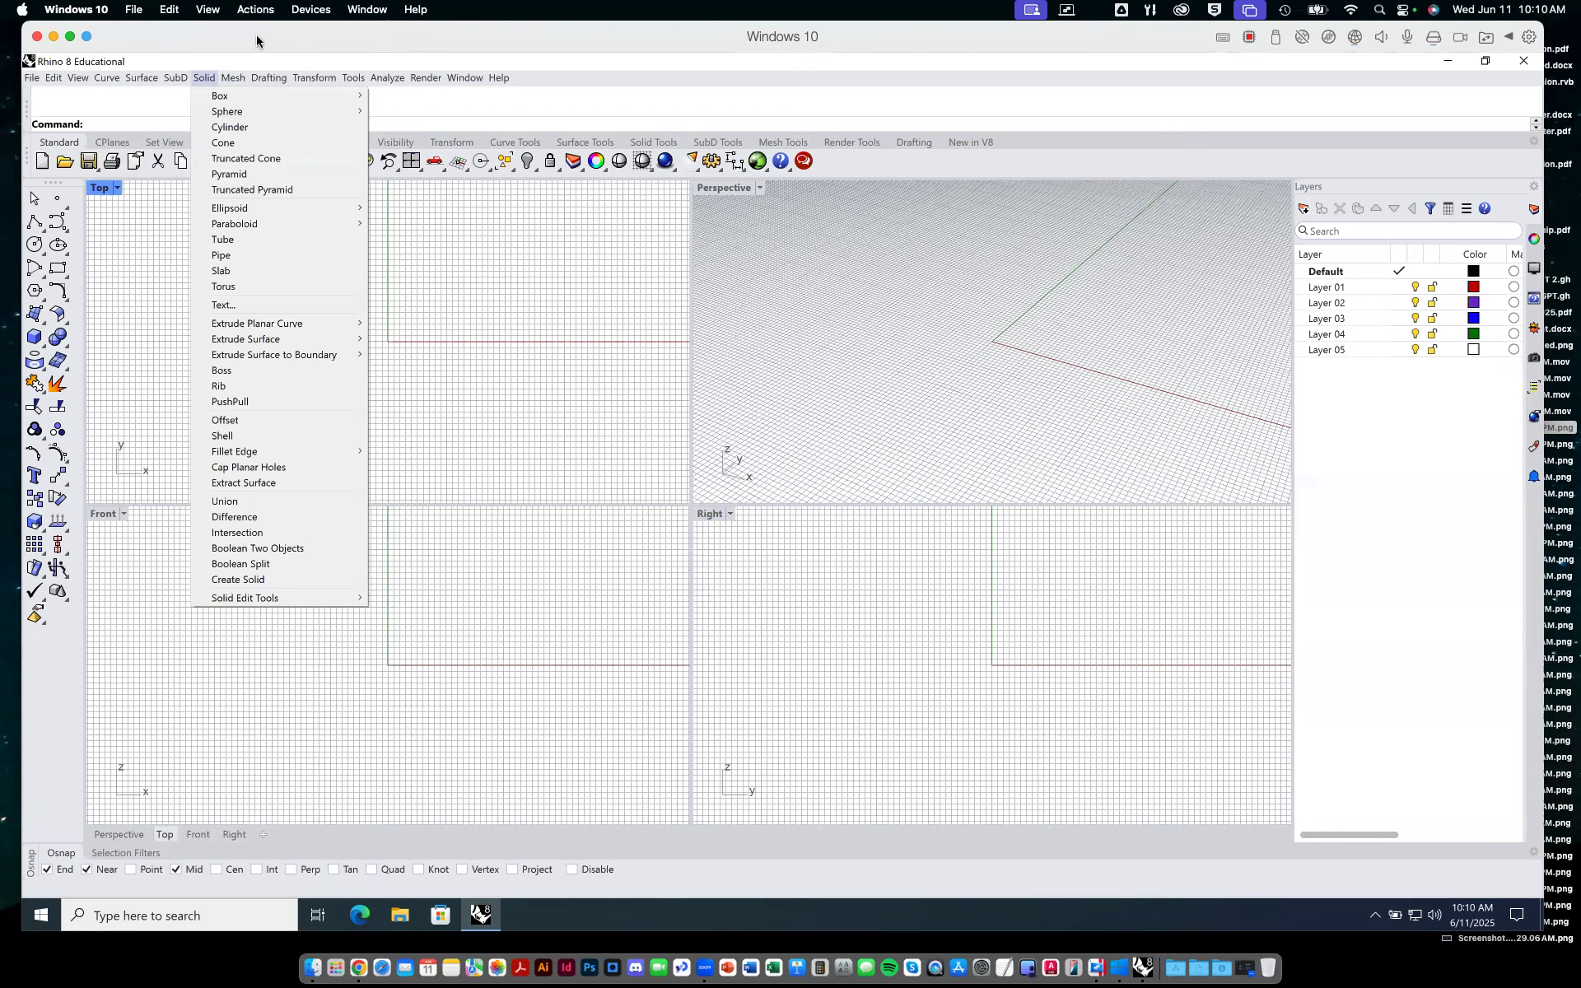
left_click(500, 271)
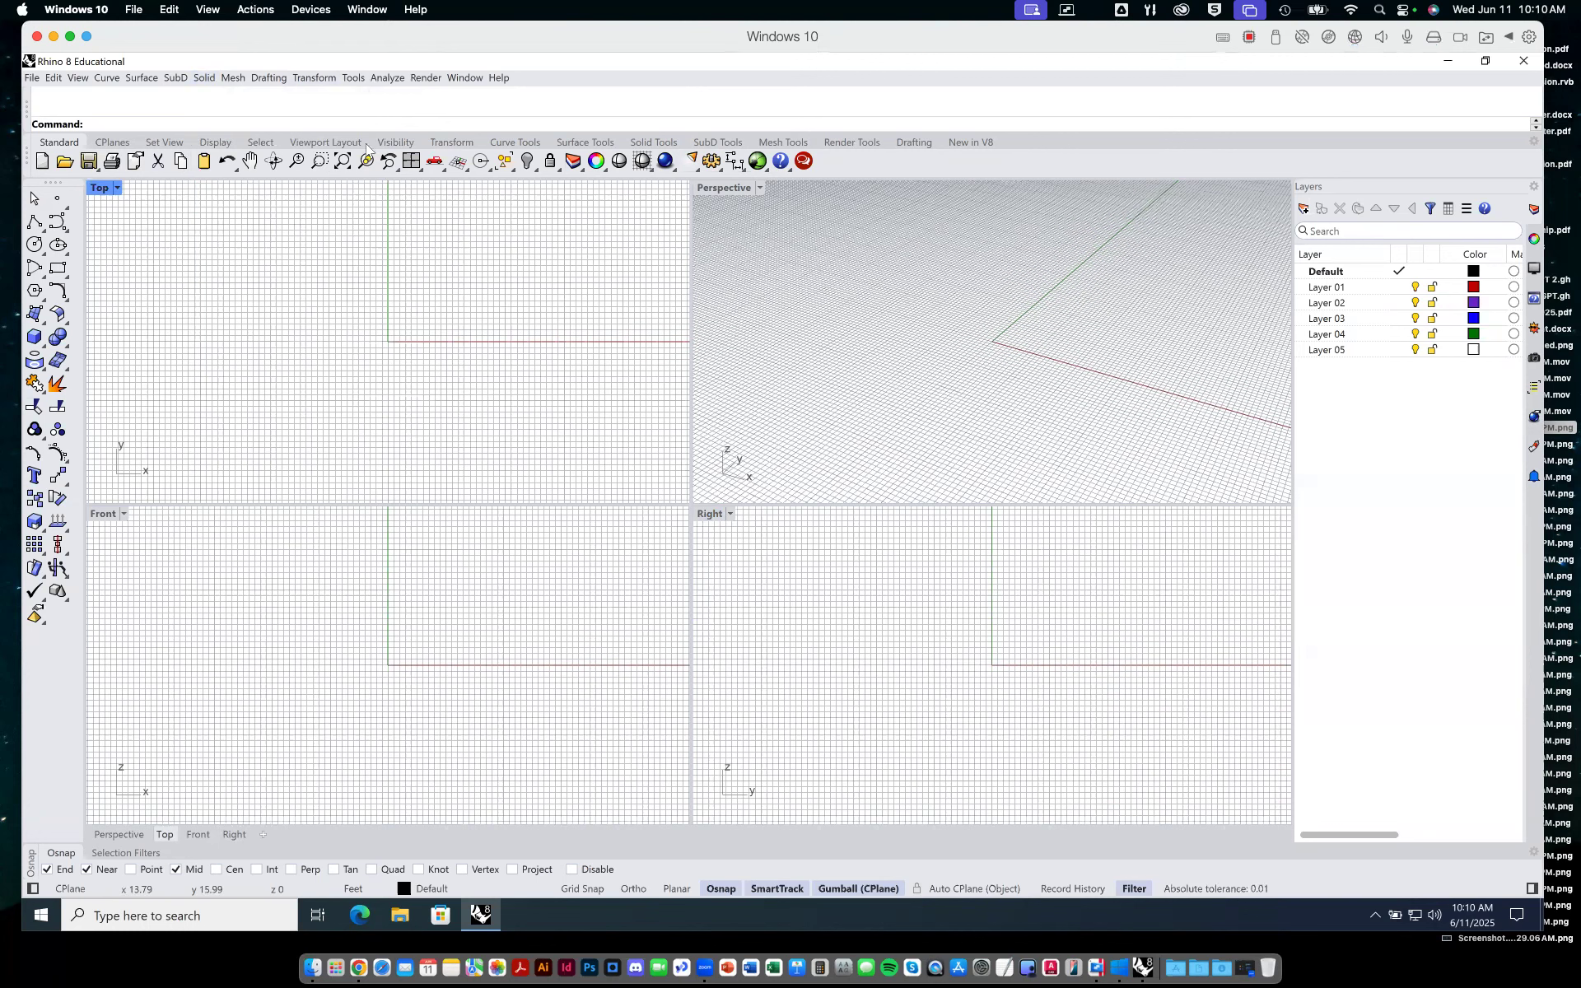
left_click(22, 10)
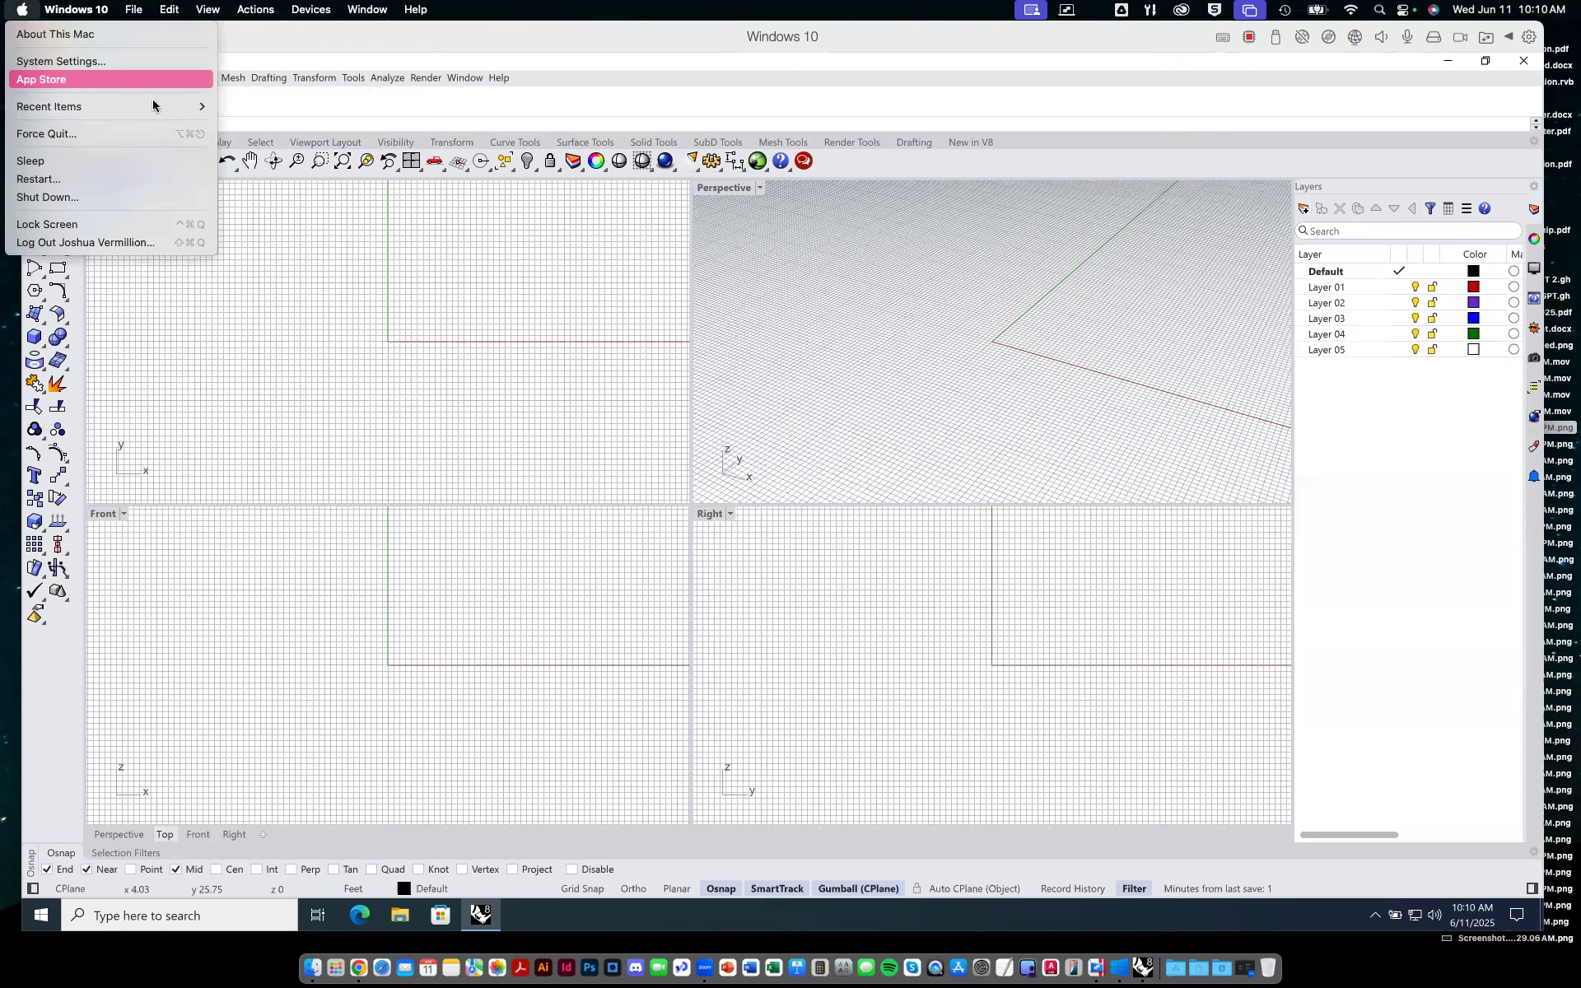
left_click(14, 11)
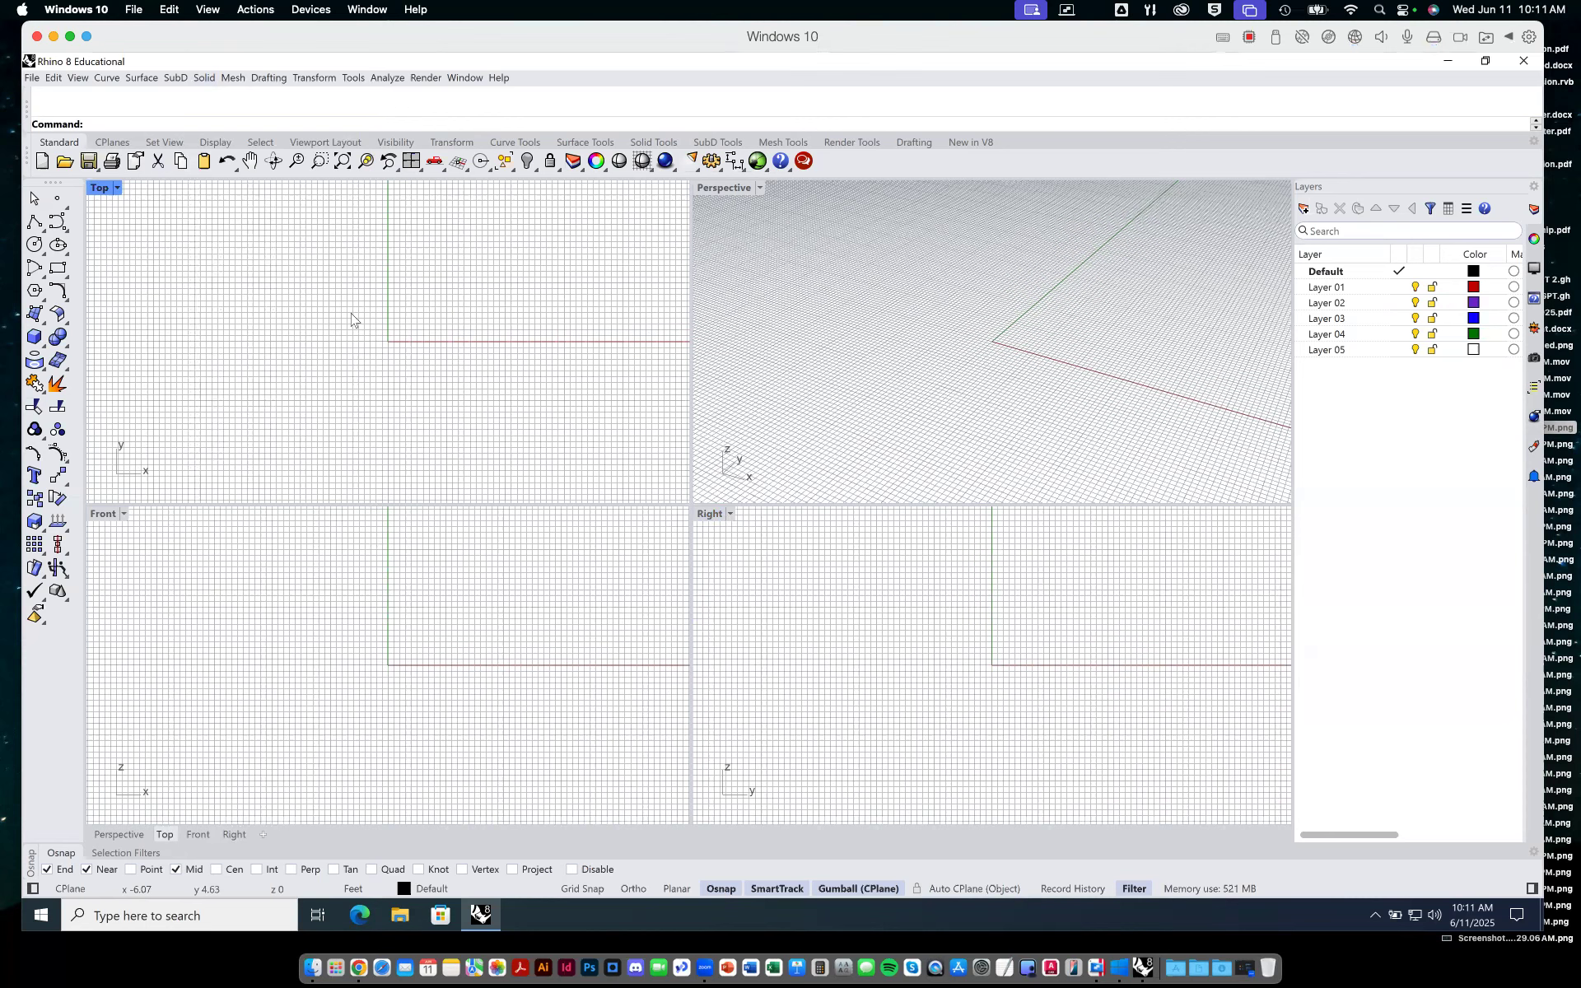
Turn off the grid lines in all viewports through the document's Grid properties.
left_click(363, 78)
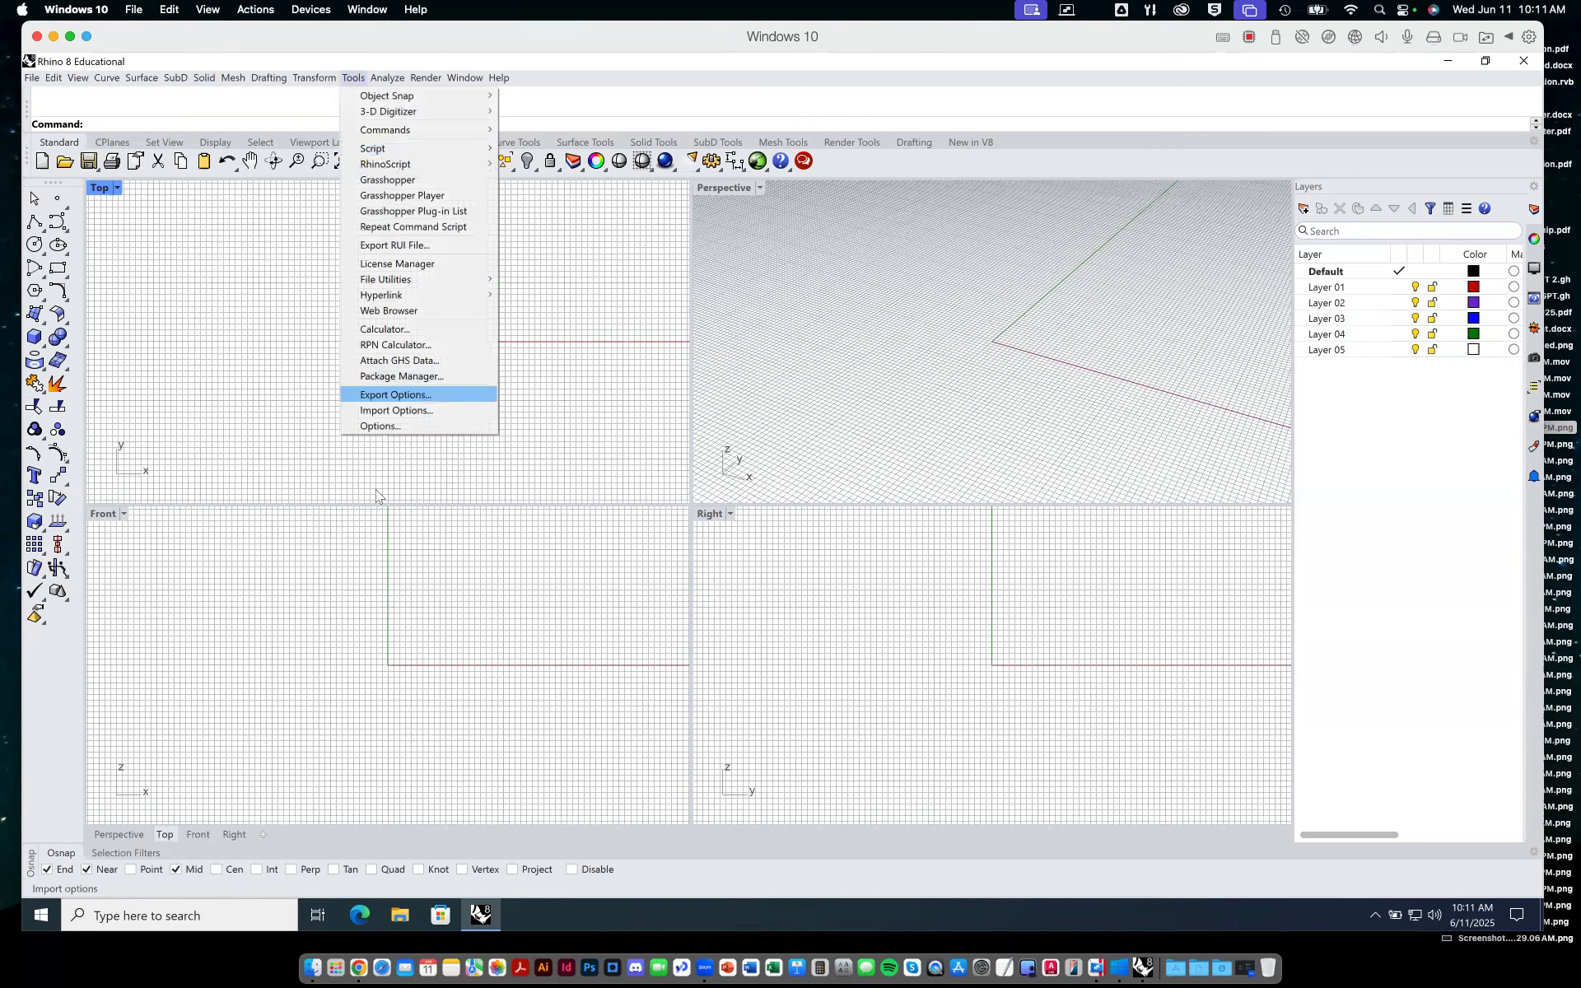
left_click(378, 426)
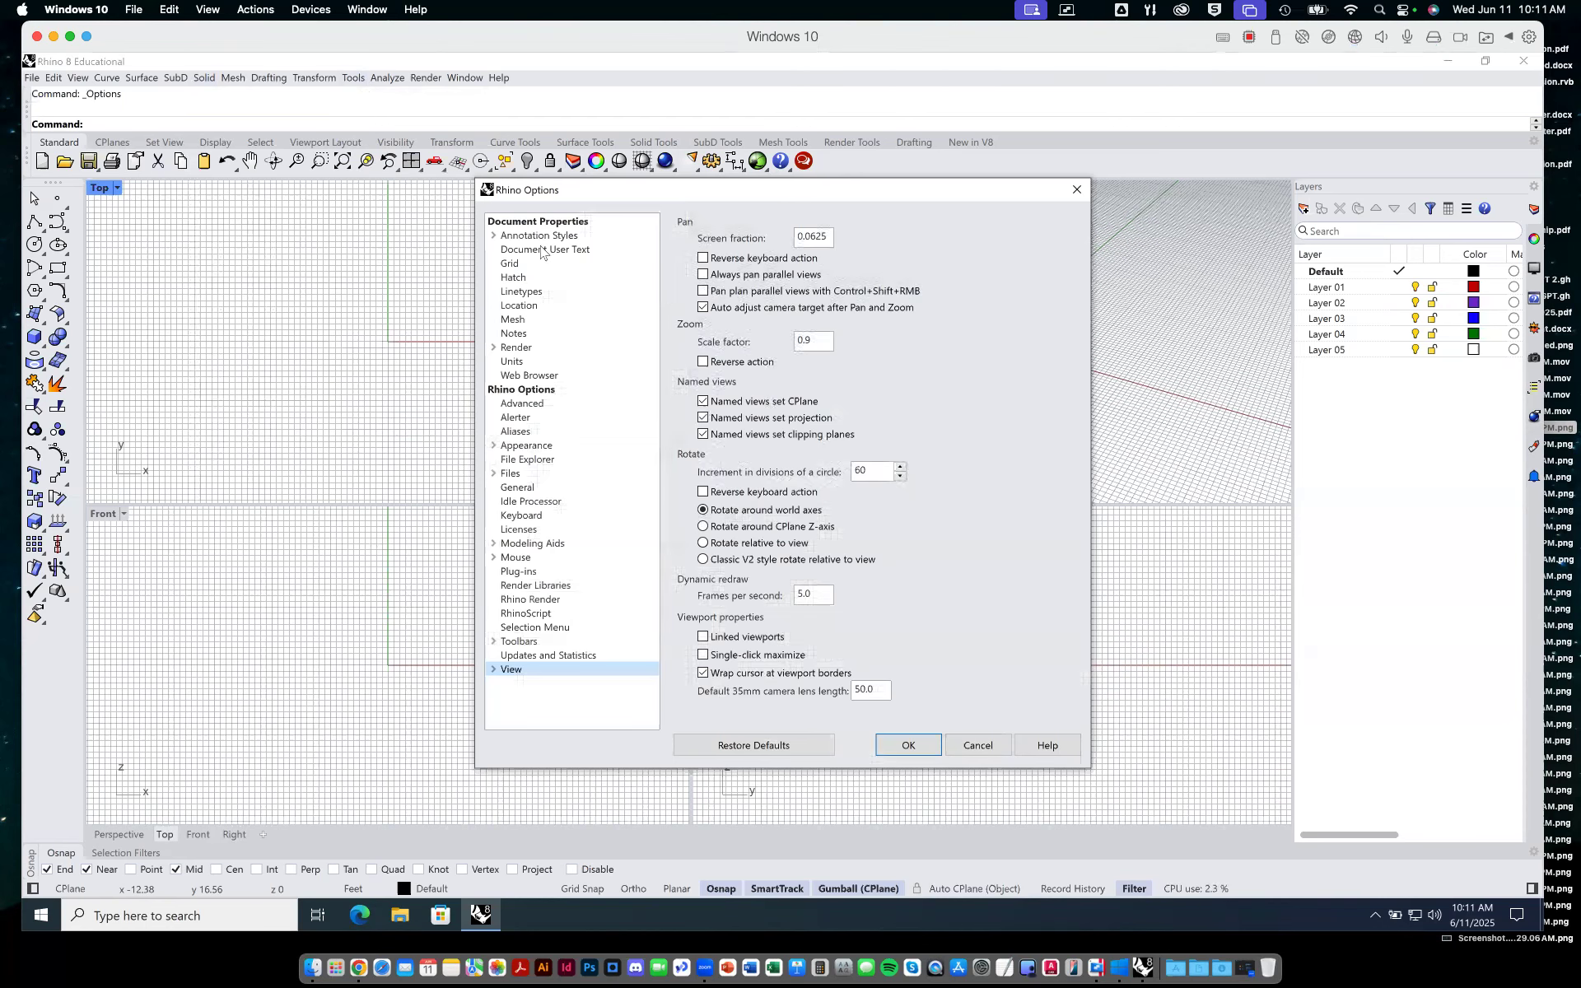
left_click(516, 263)
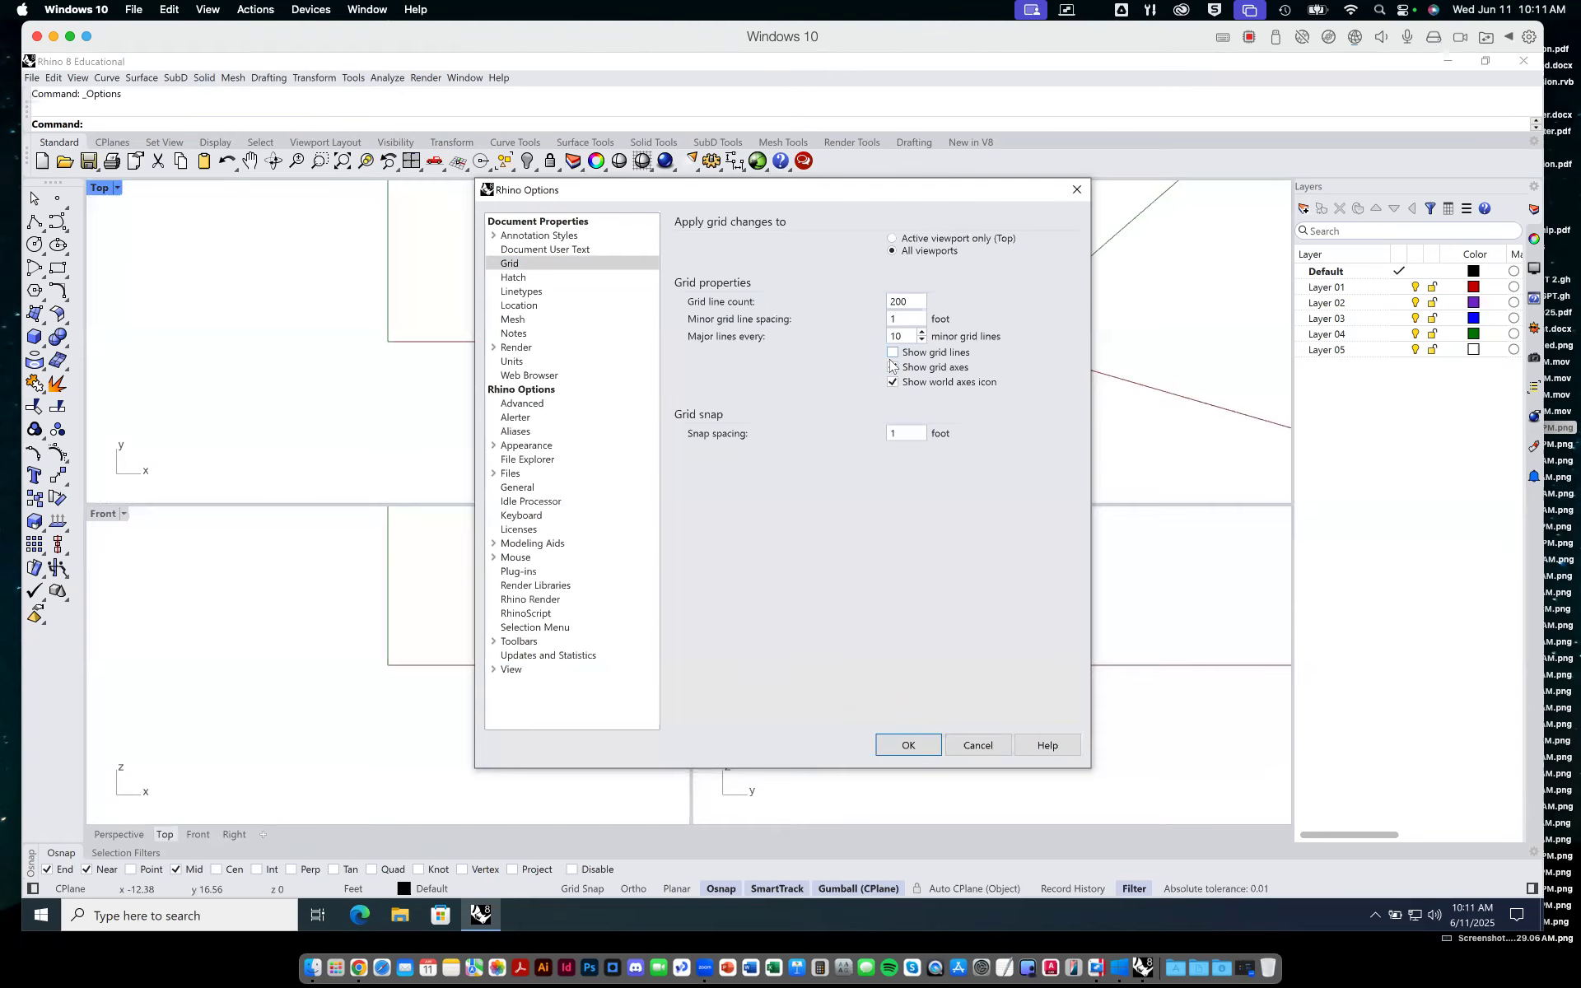
left_click(907, 745)
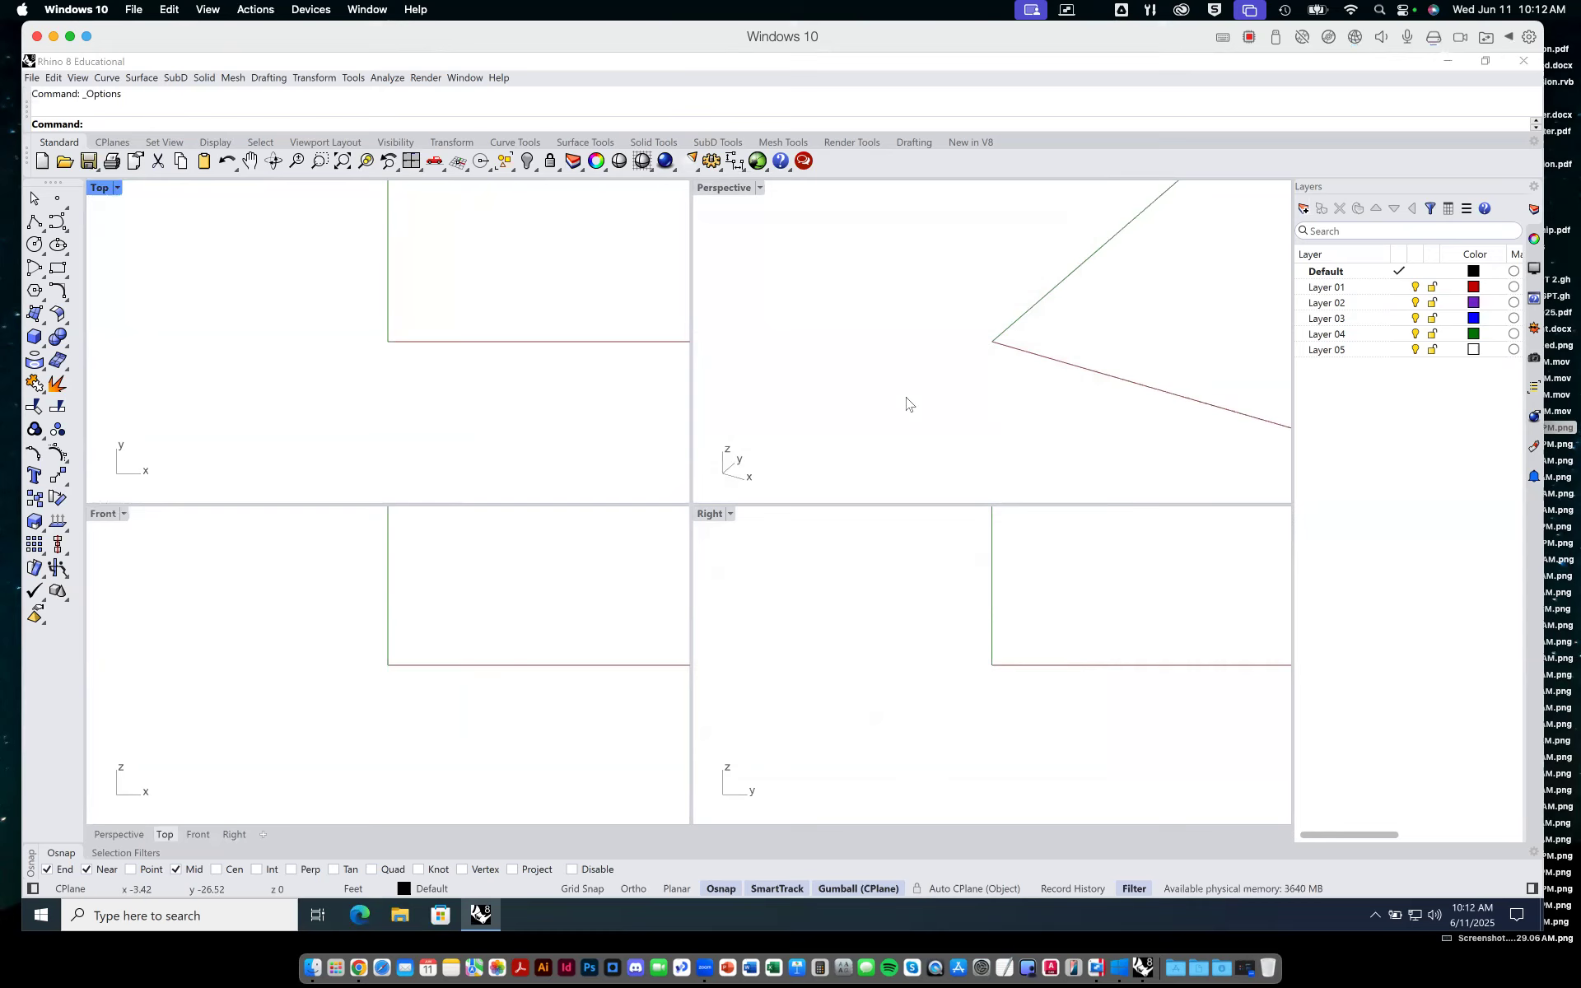
Set the document's distance display to Feet & Inches, with Feet as the model units.
left_click(354, 77)
left_click(400, 427)
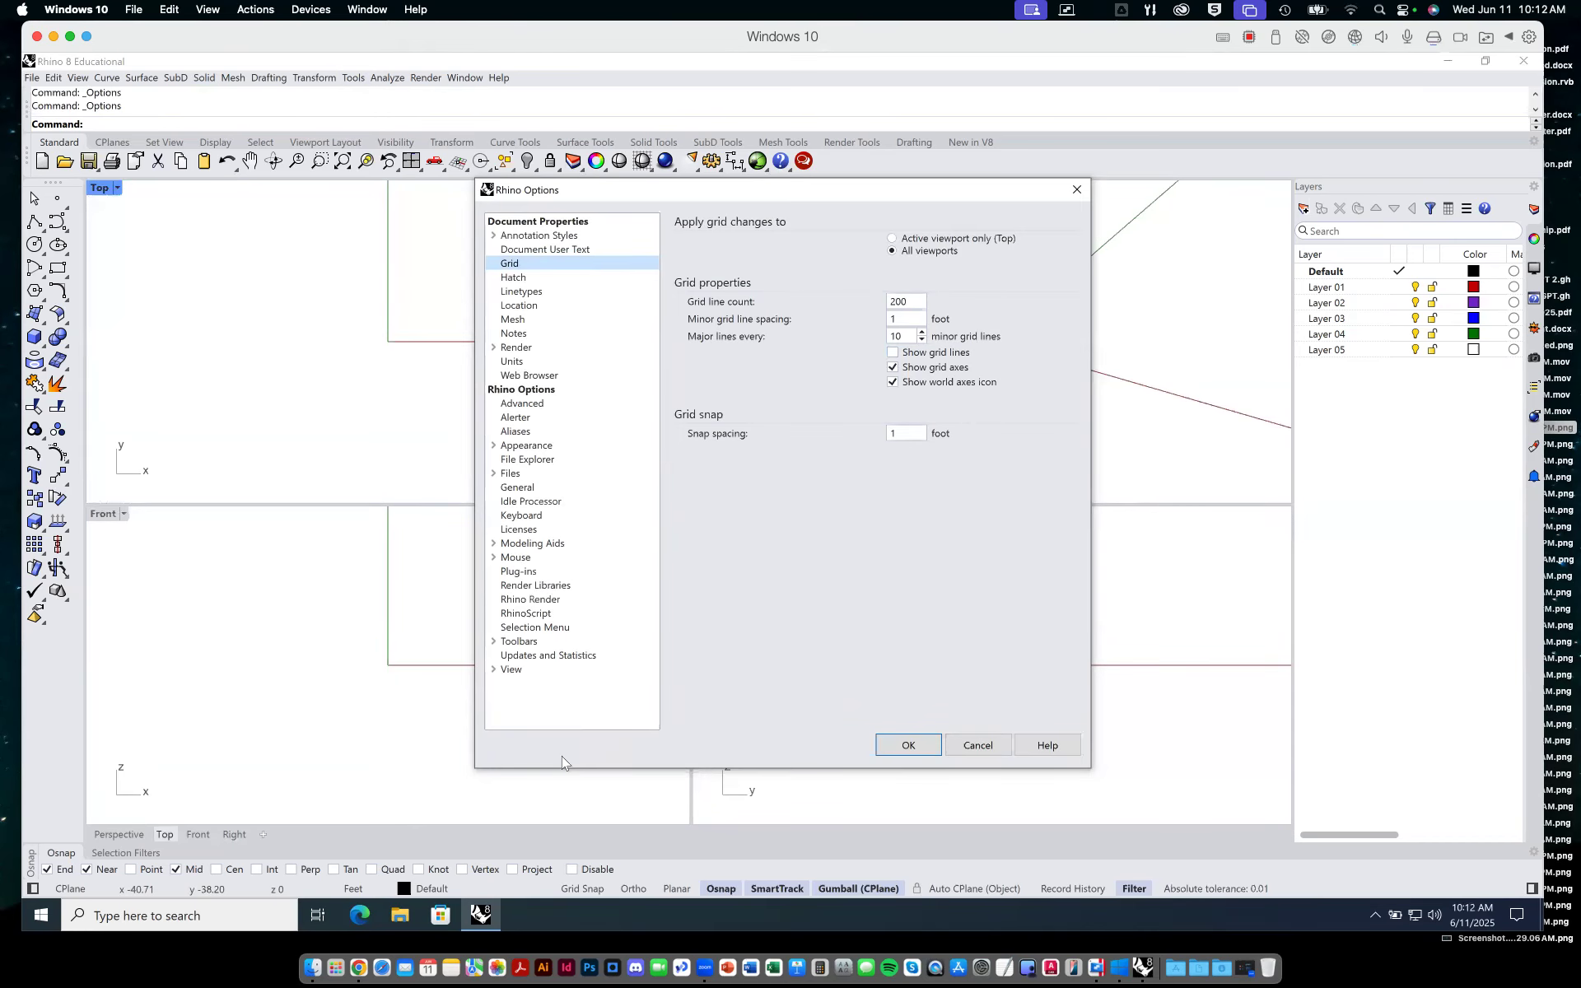
left_click(512, 362)
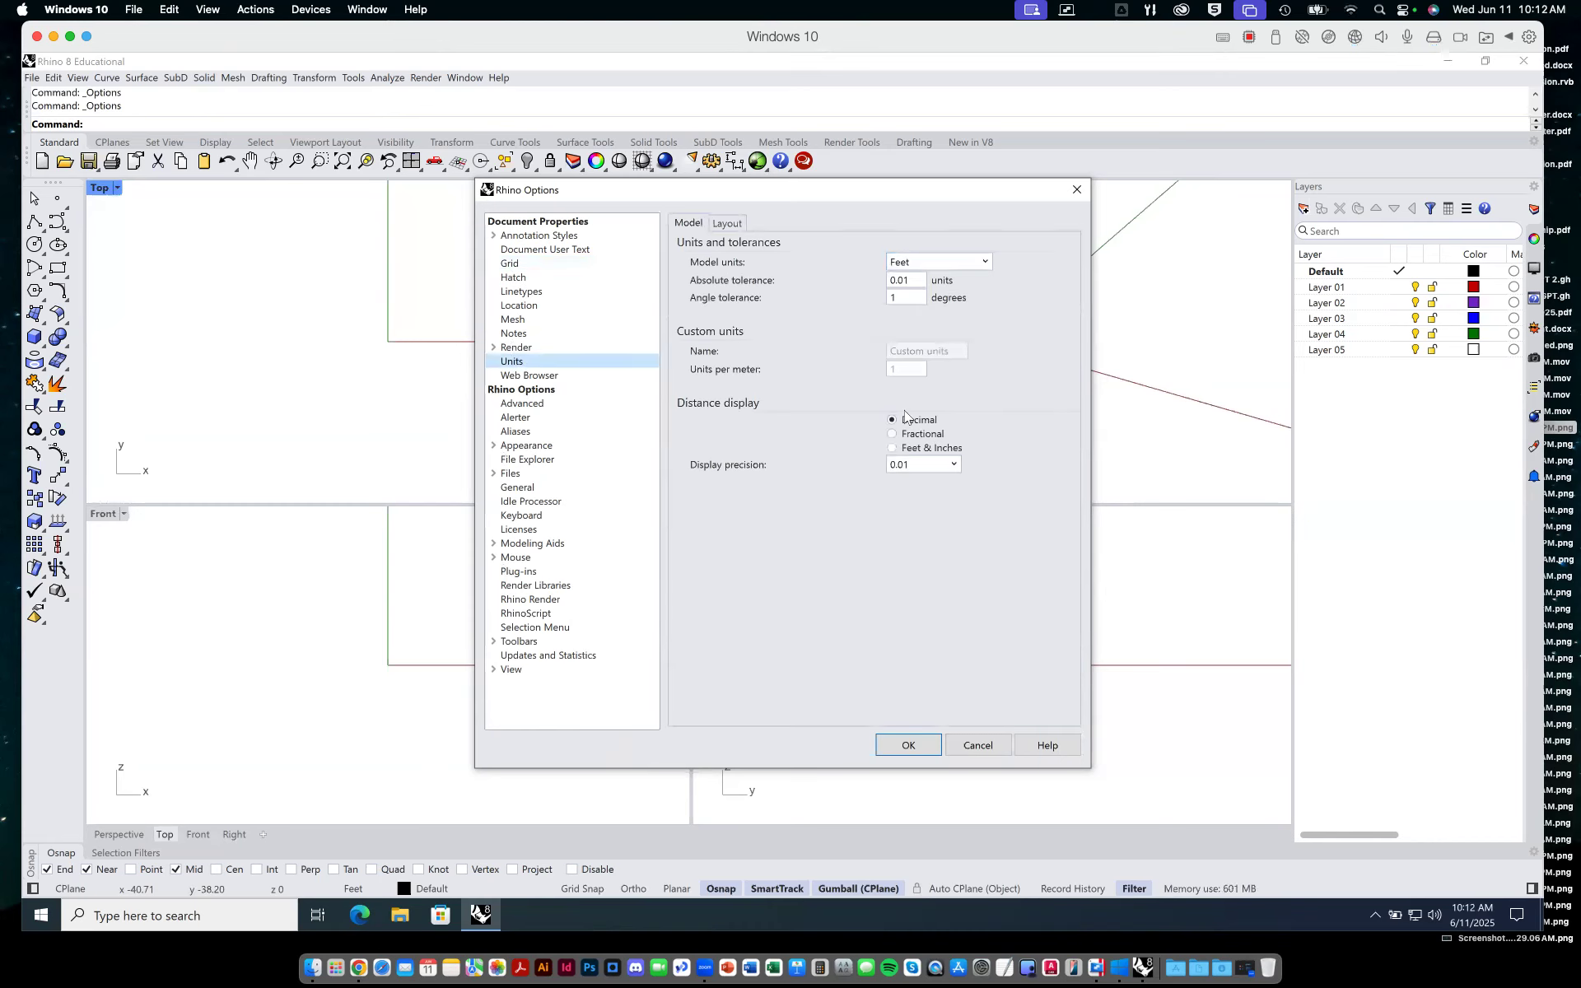
left_click(893, 447)
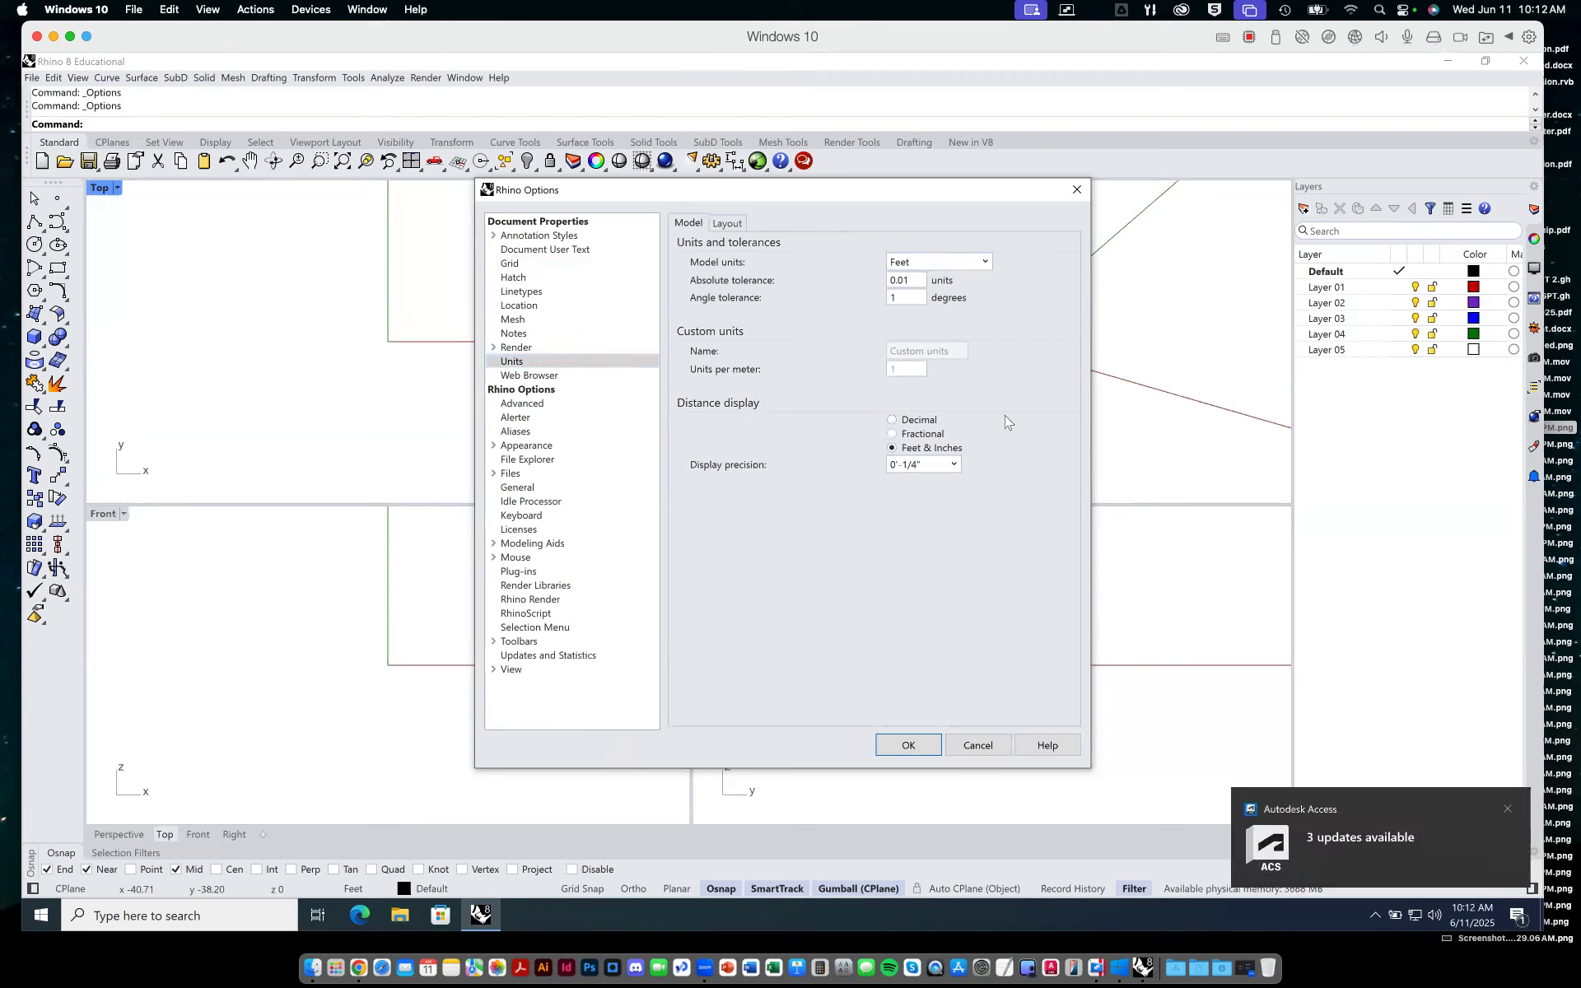
left_click(1507, 810)
left_click(897, 298)
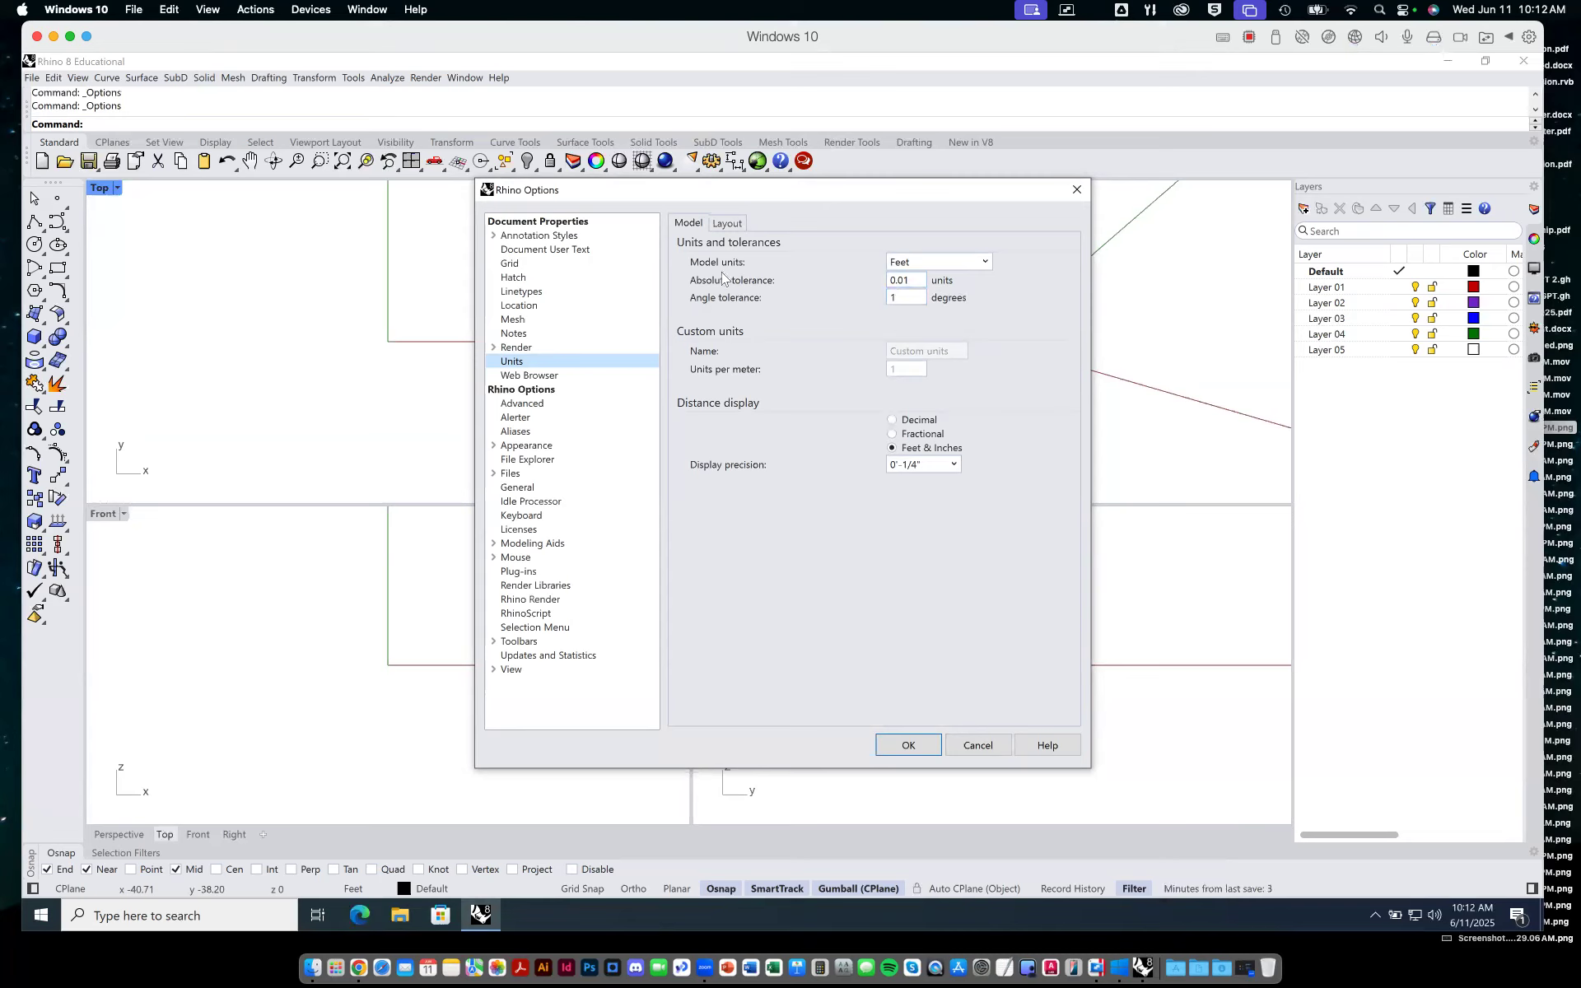
left_click(921, 261)
left_click(922, 261)
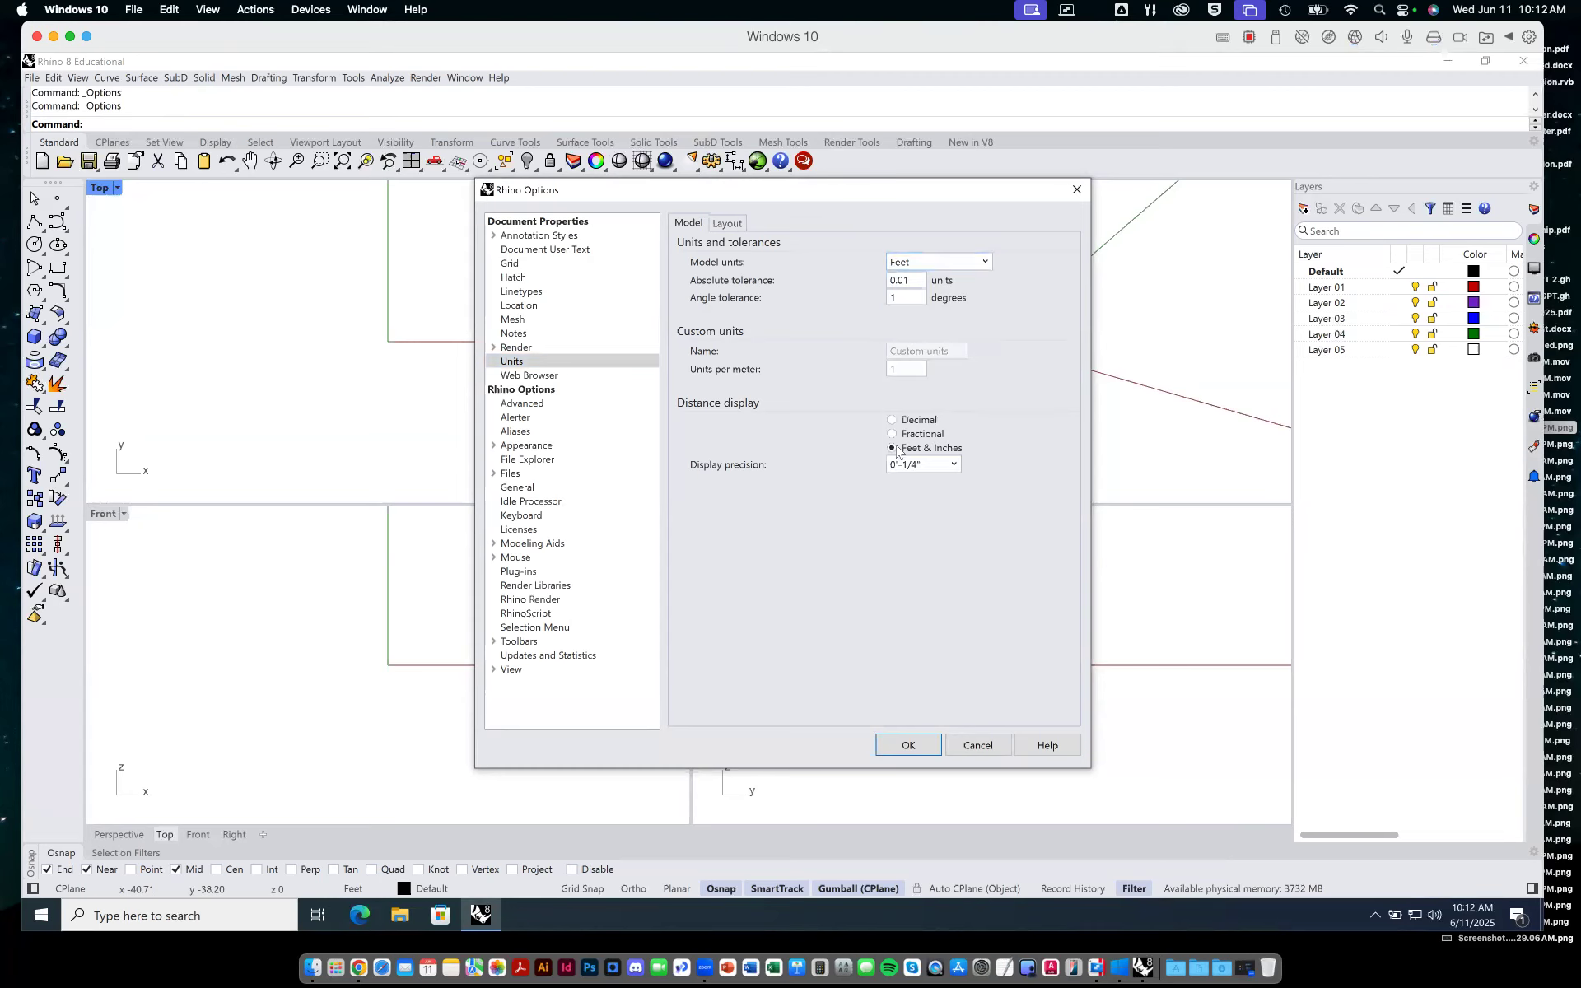
left_click(951, 741)
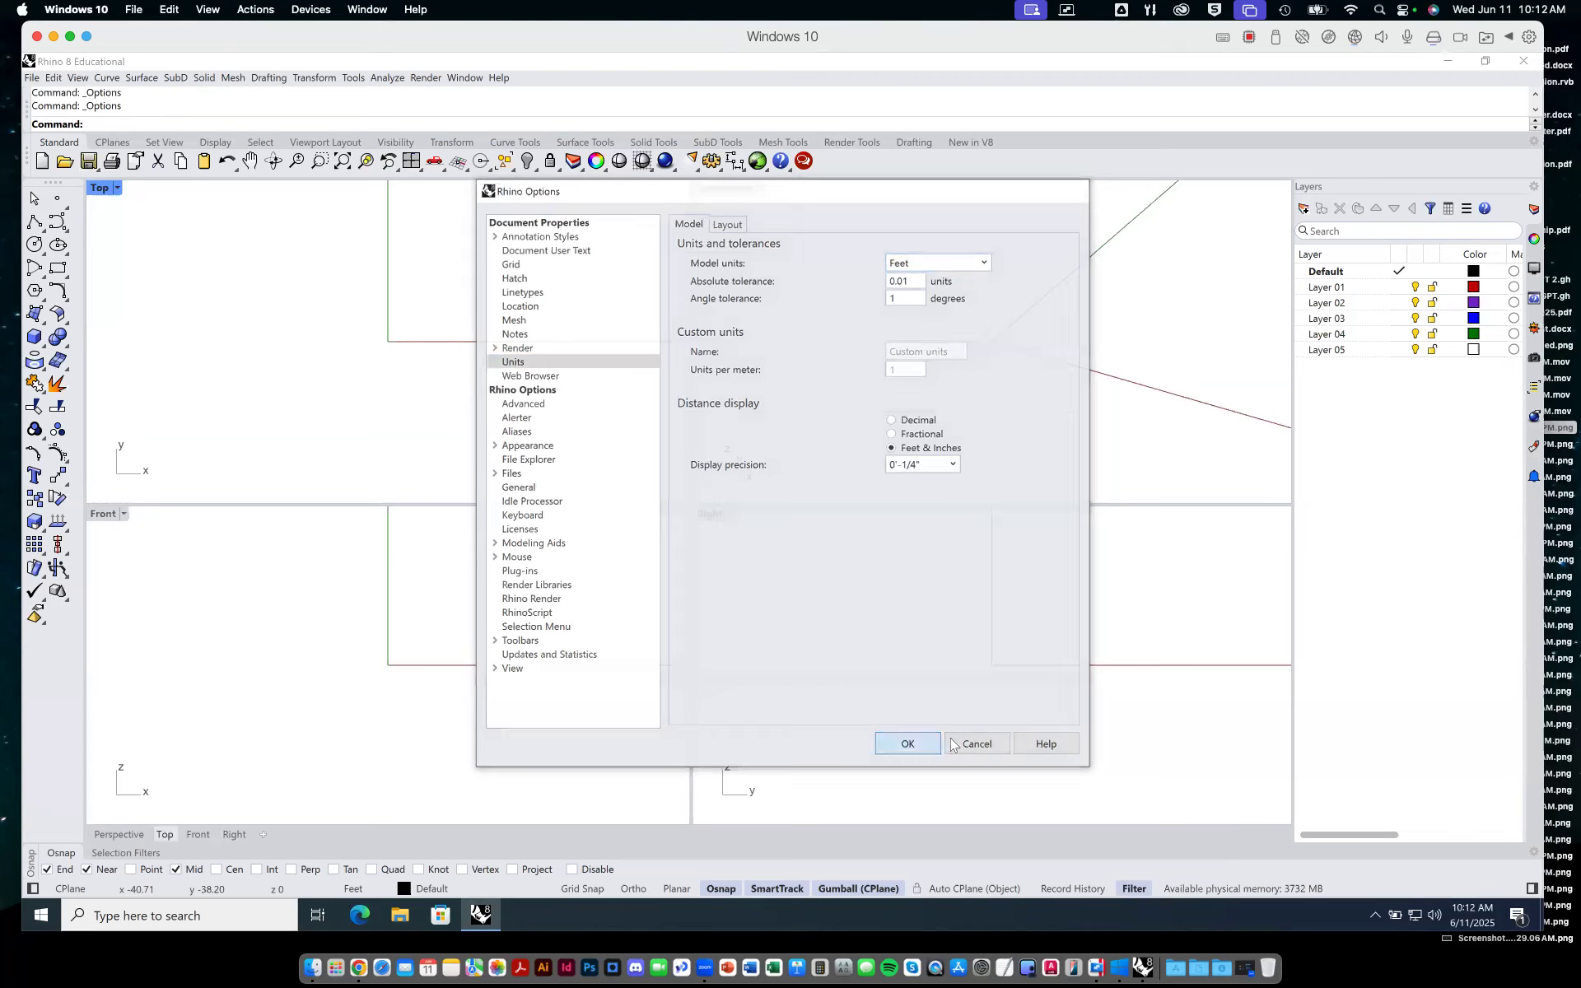
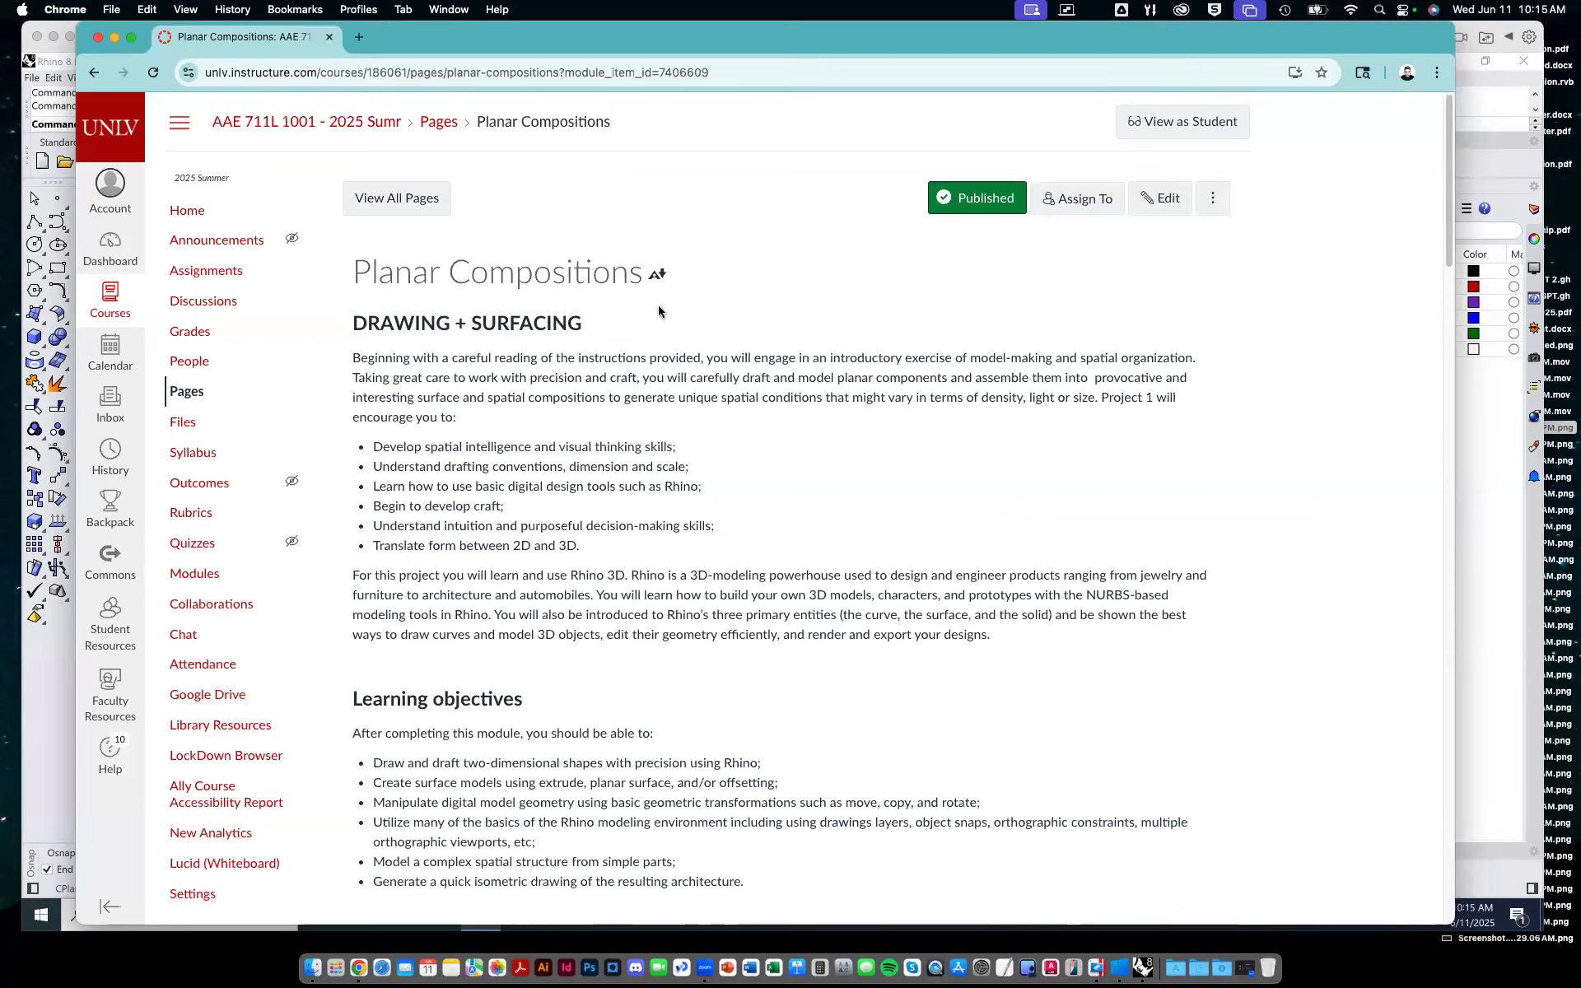
Read the Project 1 parameters and workflow on the Planar Compositions course page in Chrome, including the template, panel-cutting and component diagrams.
scroll(767, 512, "down", 8)
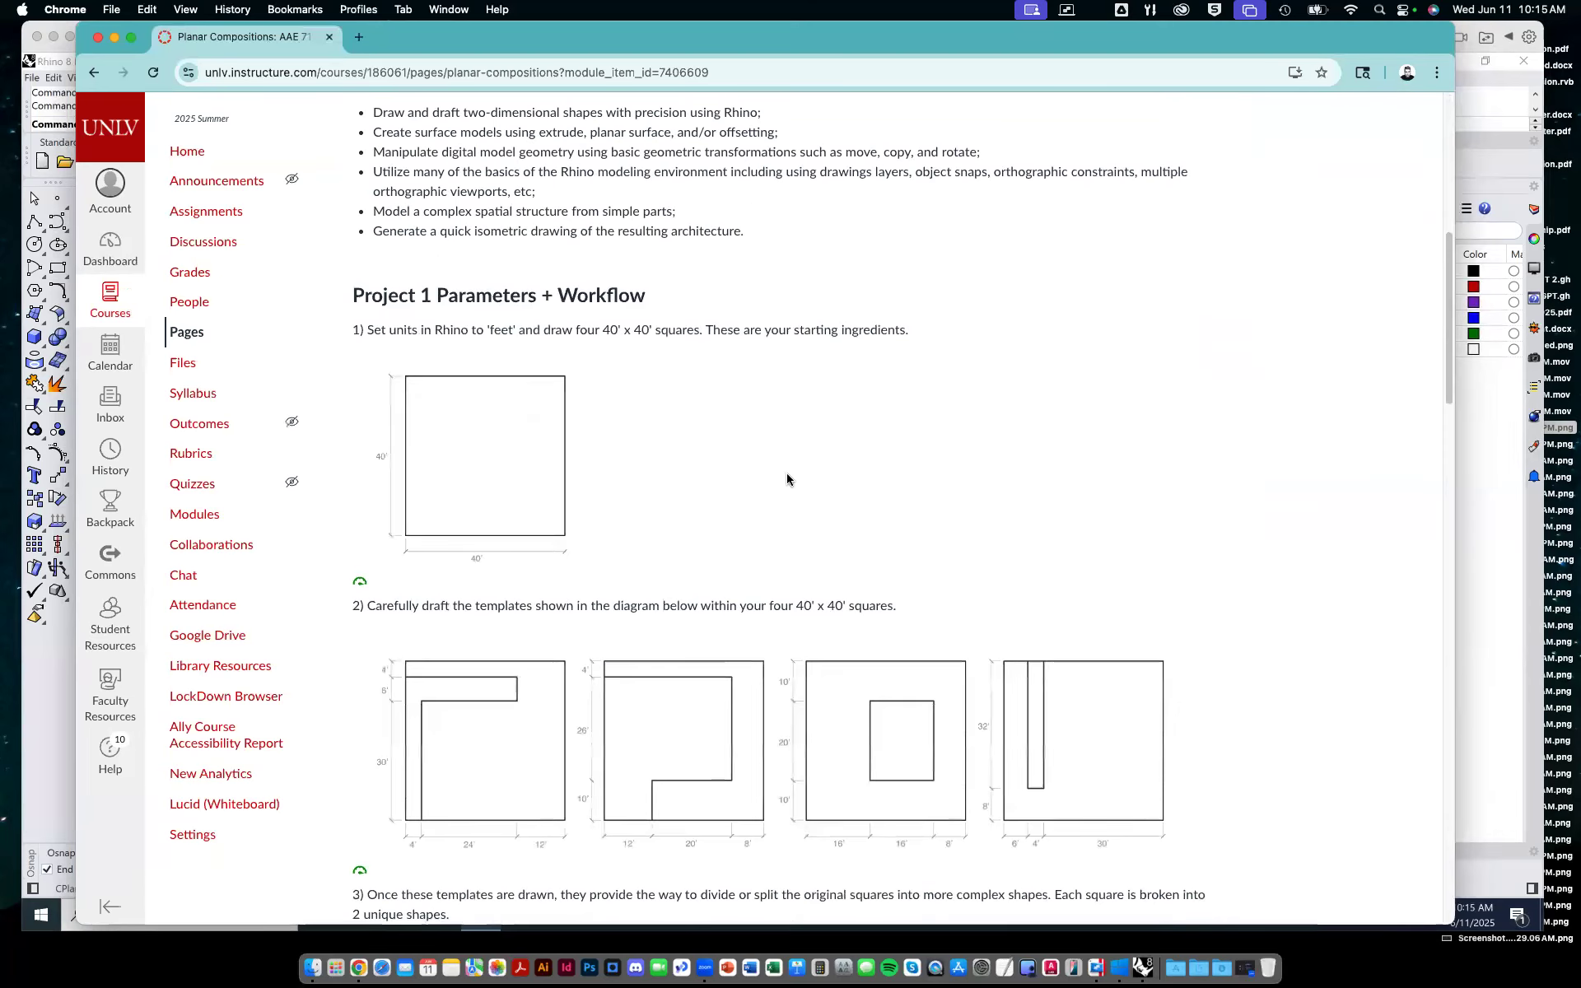
scroll(787, 472, "down", 3)
scroll(788, 479, "up", 1)
scroll(788, 478, "up", 1)
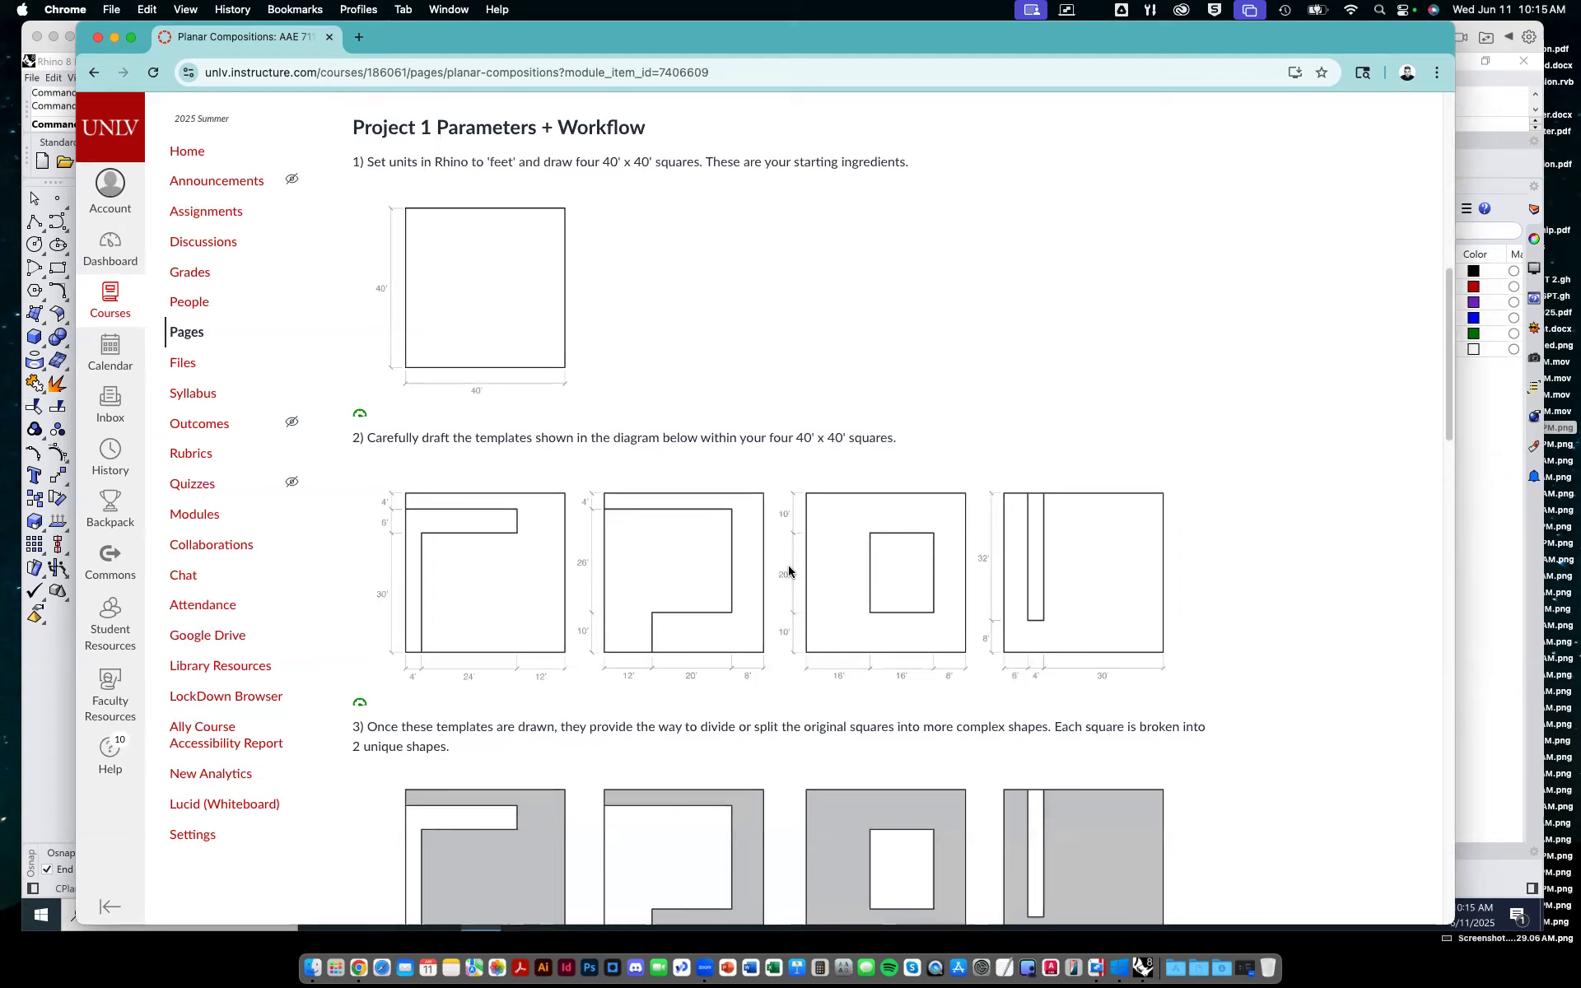
scroll(786, 566, "down", 5)
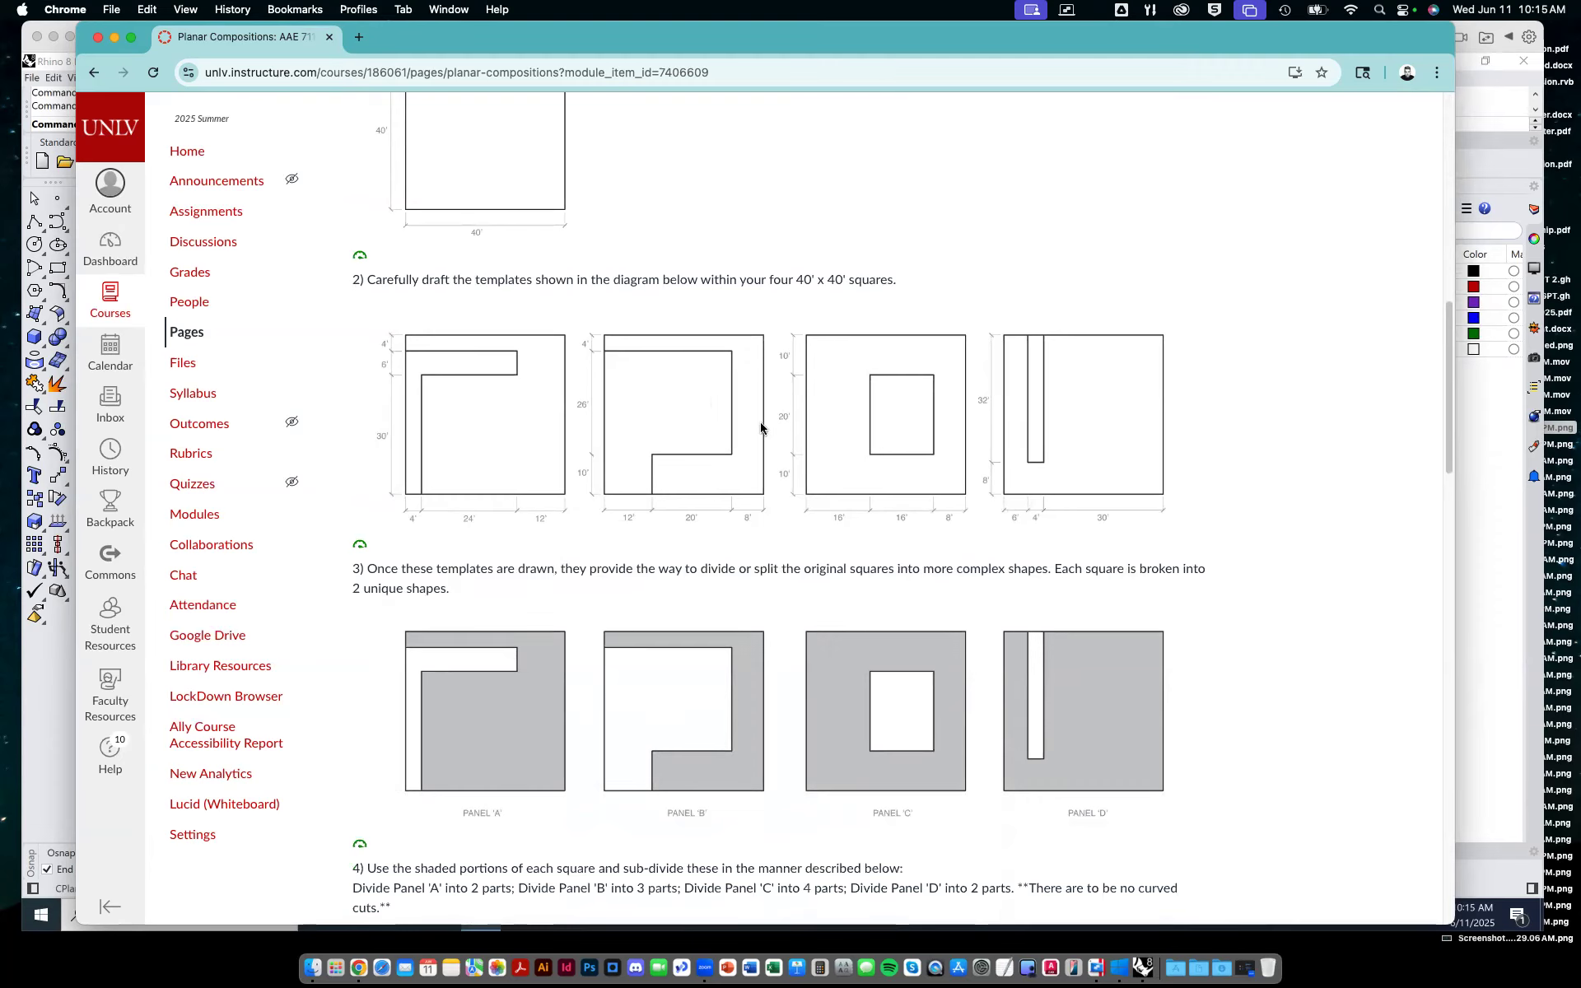
scroll(744, 426, "down", 1)
scroll(744, 425, "down", 5)
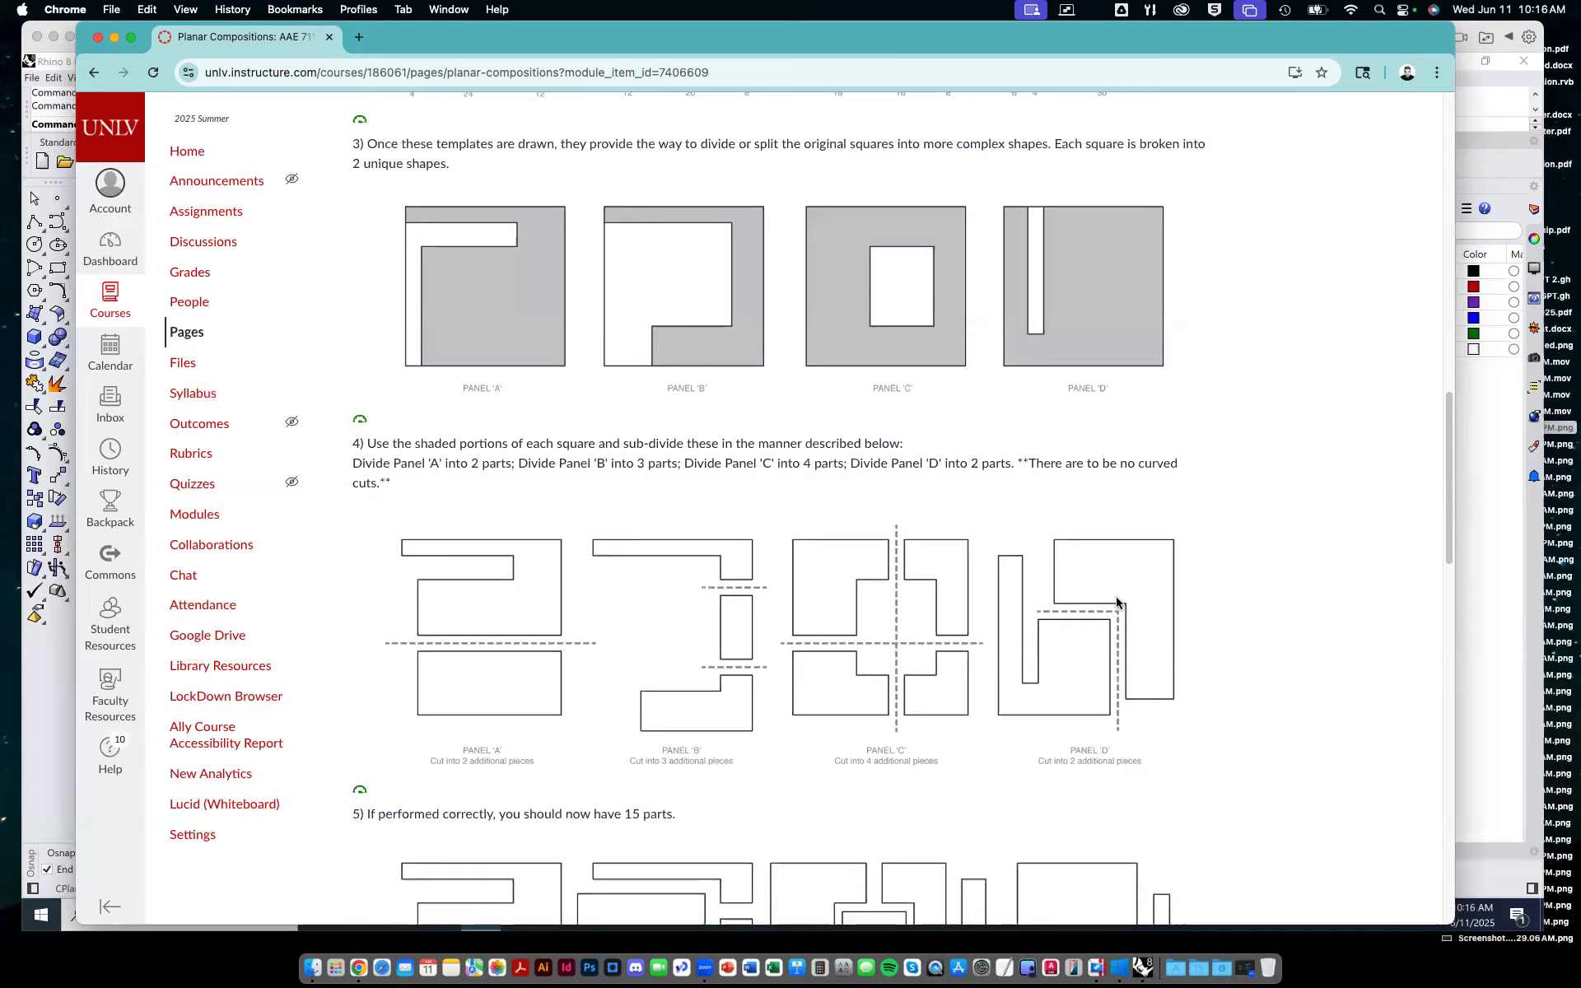
scroll(1117, 602, "down", 5)
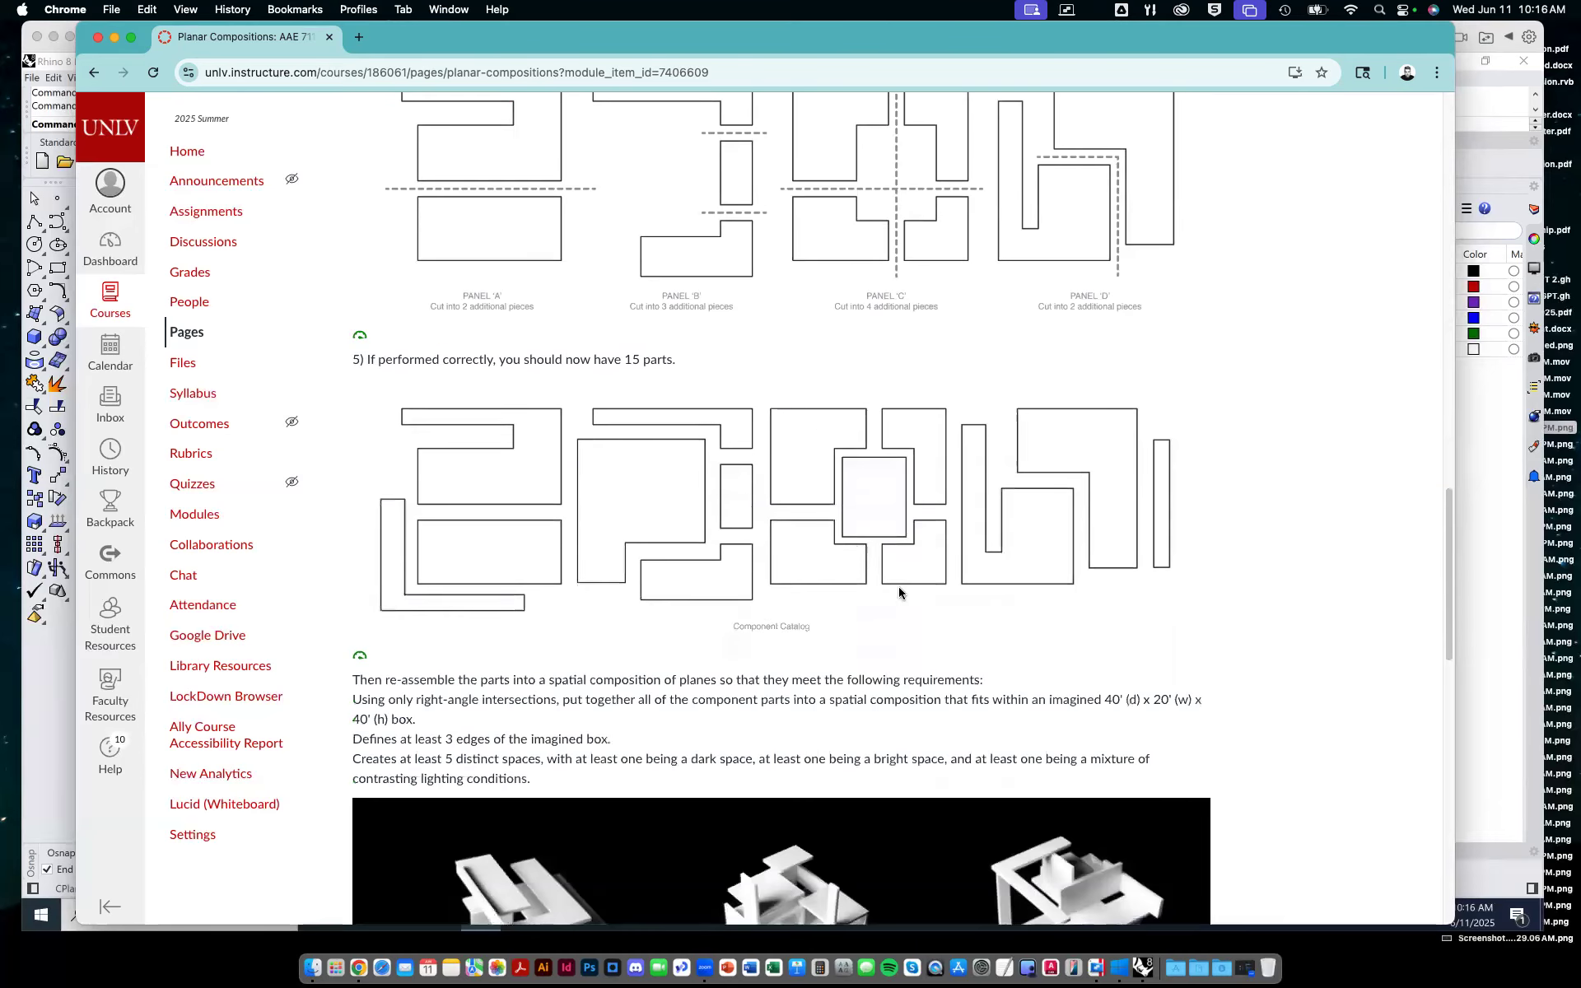
scroll(917, 522, "down", 2)
scroll(919, 524, "down", 1)
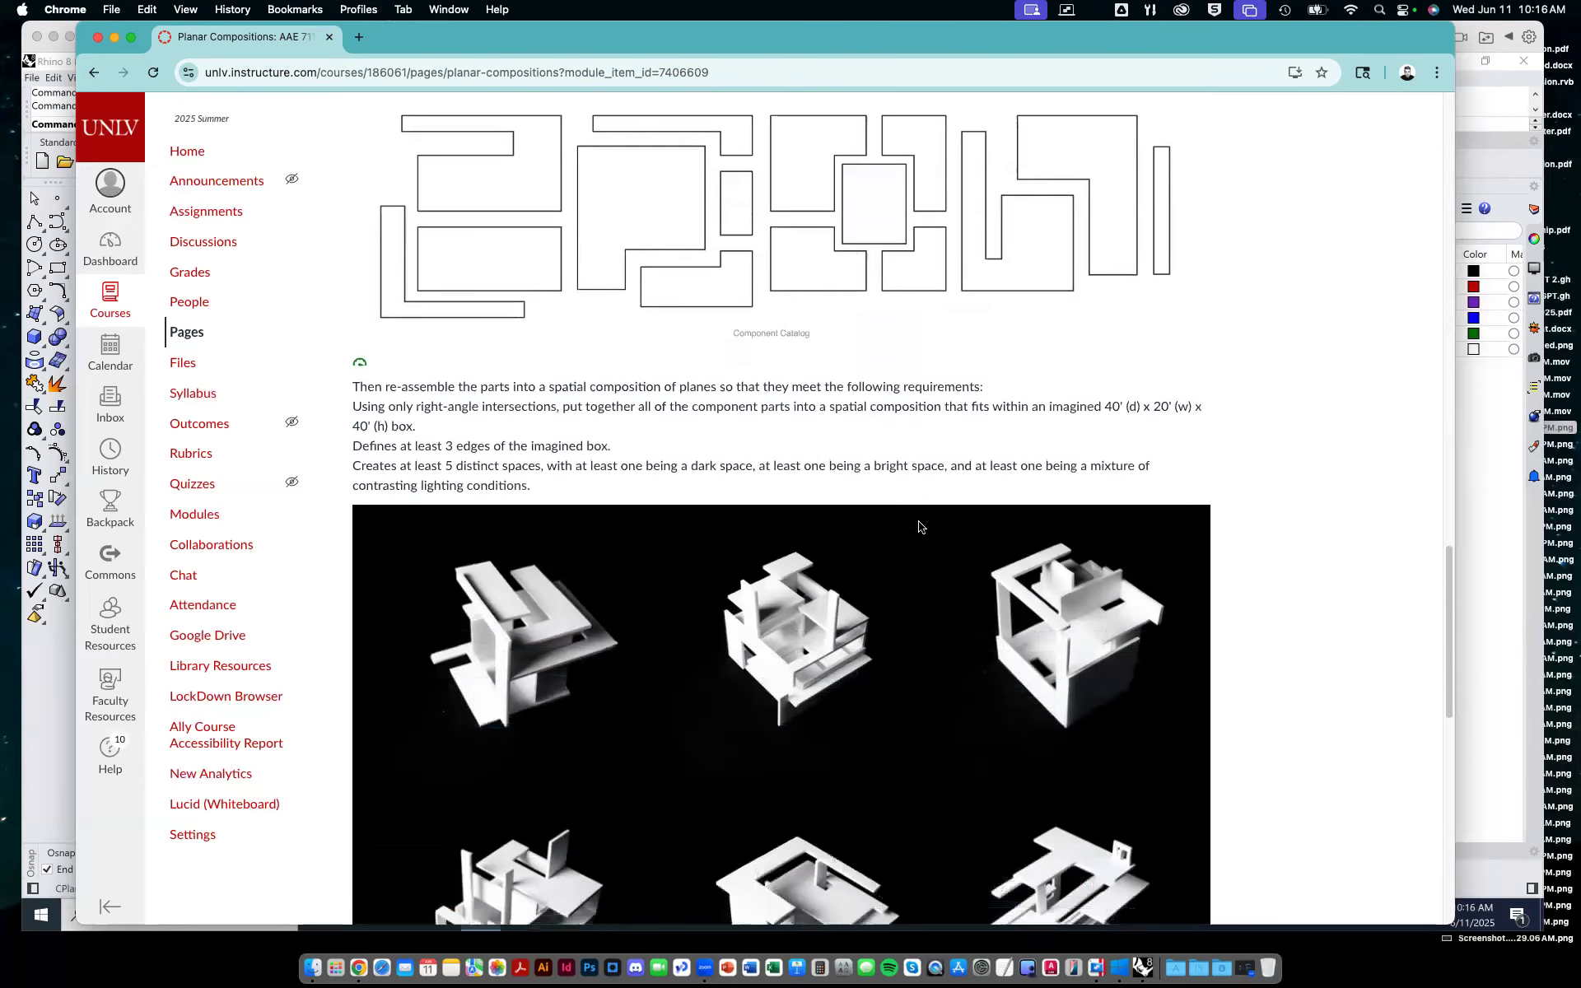
Review the example model photos, deliverables, rubric, and schedule on the Planar Compositions page.
scroll(919, 527, "down", 1)
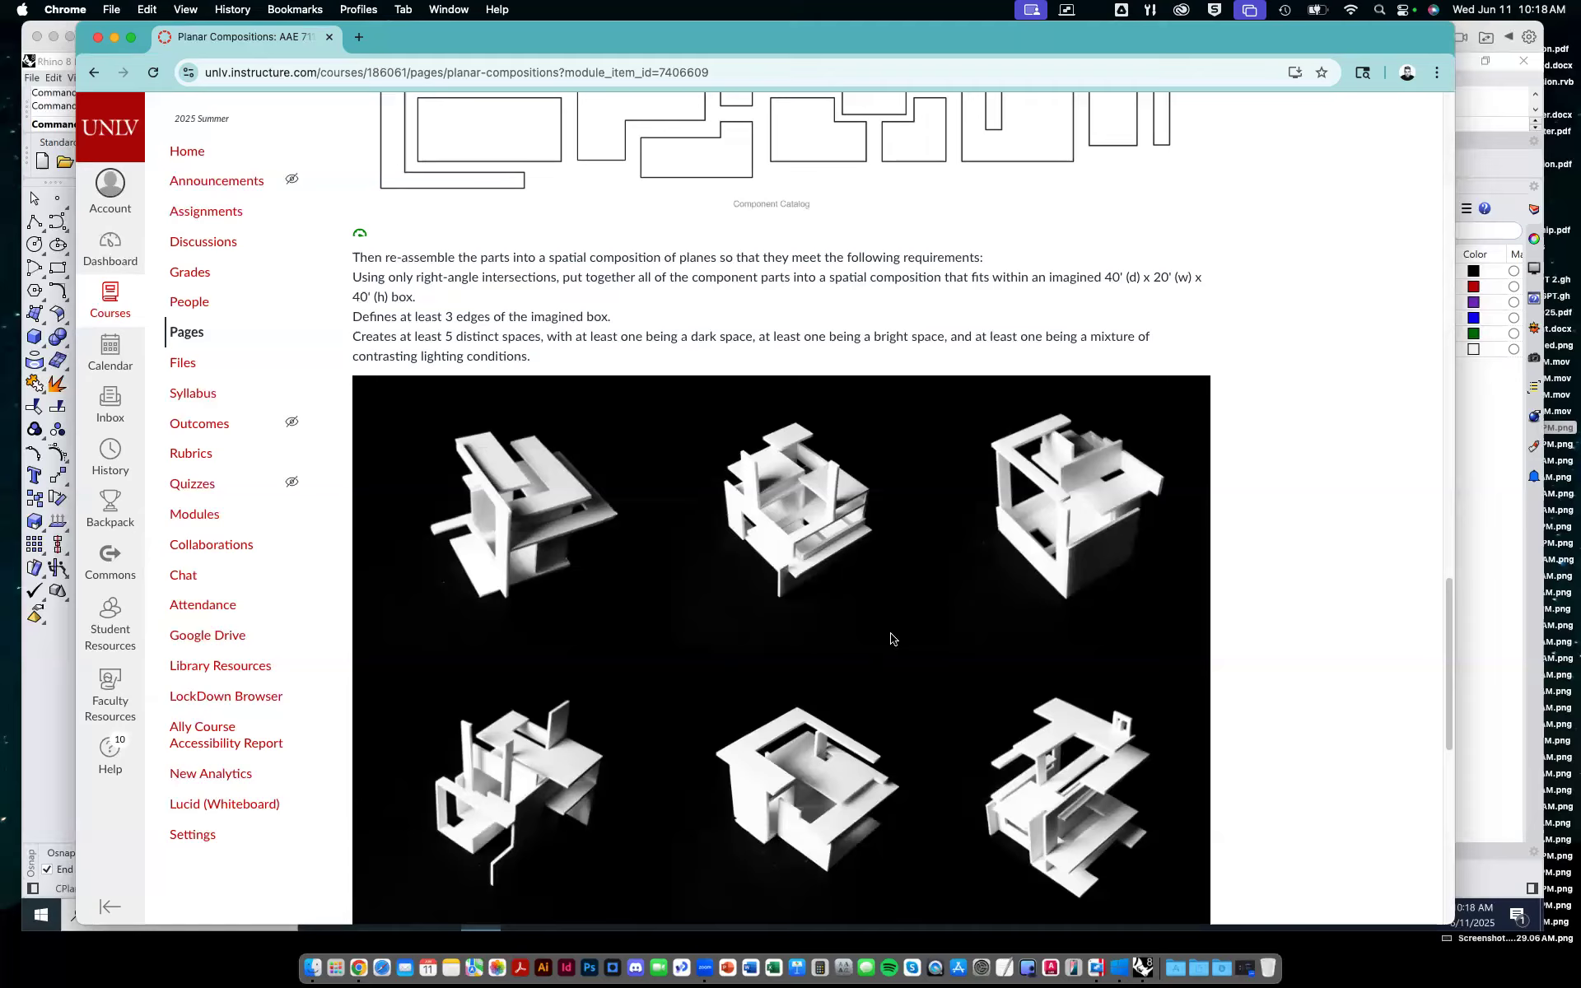
scroll(921, 625, "down", 5)
scroll(921, 625, "up", 2)
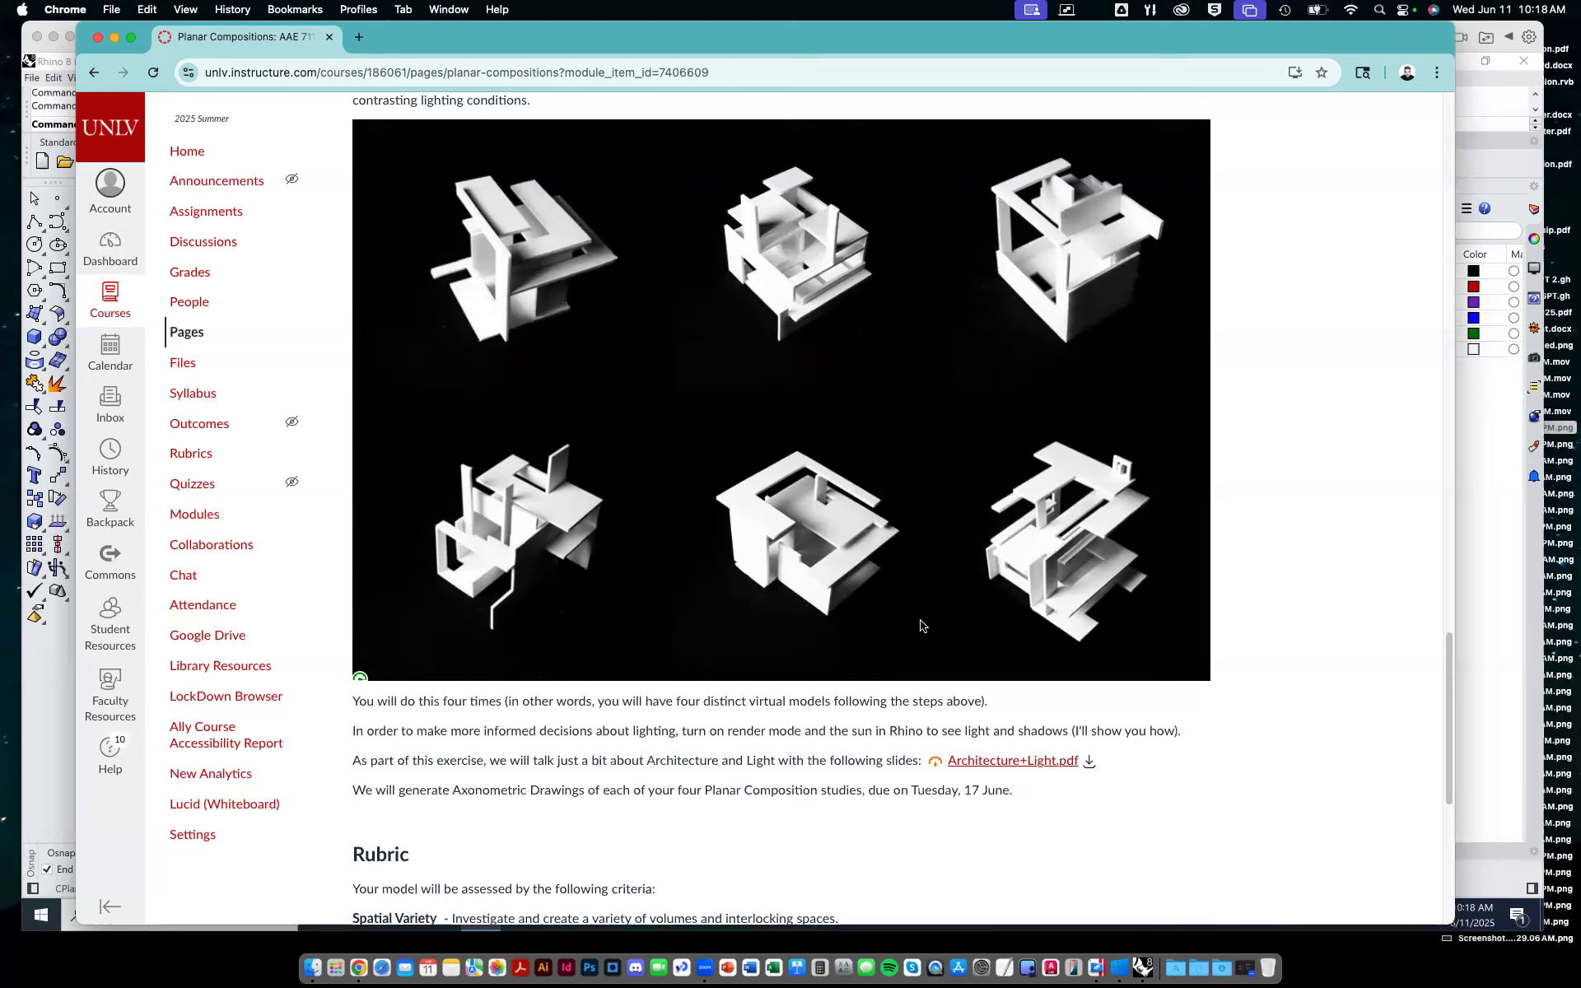
scroll(903, 731, "down", 1)
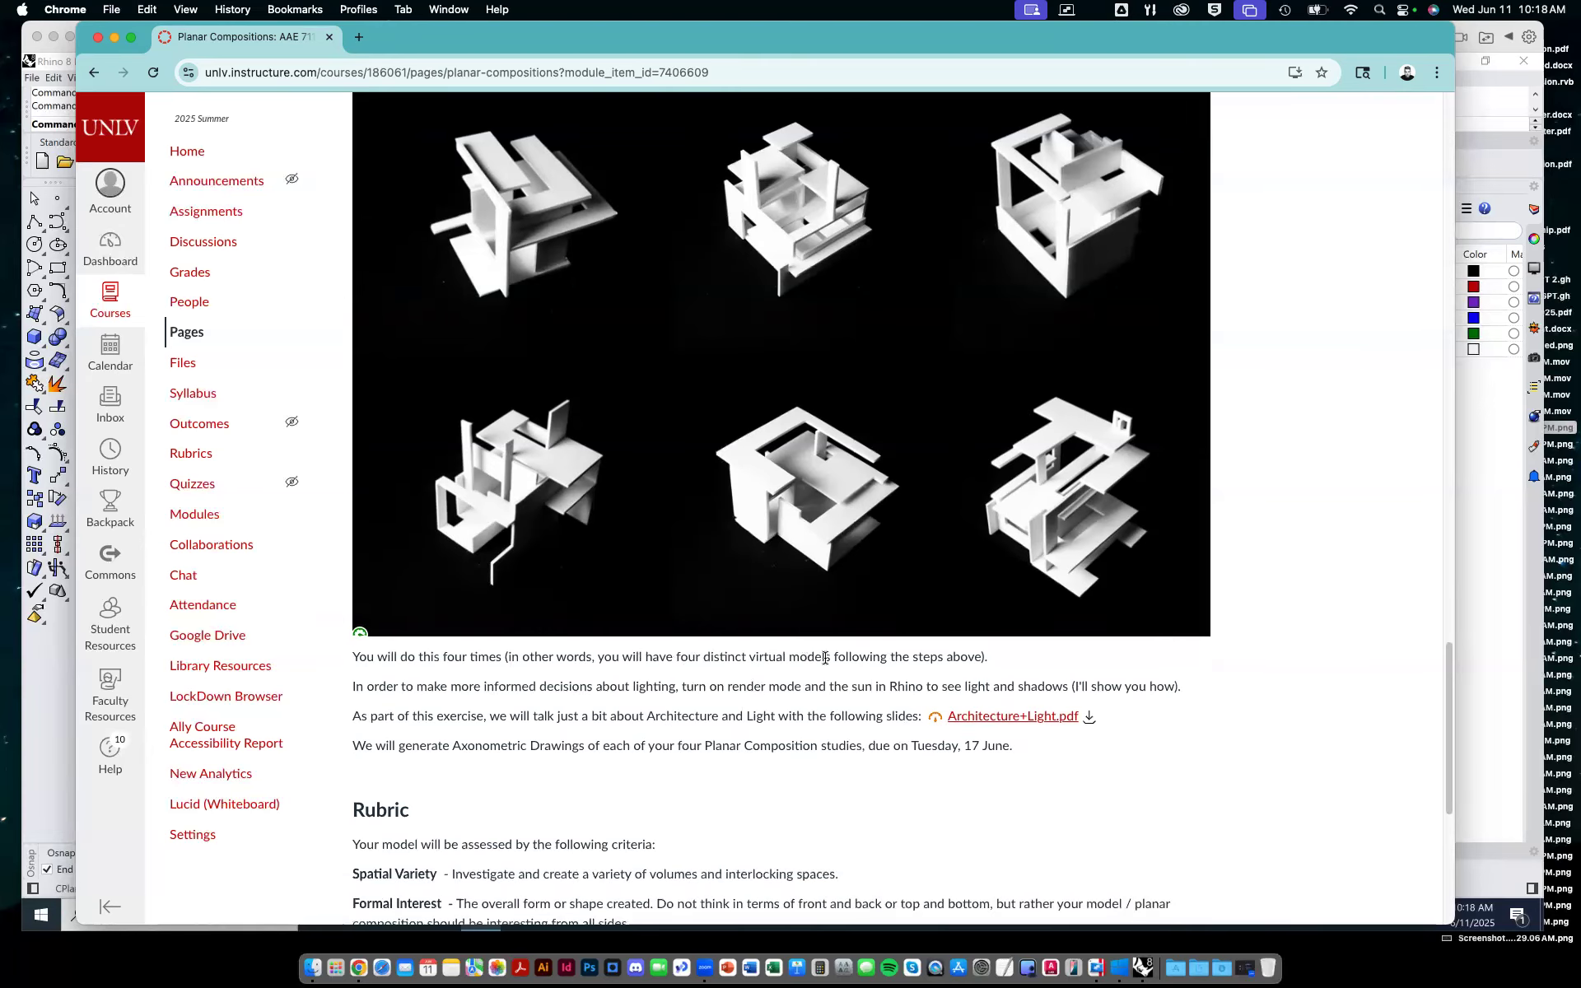
scroll(824, 658, "down", 1)
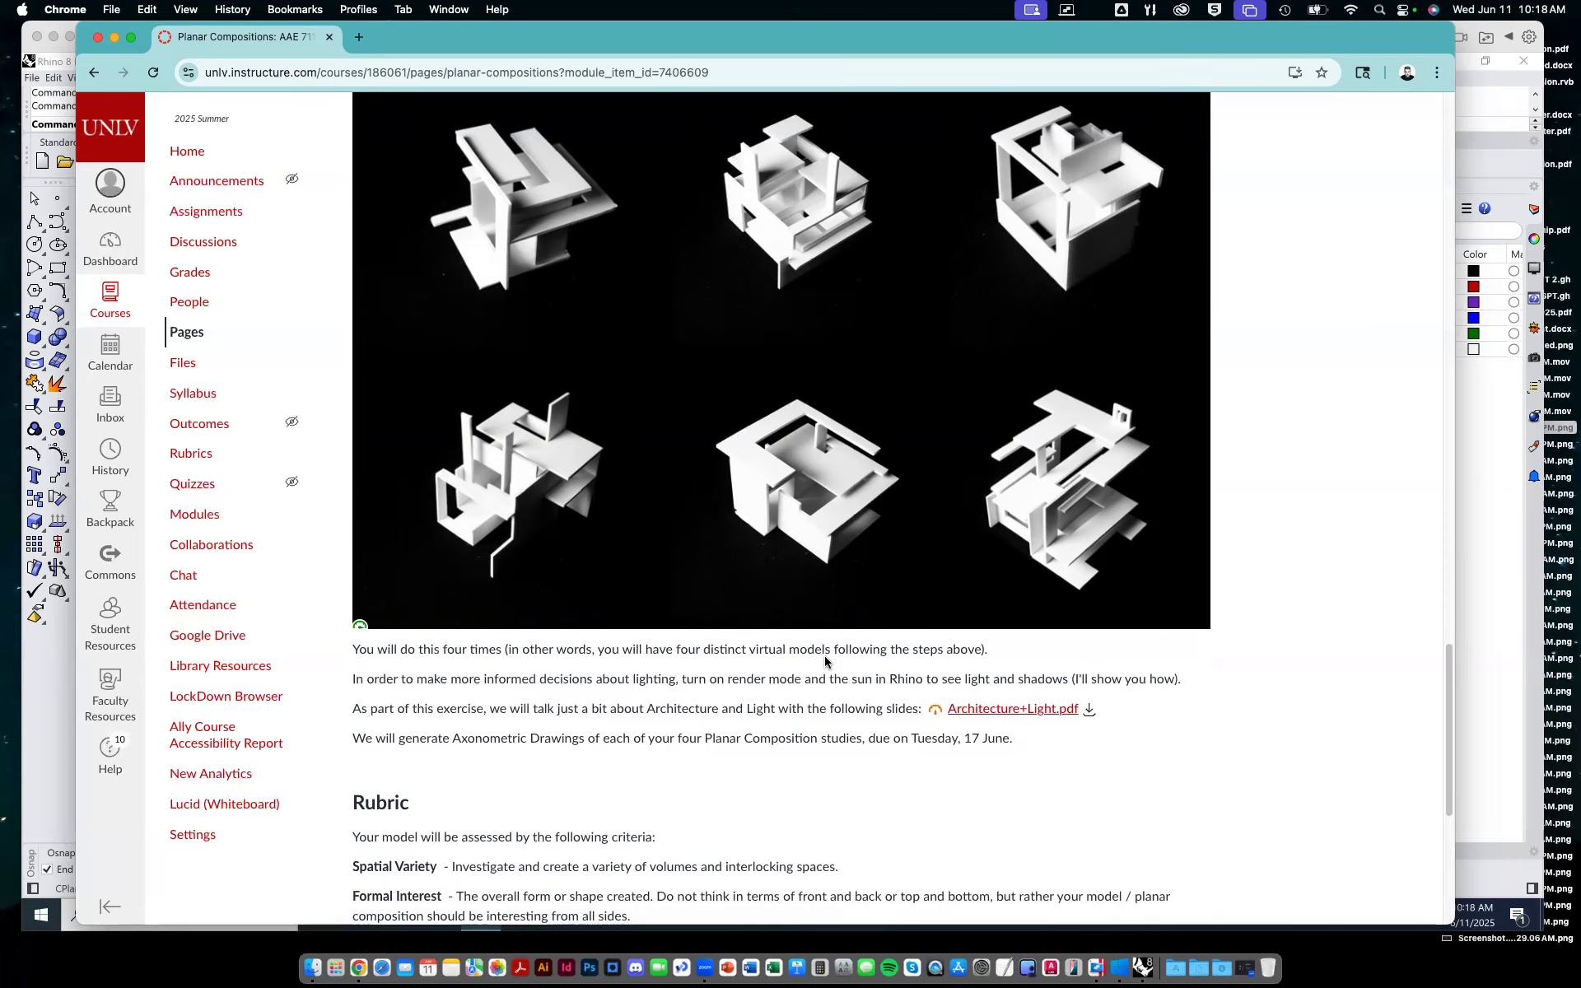
scroll(826, 783, "down", 1)
scroll(825, 782, "down", 1)
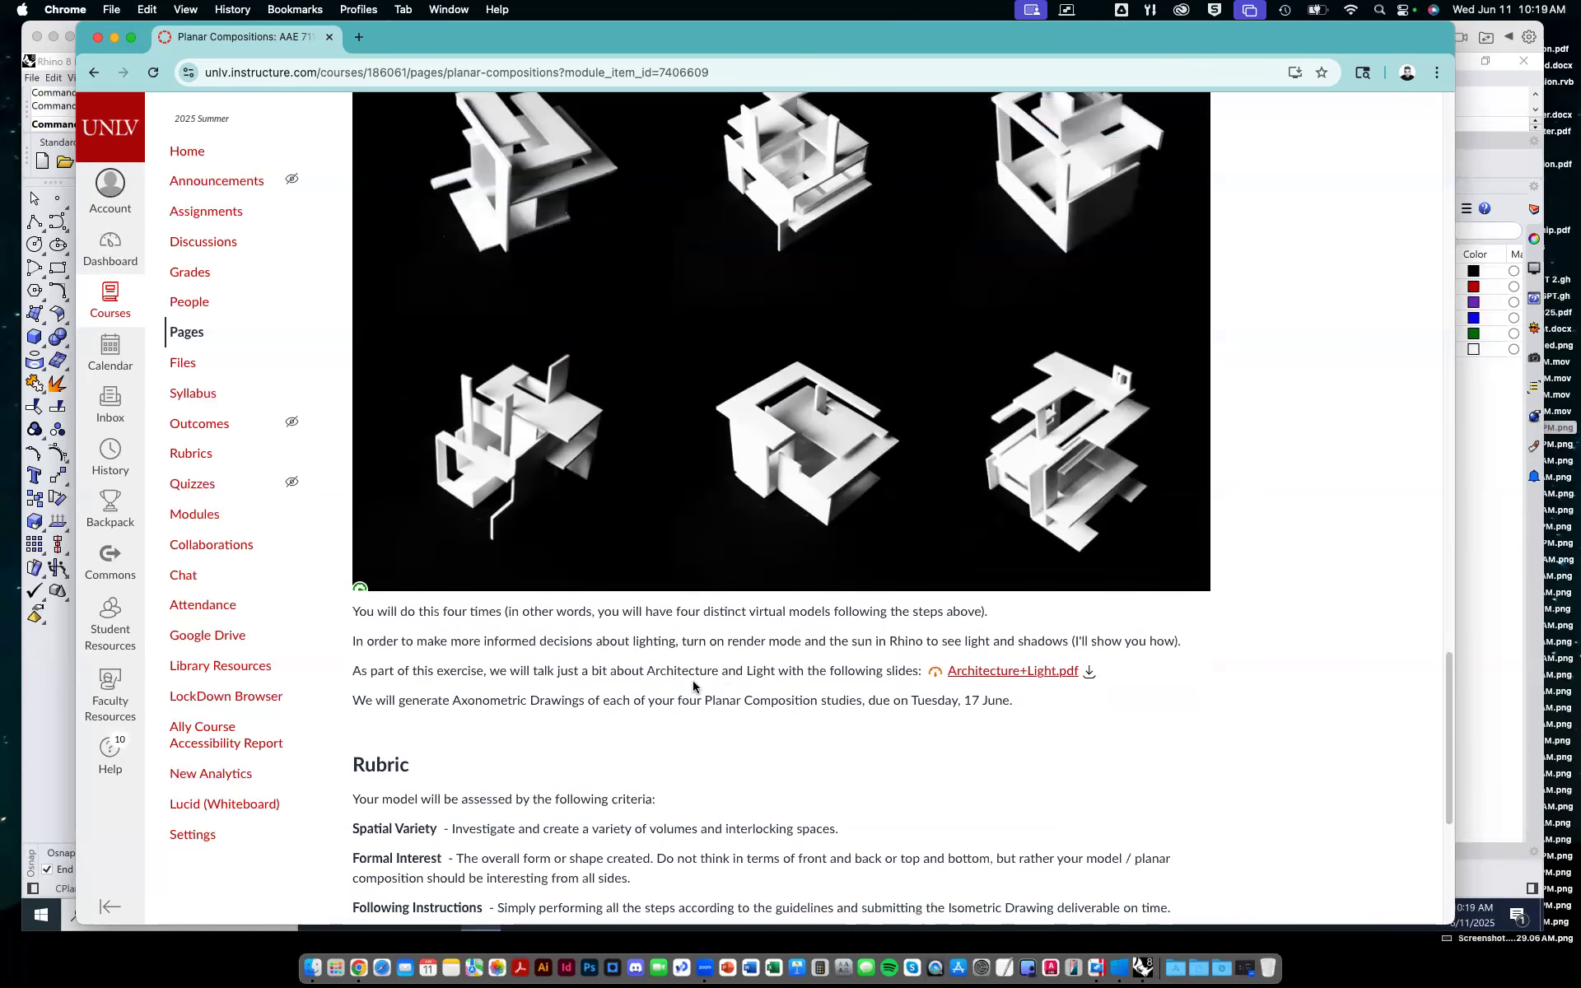
scroll(694, 687, "down", 10)
scroll(693, 687, "down", 3)
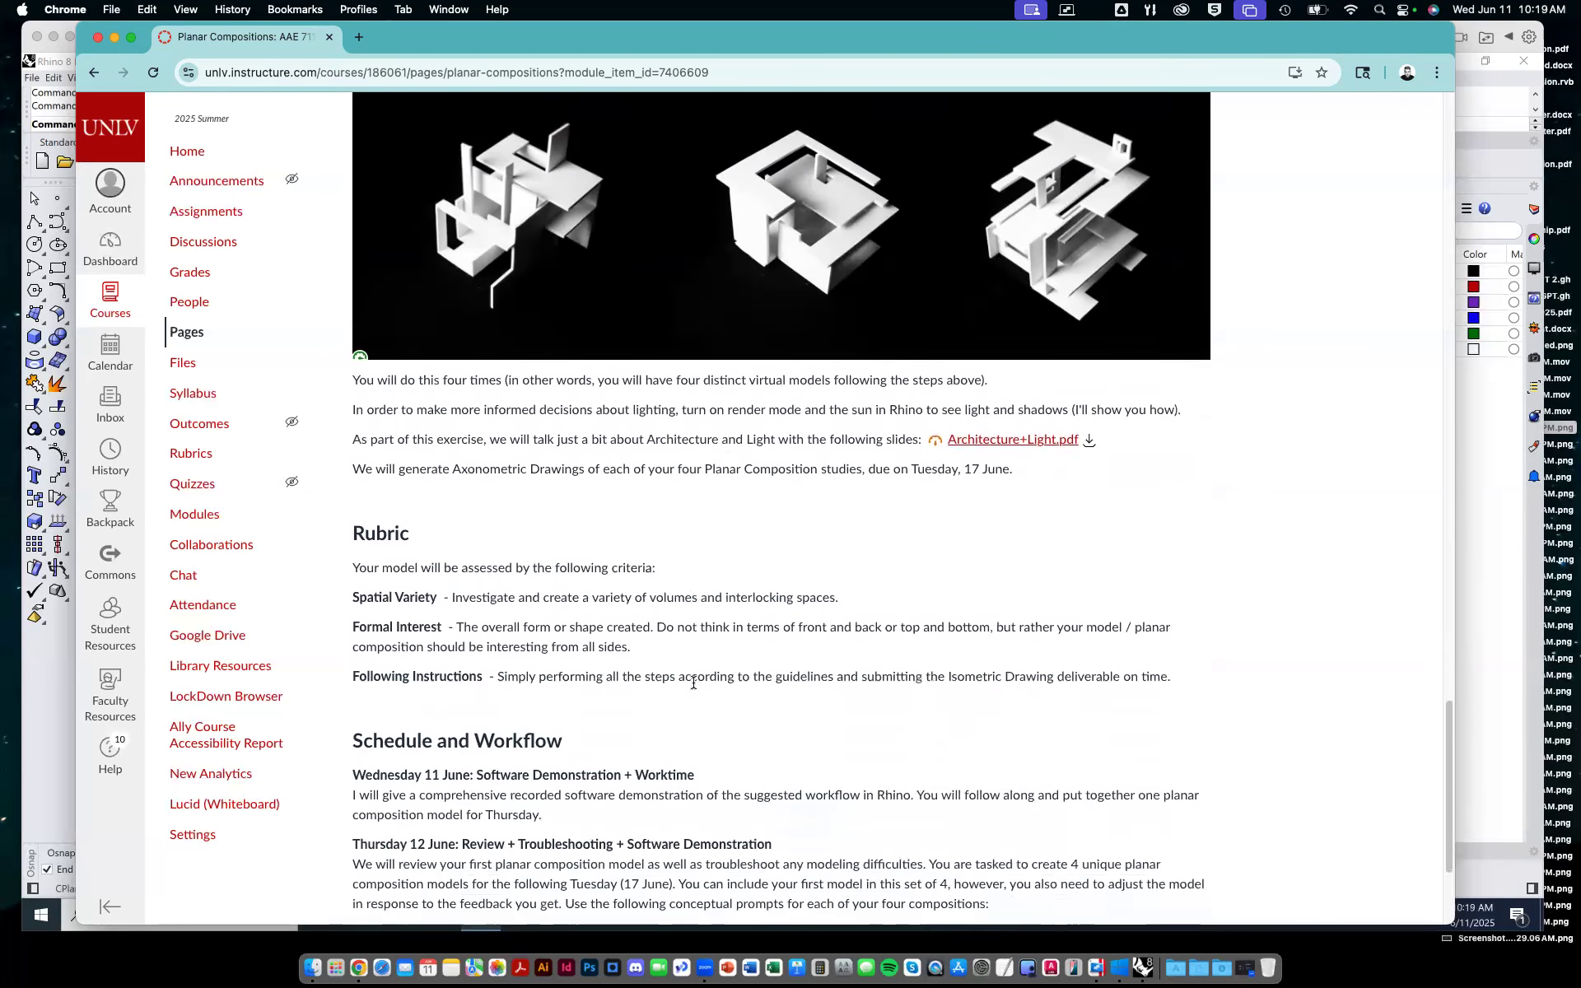
scroll(695, 659, "down", 2)
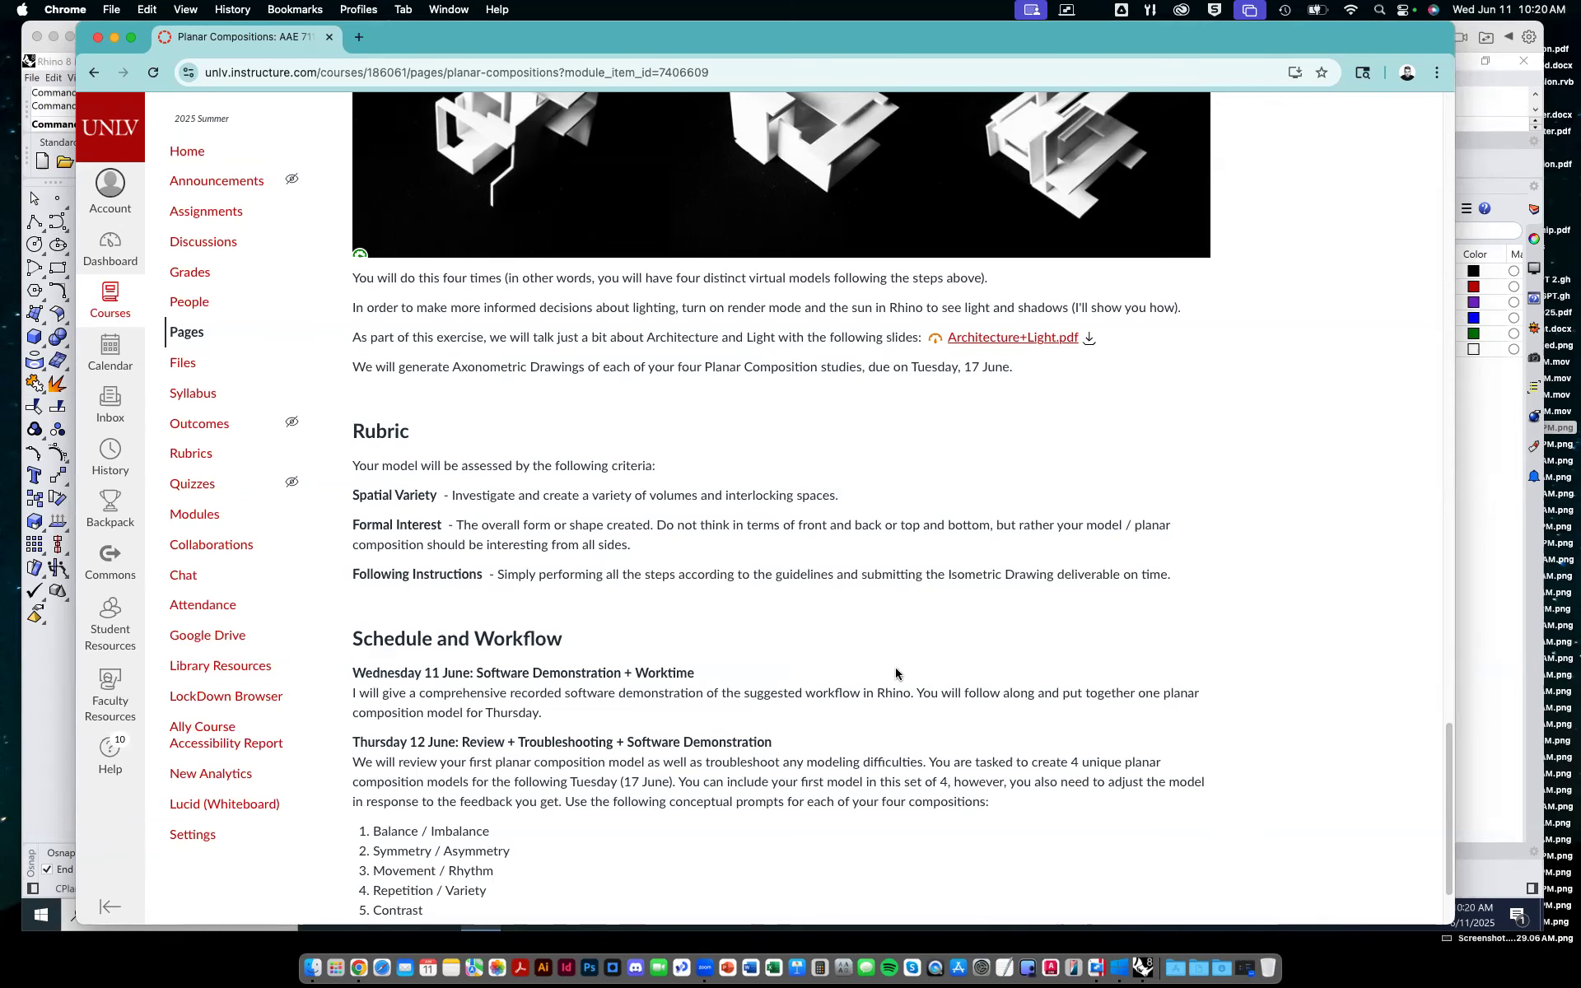
scroll(698, 627, "down", 3)
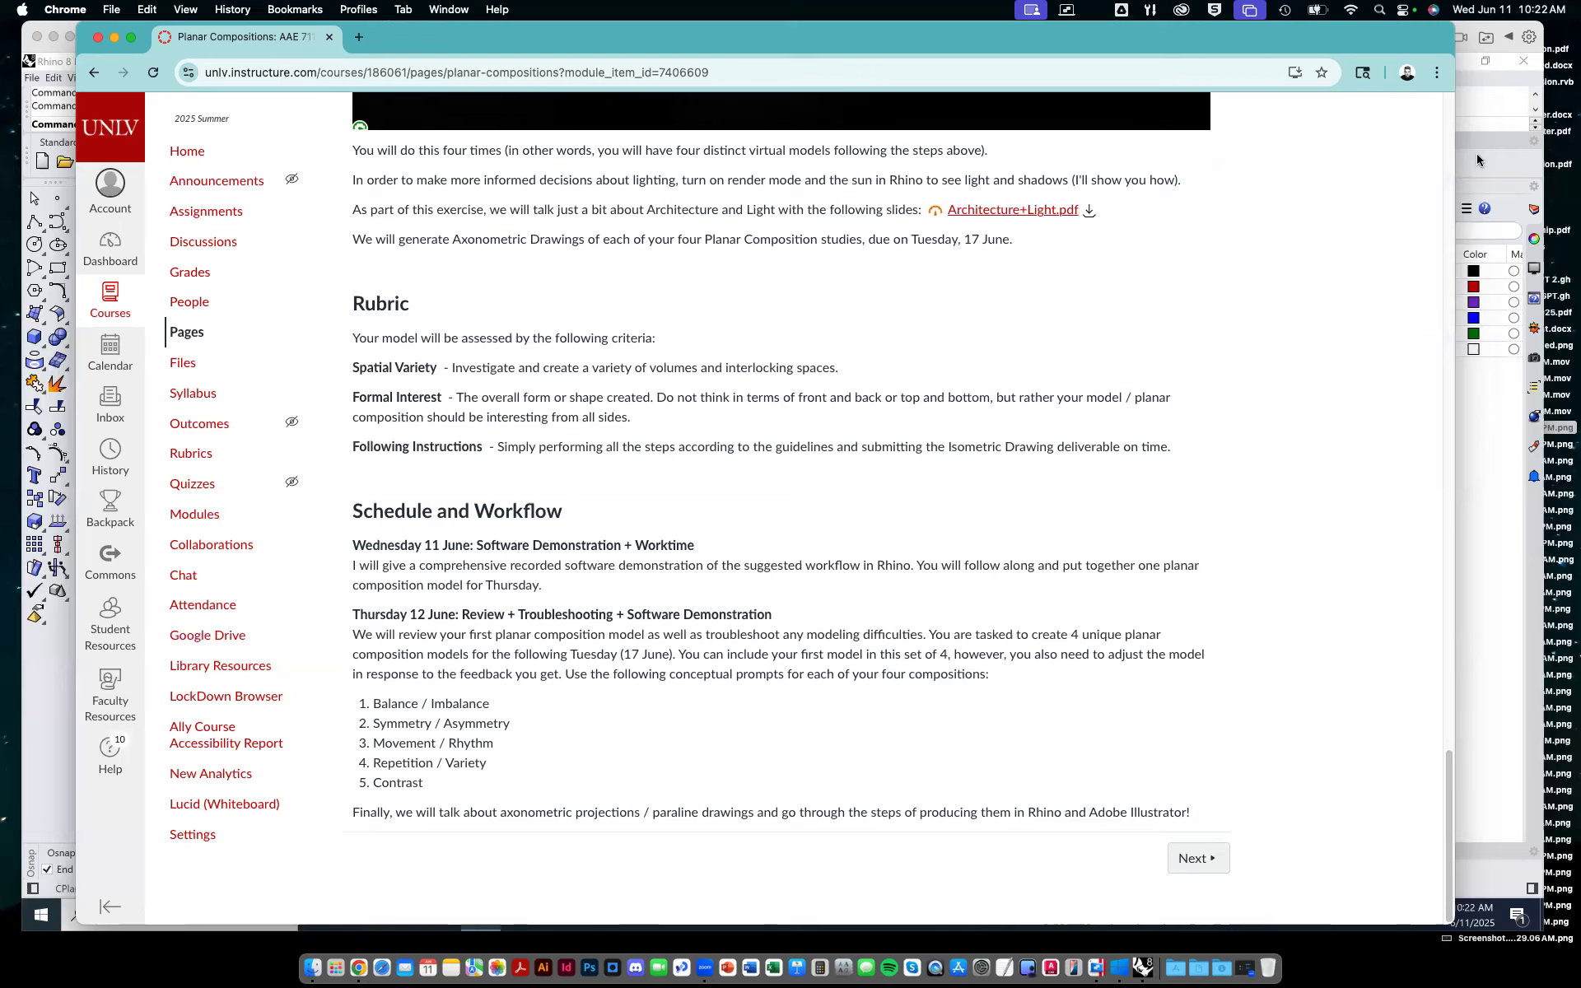
Switch back to Rhino, toggle the Top viewport to full size and back, and maximize the Perspective viewport.
left_click(1509, 560)
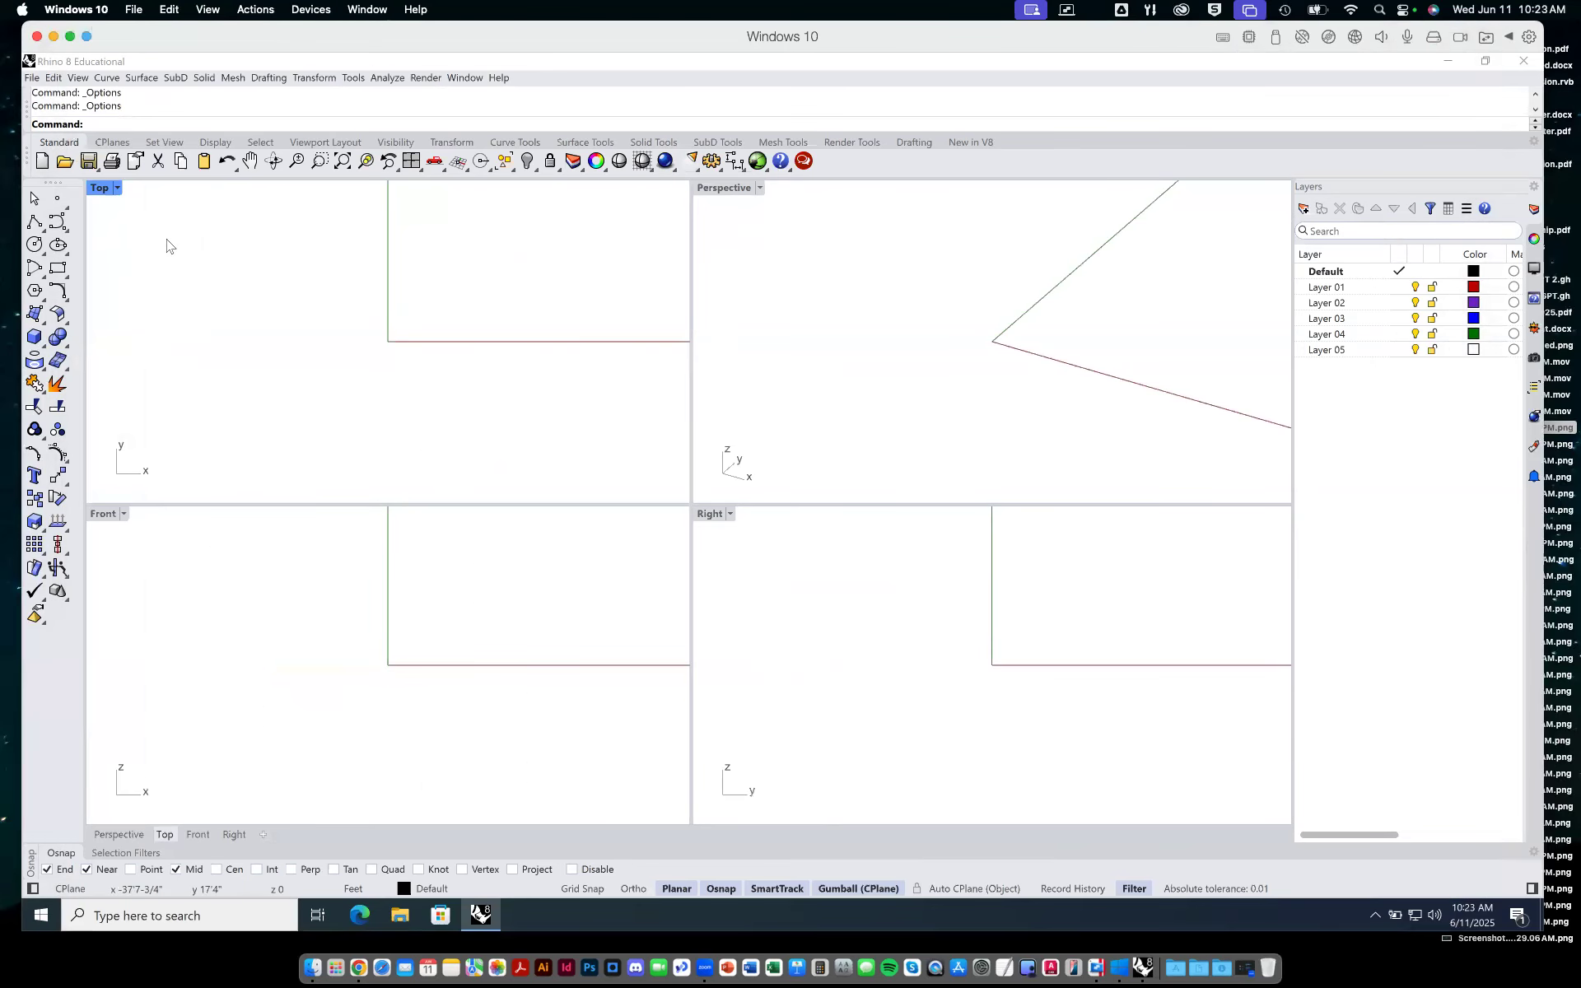
double_click(100, 189)
double_click(99, 188)
double_click(729, 188)
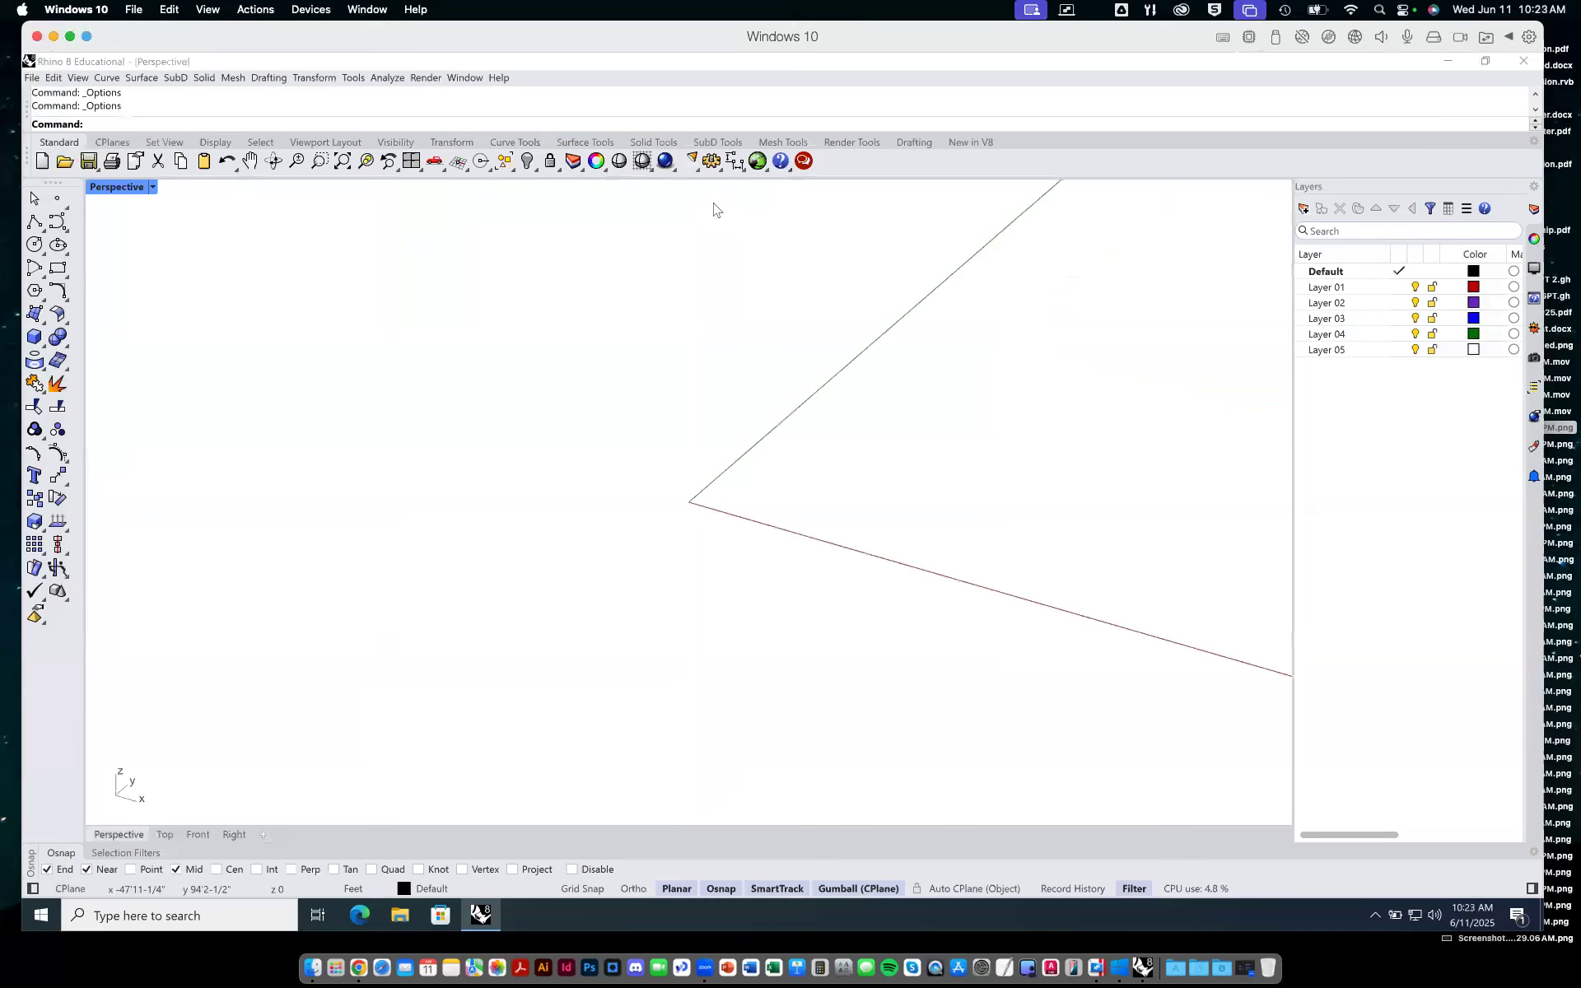
Maximize the Top viewport and start a polyline just above and right of the origin, at about x 3'6", y 3'3".
double_click(117, 189)
left_click(101, 189)
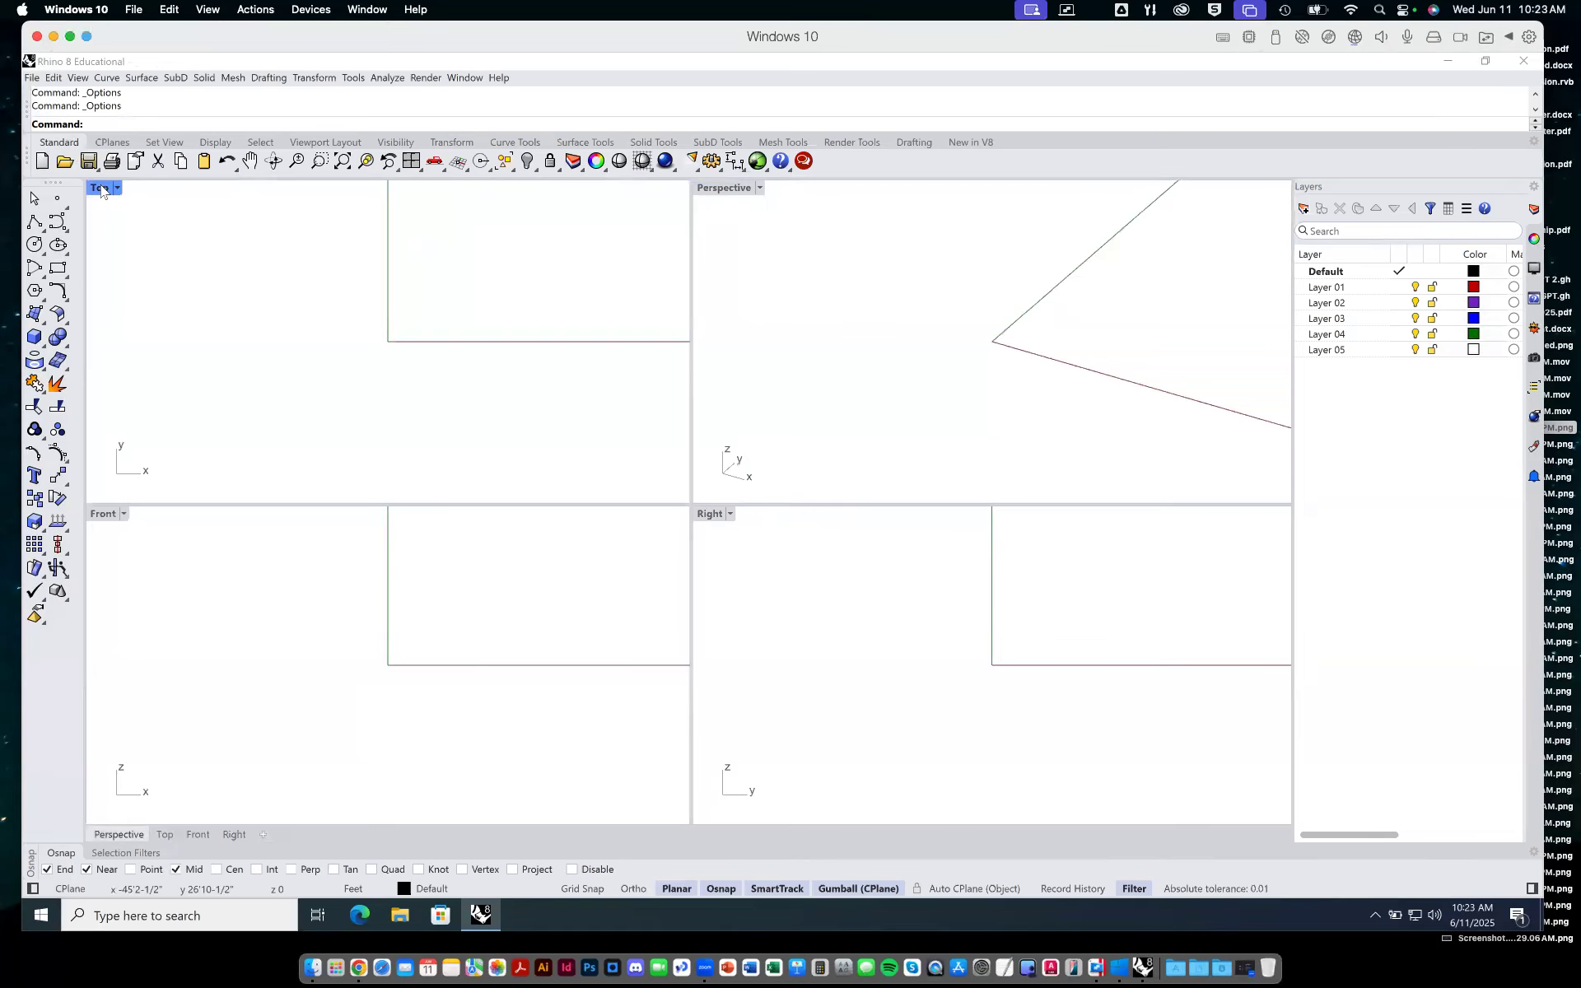
double_click(100, 188)
mouse_move(717, 537)
right_mouse_down()
mouse_move(648, 573)
mouse_move(737, 536)
right_mouse_up()
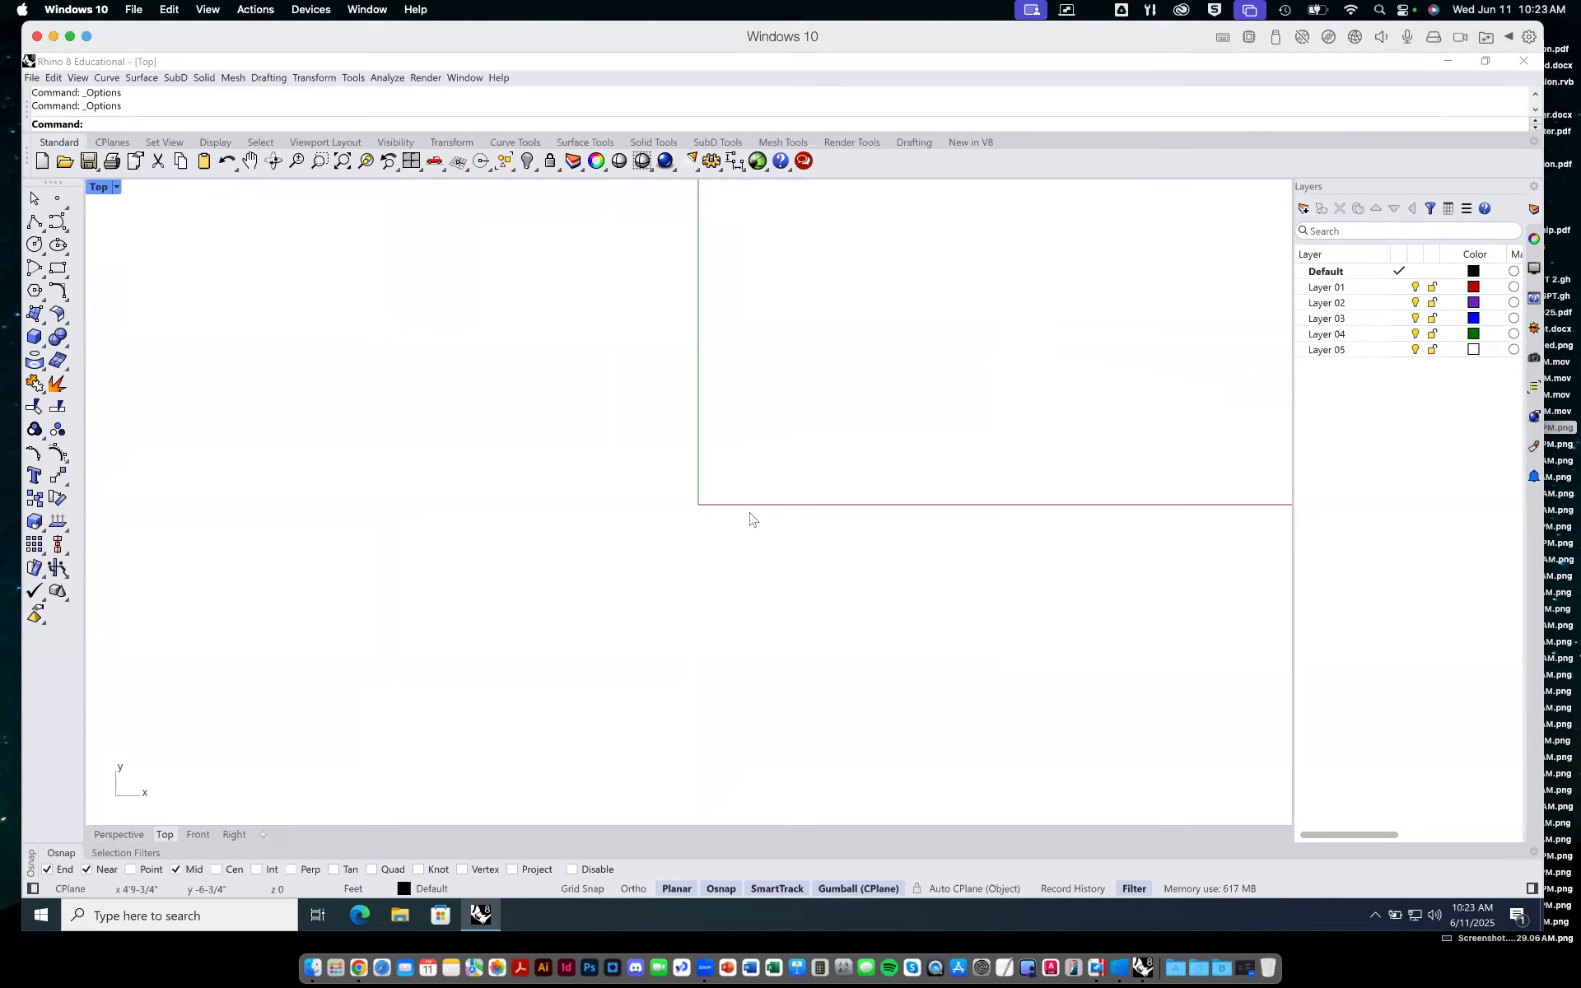
right_click_drag(755, 517, 667, 537)
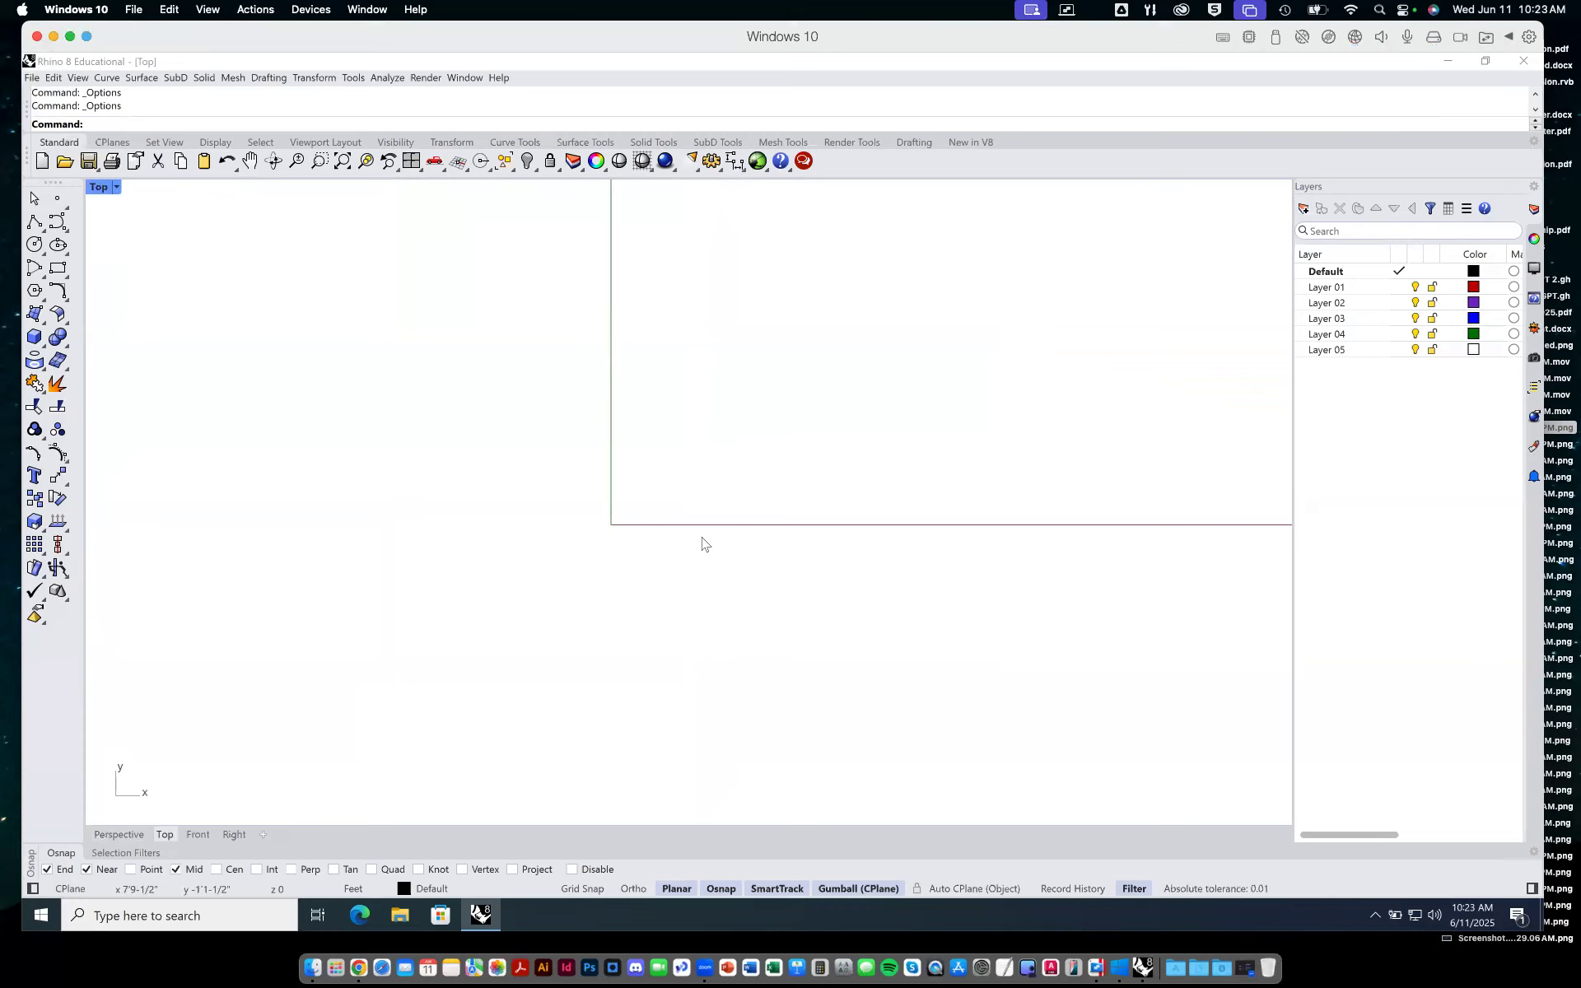
right_click_drag(683, 479, 593, 459, "ctrl")
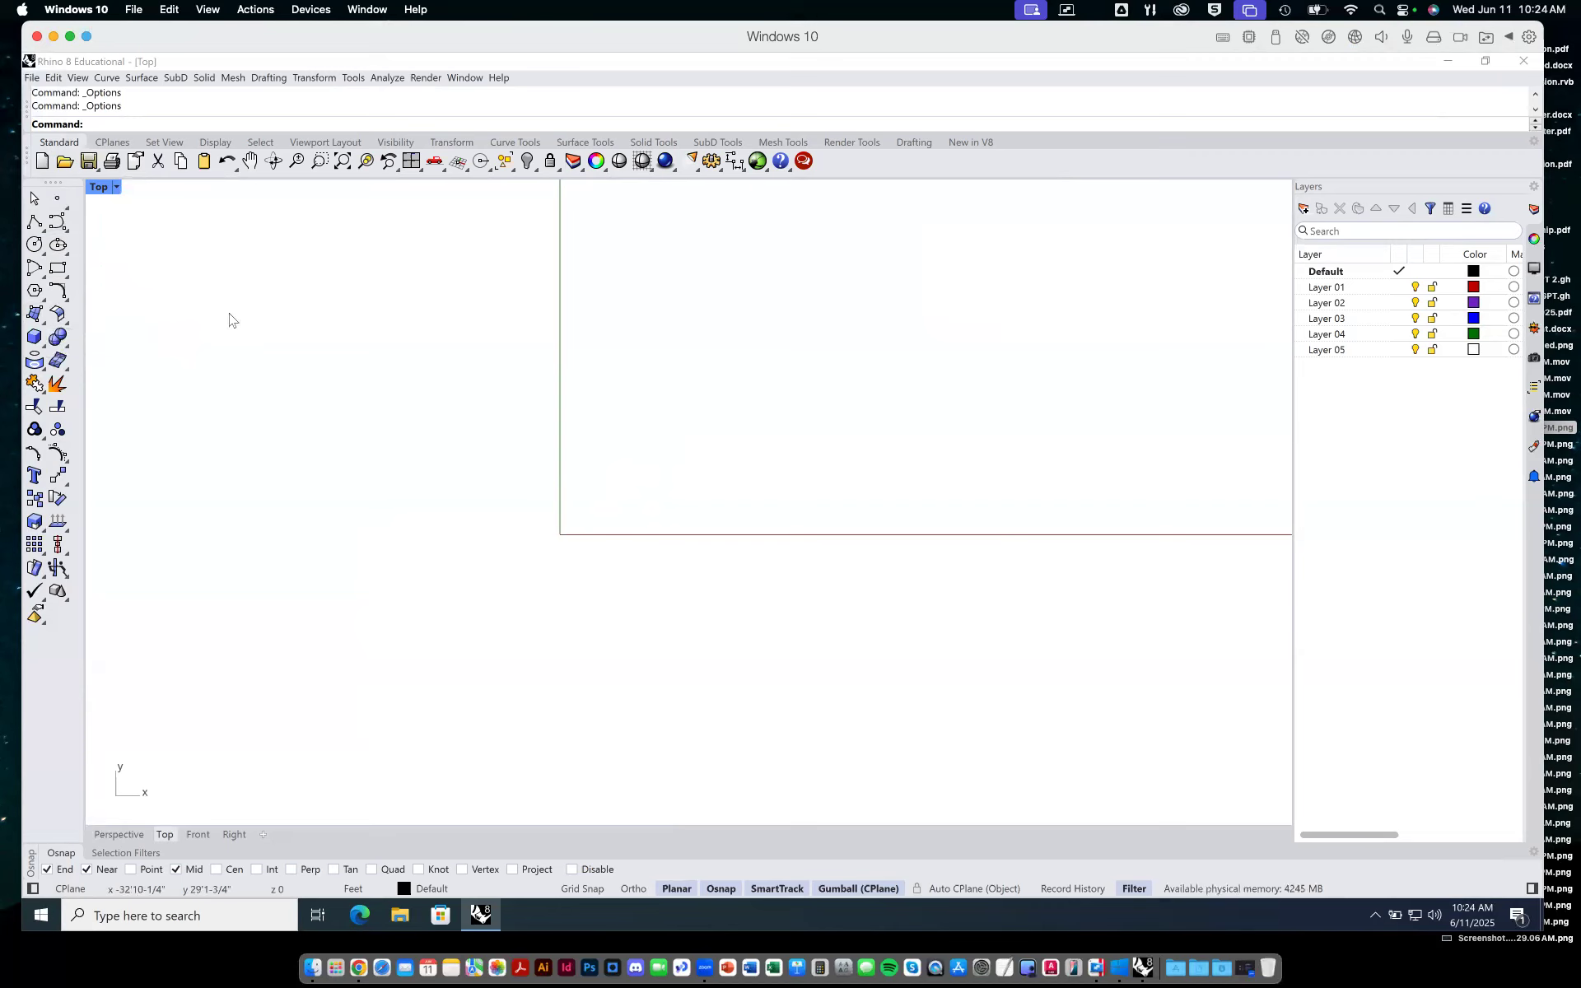
left_click(34, 223)
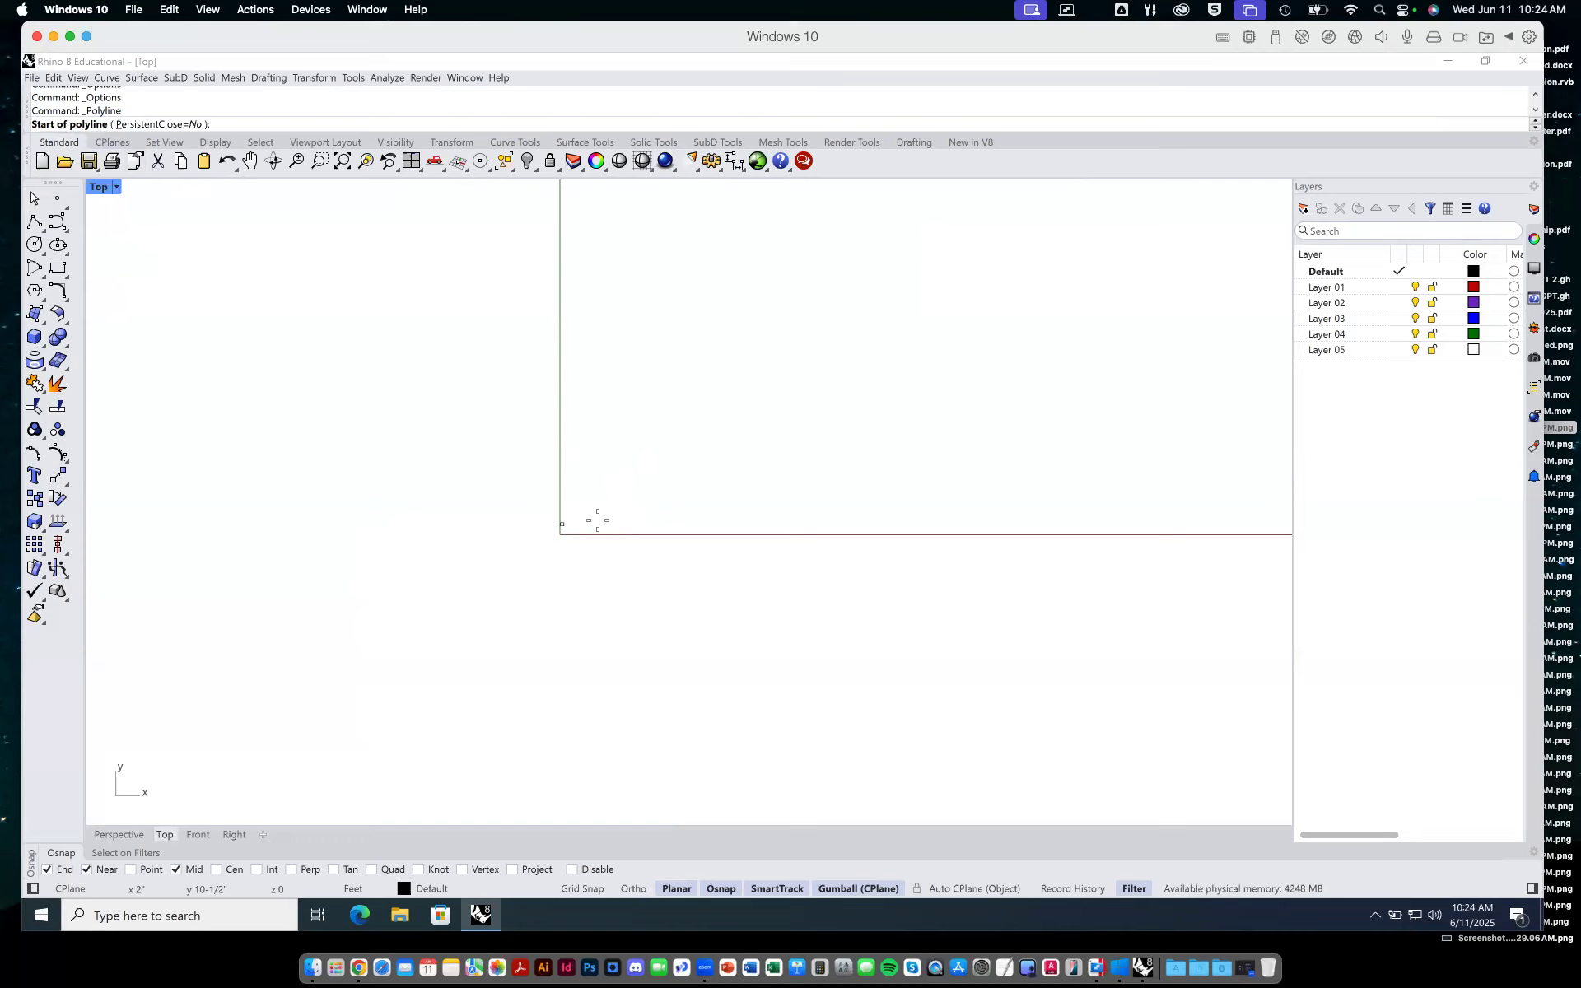
left_click(600, 495)
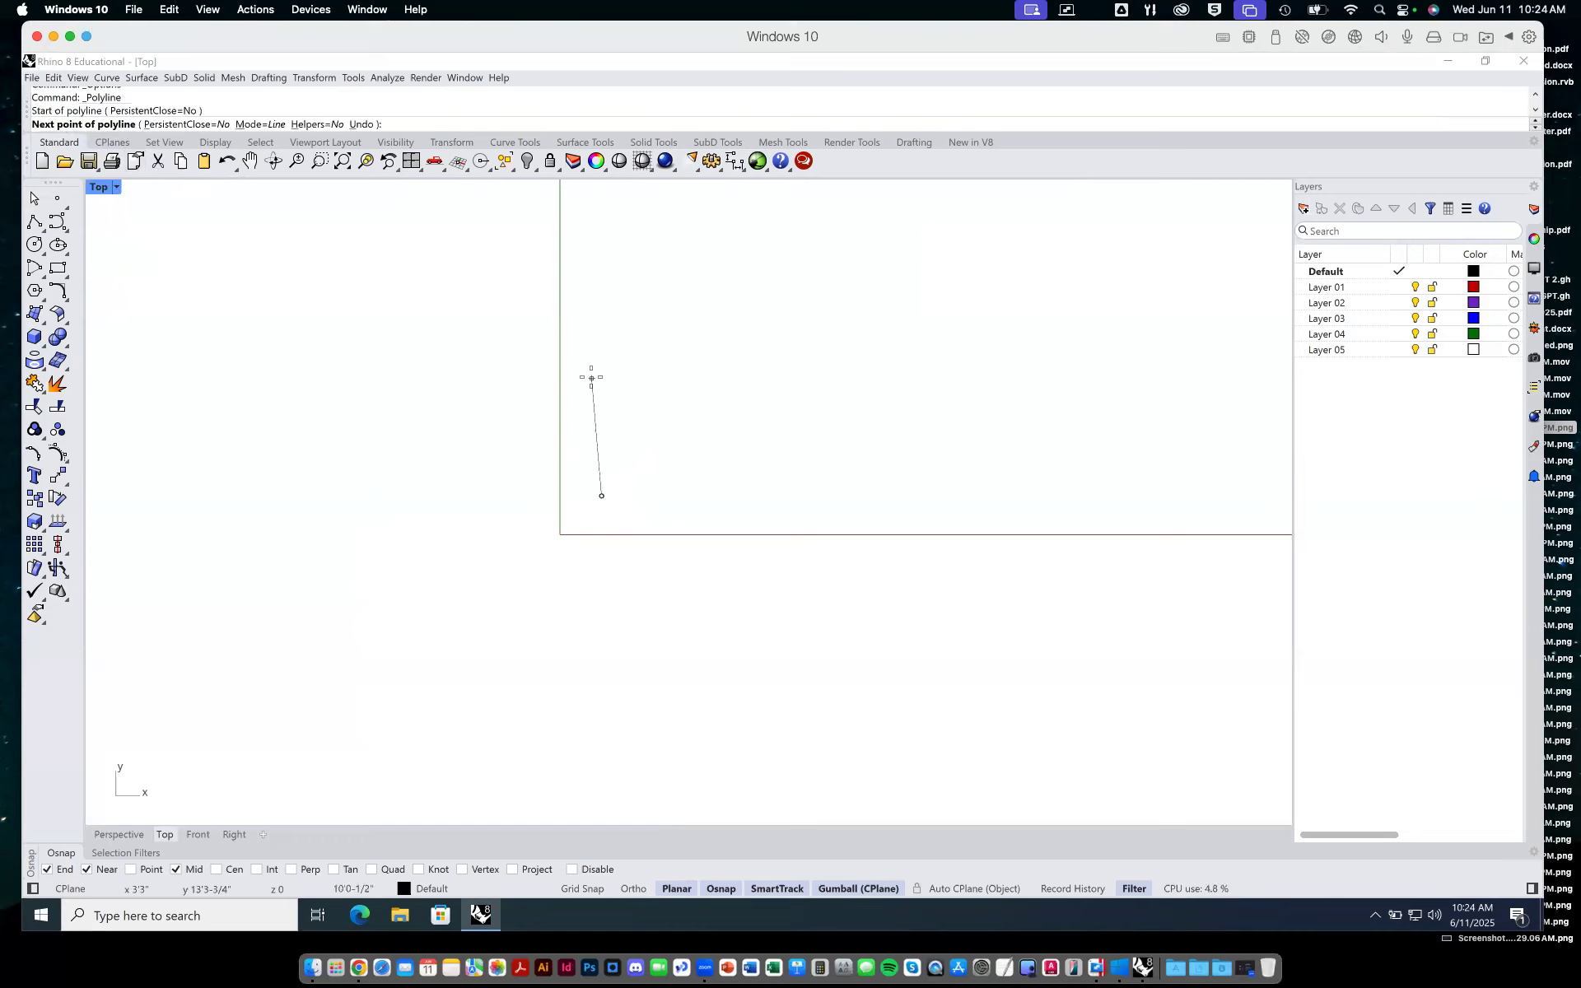
left_click(651, 434)
left_click(680, 549)
left_click(772, 458)
left_click(719, 404)
left_click(659, 379)
left_click(713, 324)
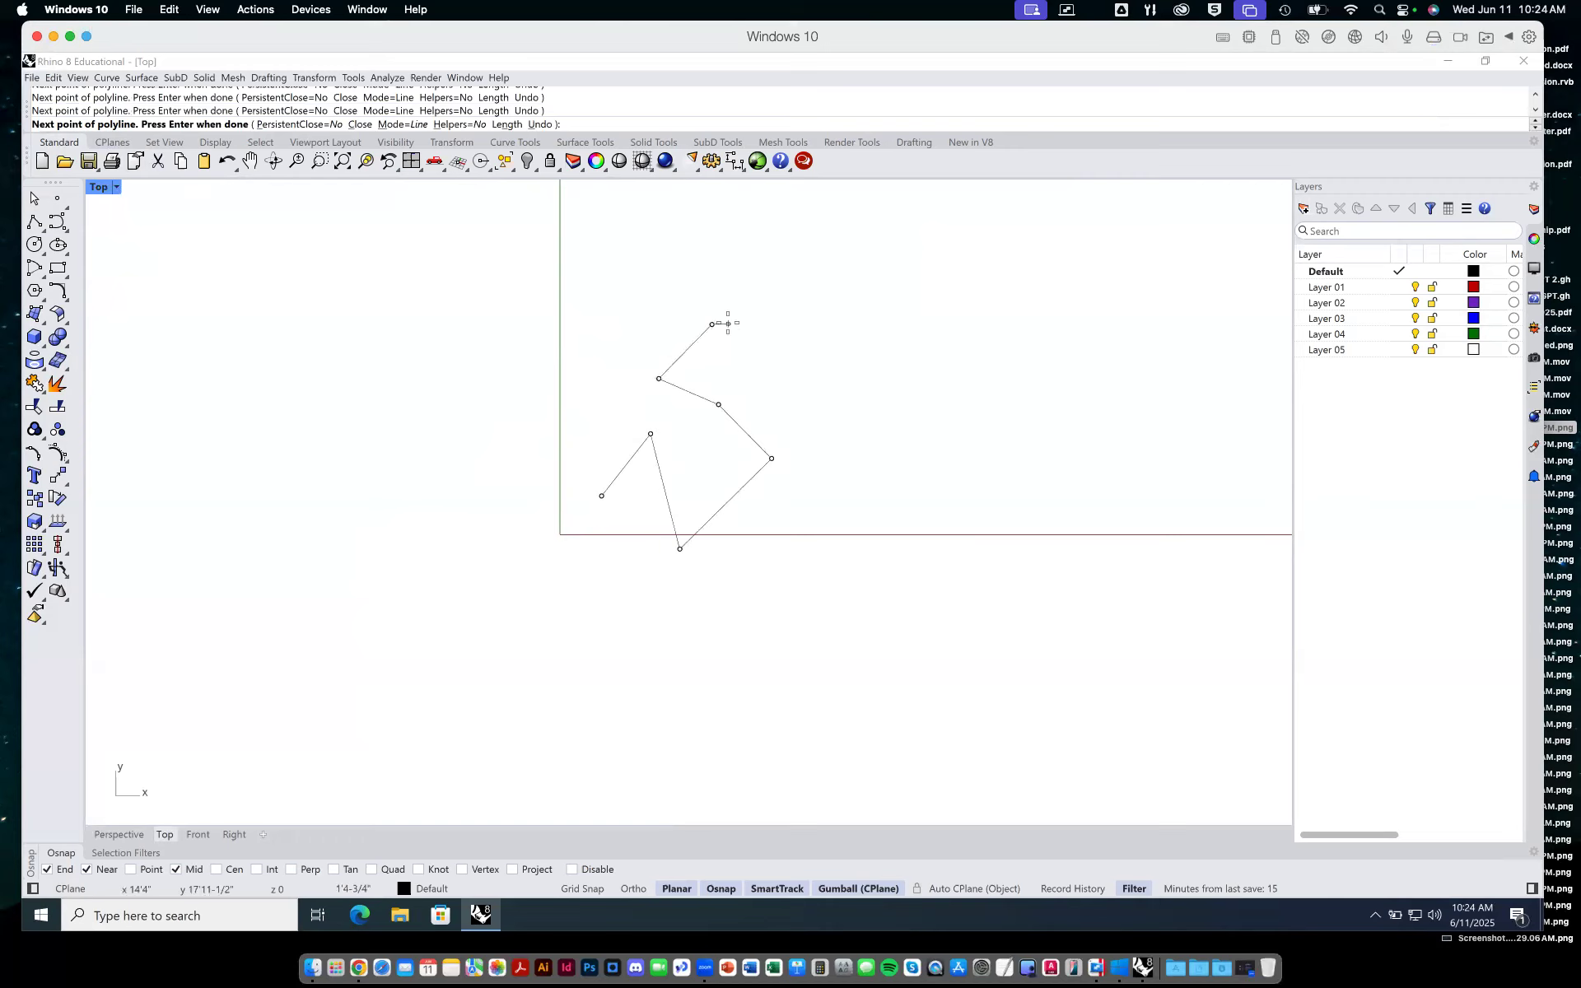
key("ctrl+z")
key("ctrl+z")
key("ctrl+z")
key("ctrl+z")
key("ctrl+z")
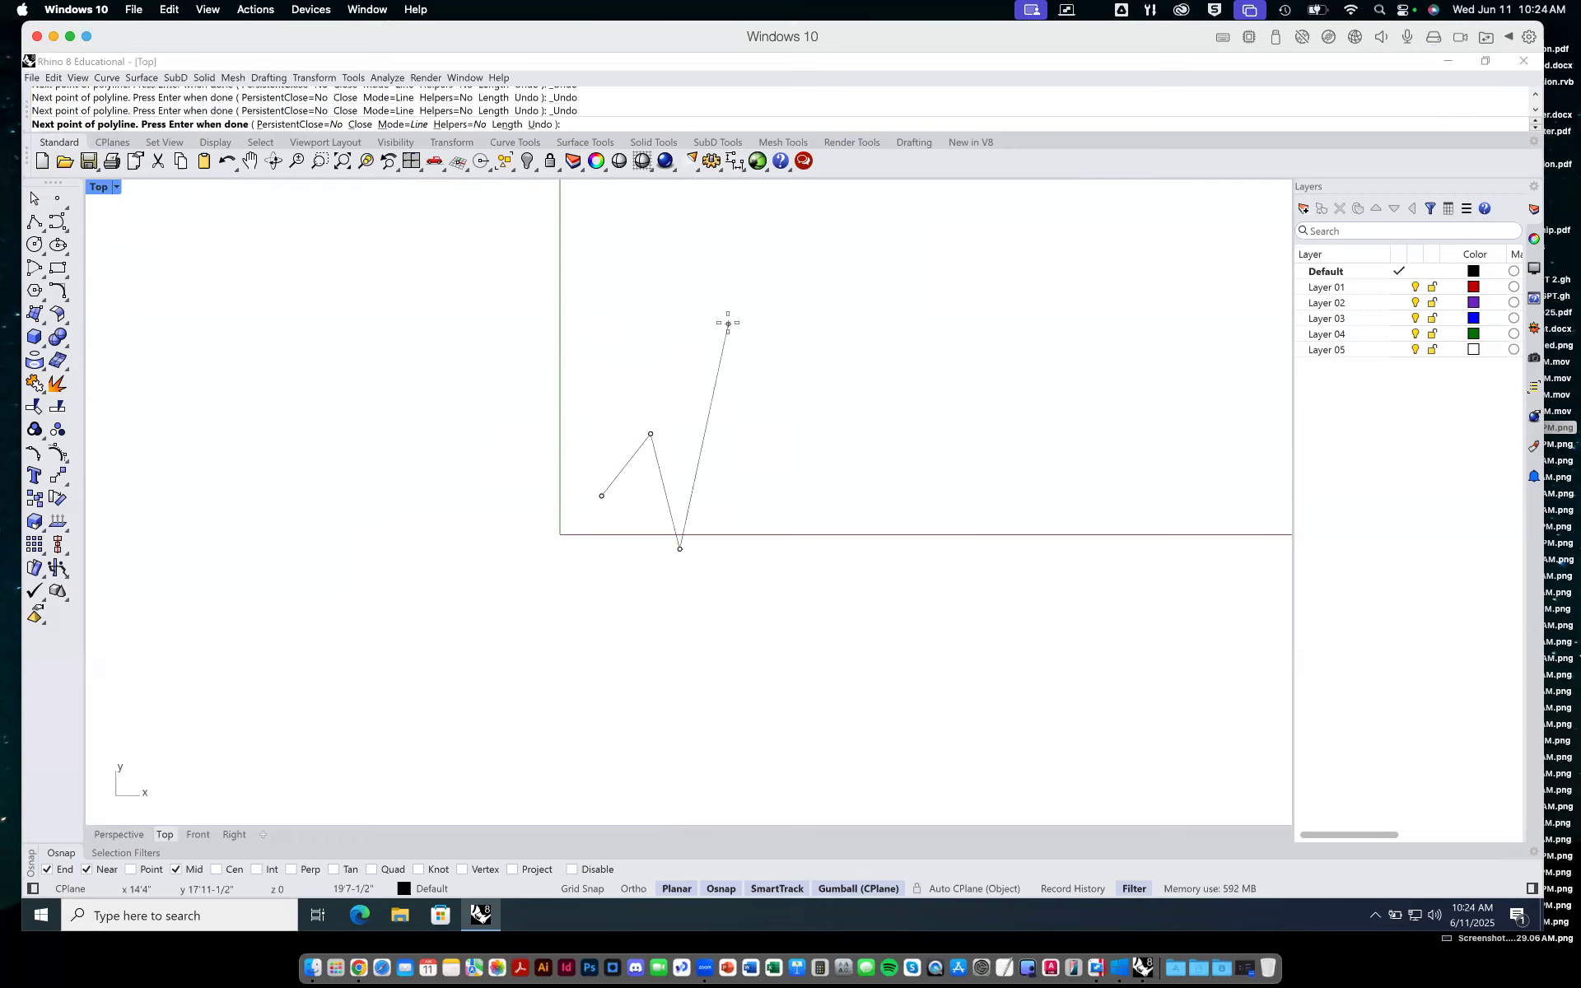
key("ctrl+z")
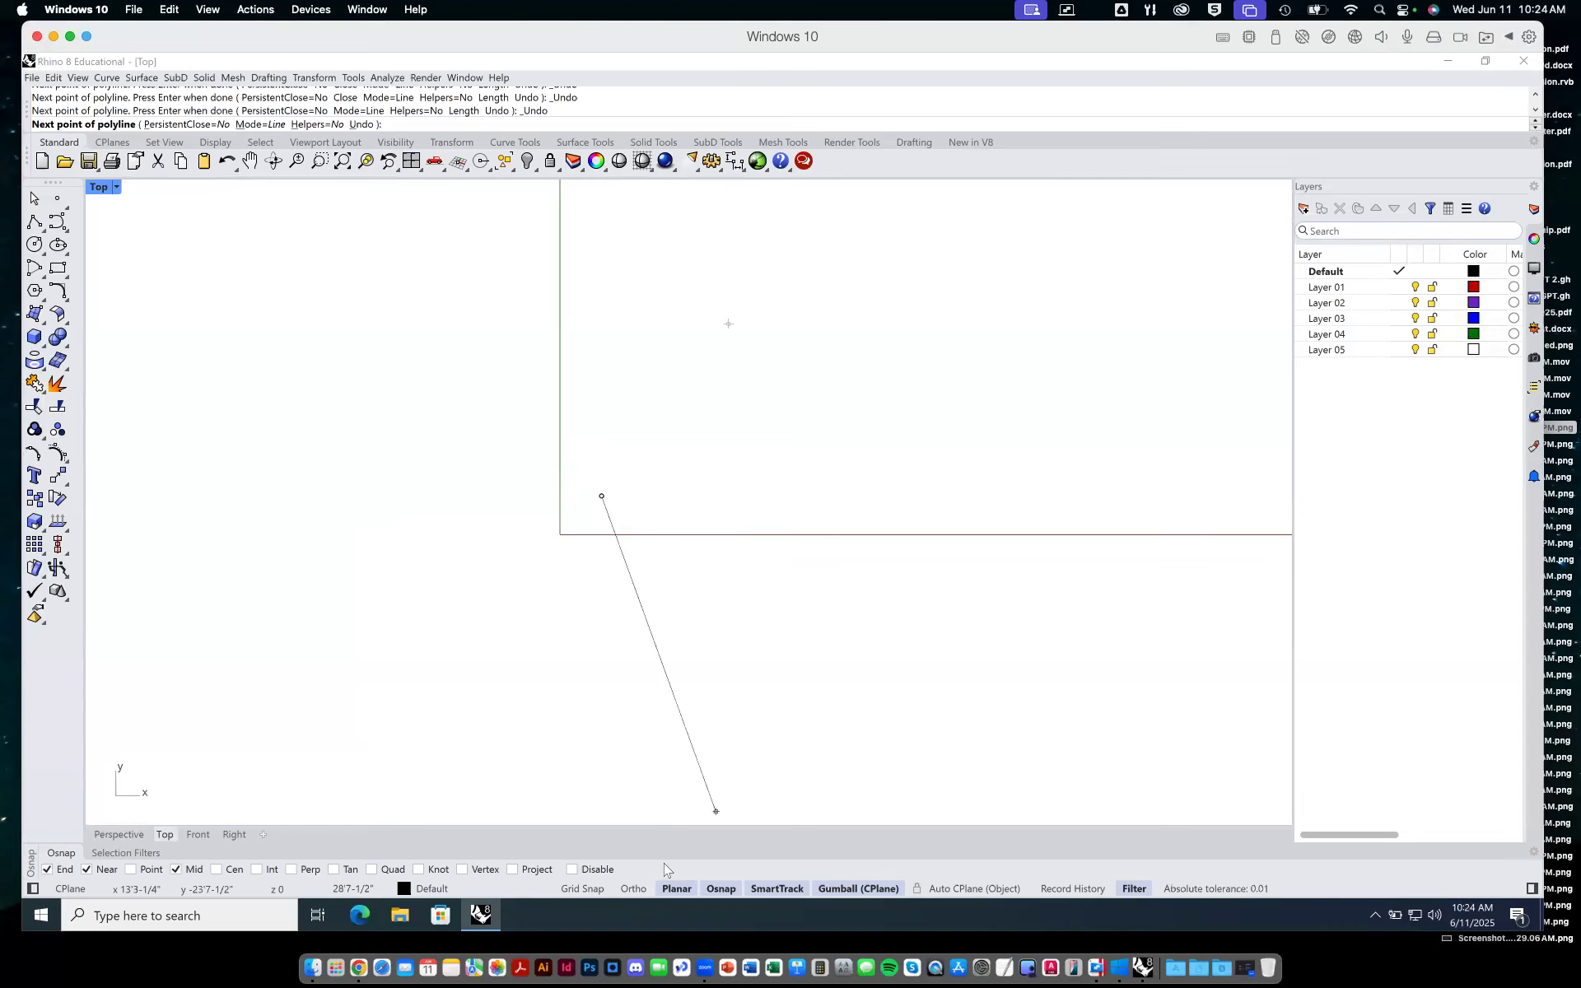
Turn on Ortho and draw the polyline as a closed square with 40 ft sides.
left_click(634, 889)
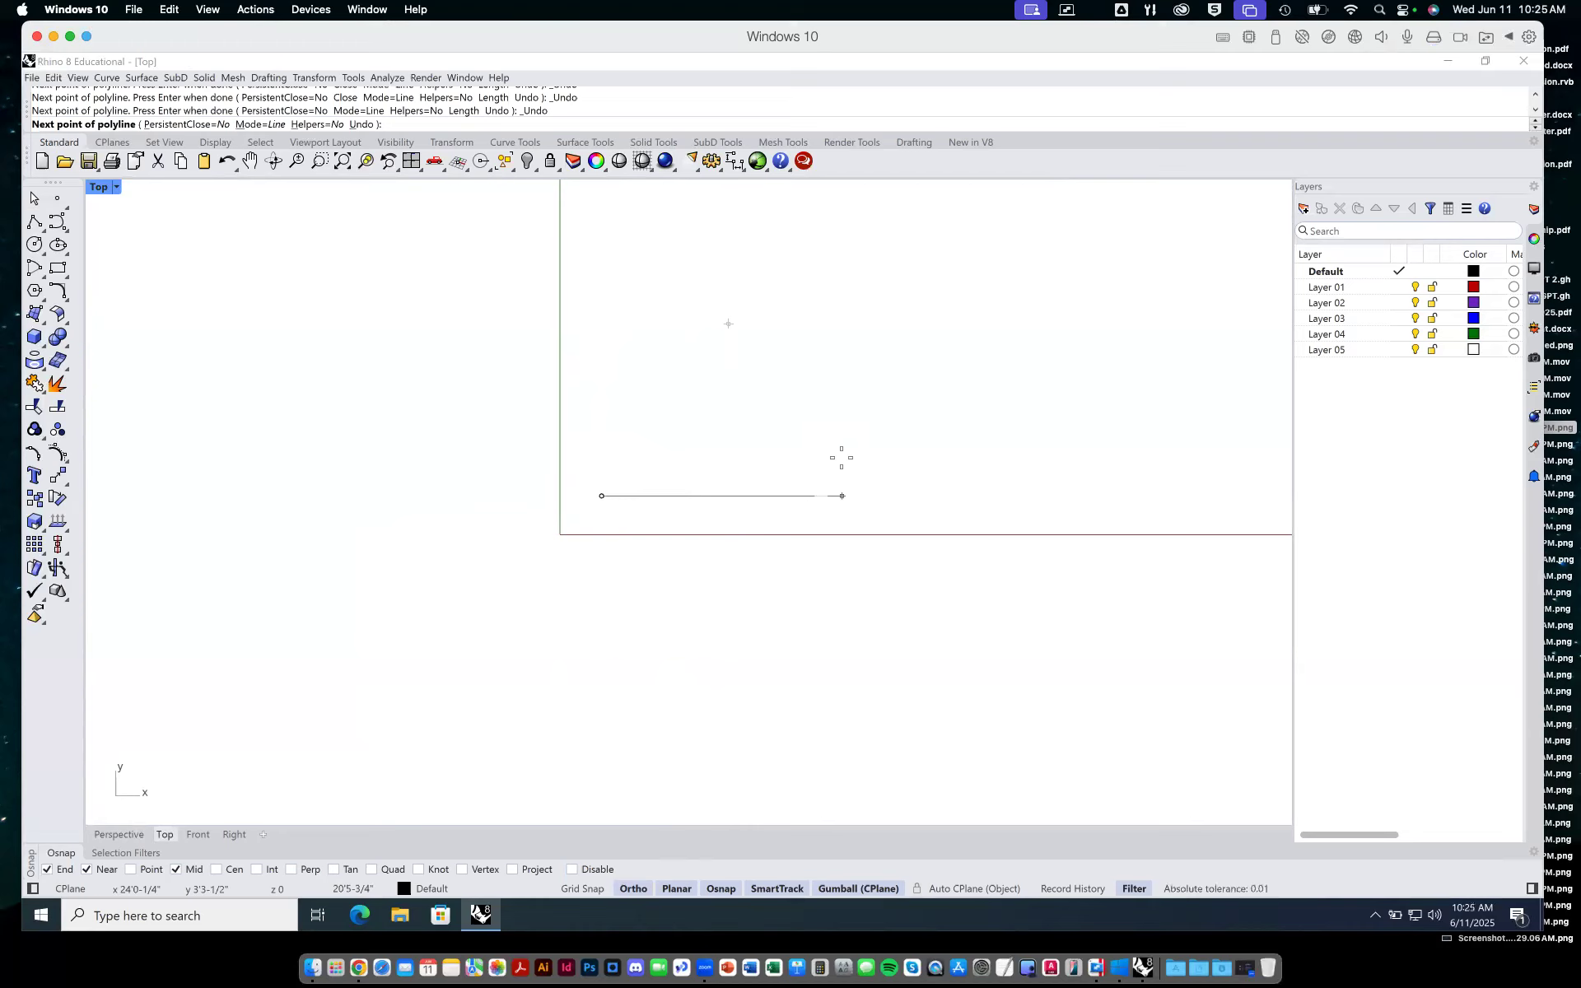
type("40")
key("Return")
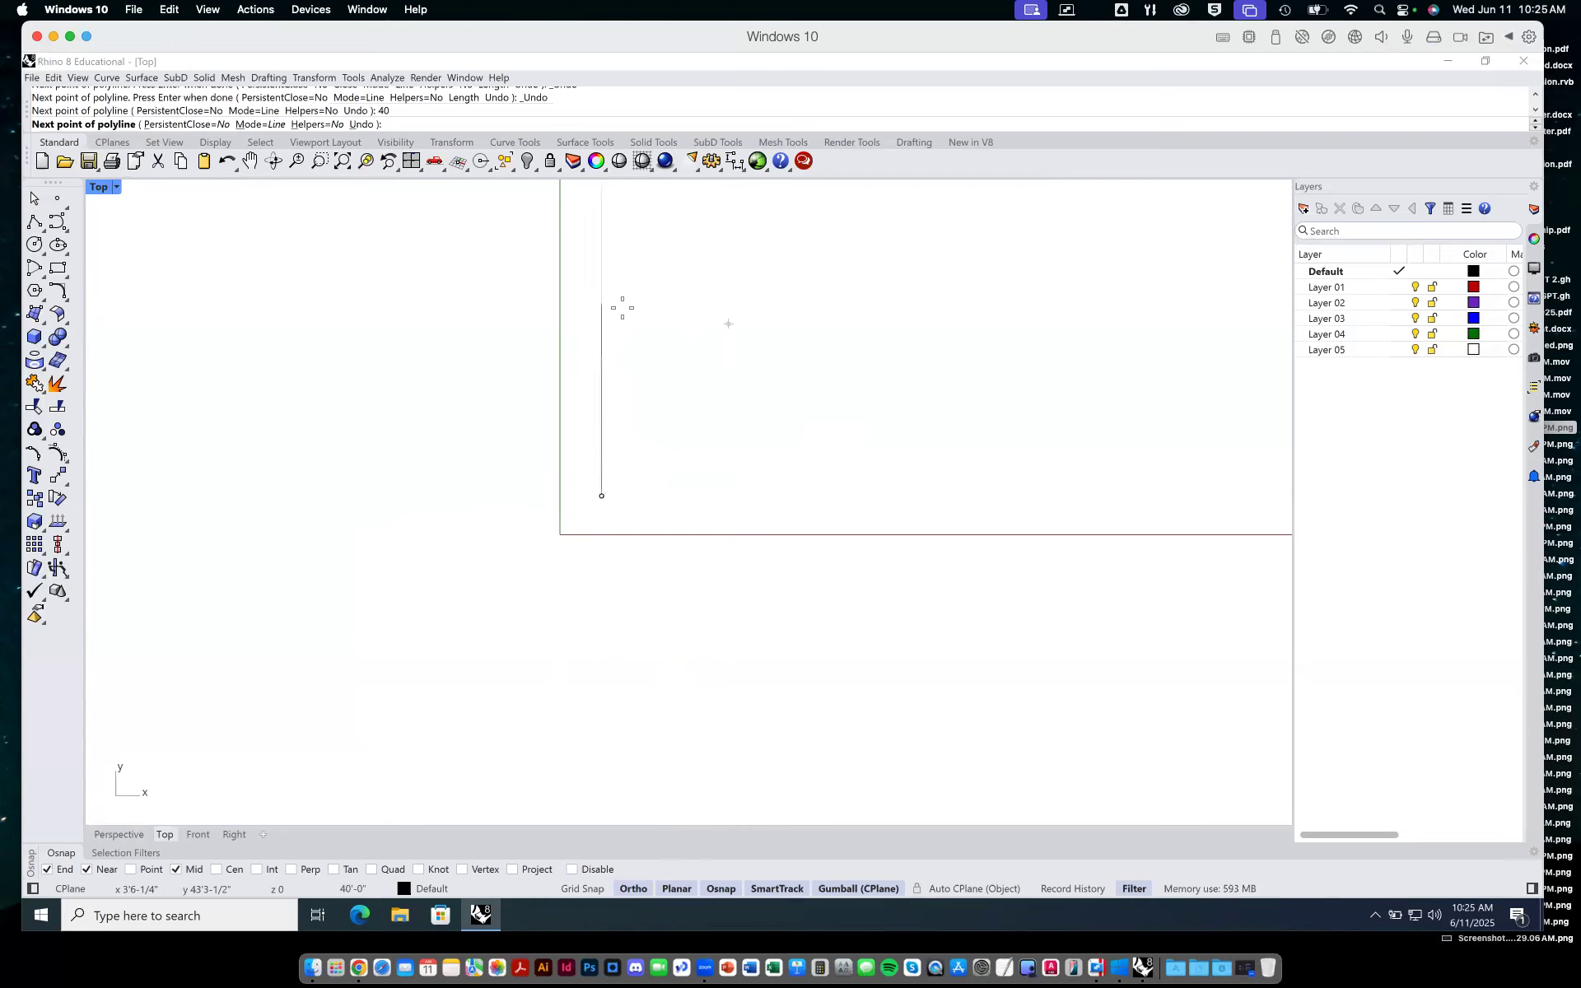
scroll(808, 391, "down", 2)
right_click_drag(782, 291, 713, 505)
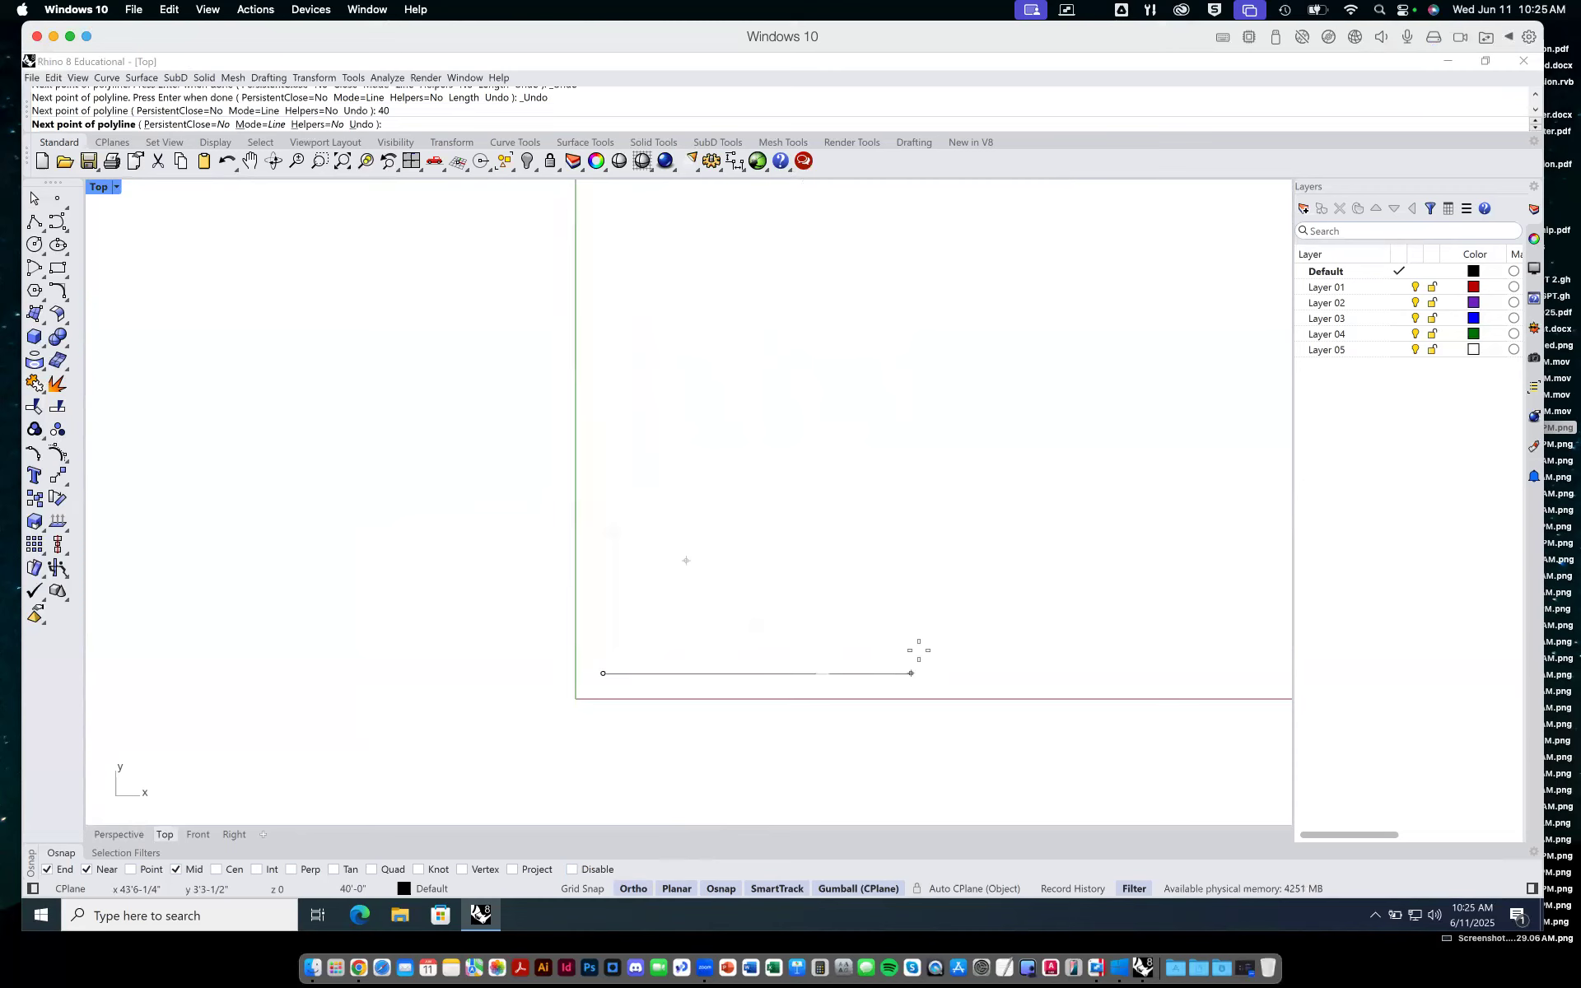
left_click(942, 651)
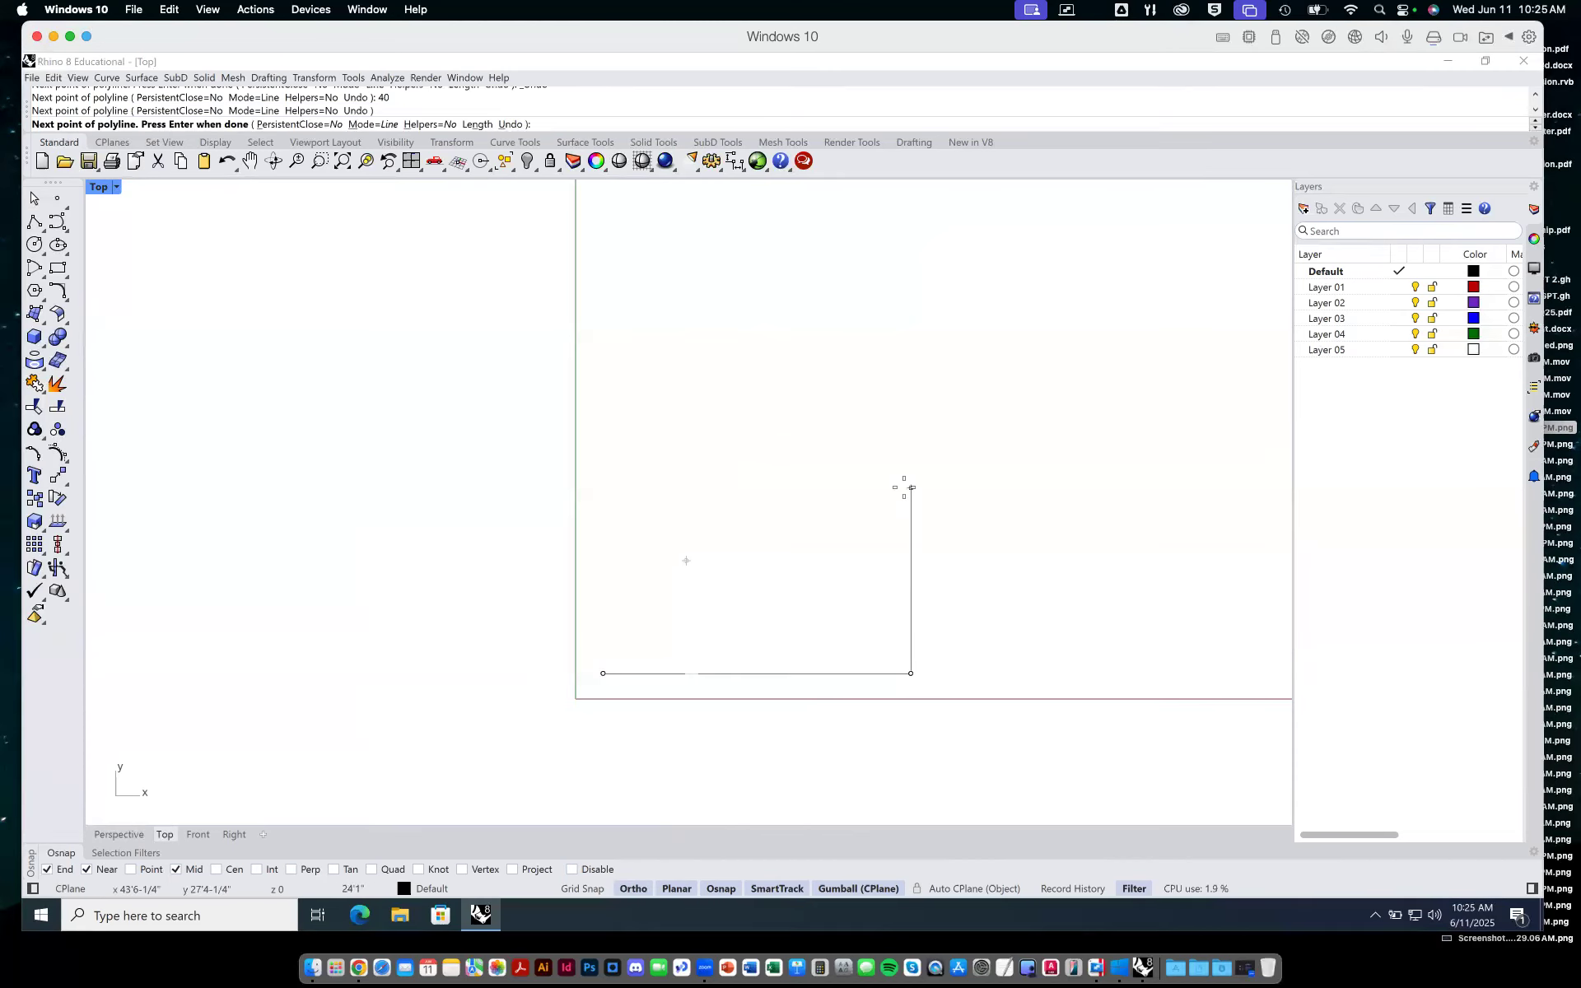
type("40")
key("Return")
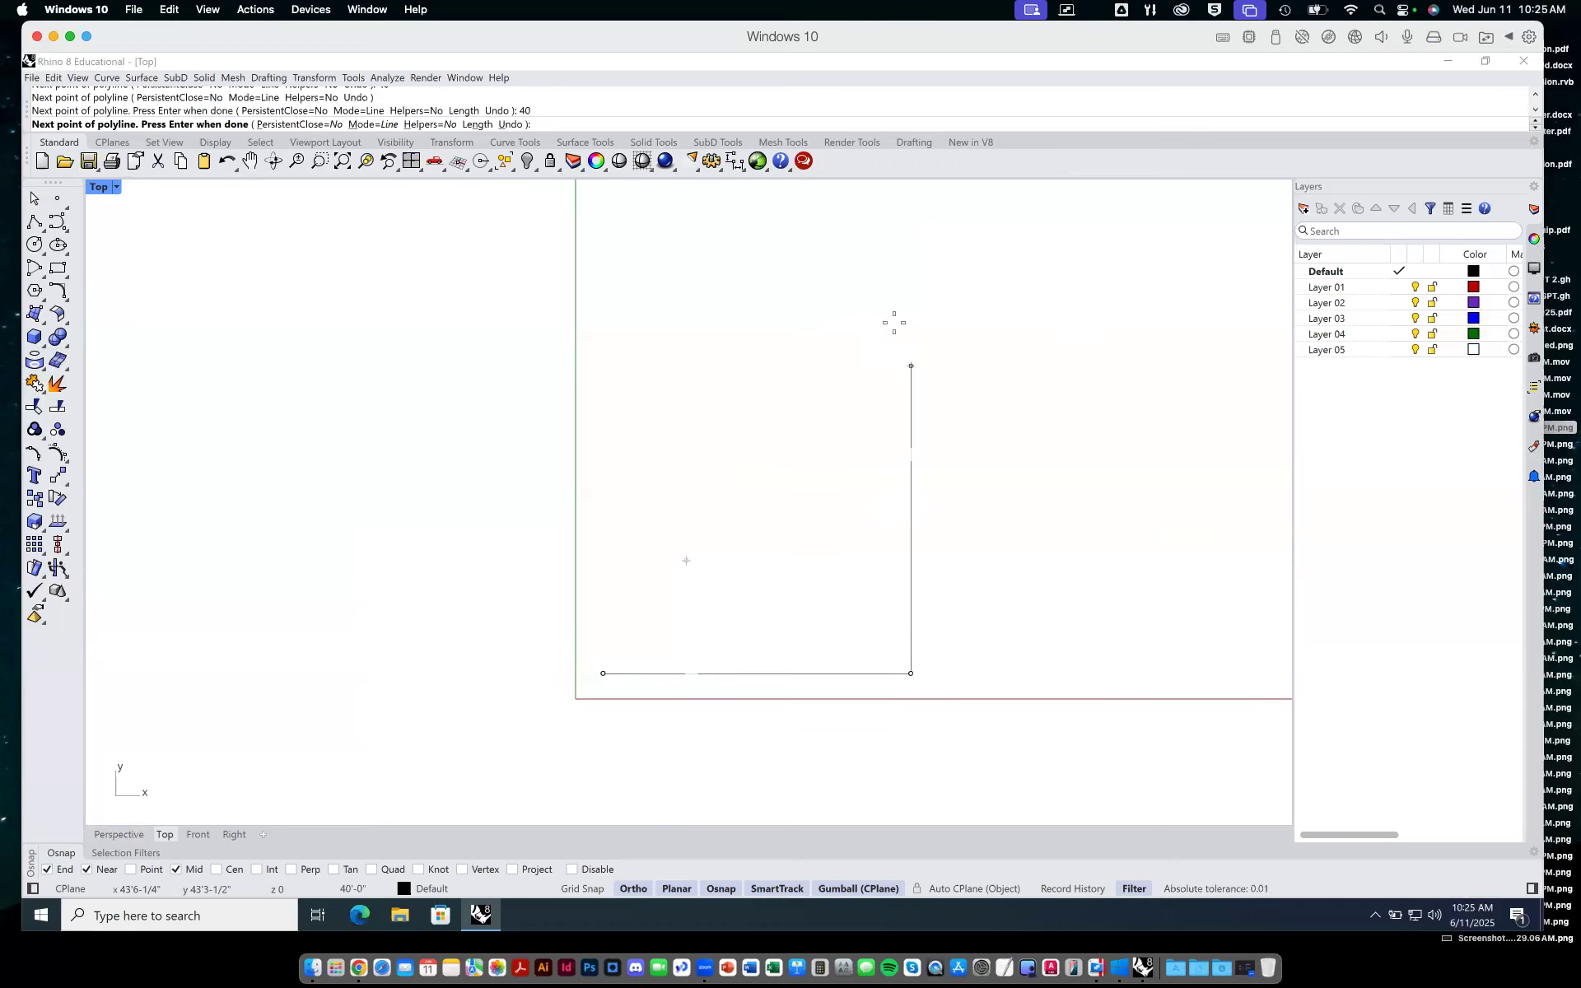
left_click(735, 366)
type("40")
key("Return")
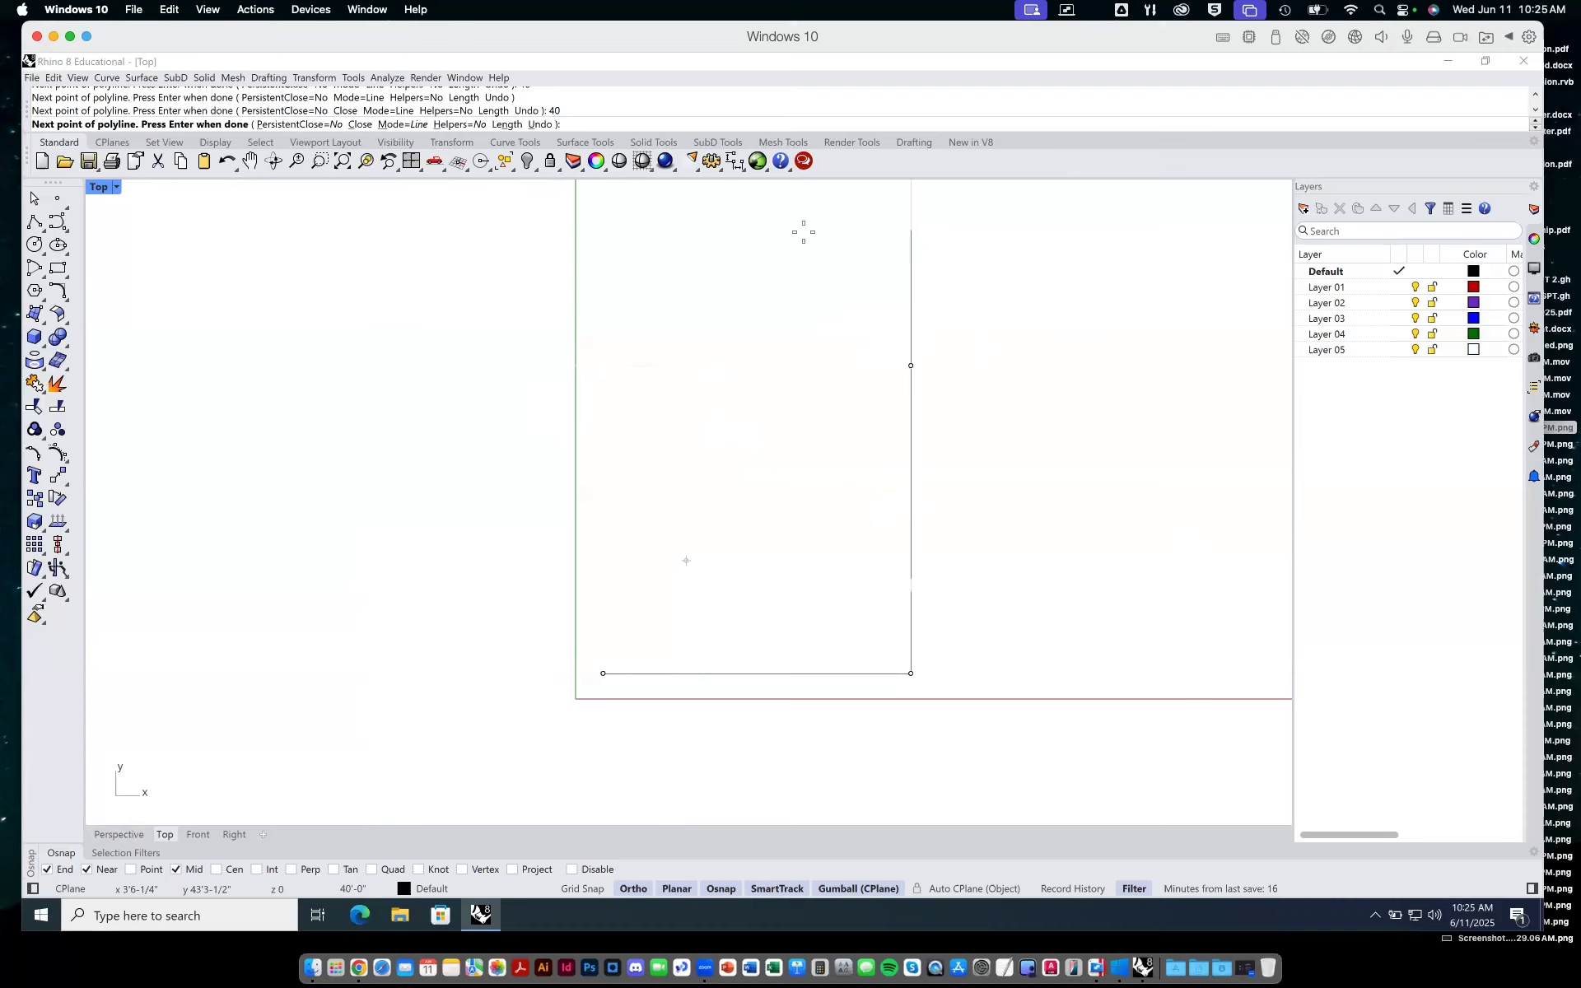
left_click(564, 476)
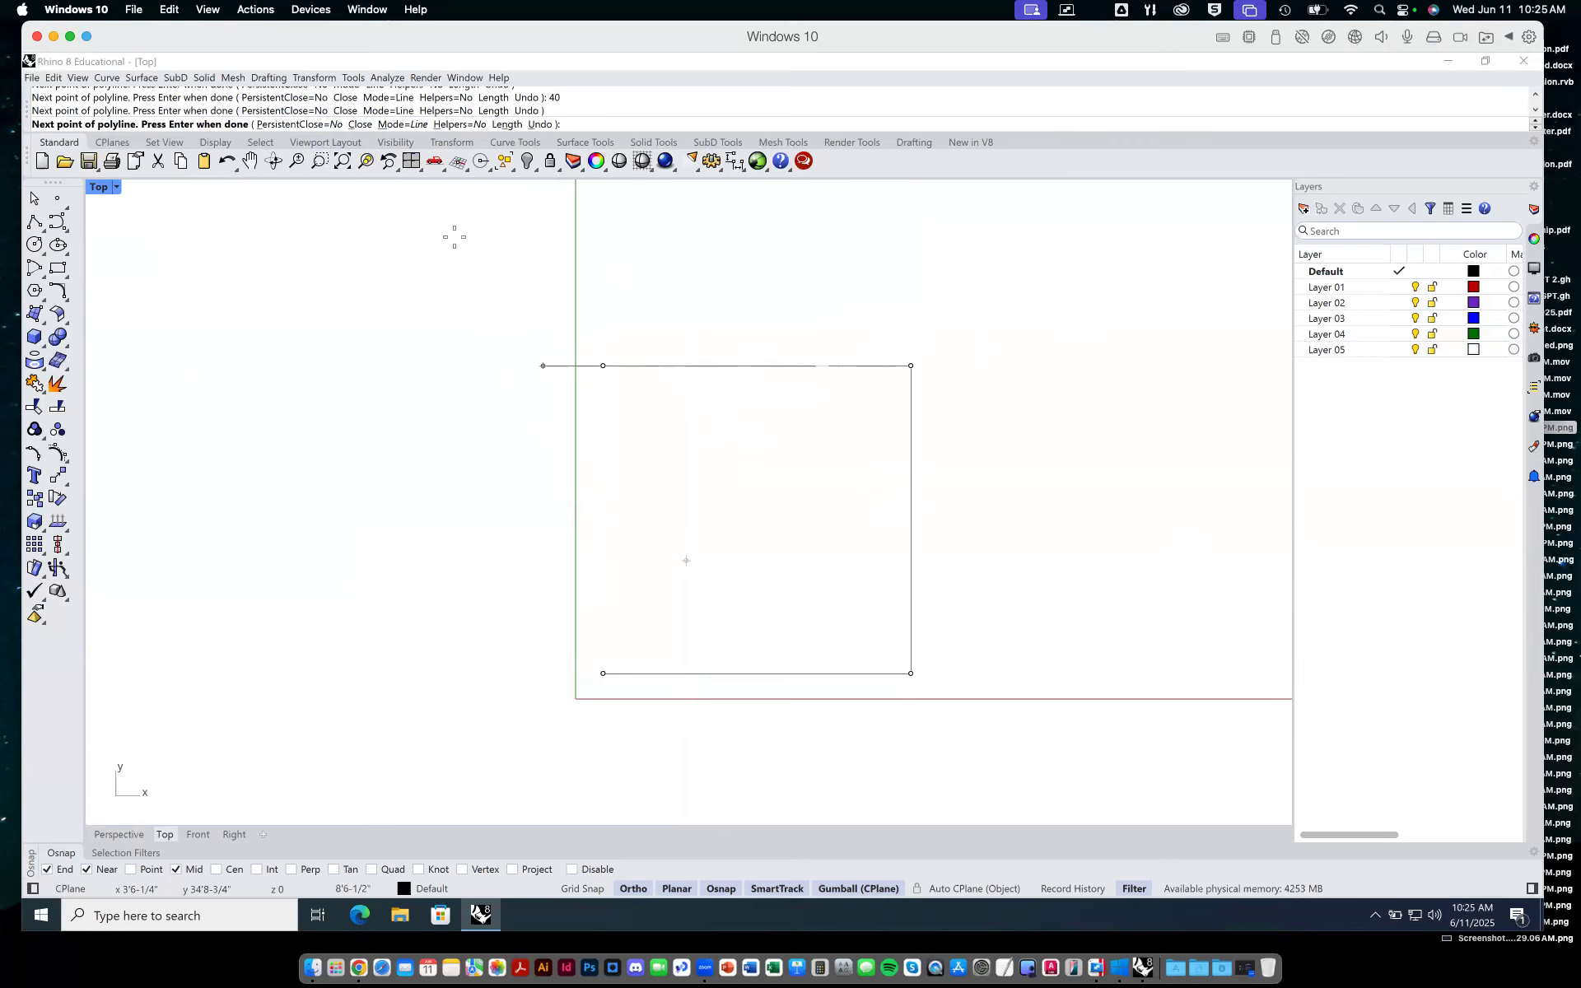
left_click(360, 125)
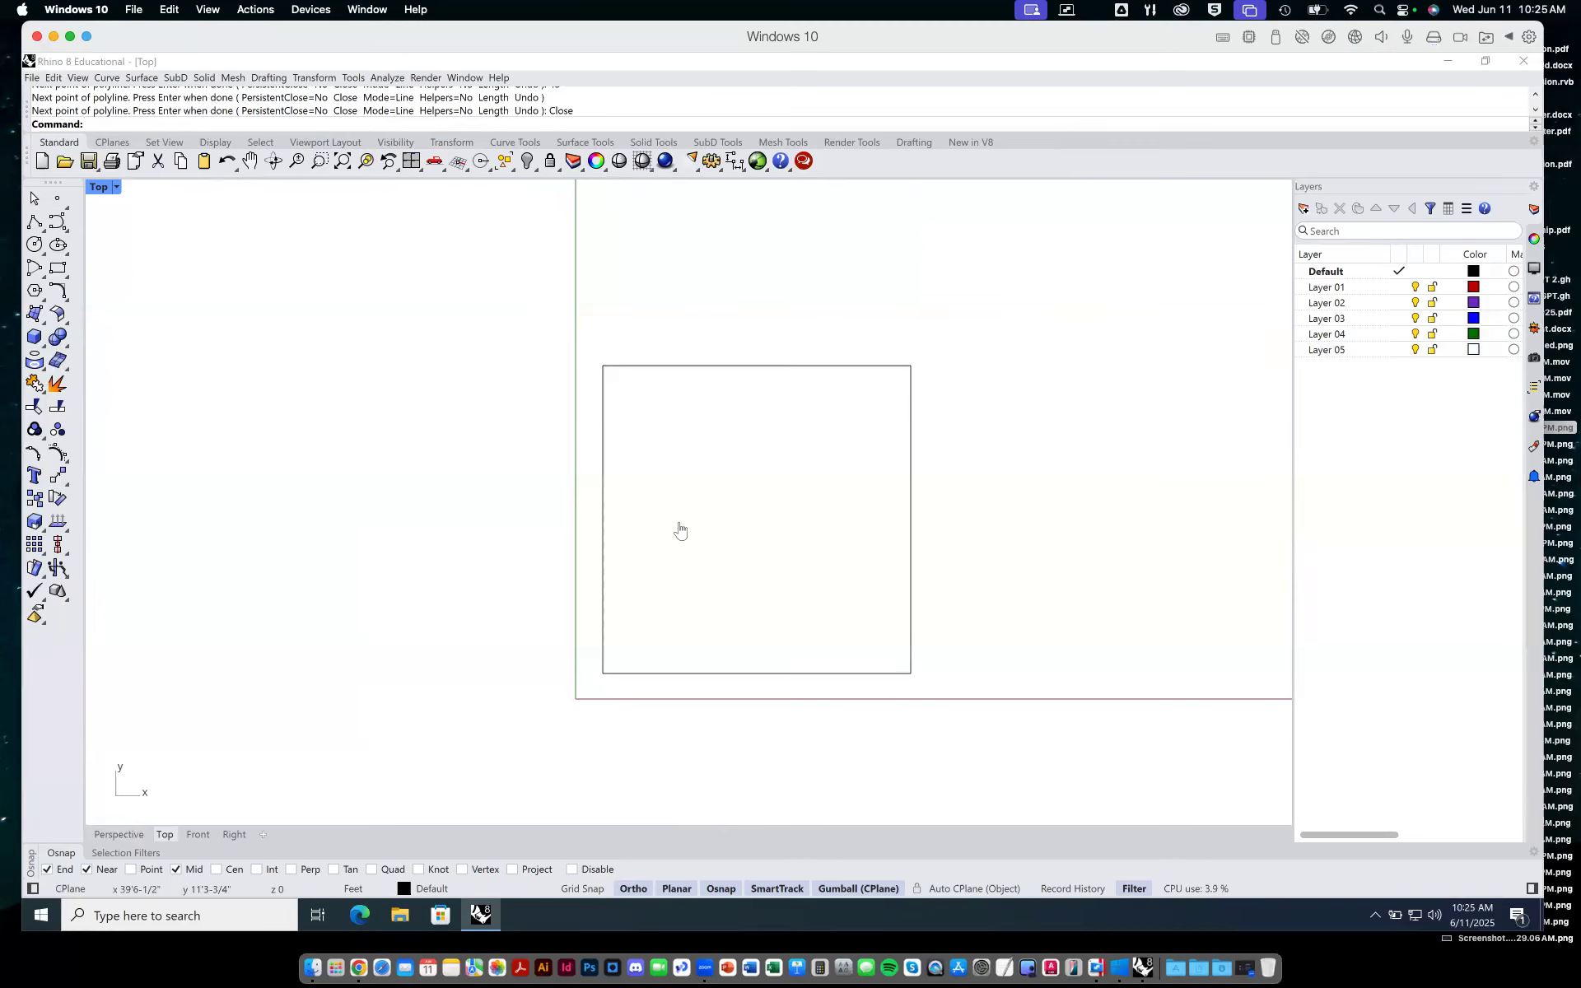
Draw a second closed square polyline with 40 ft sides, a short gap to the right of the first square.
scroll(944, 529, "down", 5)
right_click_drag(971, 544, 822, 565)
right_click_drag(914, 583, 827, 585)
right_click(827, 582)
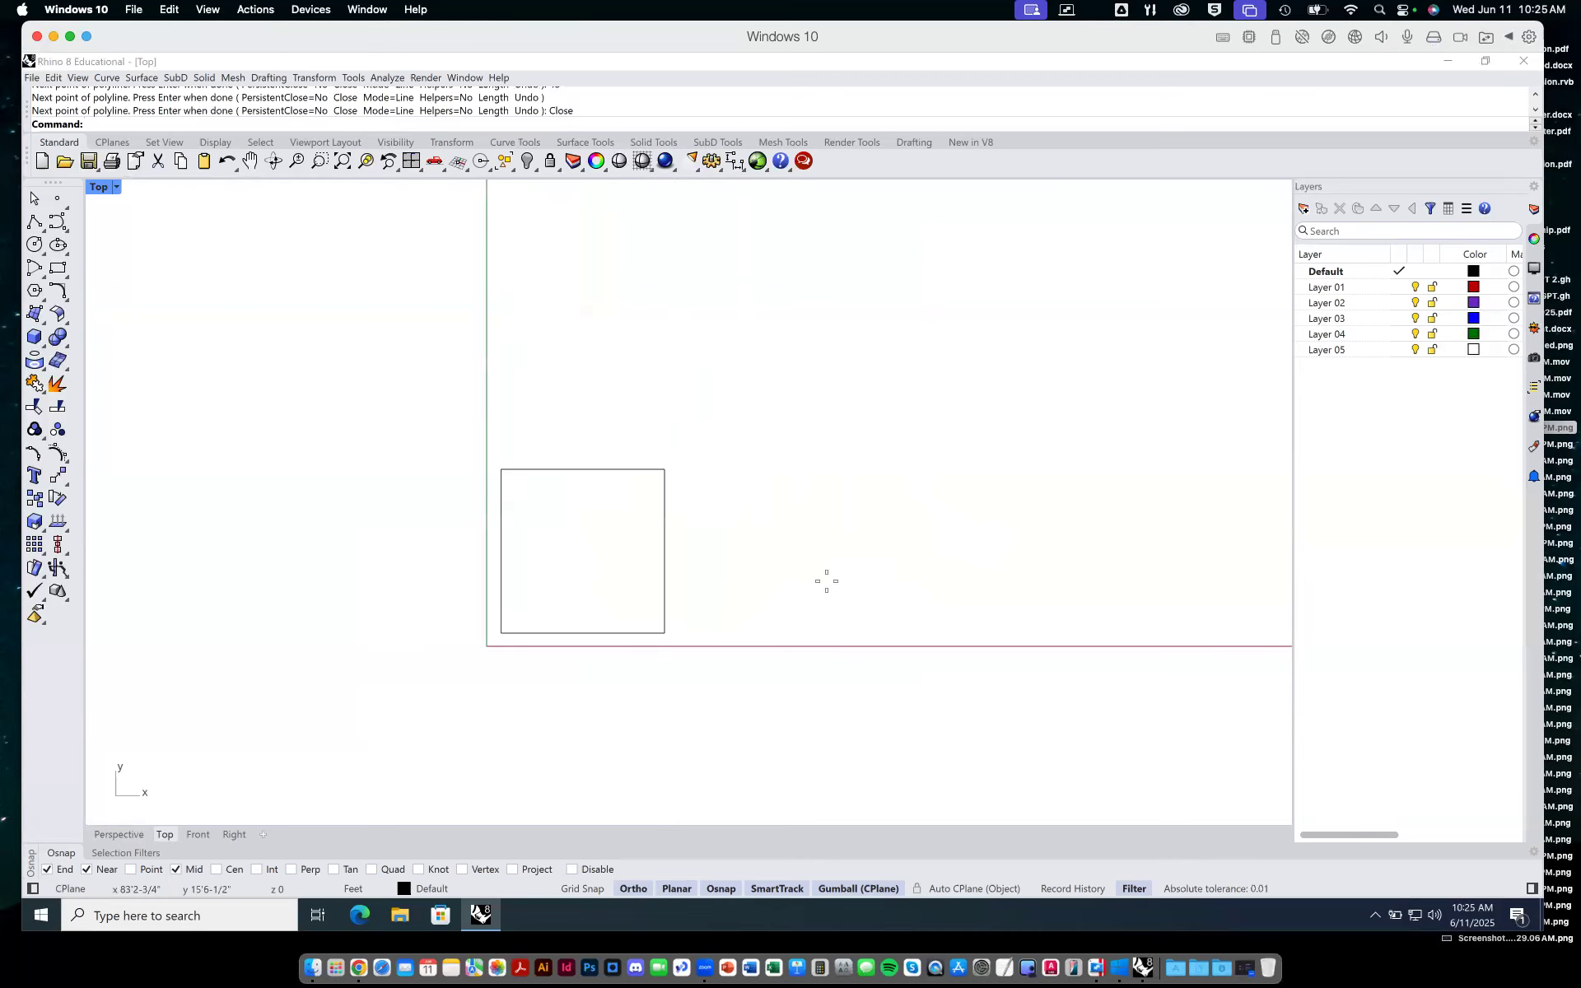
left_click(699, 631)
type("40")
key("Return")
left_click(881, 623)
type("40")
key("Return")
left_click(876, 441)
type("40")
key("Return")
left_click(700, 468)
type("c")
key("Return")
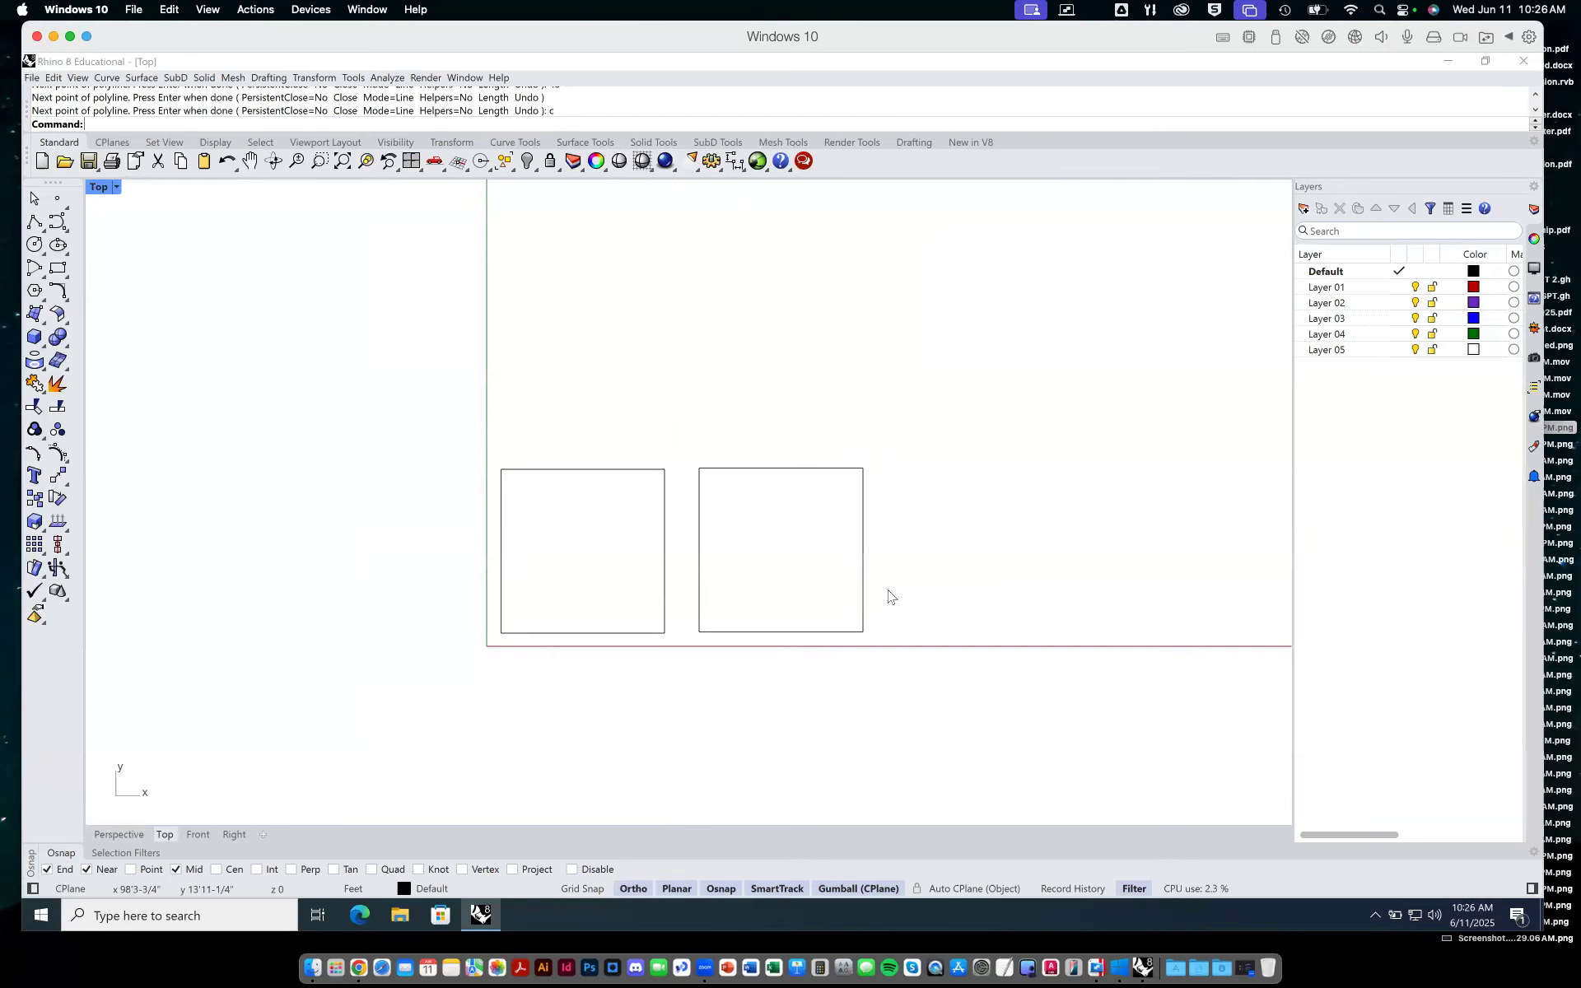
Draw a third closed square polyline with 40 ft sides to the right of the second square, completing the row.
key("Return")
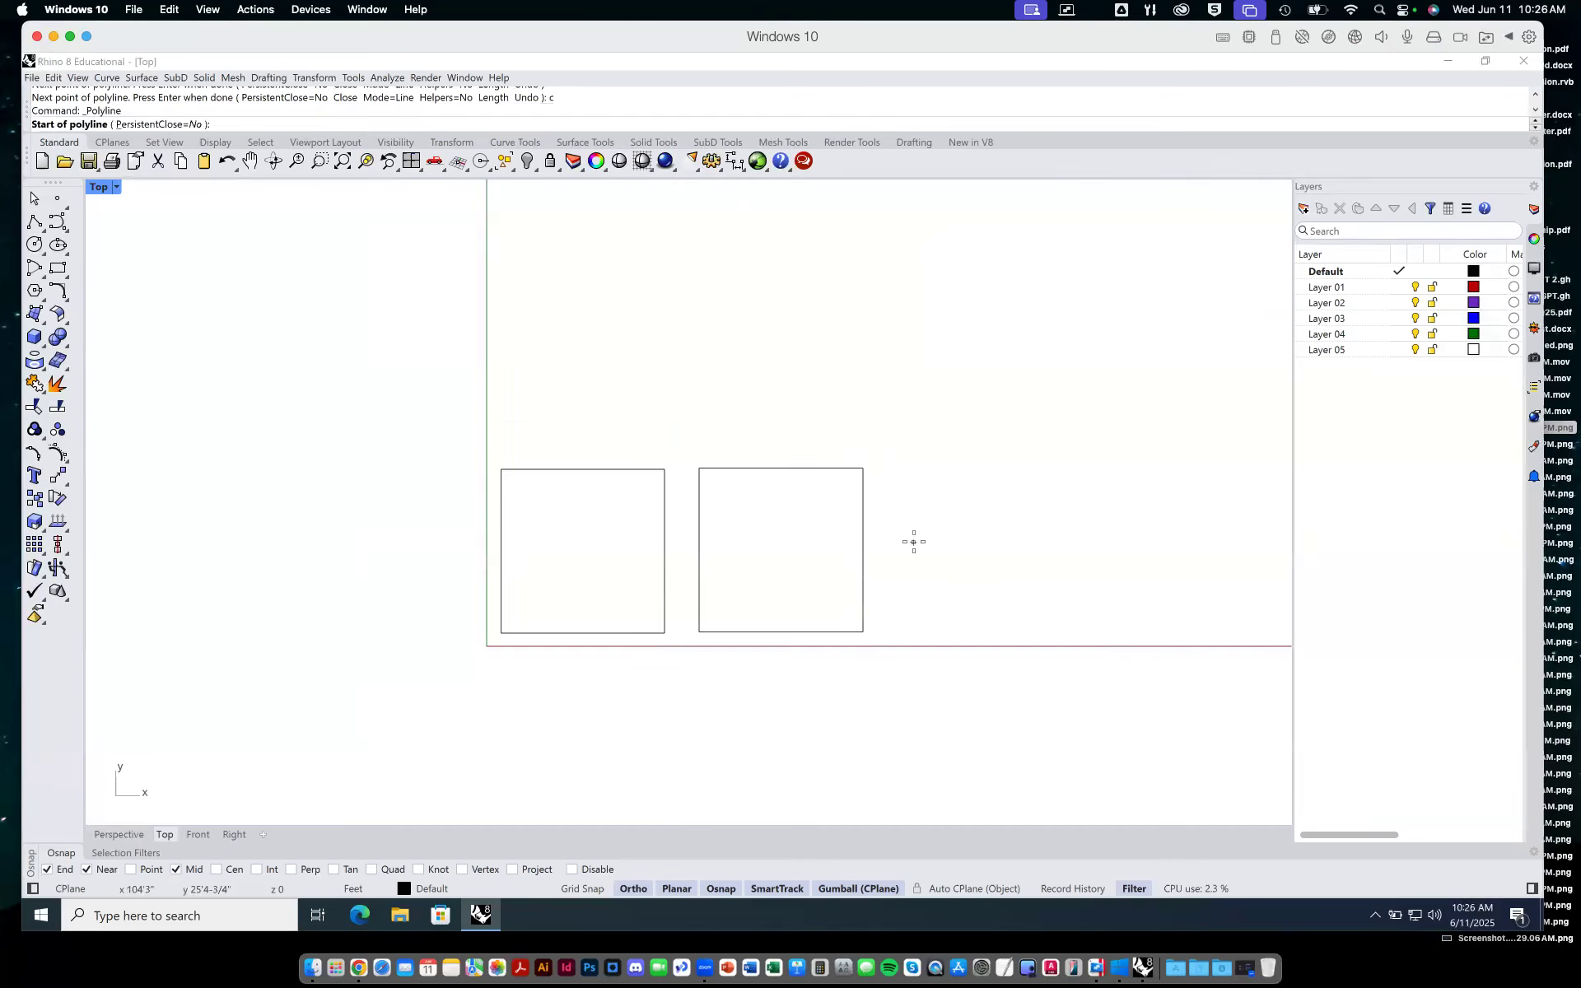
left_click(894, 633)
type("40")
key("Return")
left_click(1084, 618)
type("40")
key("Return")
left_click(1050, 462)
type("40")
key("Return")
left_click(946, 462)
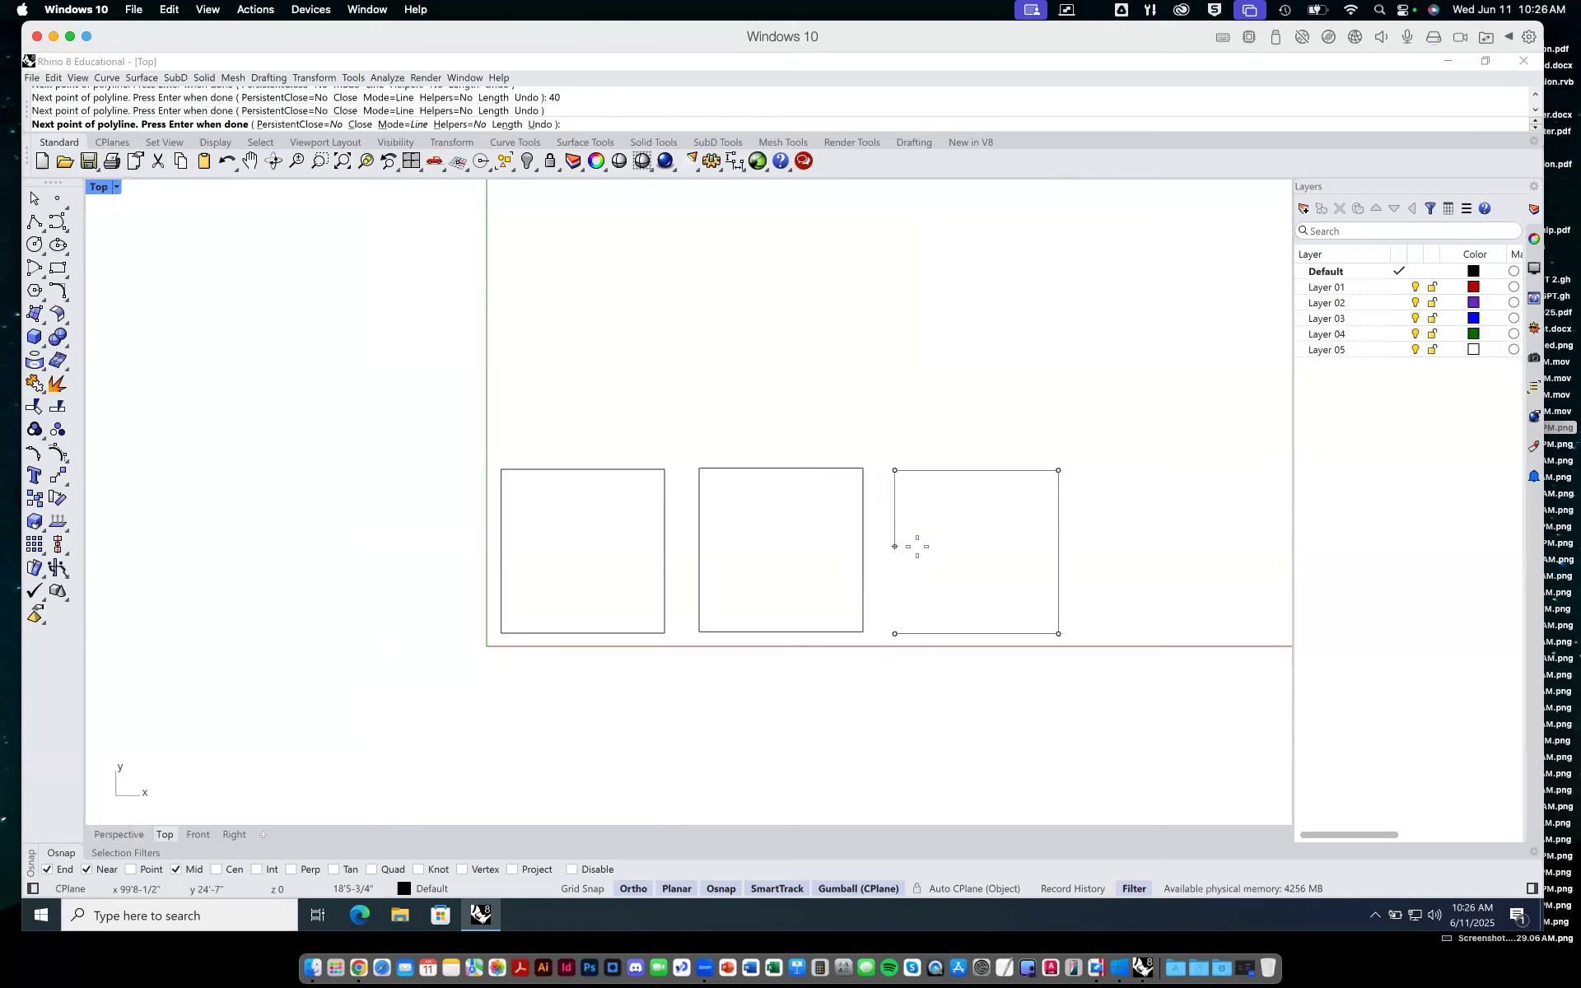
type("c")
key("Return")
scroll(901, 480, "down", 5)
scroll(906, 481, "up", 8)
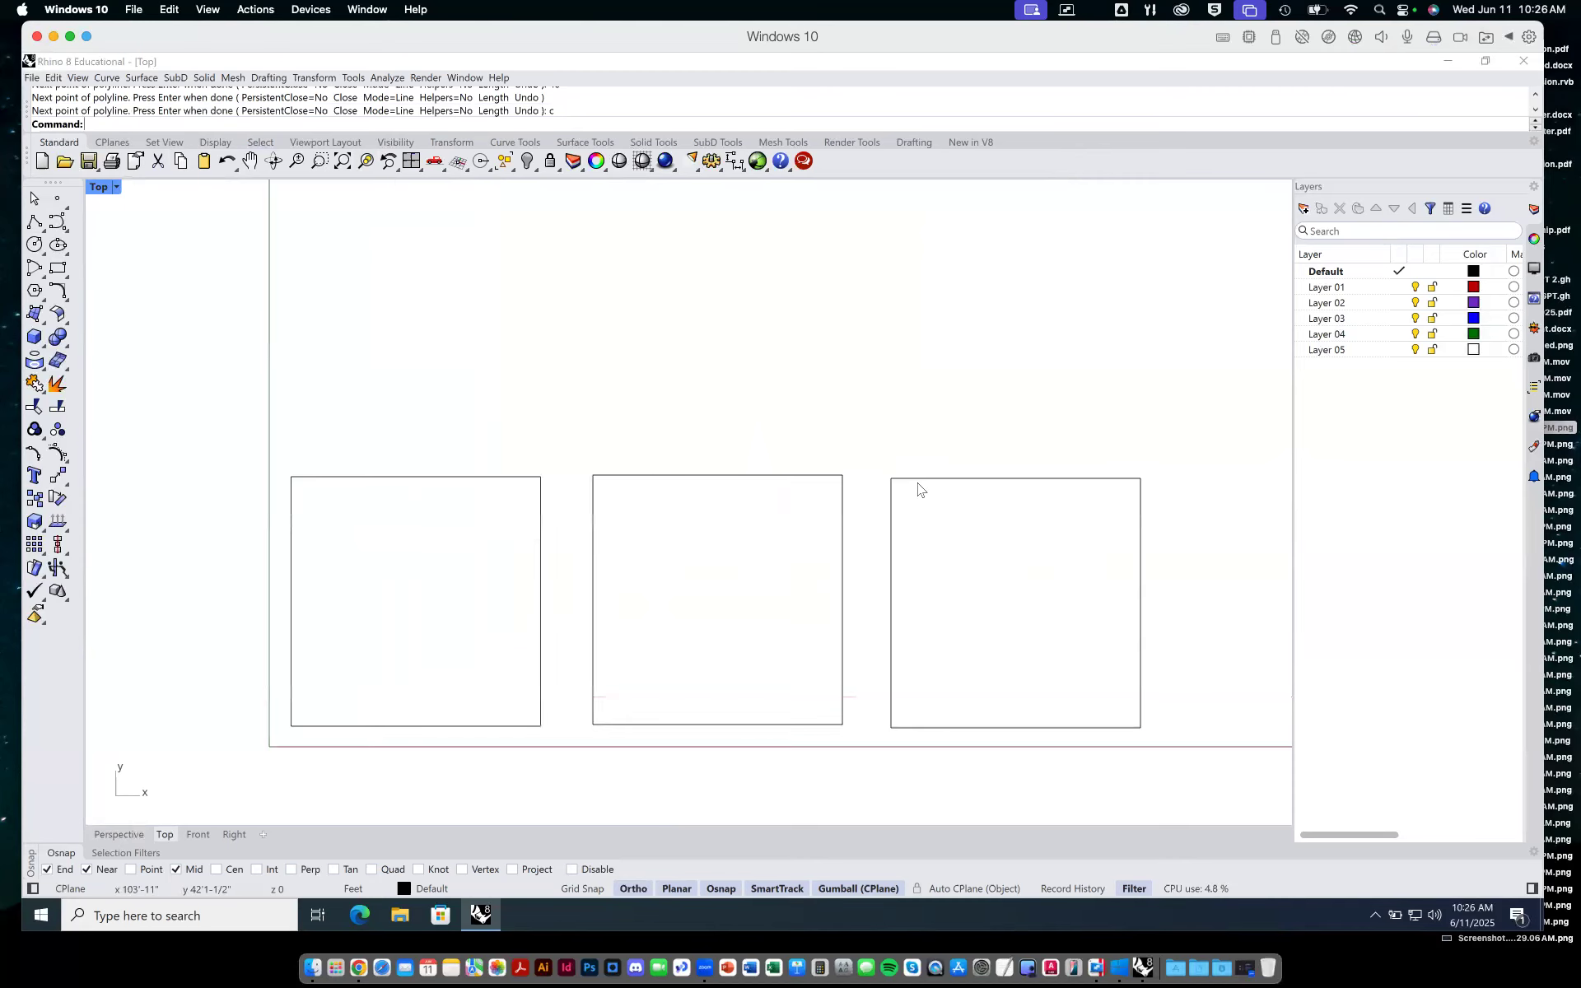
scroll(919, 486, "down", 2)
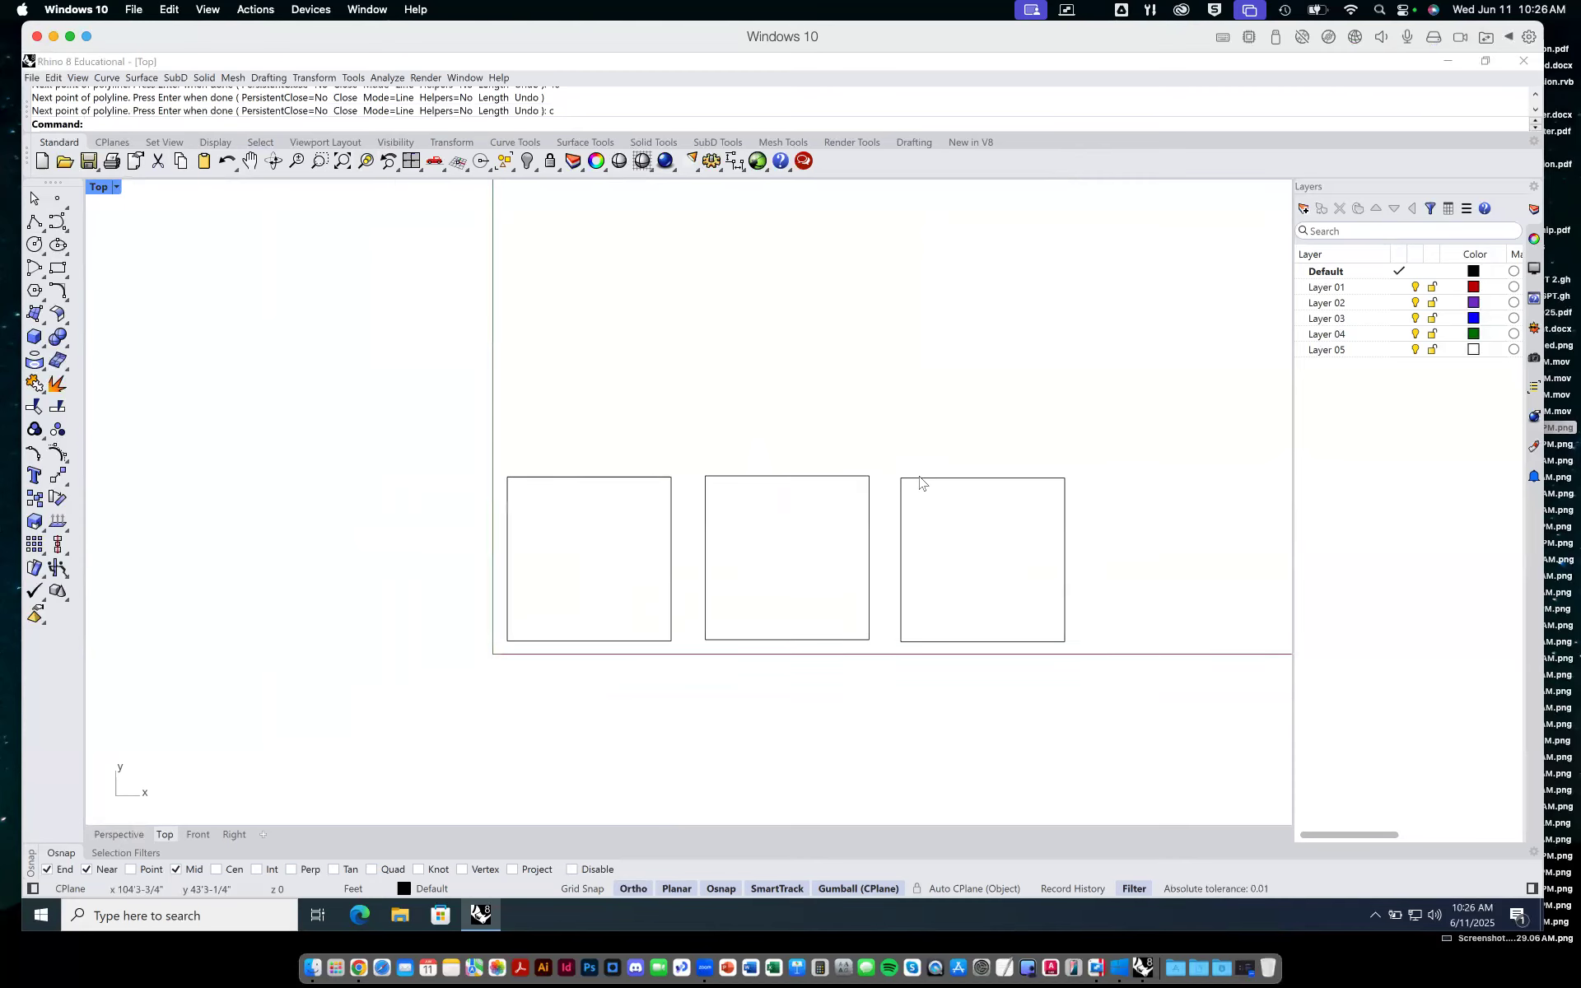
Check the document's model units and distance display format in the unit options, leaving them as they are.
left_click(344, 78)
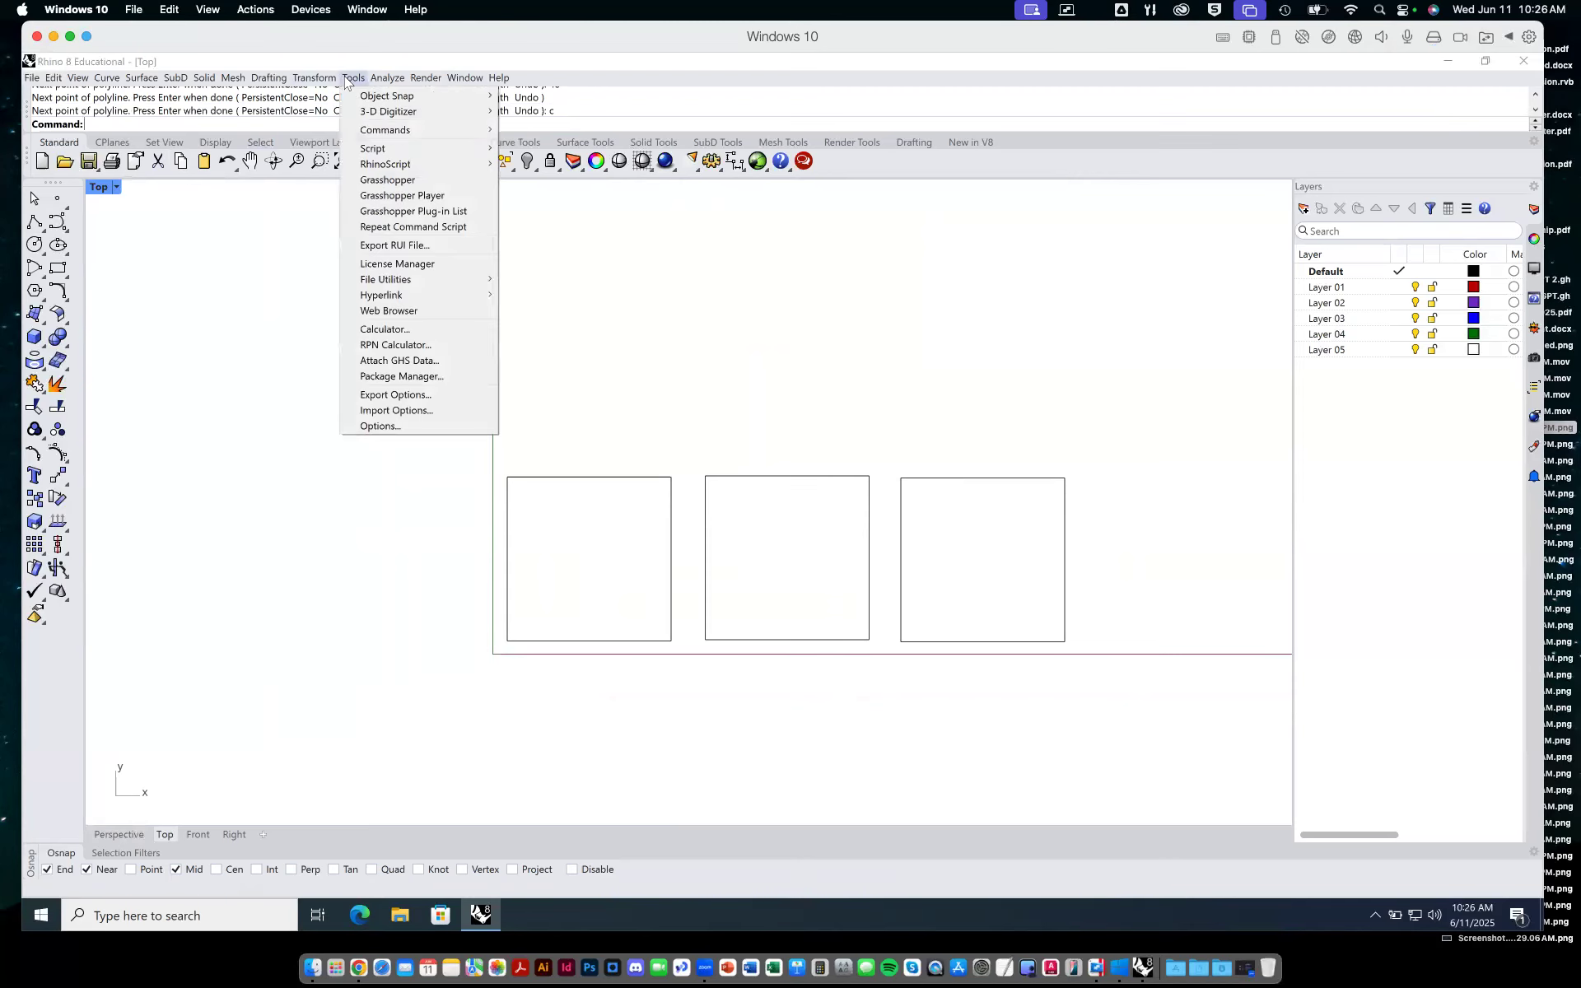
left_click(391, 425)
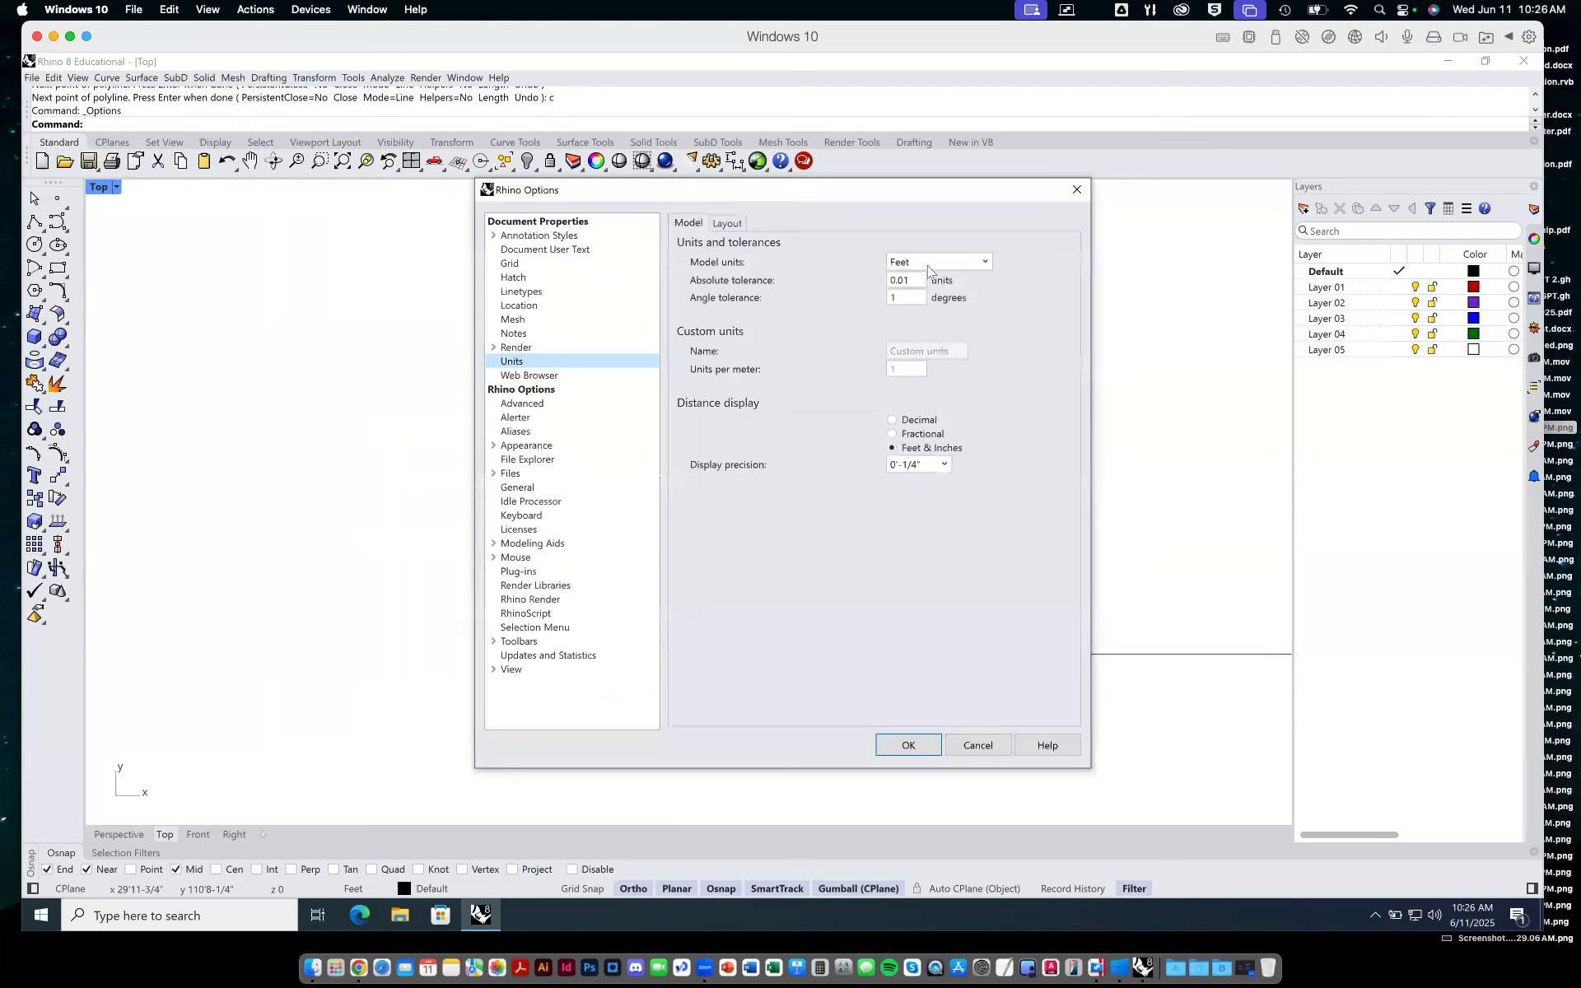
left_click(907, 744)
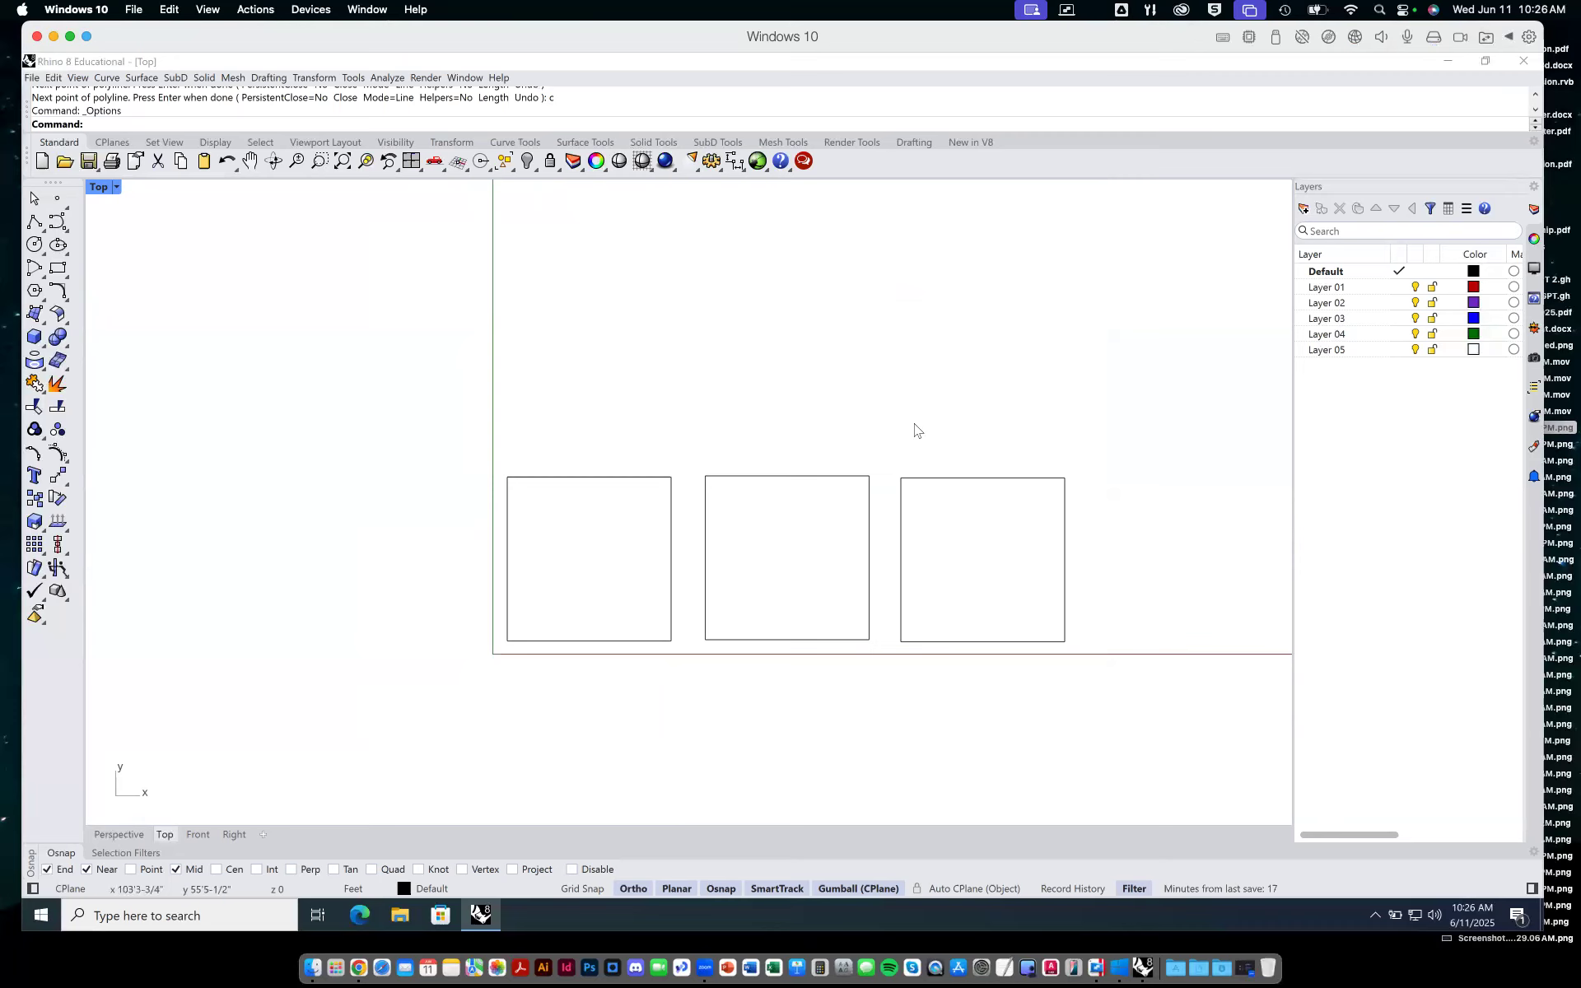
right_click(781, 379)
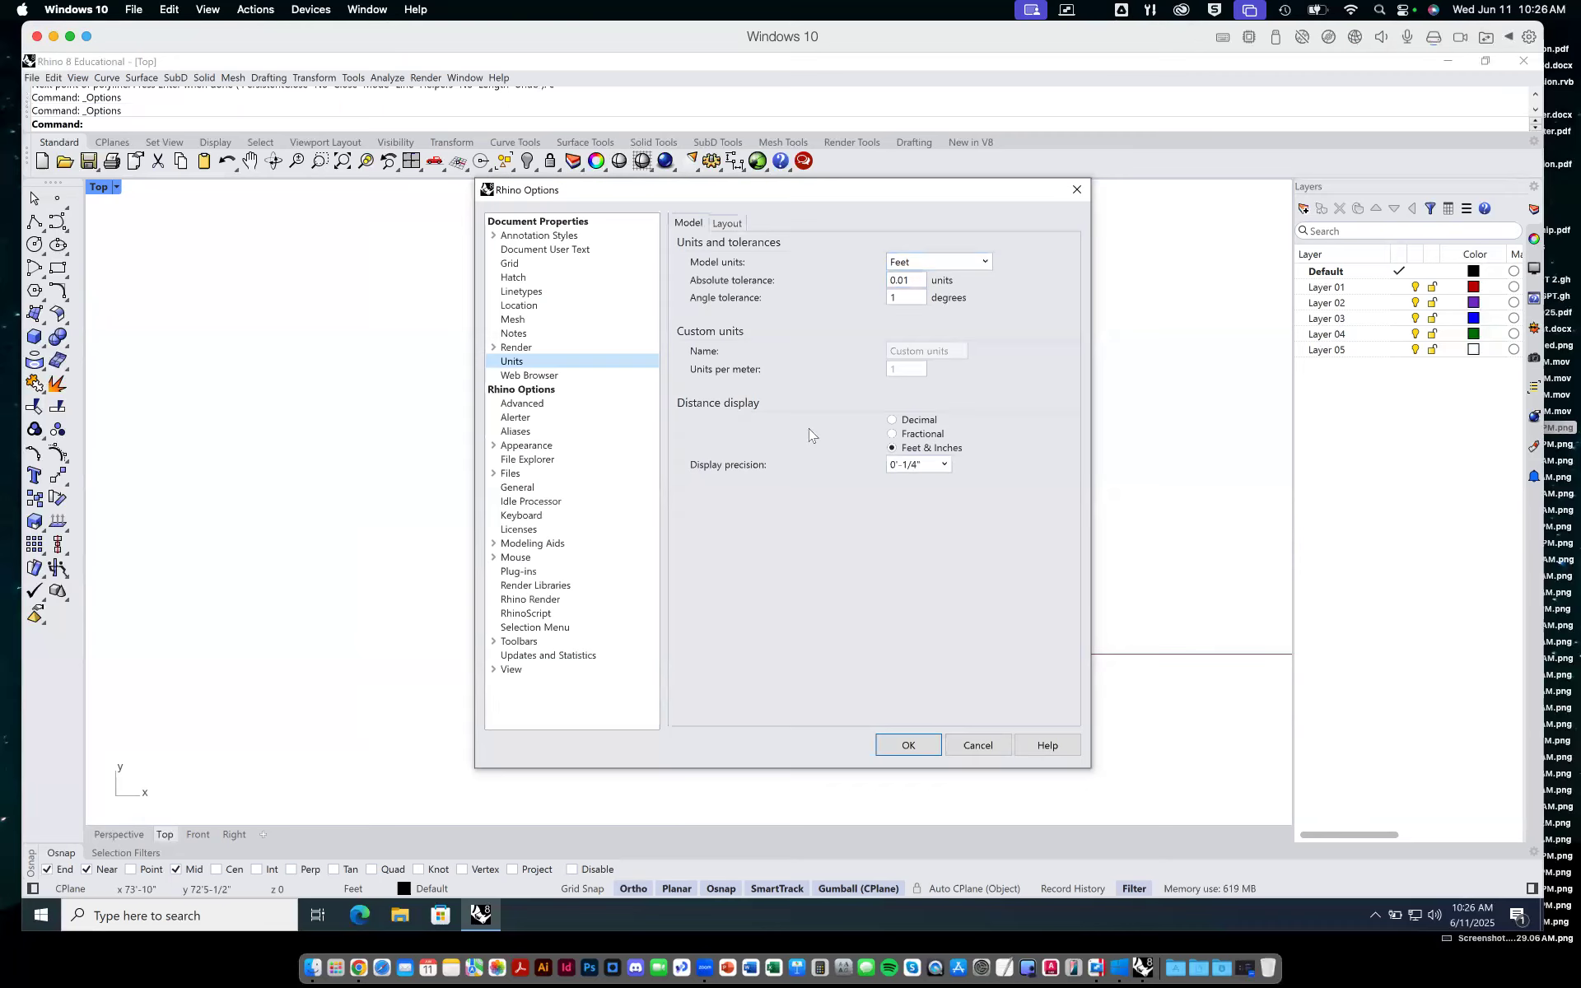
left_click(972, 742)
left_click(34, 222)
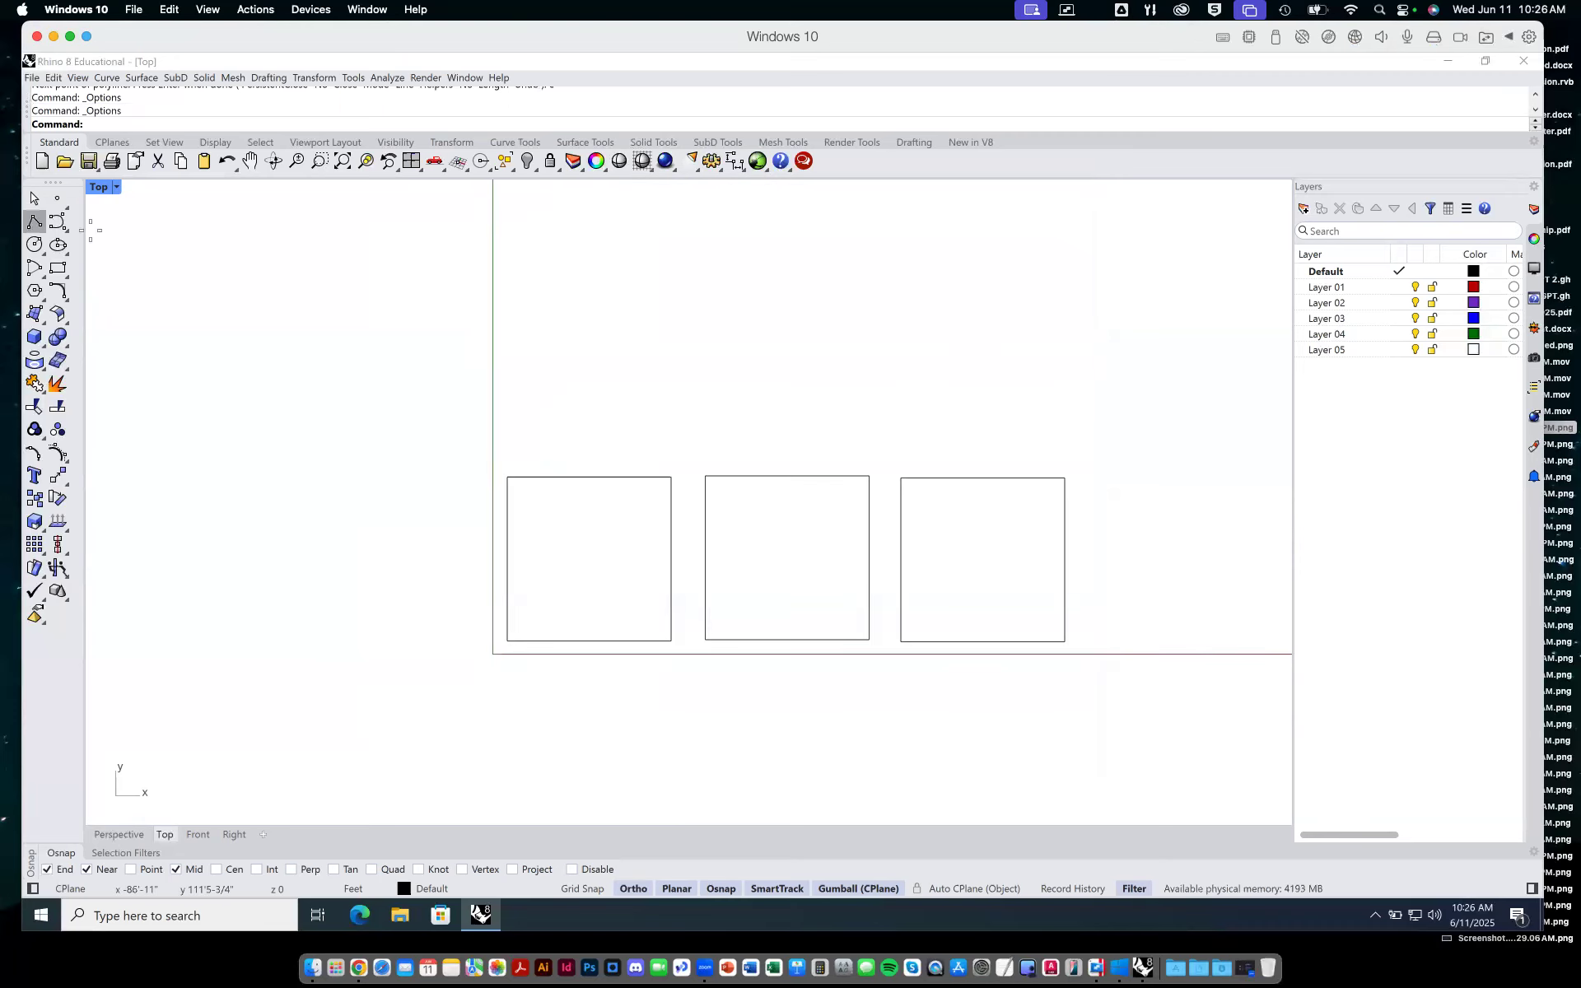
left_click(642, 314)
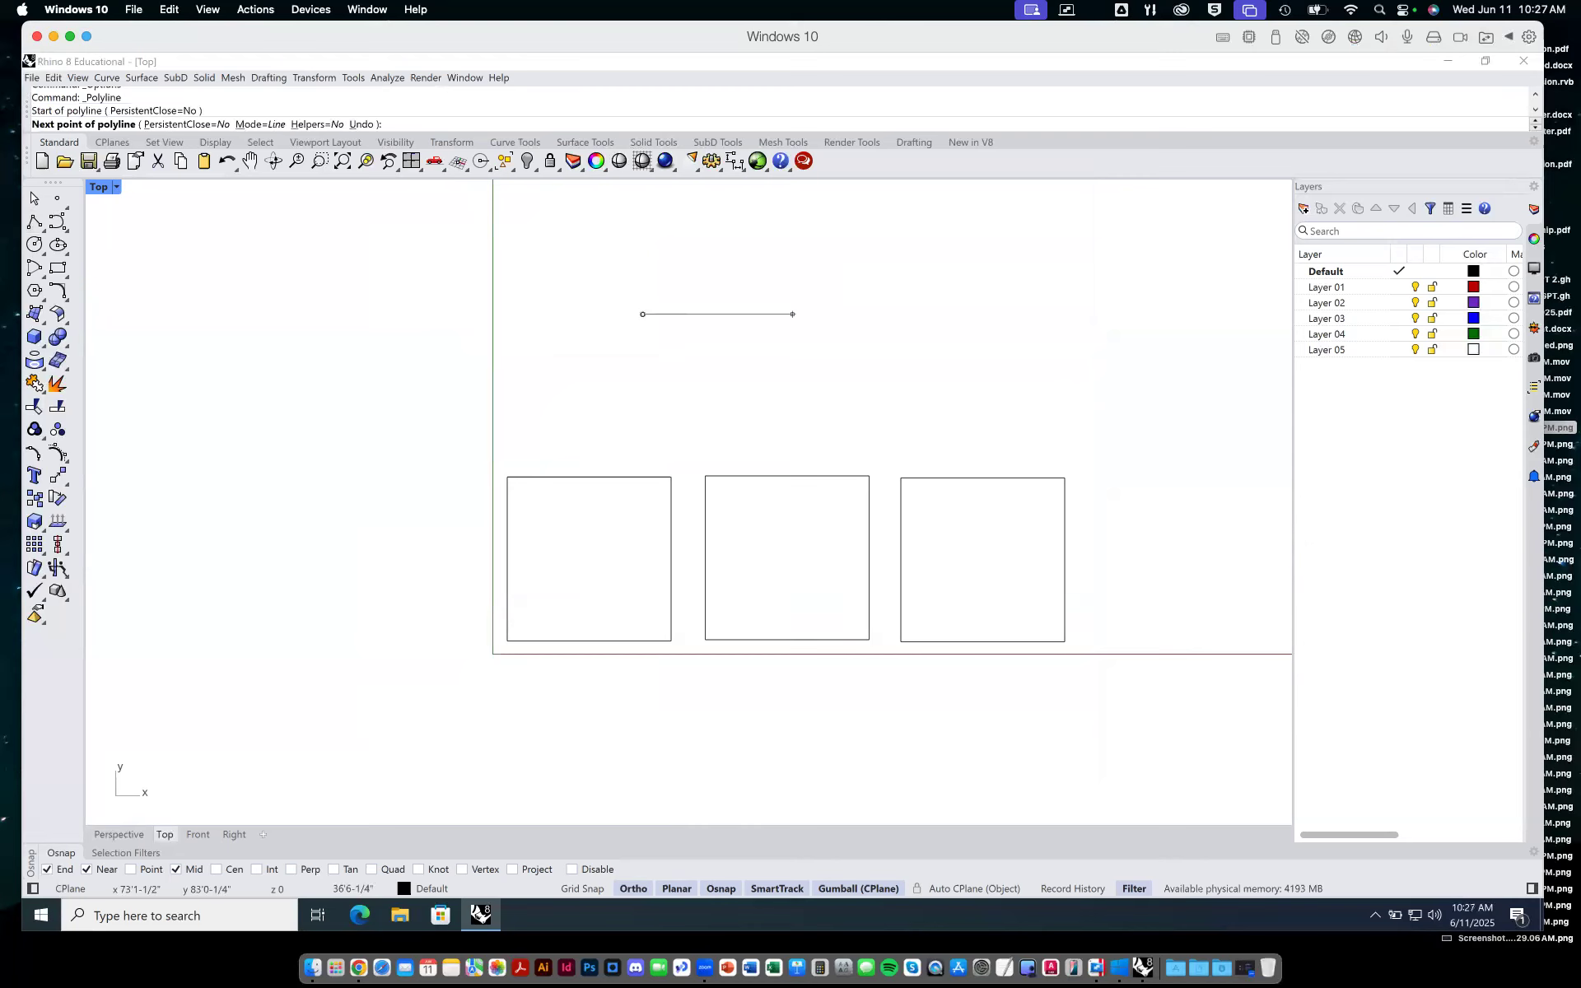
left_click(792, 314)
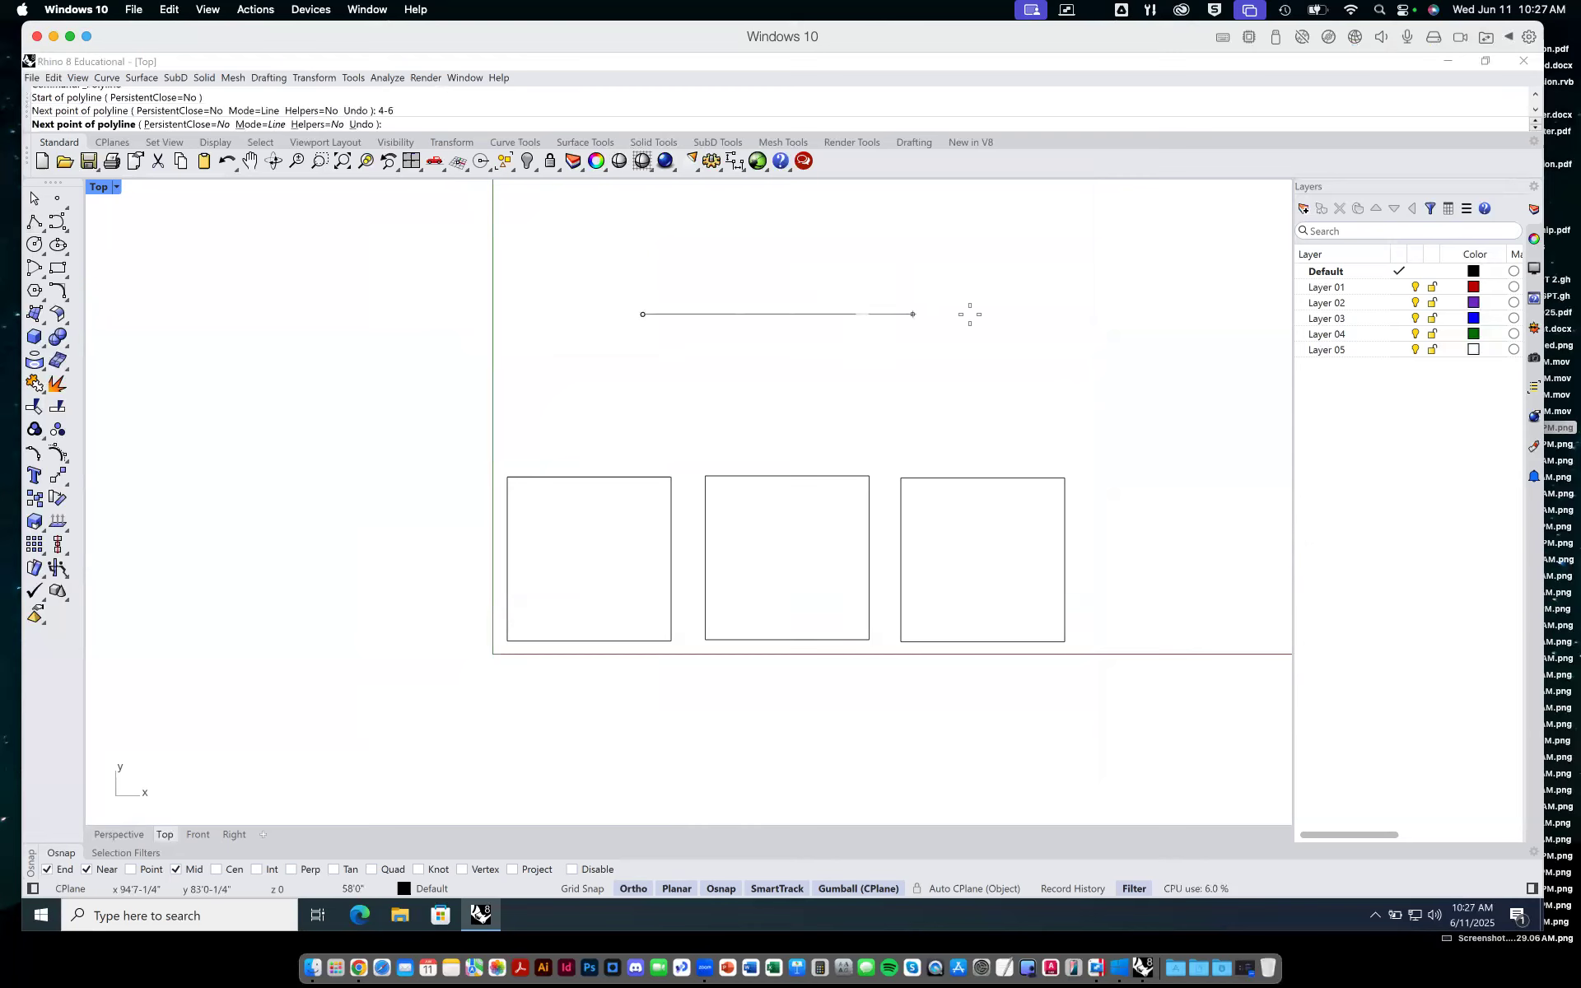
scroll(652, 317, "down", 3)
scroll(660, 315, "up", 2)
scroll(659, 314, "up", 4)
scroll(632, 315, "up", 2)
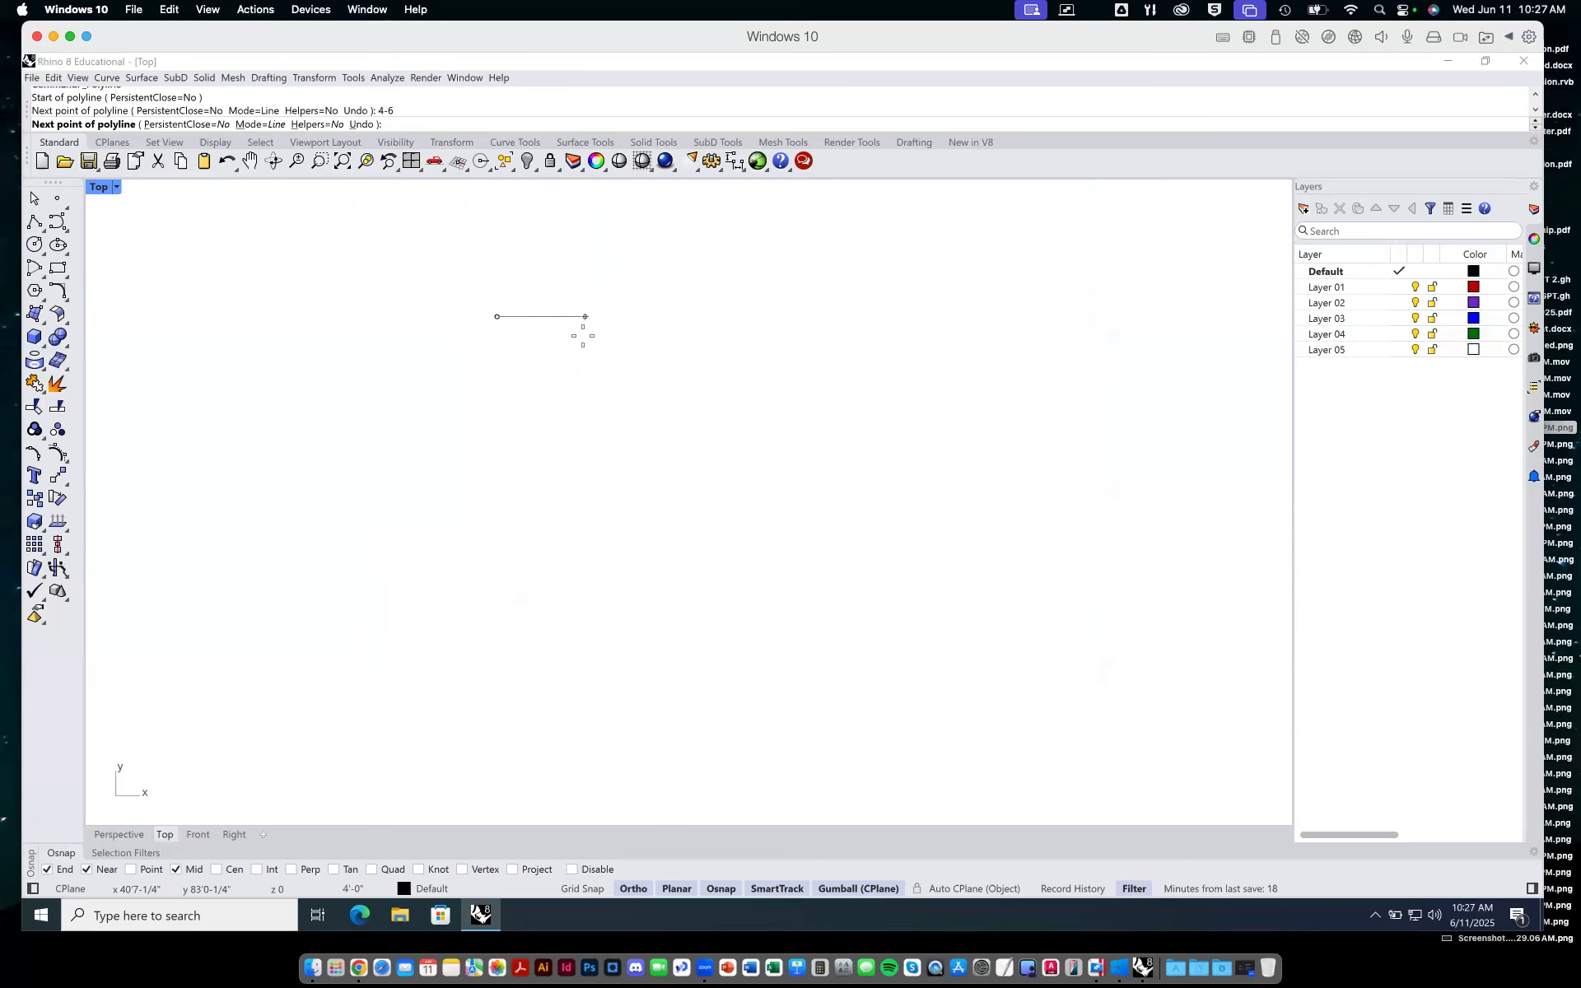
key("Escape")
Draw a horizontal polyline segment 4'6" long in the empty area above the squares.
key("Return")
left_click(541, 362)
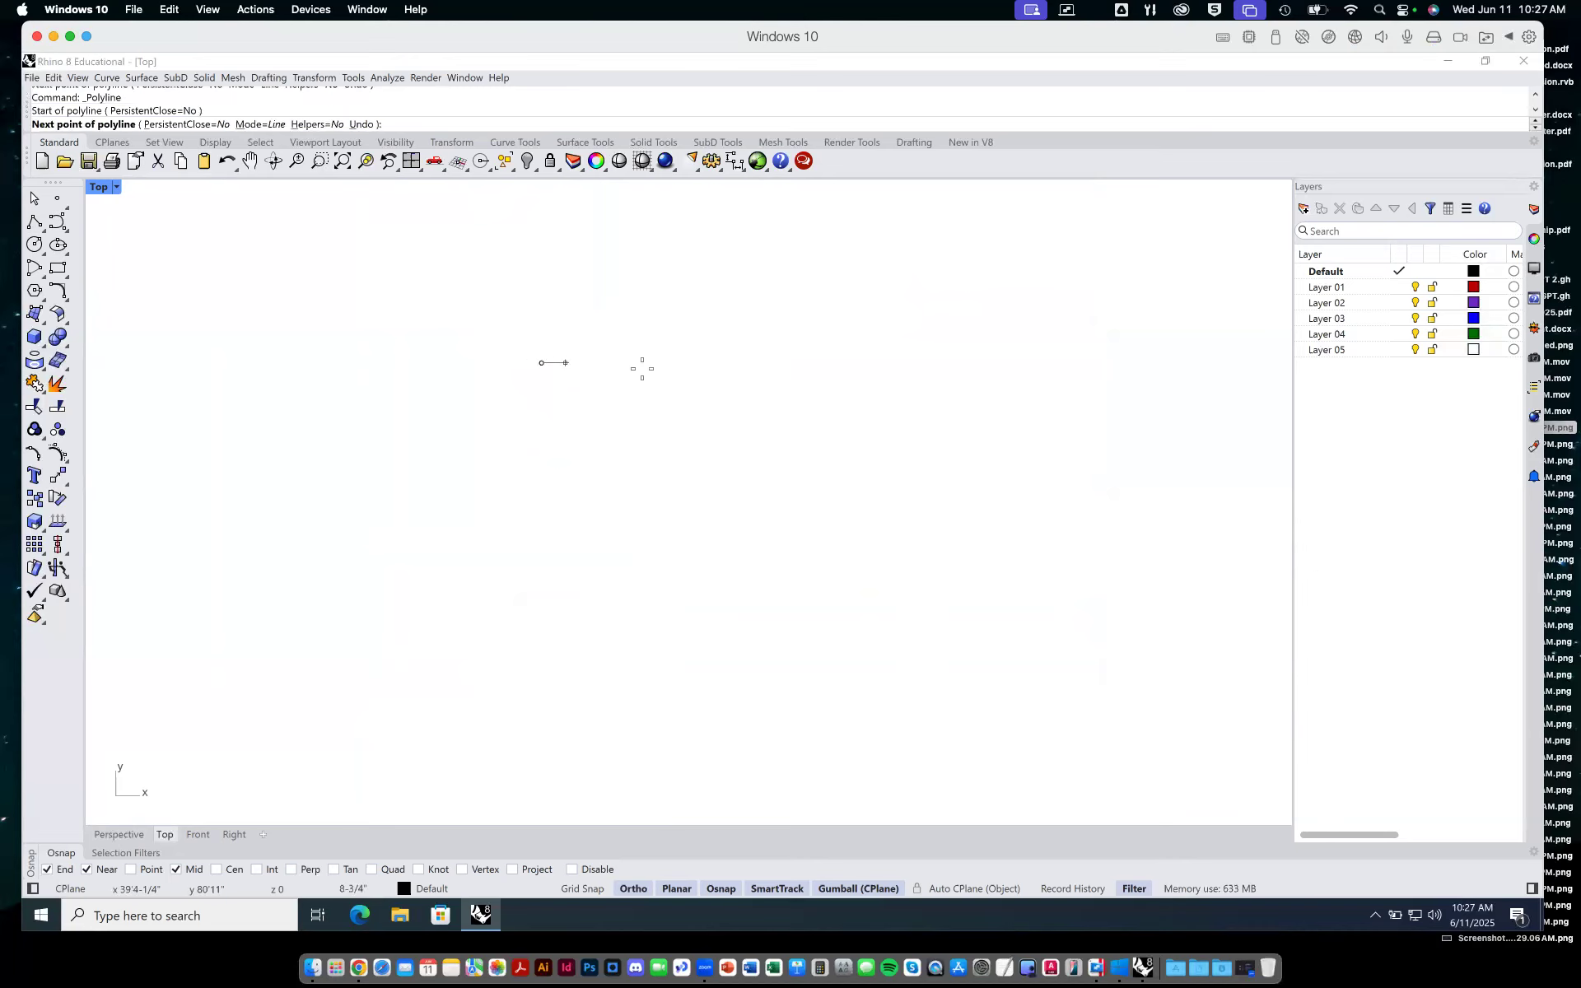
type("4-6")
key("Return")
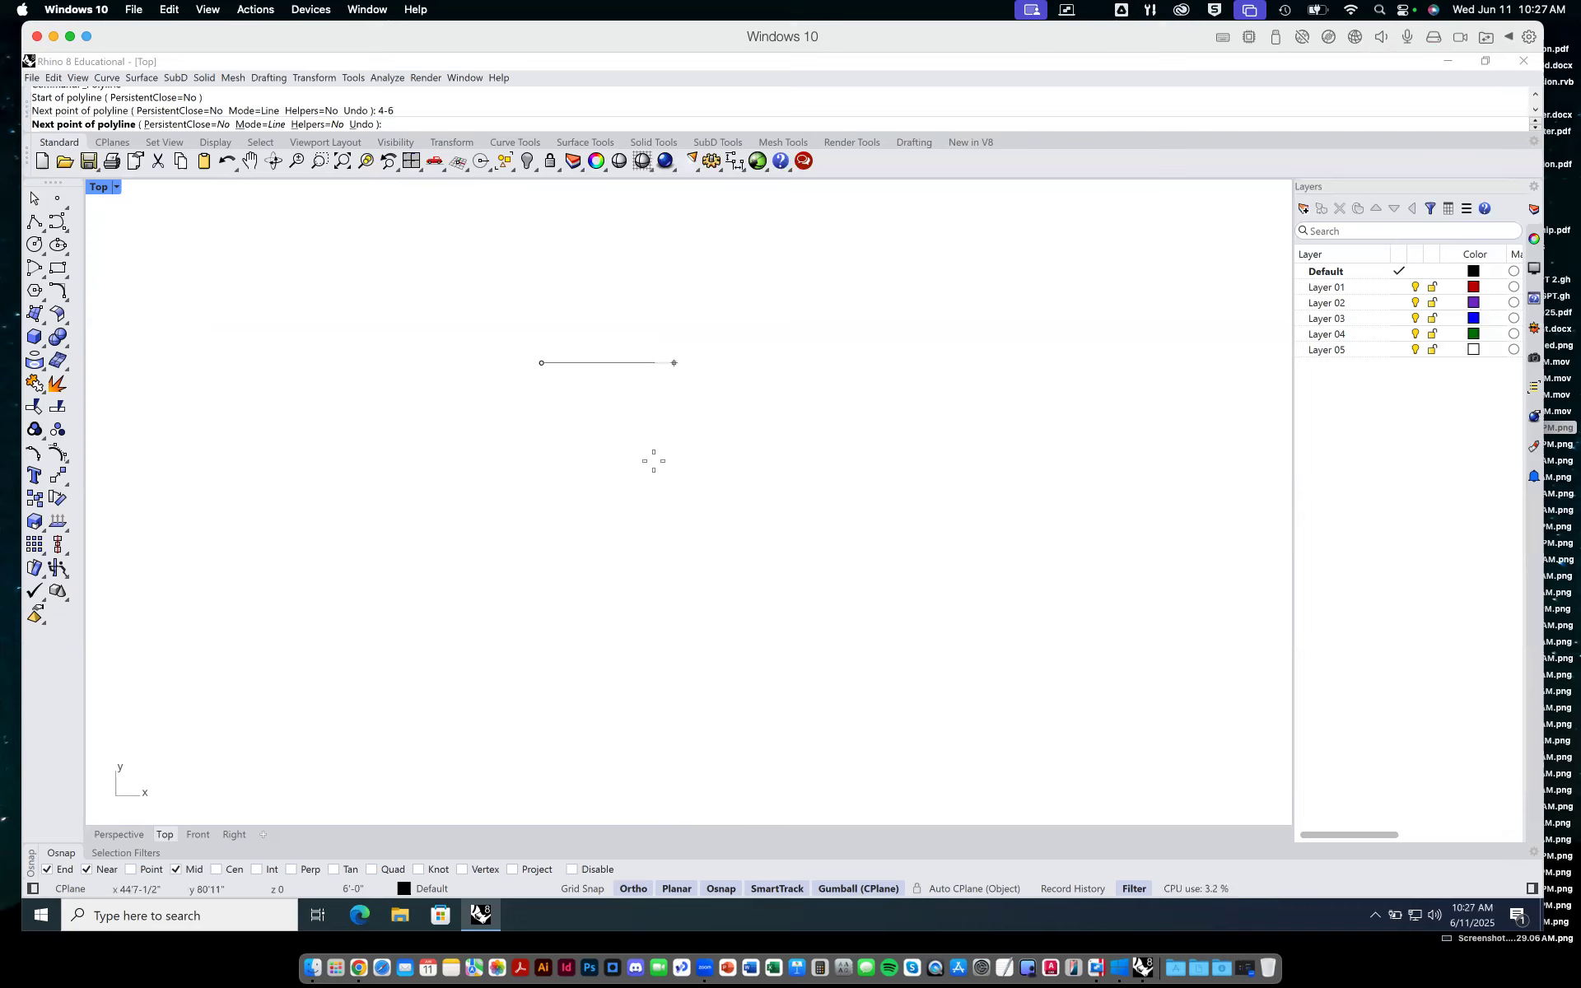
type("4'6\"")
key("Return")
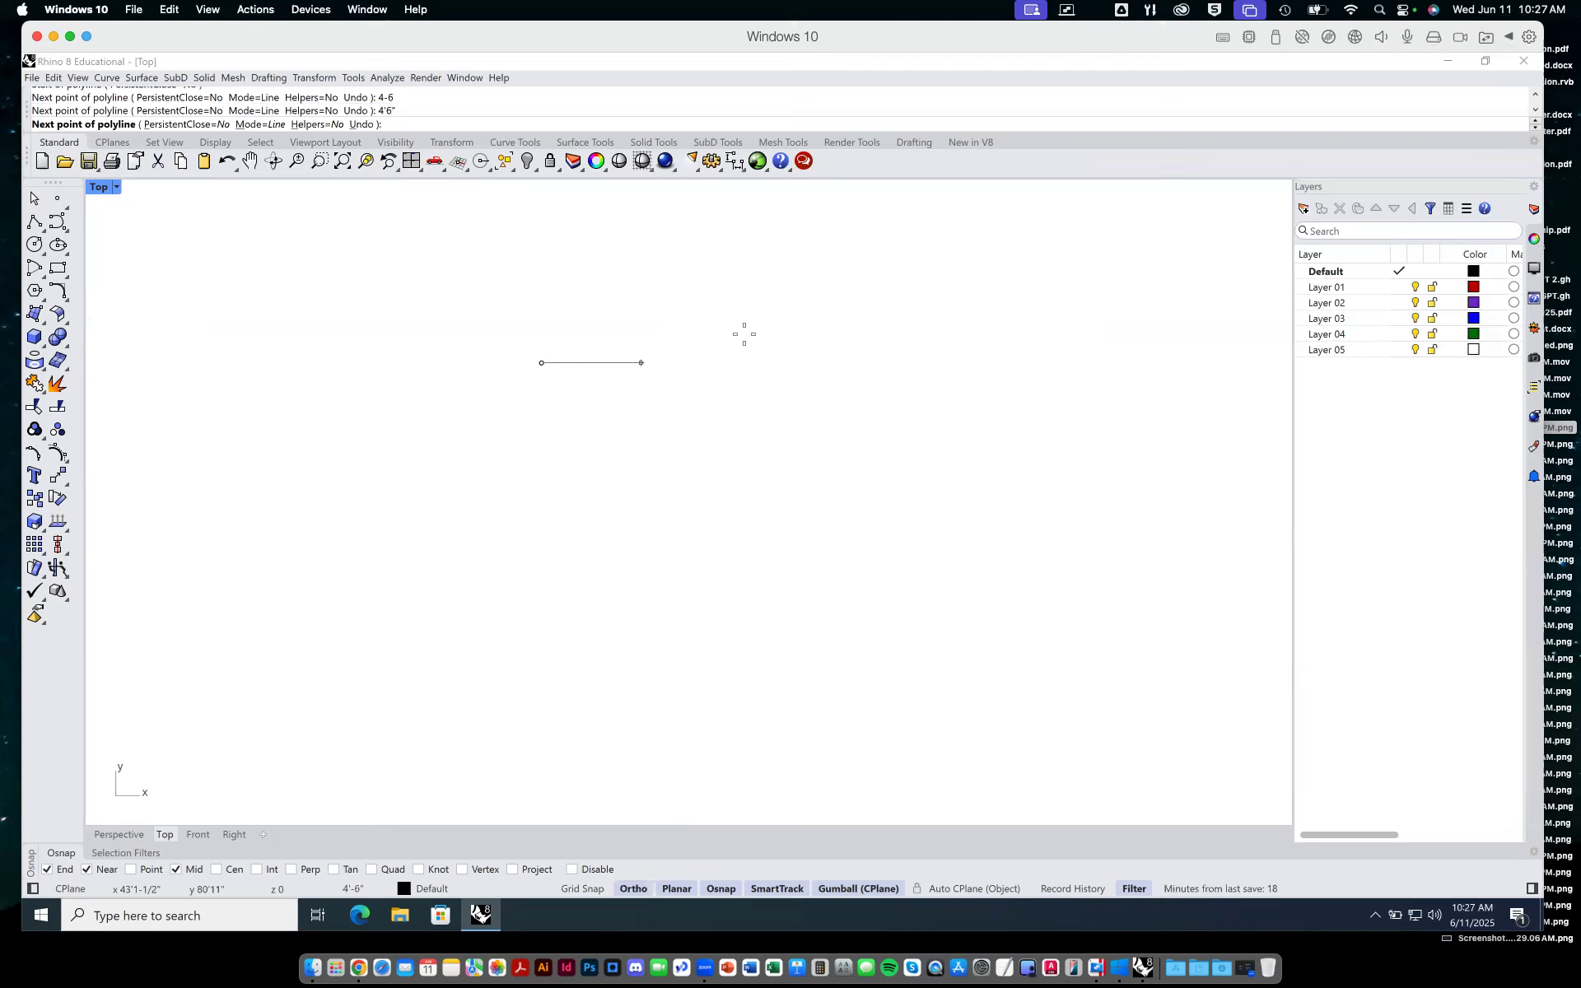
left_click(781, 407)
key("Return")
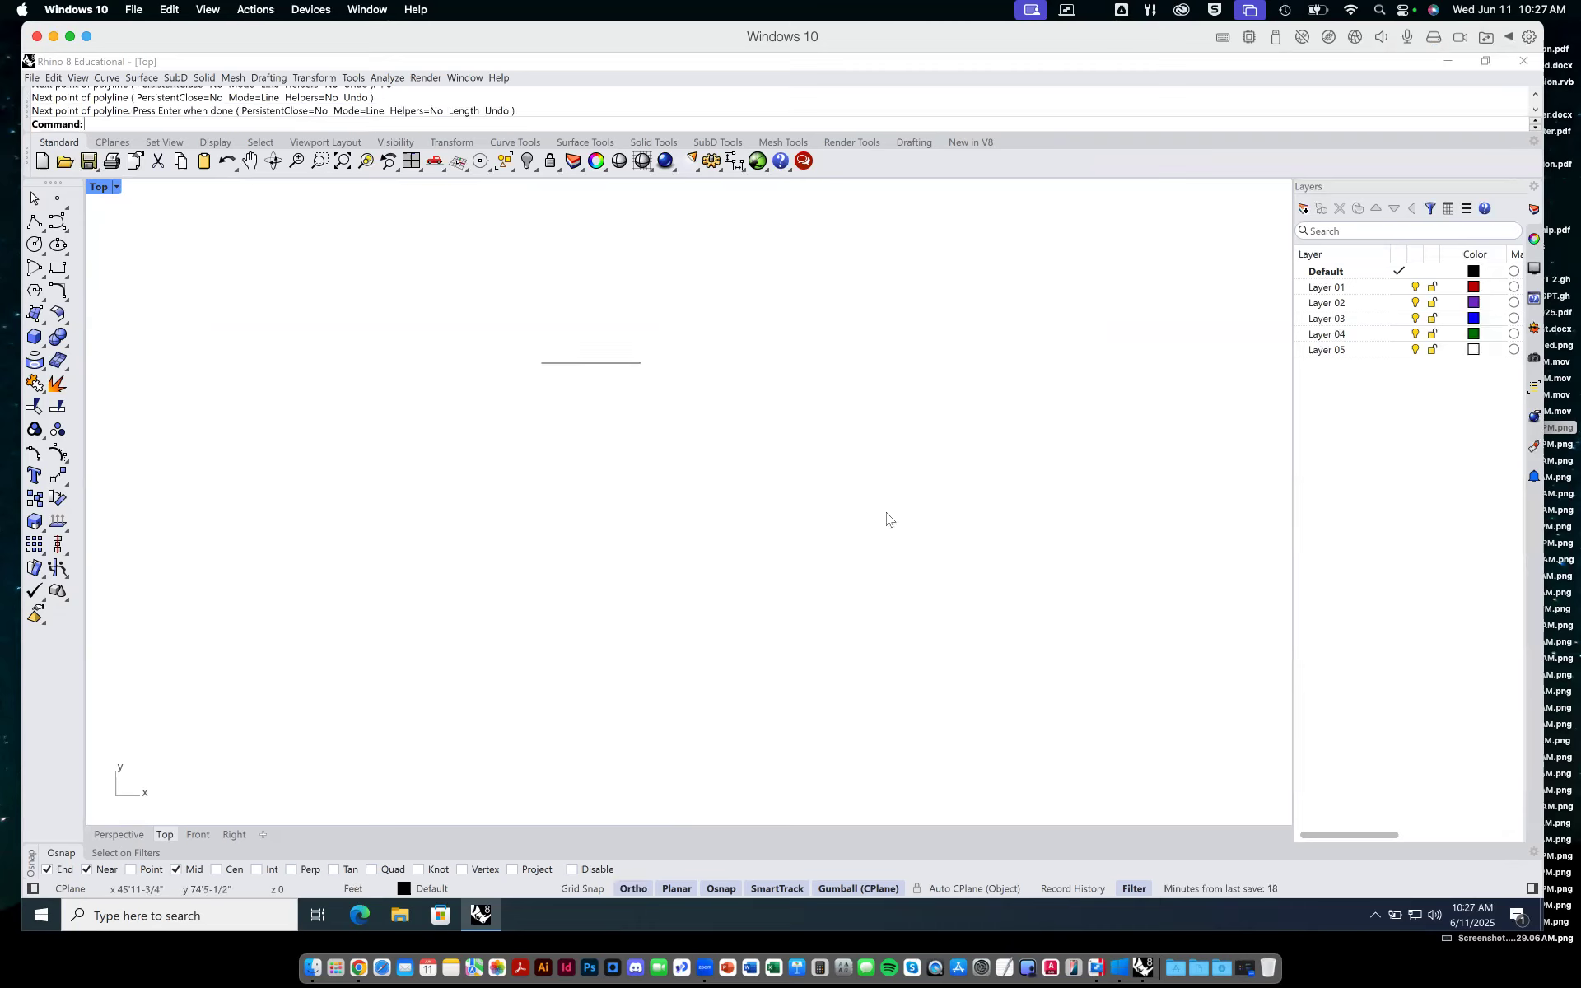
Delete the horizontal practice segment above the row of squares.
left_click(630, 363)
key("Delete")
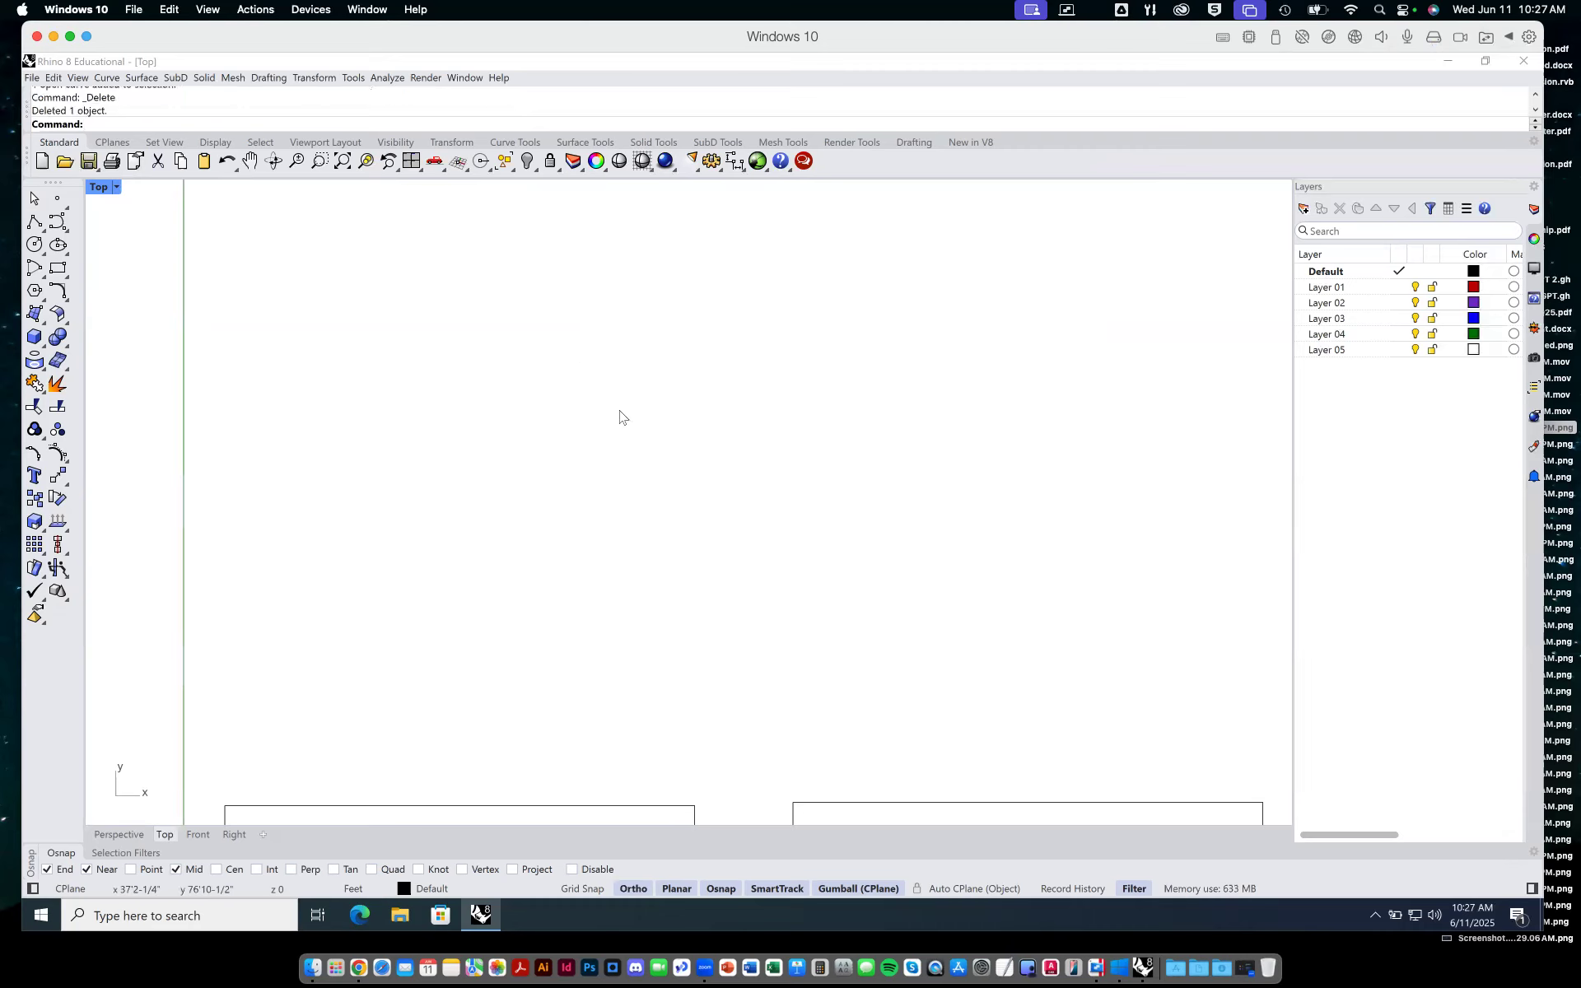
Copy the third square about 49'3" to the right with Copy, making a fourth 40 ft square in the row.
scroll(809, 435, "down", 6)
scroll(846, 531, "down", 4)
right_click_drag(714, 465, 558, 383)
right_click_drag(1030, 539, 951, 469)
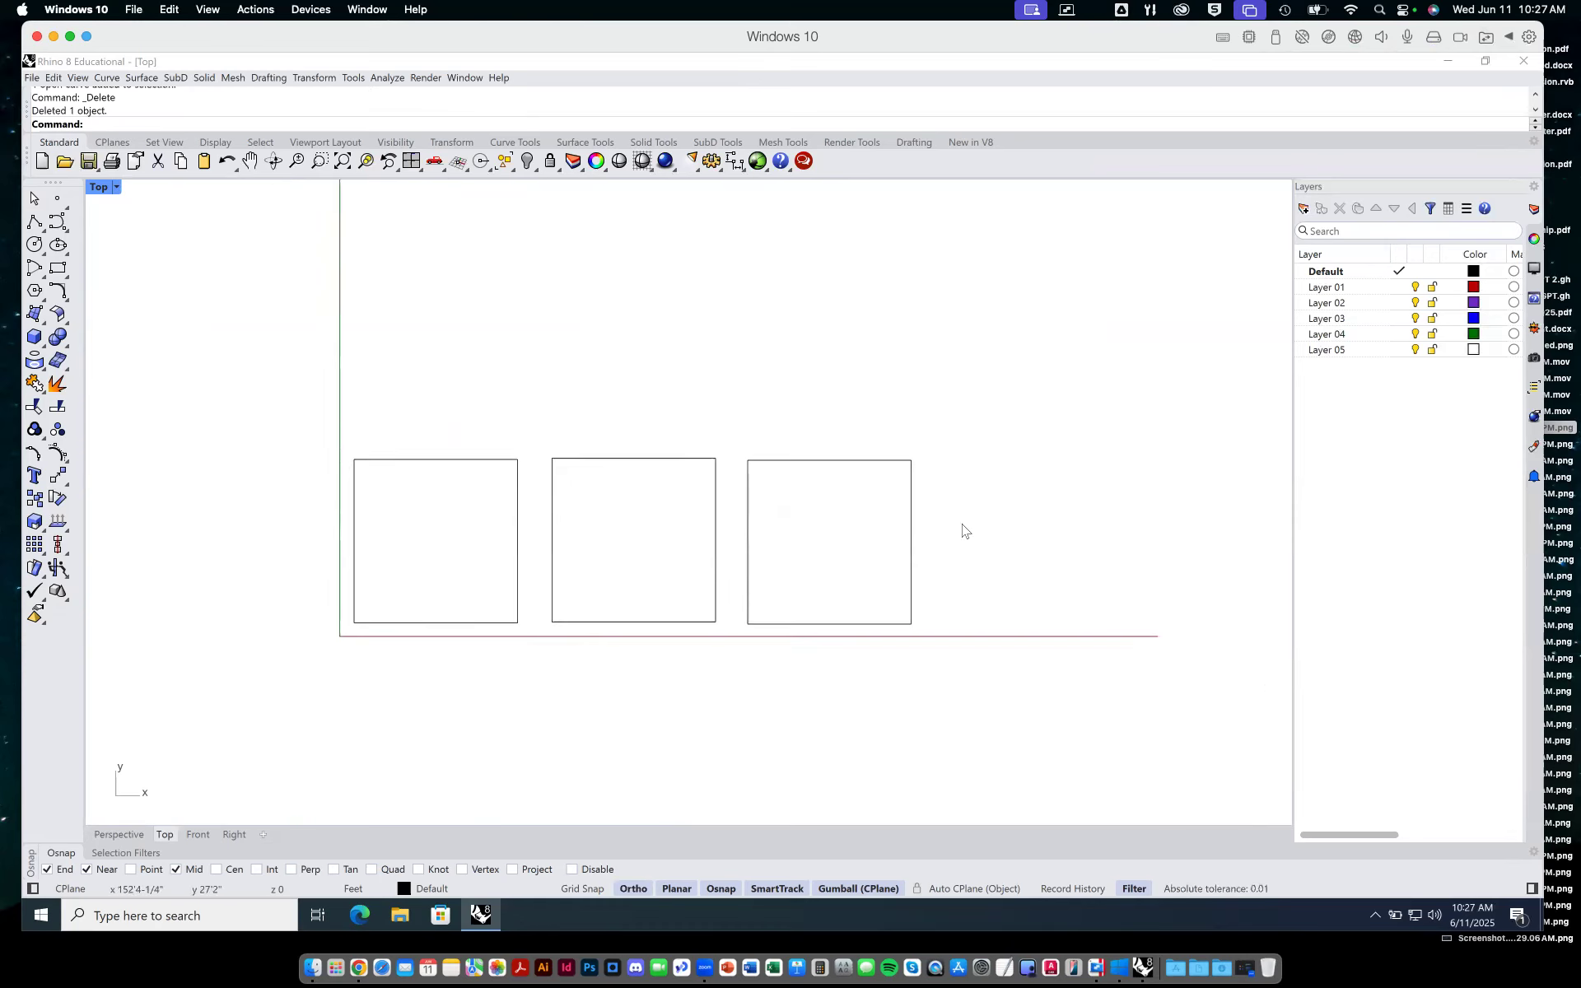
type("copy")
key("Return")
left_click(912, 515)
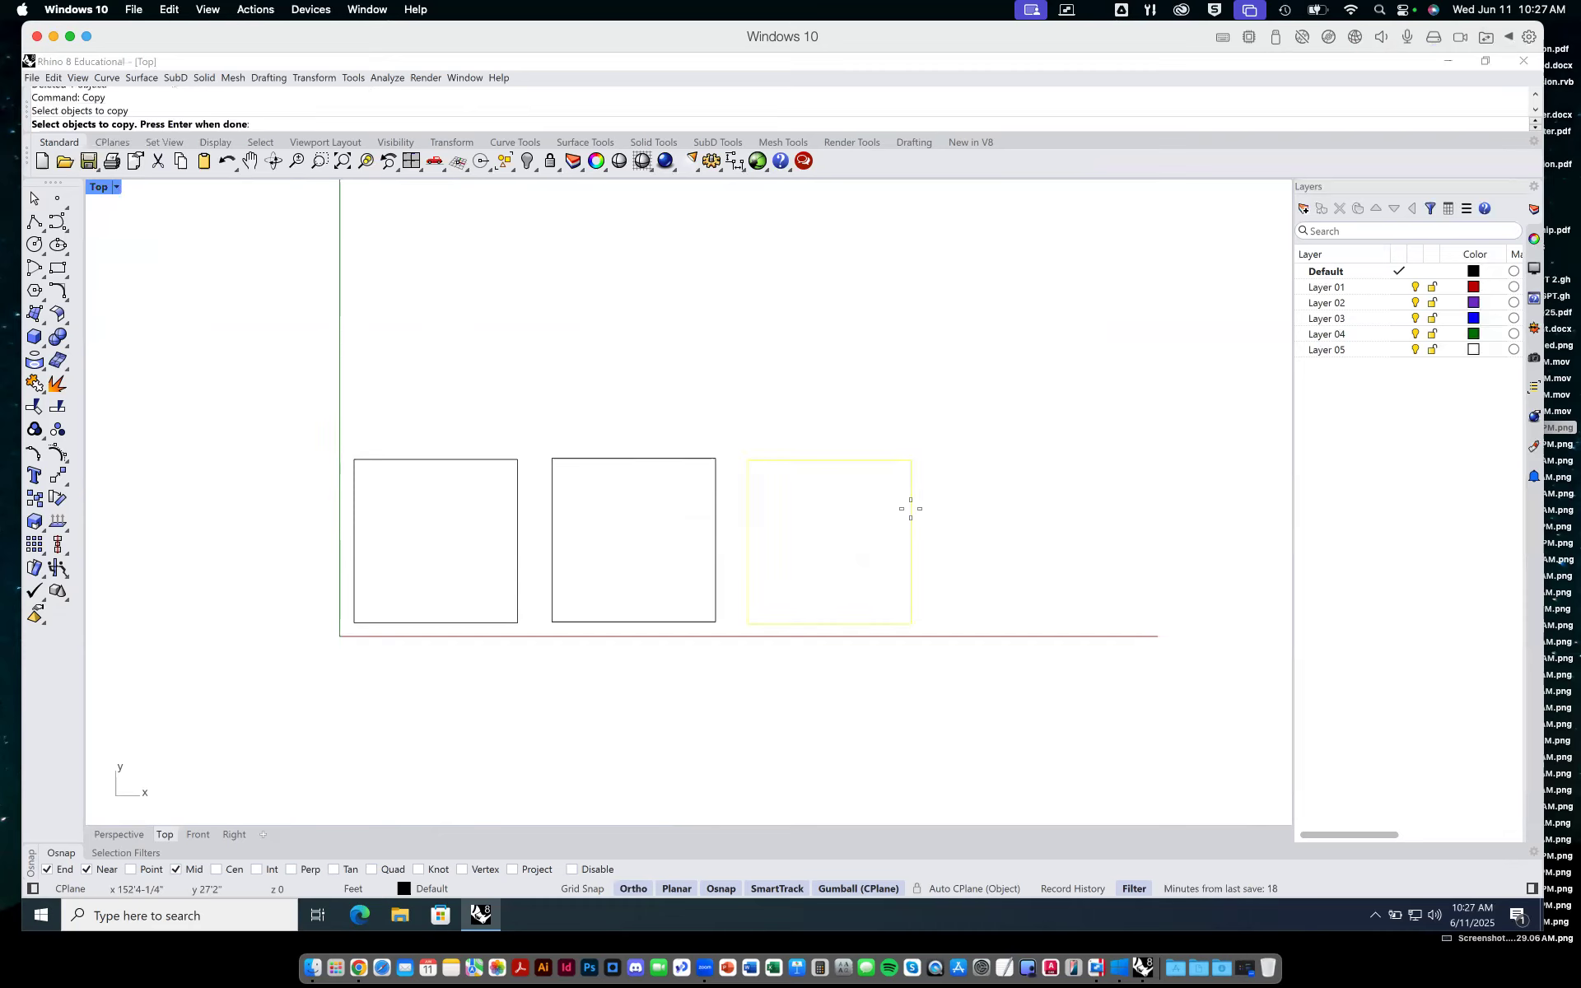
key("Return")
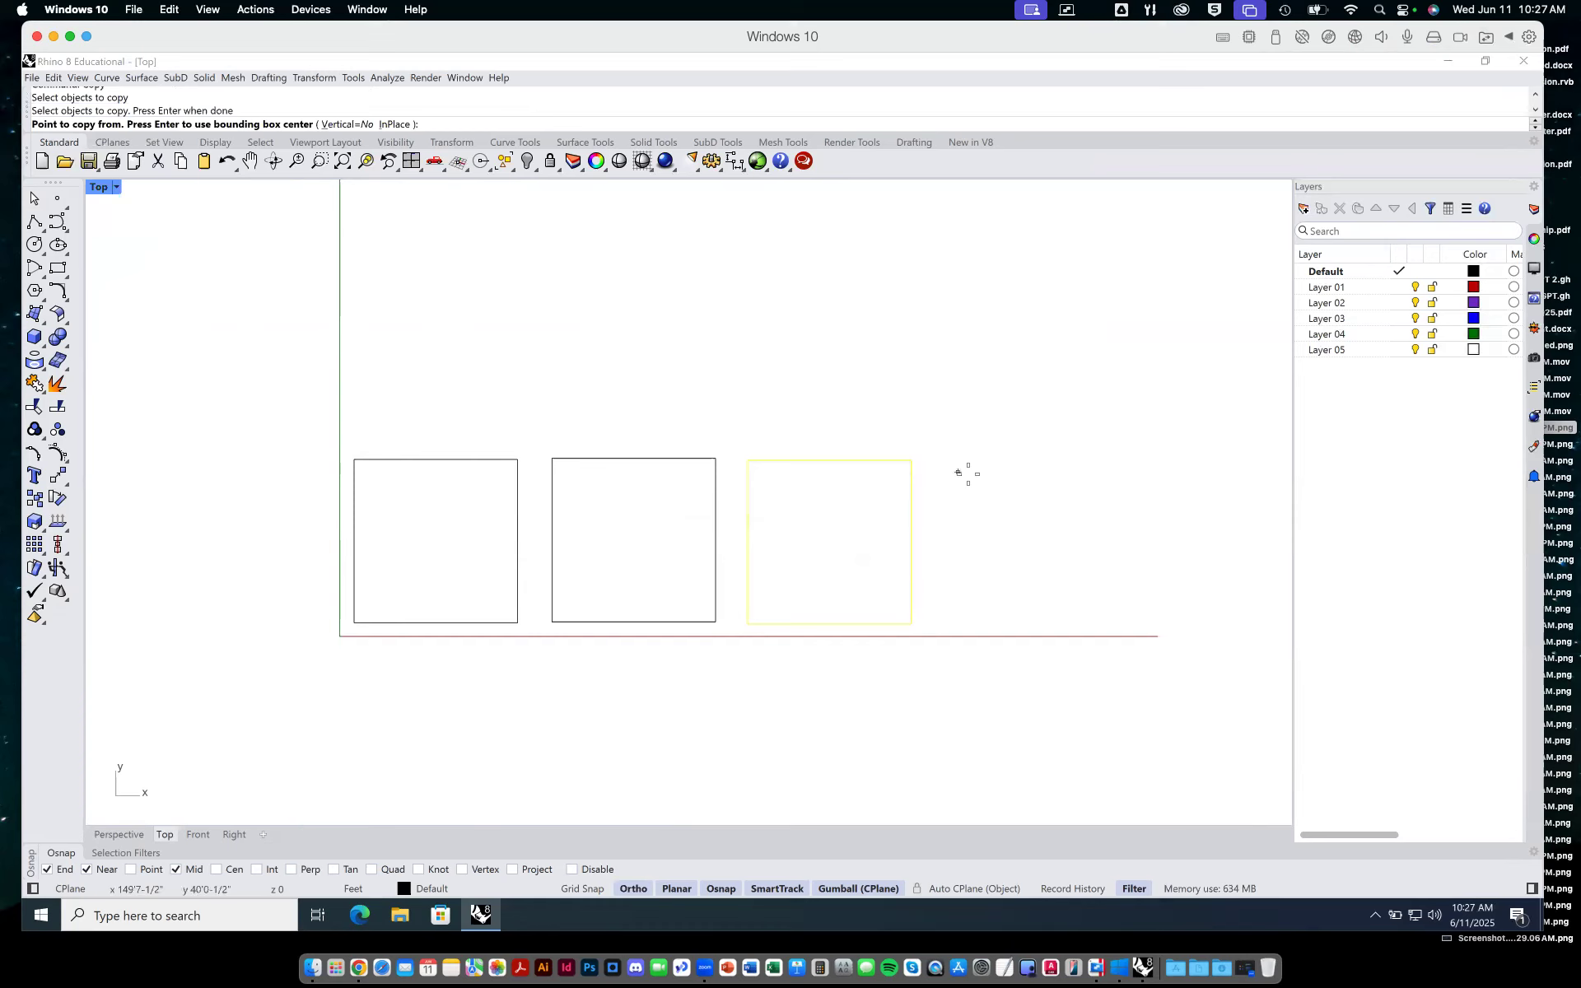
left_click(861, 406)
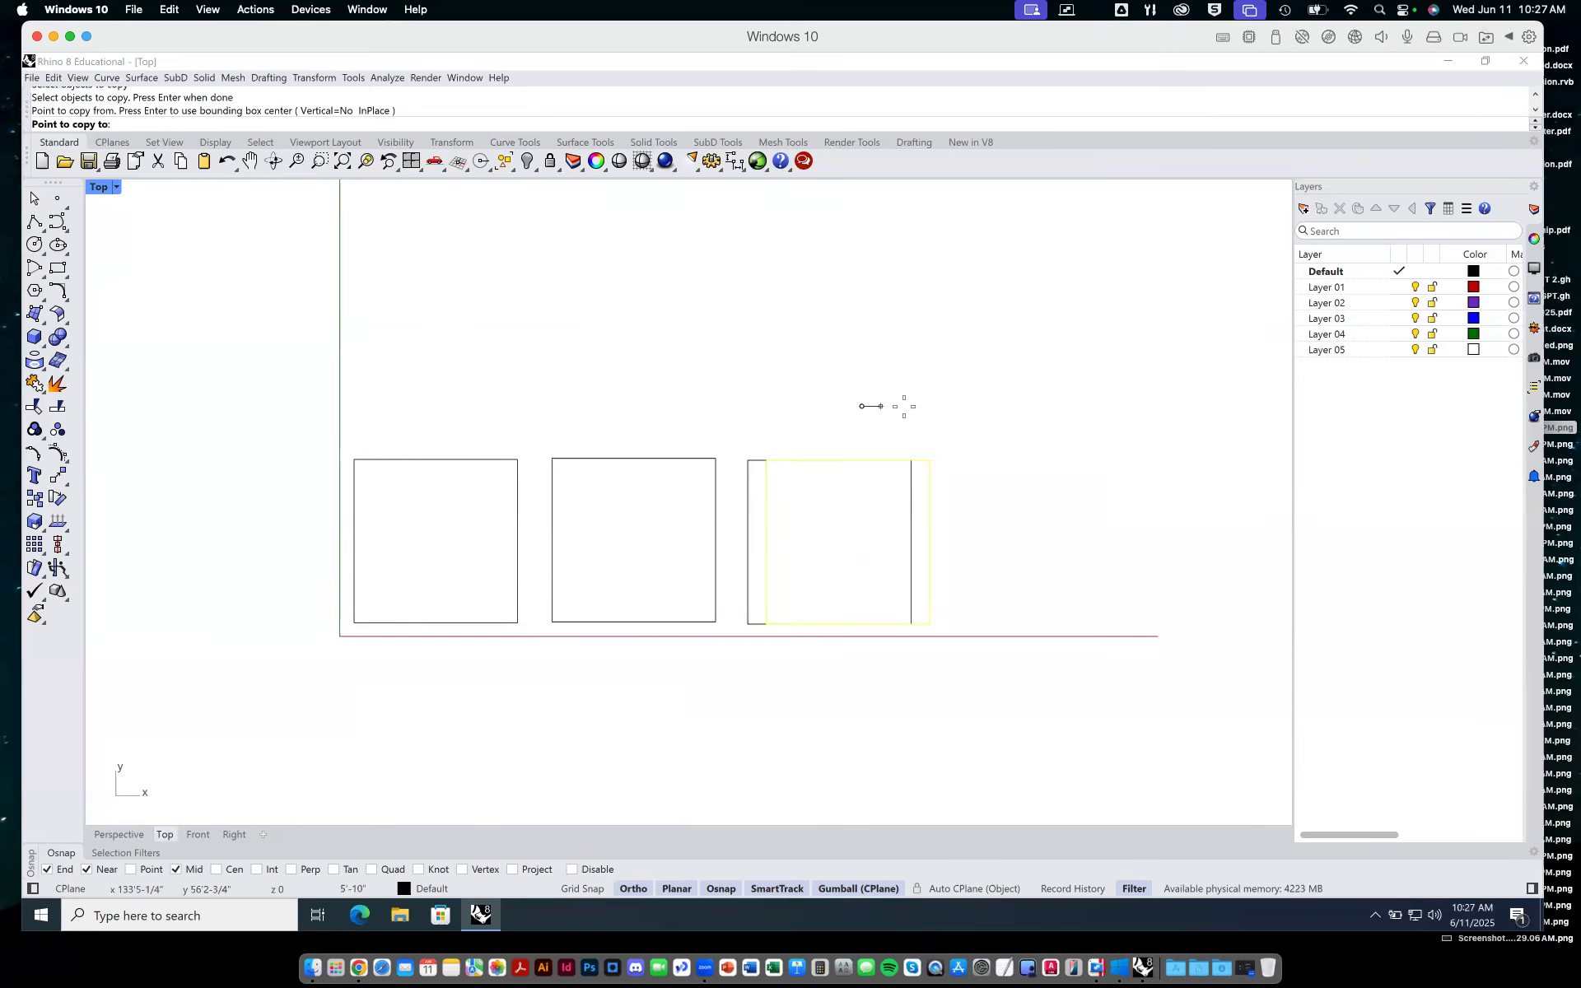
left_click(1062, 406)
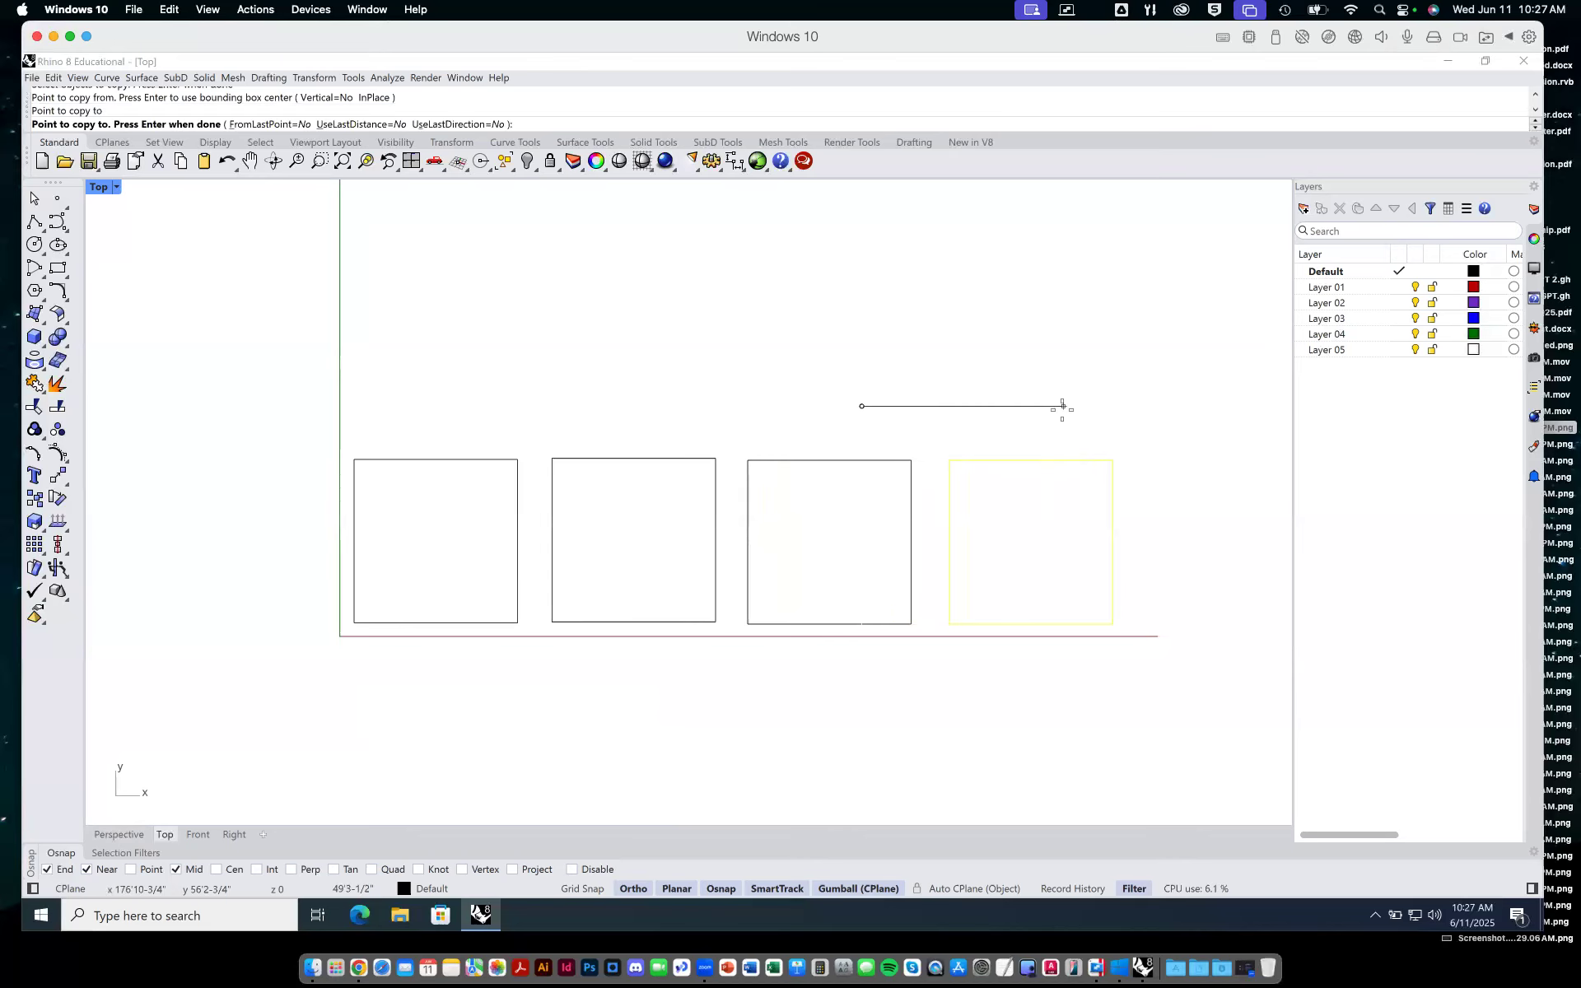
key("Return")
scroll(1002, 452, "down", 3)
right_click_drag(1024, 469, 978, 435)
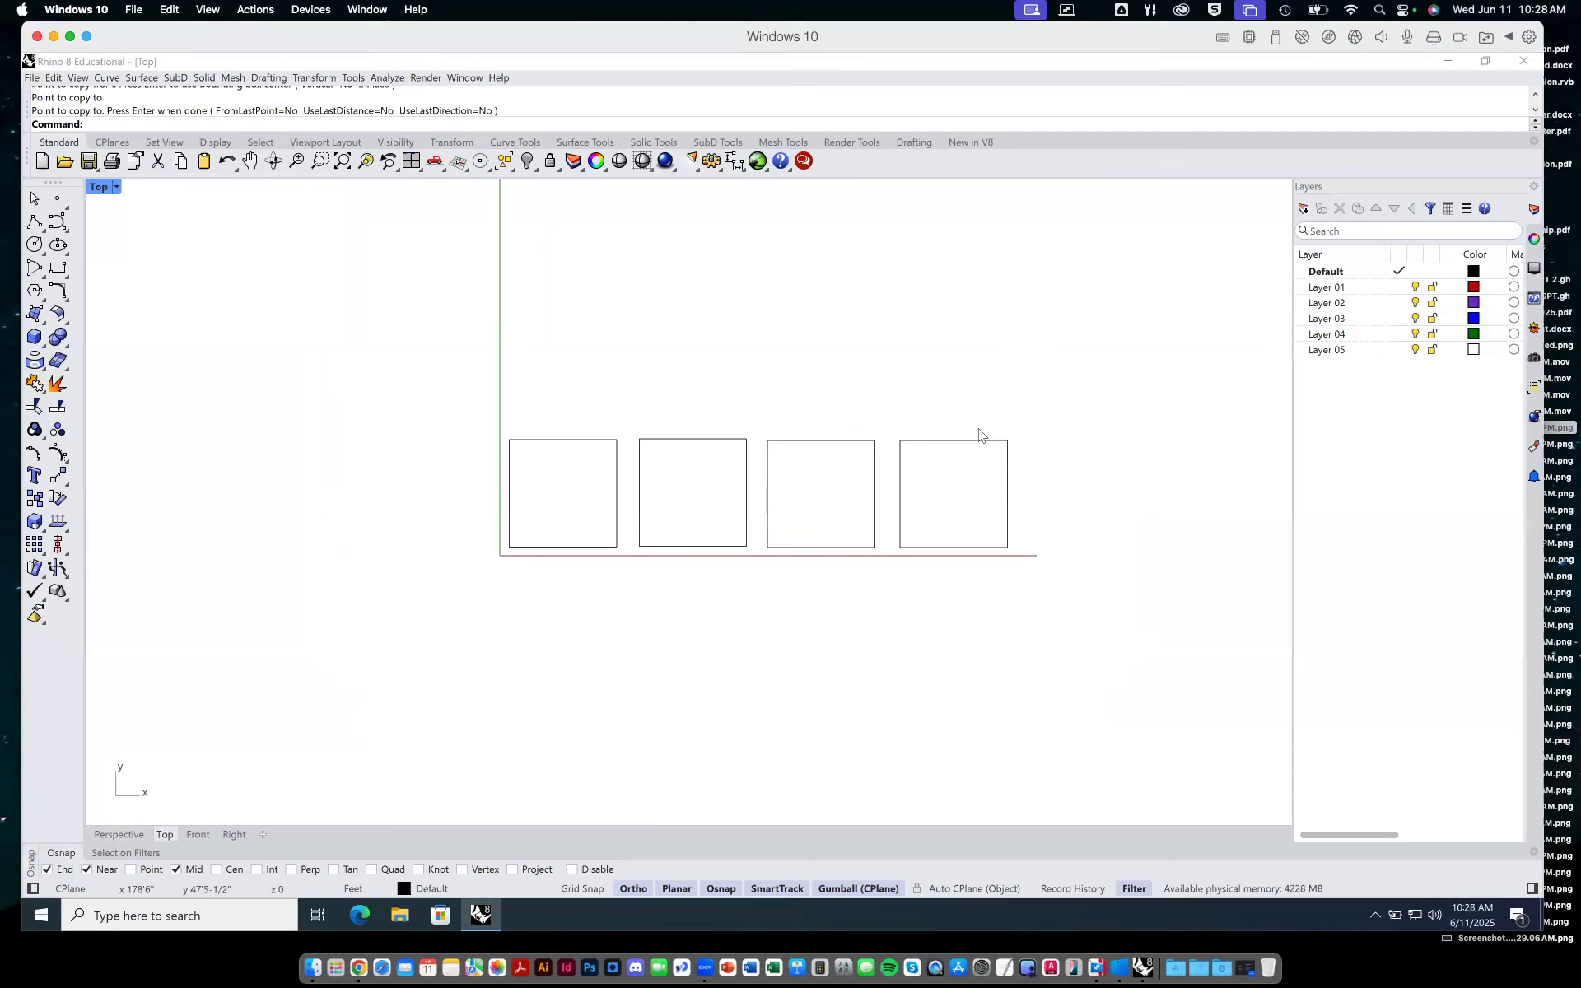
scroll(753, 581, "down", 2)
scroll(770, 574, "up", 2)
scroll(780, 569, "up", 6)
right_click_drag(821, 576, 796, 615)
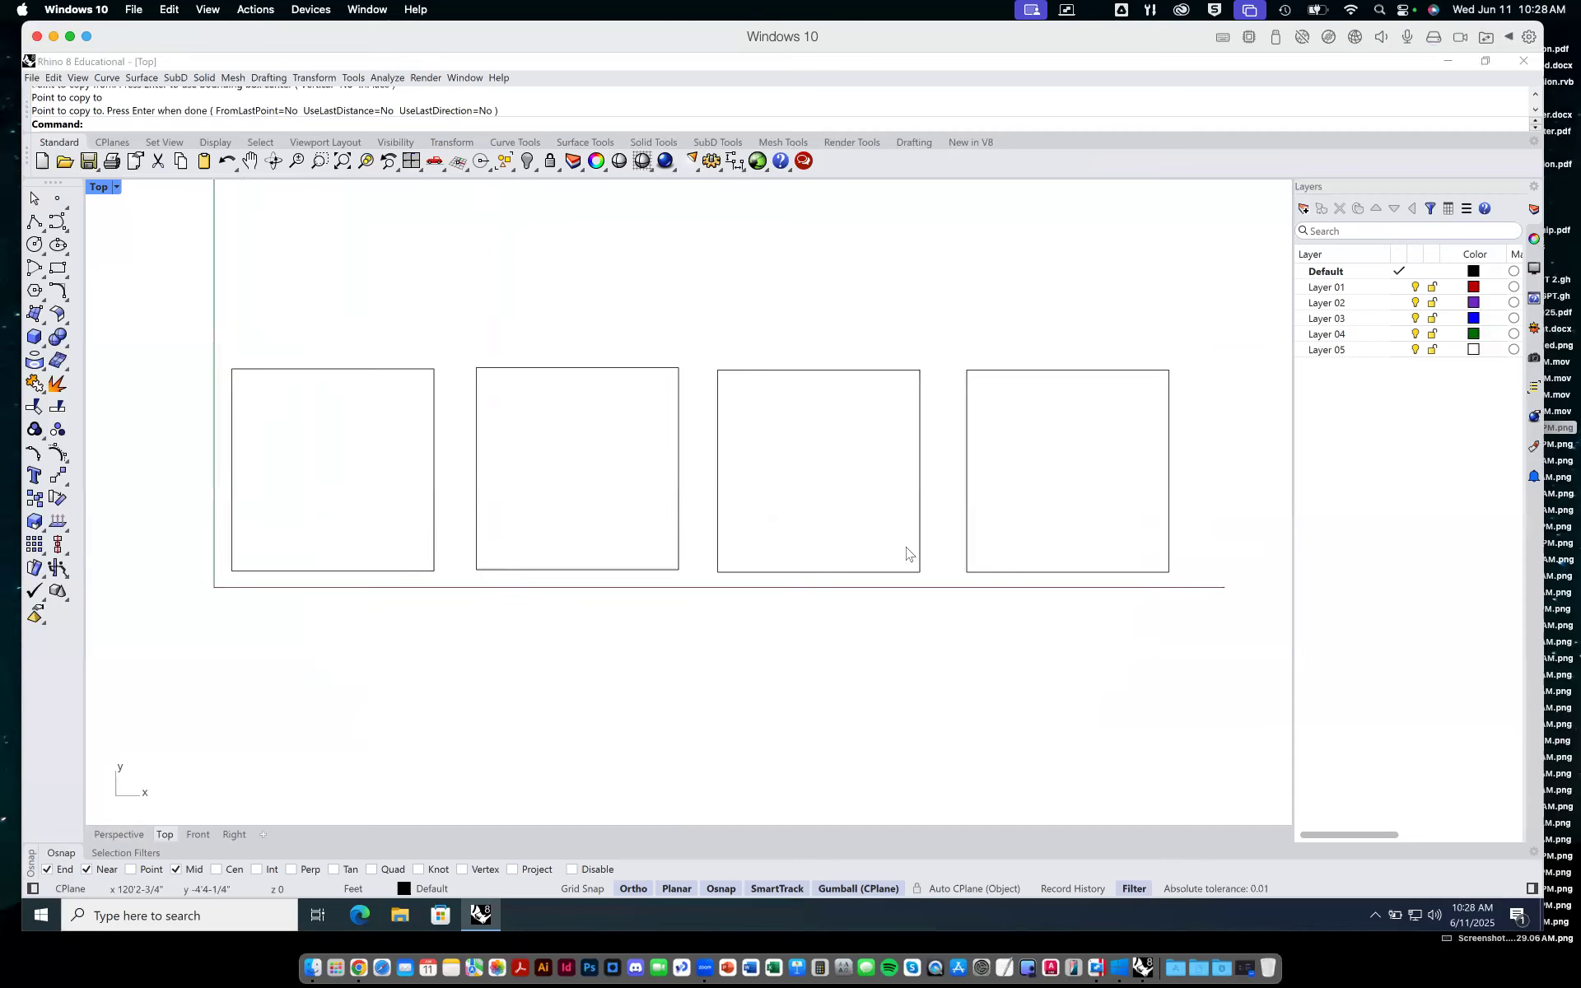
Switch to Chrome and look up the dimensioned template diagrams in section 2 of the Planar Compositions page.
key("ctrl+Up")
left_click(572, 620)
scroll(888, 453, "up", 10)
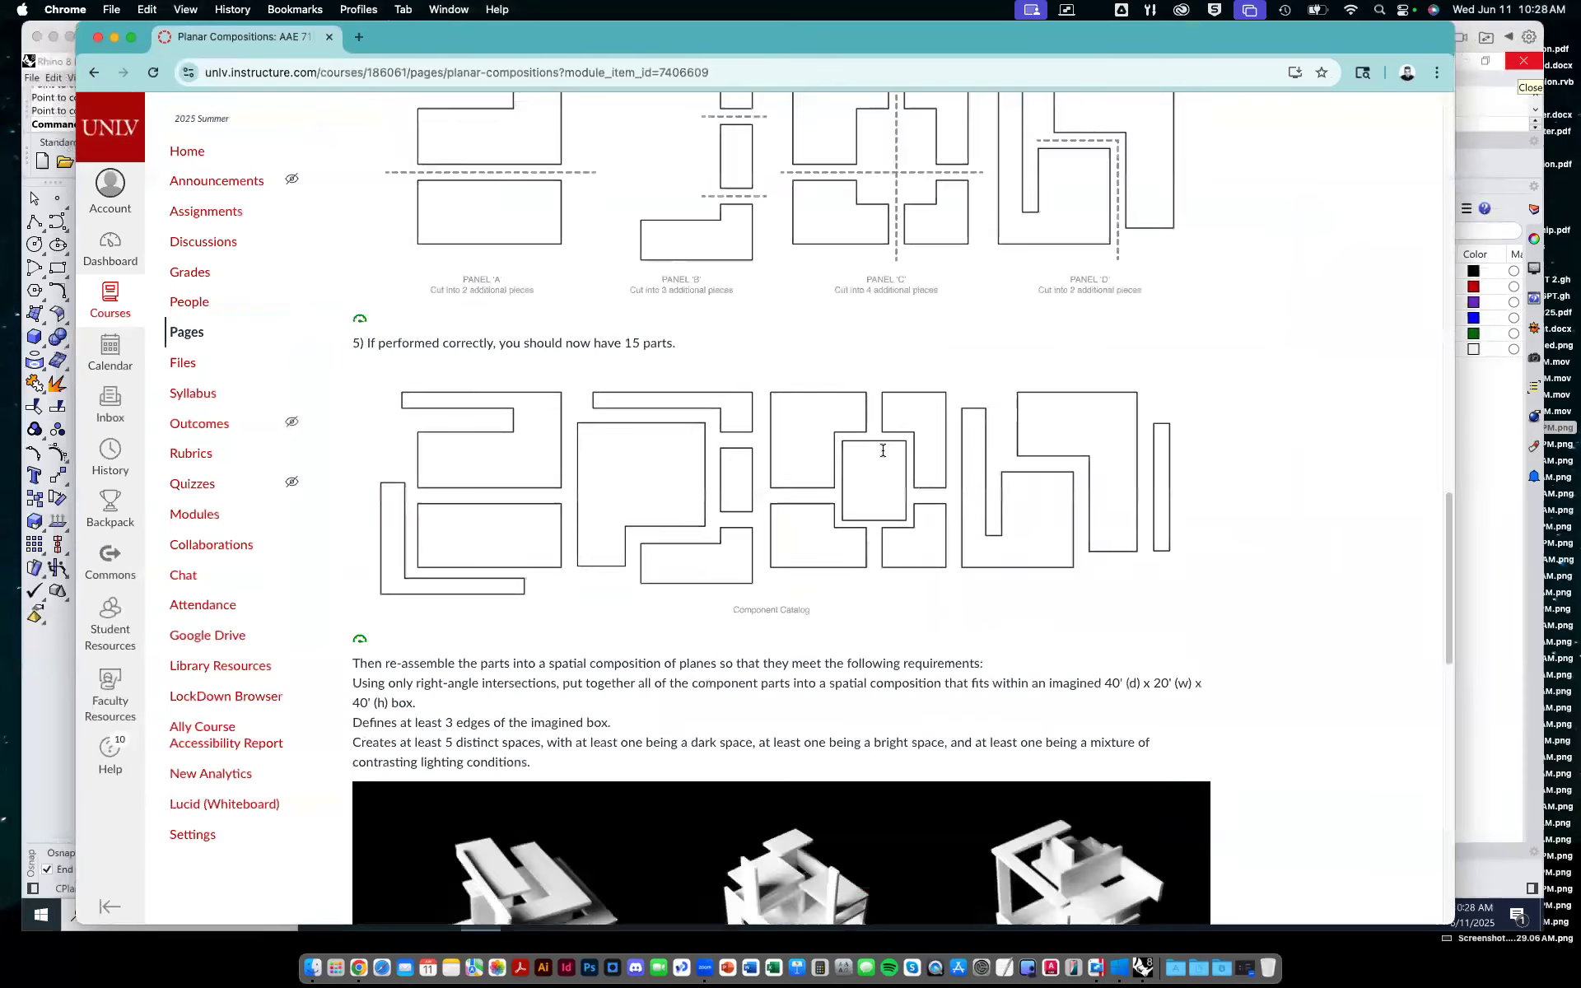
scroll(882, 456, "up", 5)
scroll(883, 456, "down", 5)
scroll(885, 458, "up", 1)
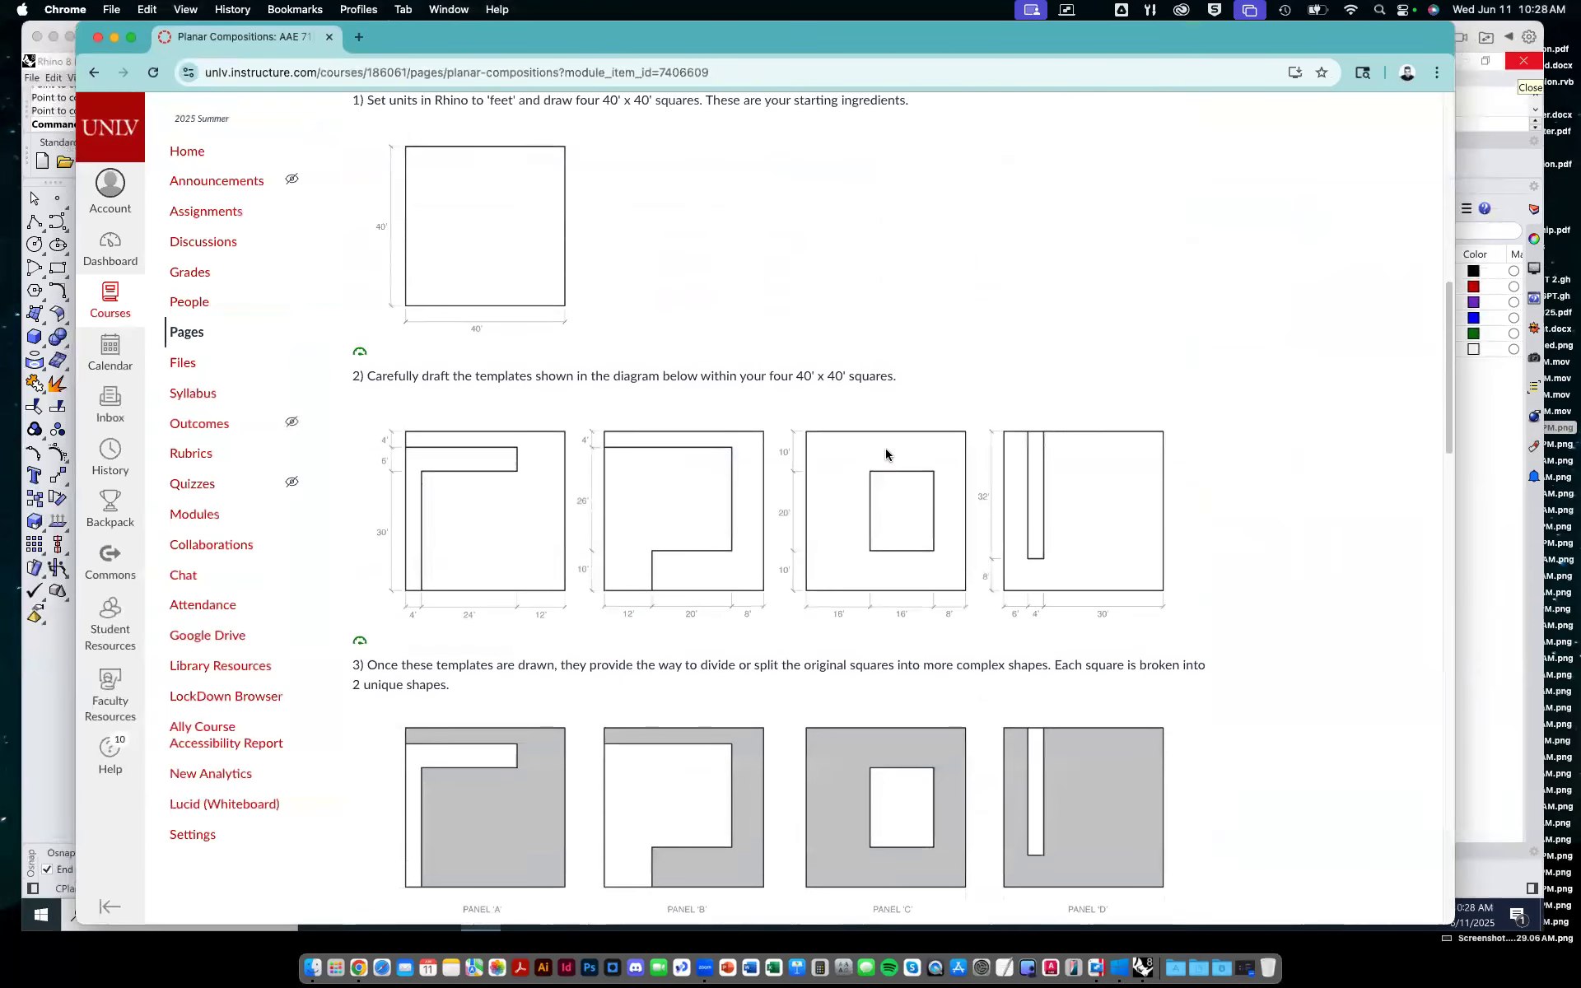
scroll(859, 442, "down", 1)
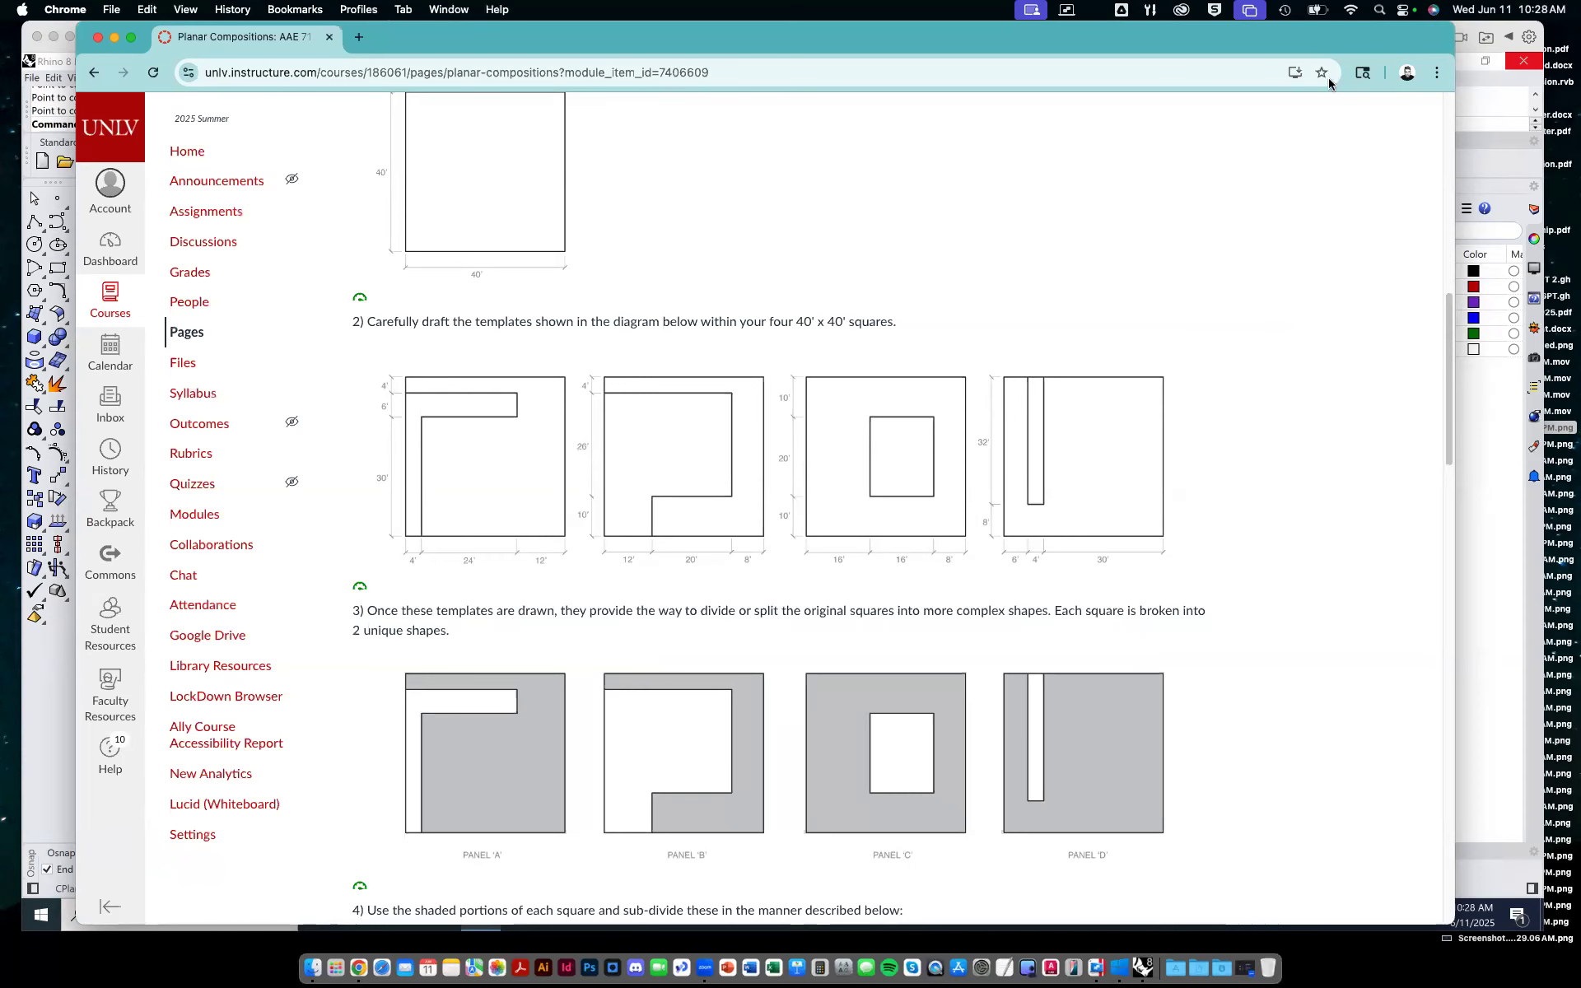
Narrow the Windows 10 window and move the Chrome window aside so the panel A template diagram stays visible beside Rhino.
left_click(1512, 416)
left_click_drag(1542, 395, 1118, 397)
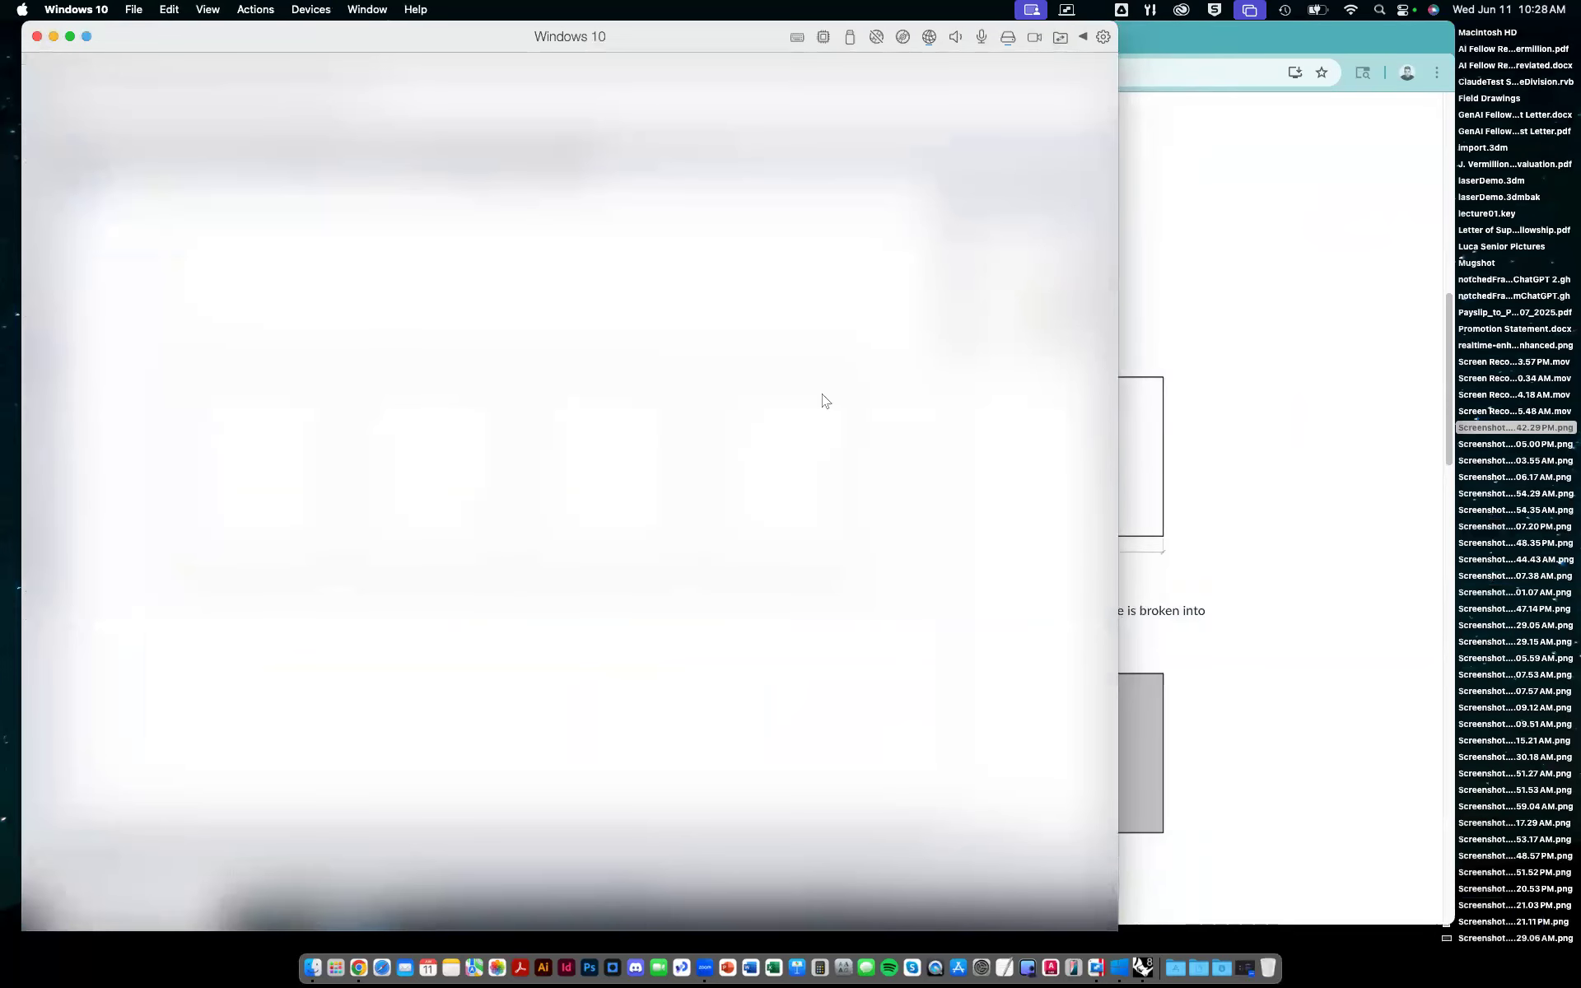
left_click_drag(1248, 46, 1346, 50)
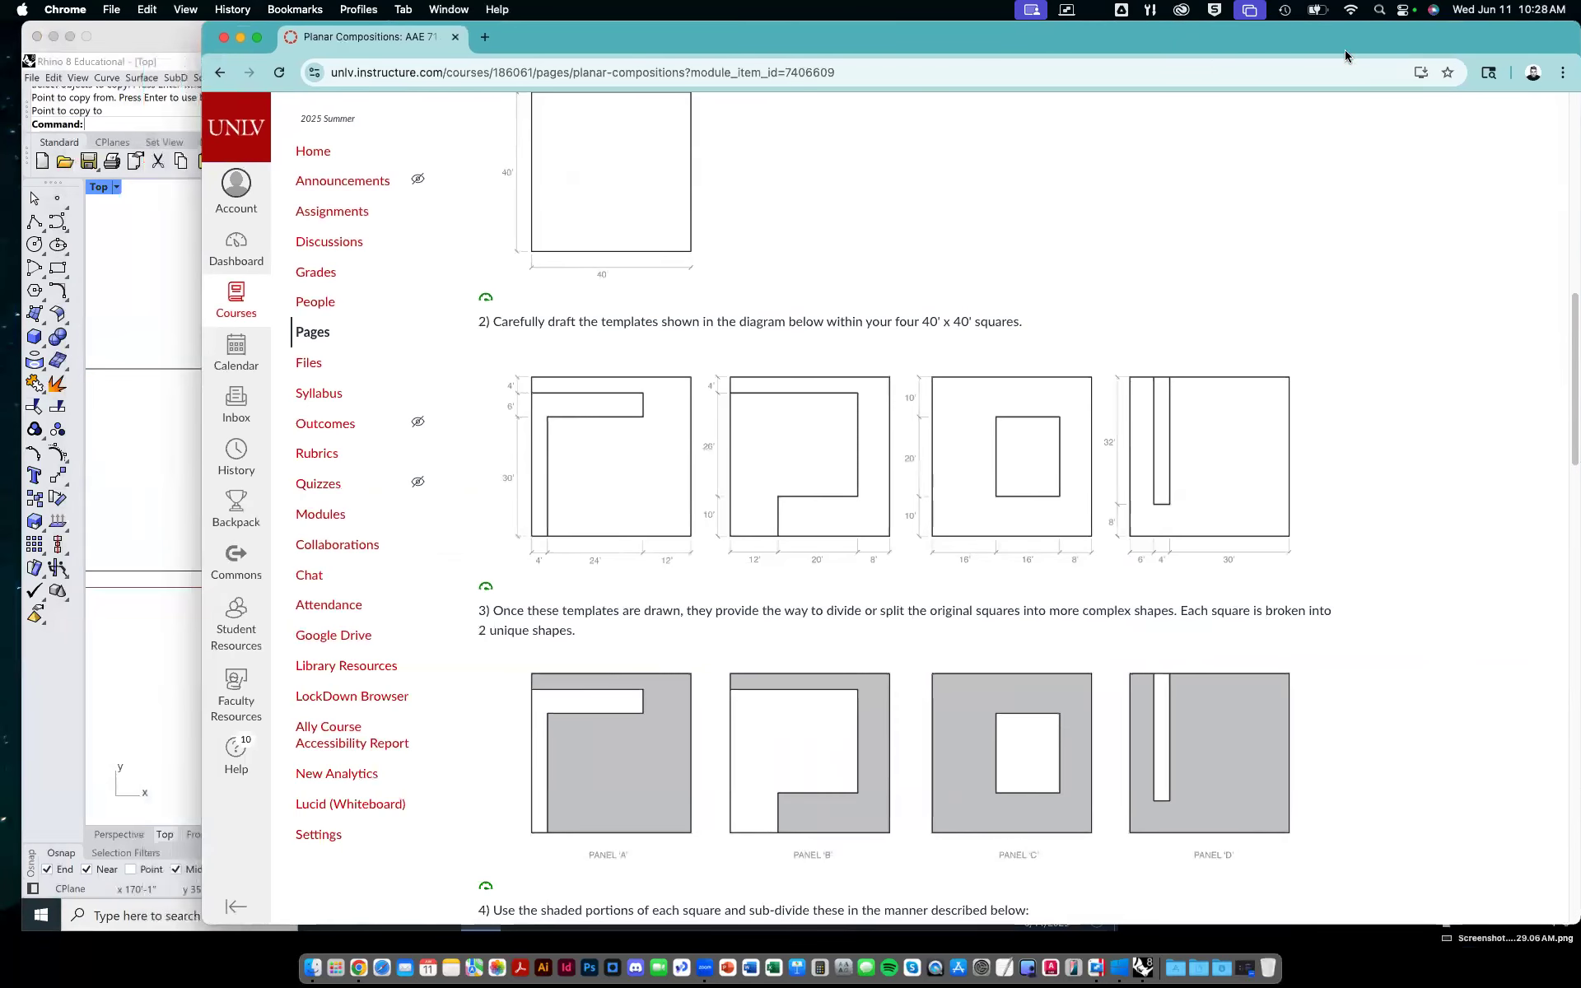
left_click_drag(487, 47, 1330, 38)
left_click(320, 50)
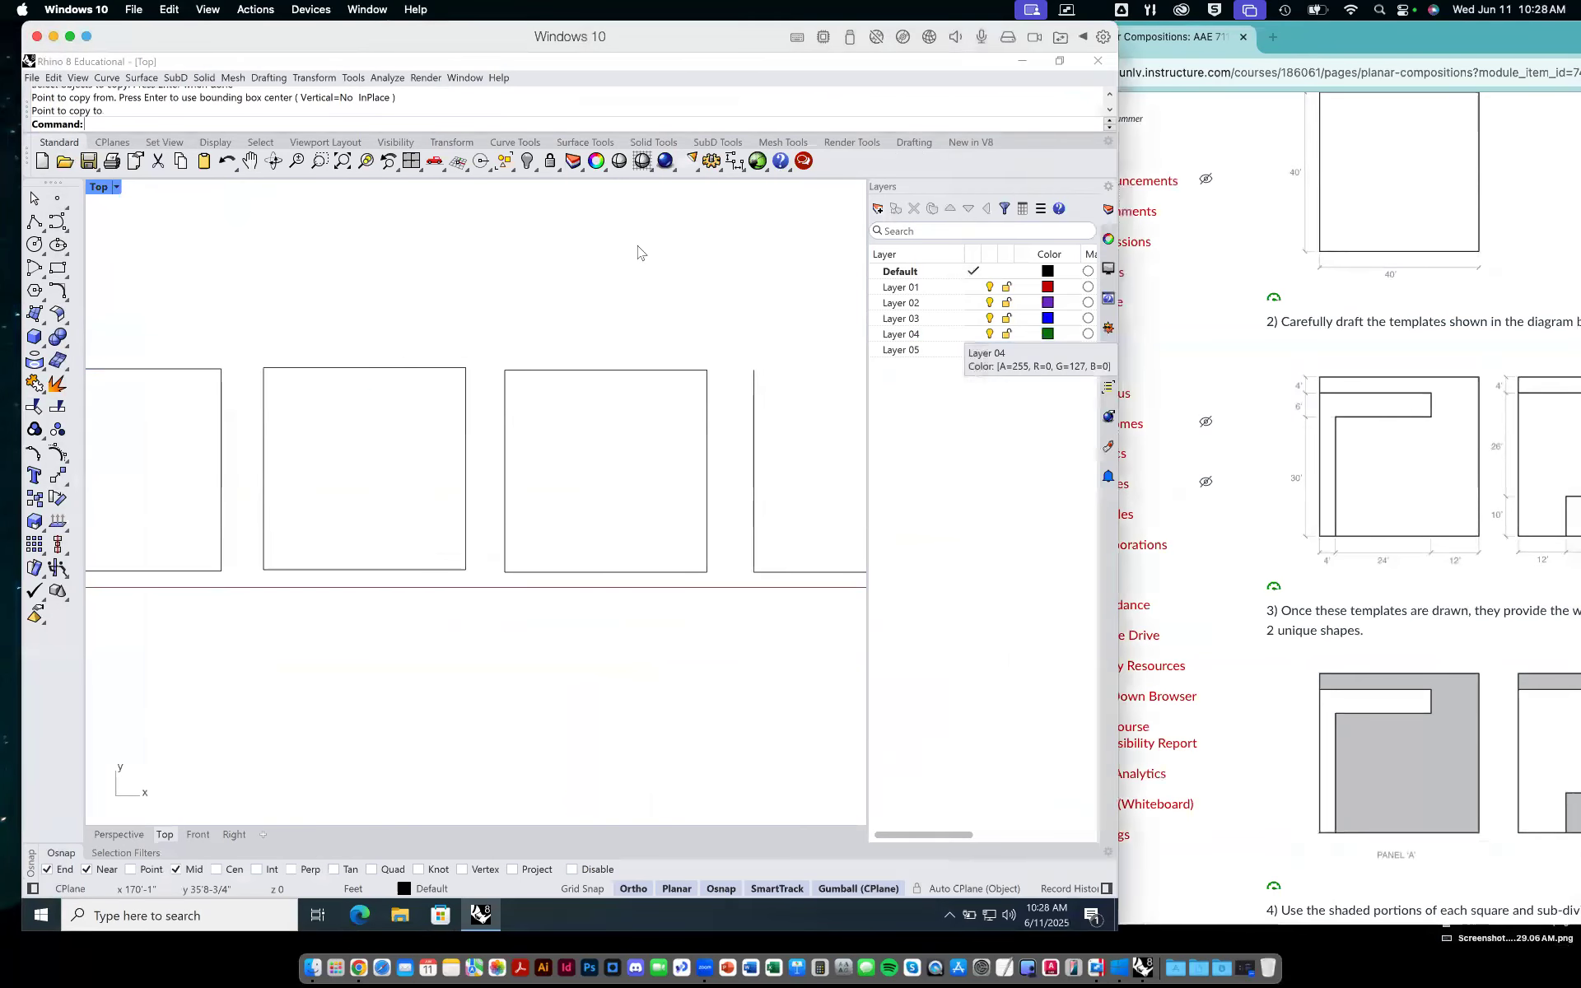
Start a polyline for the first square's template and turn off the Near and Mid object snaps.
right_click_drag(344, 534, 670, 541)
scroll(431, 434, "down", 6)
scroll(423, 431, "up", 12)
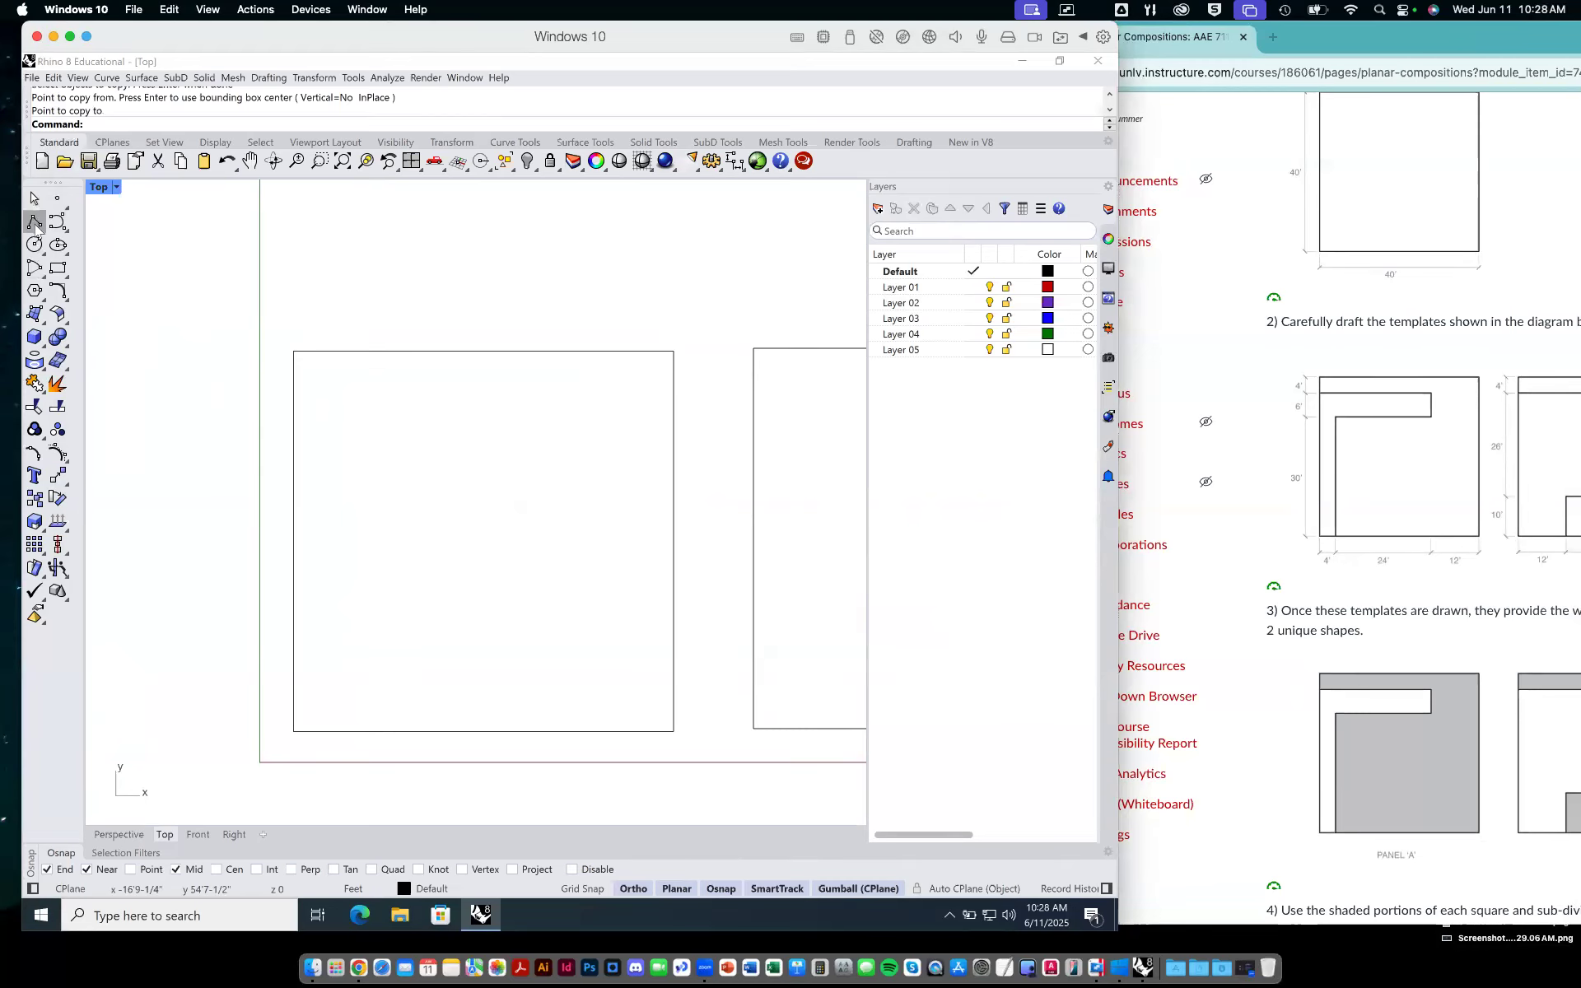
left_click(36, 224)
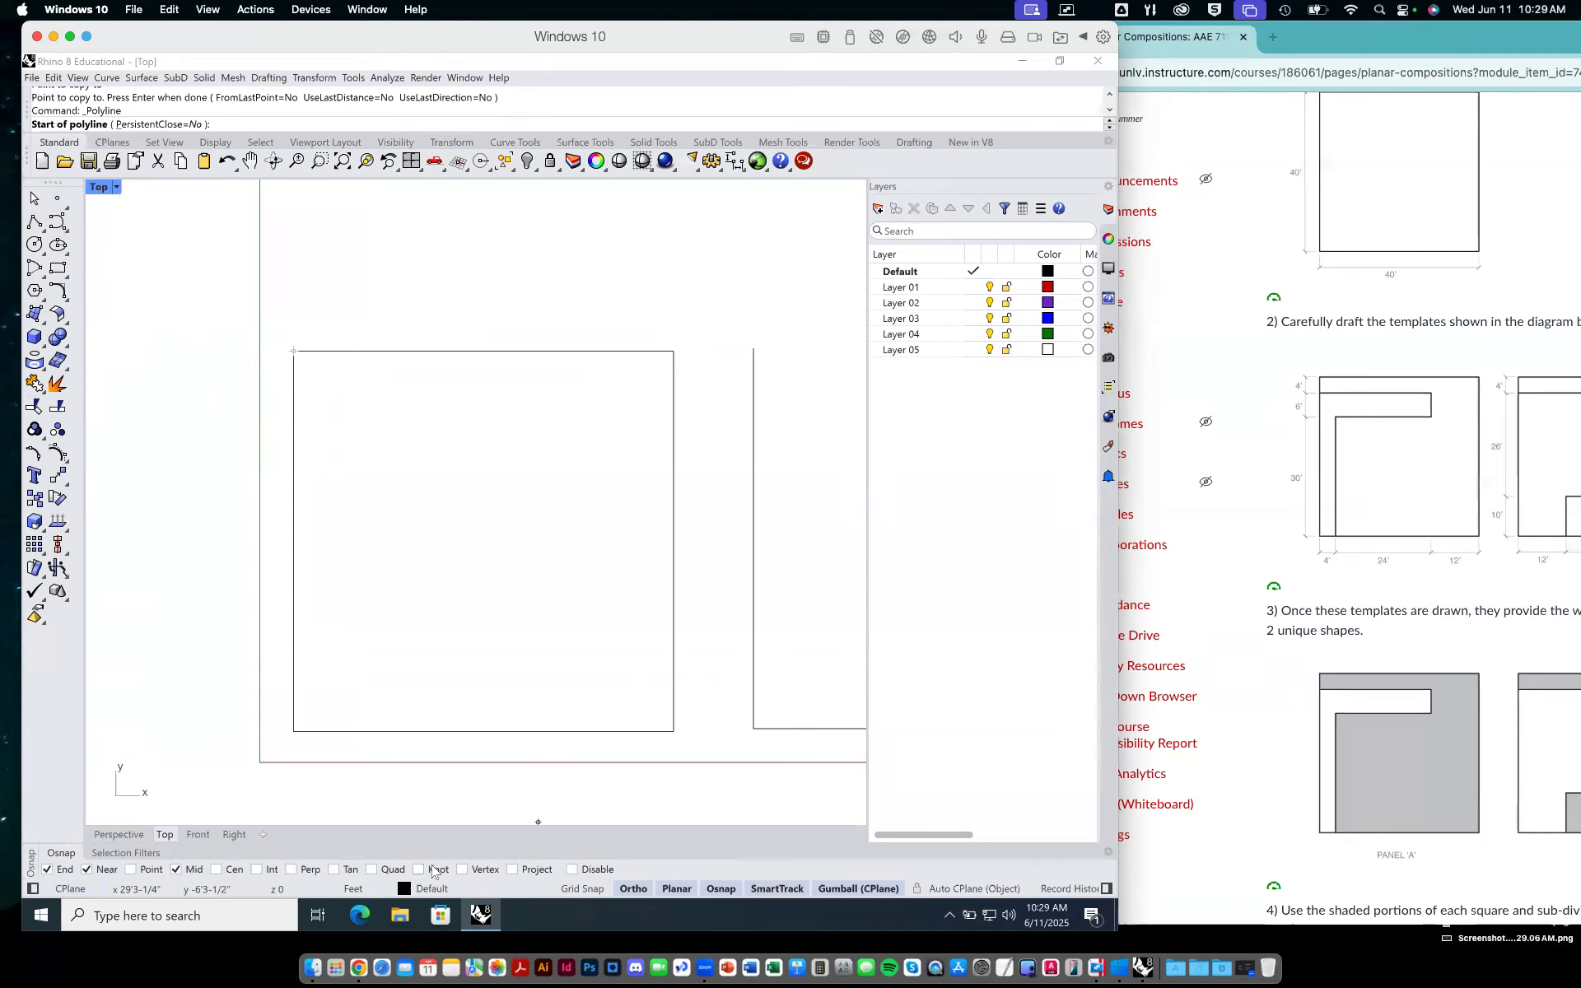
left_click(177, 872)
left_click(89, 872)
Begin the polyline at the first square's upper-left corner with a 4 ft segment straight down the left edge.
left_click(294, 350)
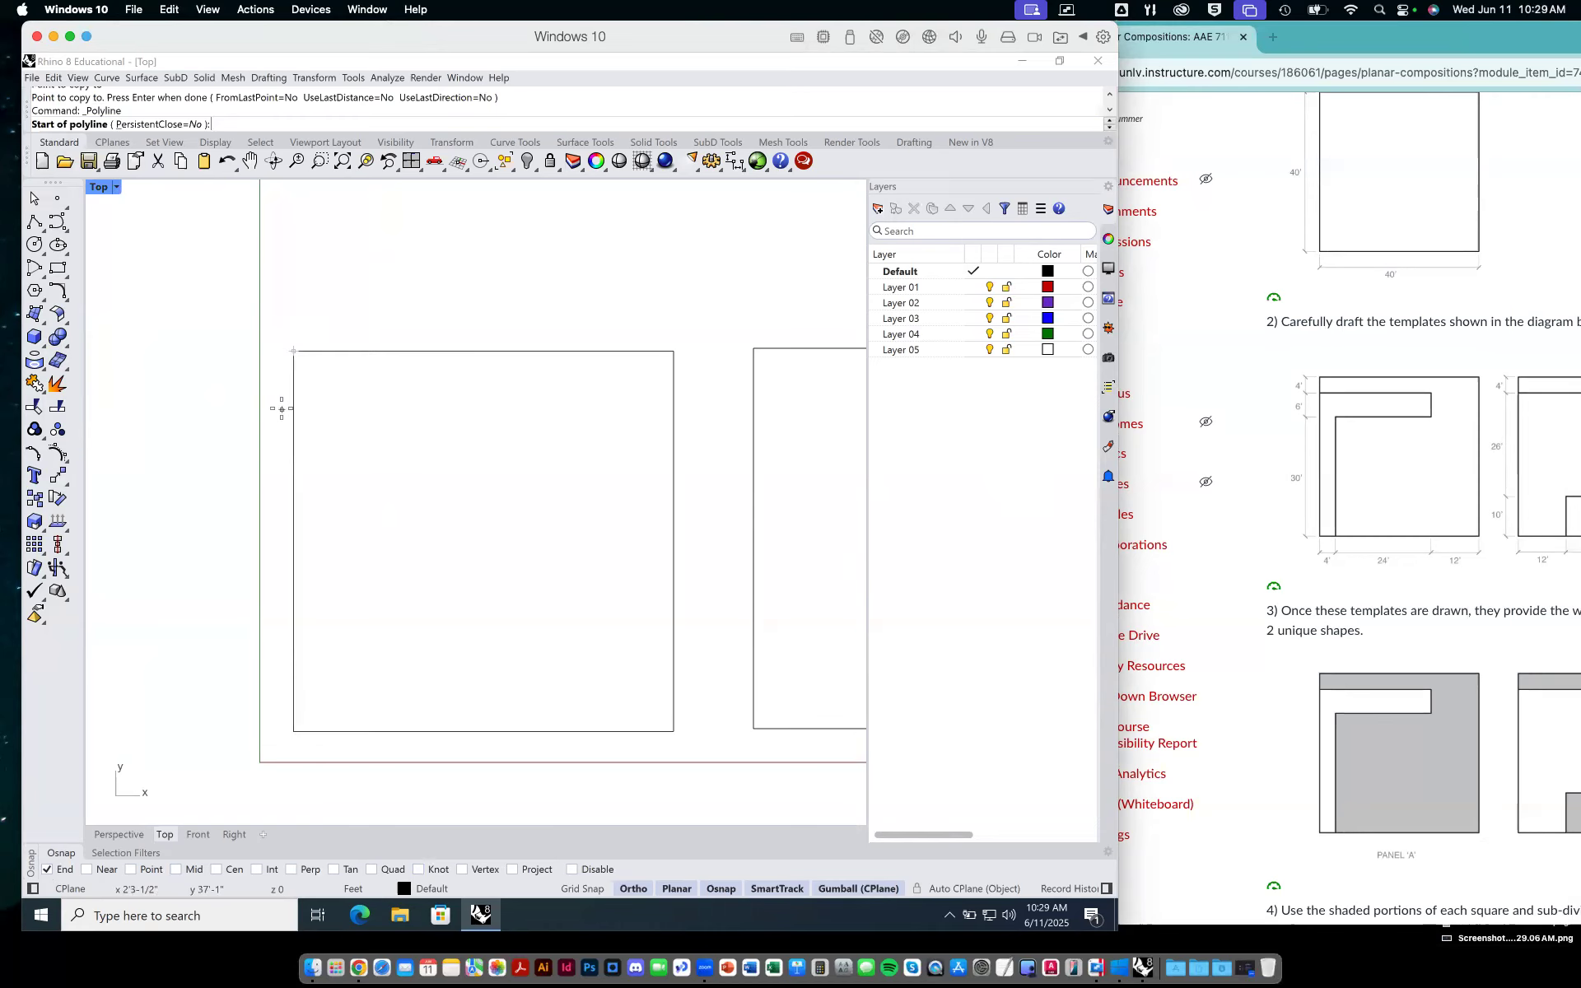
left_click(293, 351)
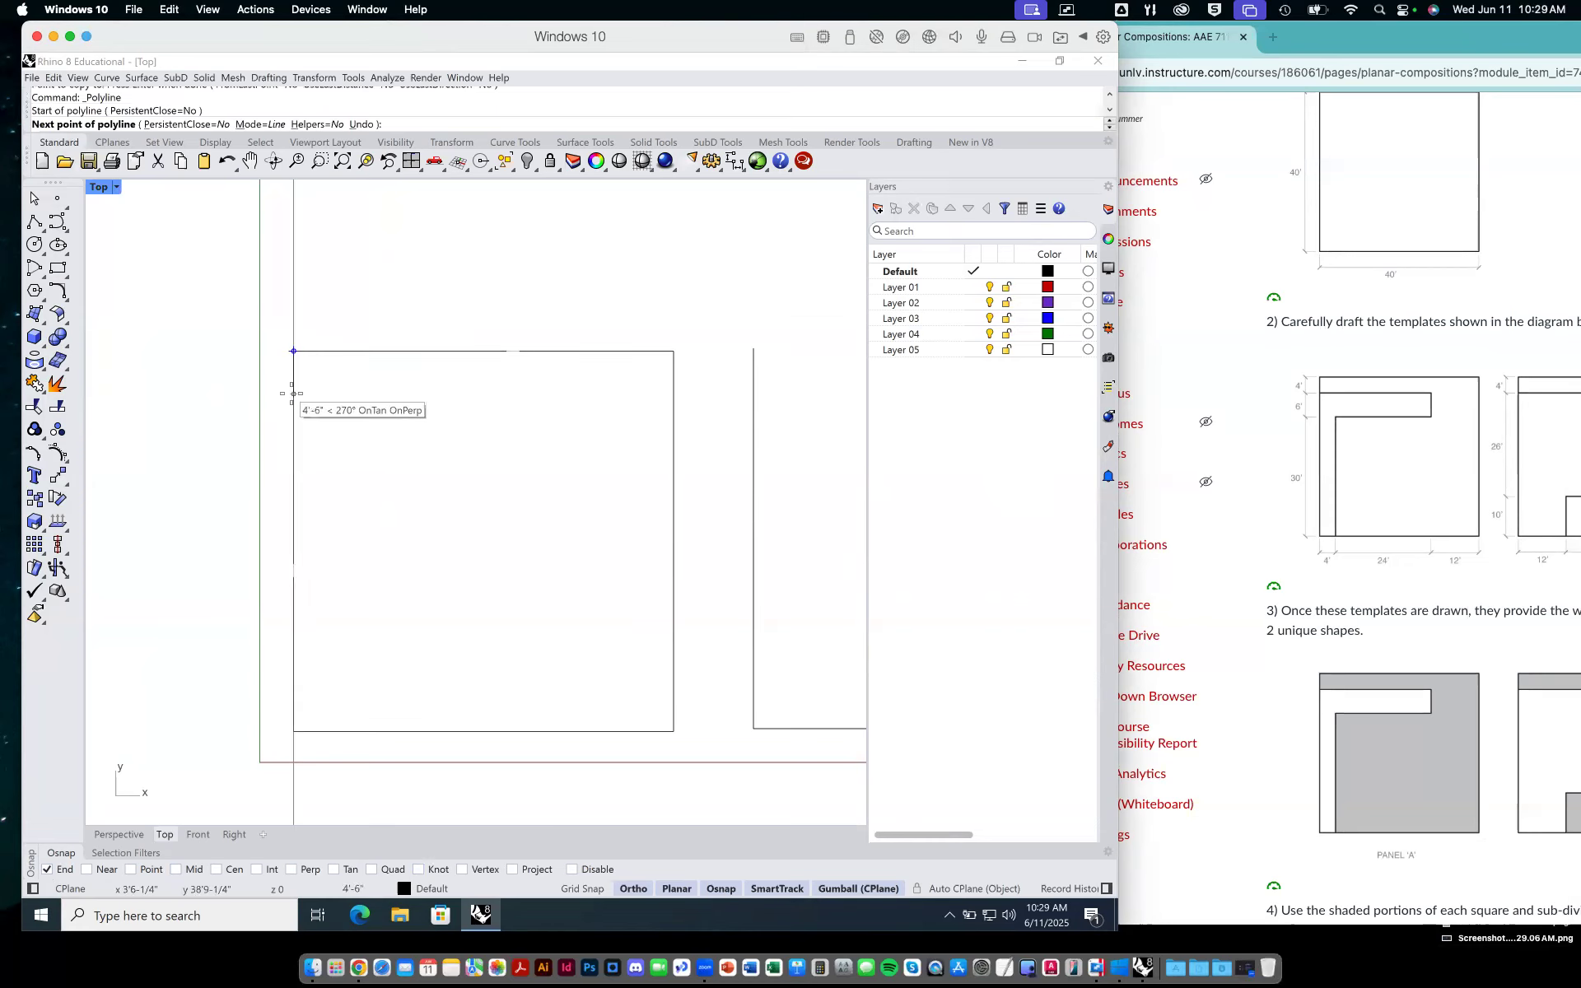
key("Return")
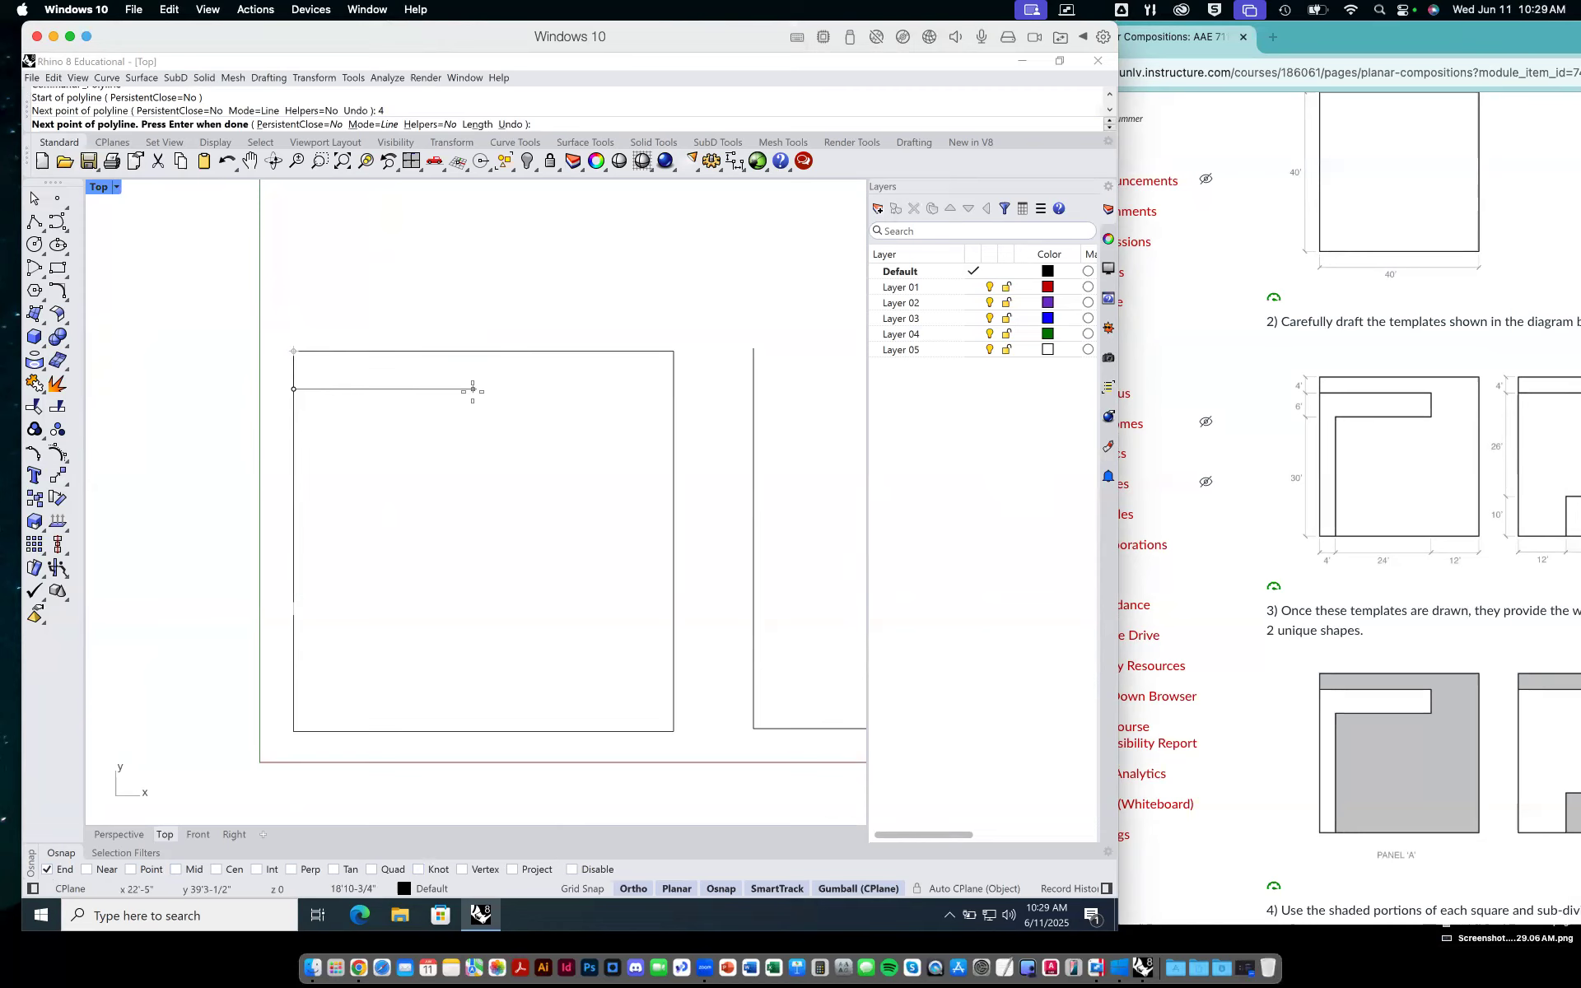
key("ctrl+z")
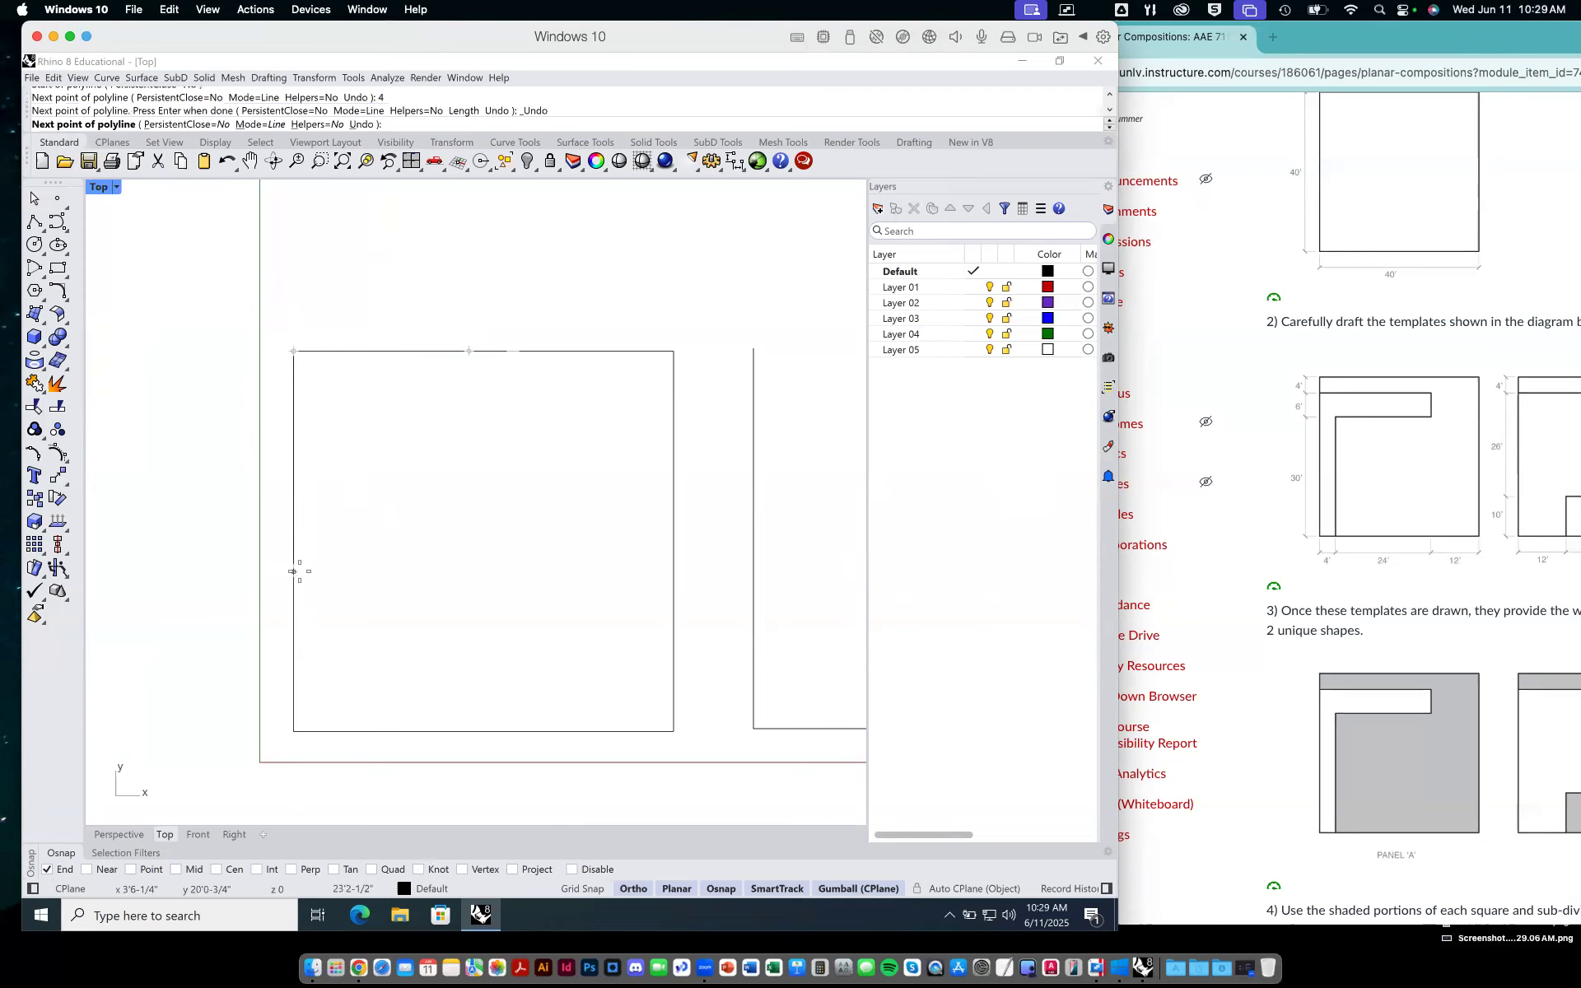
type("4")
key("Return")
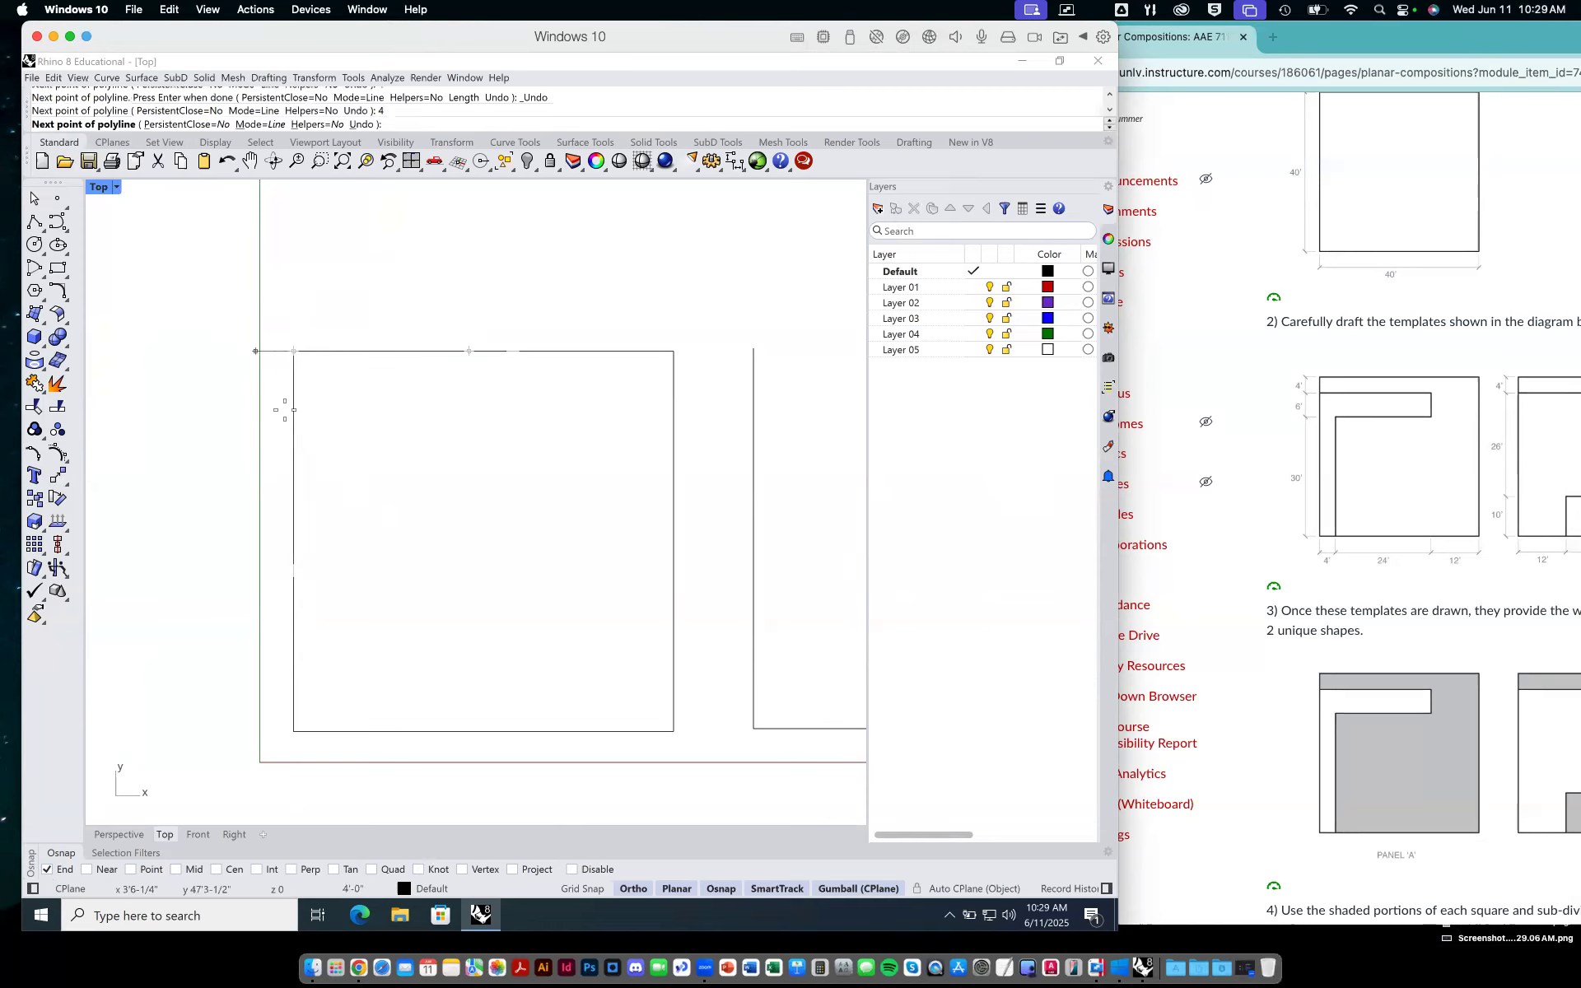
left_click(295, 412)
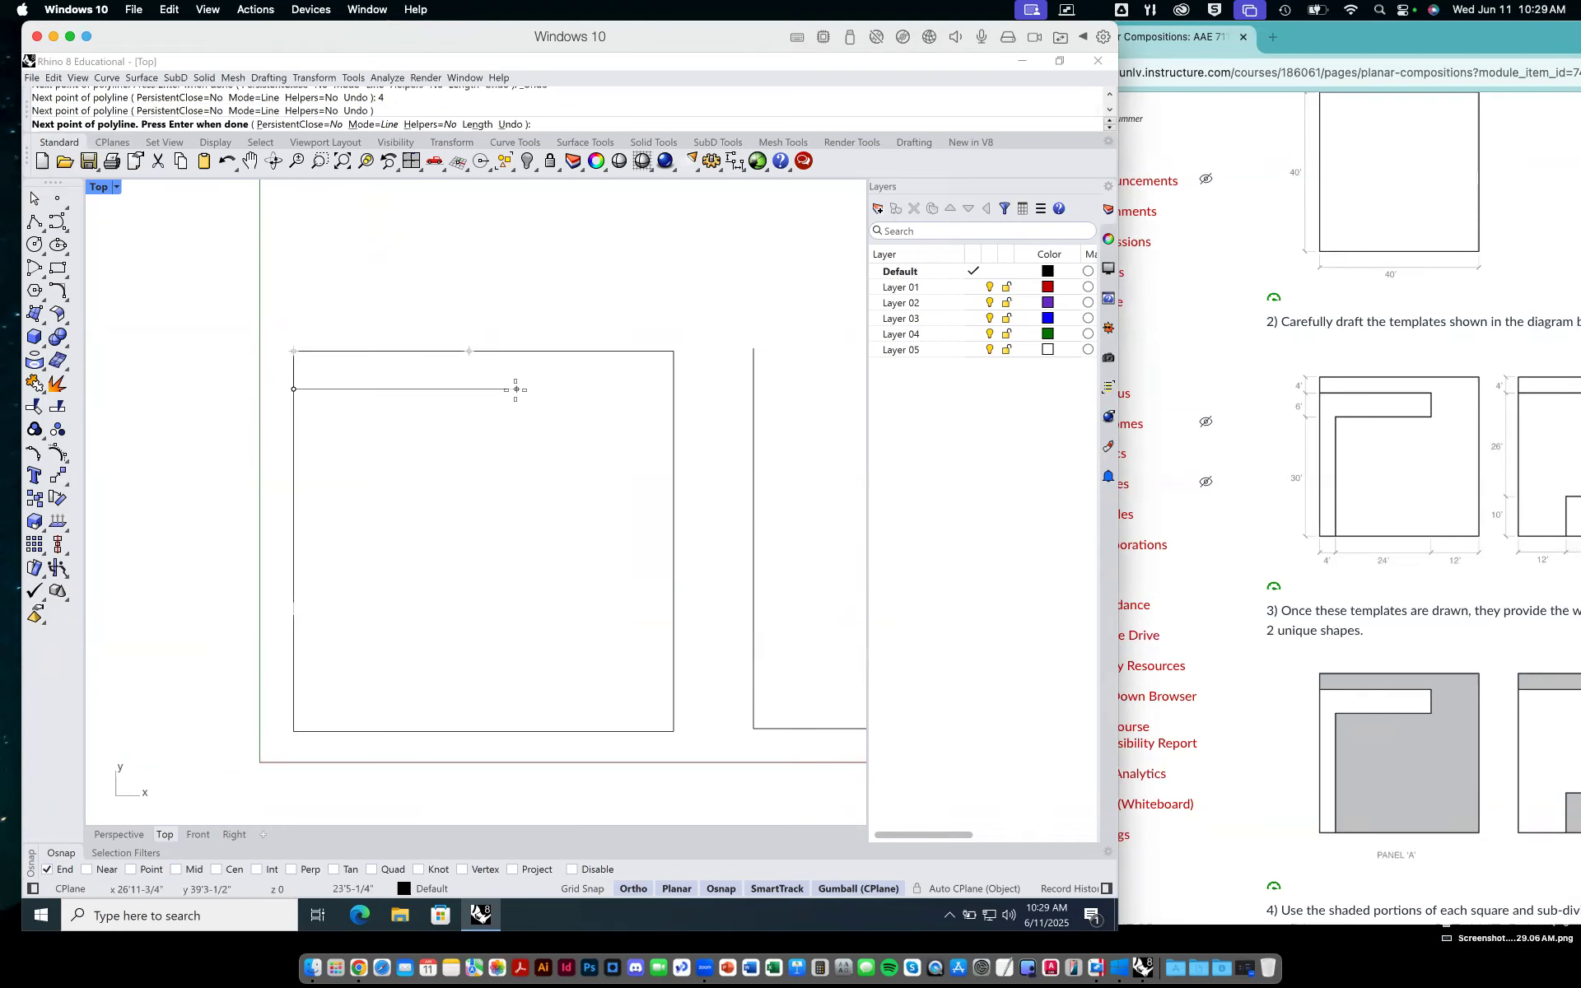
Continue the polyline with segments of 28 ft to the right, 6 ft down and 24 ft back to the left.
type("28")
key("Return")
left_click(598, 394)
type("6")
key("Return")
left_click(577, 545)
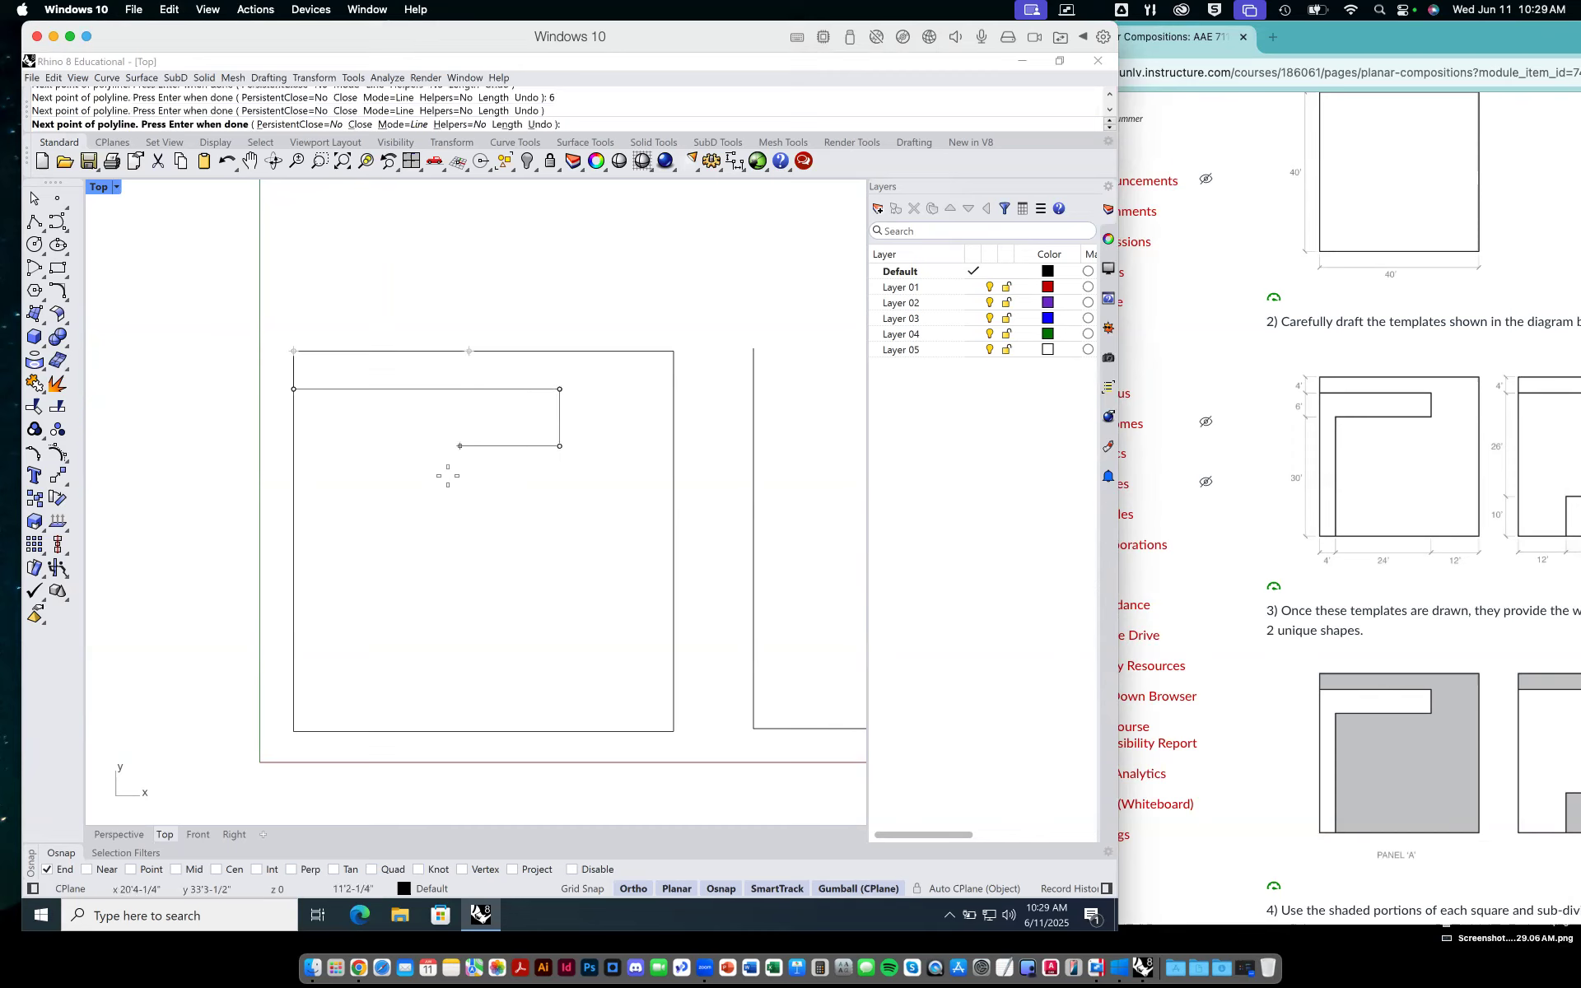
type("24")
key("Return")
left_click(332, 446)
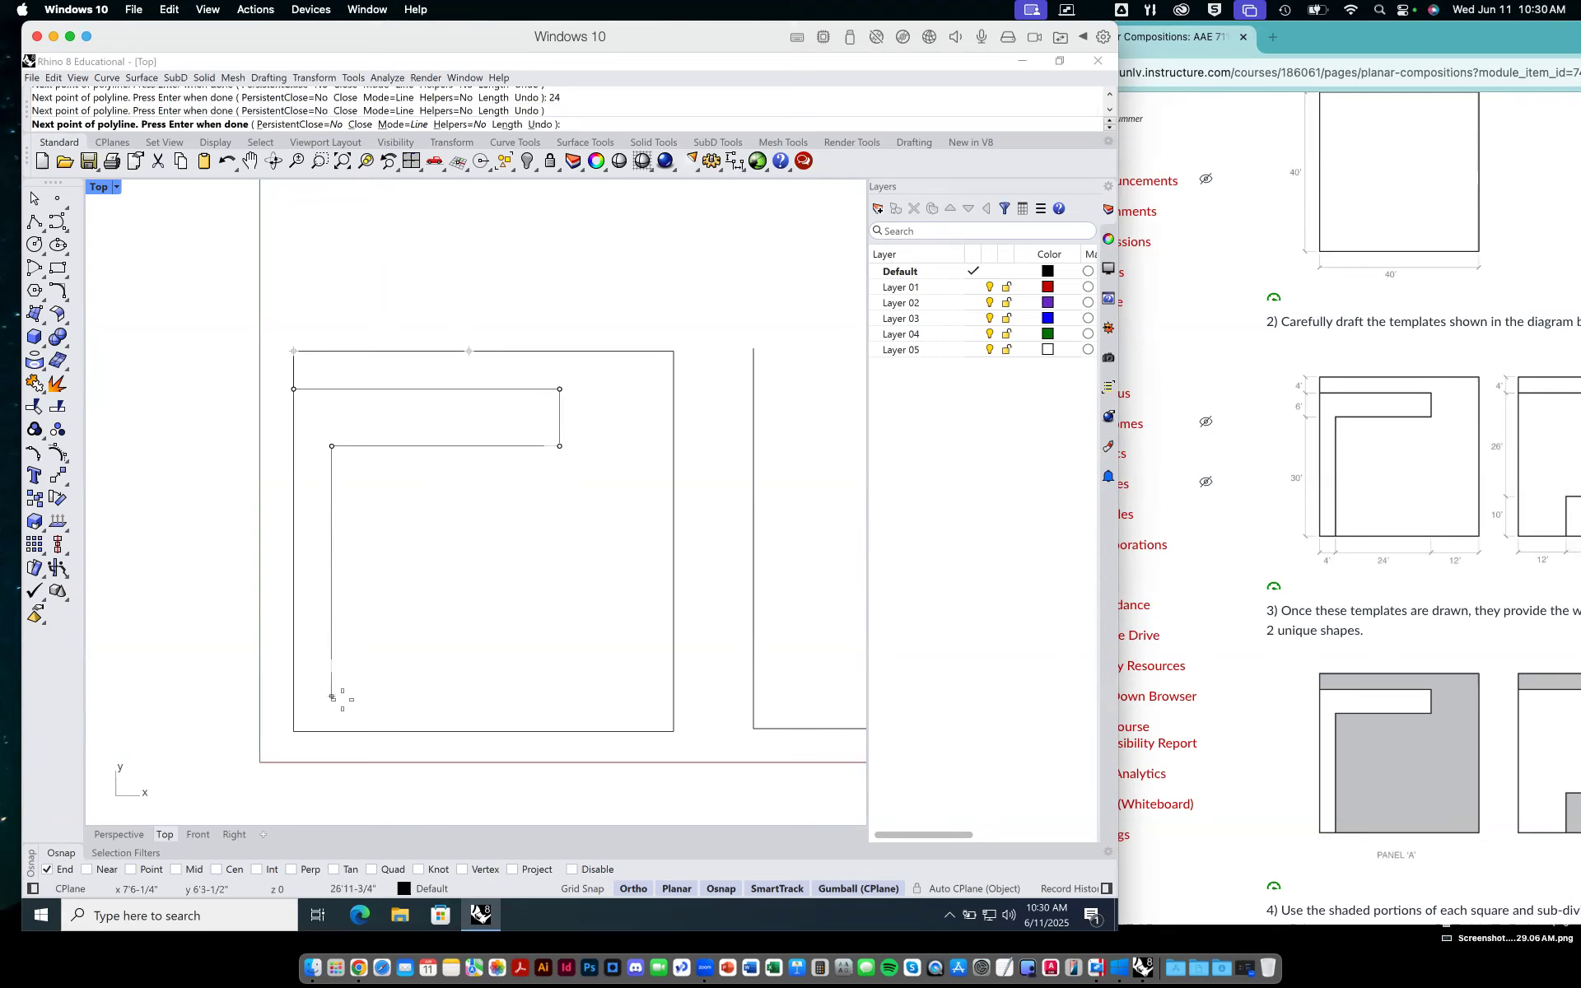
Enable the Int and Perp snaps, then carry the polyline to the square's bottom edge, lower-right and upper-right corners and close it.
left_click(257, 869)
left_click(332, 731)
left_click(674, 731)
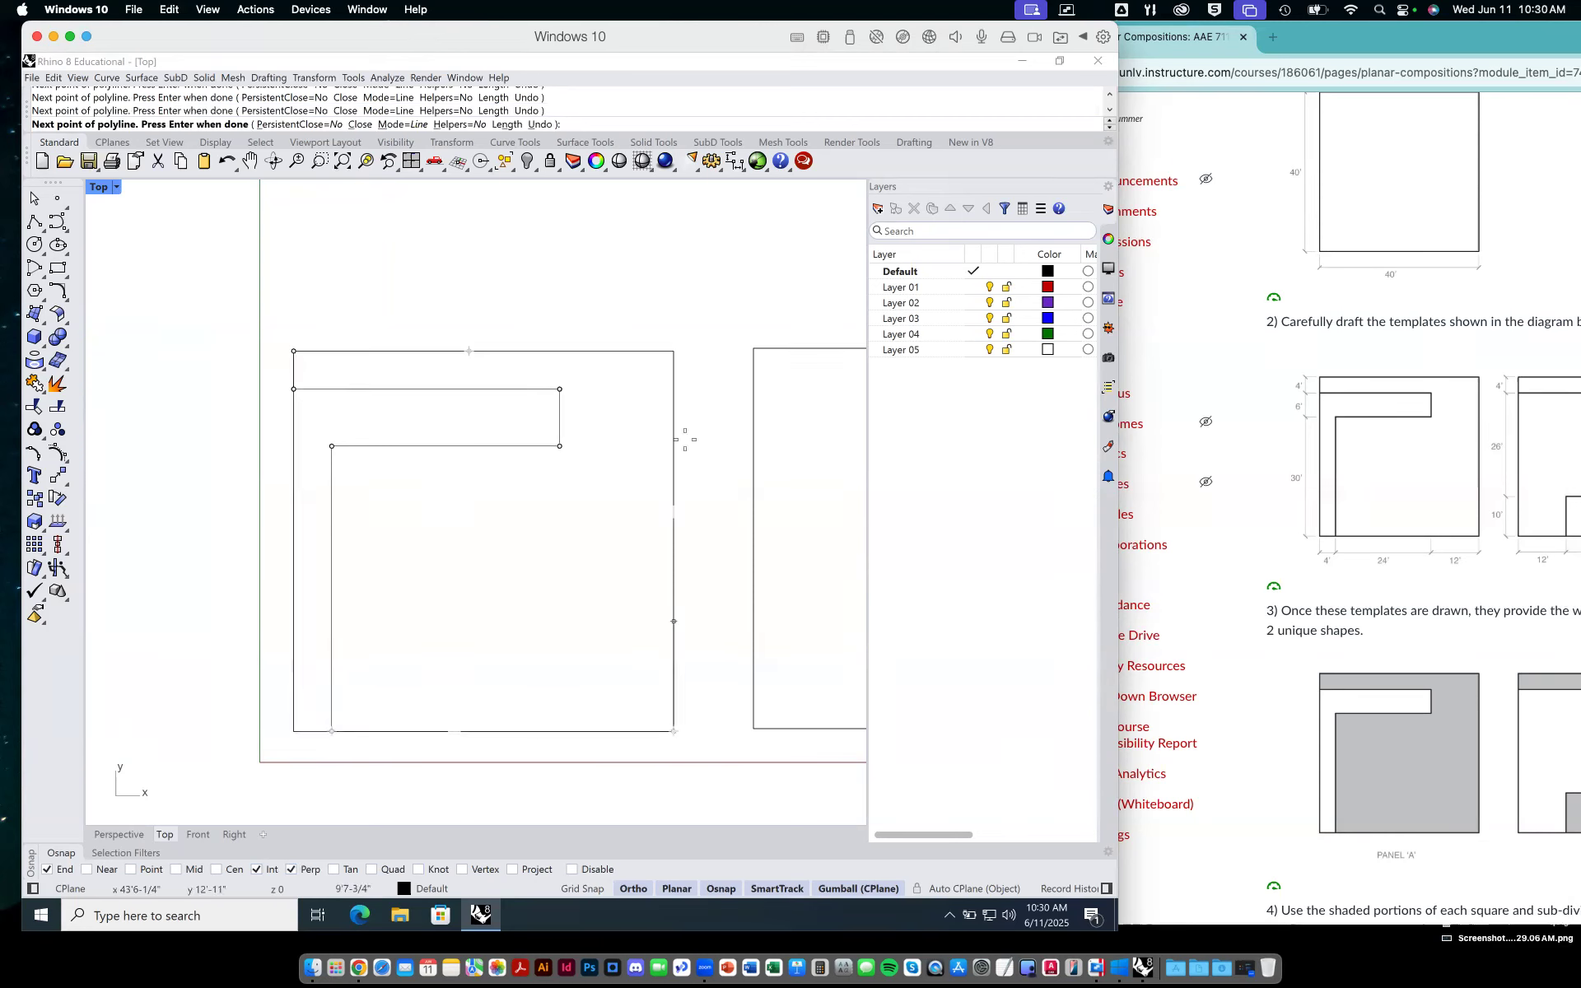
left_click(673, 352)
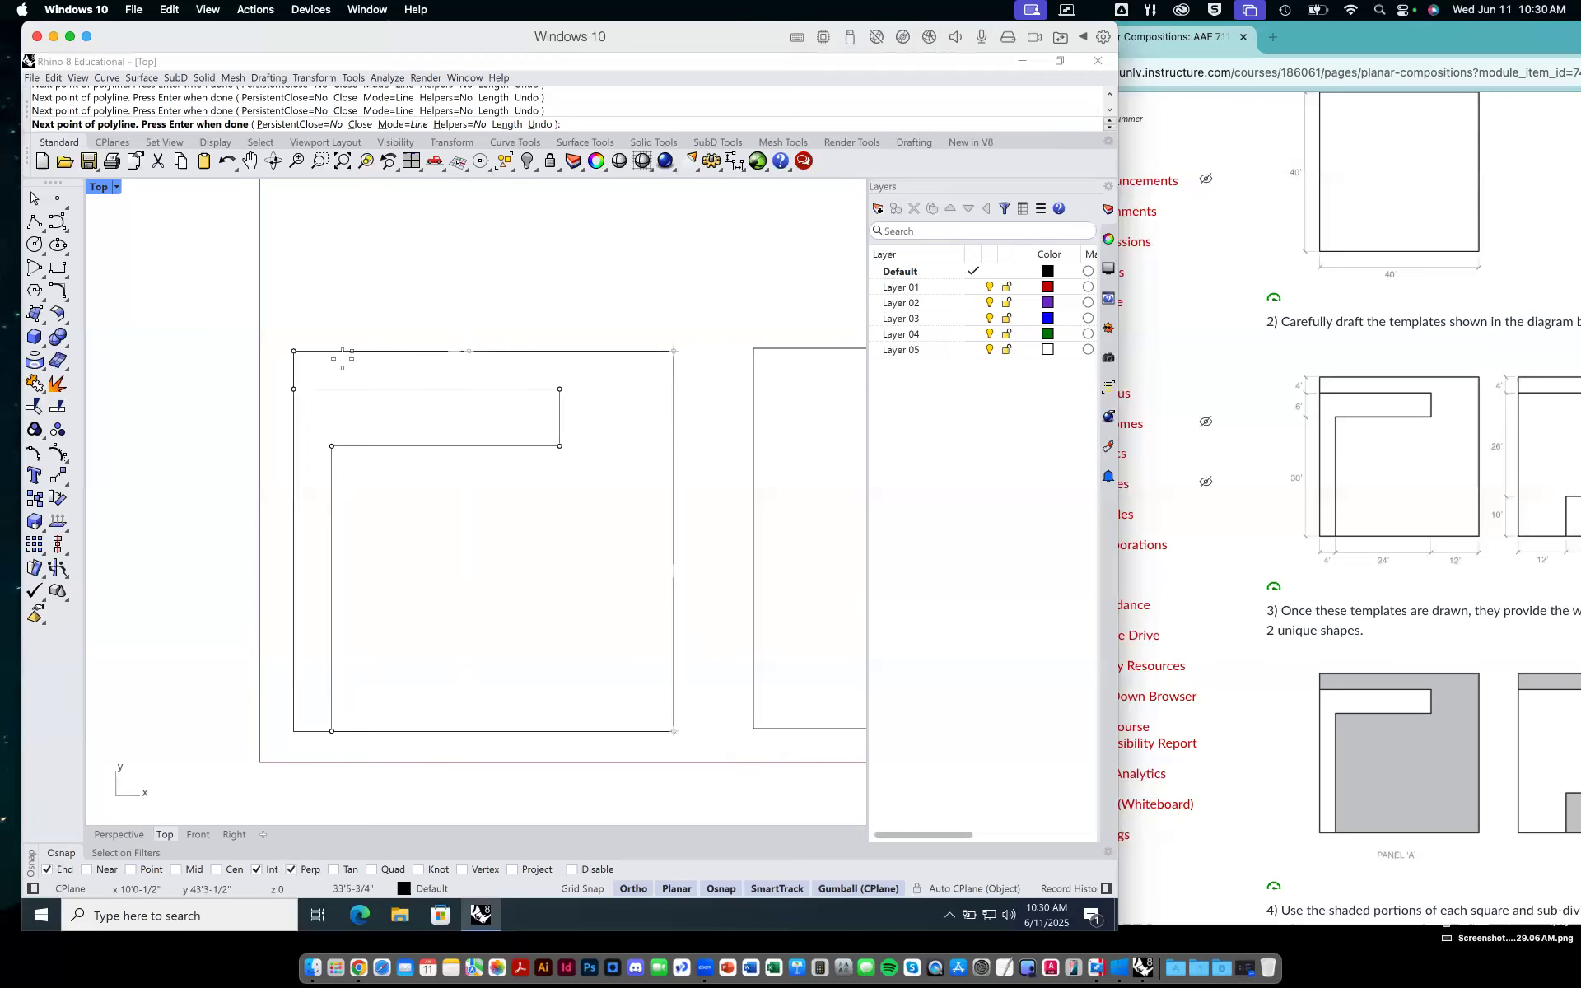
key("Return")
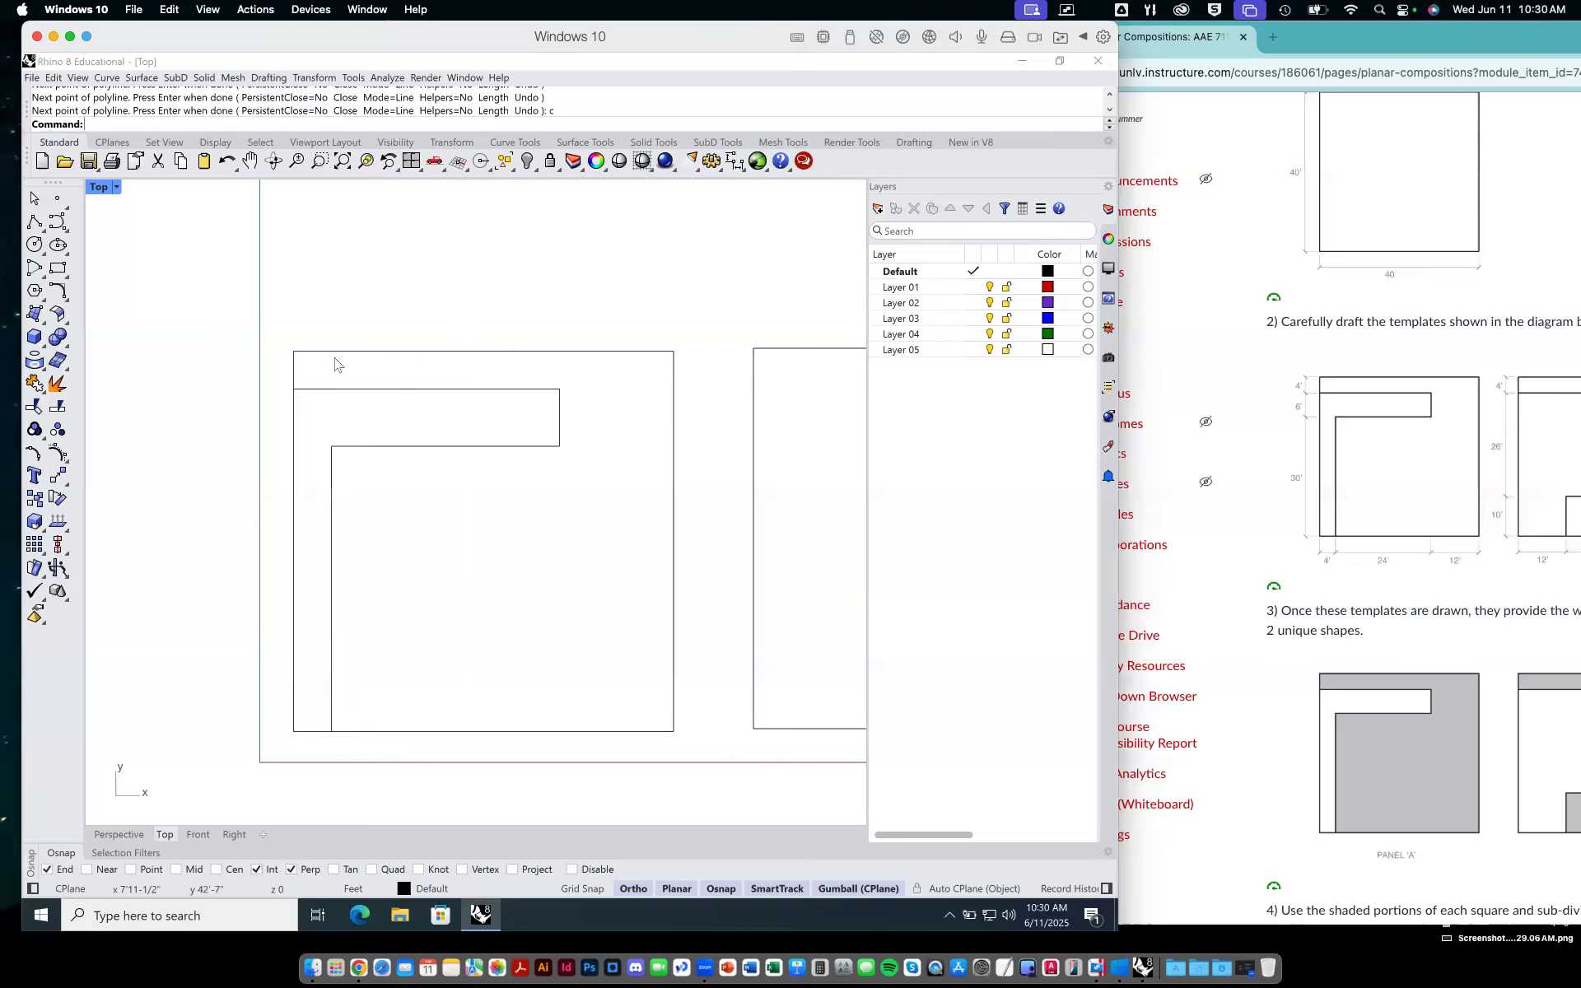
Move the closed panel A template outline straight up, clear of the first square.
left_click(538, 398)
scroll(576, 566, "down", 1)
left_click_drag(484, 508, 484, 233)
right_click_drag(570, 643, 567, 743)
left_click_drag(497, 368, 497, 261)
right_click_drag(535, 373, 526, 477)
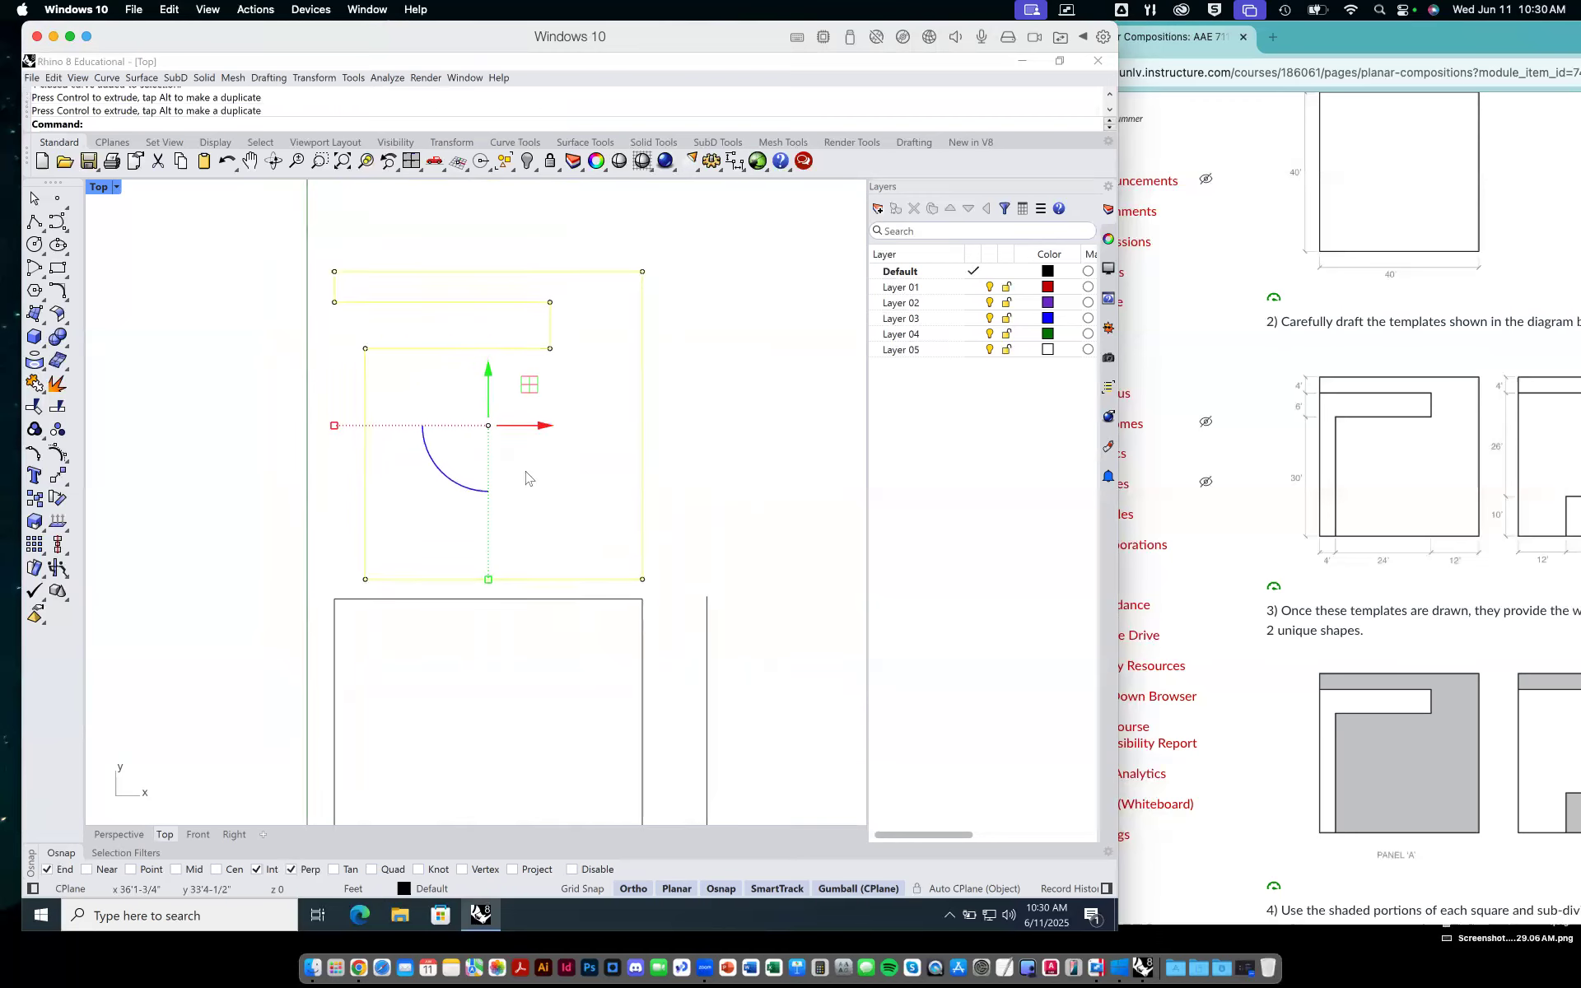
left_click_drag(491, 382, 491, 364)
left_click(705, 410)
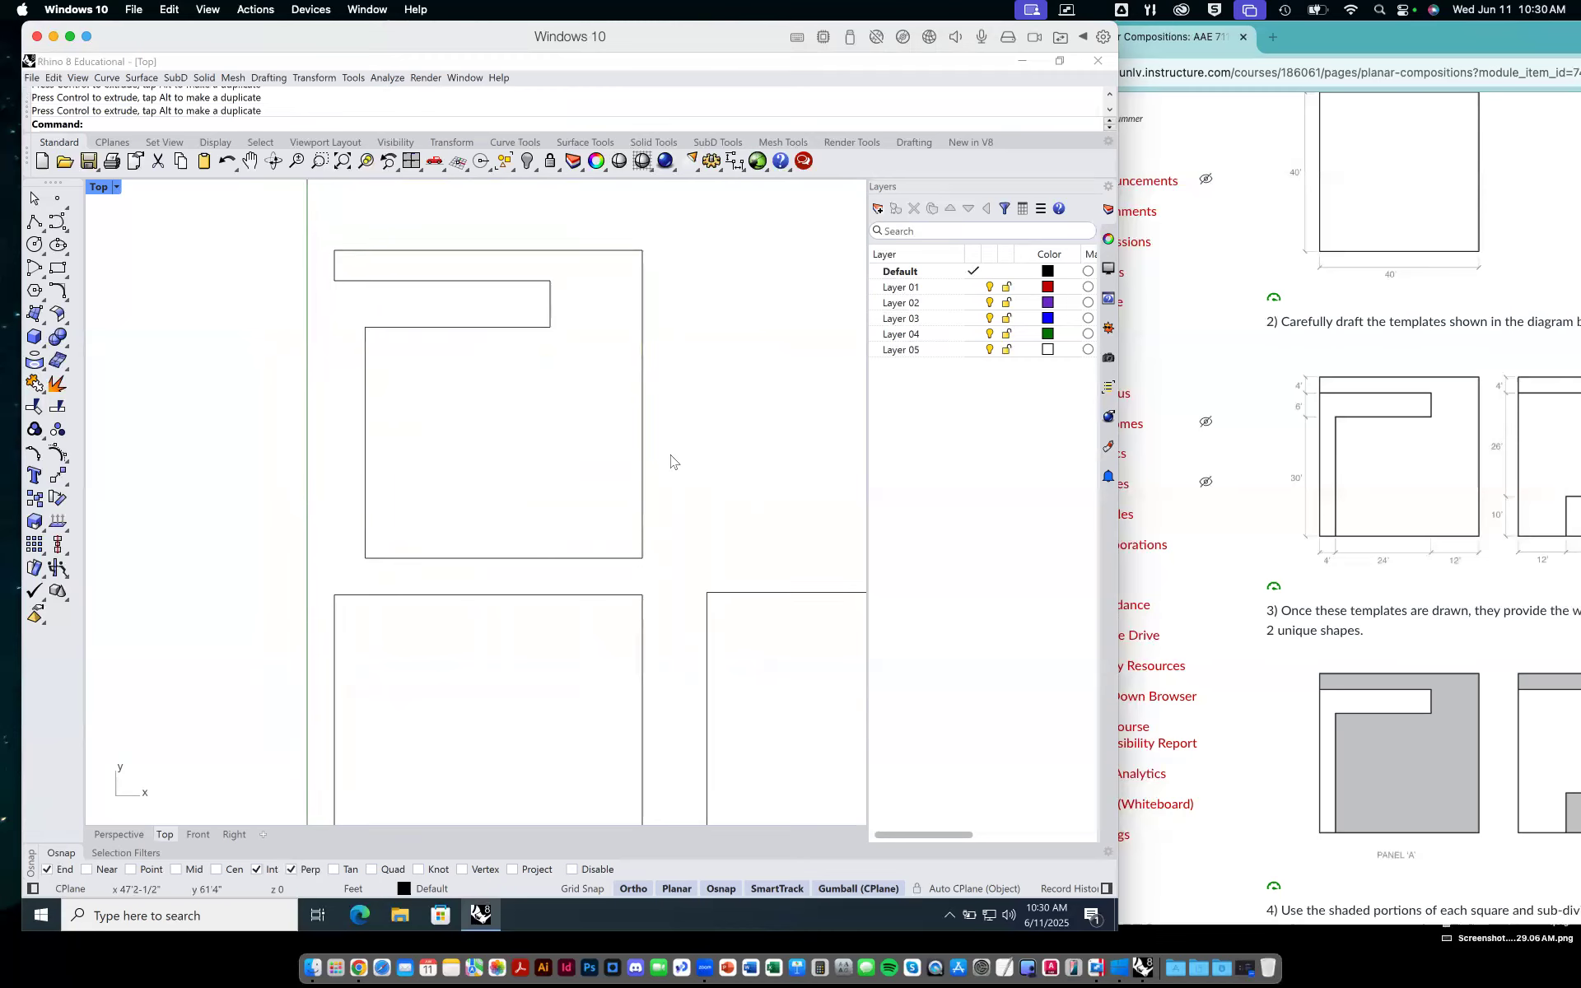
Trace a new polyline along the moved outline's notch corners and down to its lower-left corner.
scroll(671, 461, "down", 2)
scroll(710, 520, "up", 4)
scroll(710, 520, "down", 2)
right_click_drag(743, 481, 629, 466)
scroll(631, 465, "down", 2)
scroll(631, 471, "down", 1)
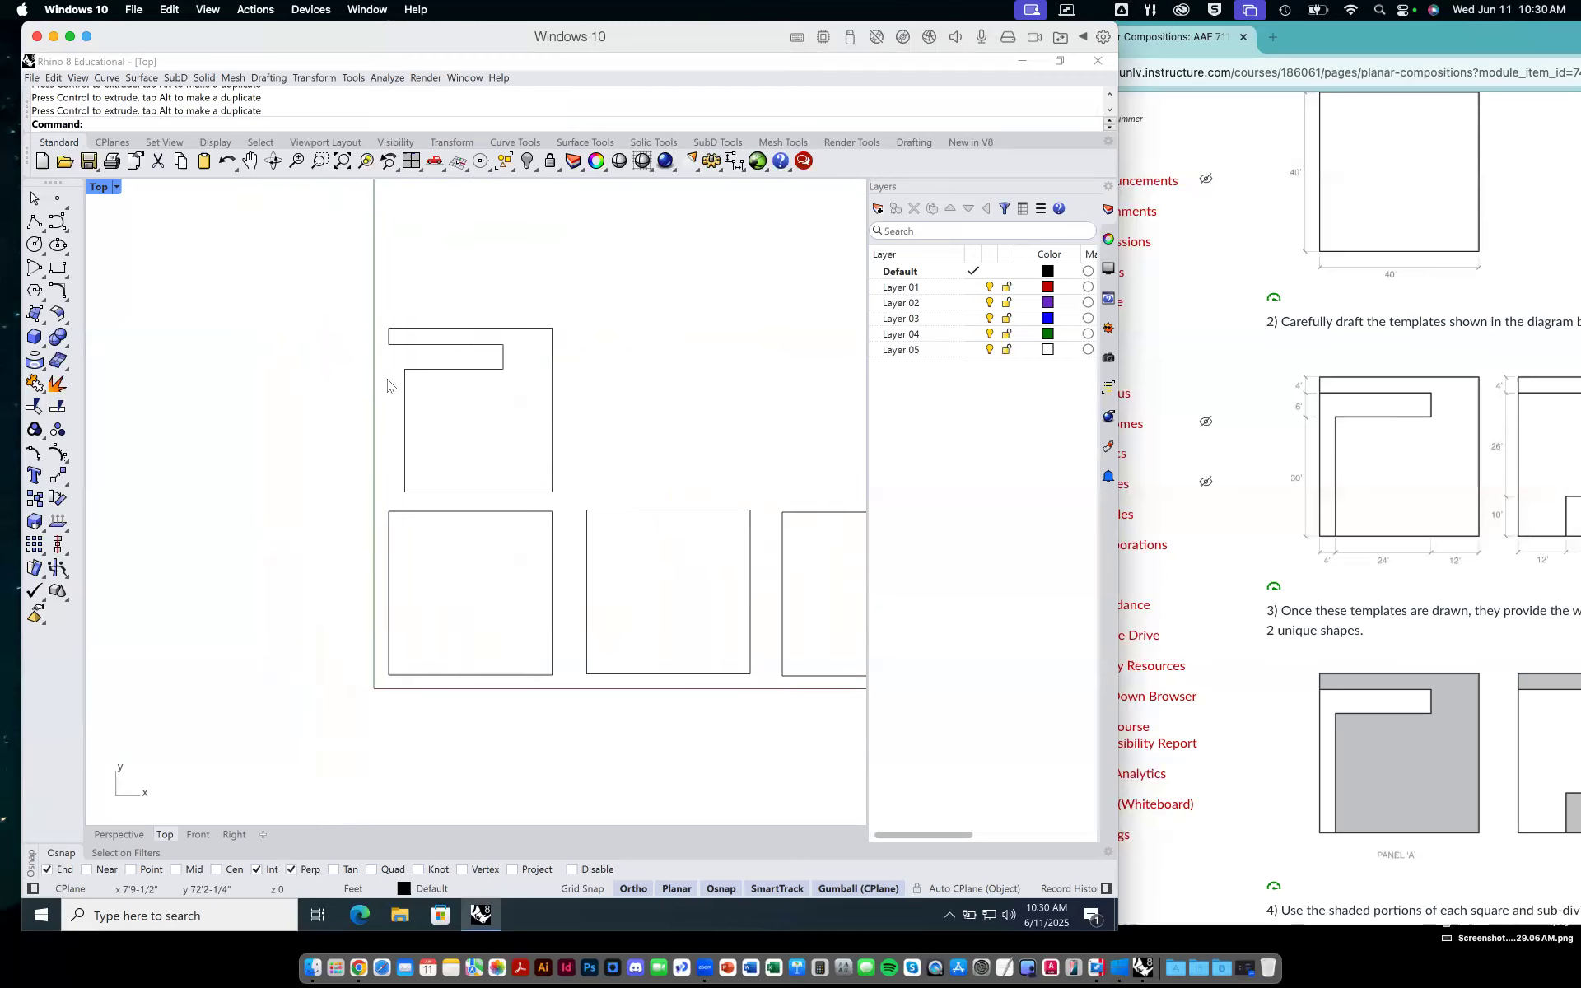
left_click(34, 222)
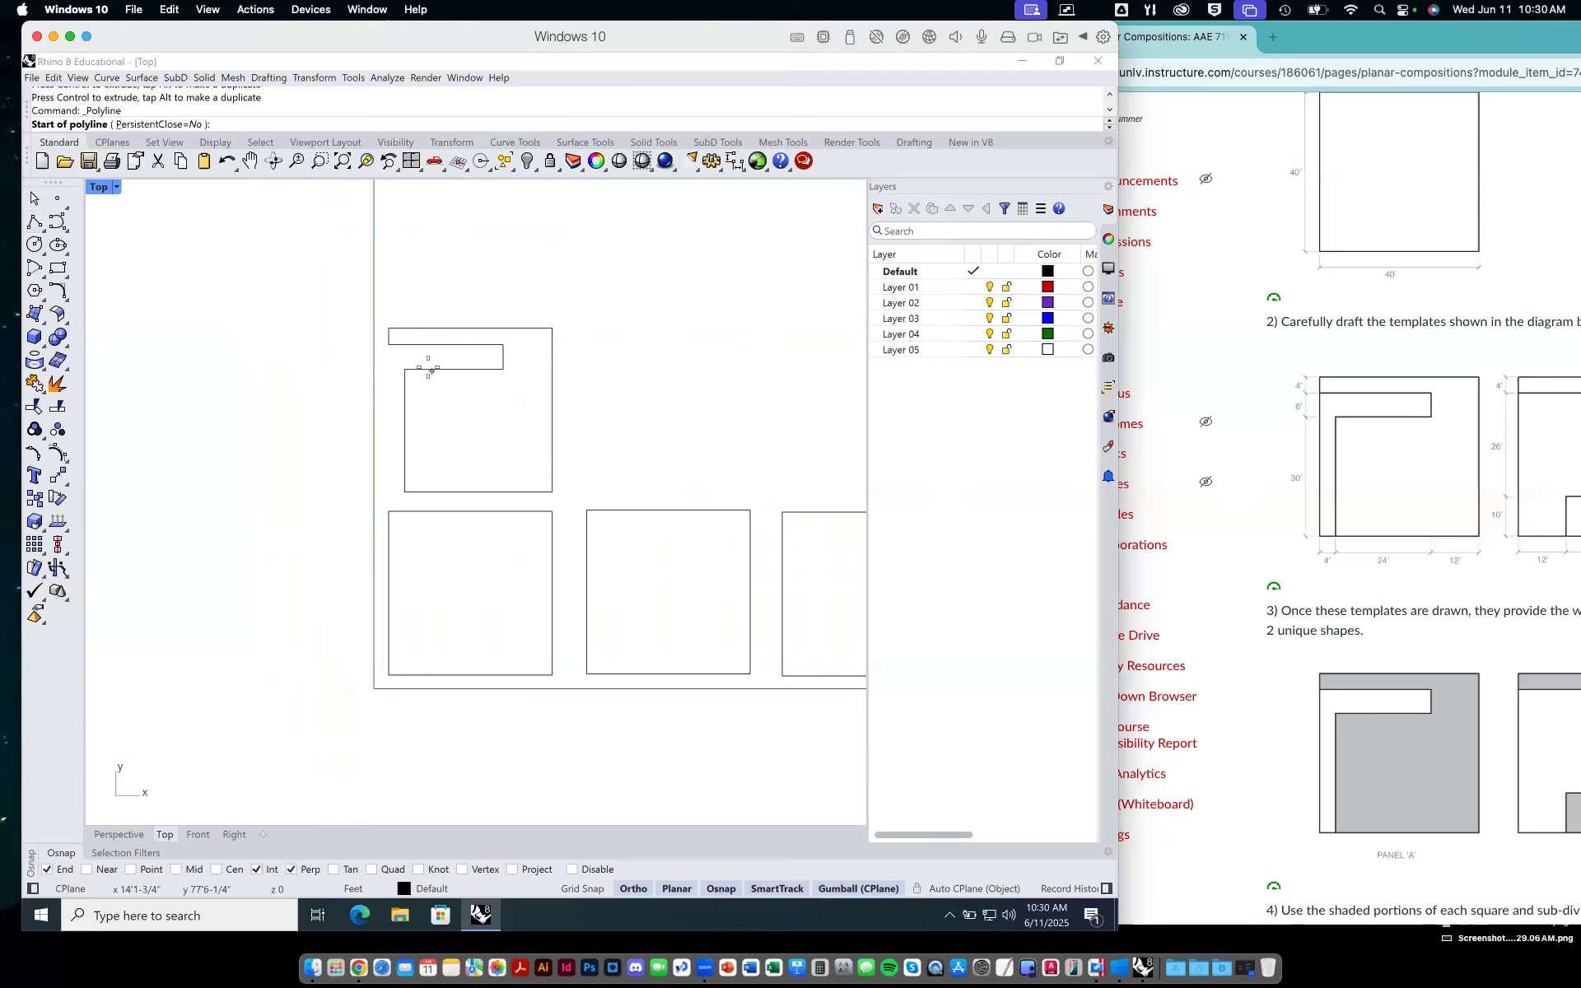
left_click(388, 345)
left_click(504, 344)
left_click(503, 369)
left_click(405, 369)
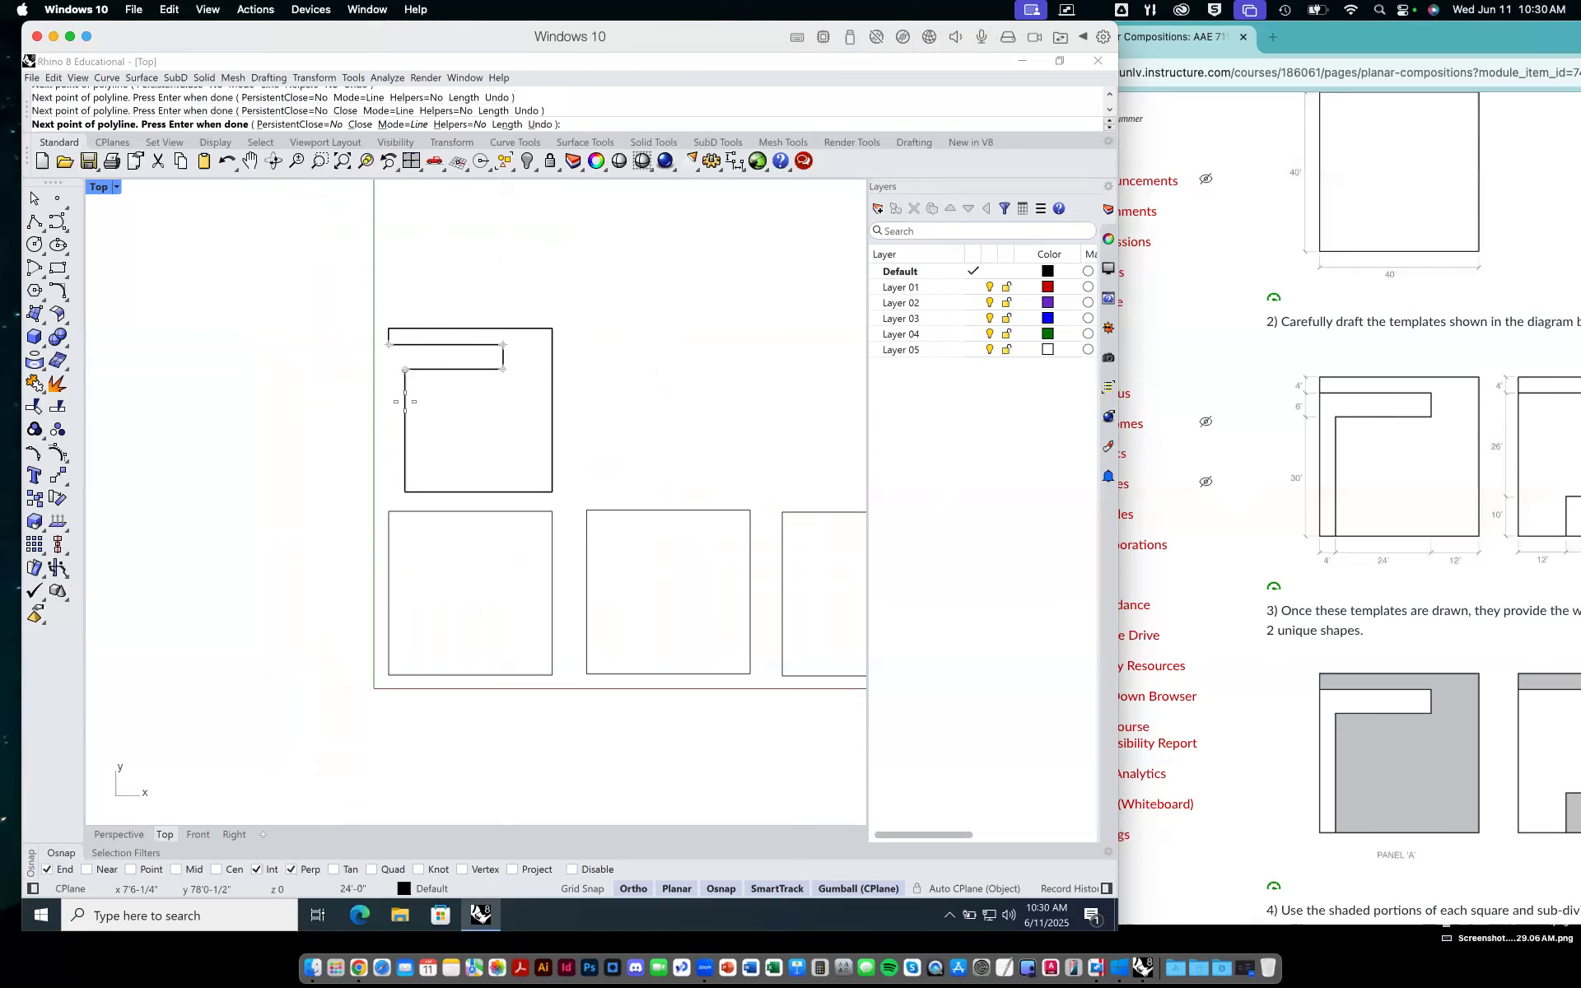
left_click(404, 492)
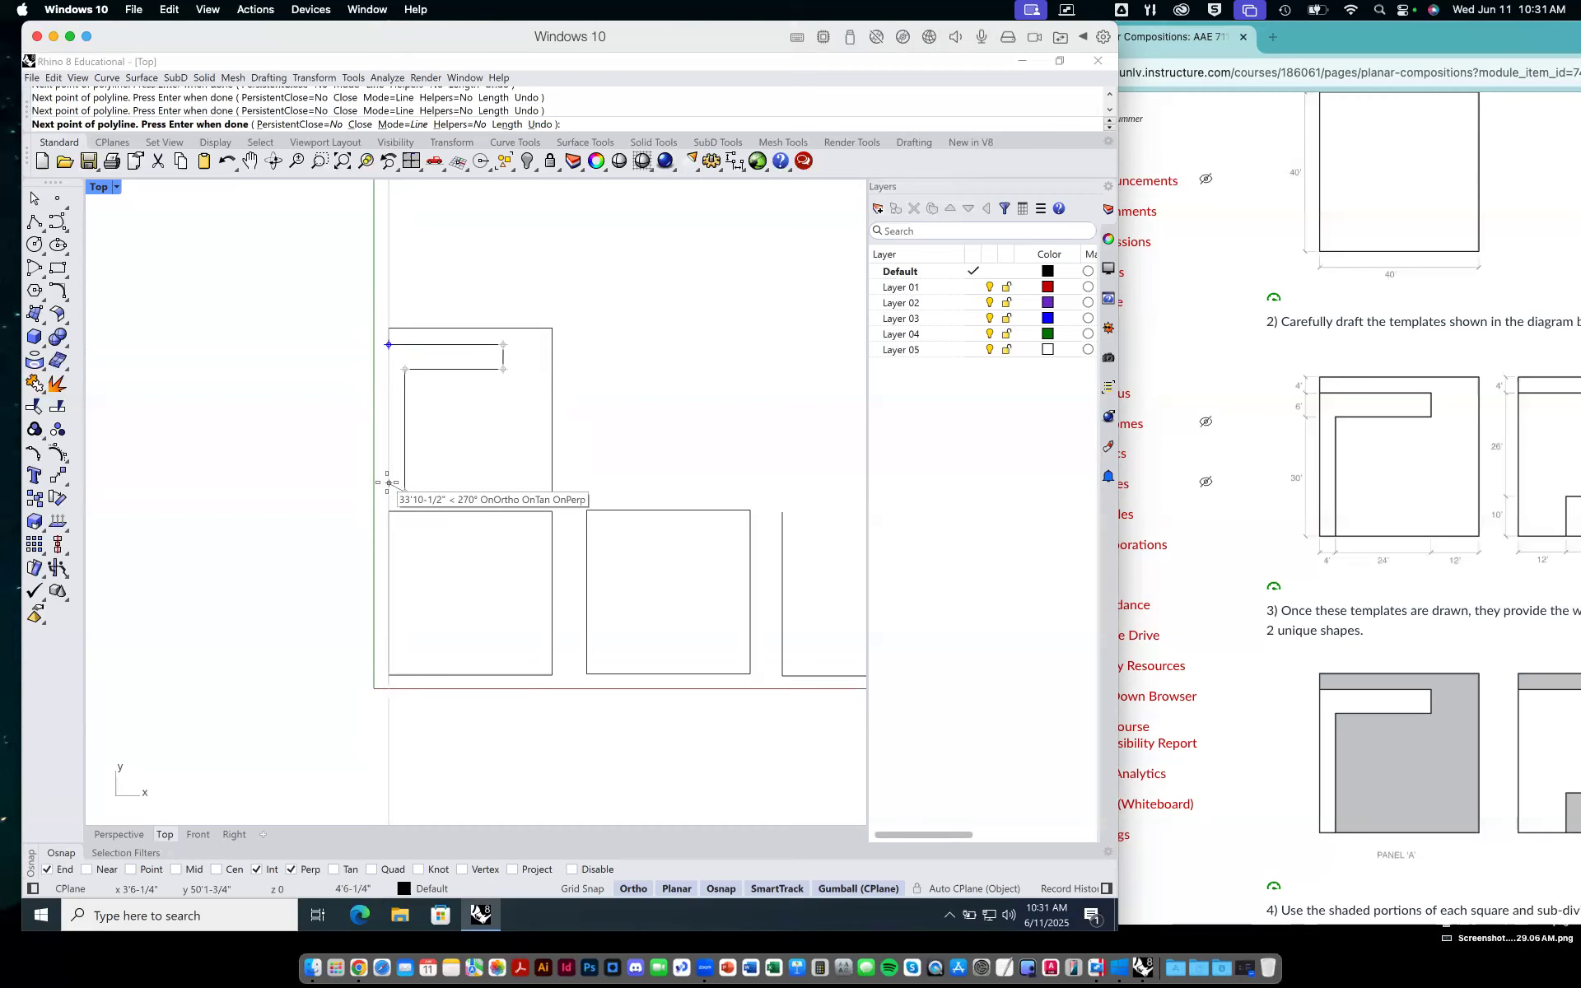
Extend the polyline left to a point directly below its start and close the hooked piece.
left_click(389, 492)
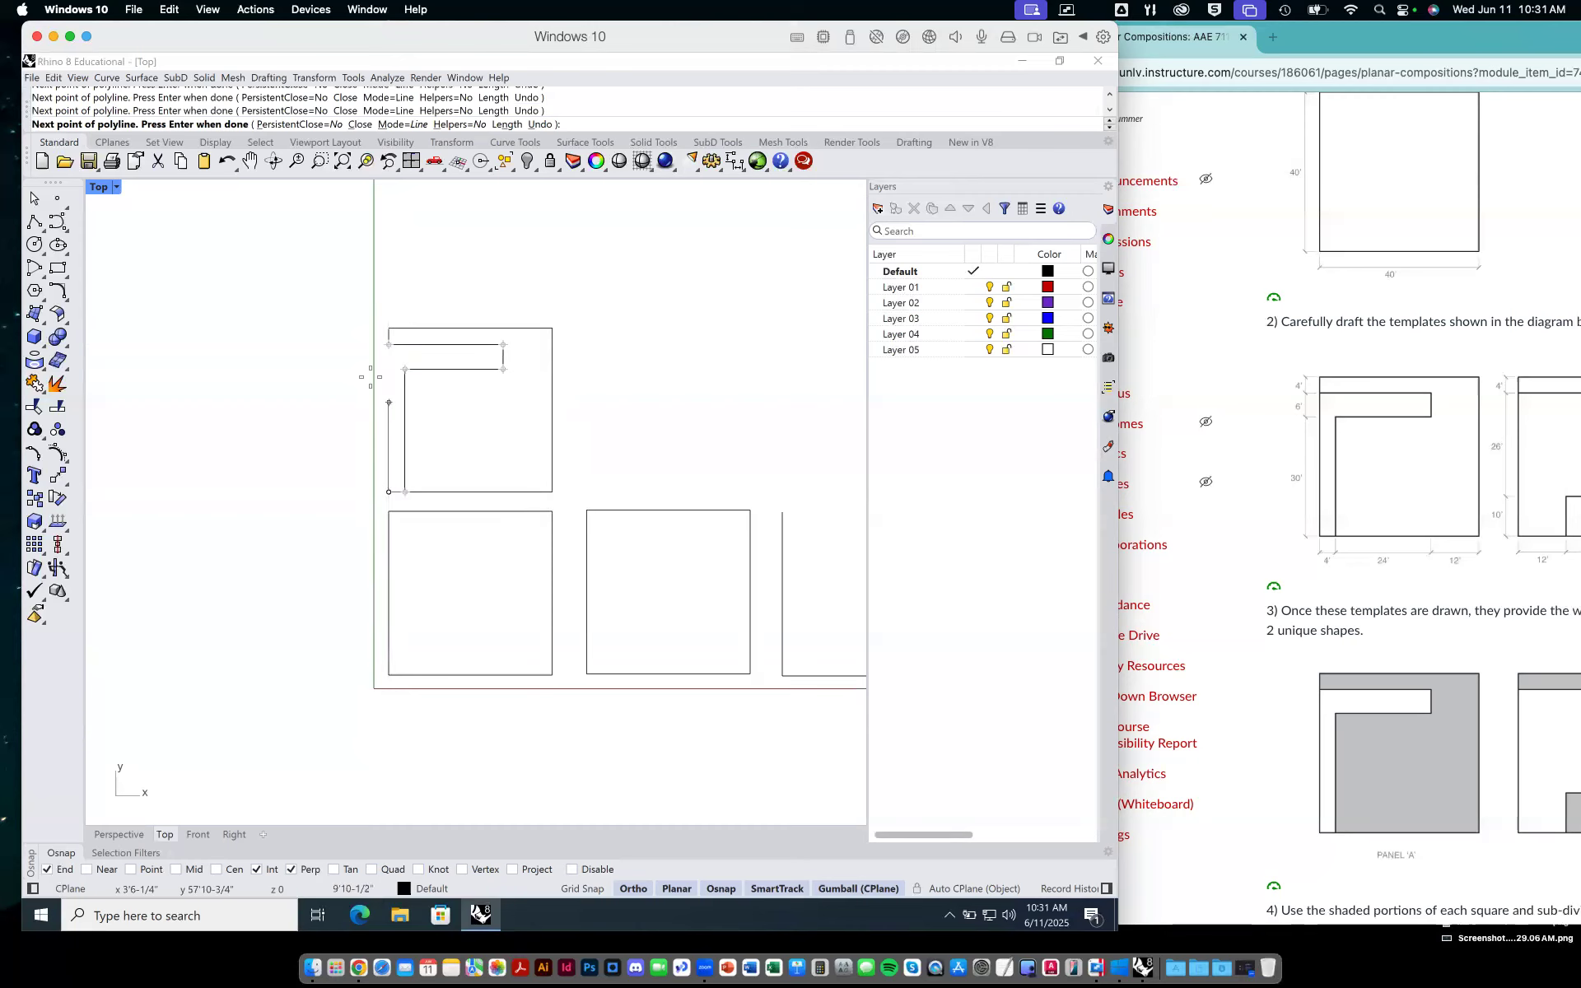
type("c")
key("Return")
Move the closed hooked piece straight up above the first template outline.
left_click_drag(389, 389, 451, 203)
right_click_drag(614, 357, 614, 462)
left_click_drag(446, 317, 446, 277)
left_click(631, 321)
right_click_drag(672, 479, 575, 487)
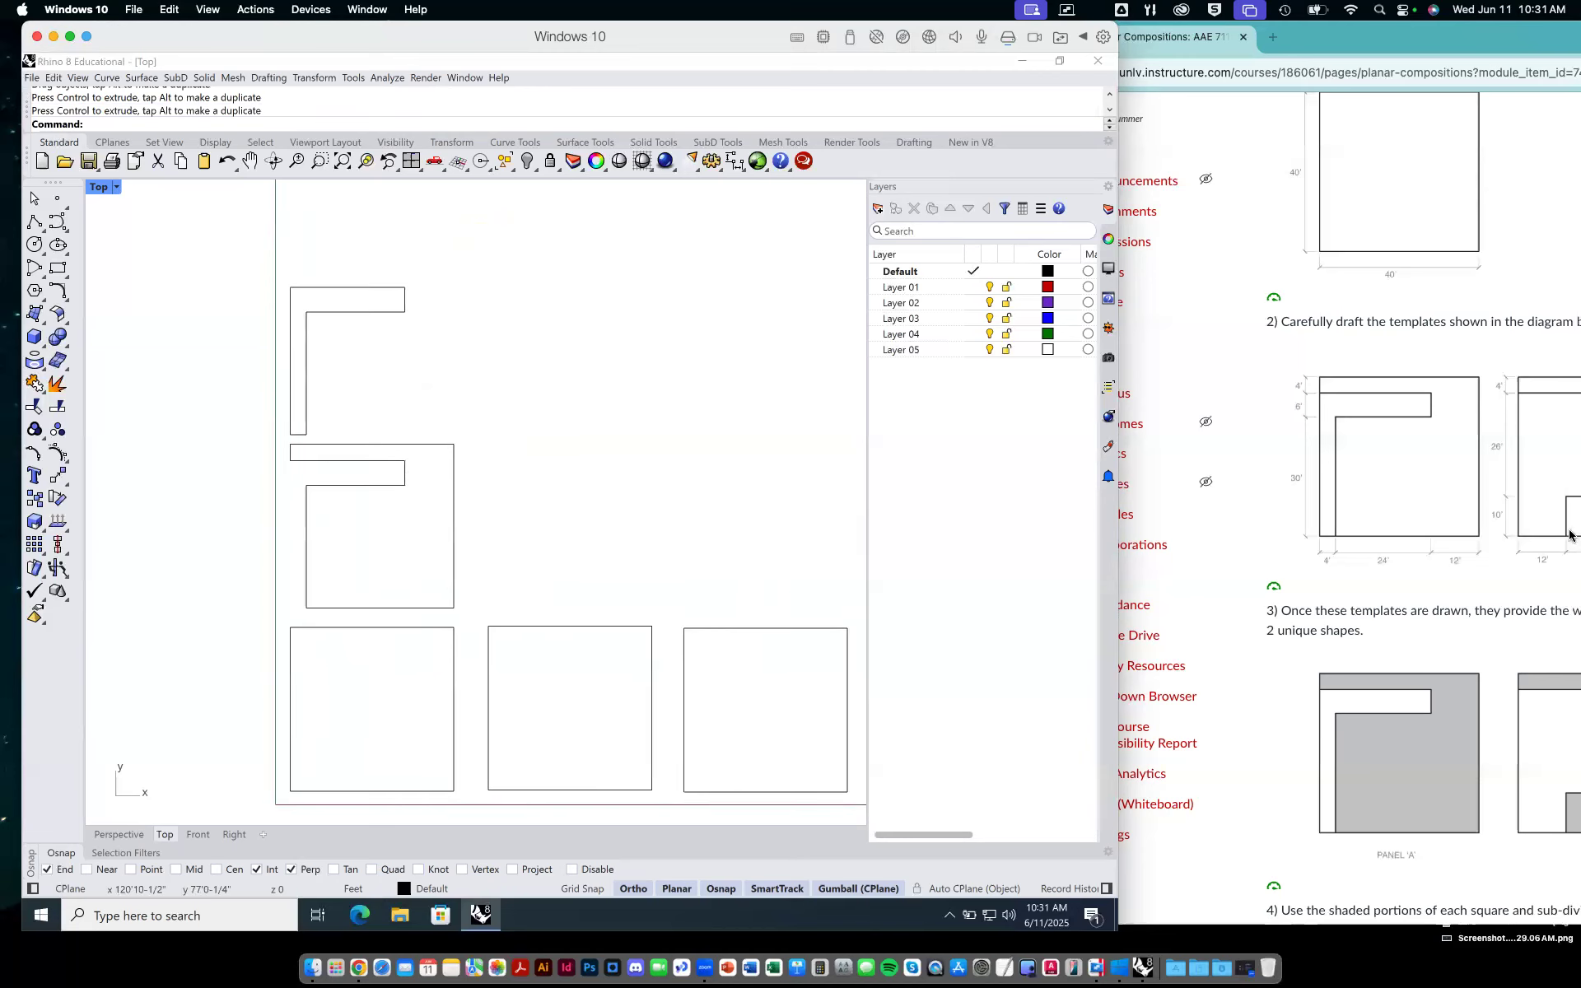
Start a polyline at the second square's upper-left corner, running 4 ft down its edge and 32 ft to the right.
left_click_drag(1508, 35, 1295, 35)
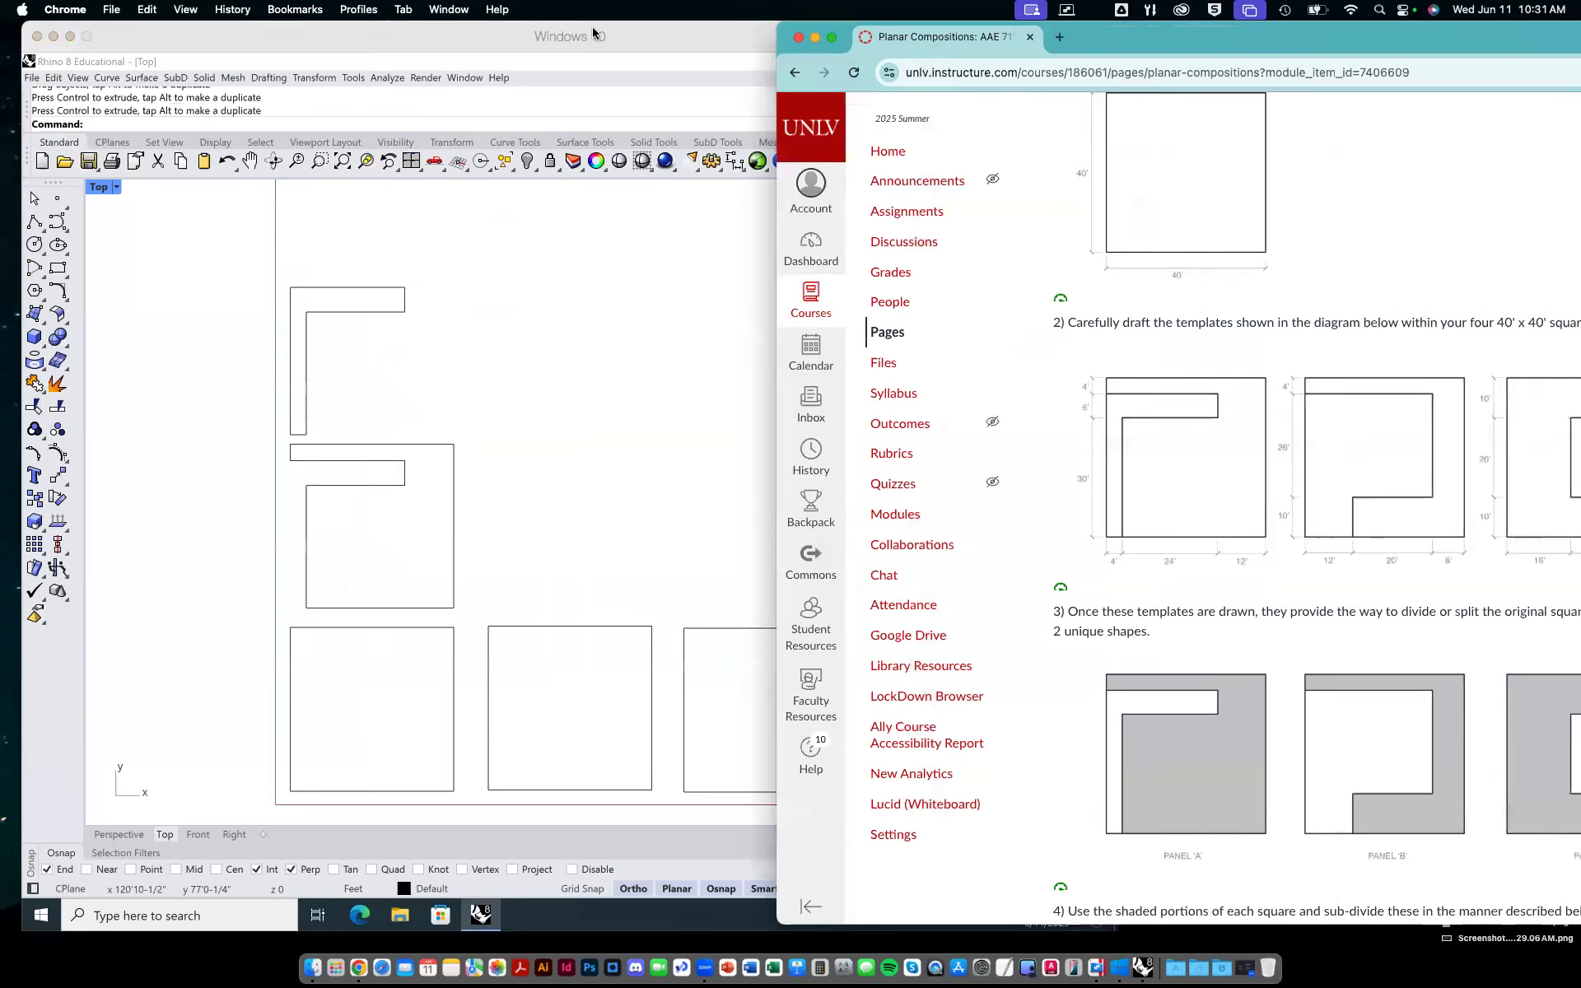
left_click(302, 58)
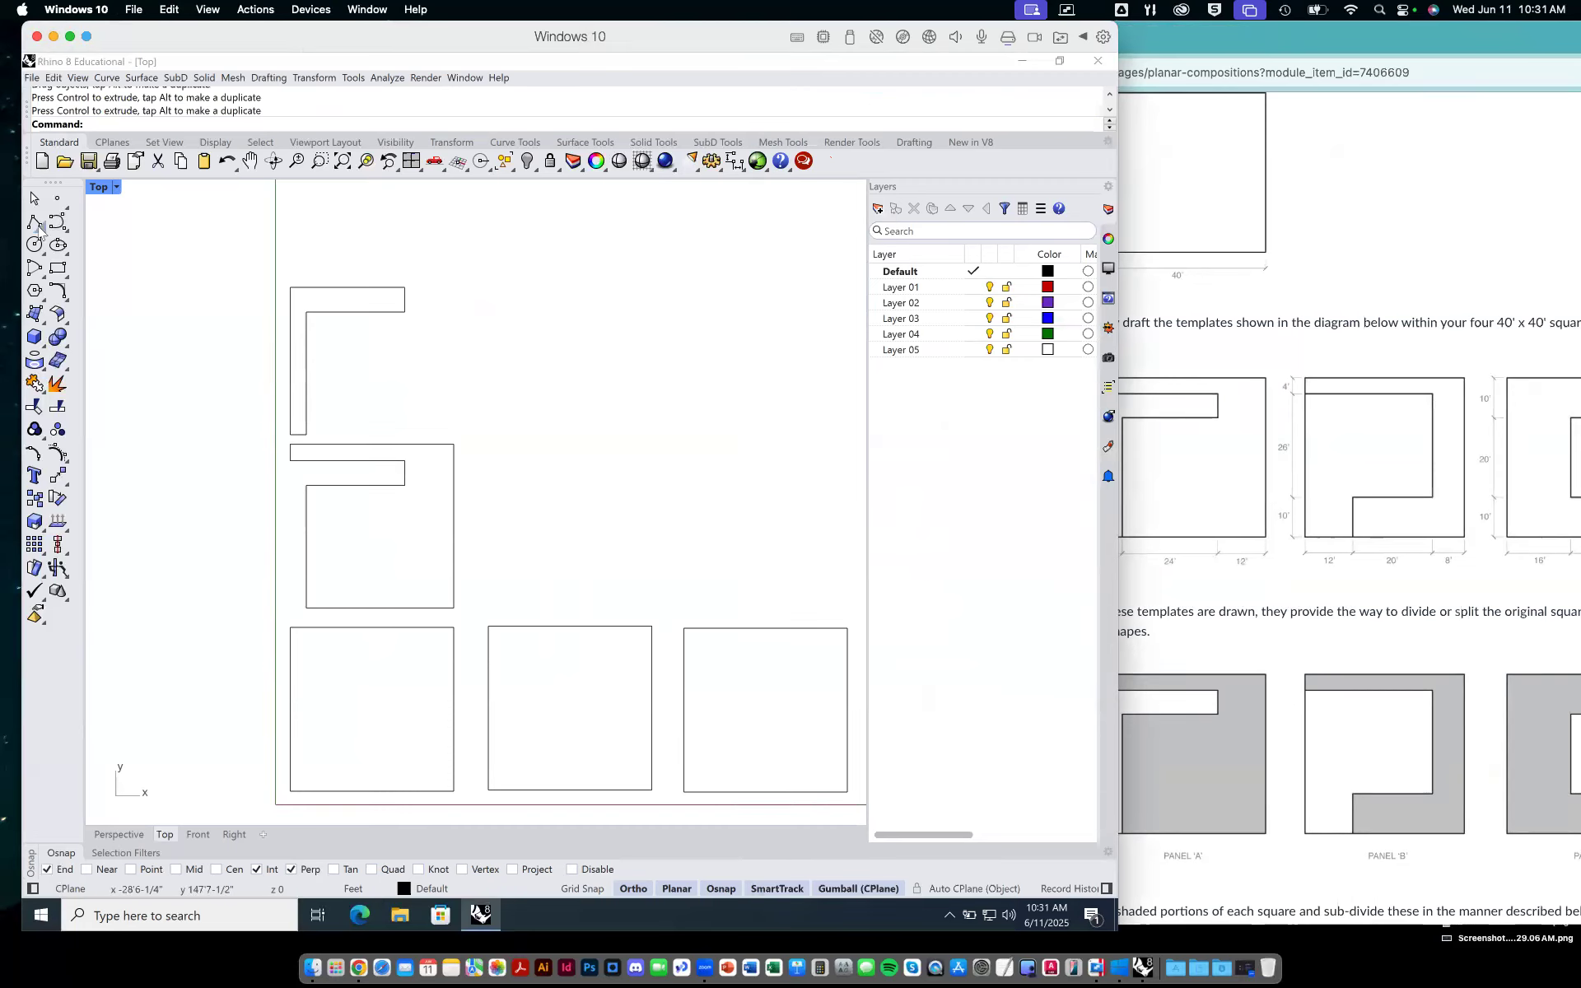
left_click(41, 228)
left_click(32, 224)
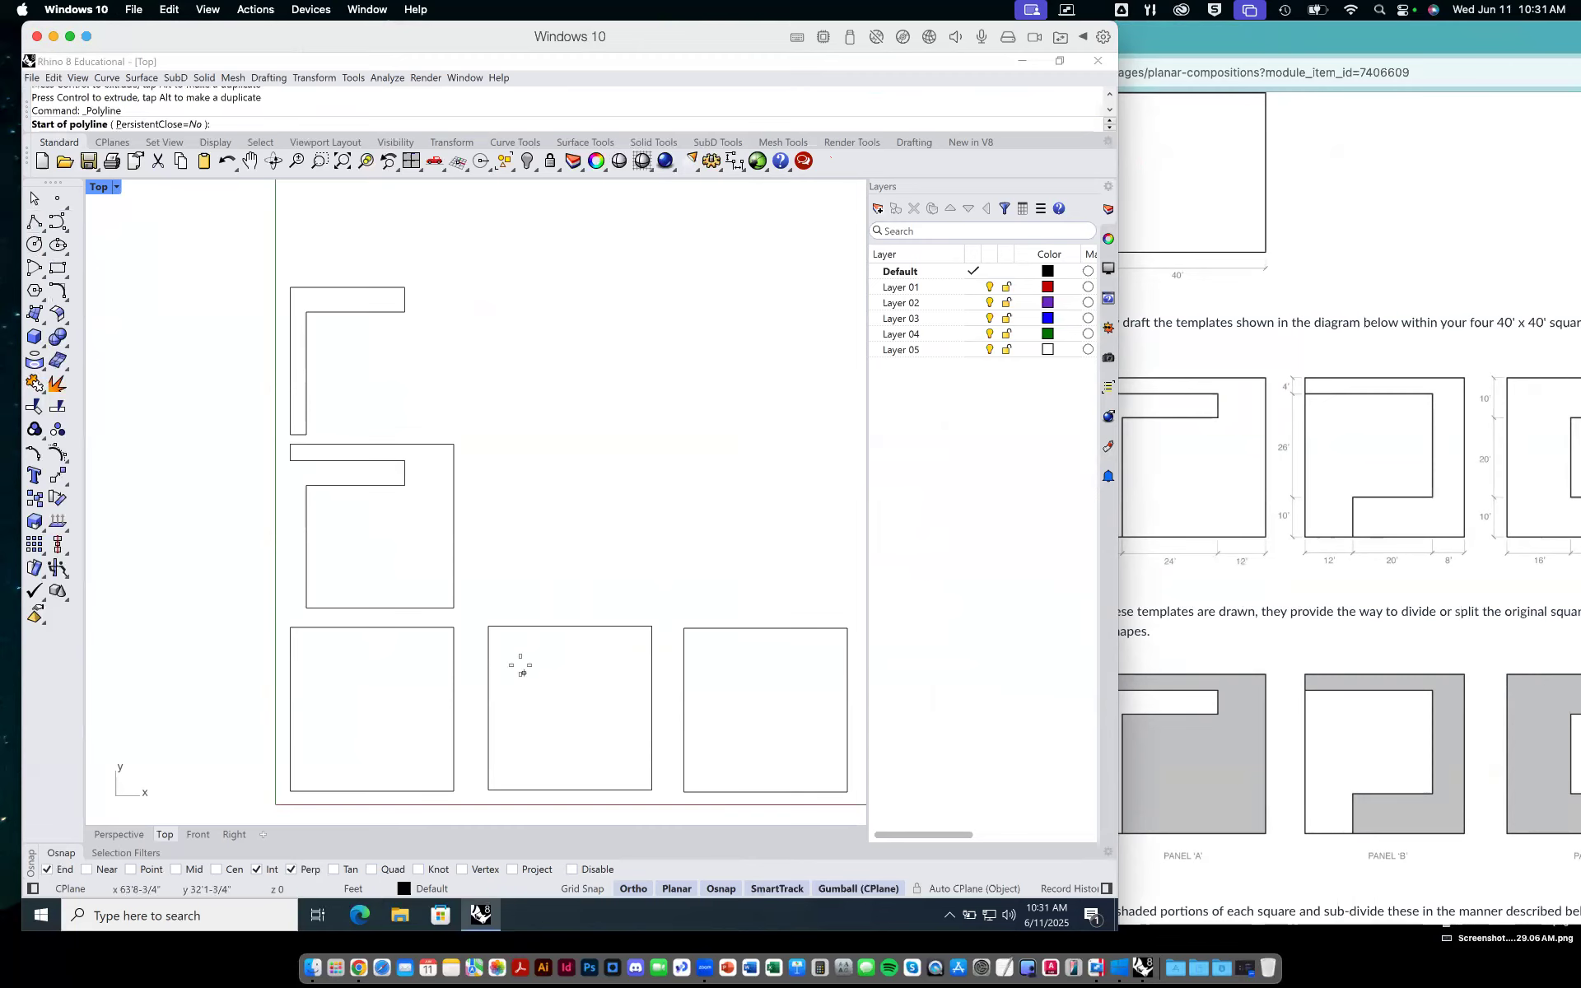
left_click(489, 626)
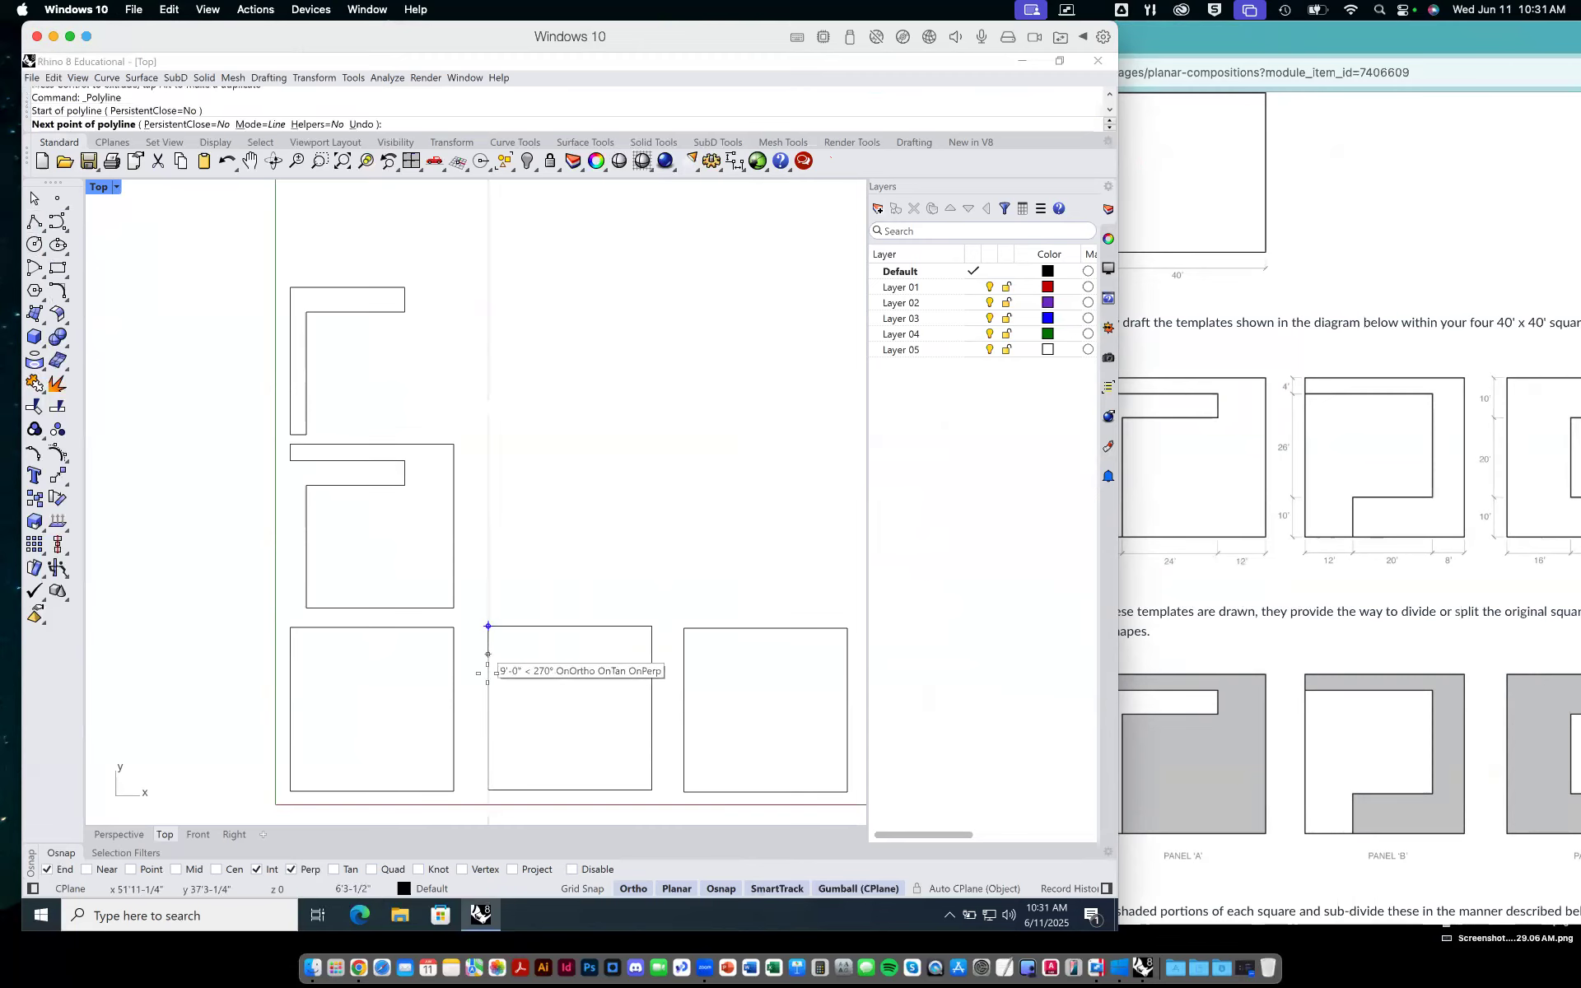
type("4")
key("Return")
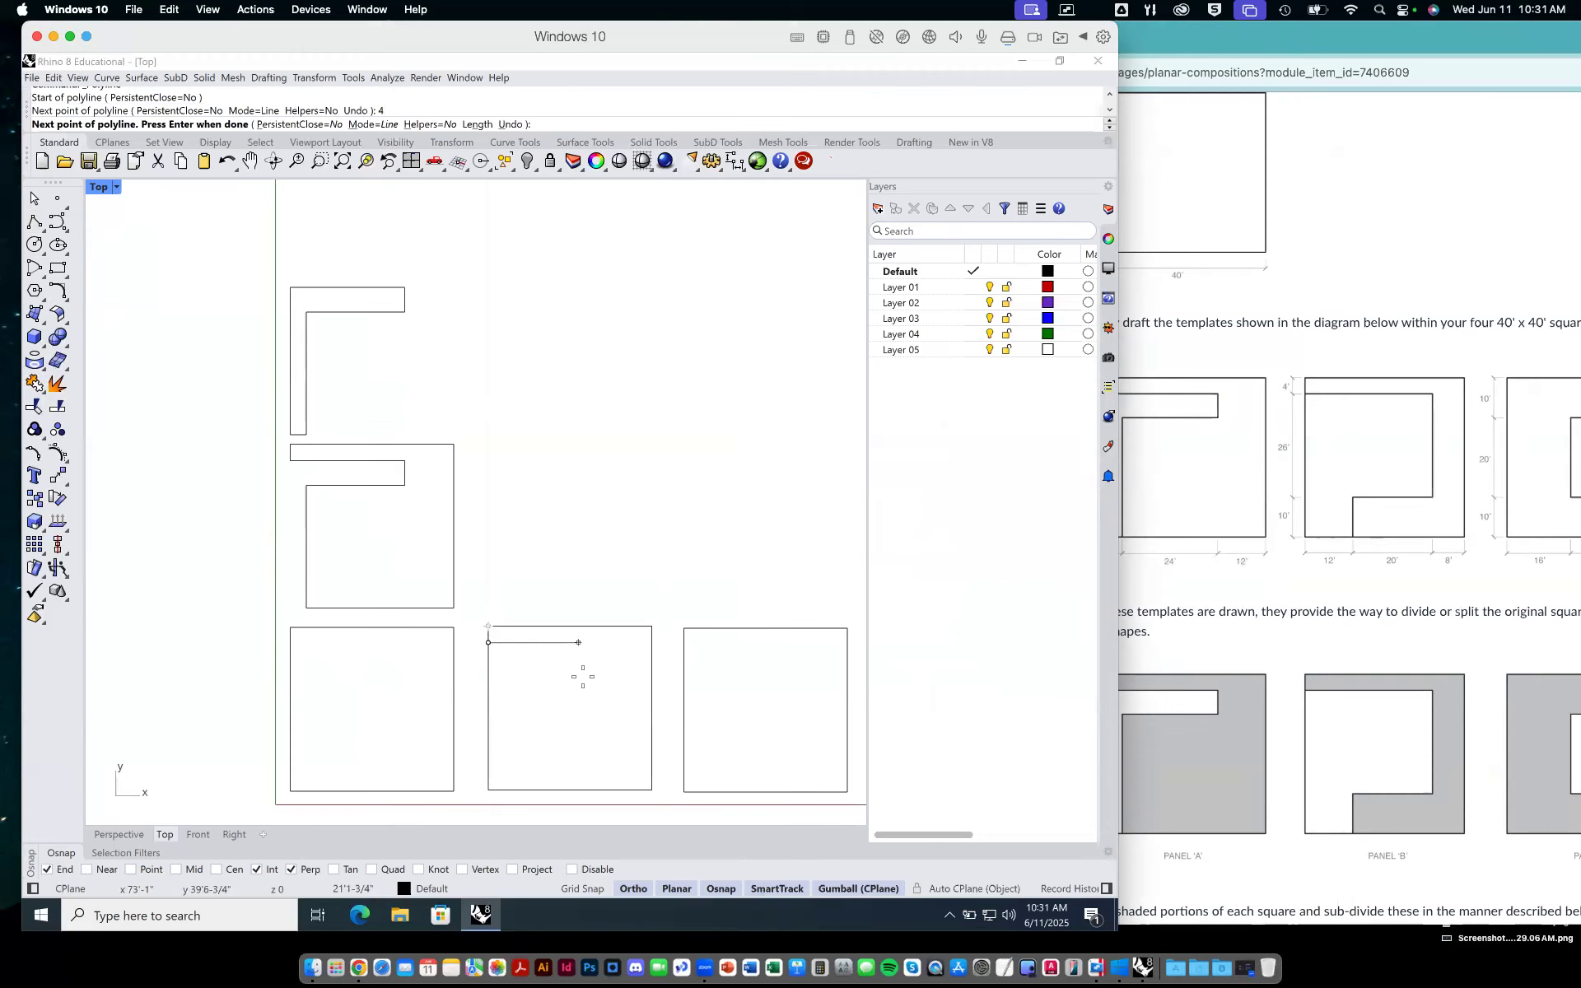
type("32")
key("Return")
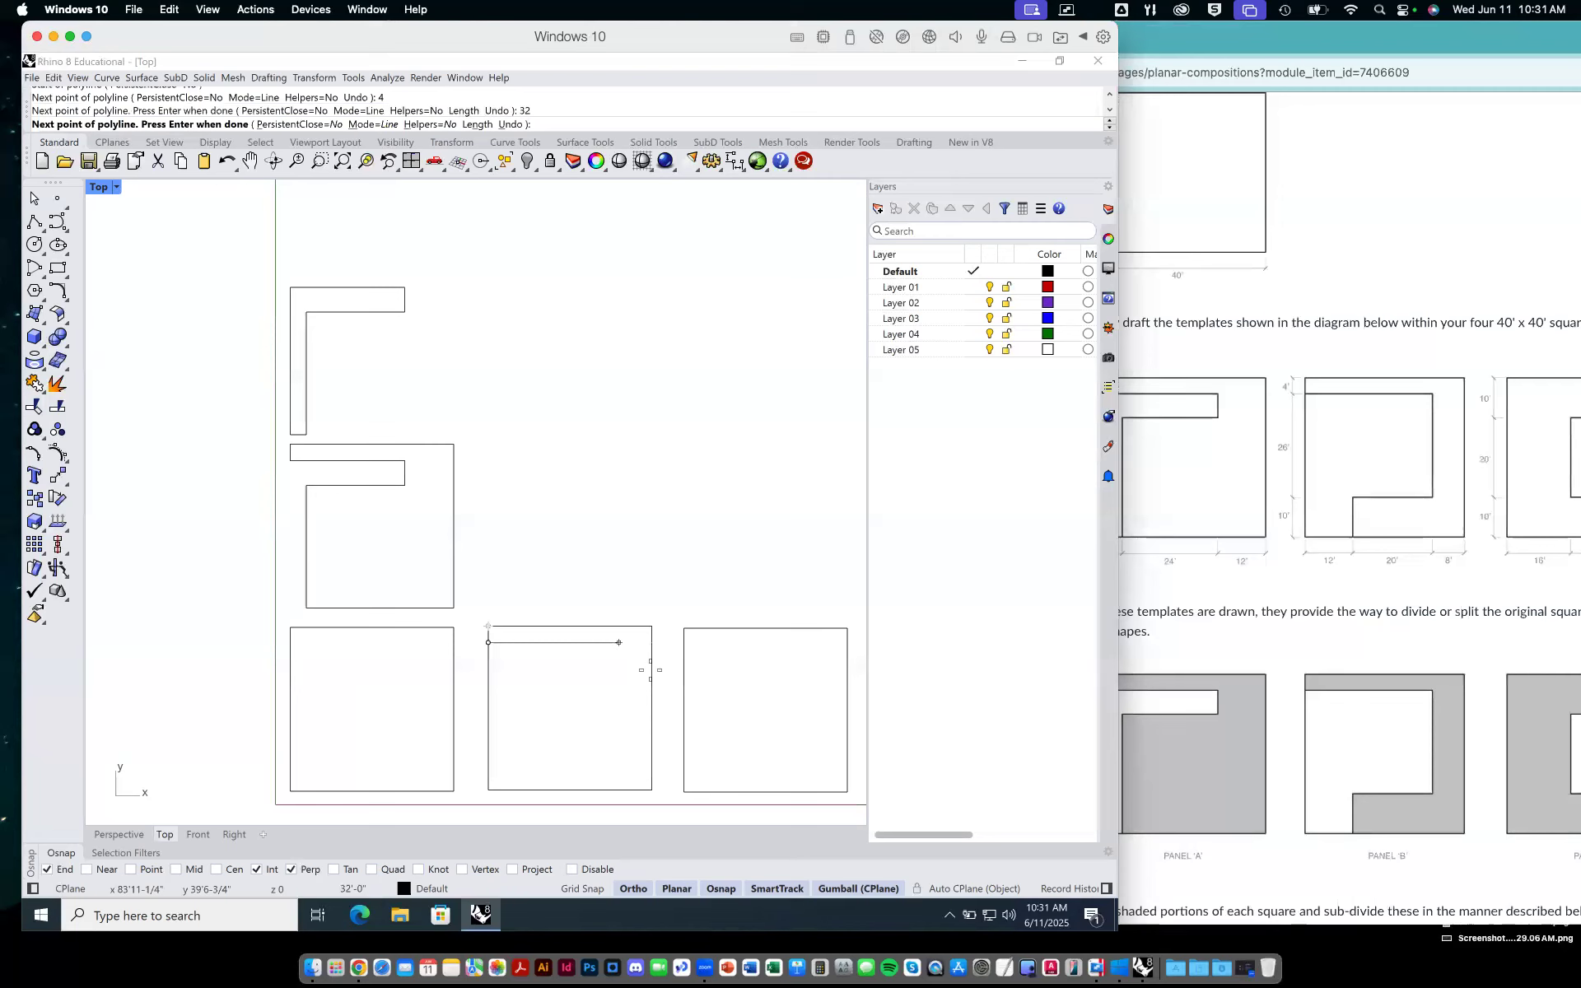
left_click(630, 669)
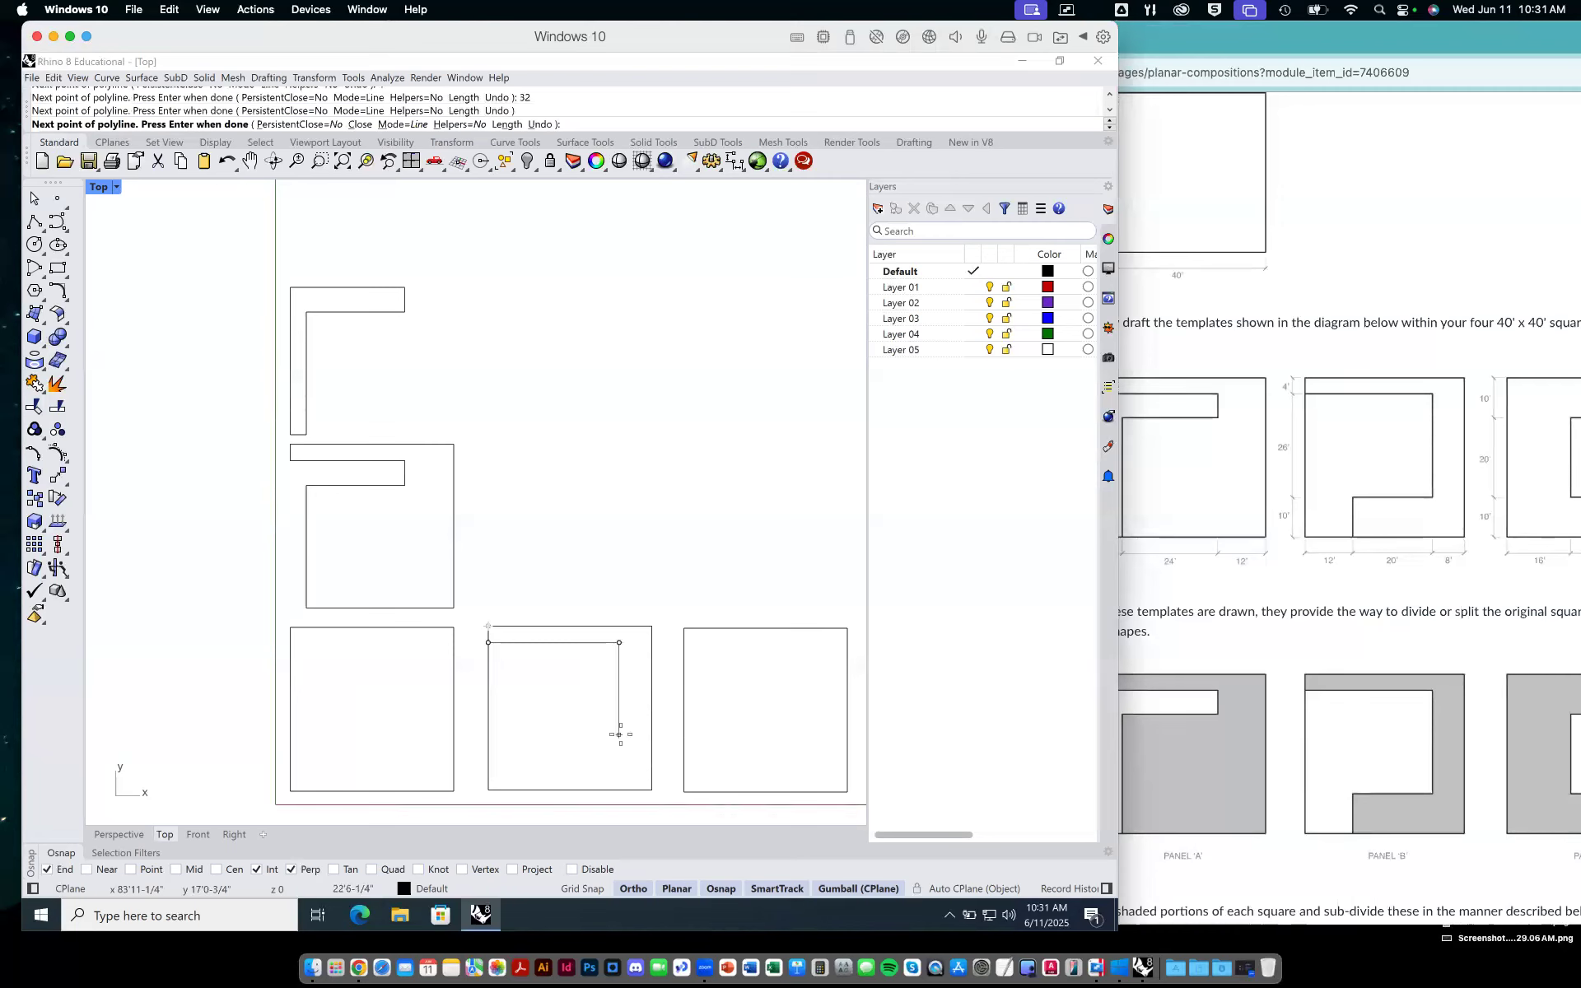
Extend the polyline 26 ft down and 20 ft to the left inside the second square.
type("26")
key("Return")
left_click(619, 747)
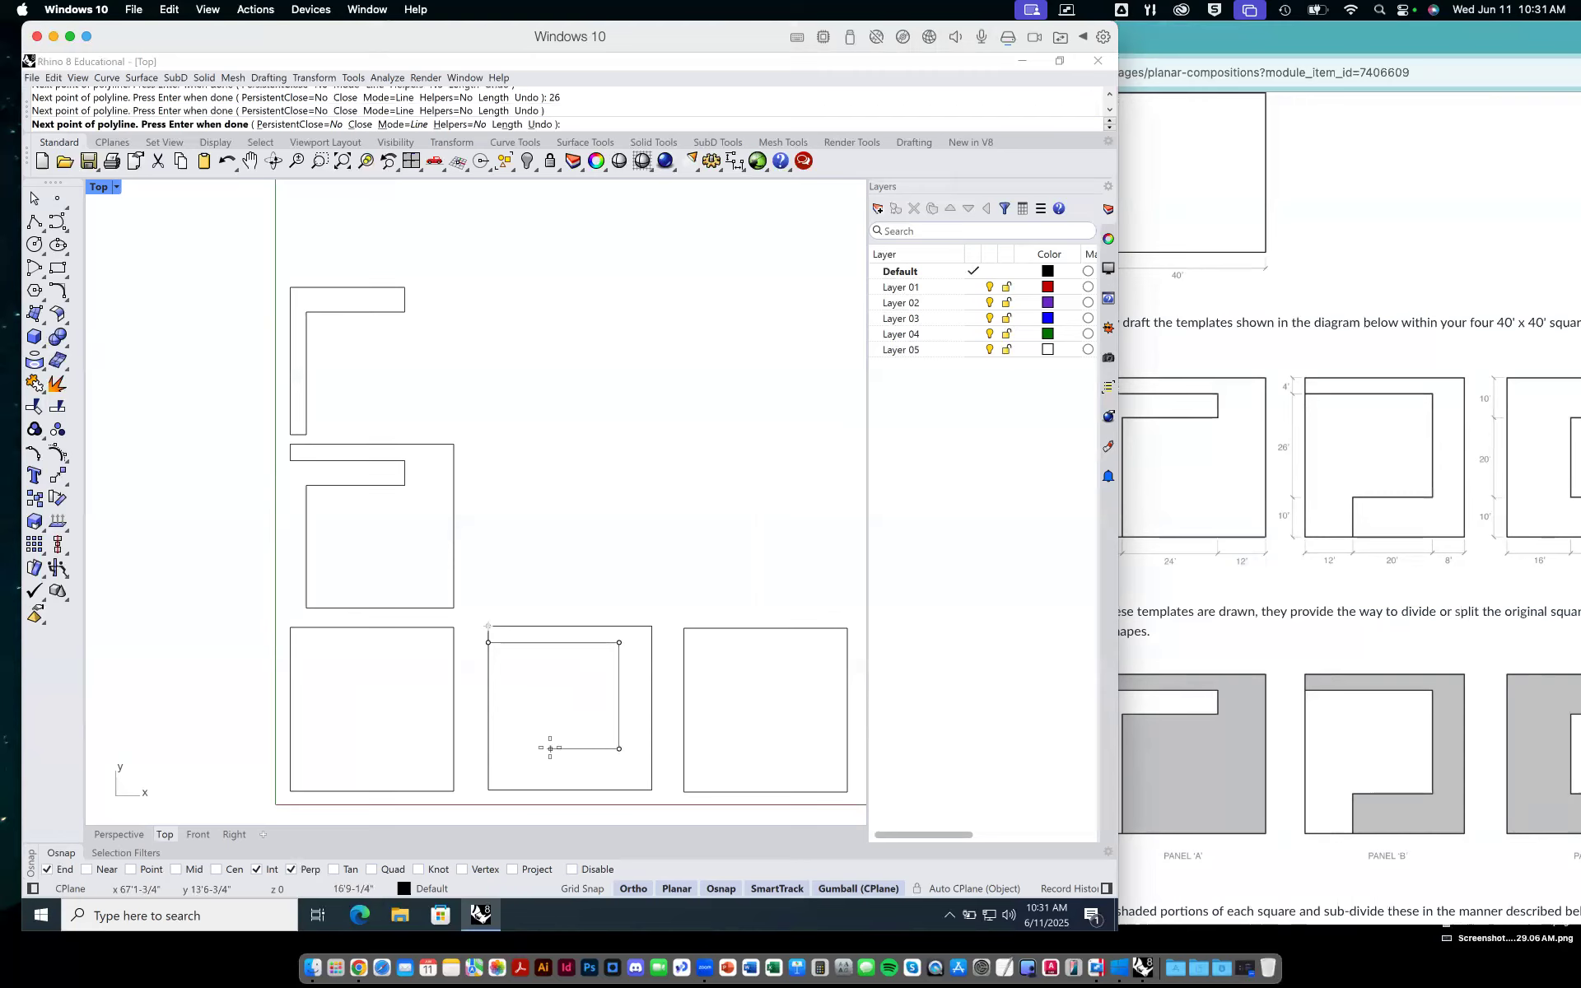
type("20")
key("Return")
left_click(537, 748)
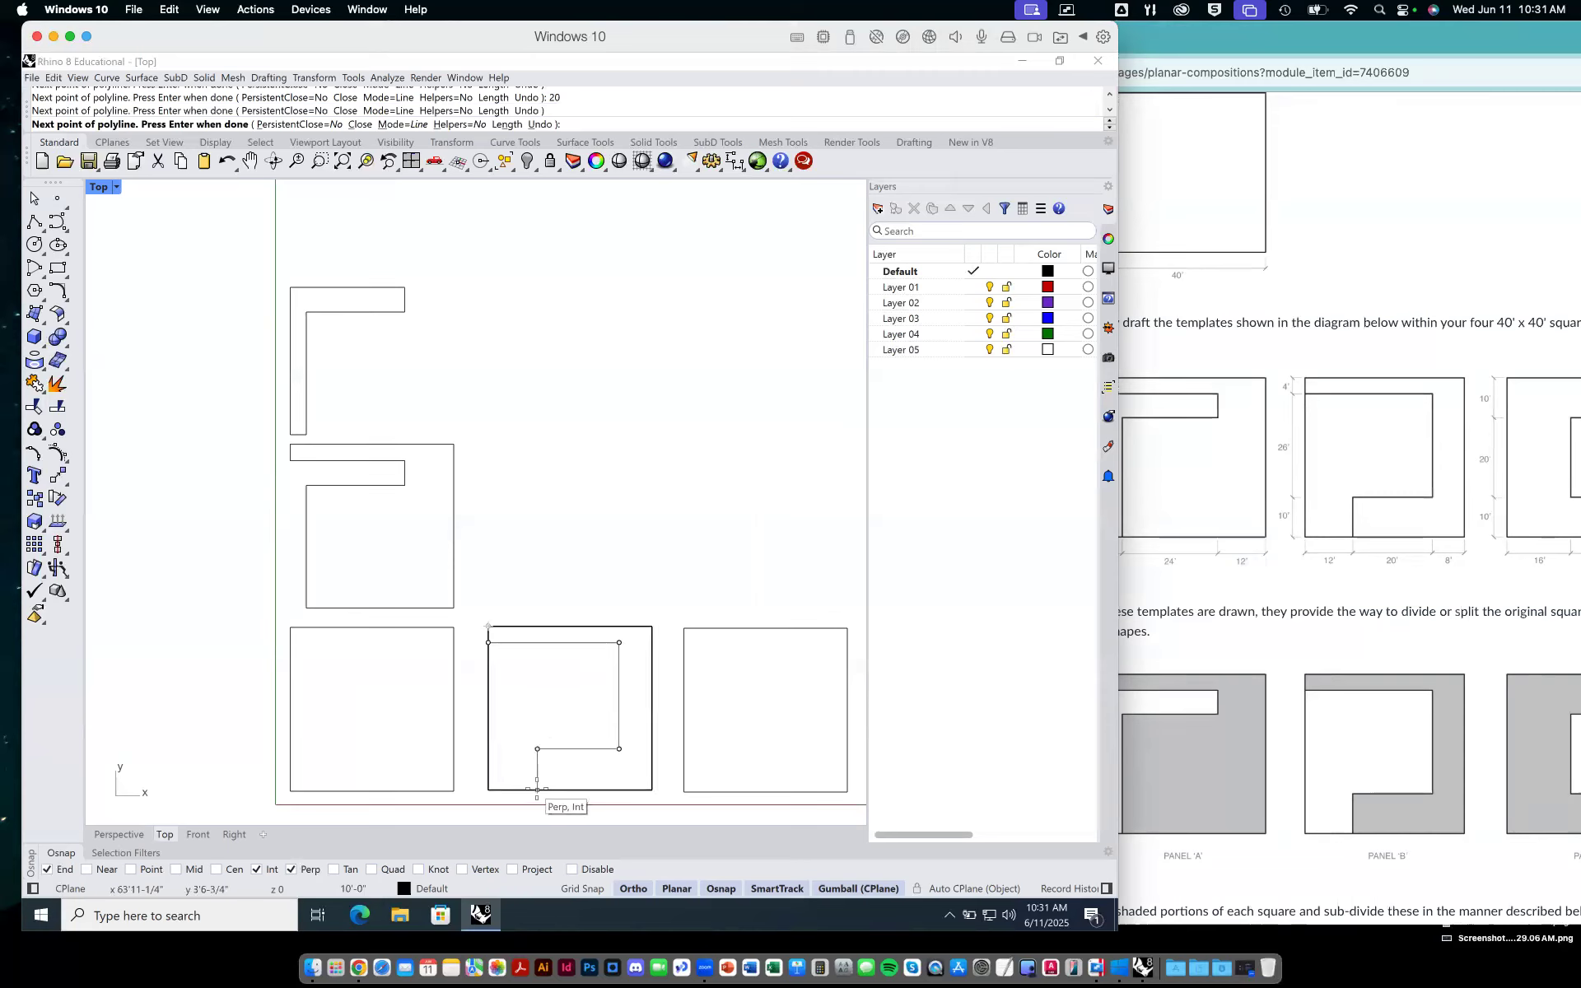
left_click(537, 790)
left_click(488, 791)
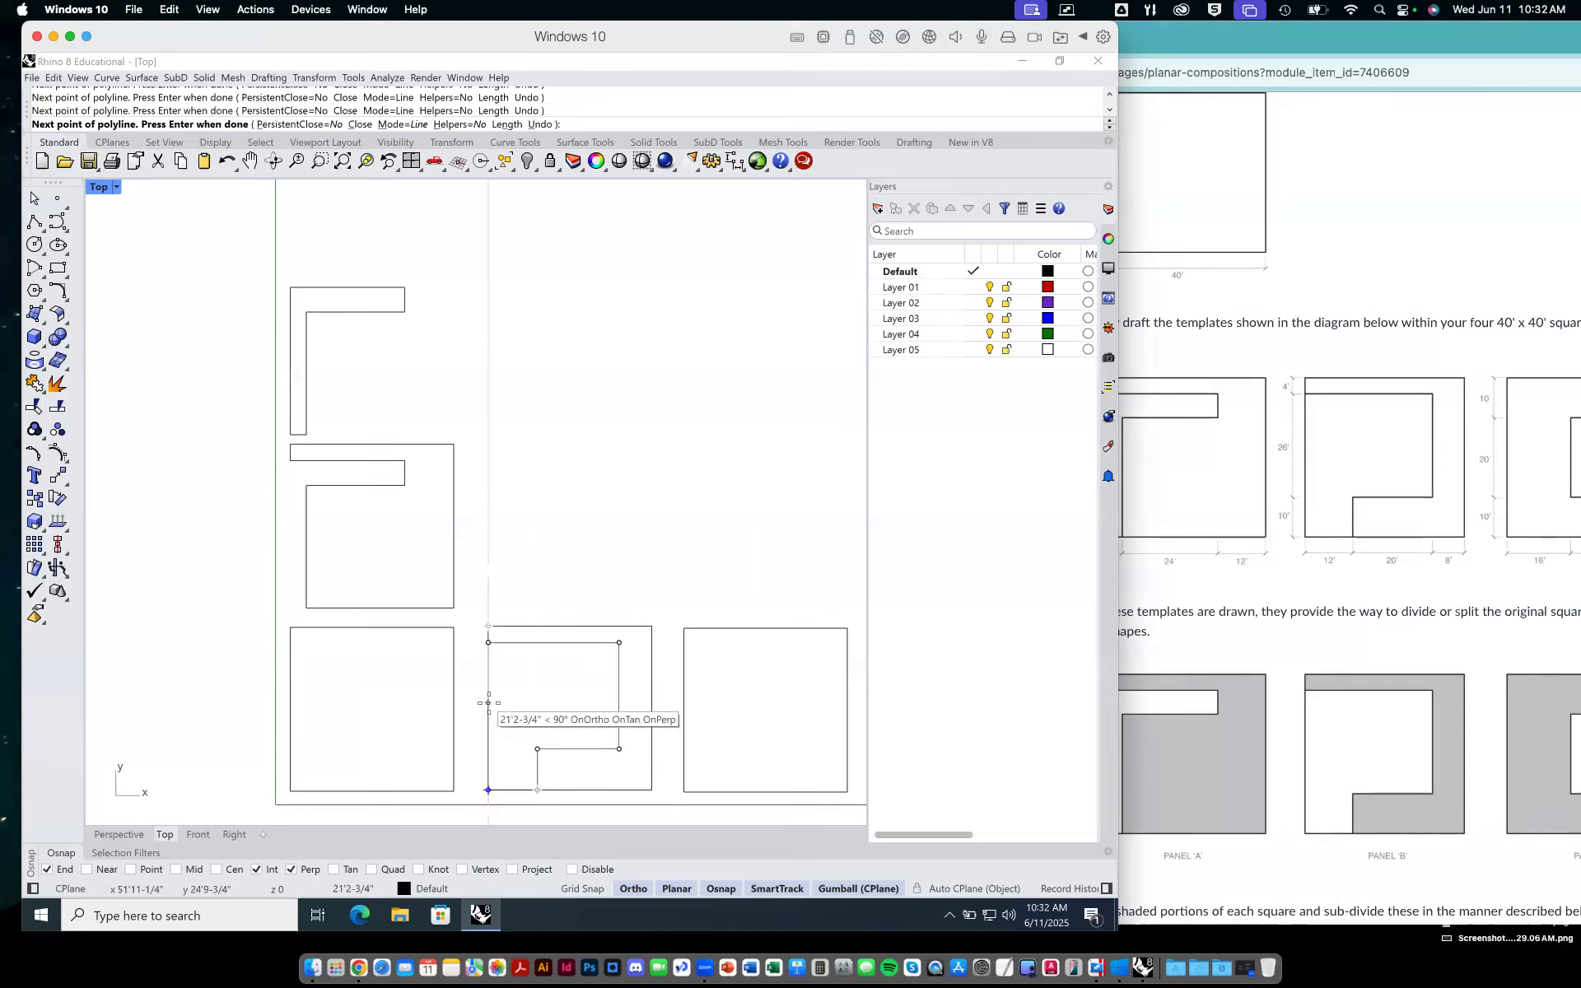
key("ctrl+z")
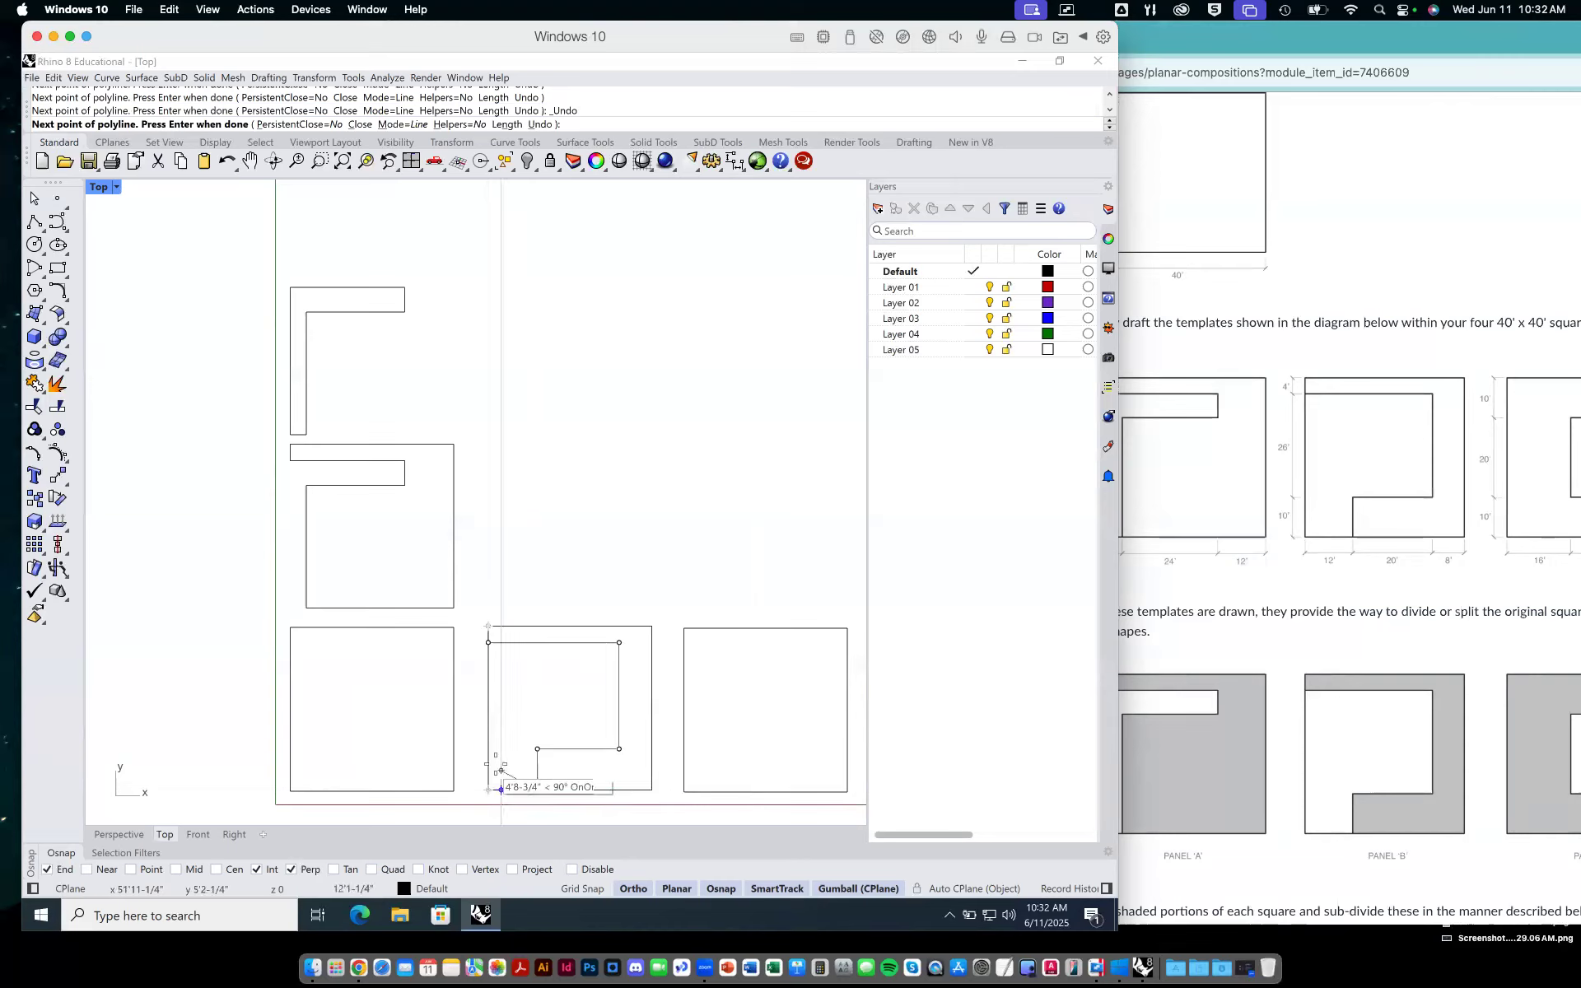
key("ctrl+z")
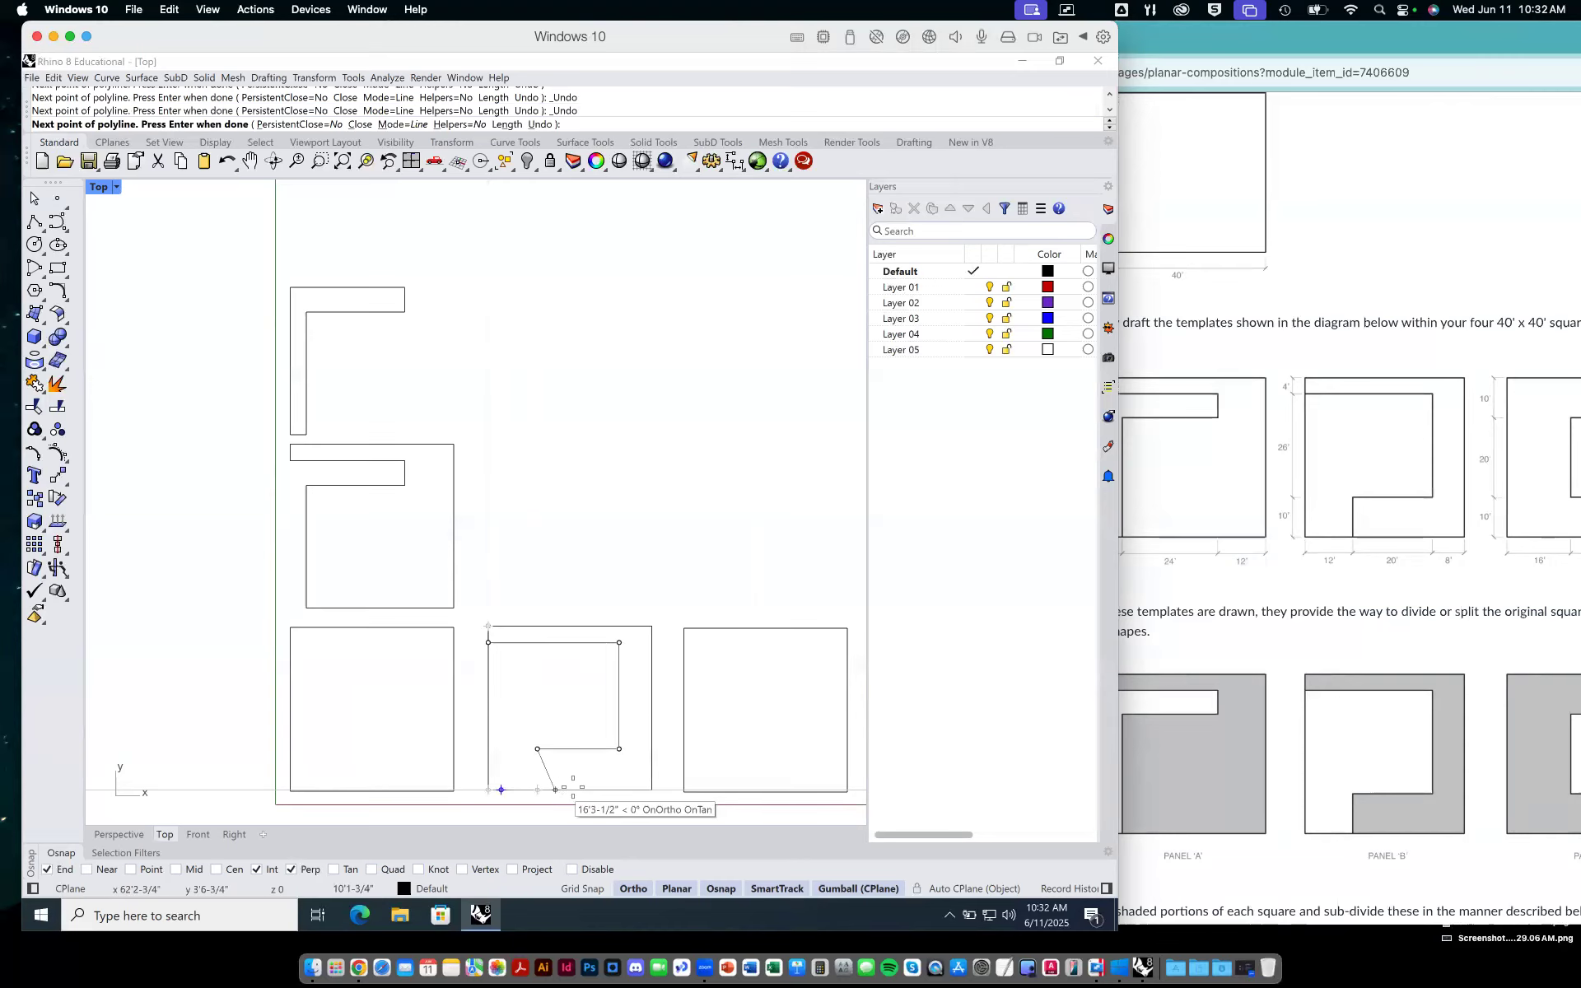
Continue the polyline down to the second square's bottom edge, around its lower-right and upper-right corners, and close the outline.
left_click(537, 790)
left_click(653, 790)
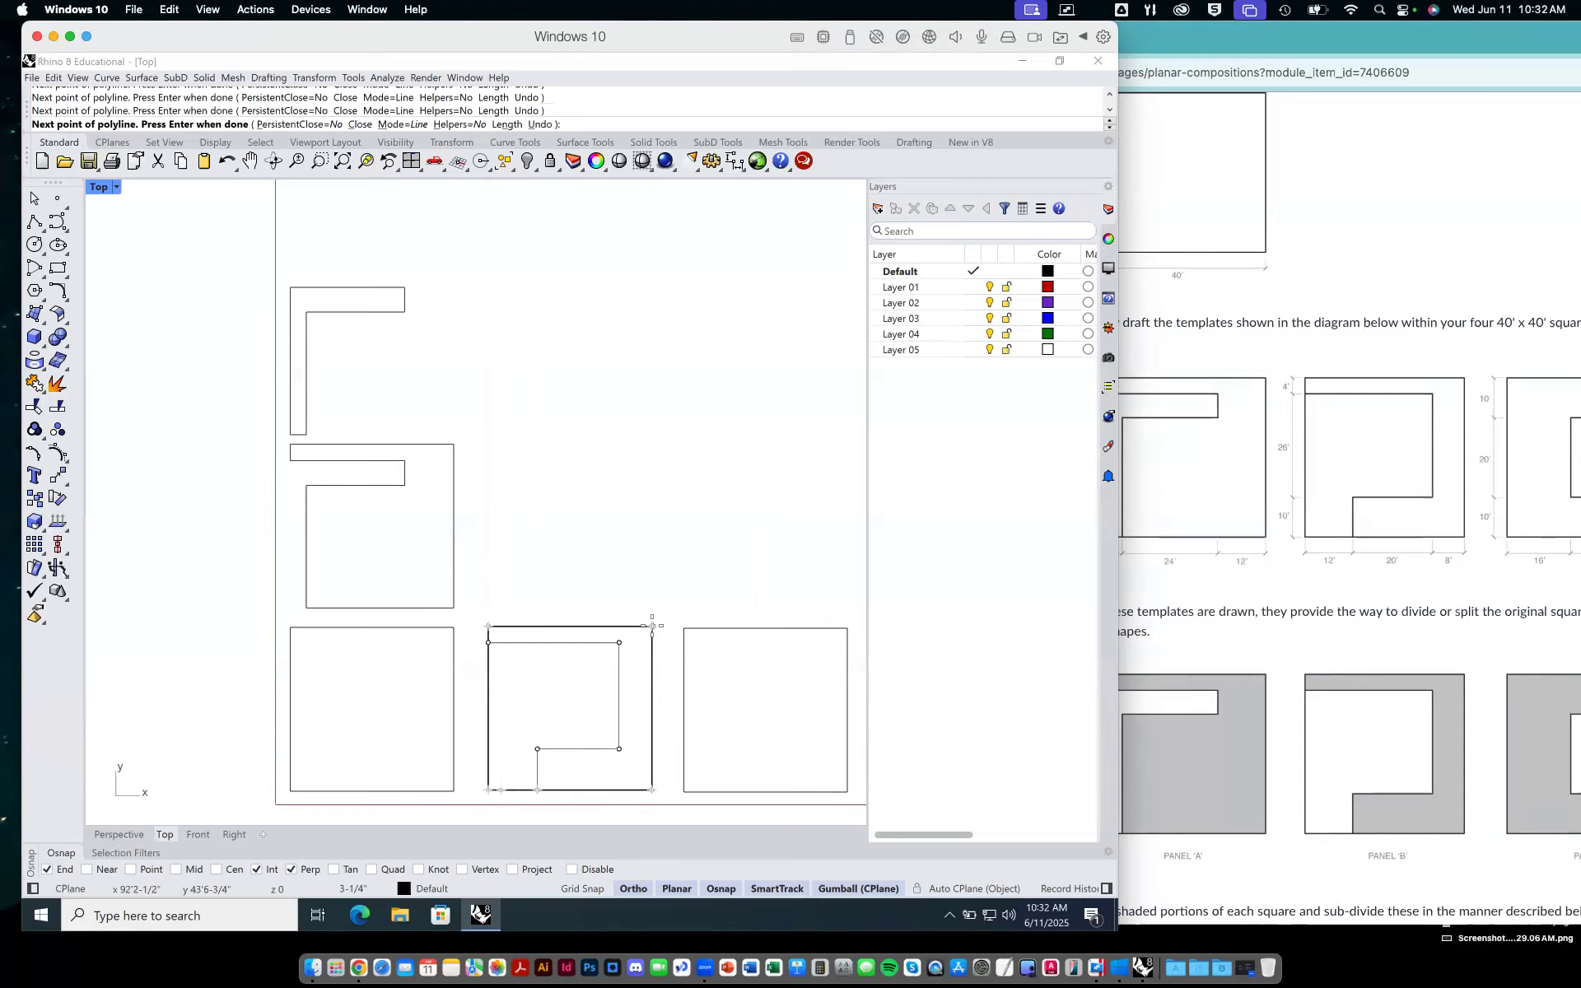
type("c")
key("Return")
Move the closed panel B outline straight up, clear of the second square.
left_click(619, 668)
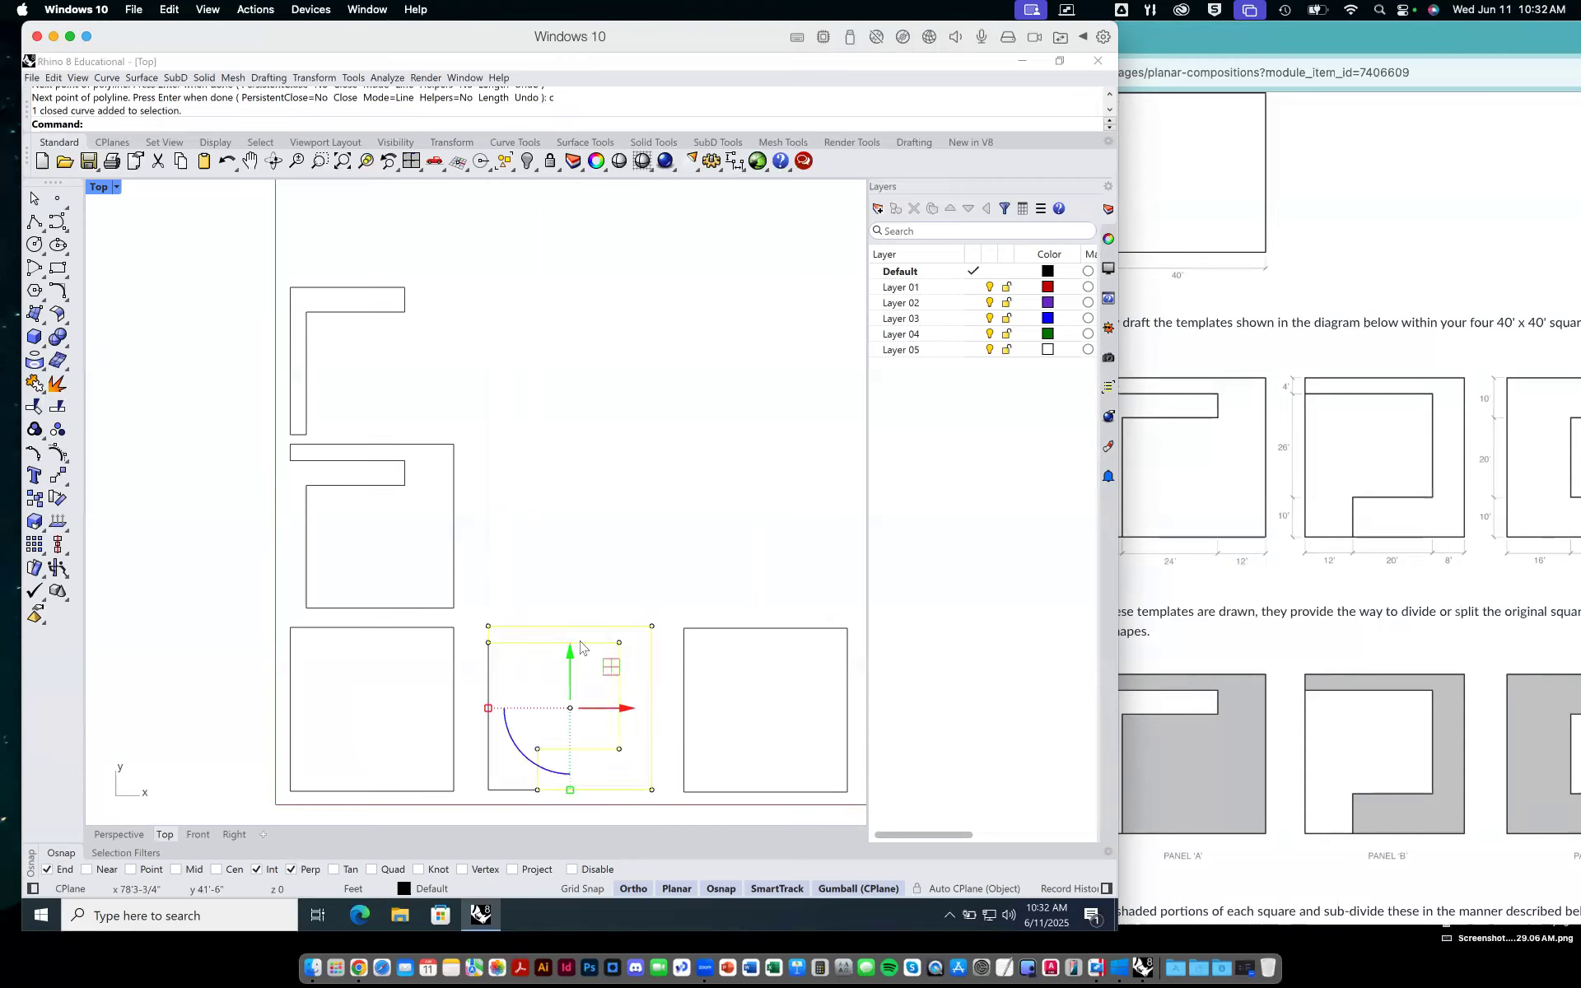
left_click_drag(570, 651, 571, 458)
left_click(745, 461)
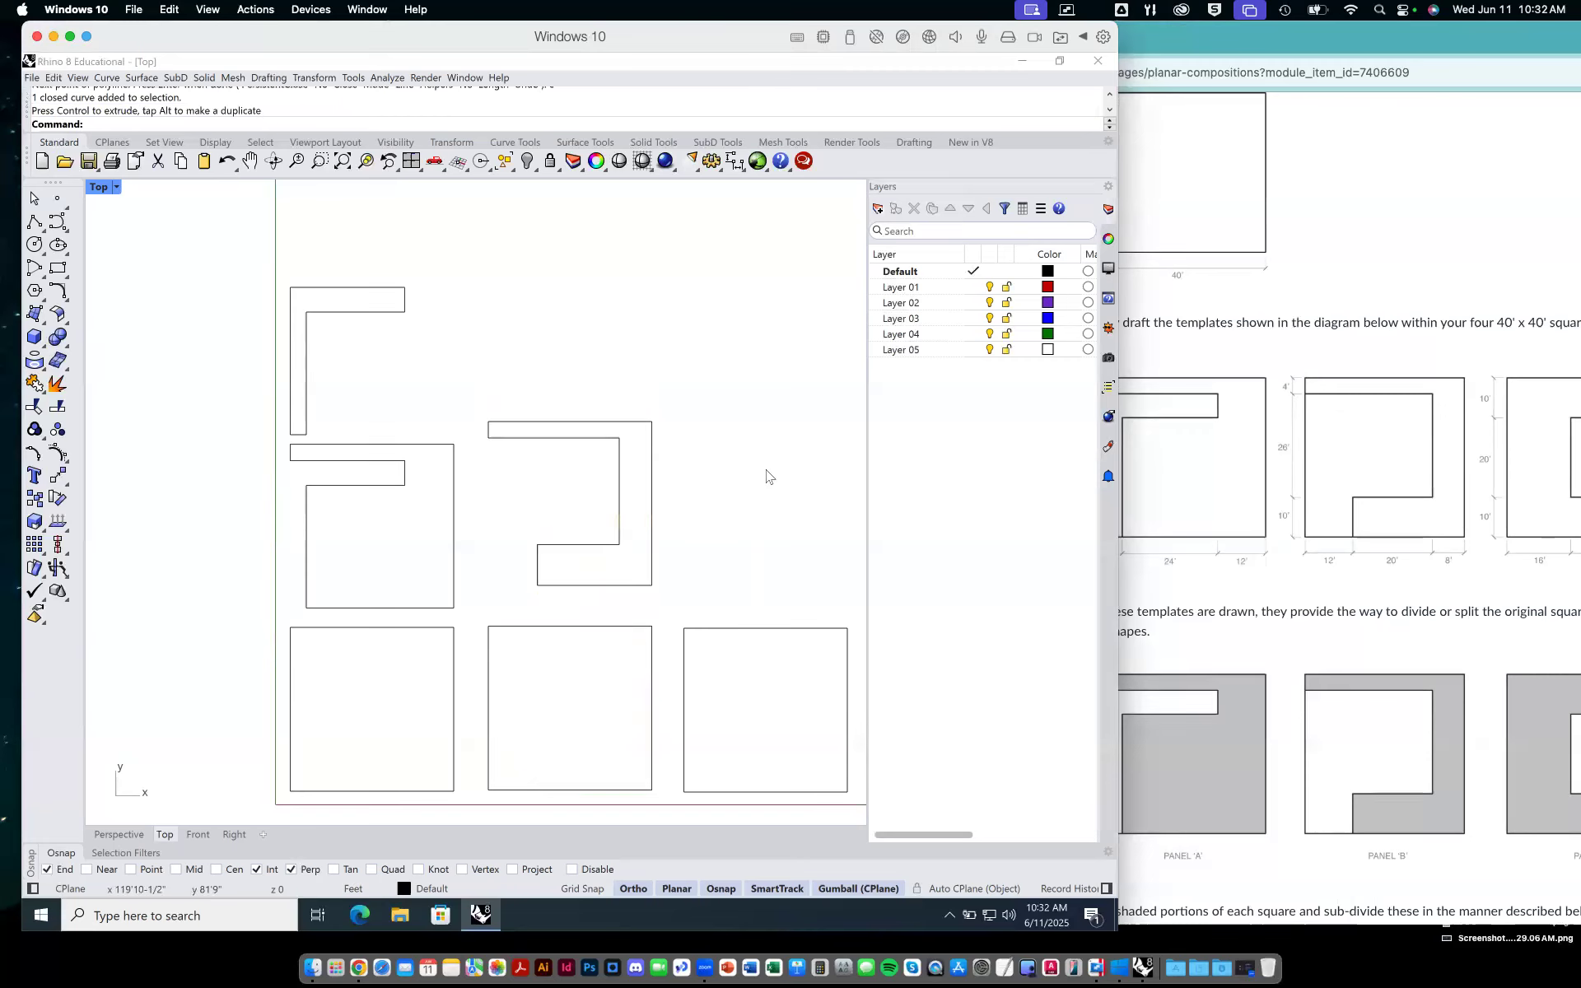
Trace a closed polyline along the moved panel B outline's inner corners and across to the point below its start.
left_click(34, 222)
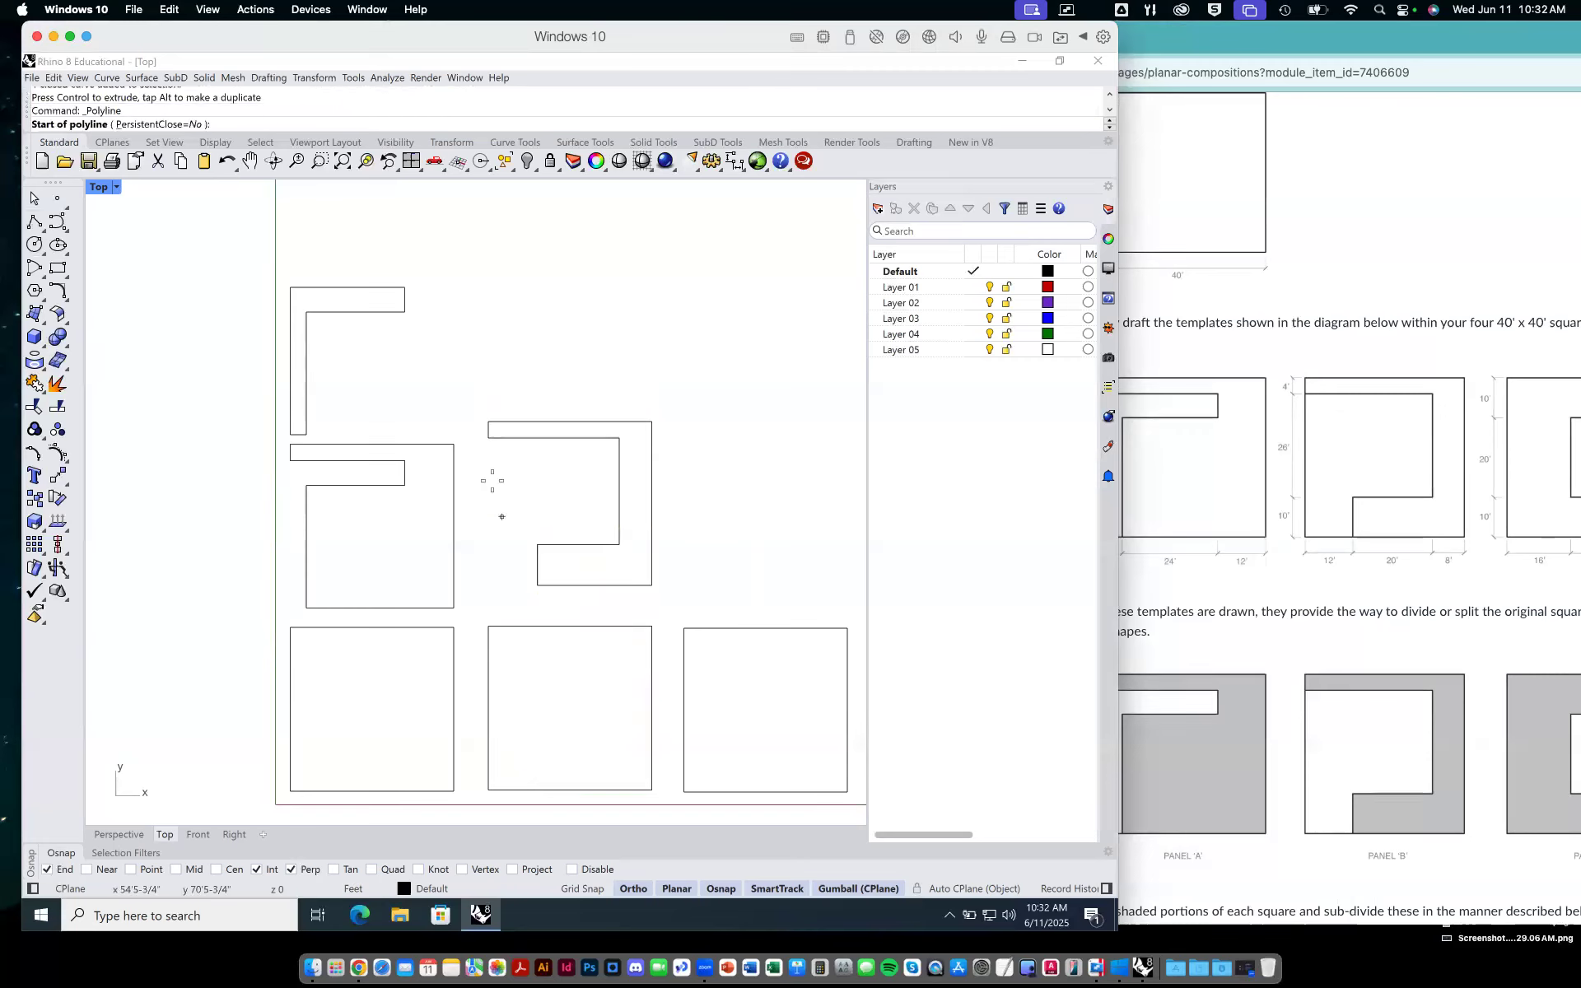
left_click(488, 438)
left_click(620, 438)
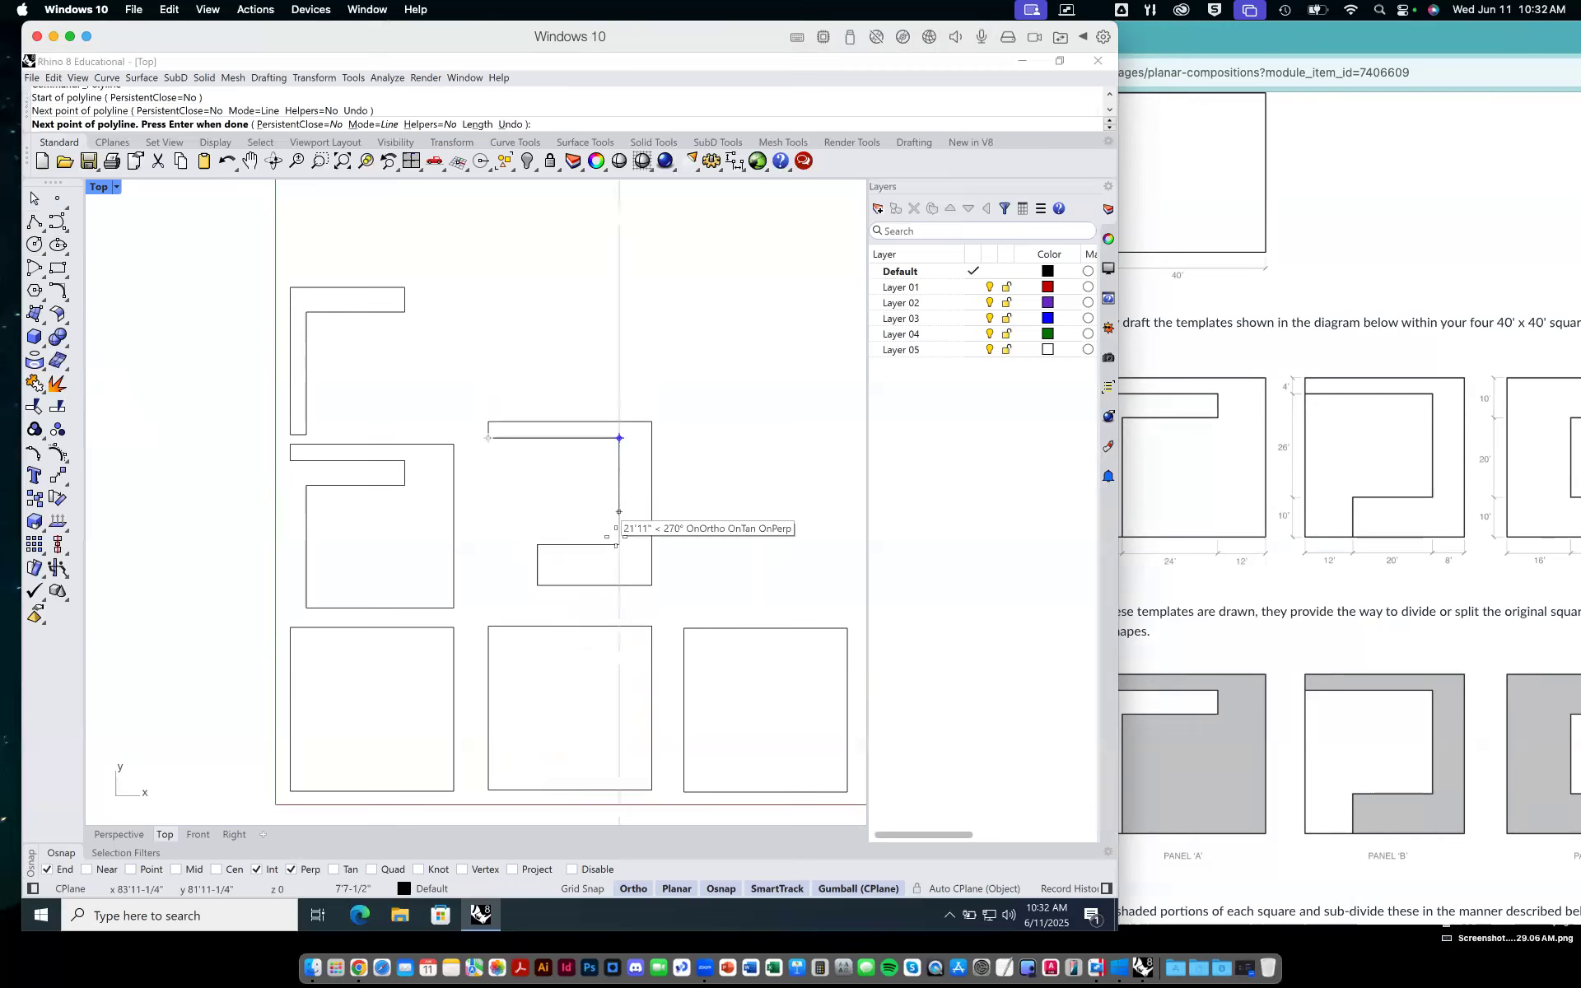
left_click(619, 544)
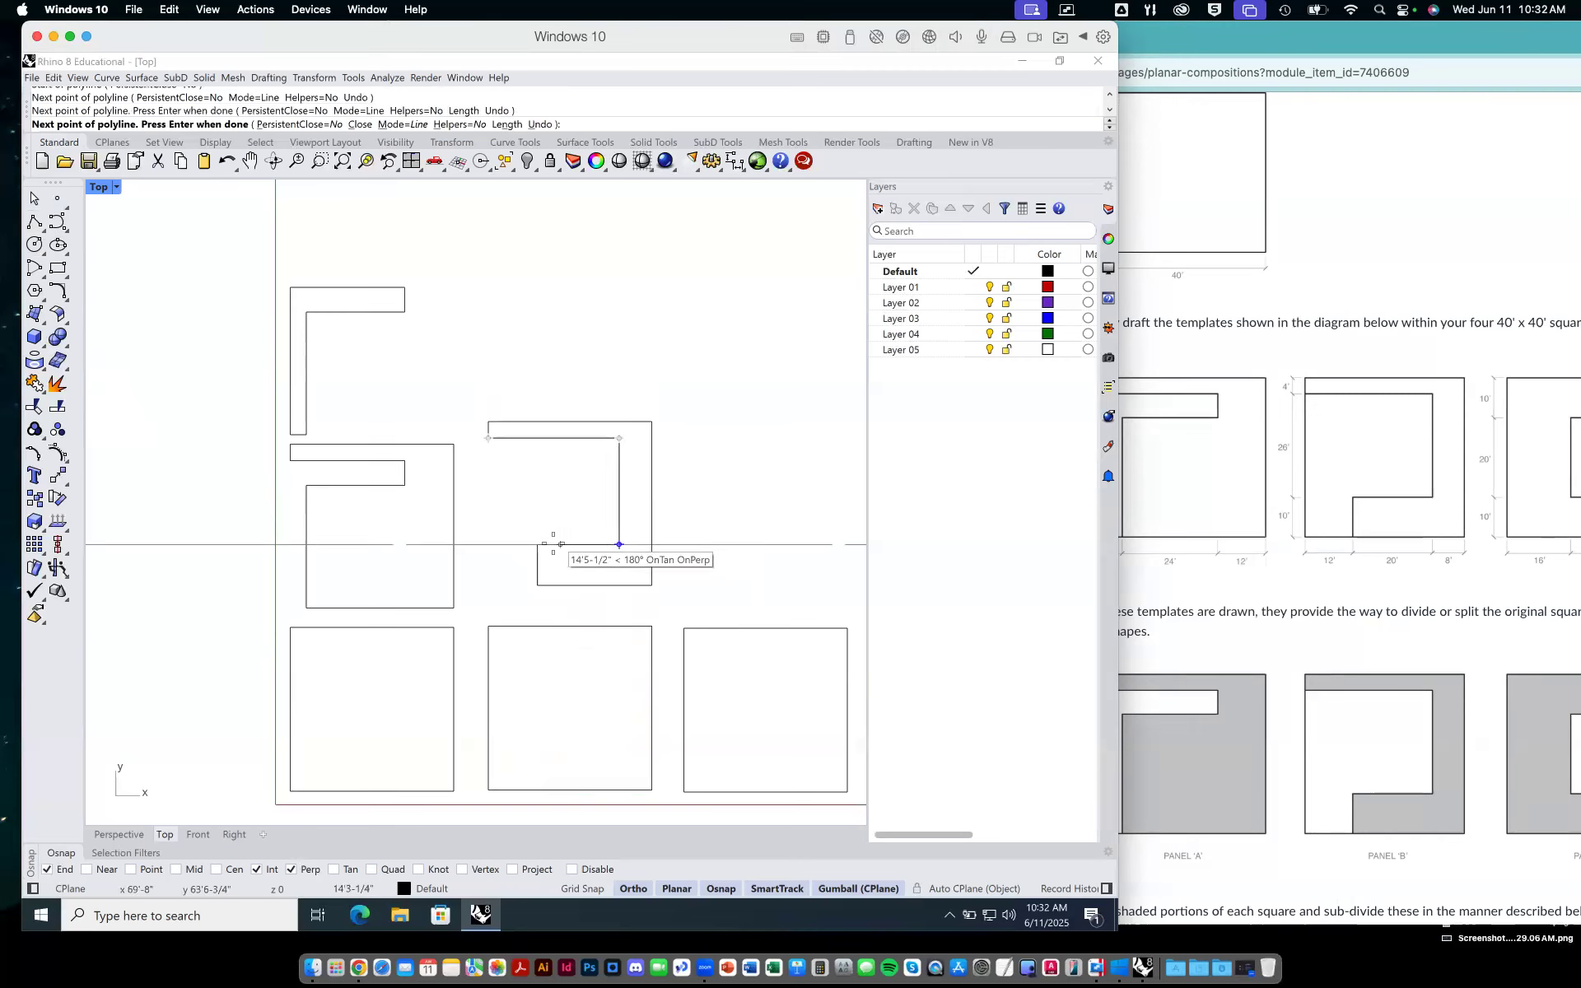
left_click(537, 545)
left_click(538, 585)
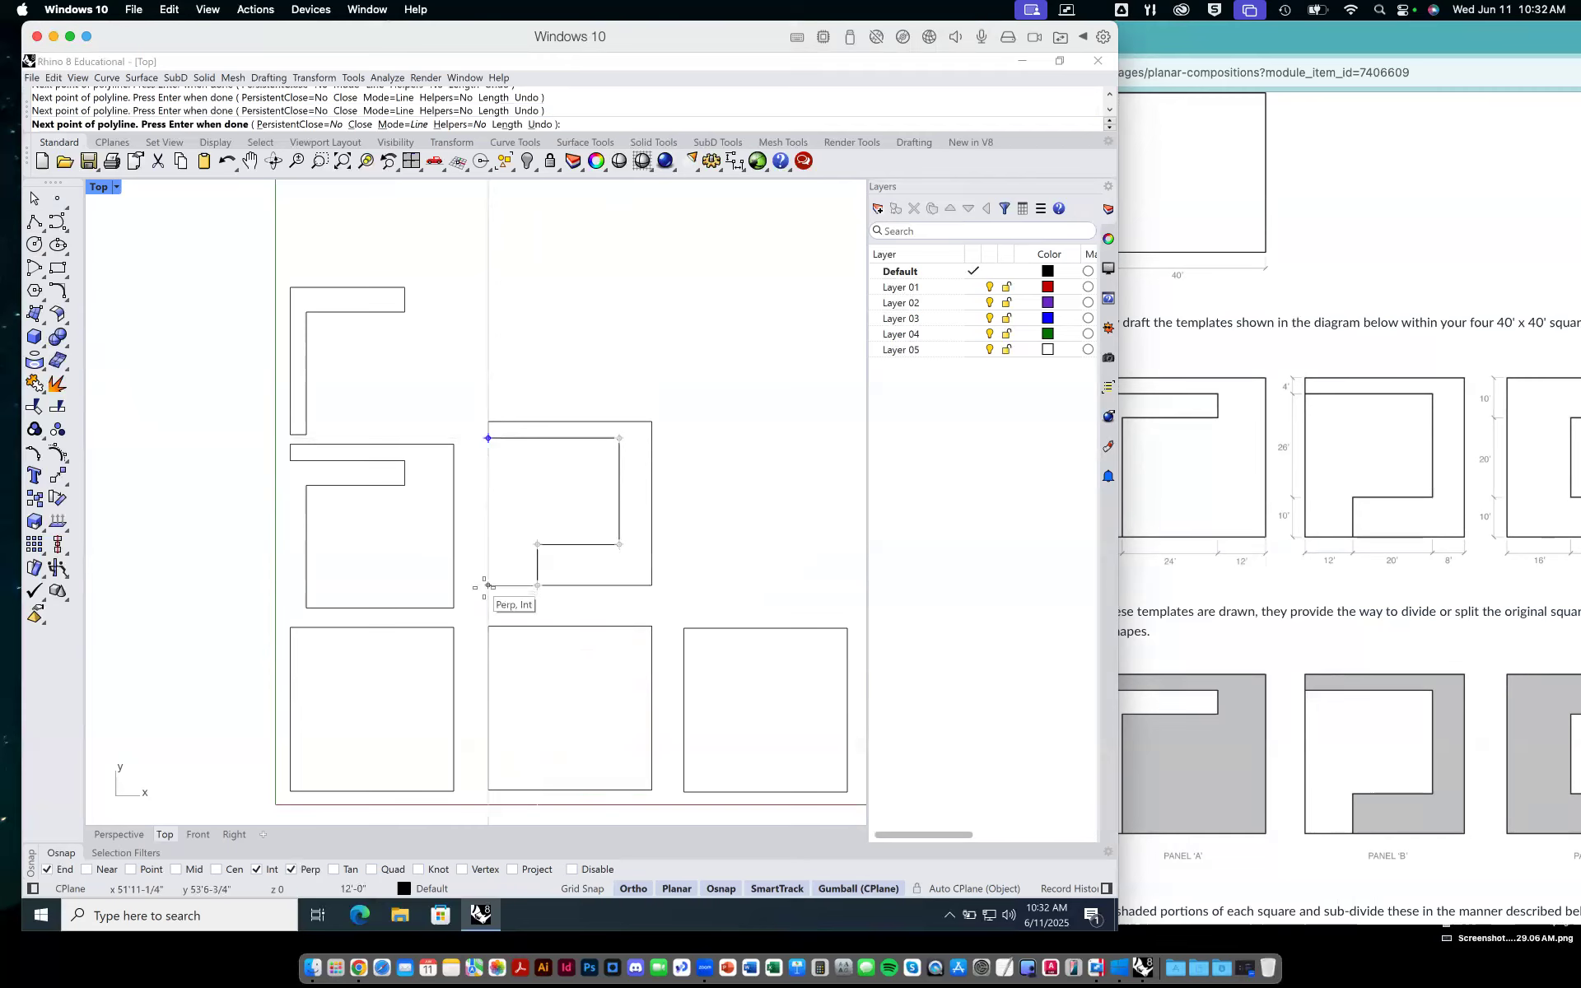
type("c")
key("Return")
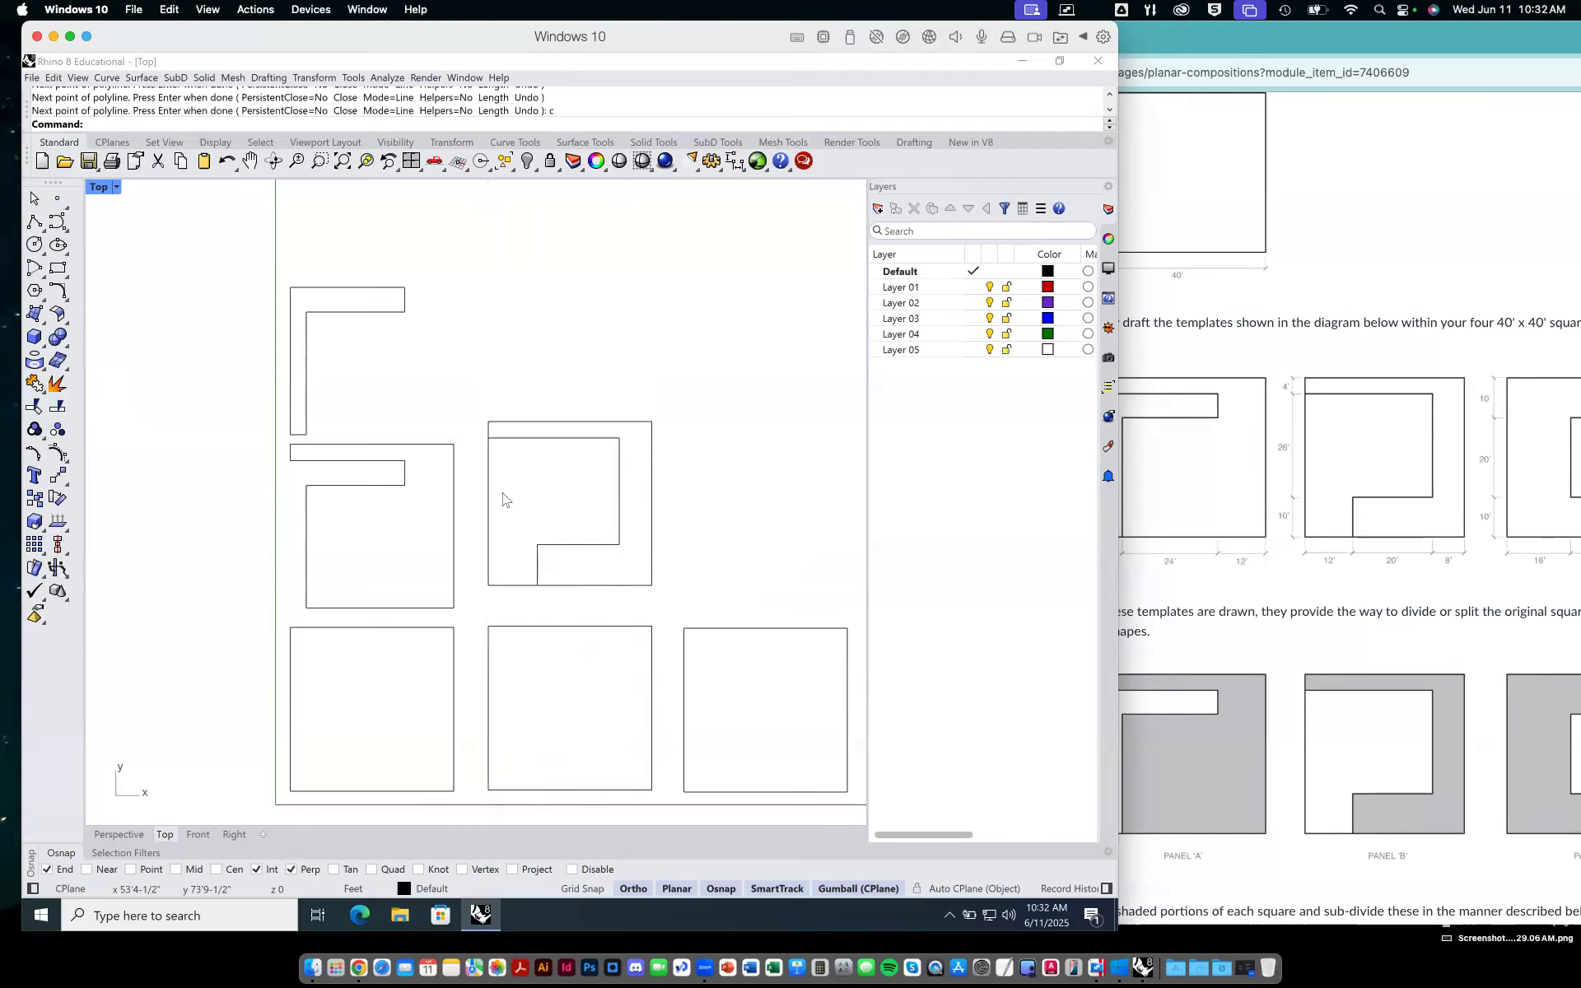
Move the closed inner piece of panel B straight up above the hooked outline.
left_click(489, 485)
left_click_drag(554, 458, 553, 271)
left_click(713, 571)
Bring the panel C and D dimensions of the reference page into view and nudge panel B's hooked outline slightly to the right.
right_click_drag(683, 568, 528, 562)
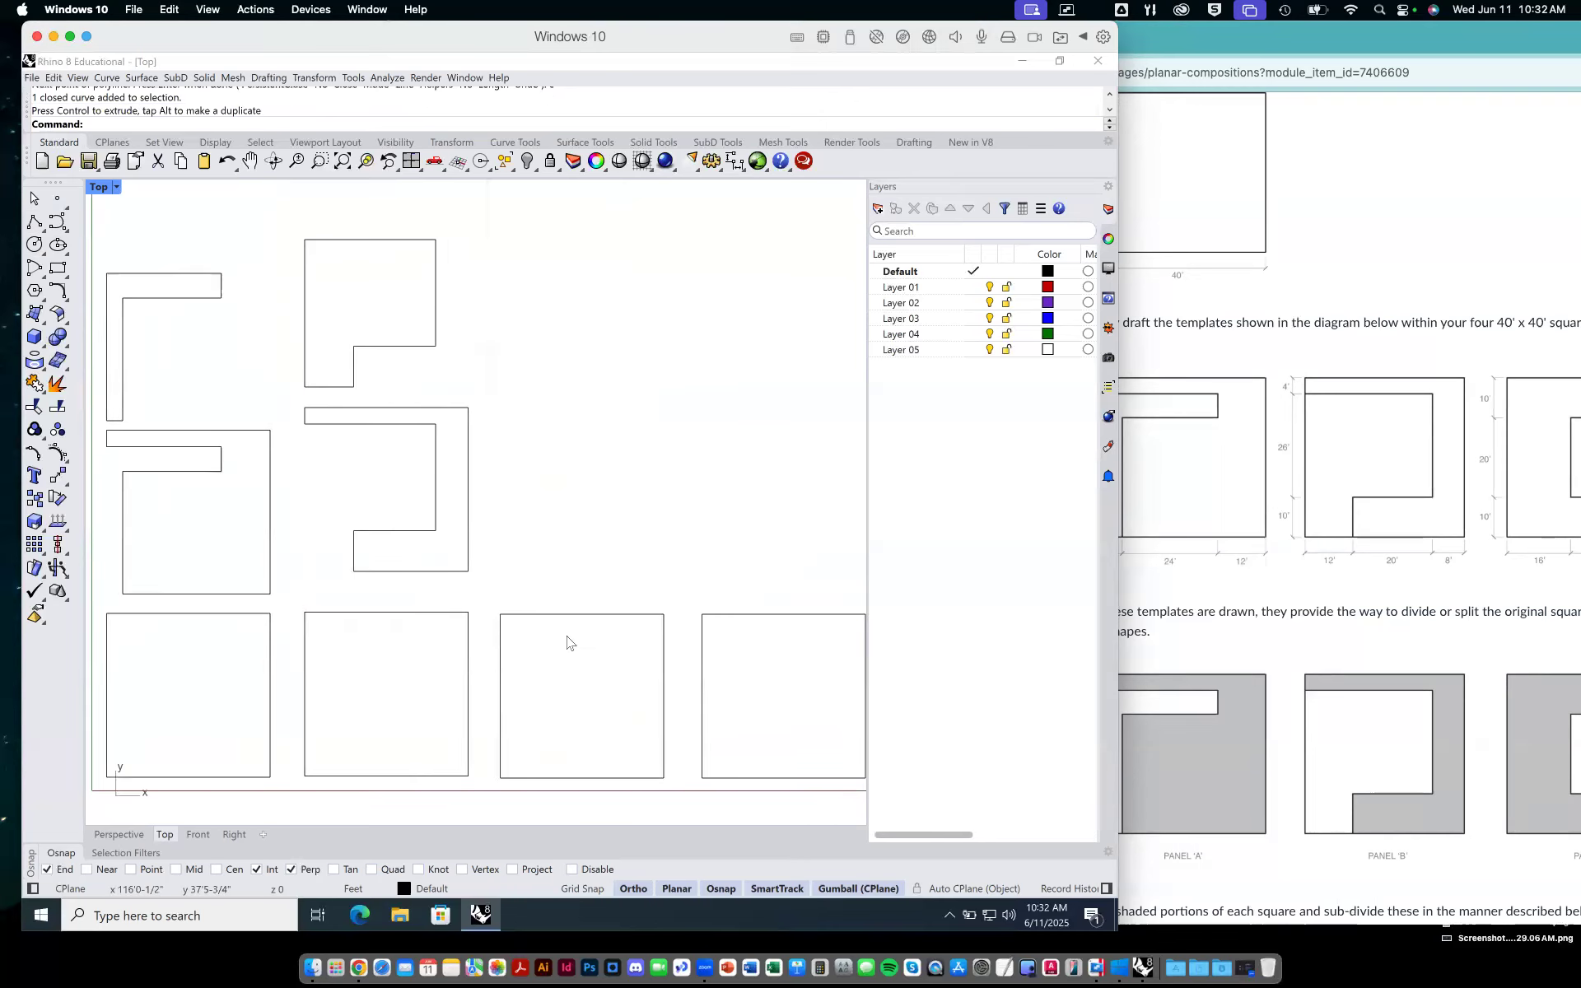
right_click_drag(678, 529, 593, 517)
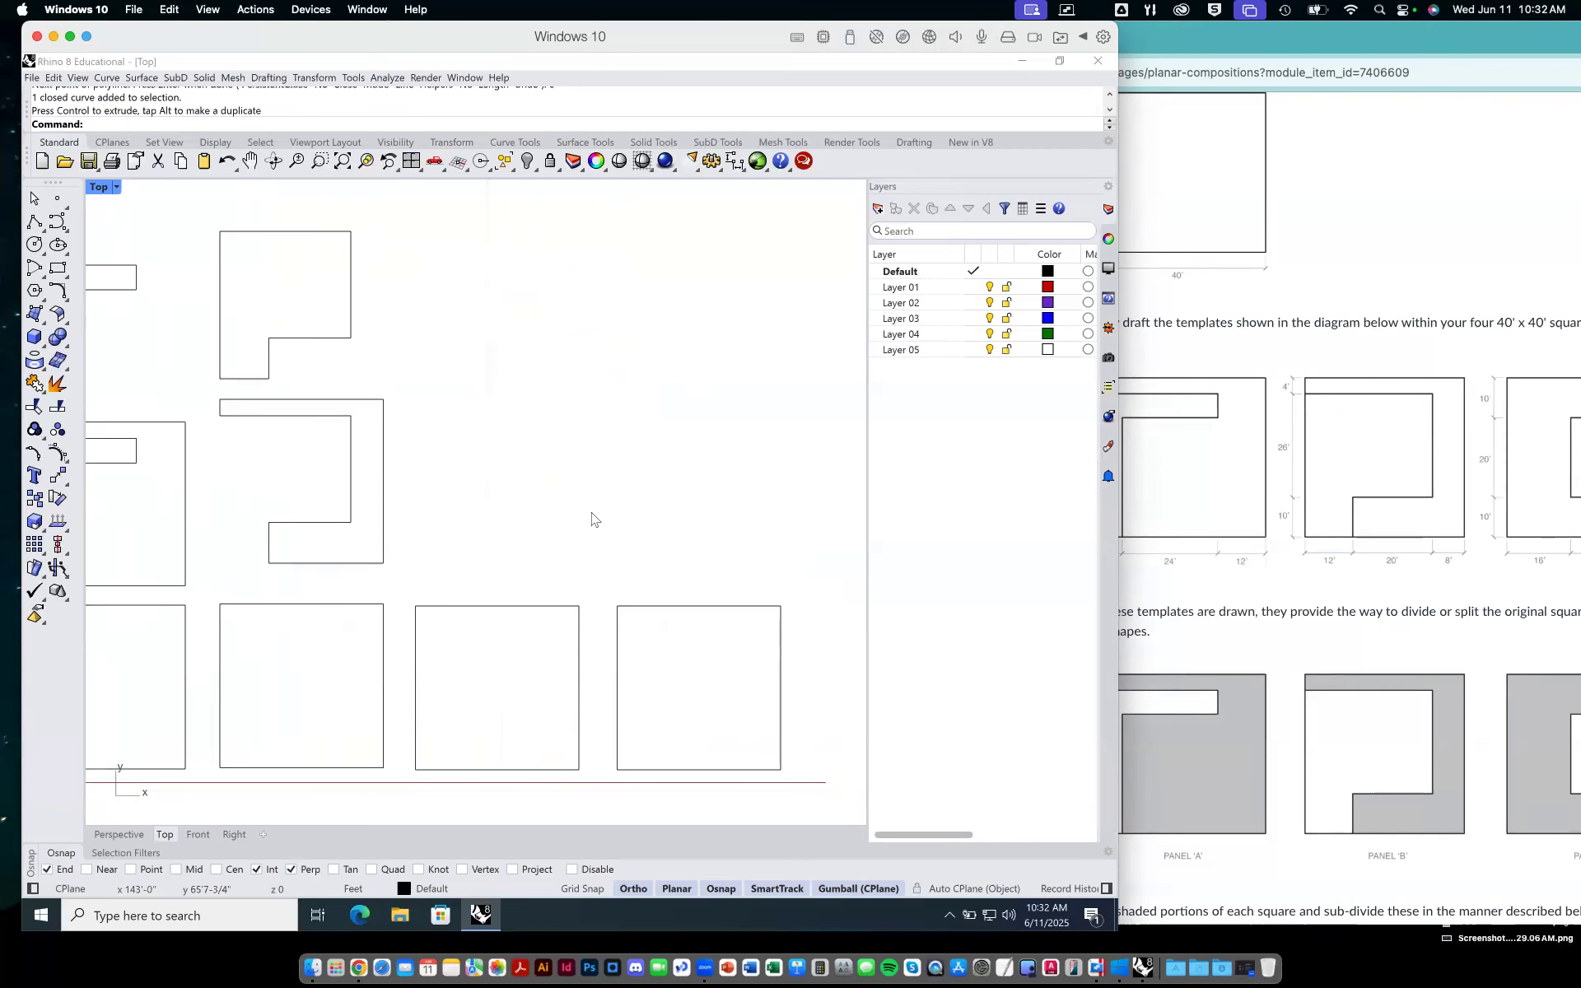
left_click_drag(1426, 41, 1196, 42)
left_click(387, 35)
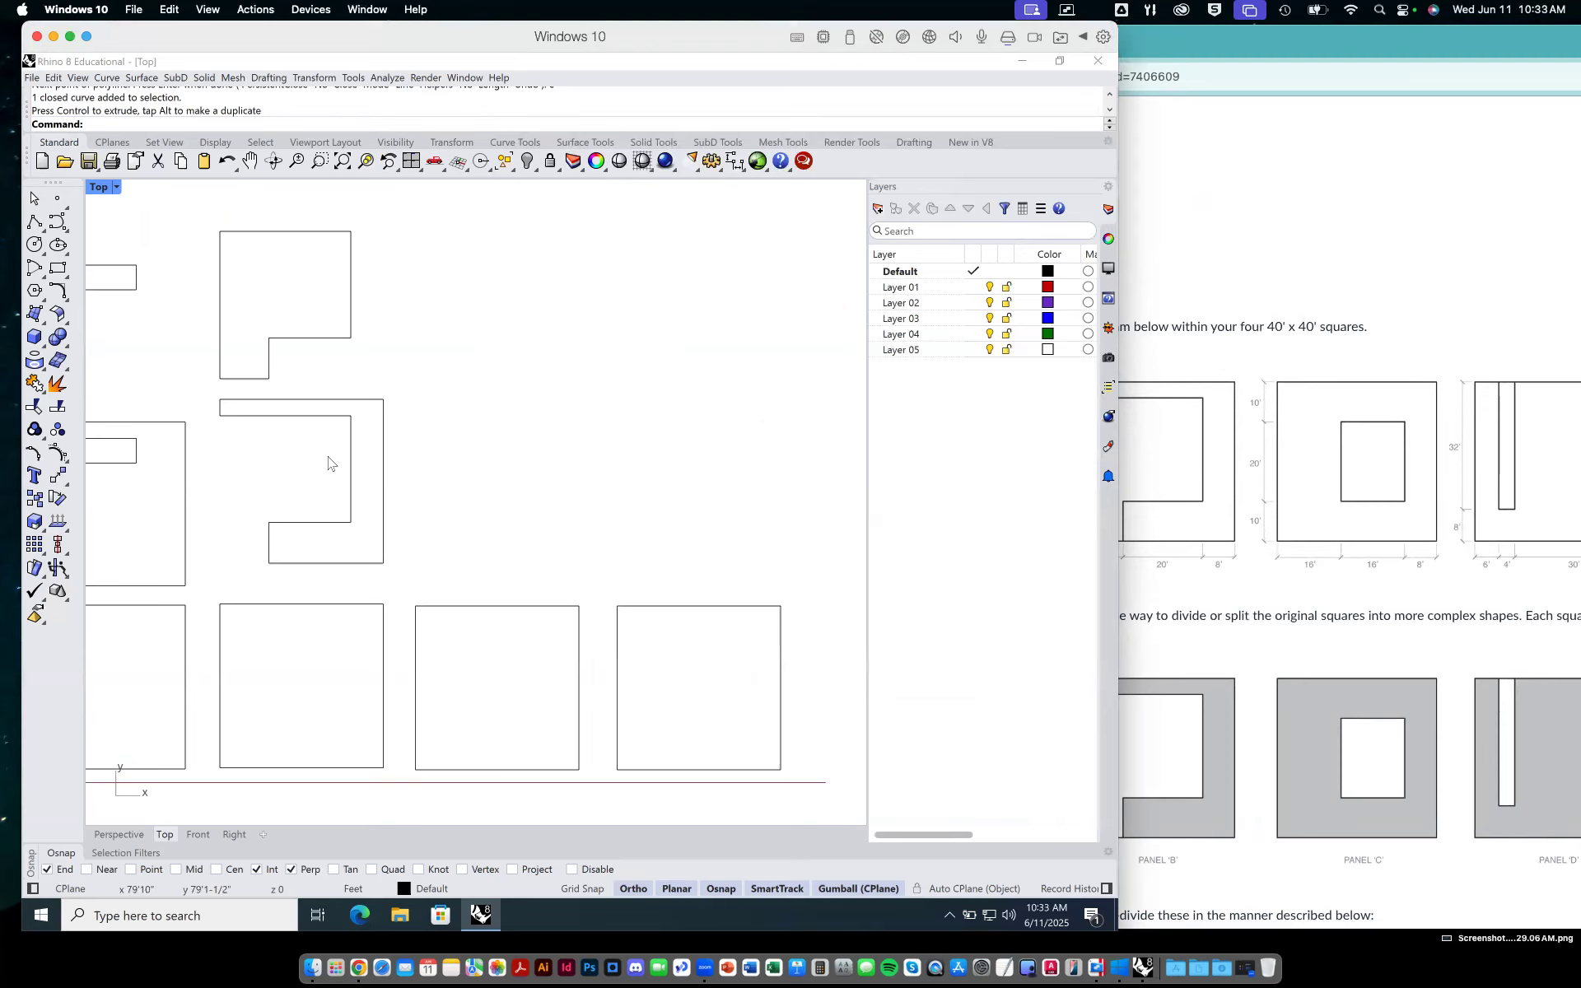
left_click(383, 465)
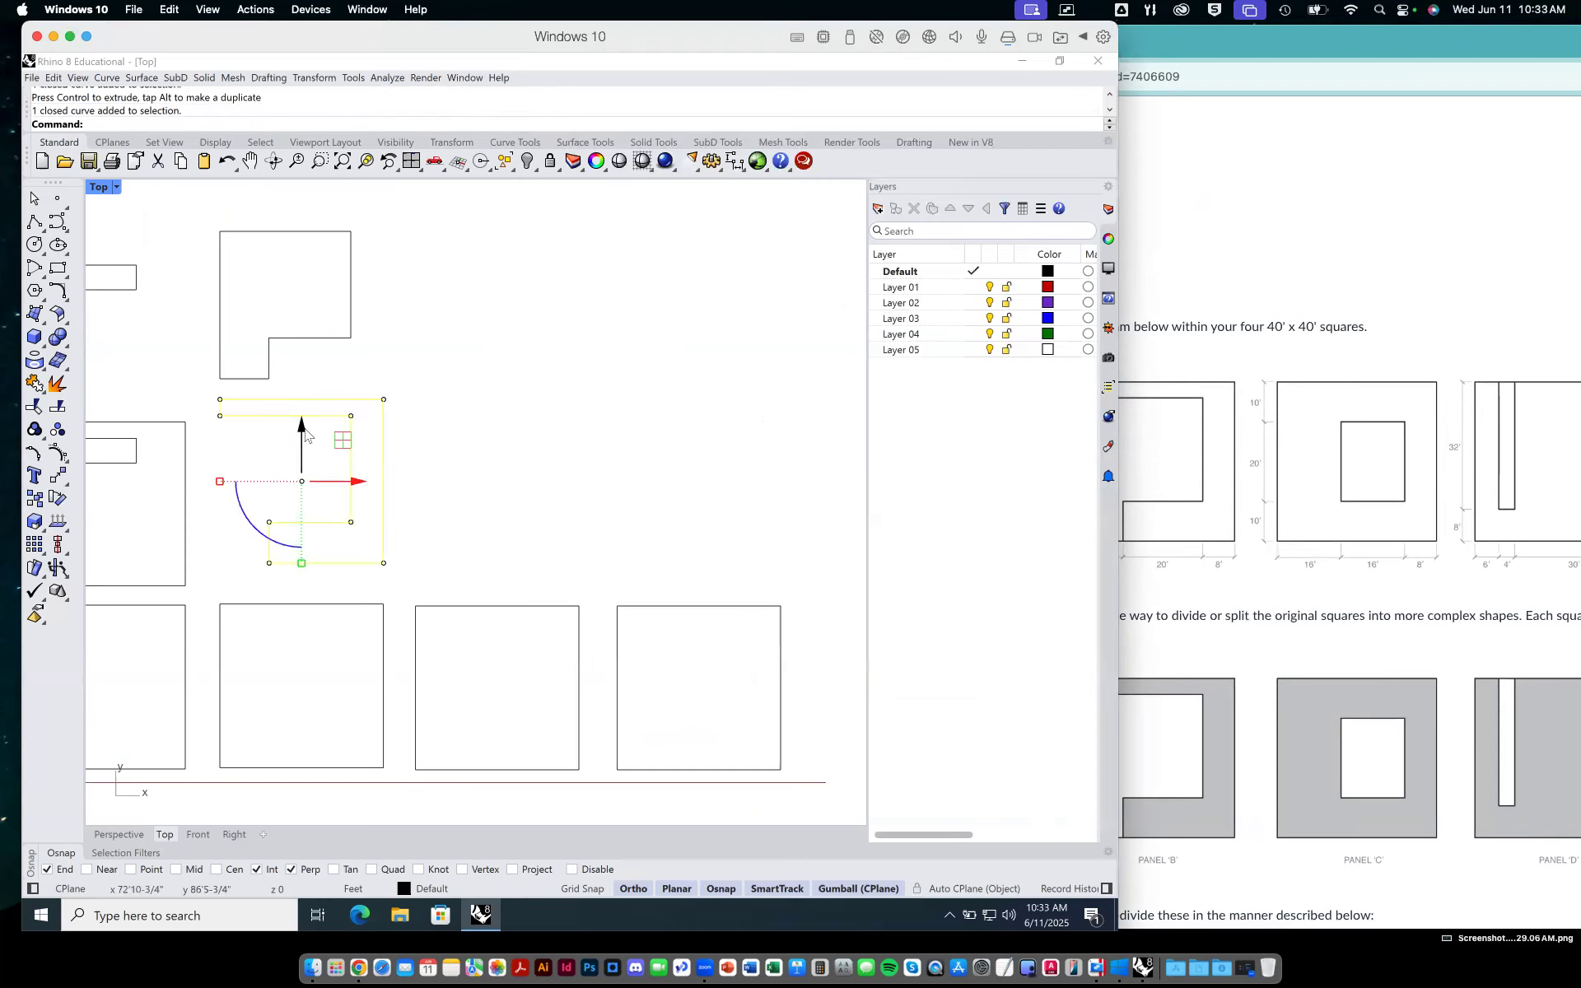
mouse_move(342, 481)
left_mouse_down()
mouse_move(494, 481)
mouse_move(353, 479)
left_mouse_up()
left_click(530, 424)
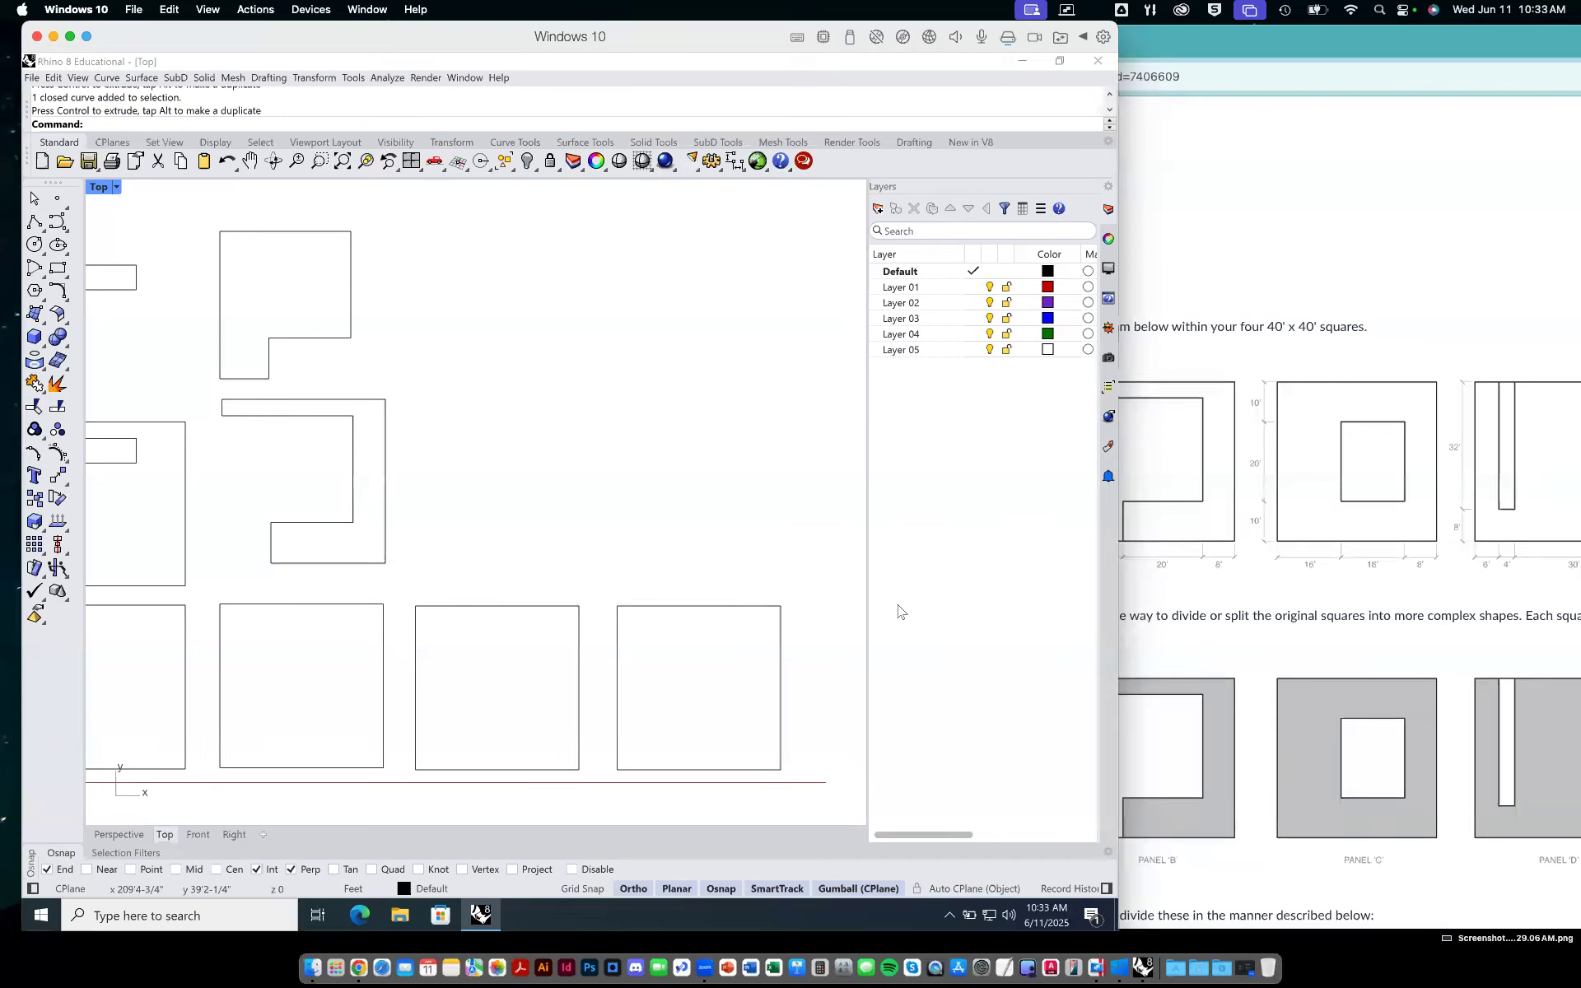
Draw a 6 ft polyline from the fourth square's upper-left corner along its top edge, following the panel D reference.
mouse_move(639, 415)
right_mouse_down()
mouse_move(632, 452)
mouse_move(629, 424)
right_mouse_up()
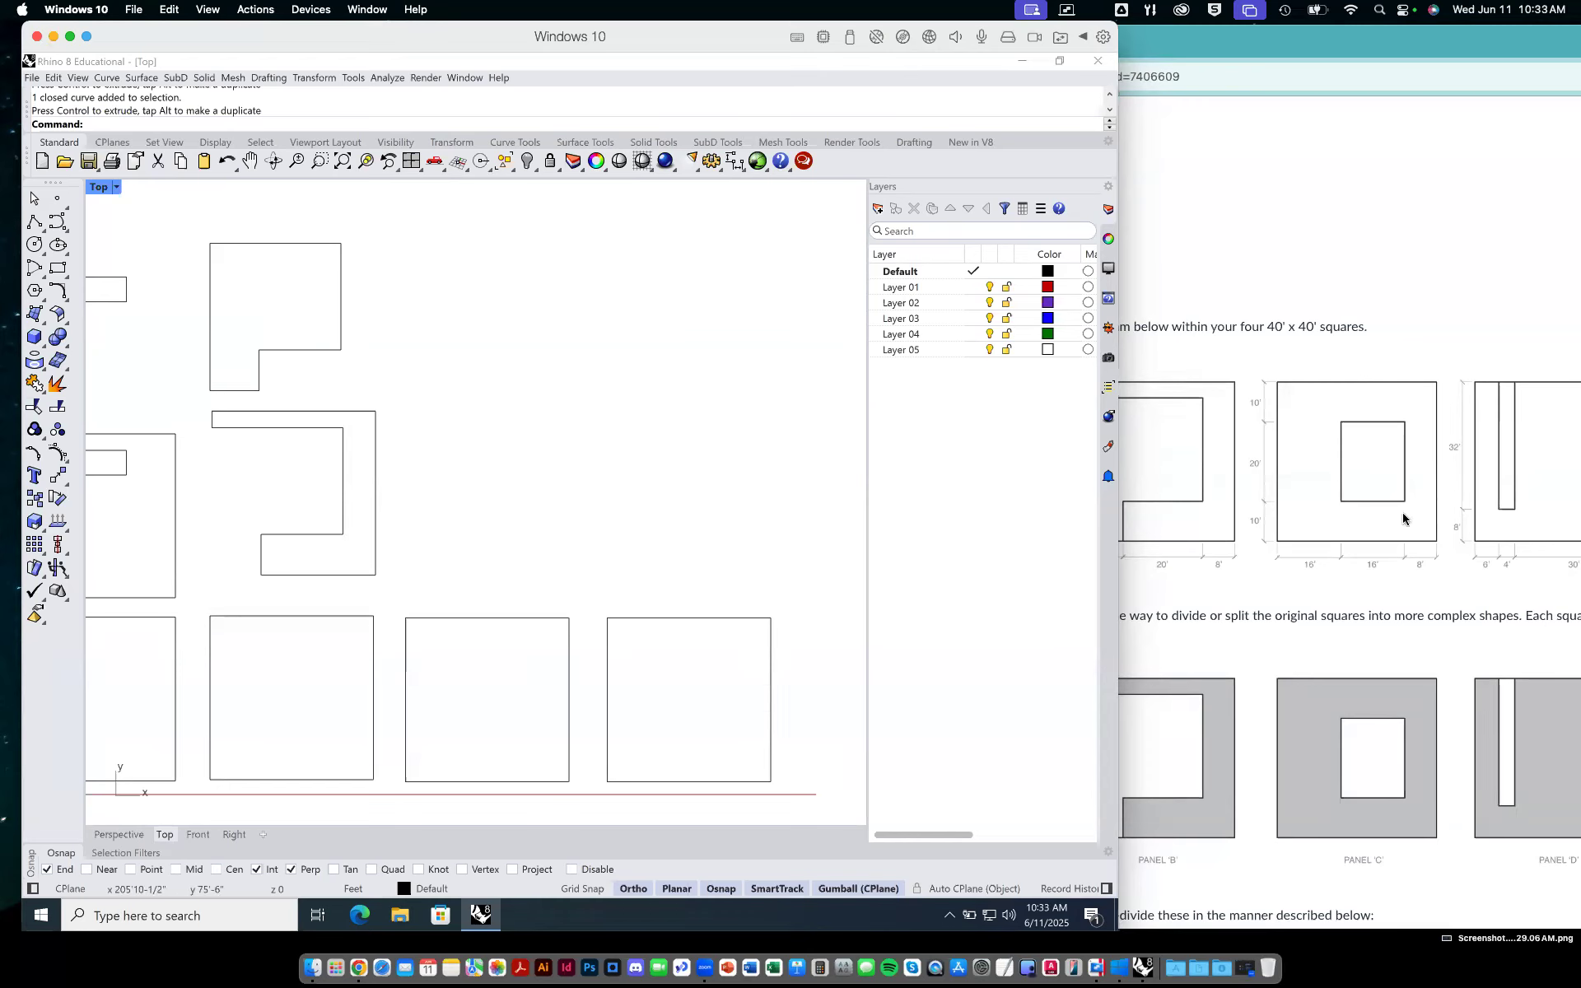
left_click_drag(1417, 54, 1286, 51)
left_click(276, 48)
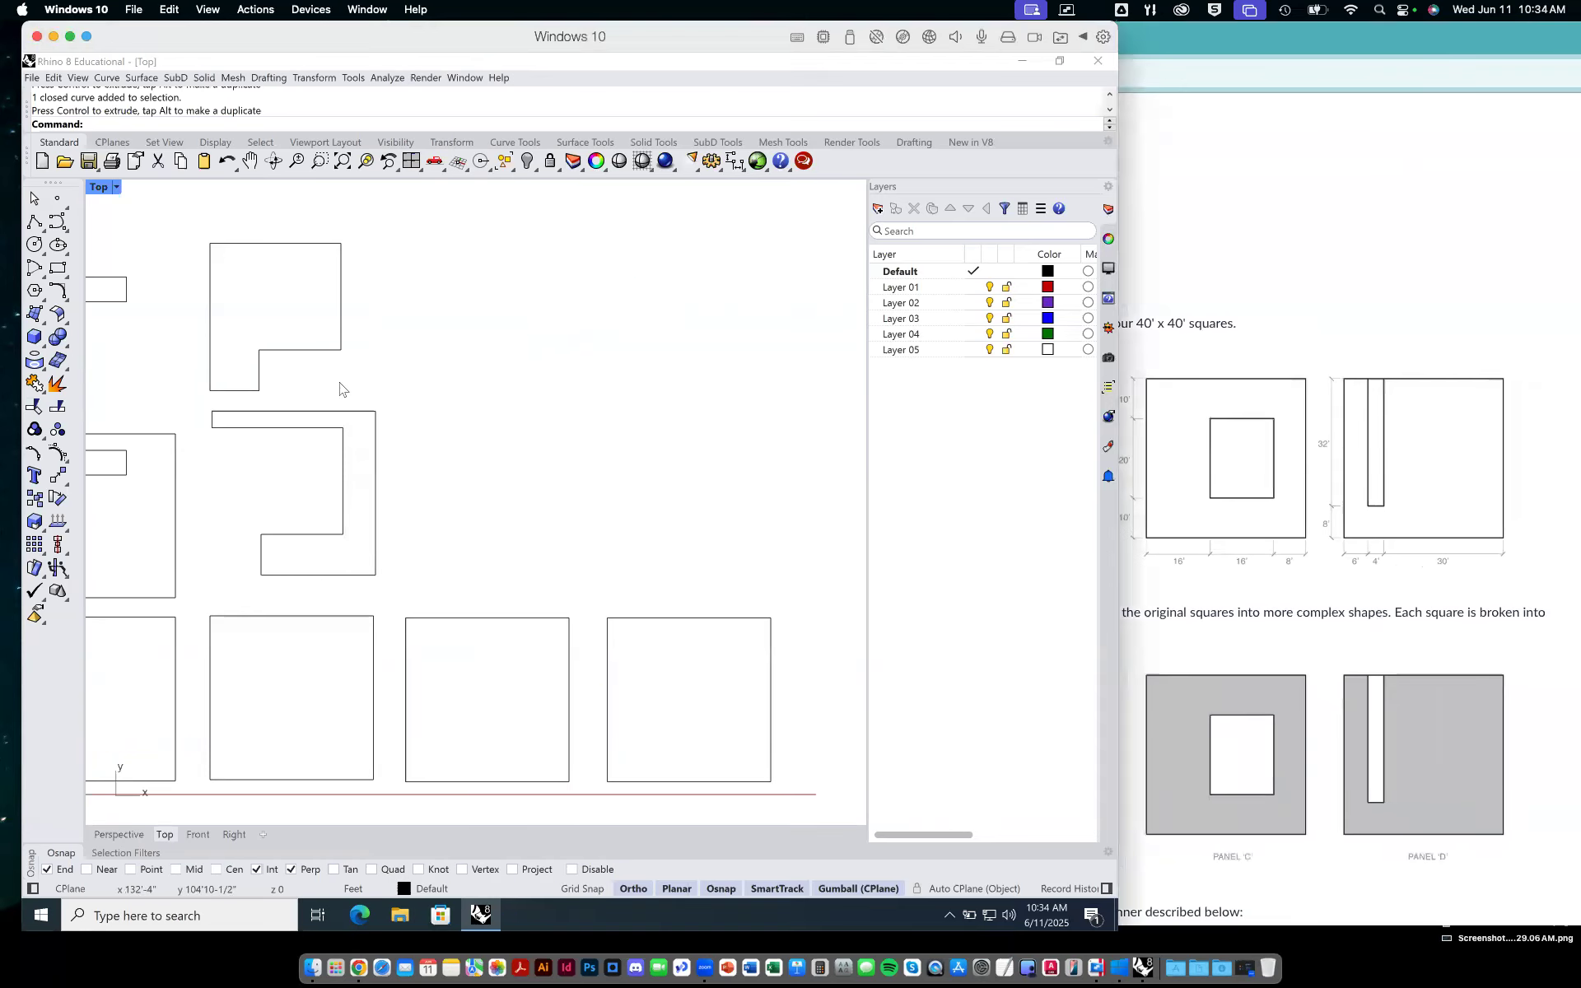
left_click(55, 222)
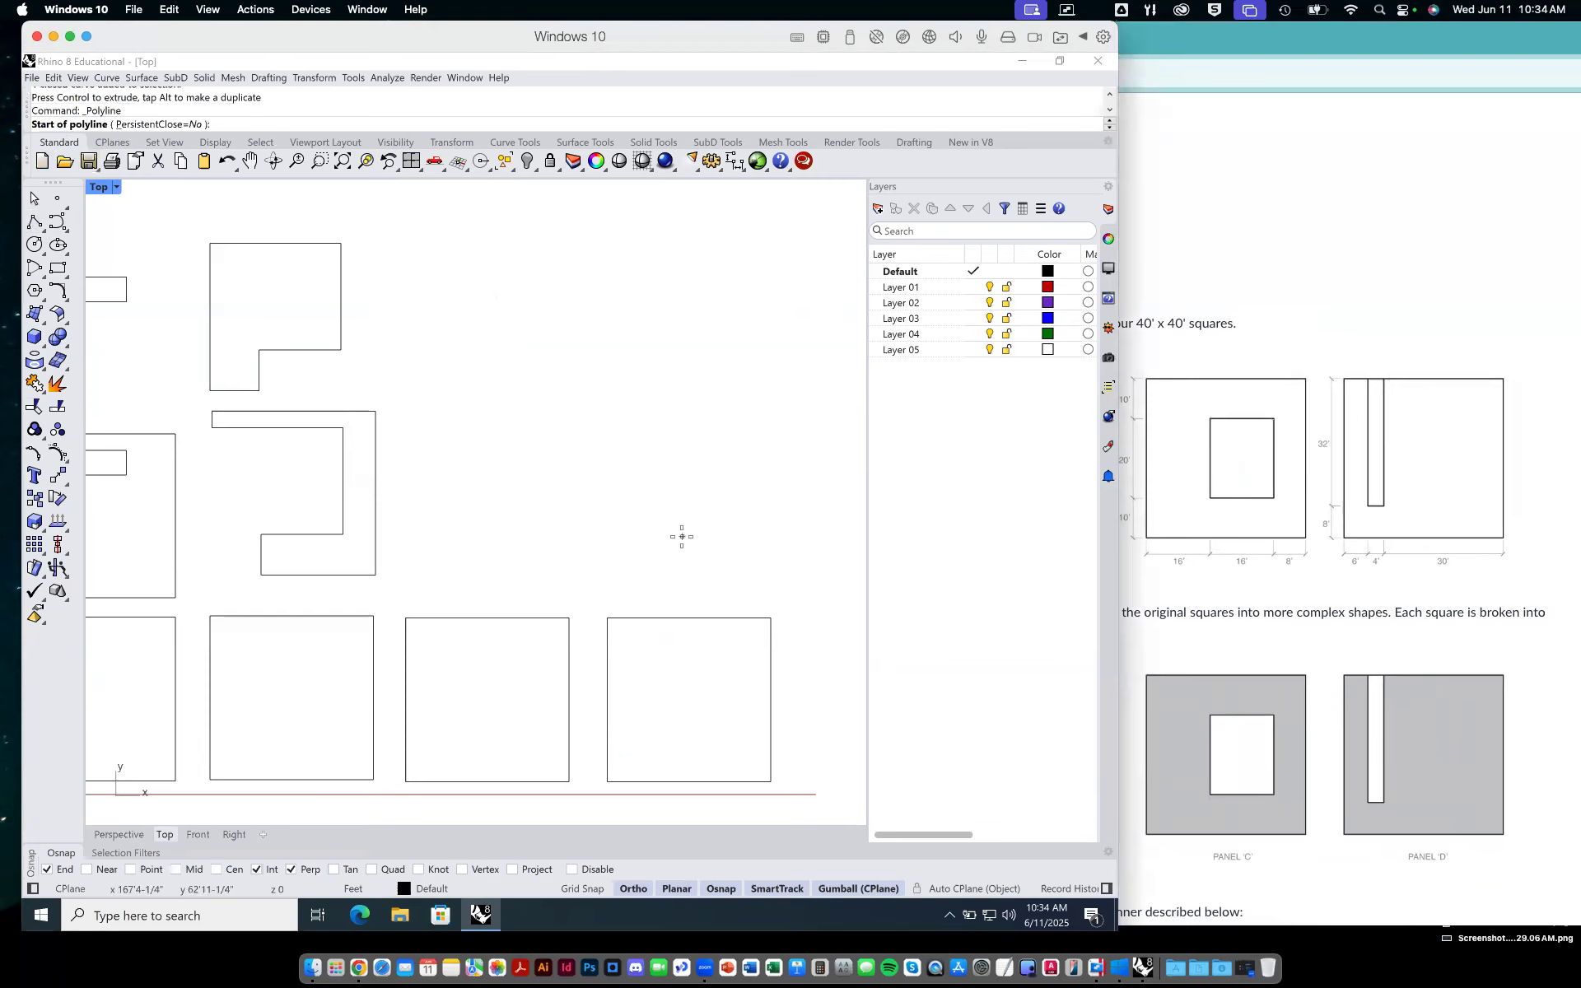
left_click(606, 618)
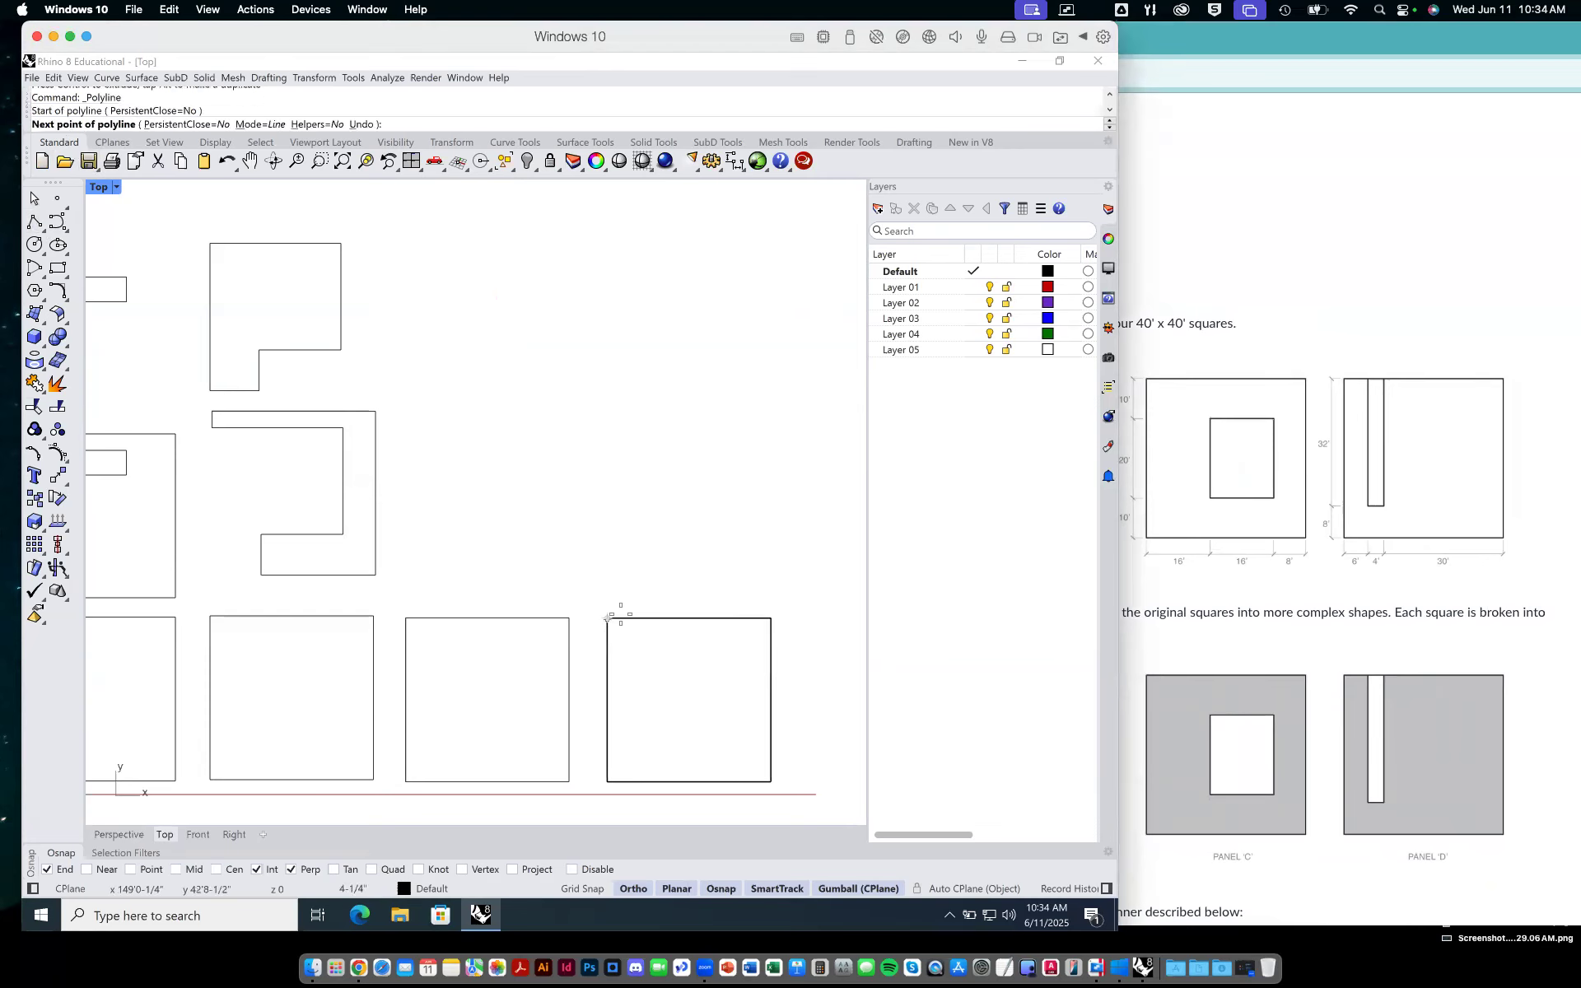
type("6")
key("Return")
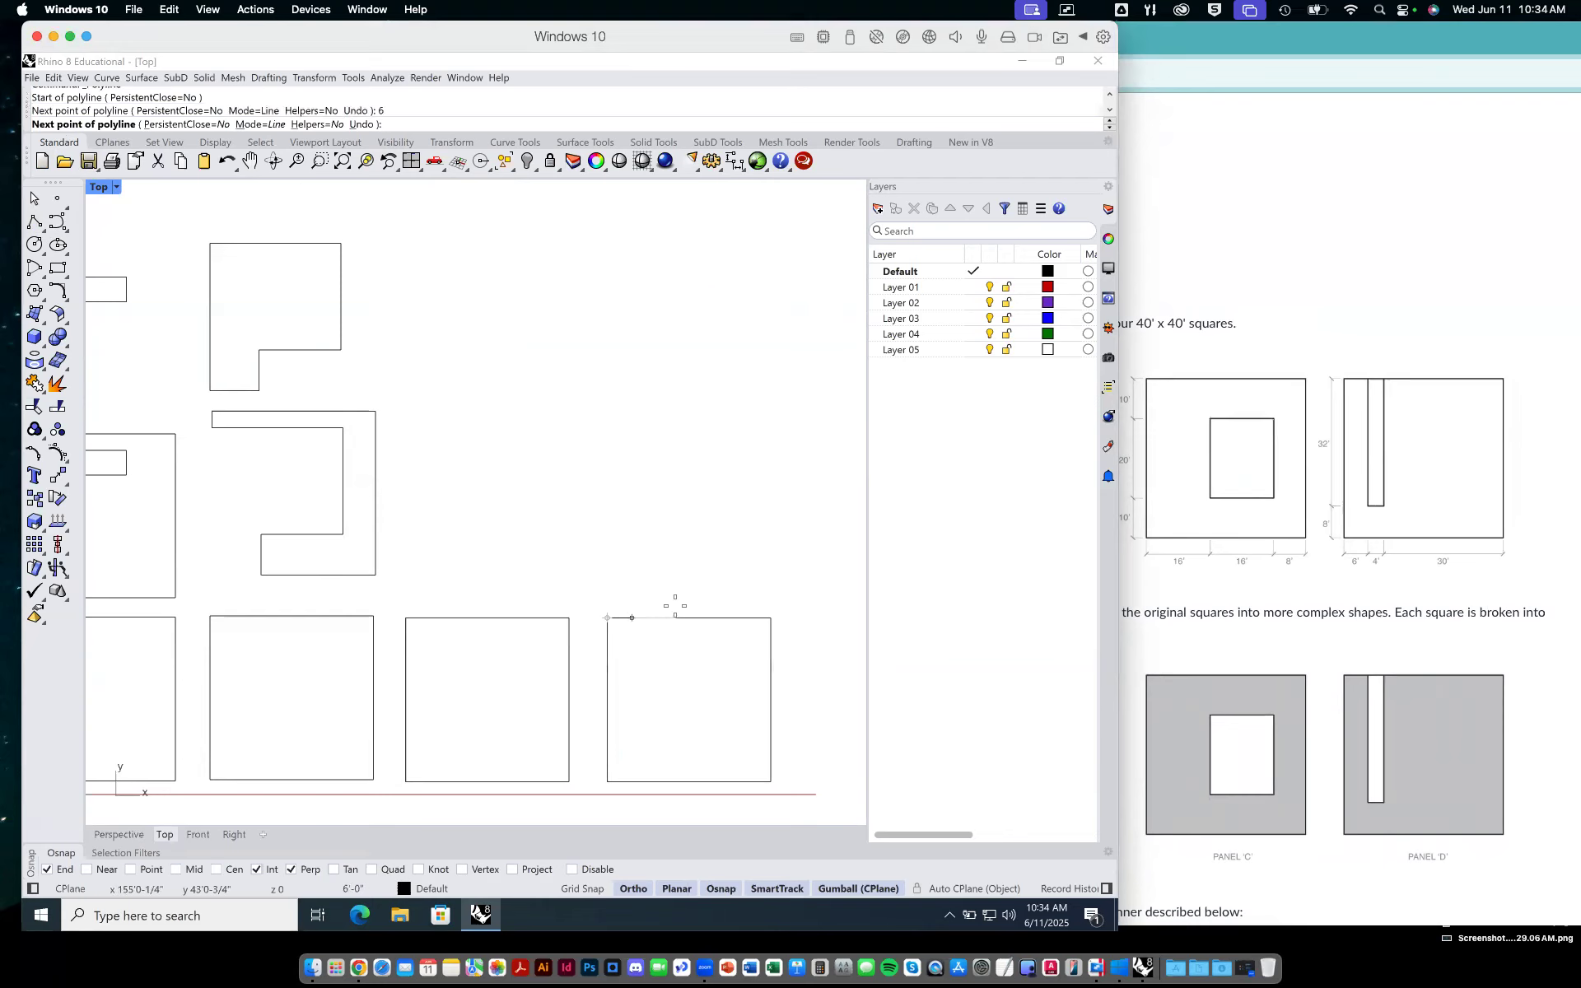
left_click(684, 561)
key("Return")
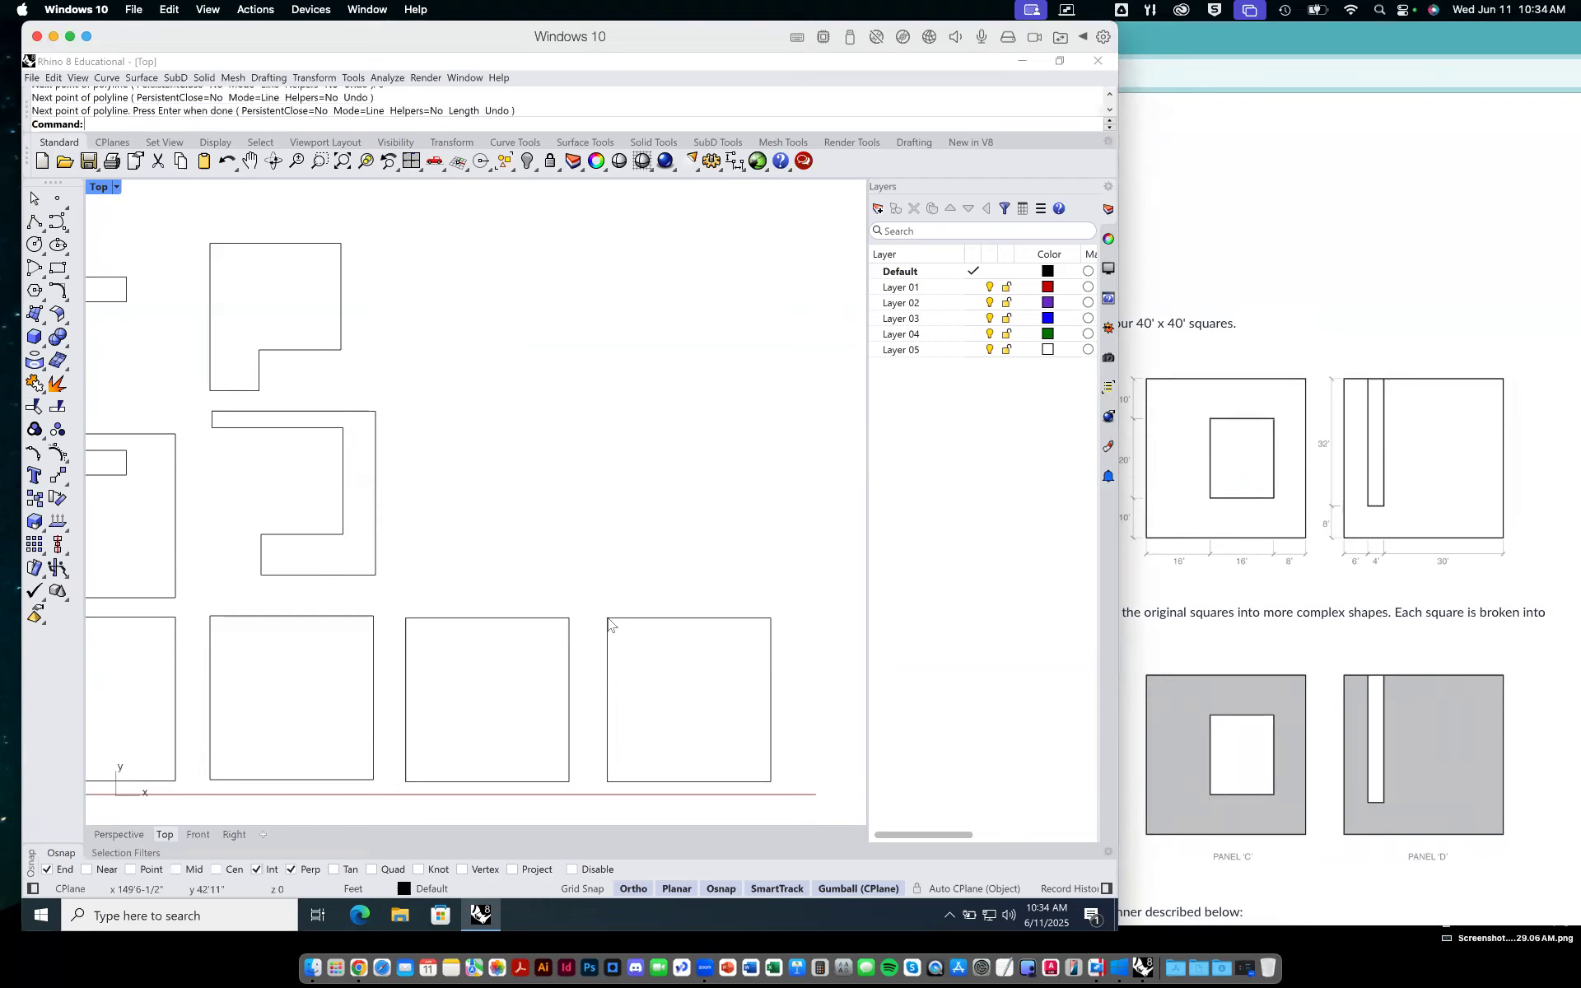
Start a polyline at the free end of the 6 ft guide and run it 32 ft straight down into the fourth square.
key("Return")
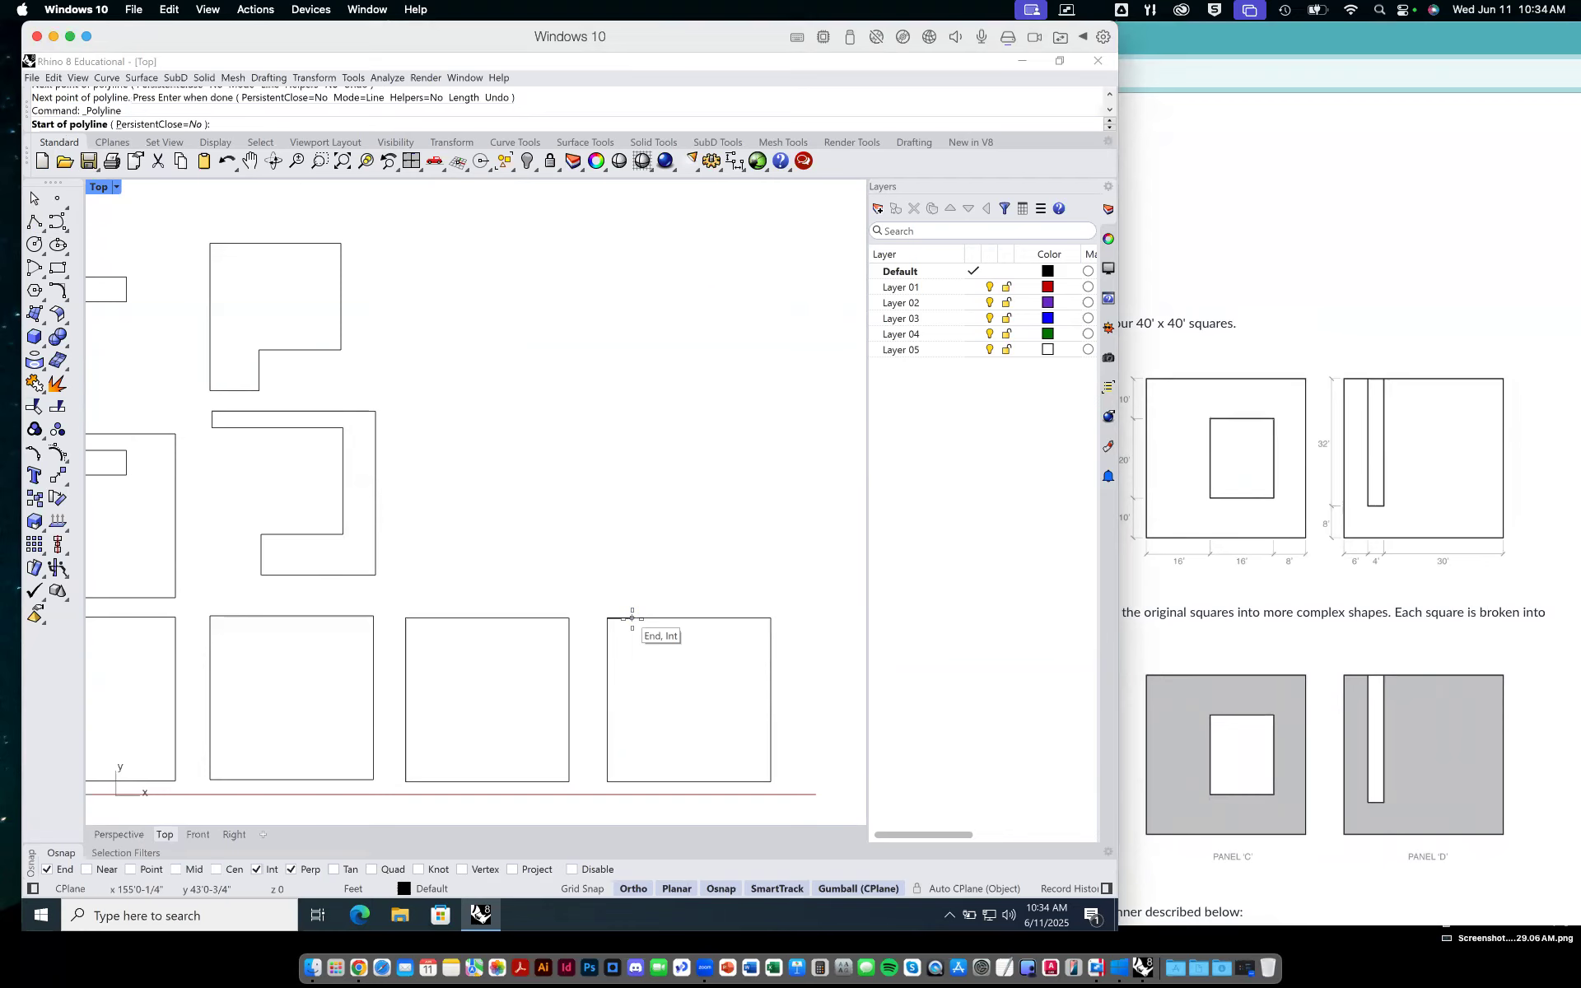
left_click(631, 618)
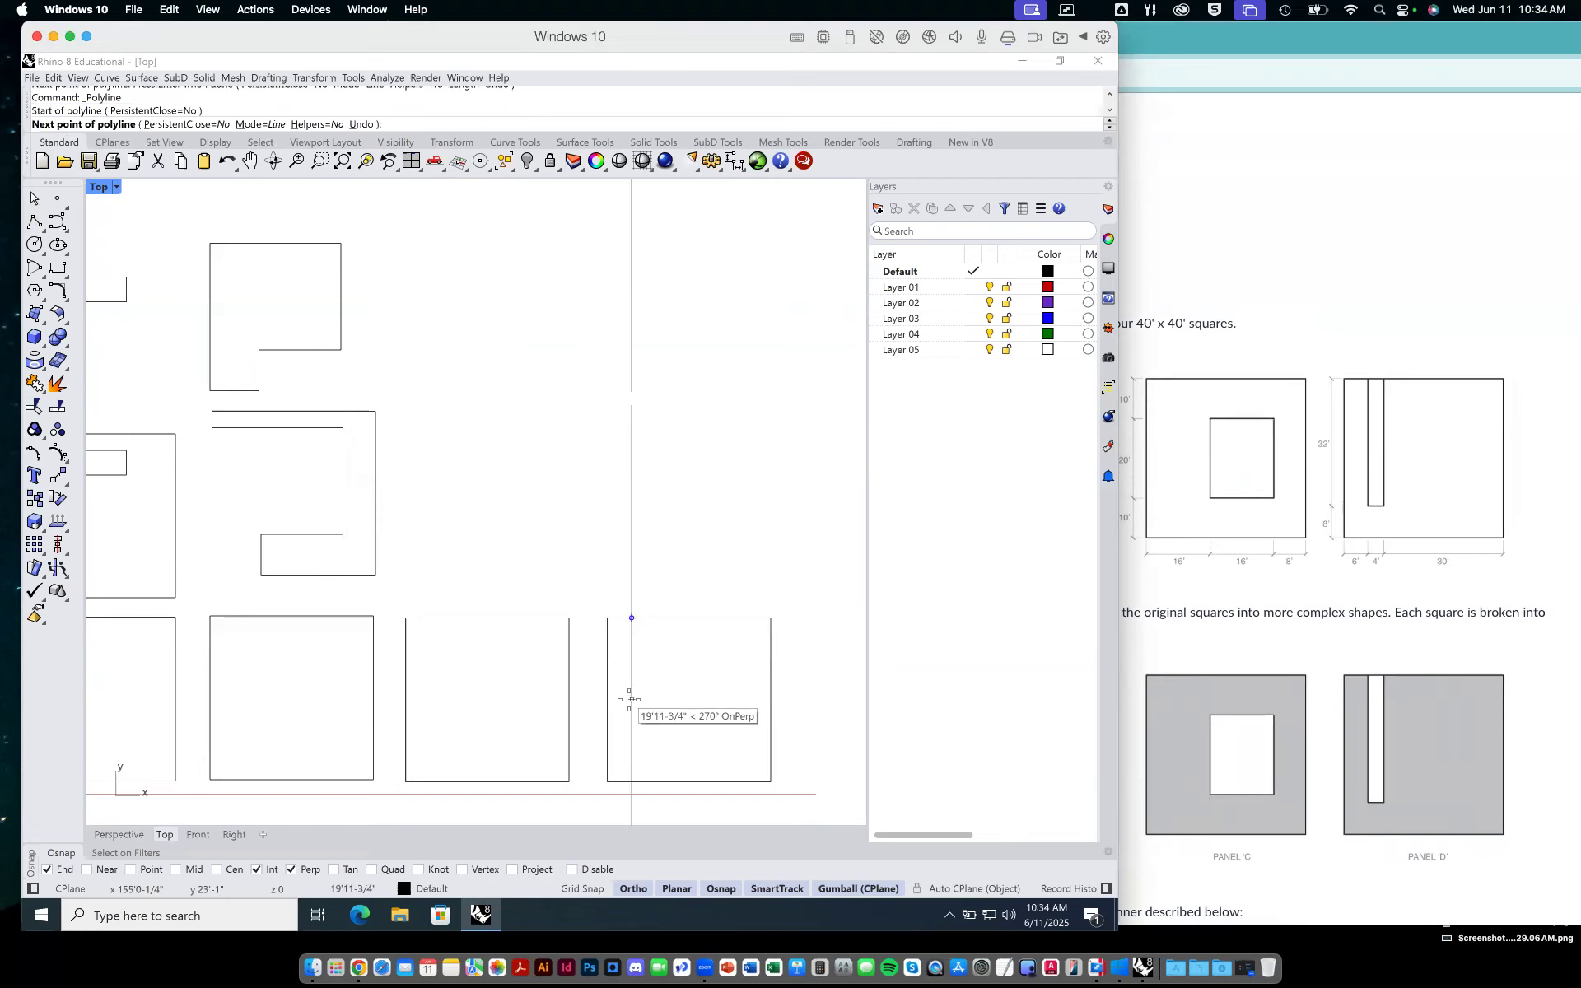
type("32")
key("Return")
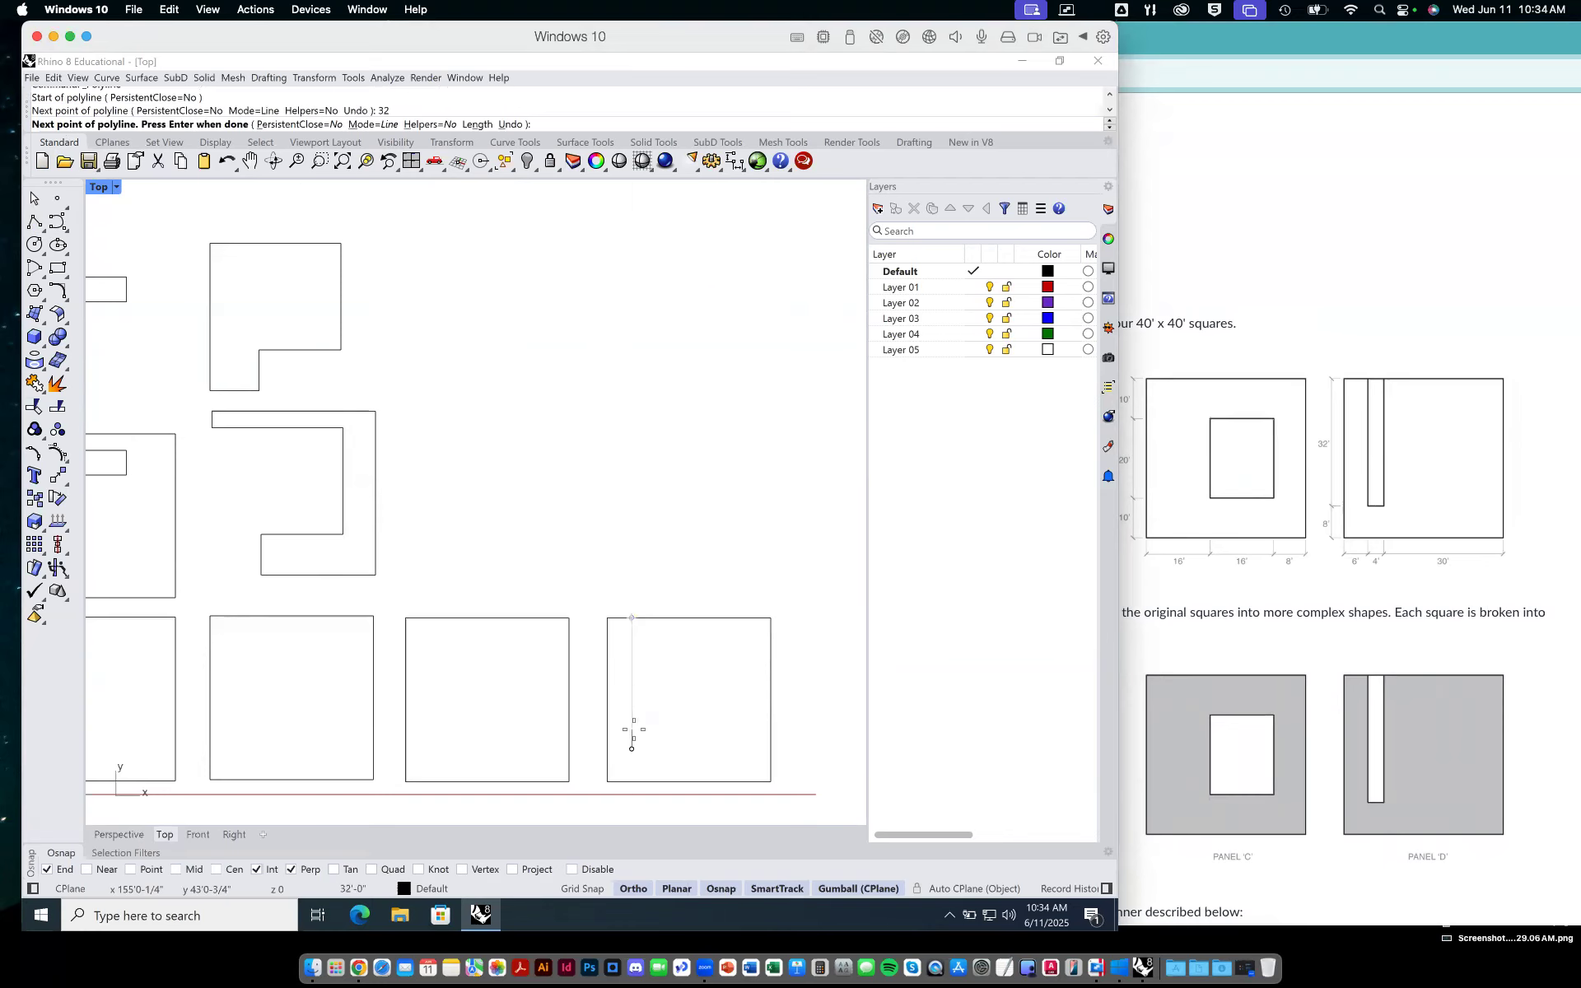
left_click(632, 729)
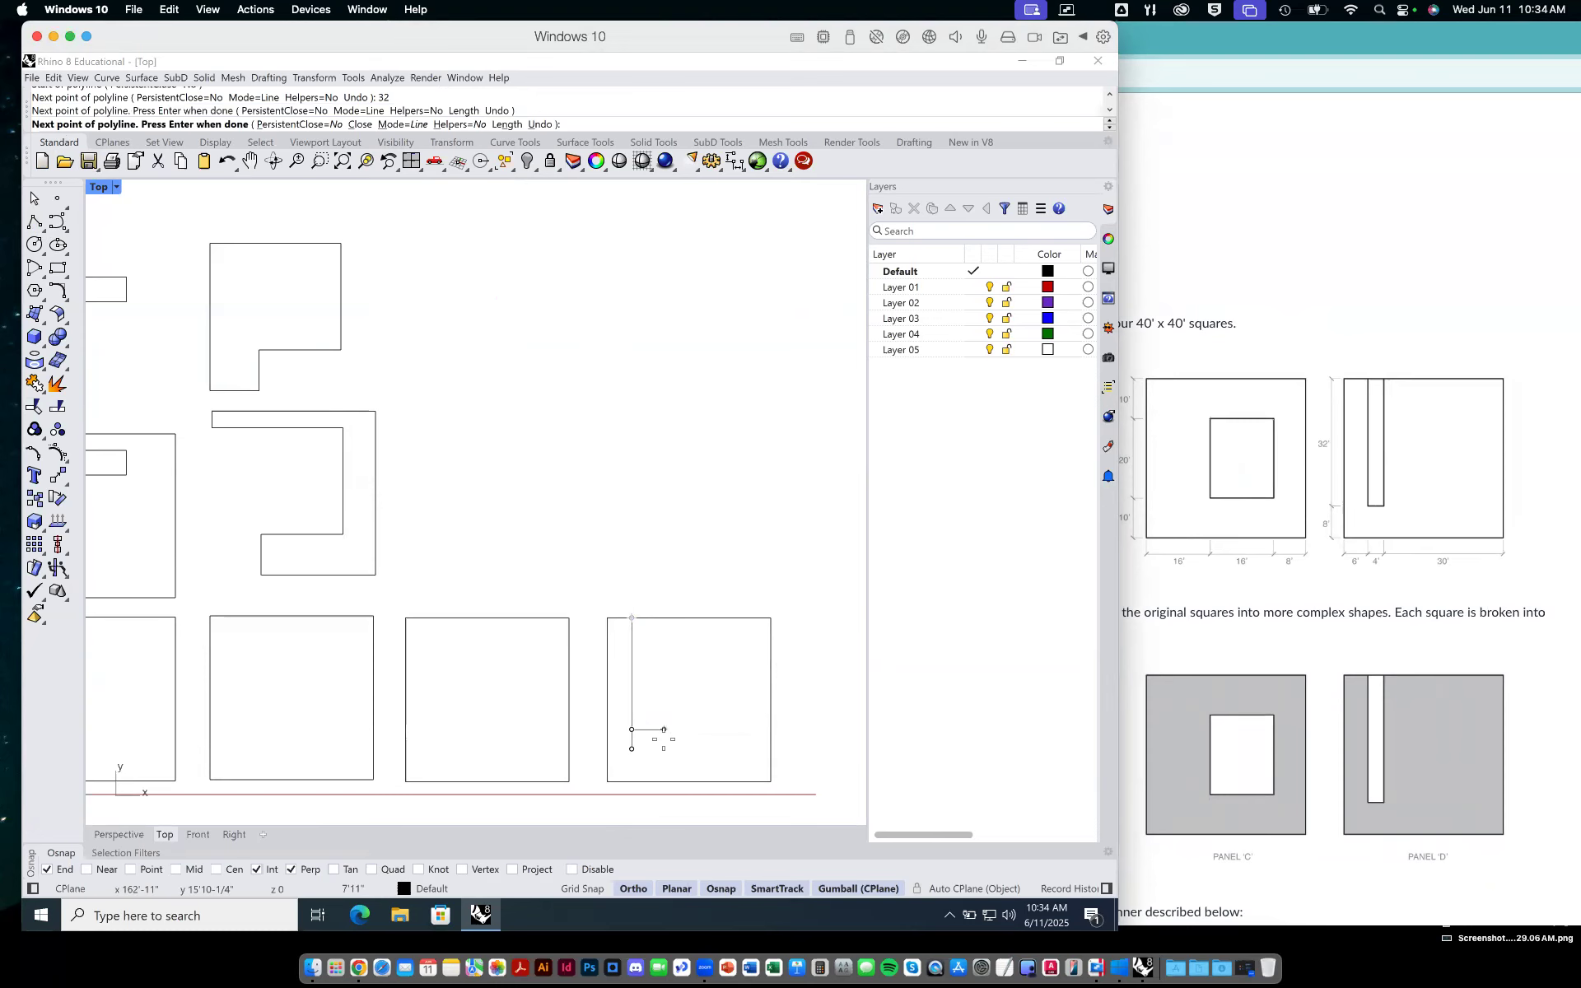
key("super")
left_click(675, 297)
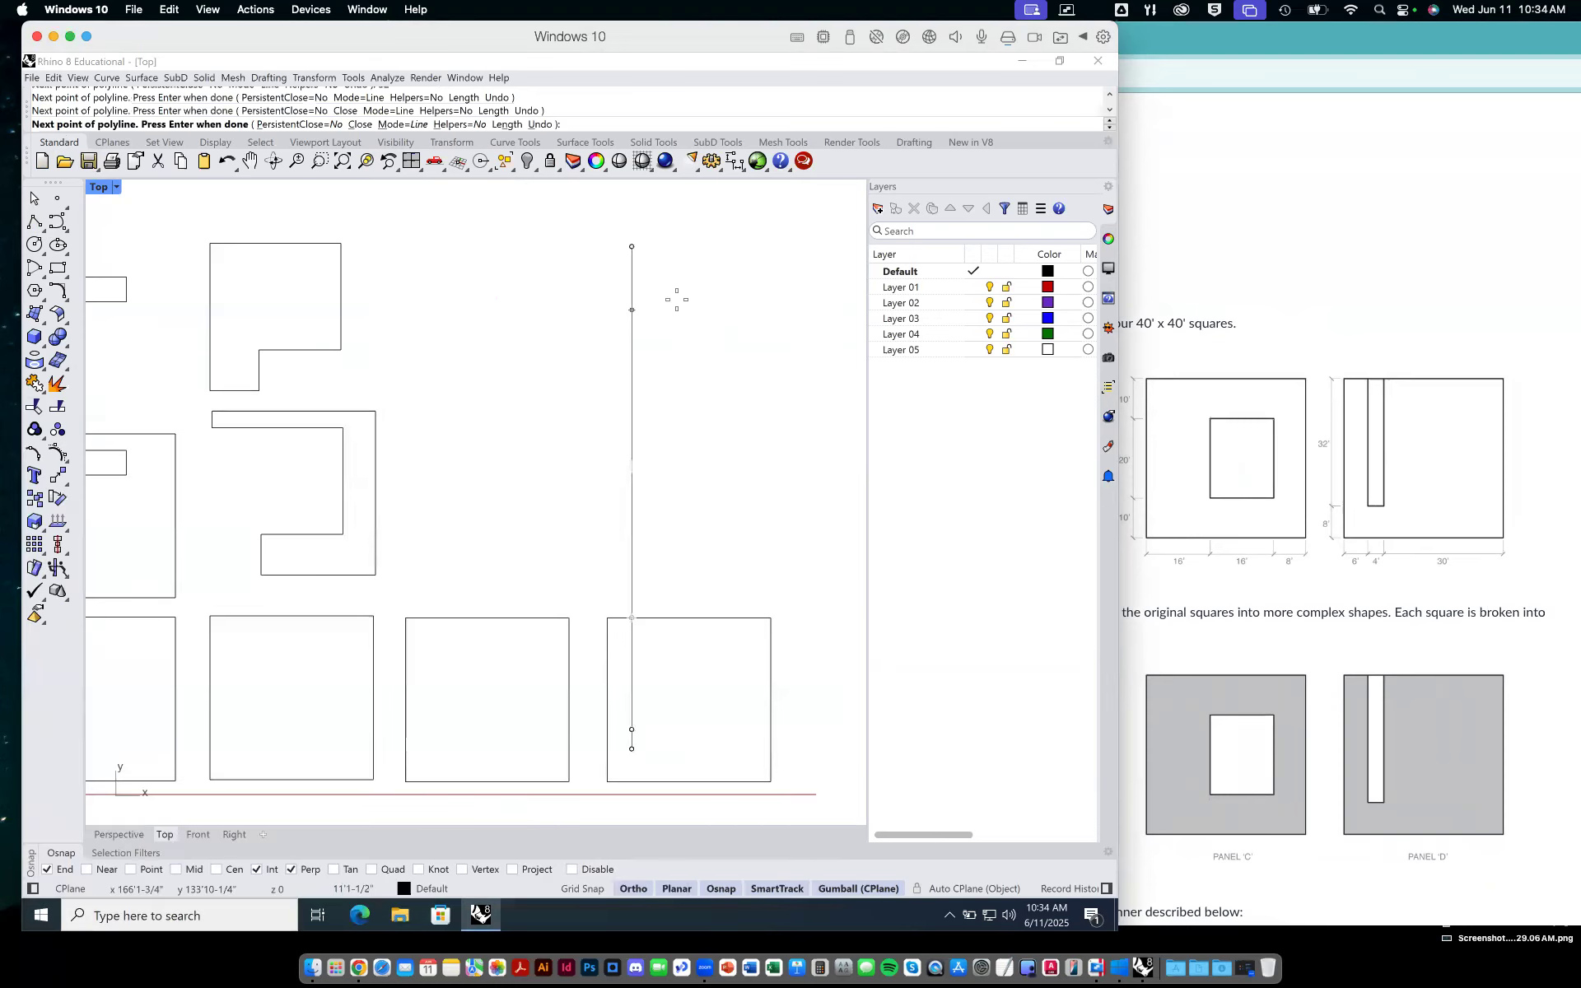
key("ctrl+z")
key("ctrl+z")
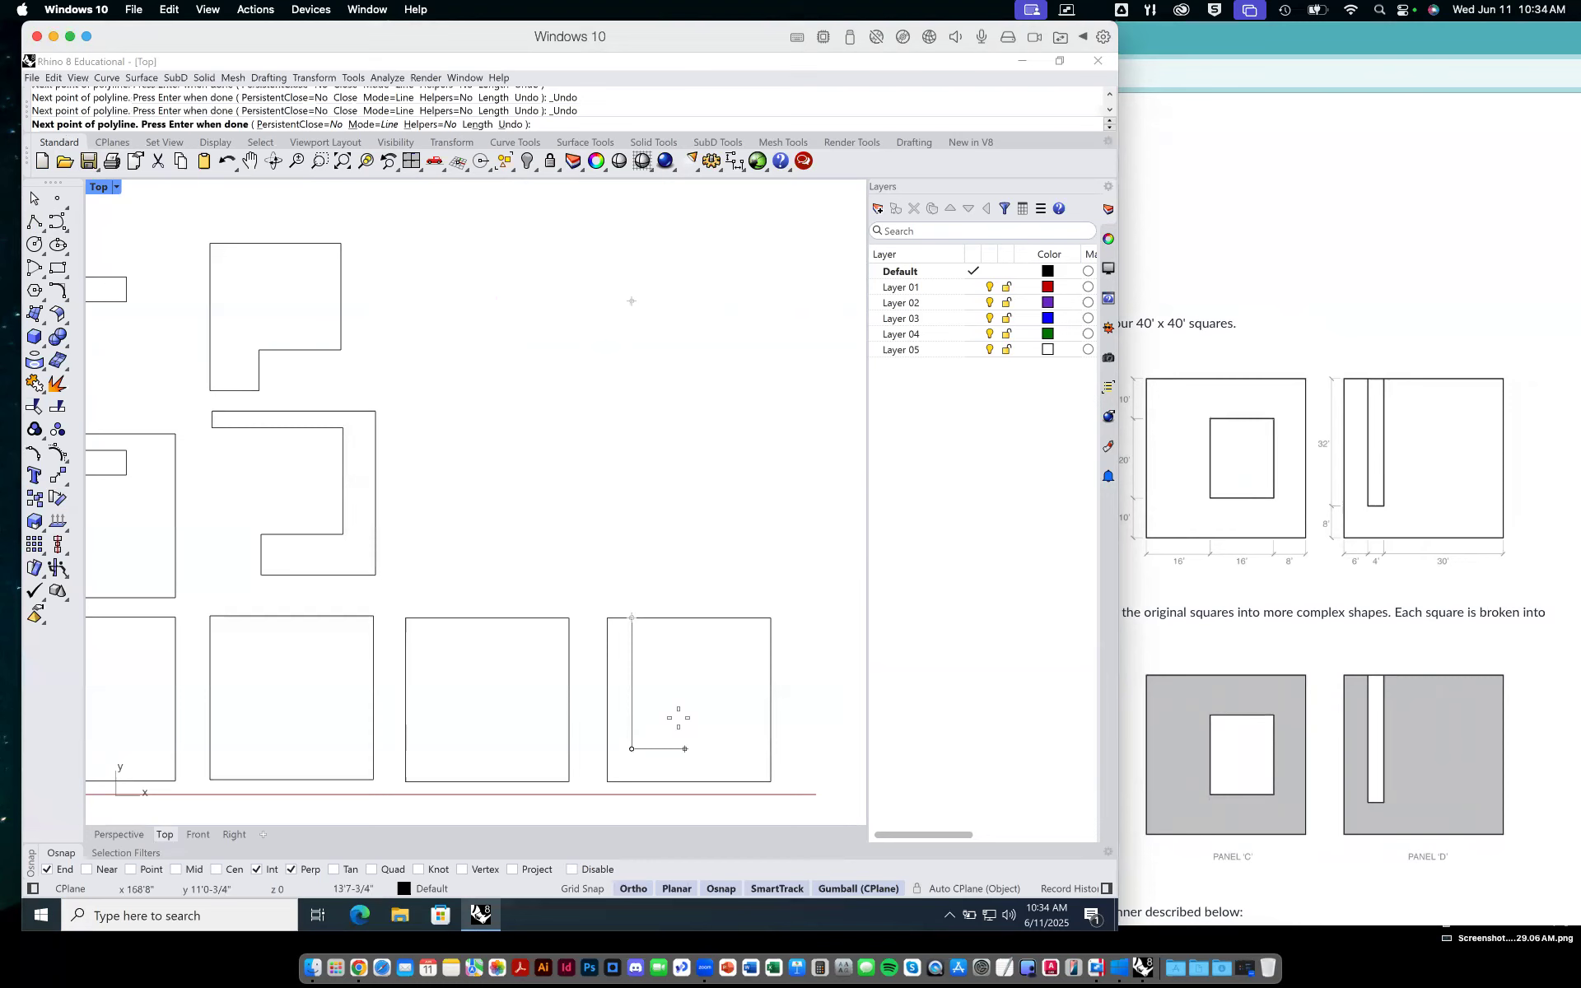
Continue the polyline 4 ft to the right and back up to the fourth square's top edge, finishing the slot.
type("4")
key("Return")
left_click(659, 736)
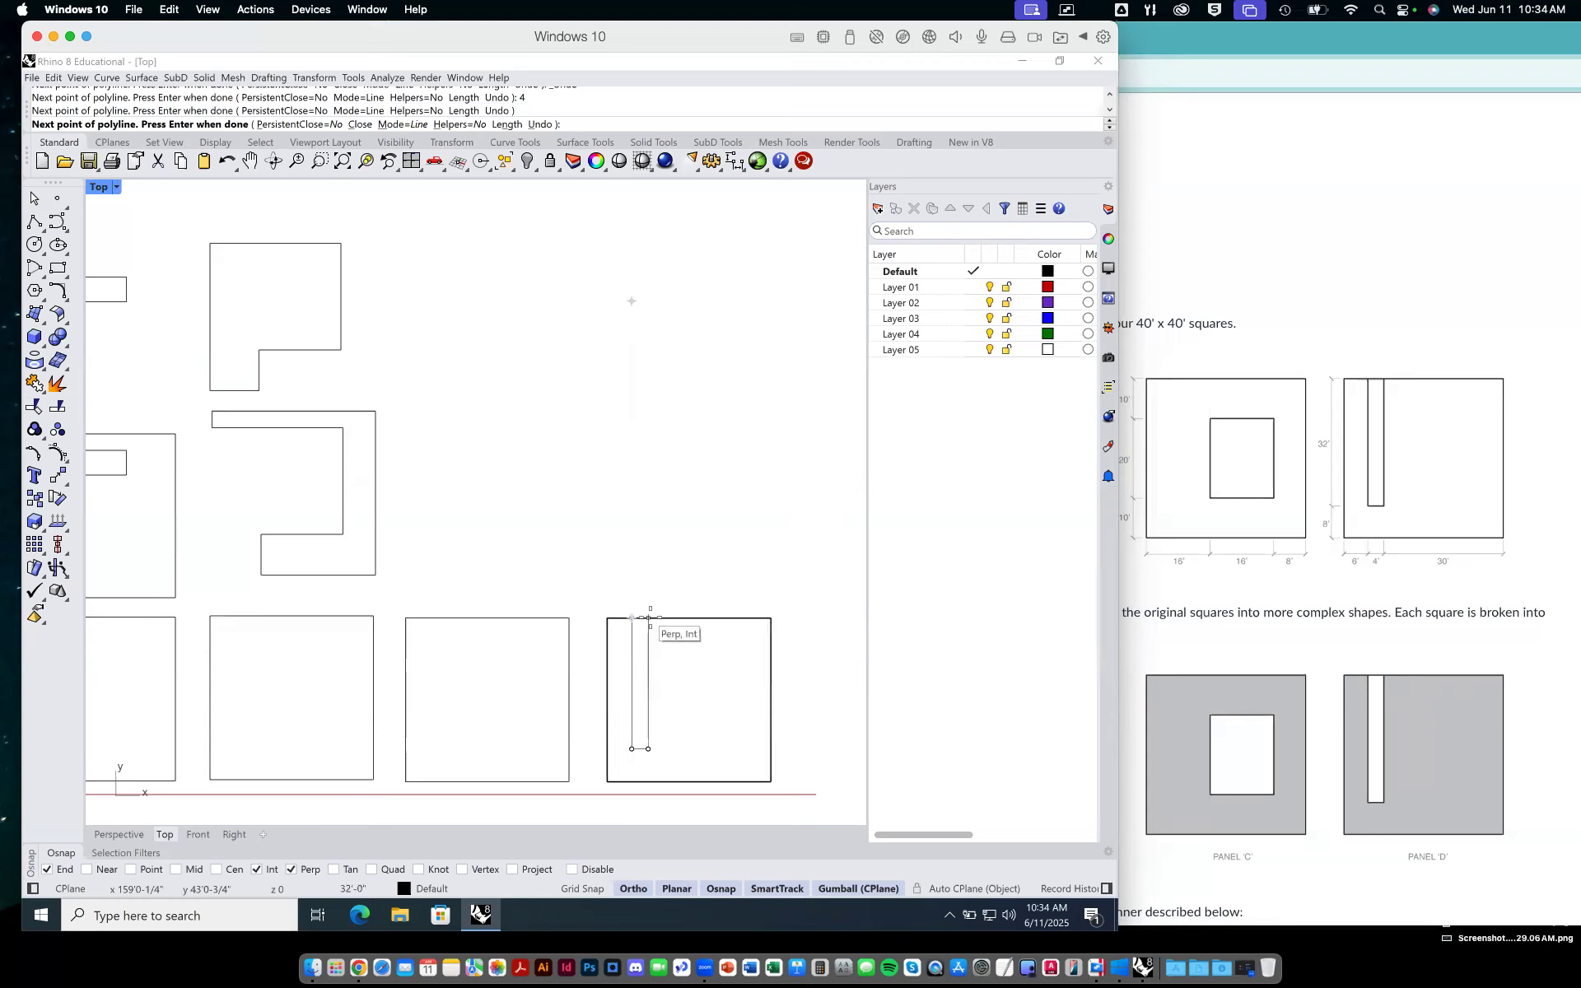
left_click(649, 618)
key("Return")
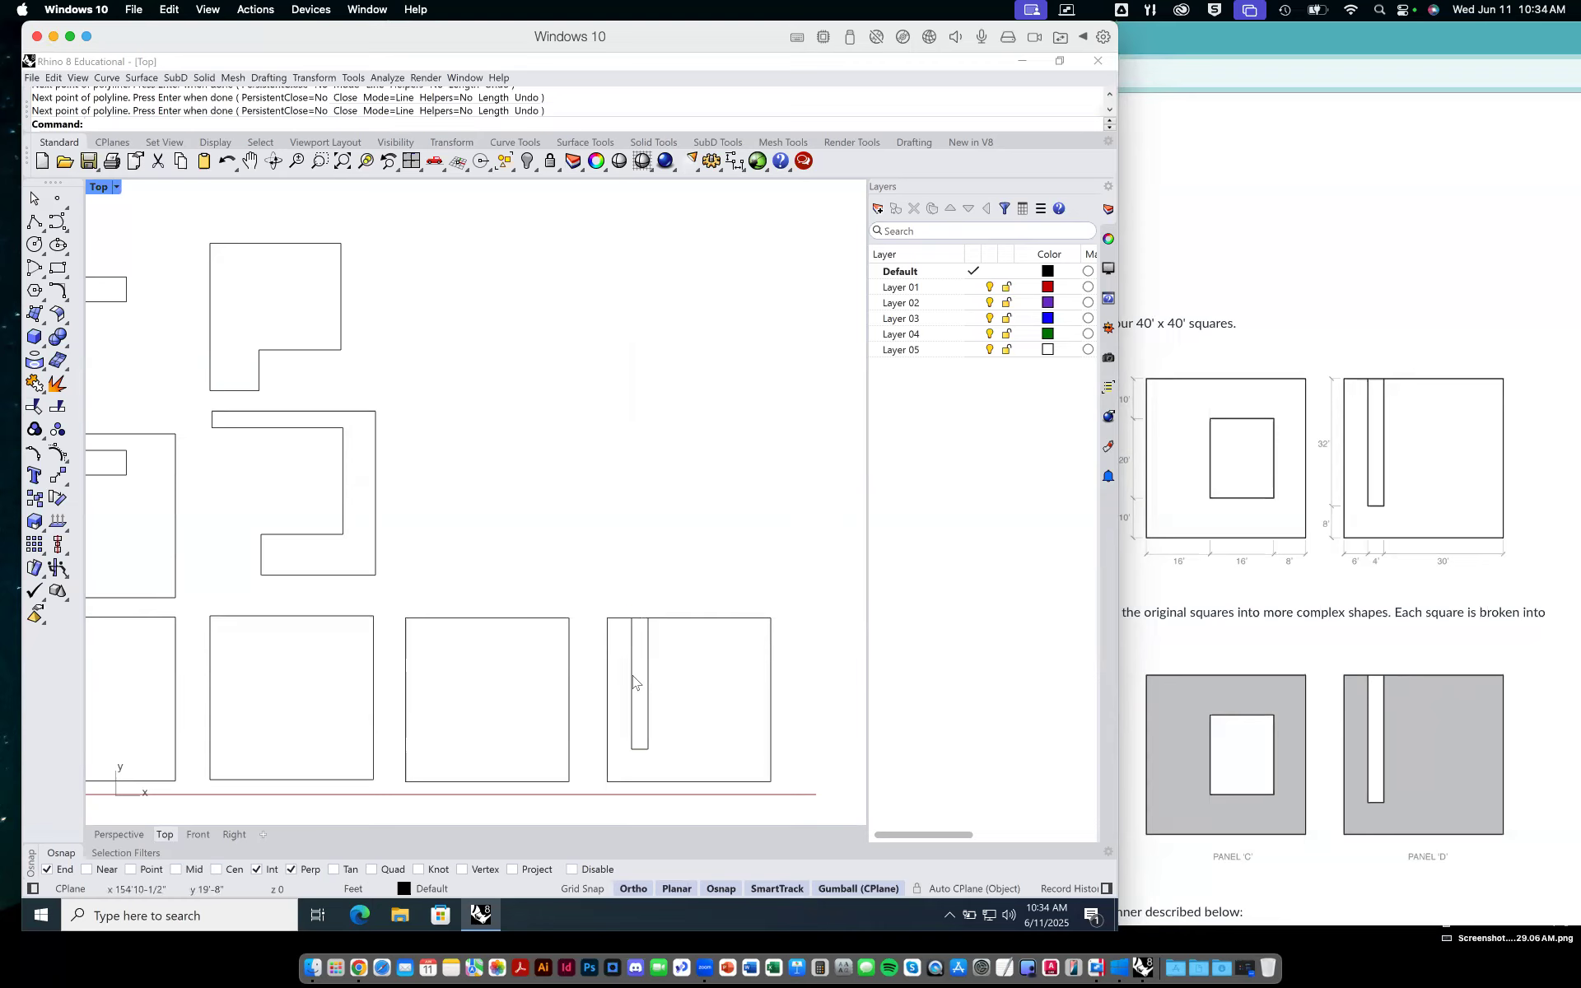
Delete the 6 ft guide line on the fourth square's top edge.
left_click(629, 624)
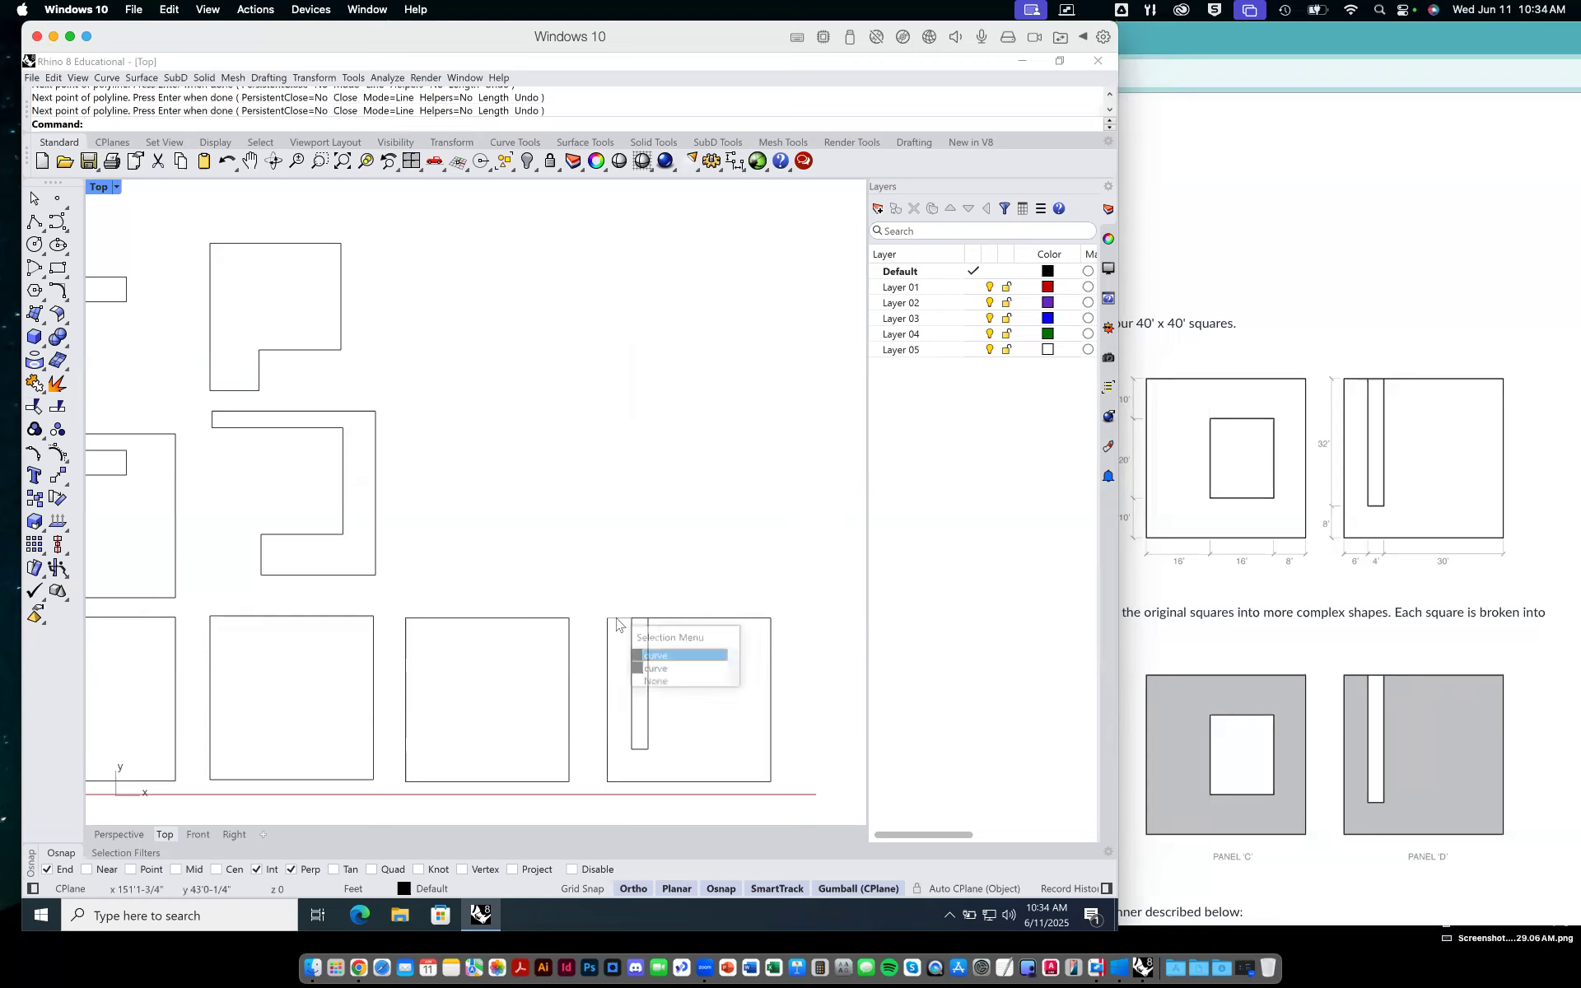
left_click(669, 657)
key("Delete")
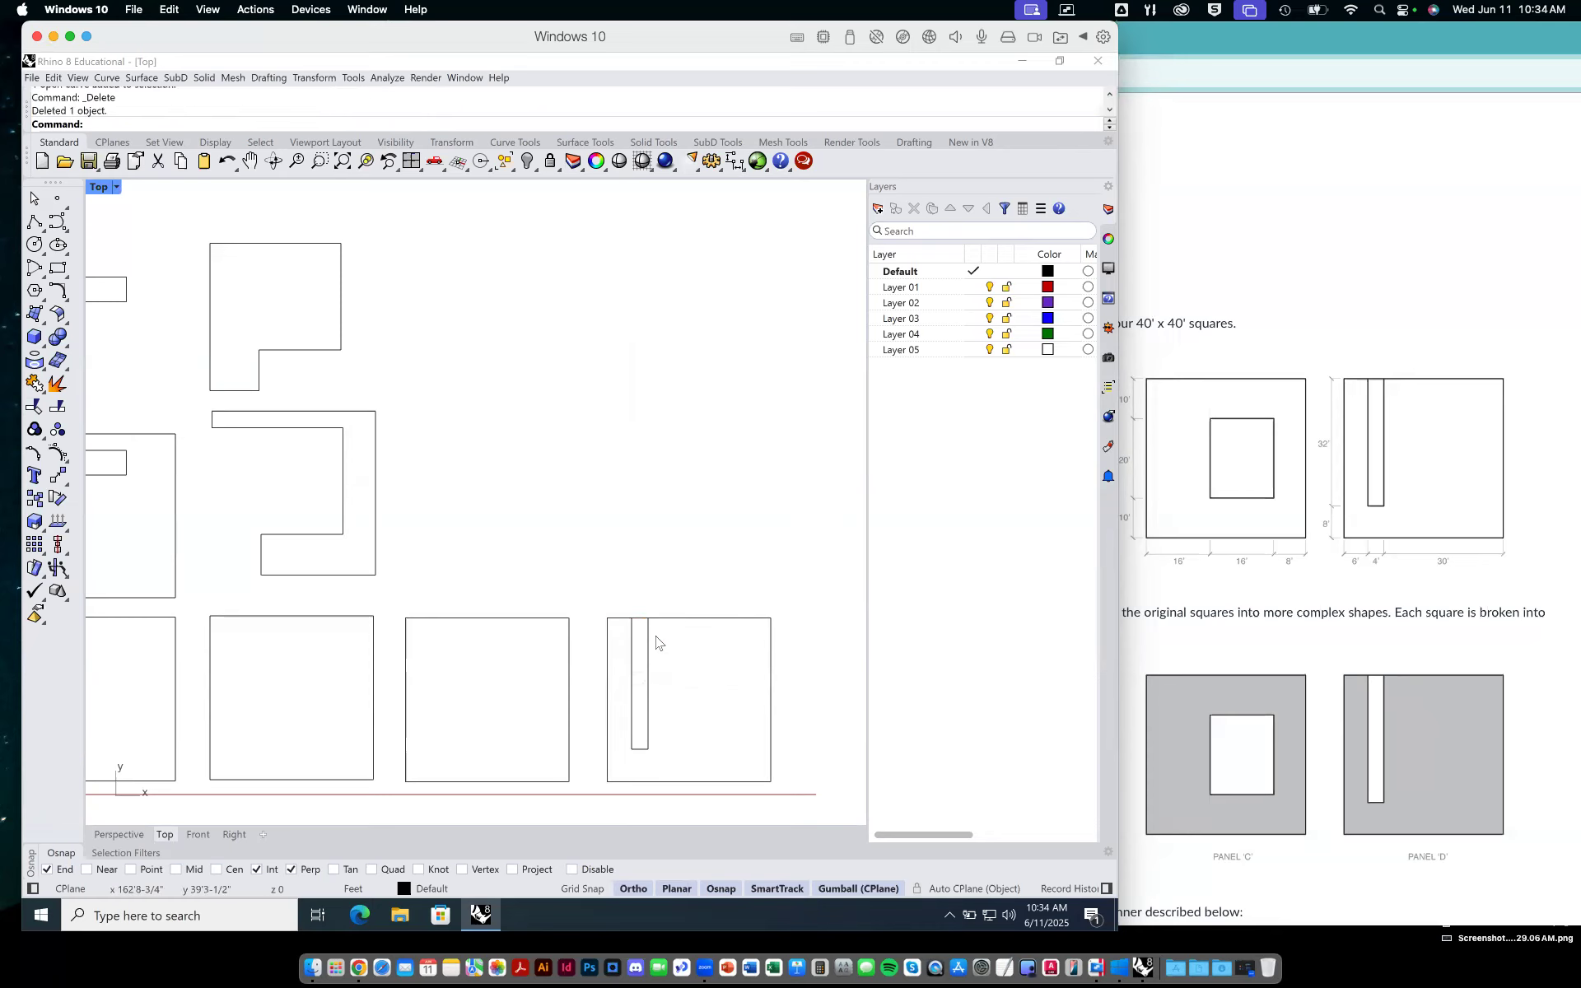
left_click(648, 650)
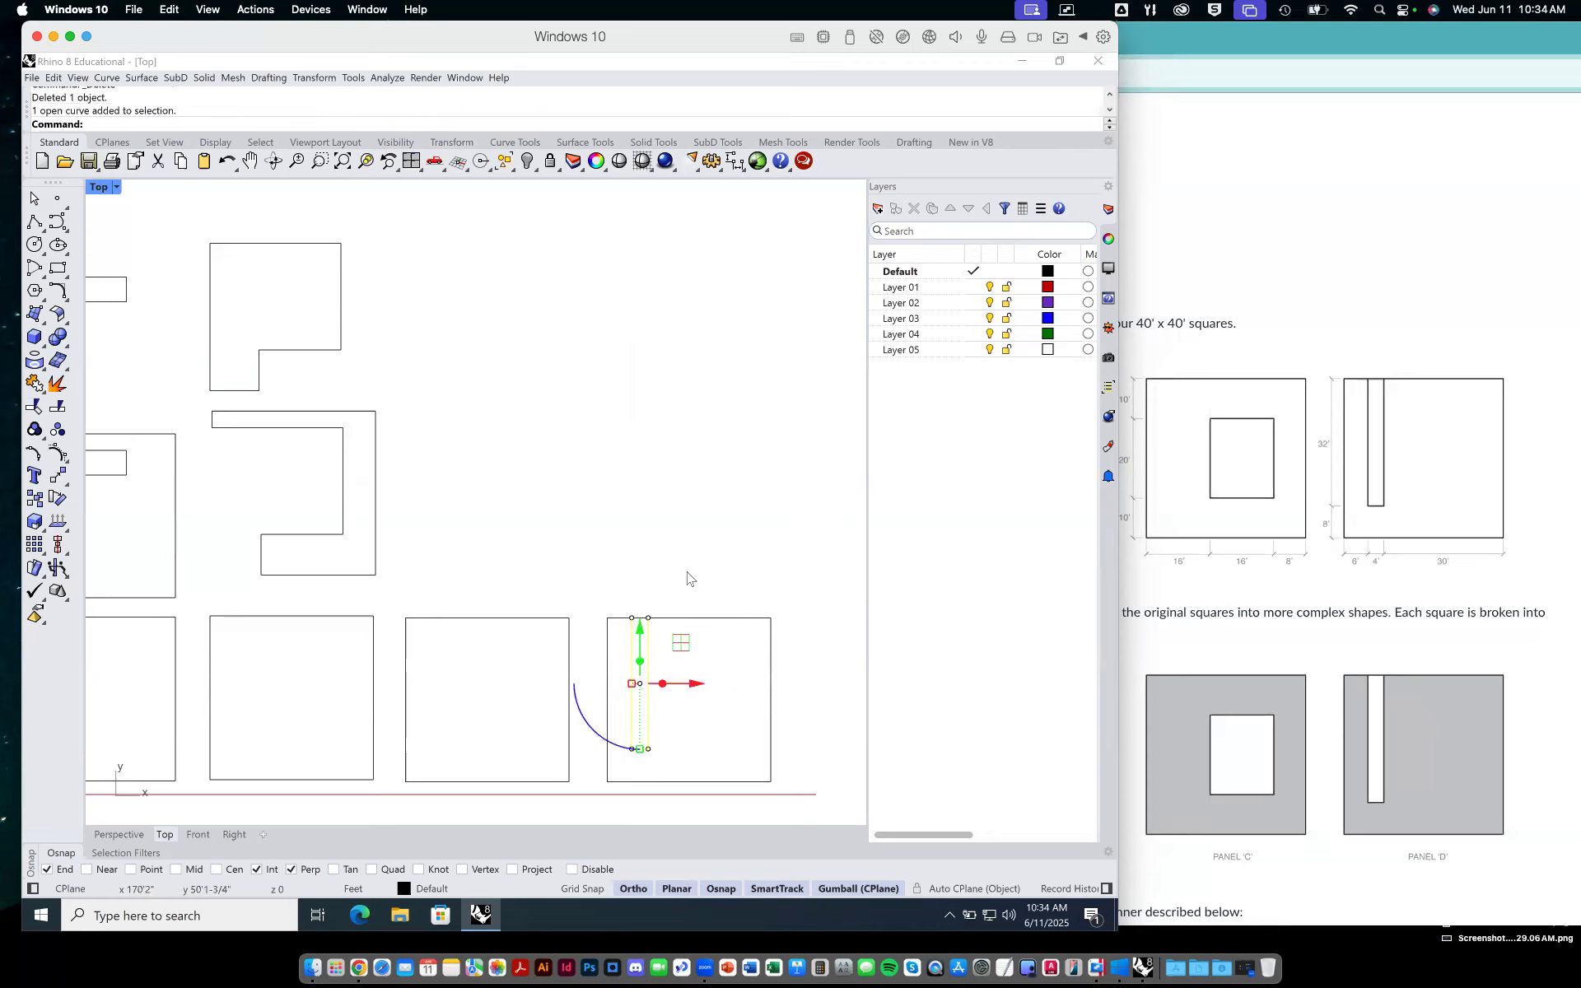
left_click(713, 561)
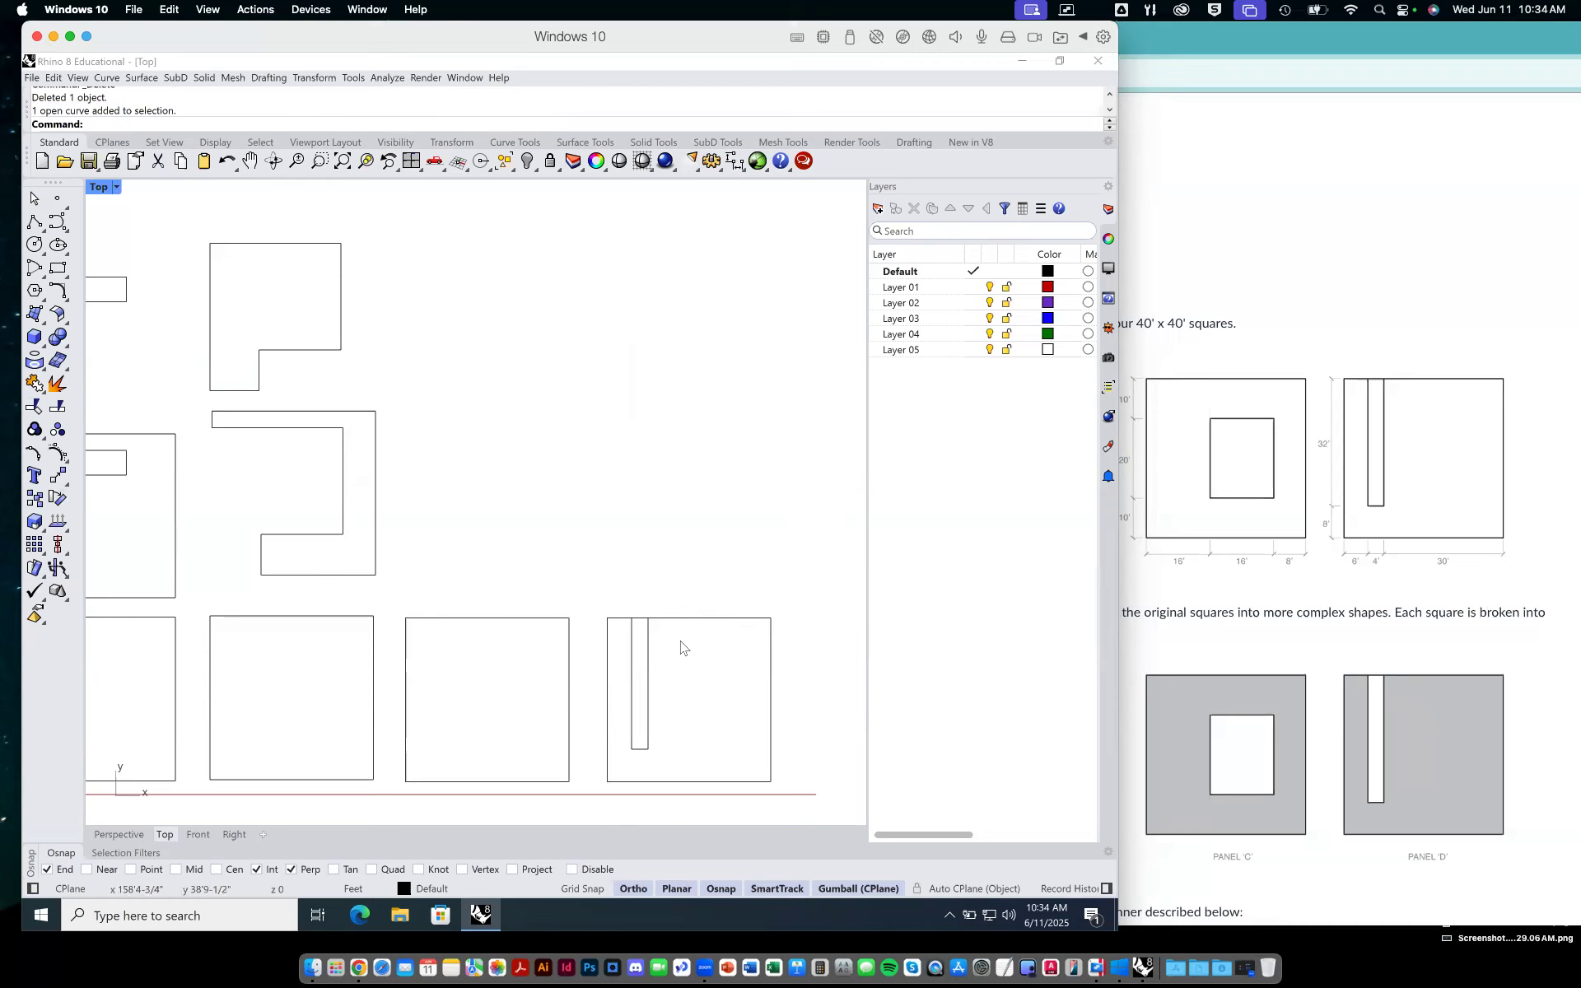
left_click(701, 619)
left_click(647, 646)
left_click(657, 534)
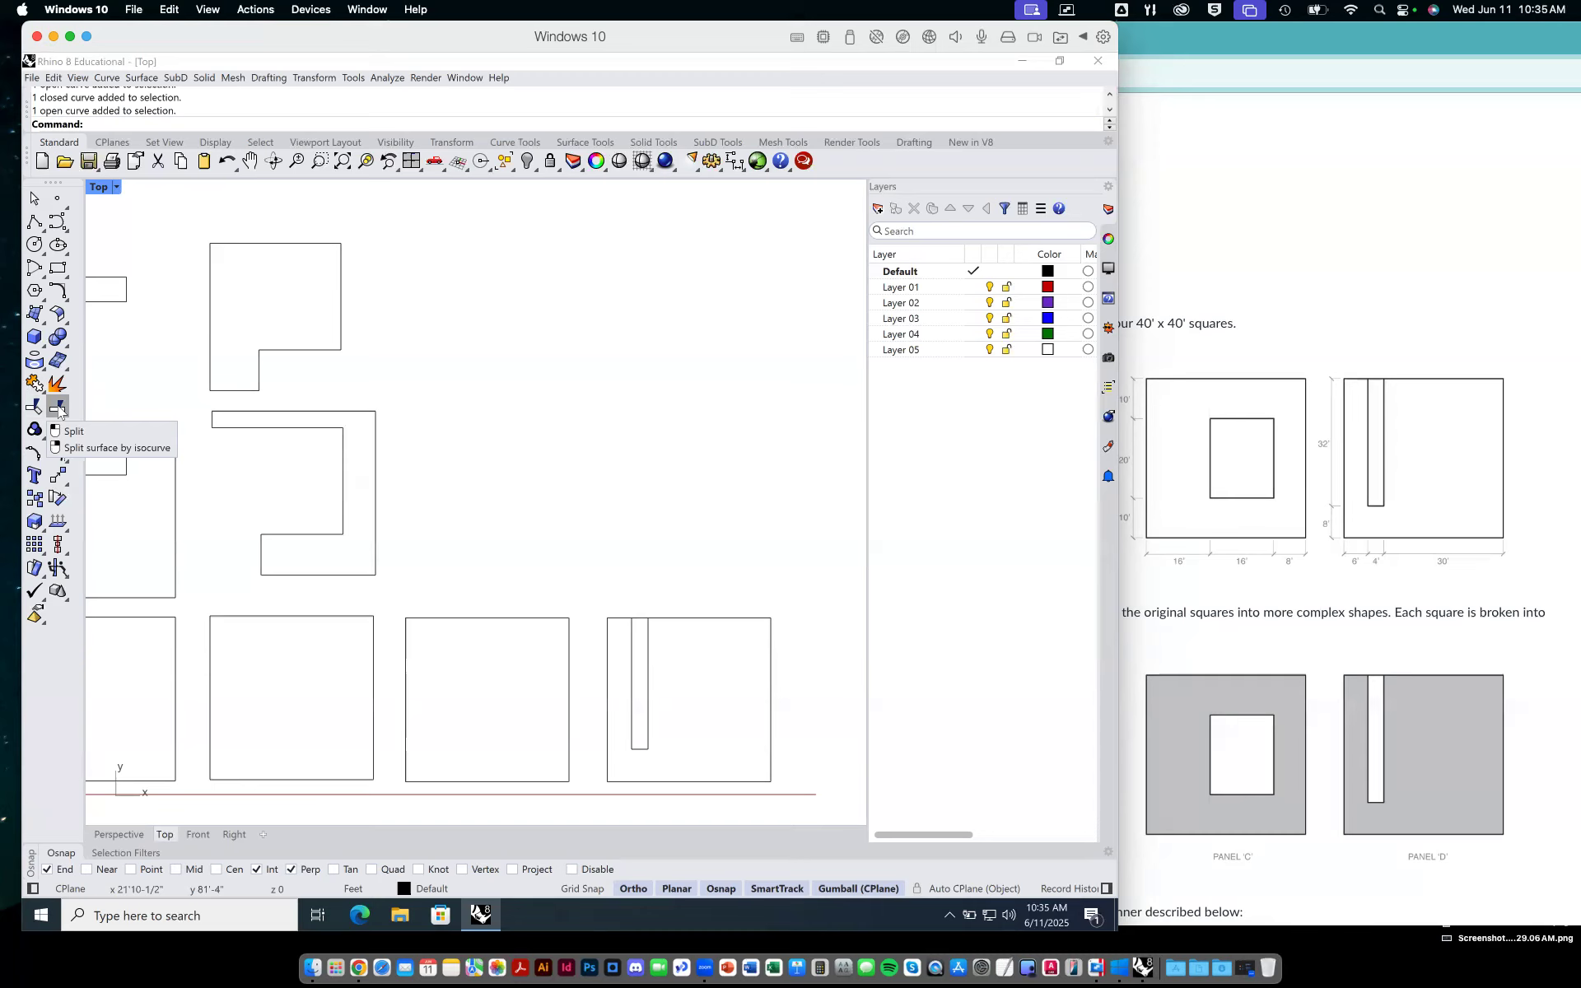
Try to split the fourth square's outline with the slot polyline as the cutting object.
left_click(58, 408)
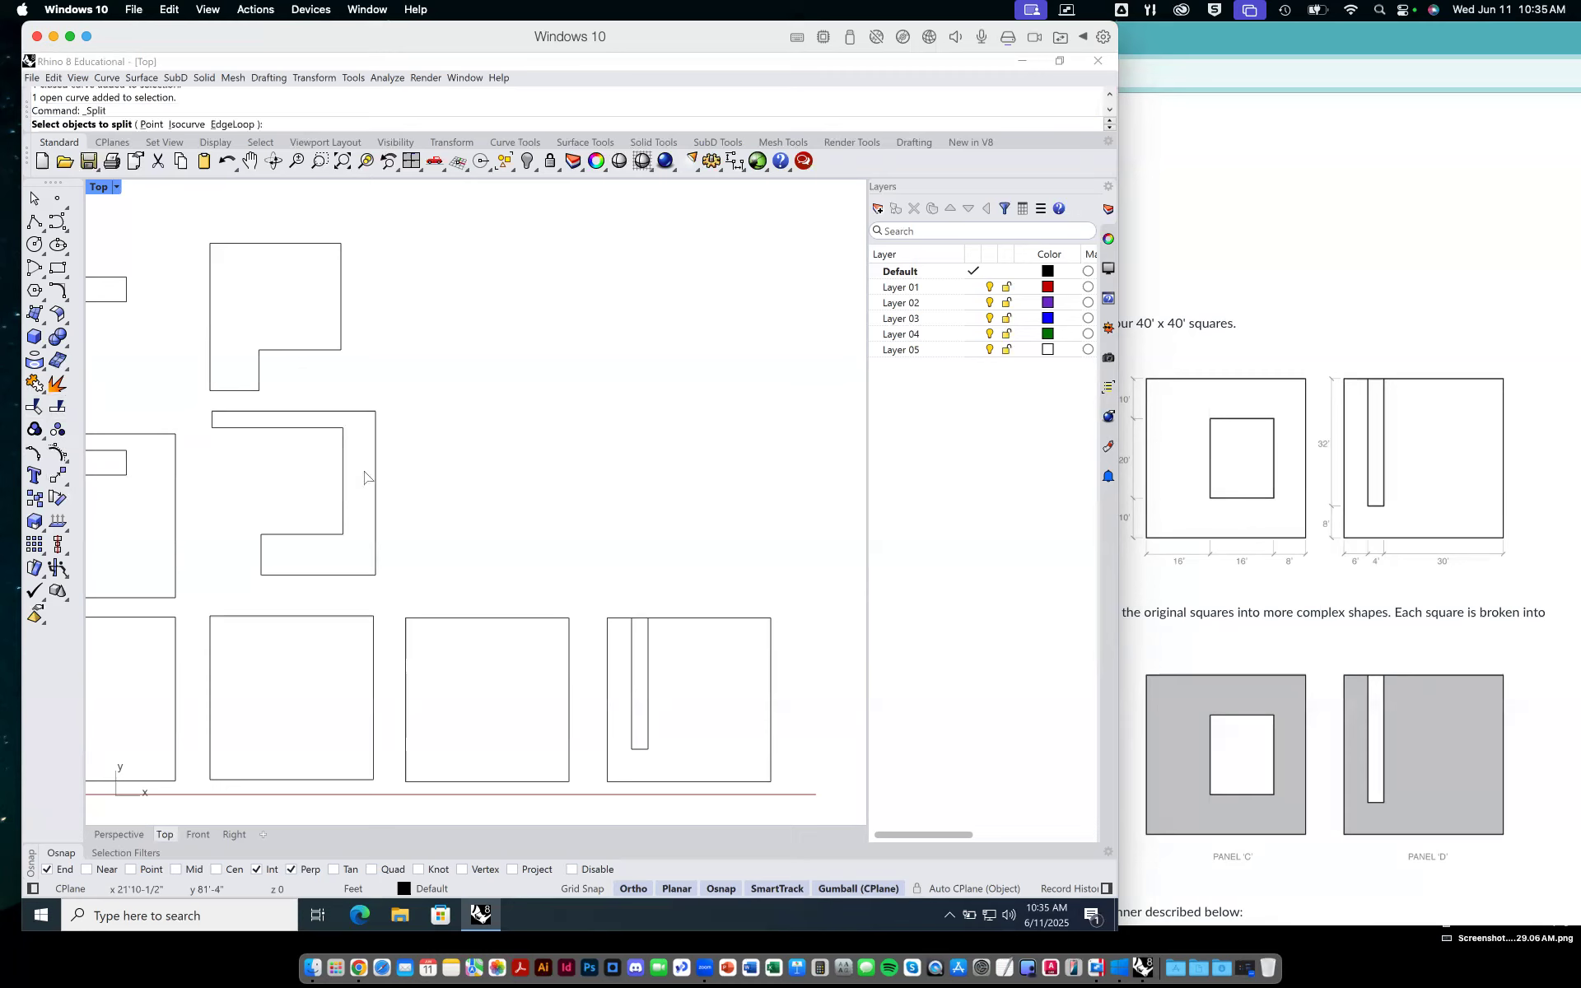
left_click(669, 623)
key("Return")
left_click(648, 655)
key("Return")
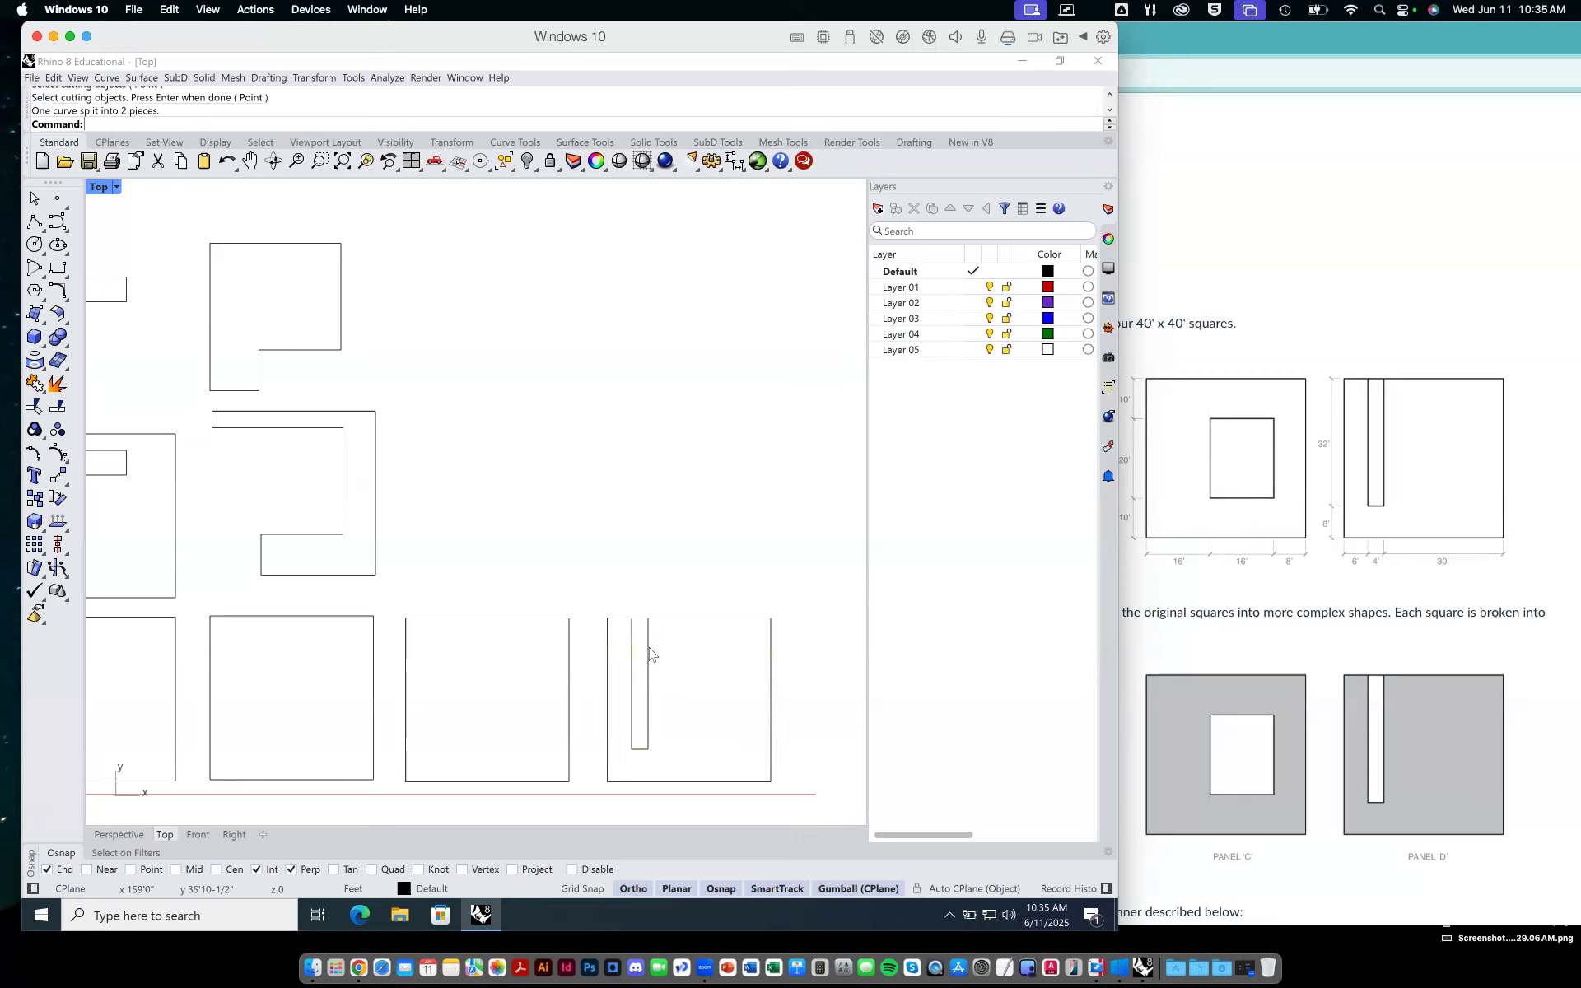
Select the separate pieces of the fourth square's top edge to check them, and undo the split.
left_click(642, 619)
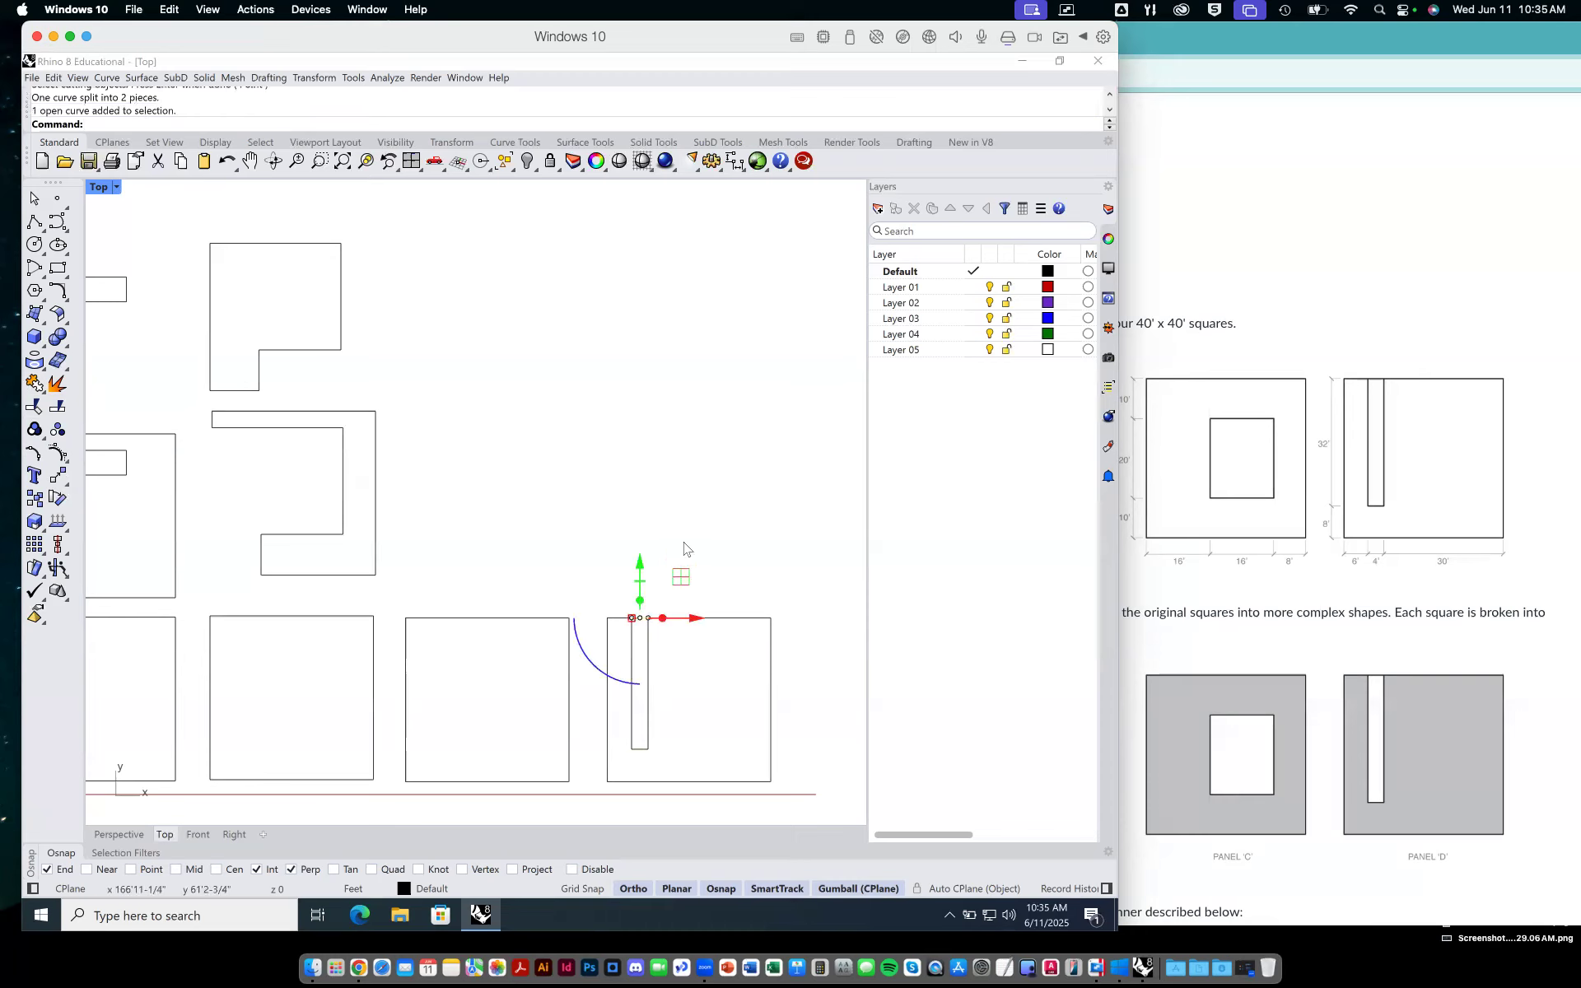
left_click(711, 617)
left_click(711, 576)
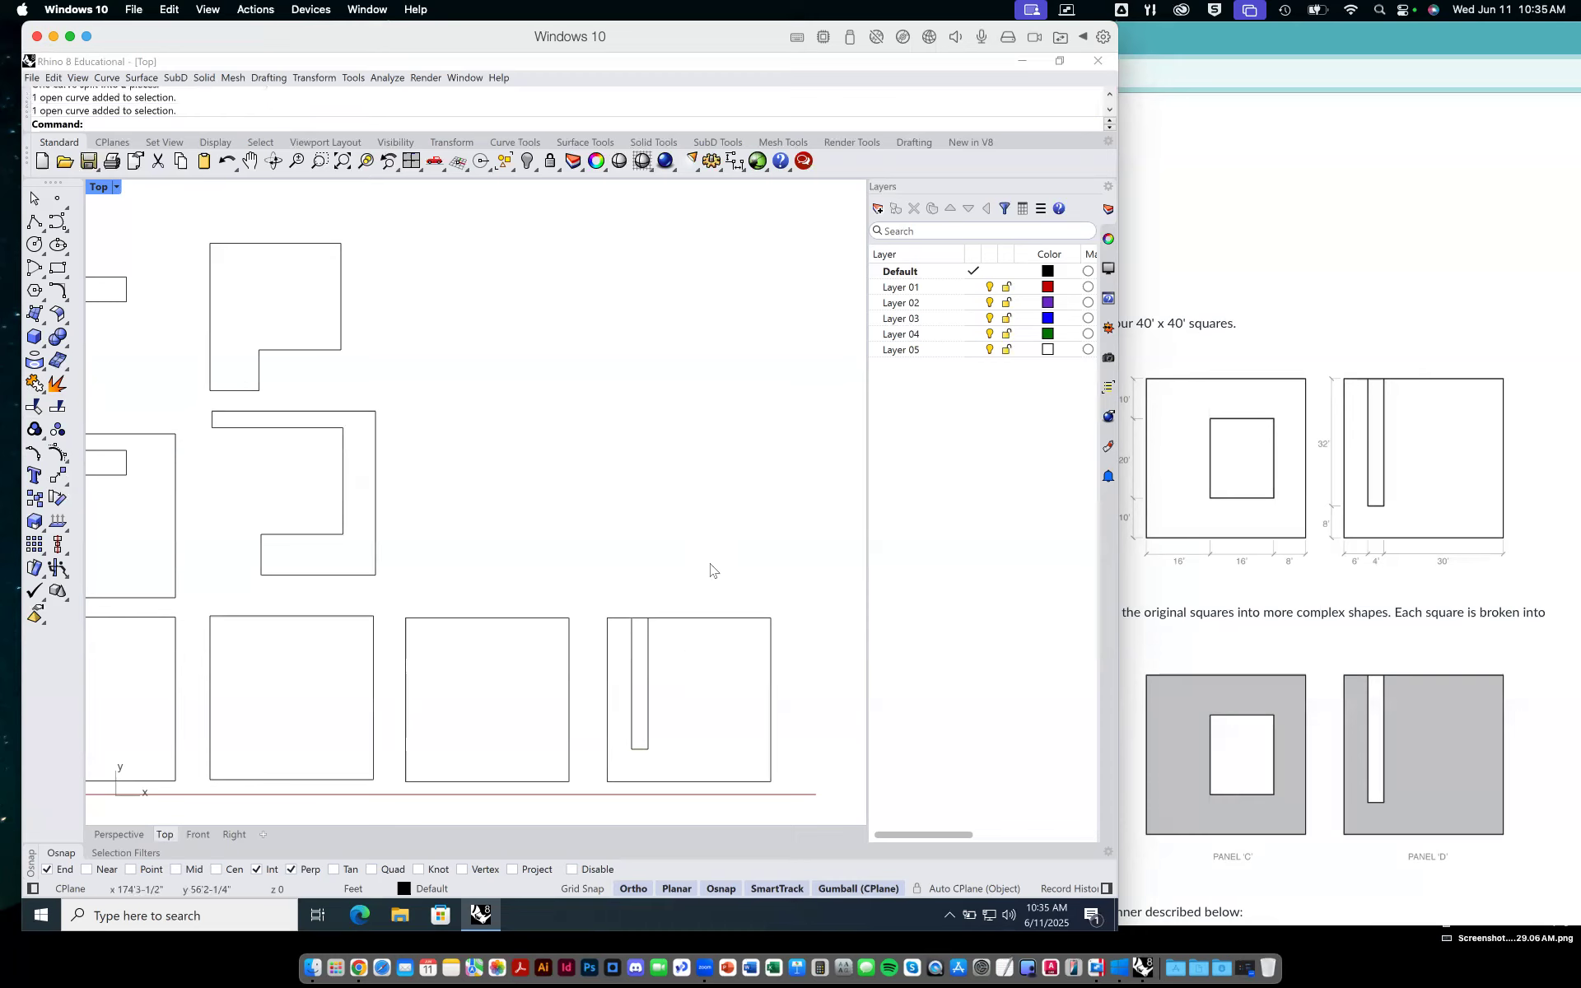
key("ctrl+z")
left_click(681, 639)
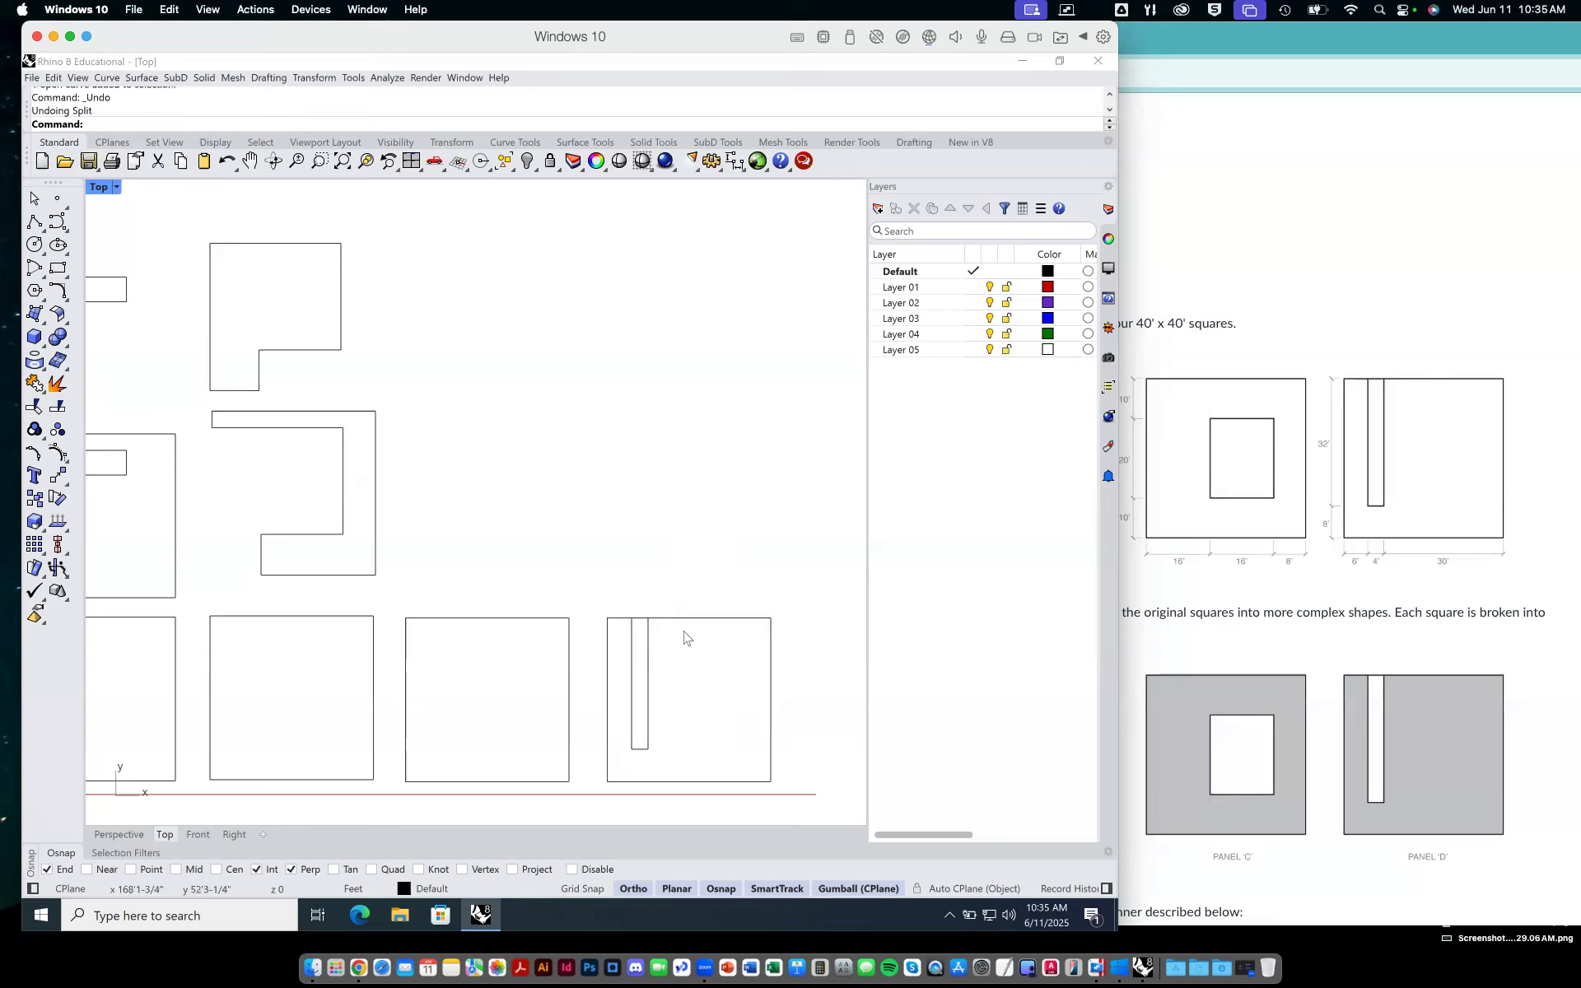
Trim away the fourth square's top edge between the slot's two sides, using the slot polyline as the cutting object.
left_click(34, 406)
left_click(646, 661)
key("Return")
scroll(648, 626, "up", 3)
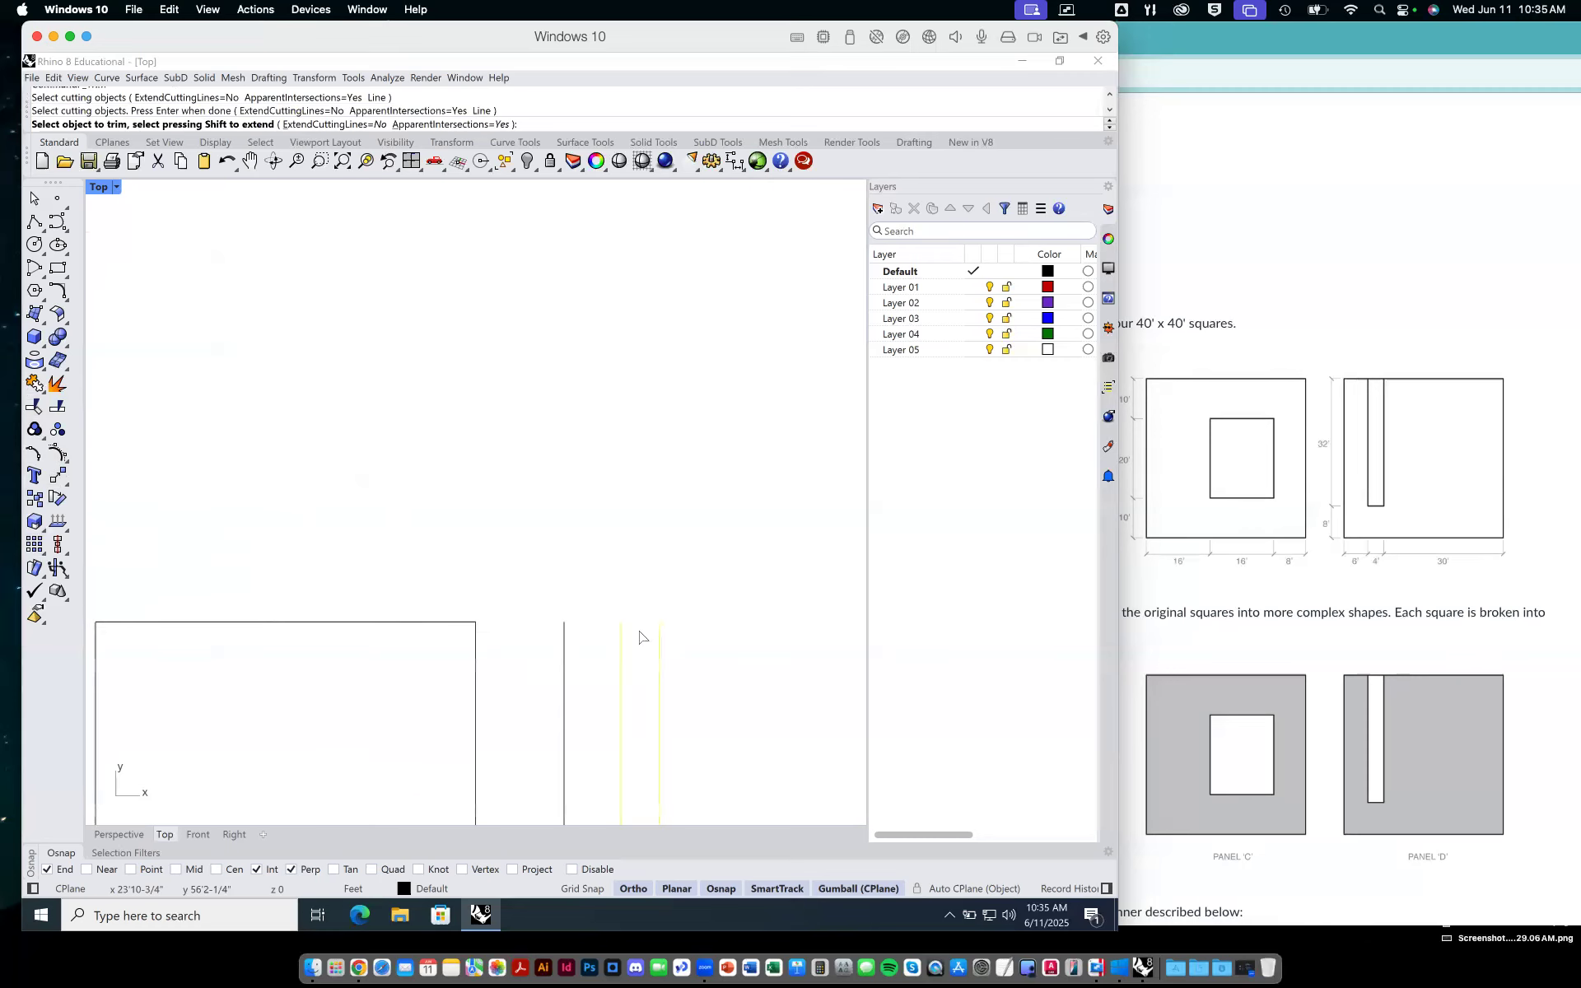
scroll(648, 641, "down", 4)
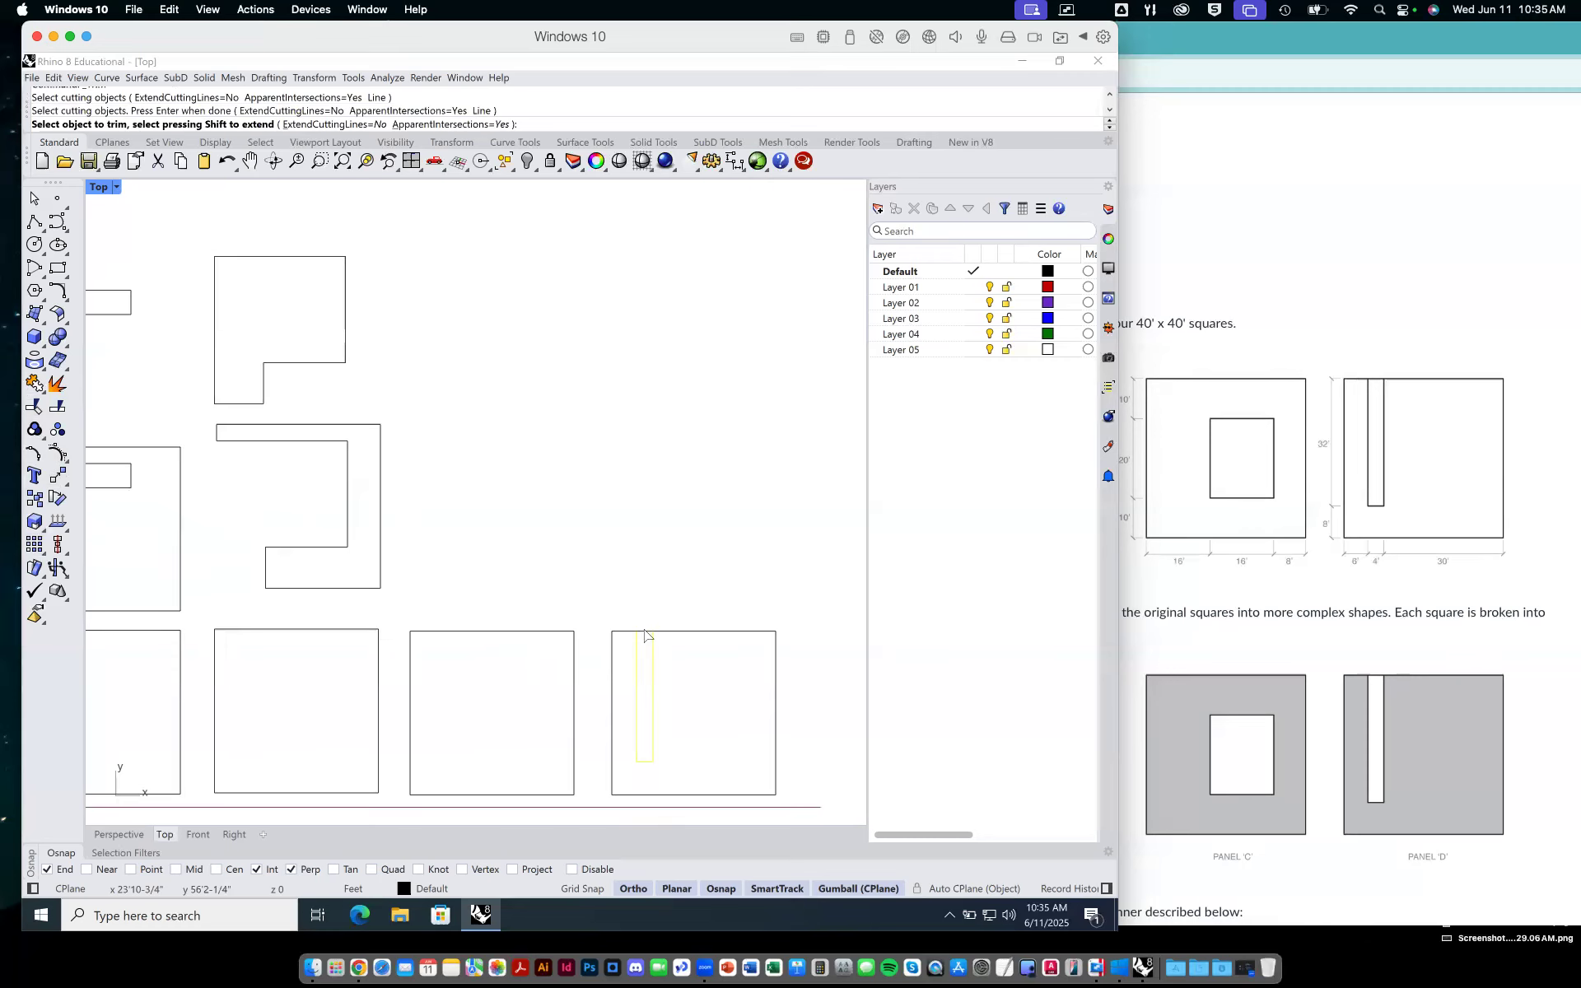
left_click(645, 632)
key("Return")
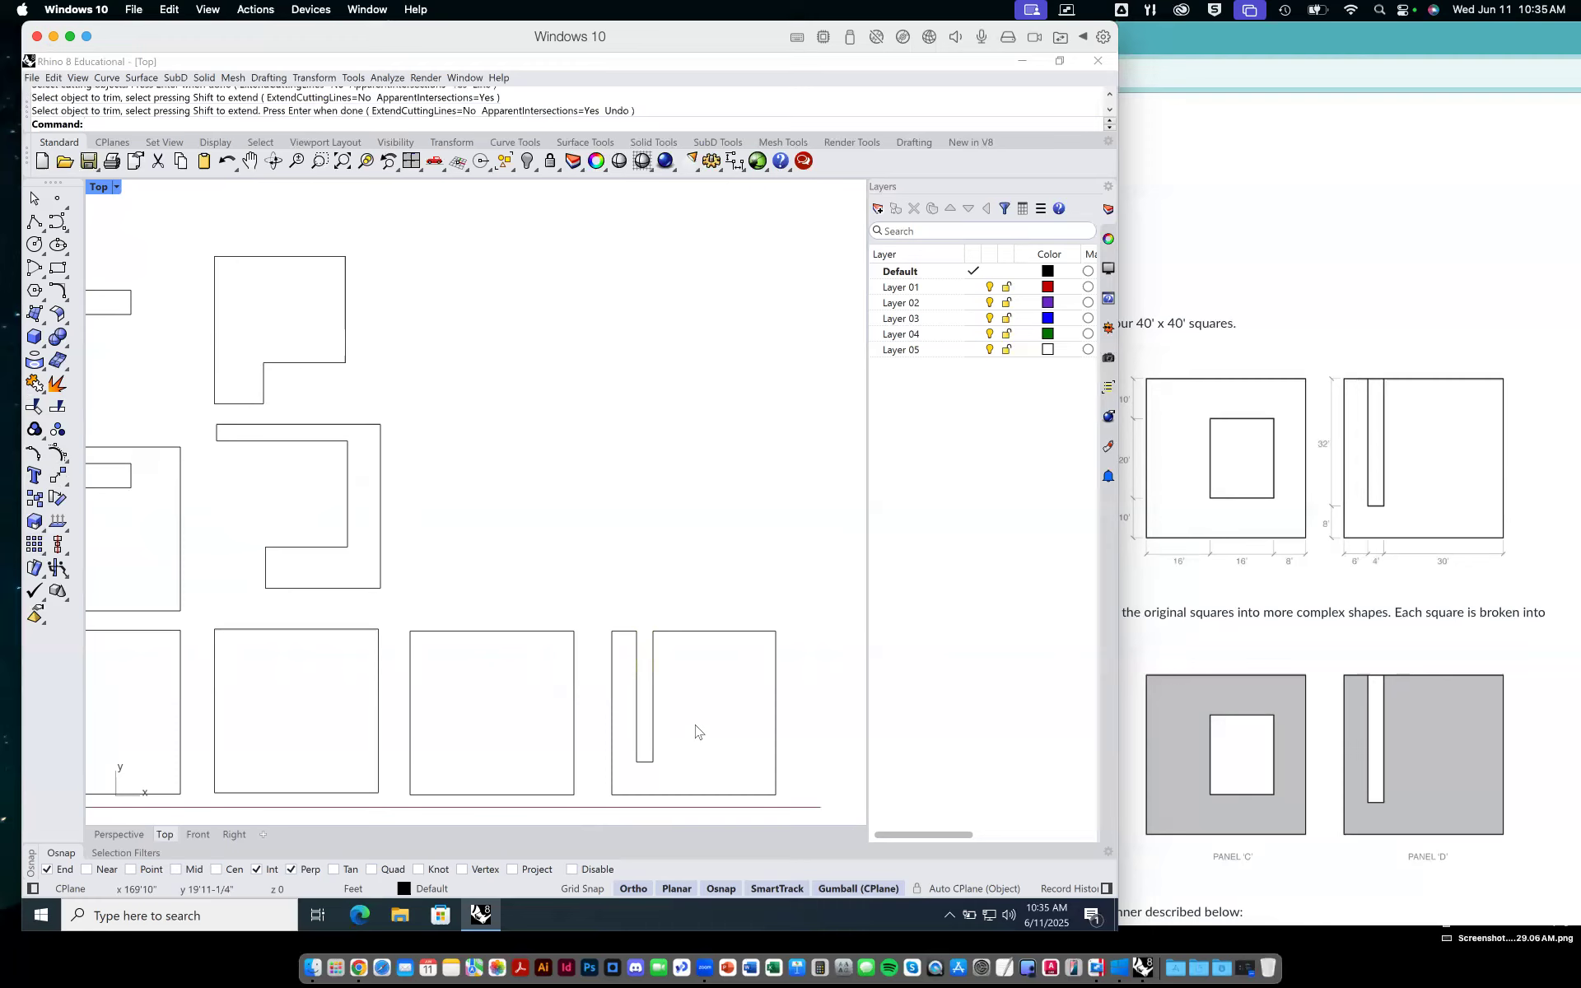
Select the trimmed square outline and the slot polyline together and individually to check whether they are separate curves.
left_click_drag(790, 608, 611, 786)
left_click(702, 561)
left_click(655, 663)
left_click(713, 631)
left_click(724, 590)
left_click_drag(794, 594, 604, 810)
left_click(700, 532)
left_click_drag(596, 611, 812, 795)
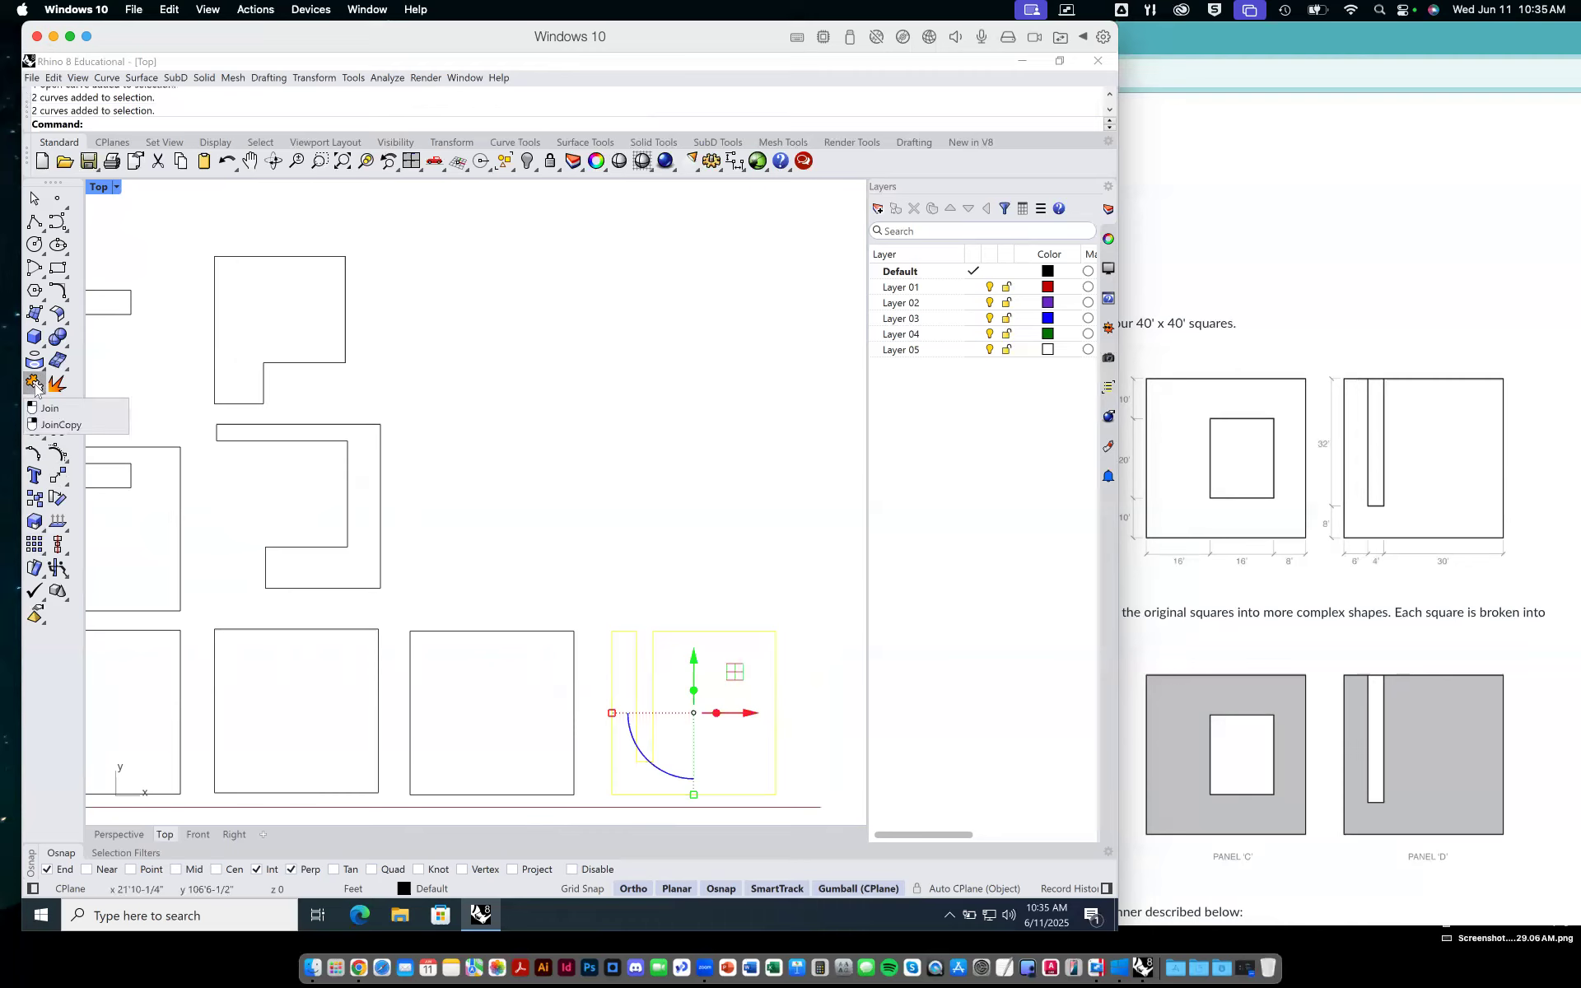
left_click(642, 516)
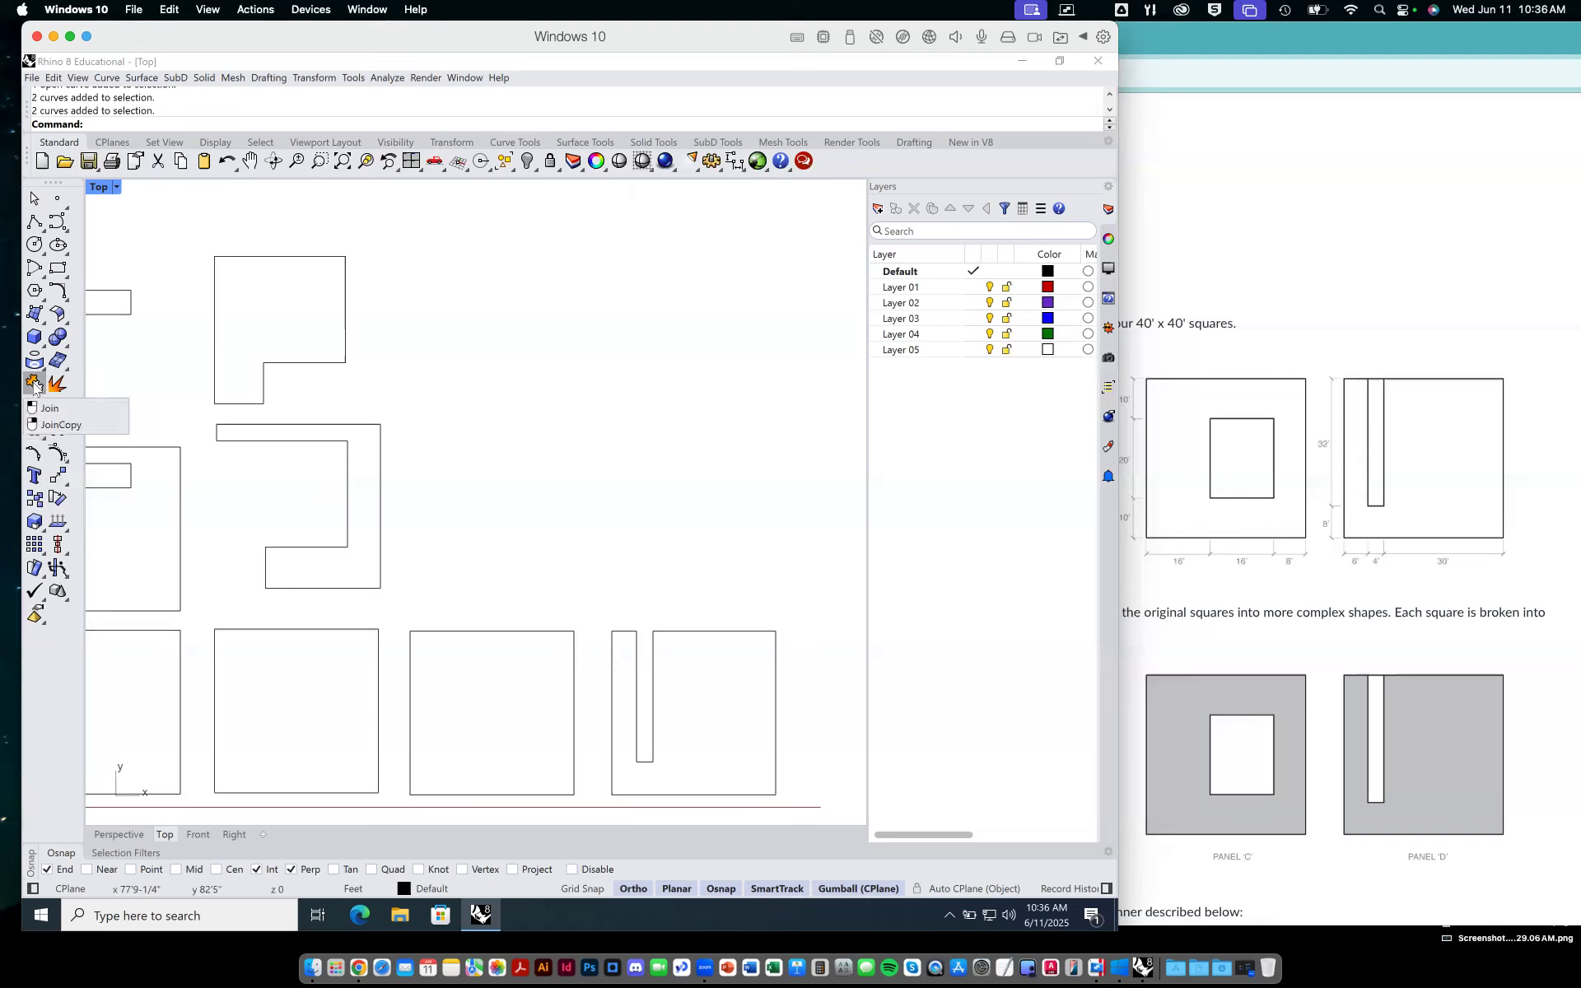
Join the trimmed fourth square and its slot polyline into one closed curve.
left_click(34, 383)
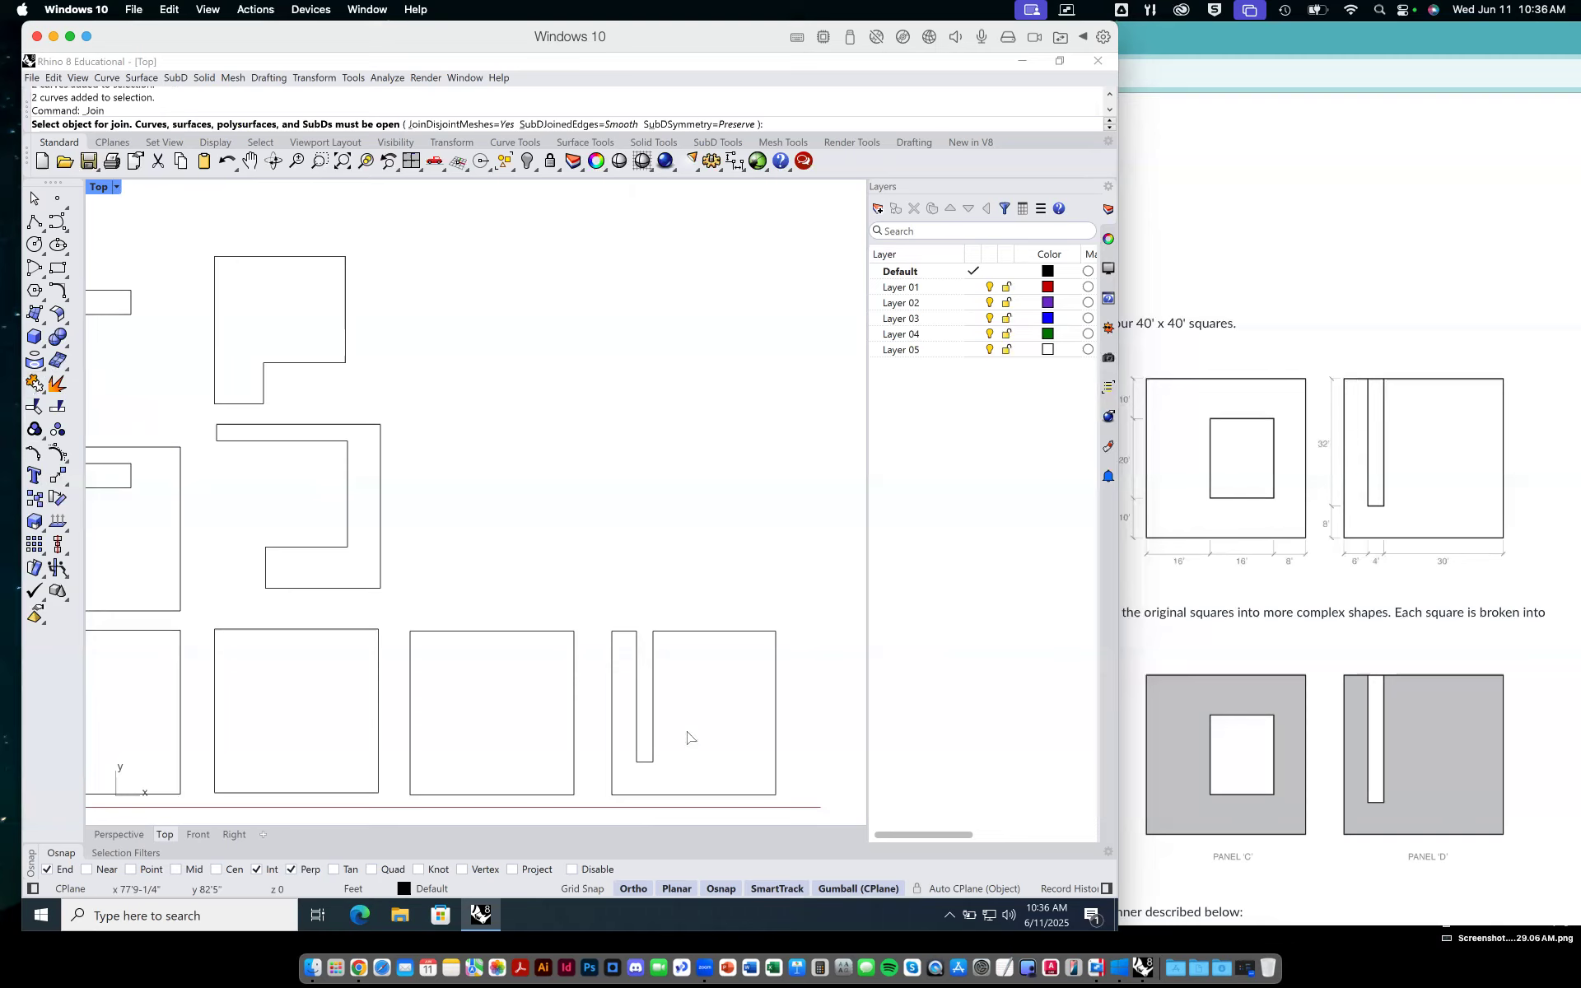
key("Escape")
left_click_drag(609, 586, 793, 788)
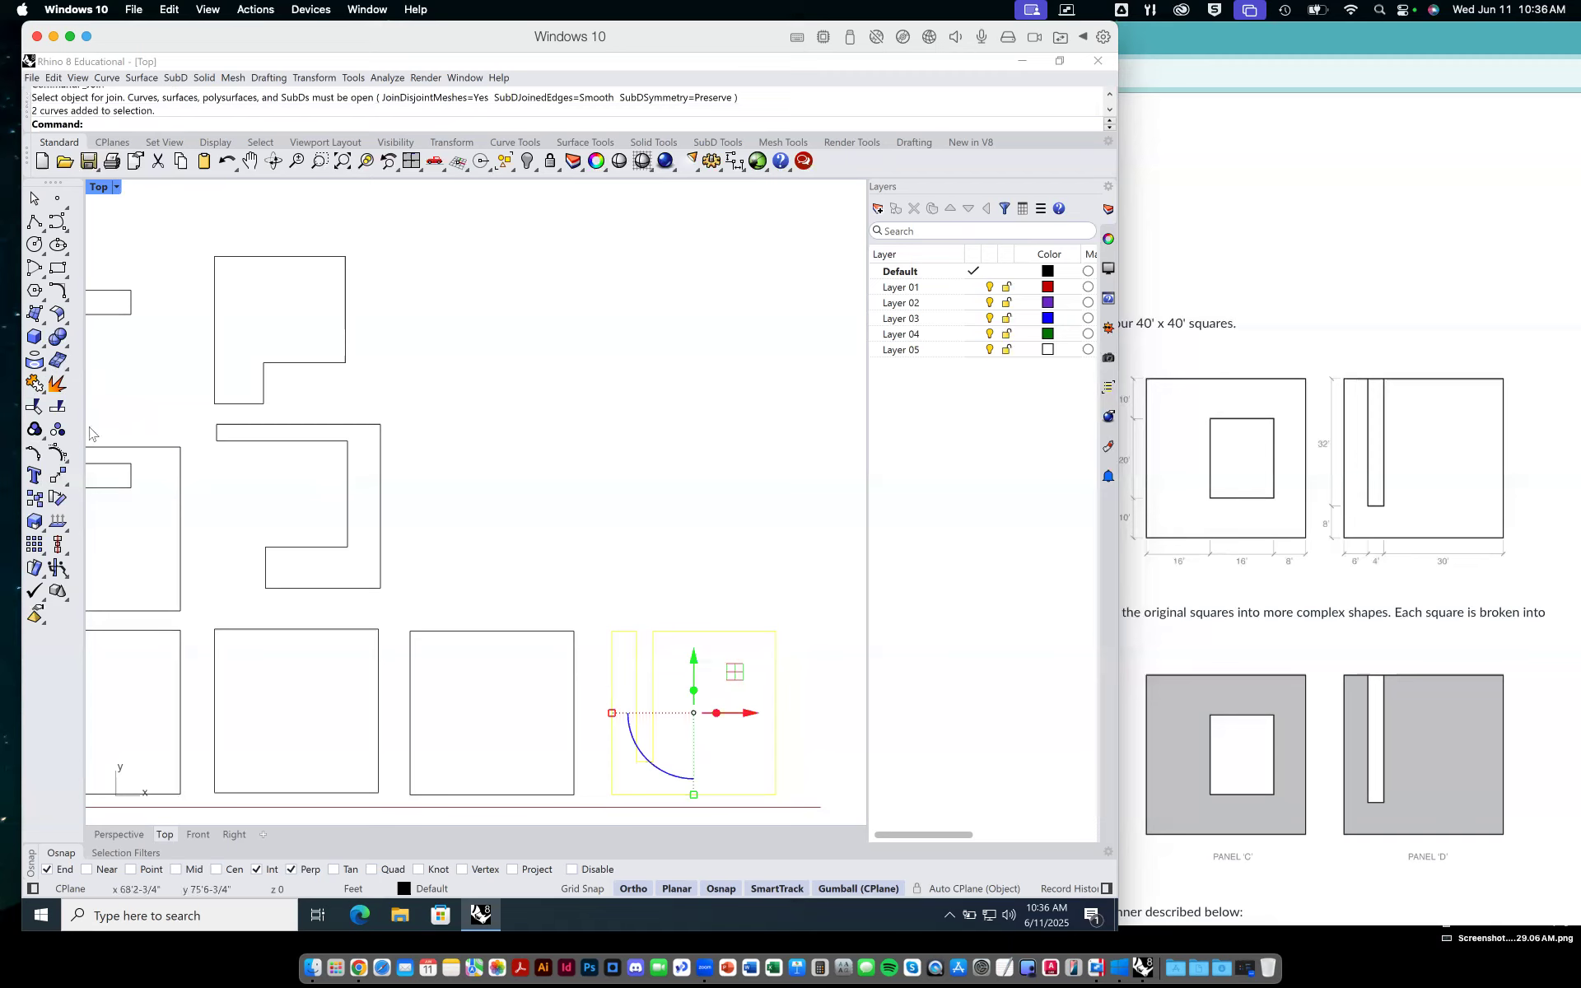
left_click(33, 385)
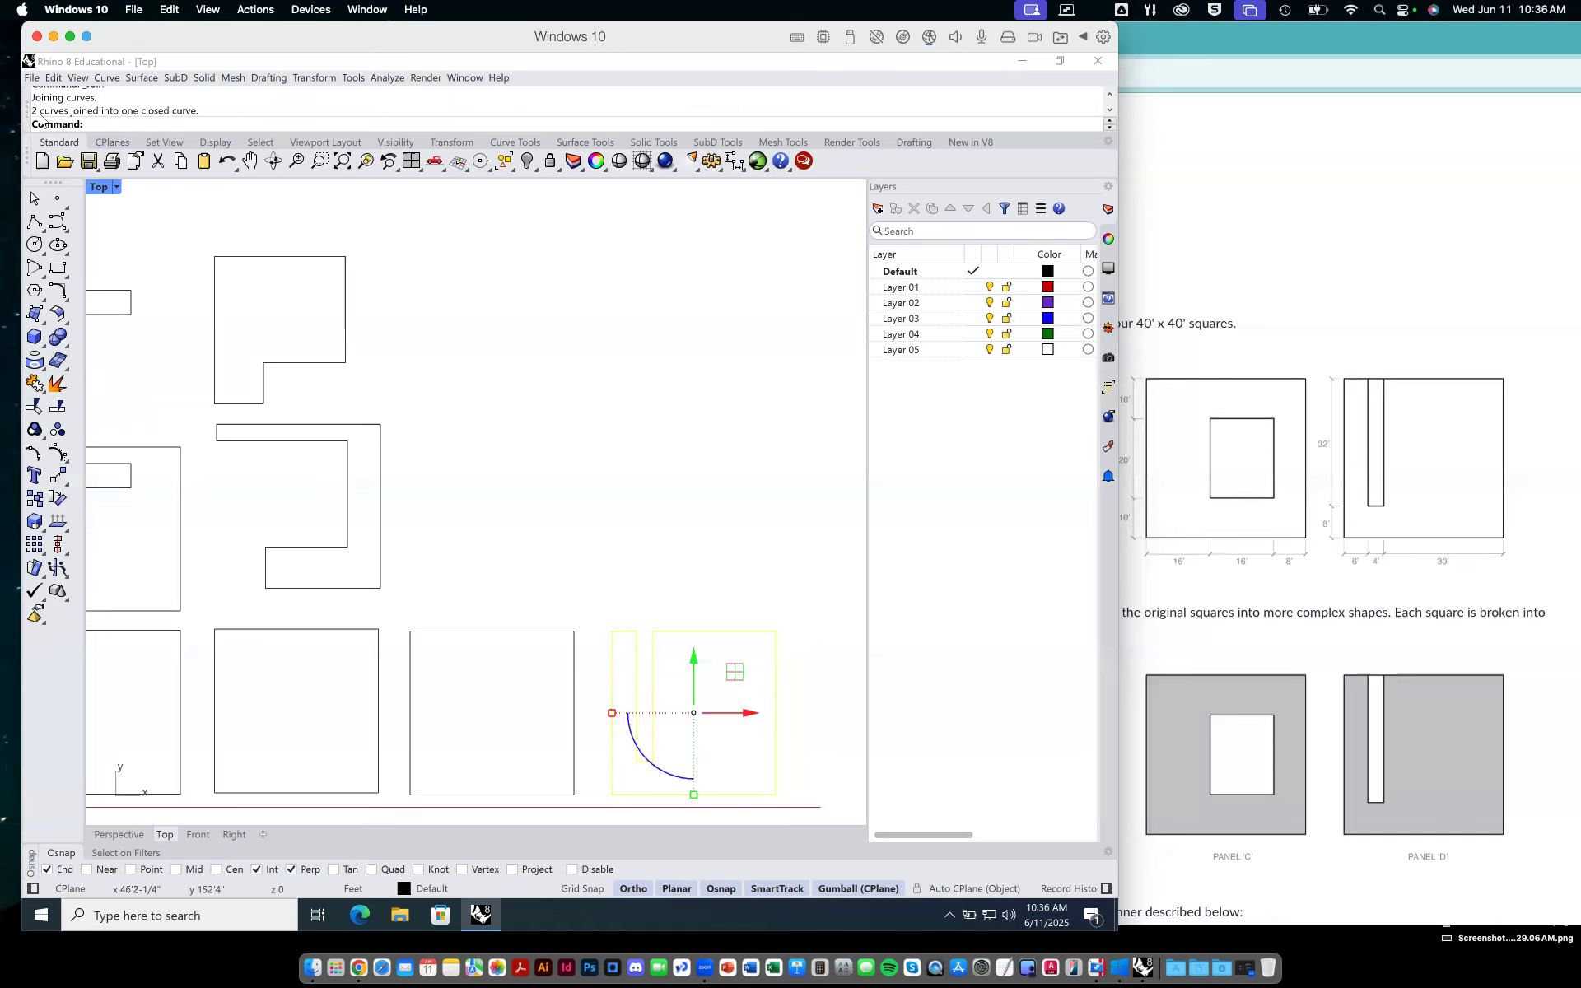
left_click(678, 464)
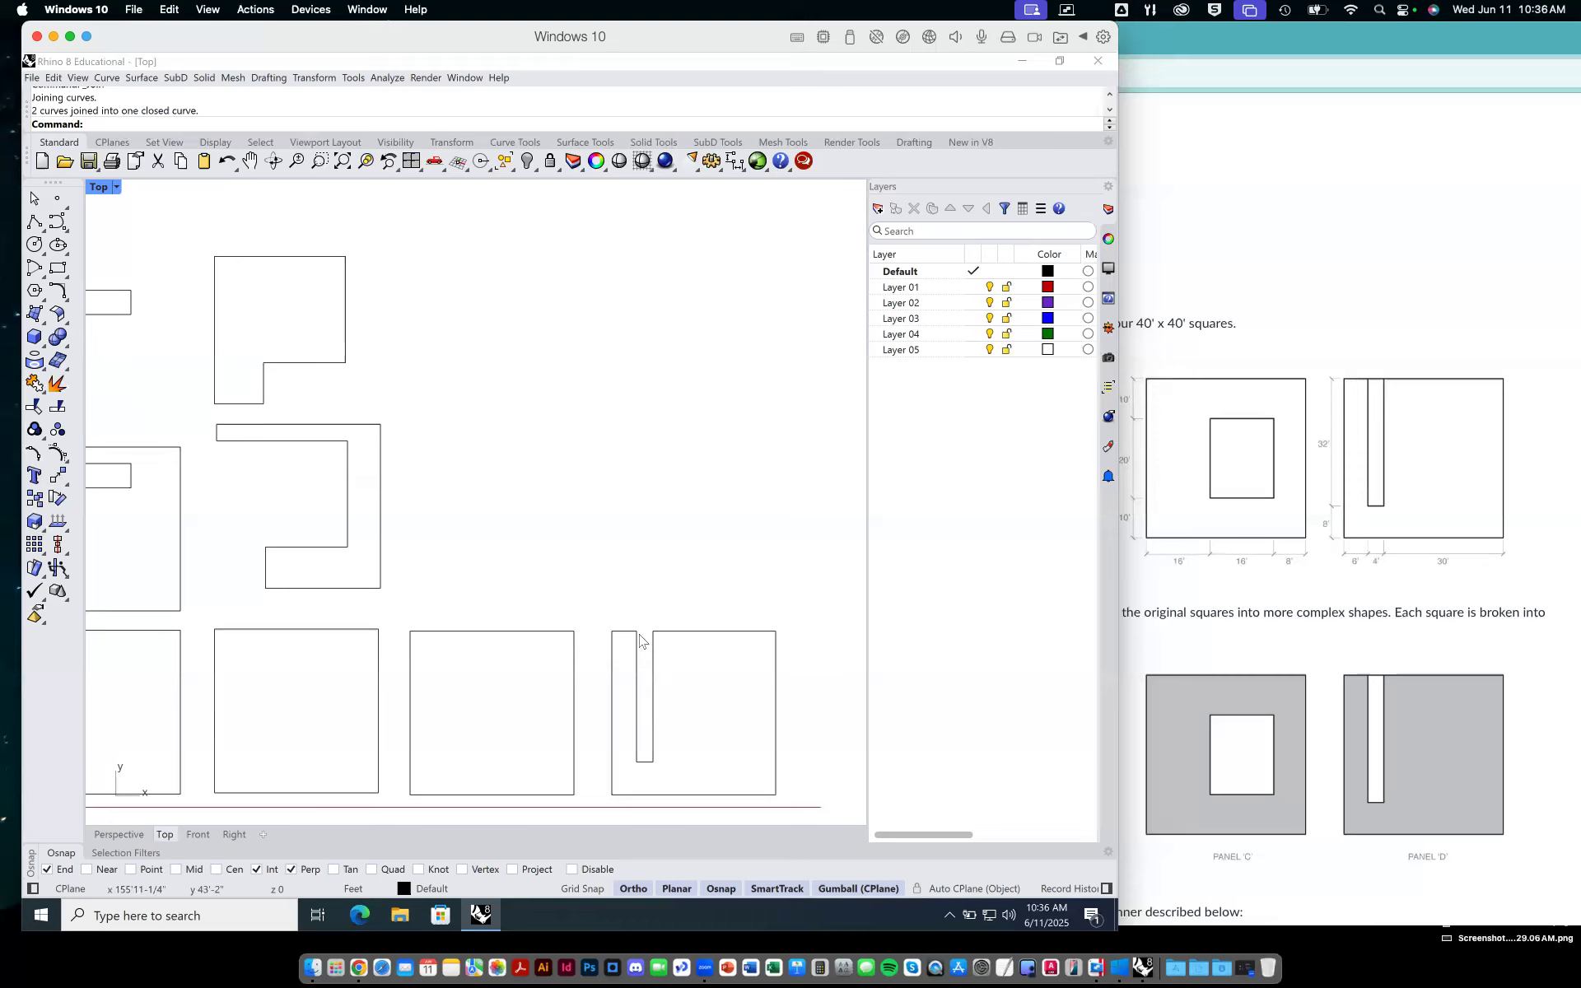
Draw a rectangle filling panel D's slot from its upper-left to its lower-right corner and move it straight up above the square.
left_click(58, 268)
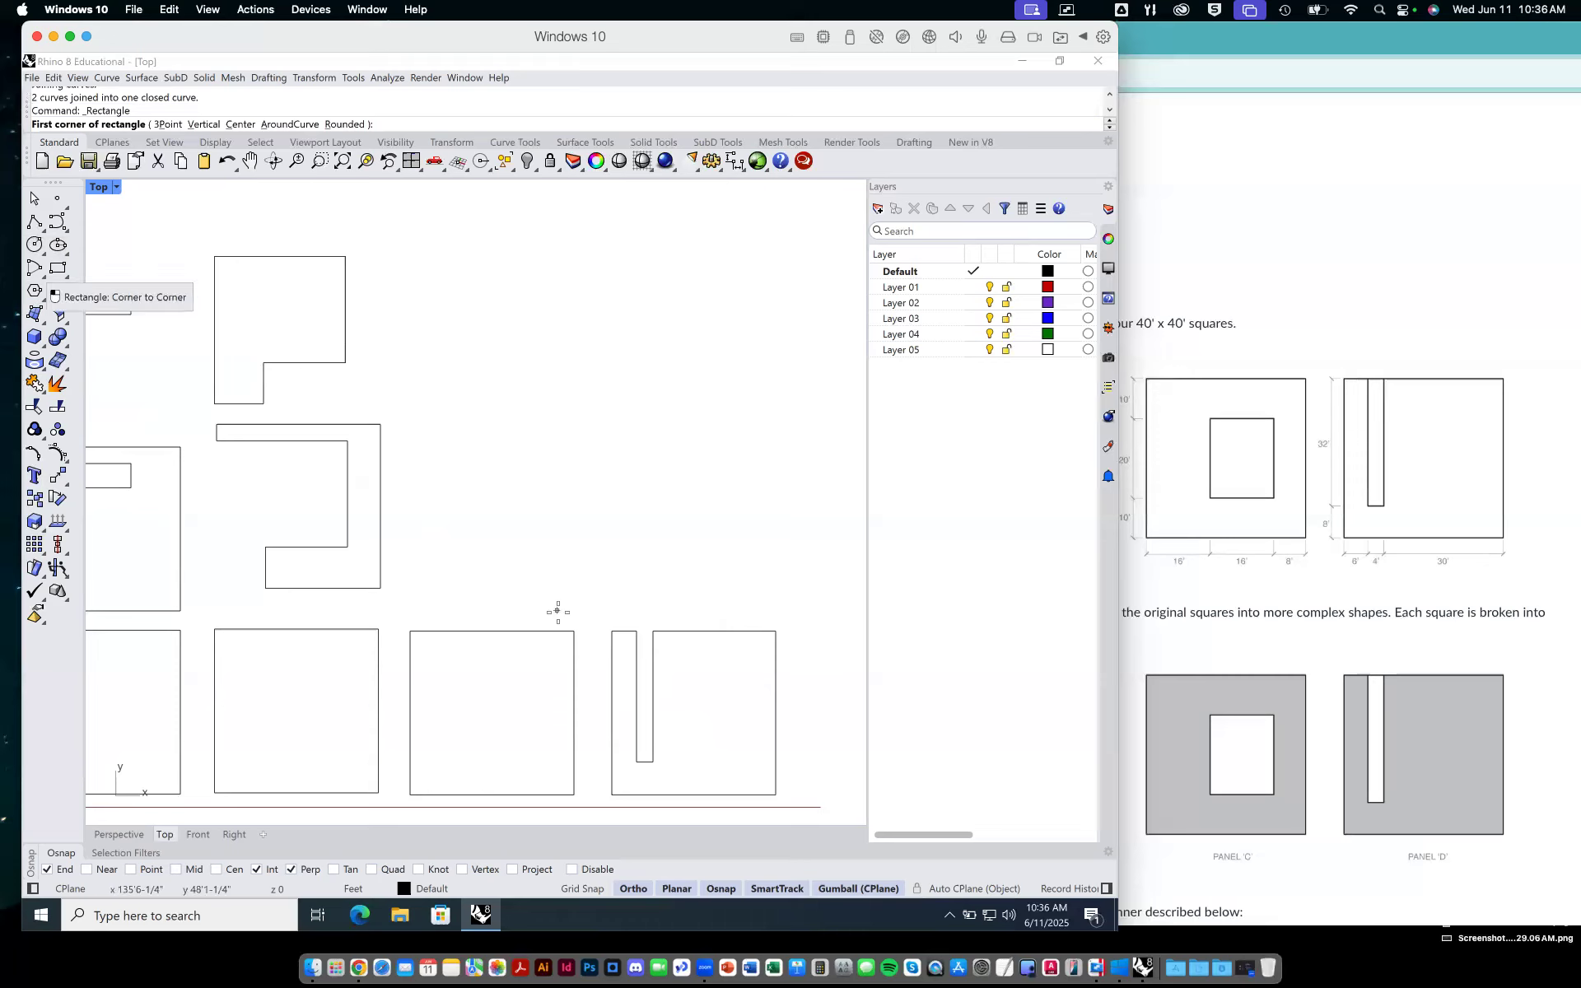
left_click(637, 631)
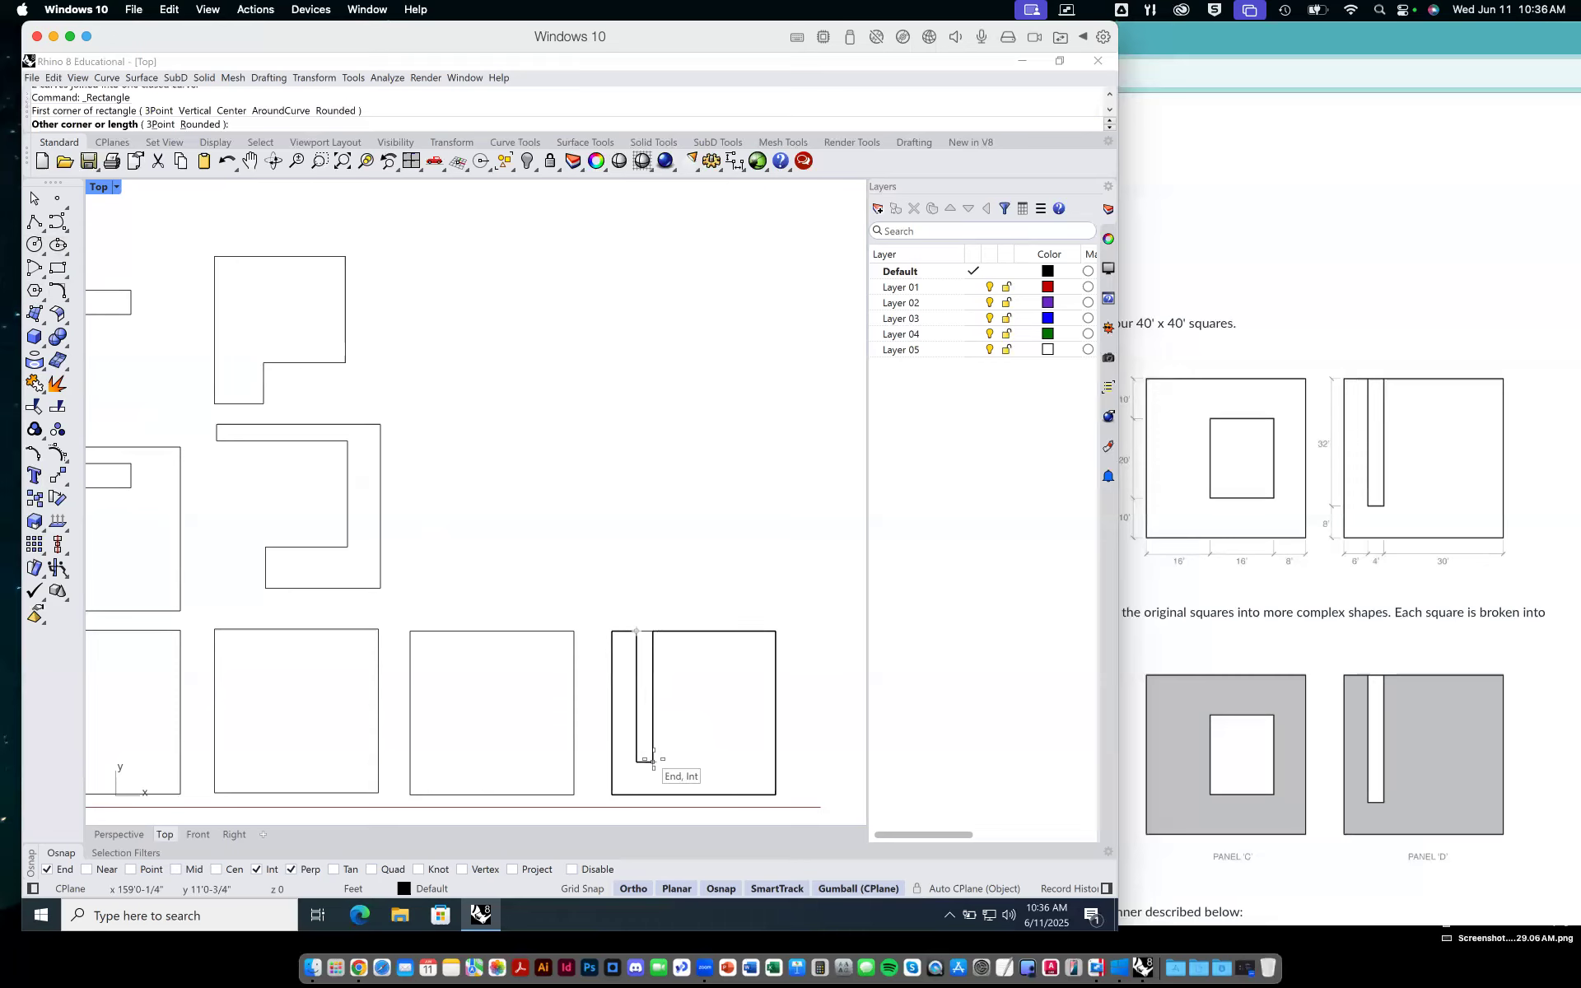
left_click(653, 762)
left_click(653, 644)
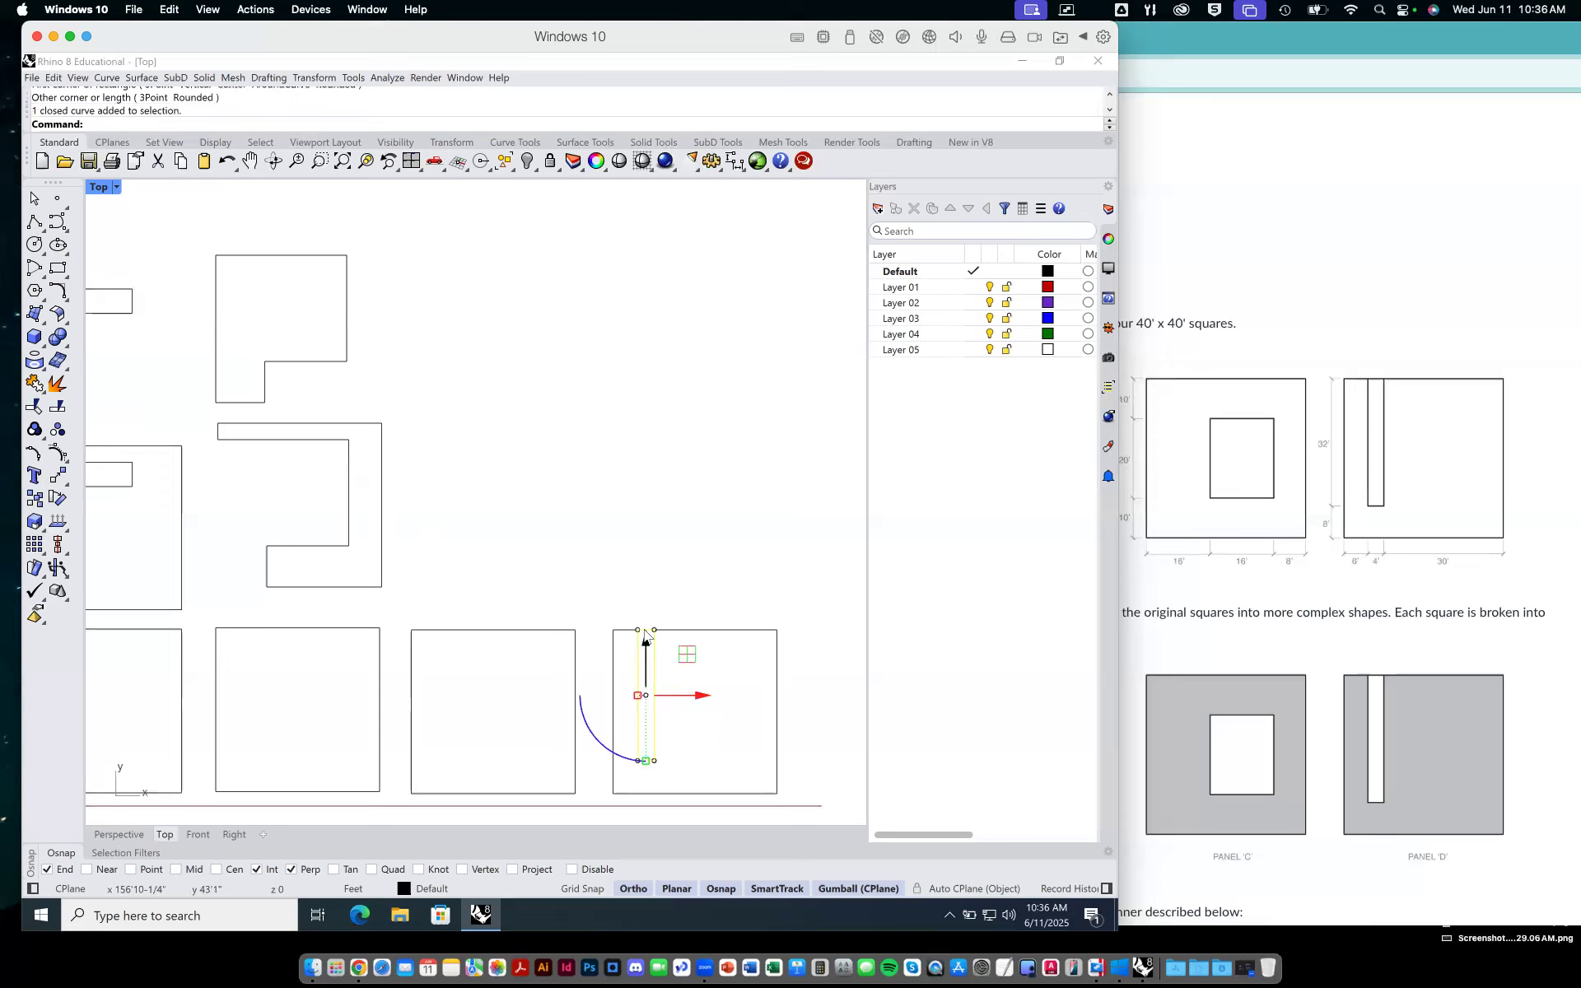
left_click_drag(647, 644, 679, 428)
key("Escape")
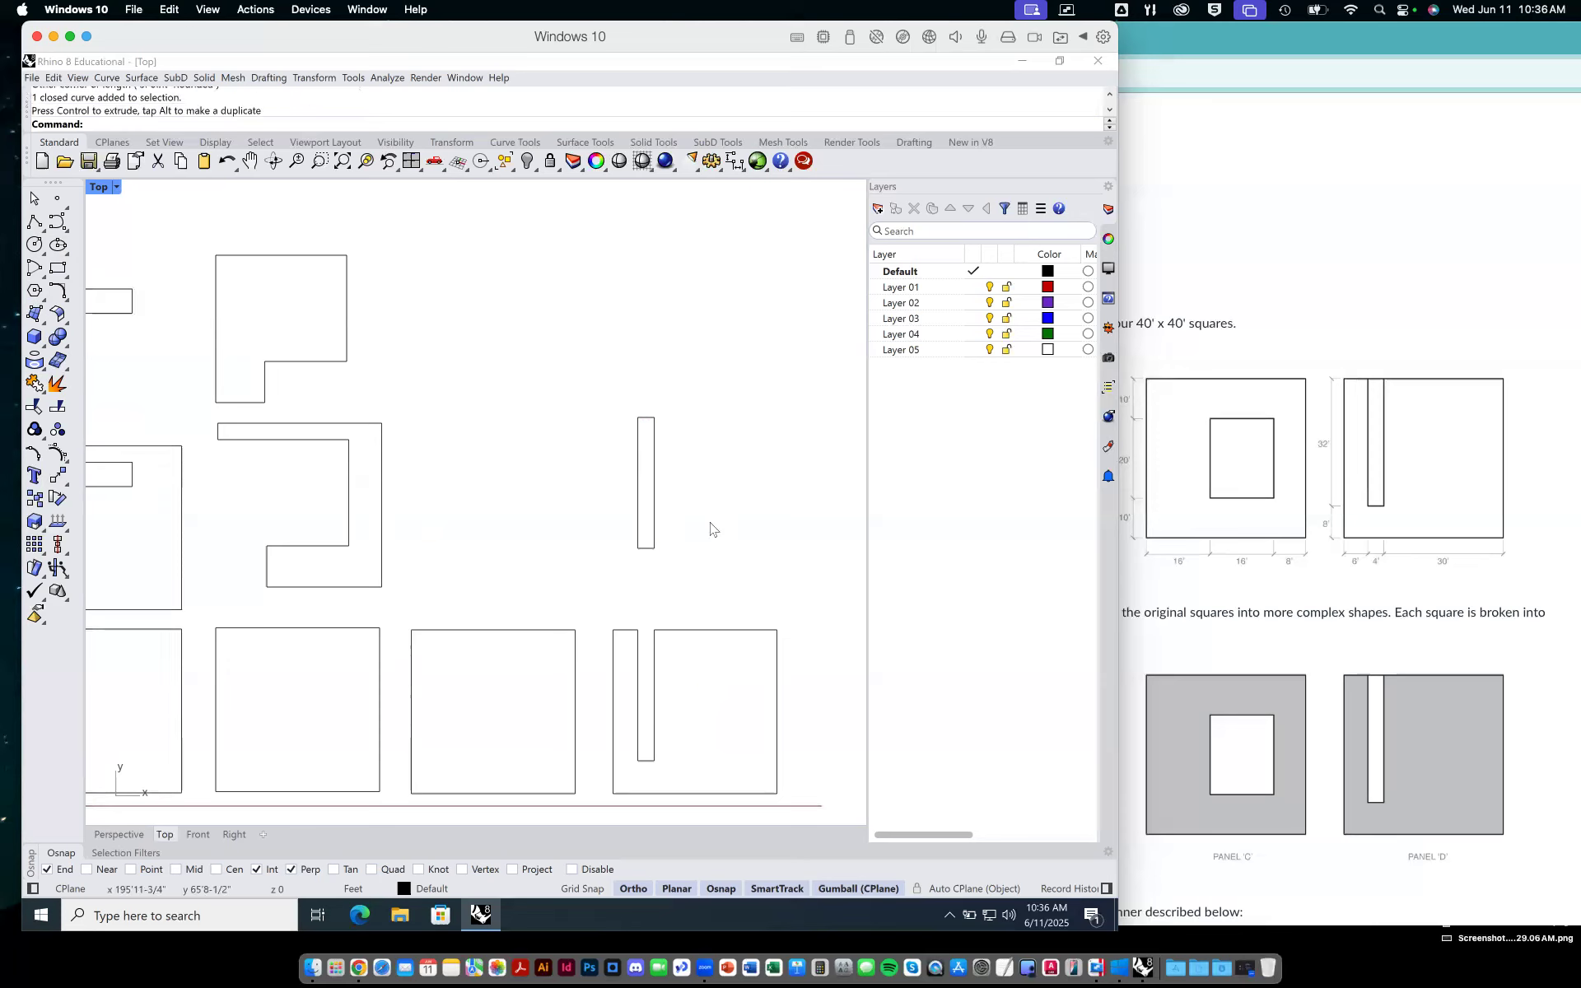
Draw a guide polyline from the third square's lower-right corner, 8 ft left along its bottom edge and 10 ft up.
right_click_drag(712, 556, 739, 537)
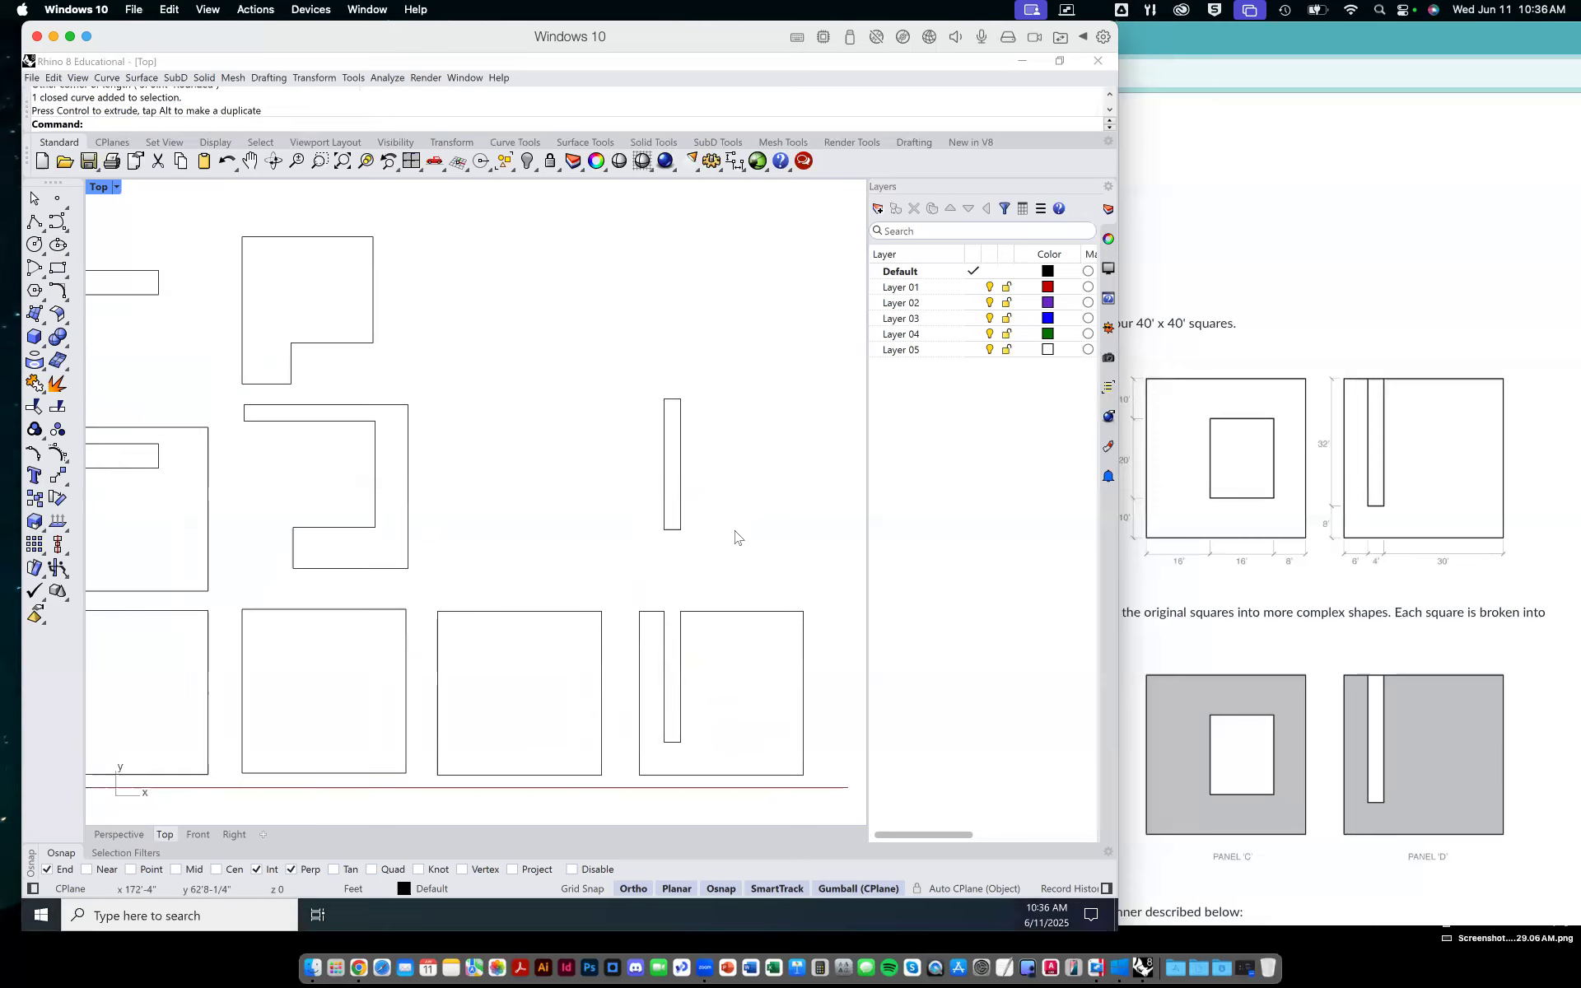
scroll(736, 536, "down", 2)
right_click_drag(711, 567, 718, 561)
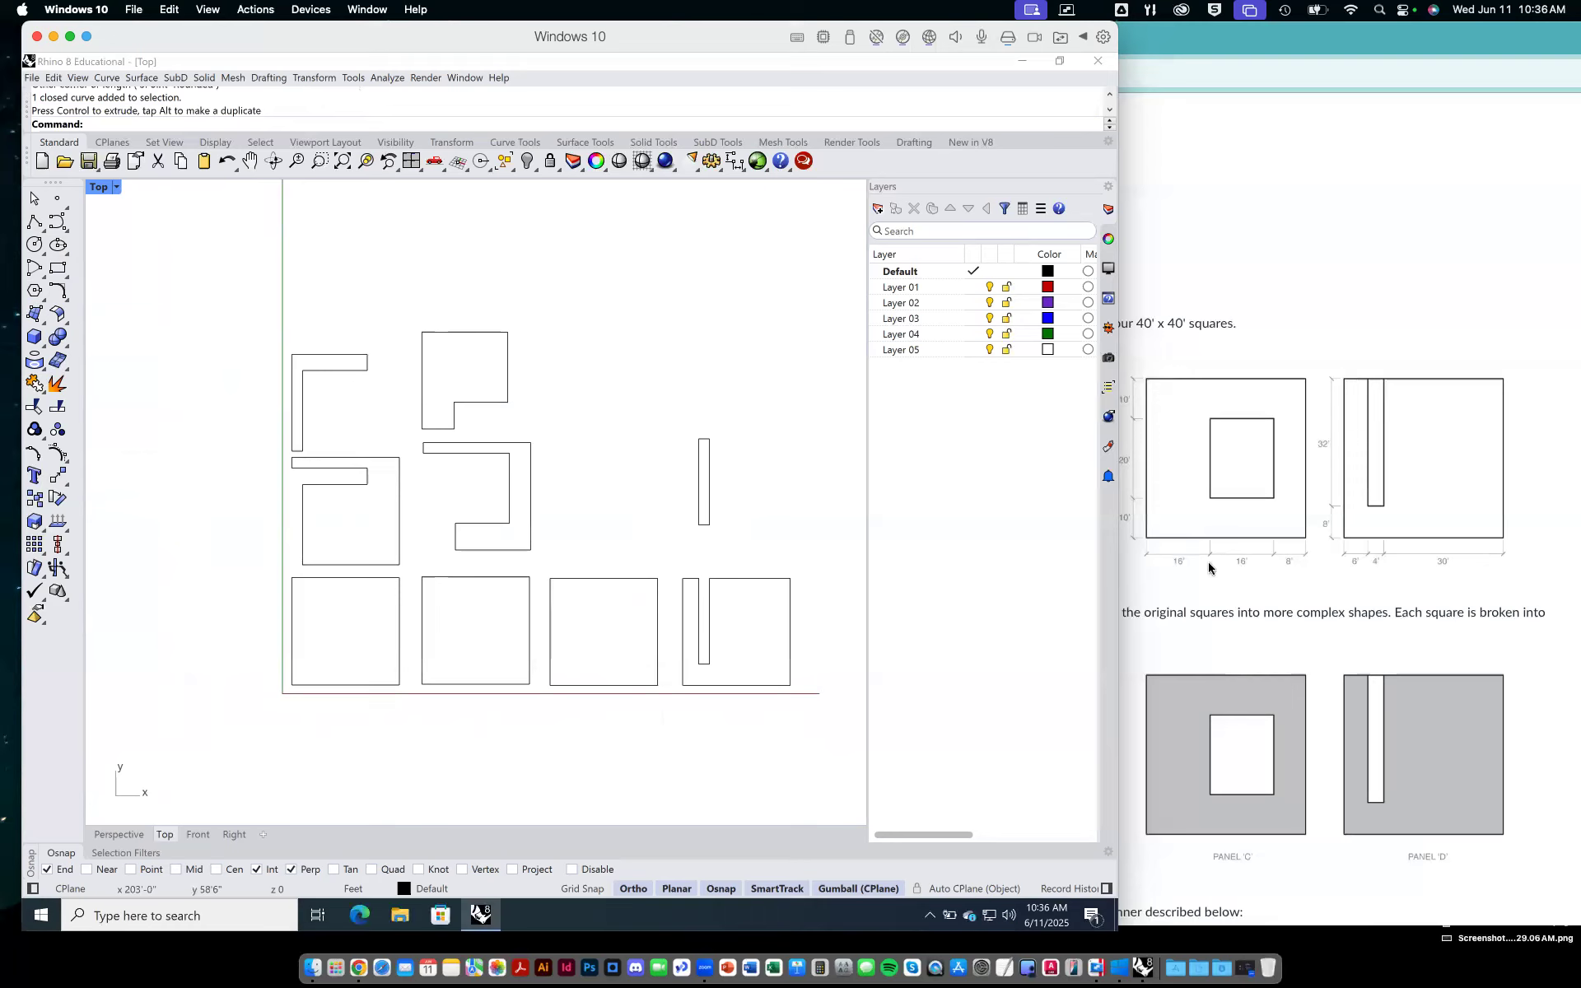
left_click(35, 223)
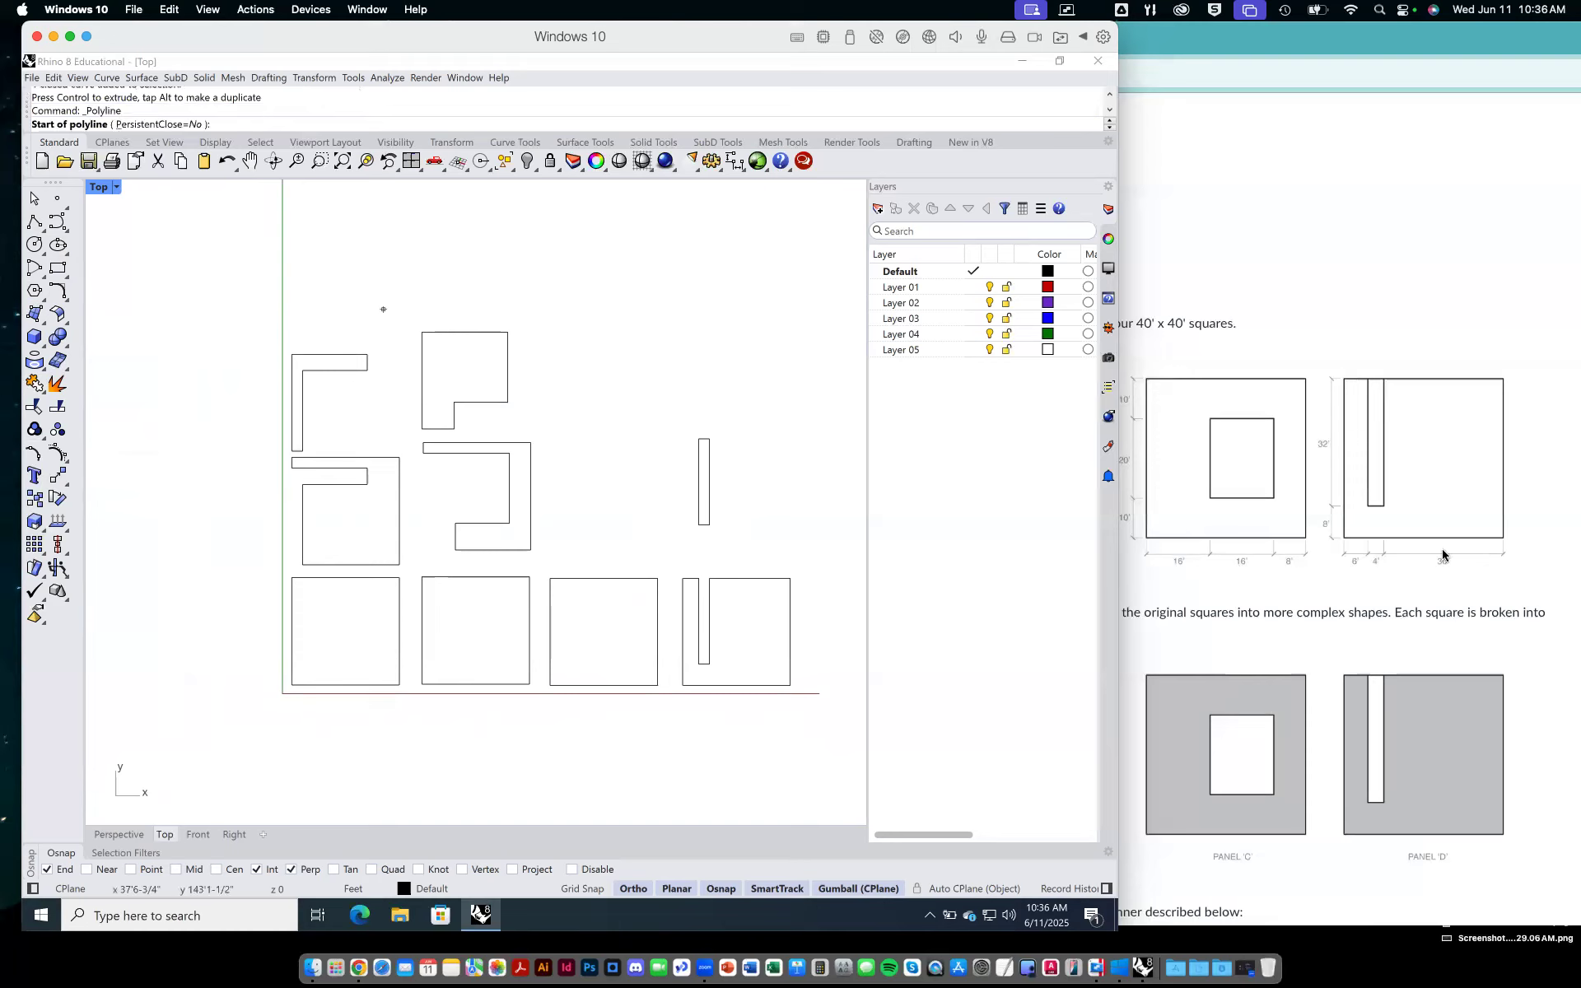
left_click(657, 686)
type("8")
key("Return")
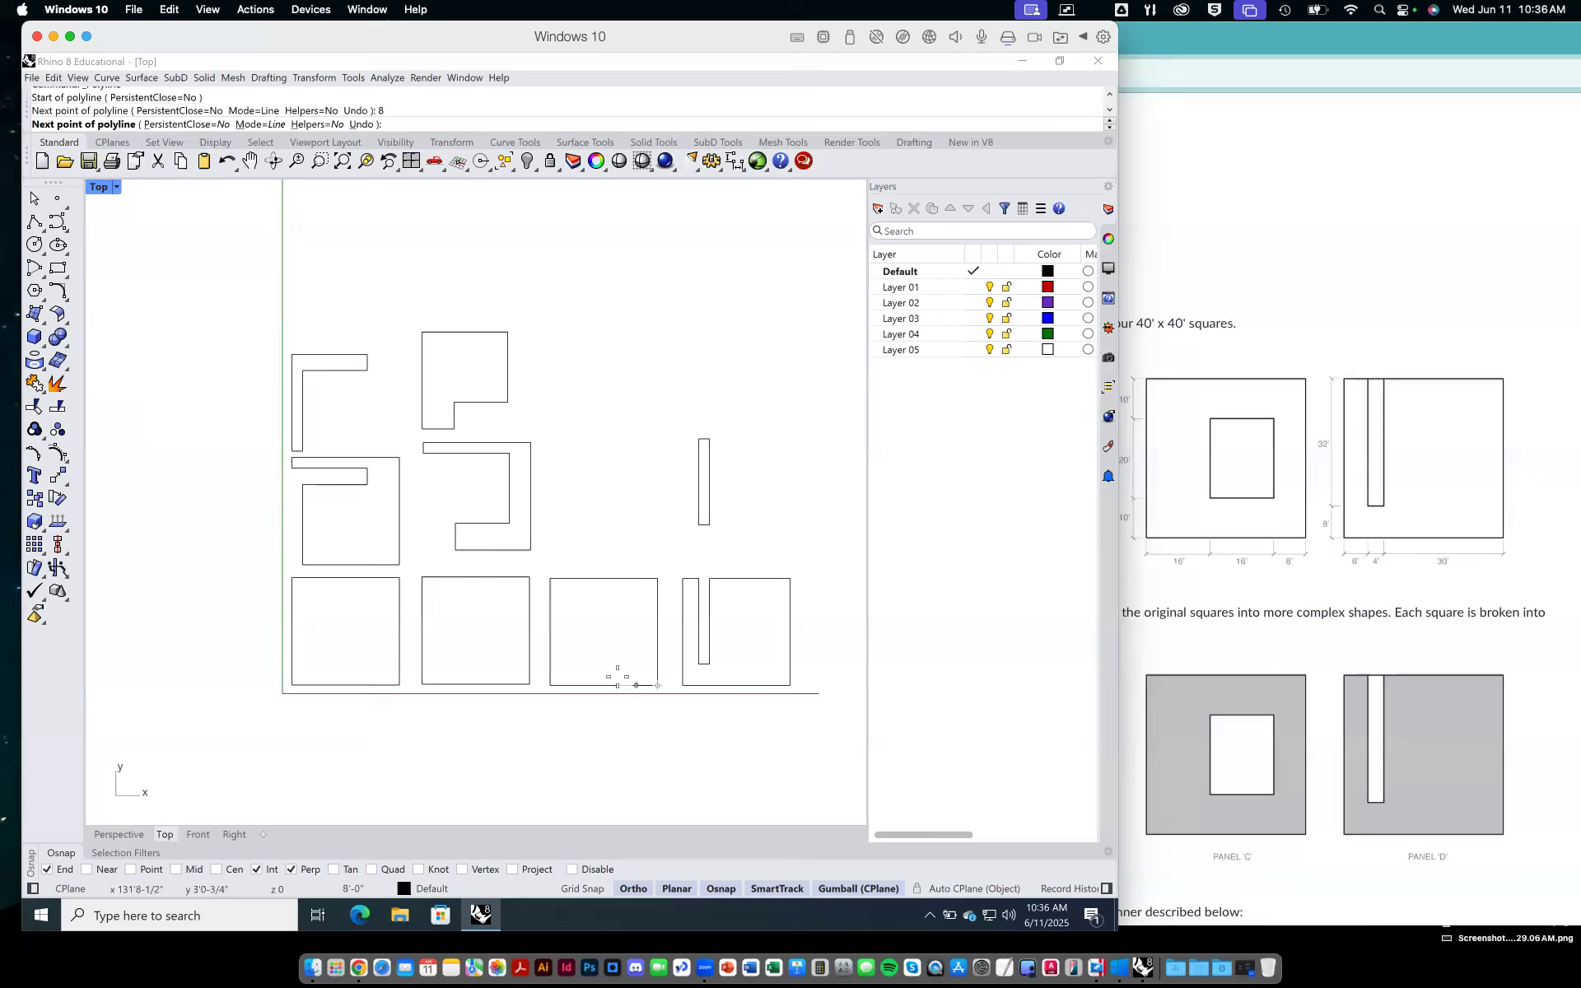
left_click(619, 677)
type("10")
key("Return")
left_click(626, 626)
key("Return")
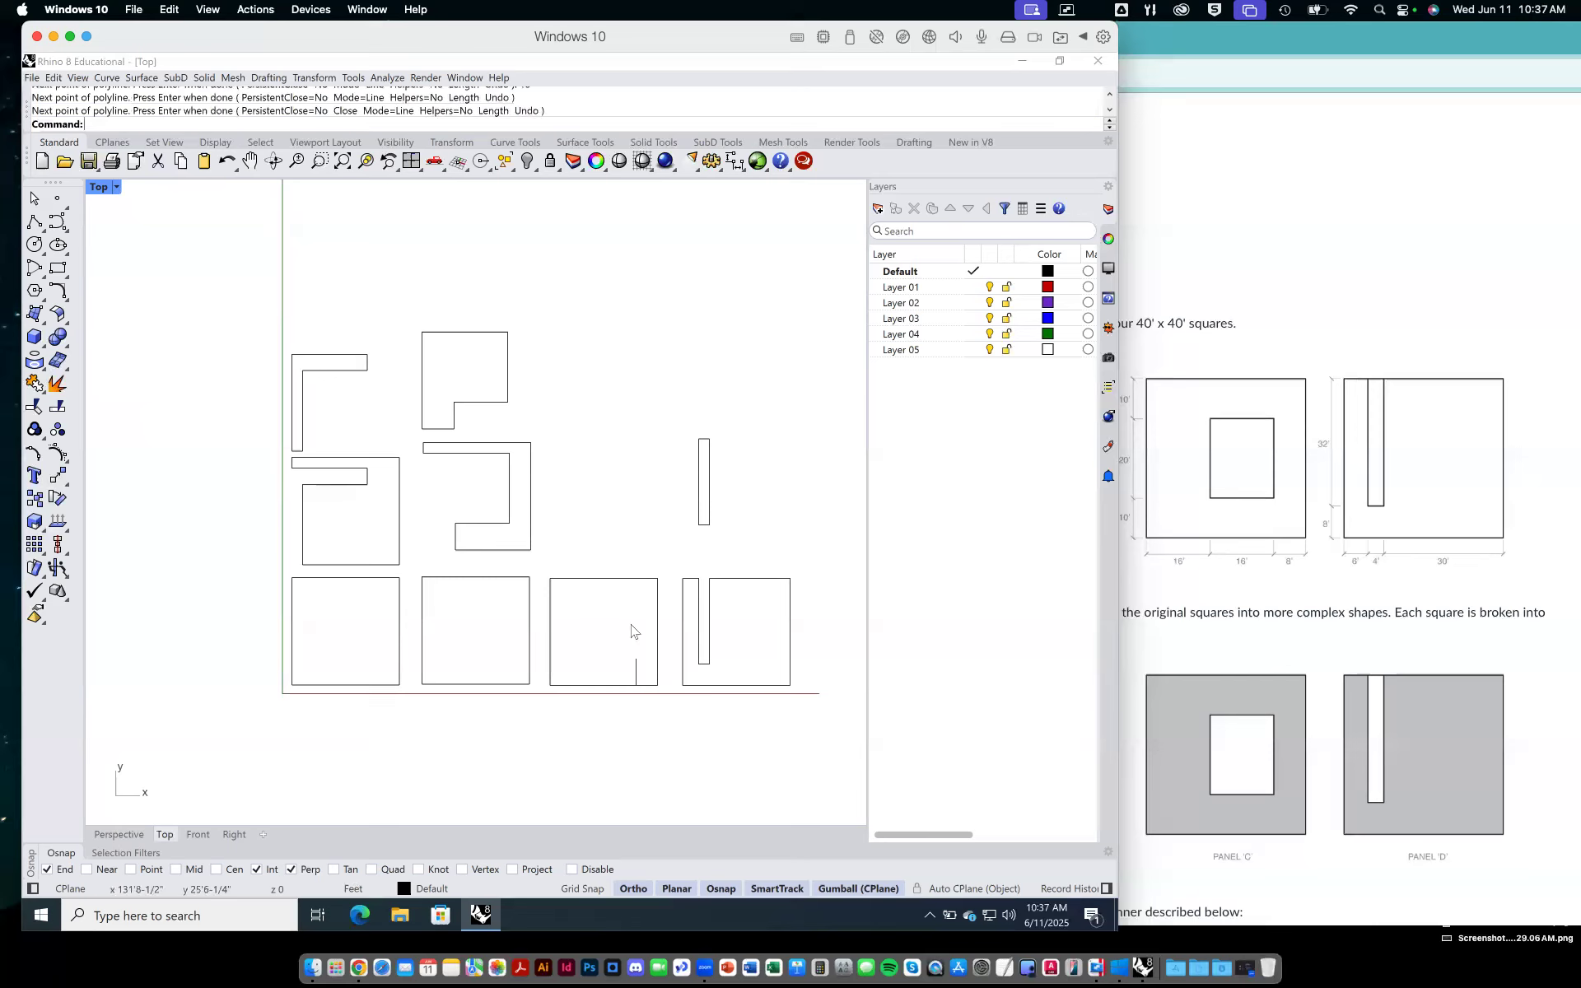
Begin a polyline at the guide's upper end with a horizontal first segment running 16 ft to the left.
key("Return")
left_click(637, 659)
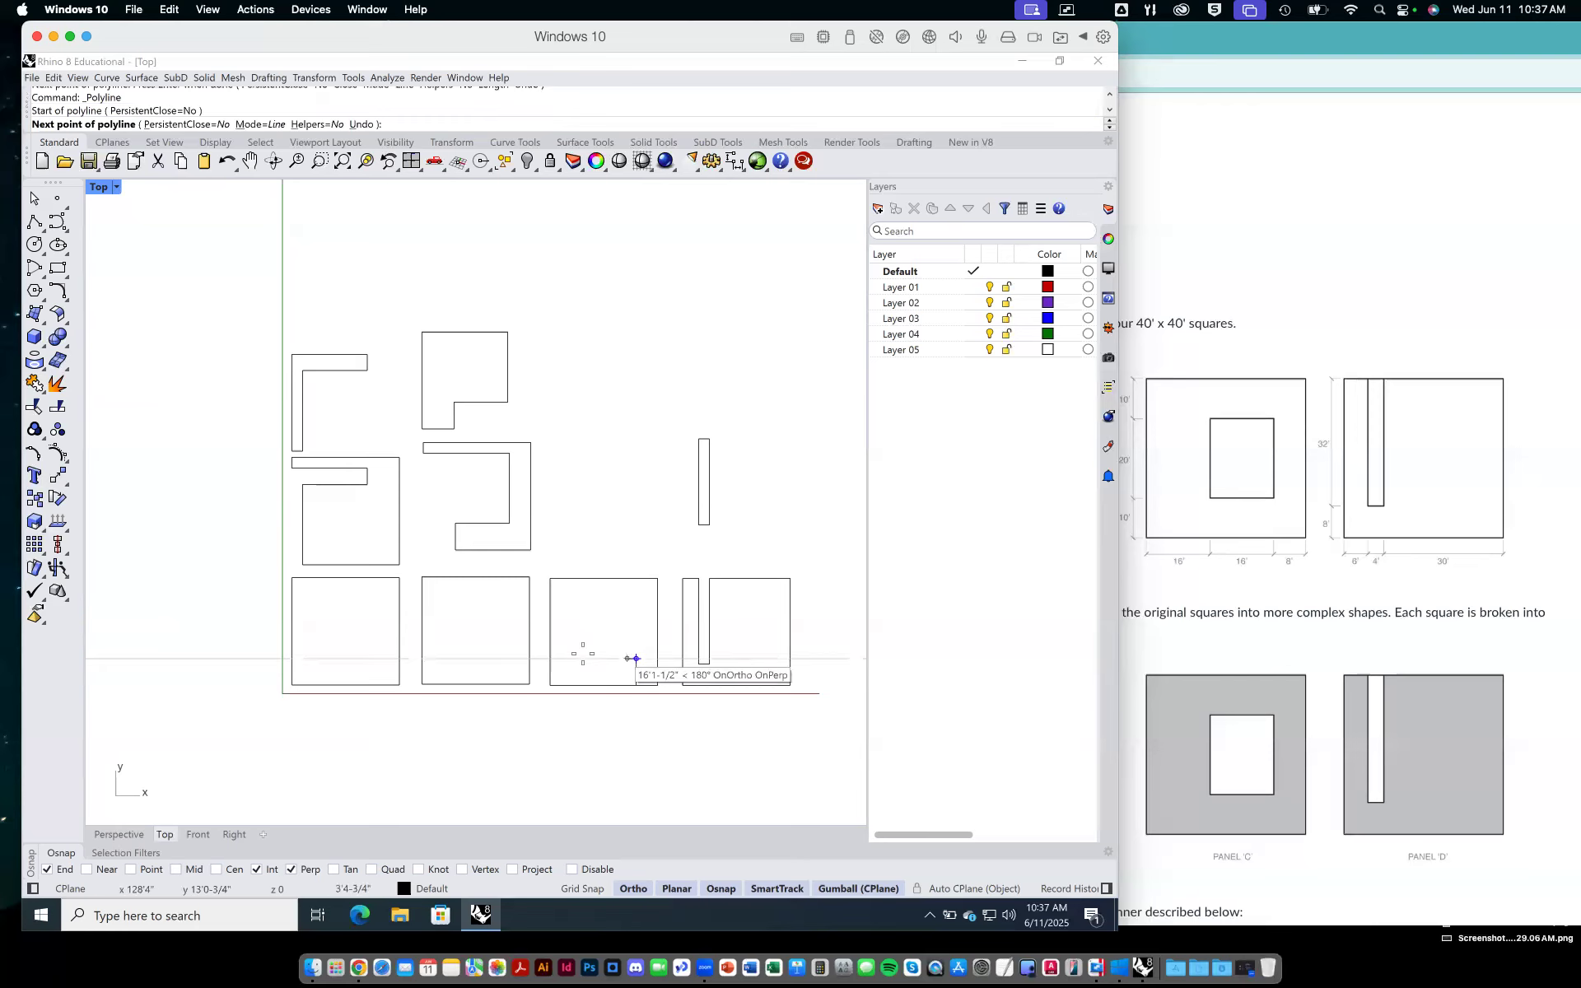
type("16")
key("Return")
left_click(590, 659)
type("230")
key("Return")
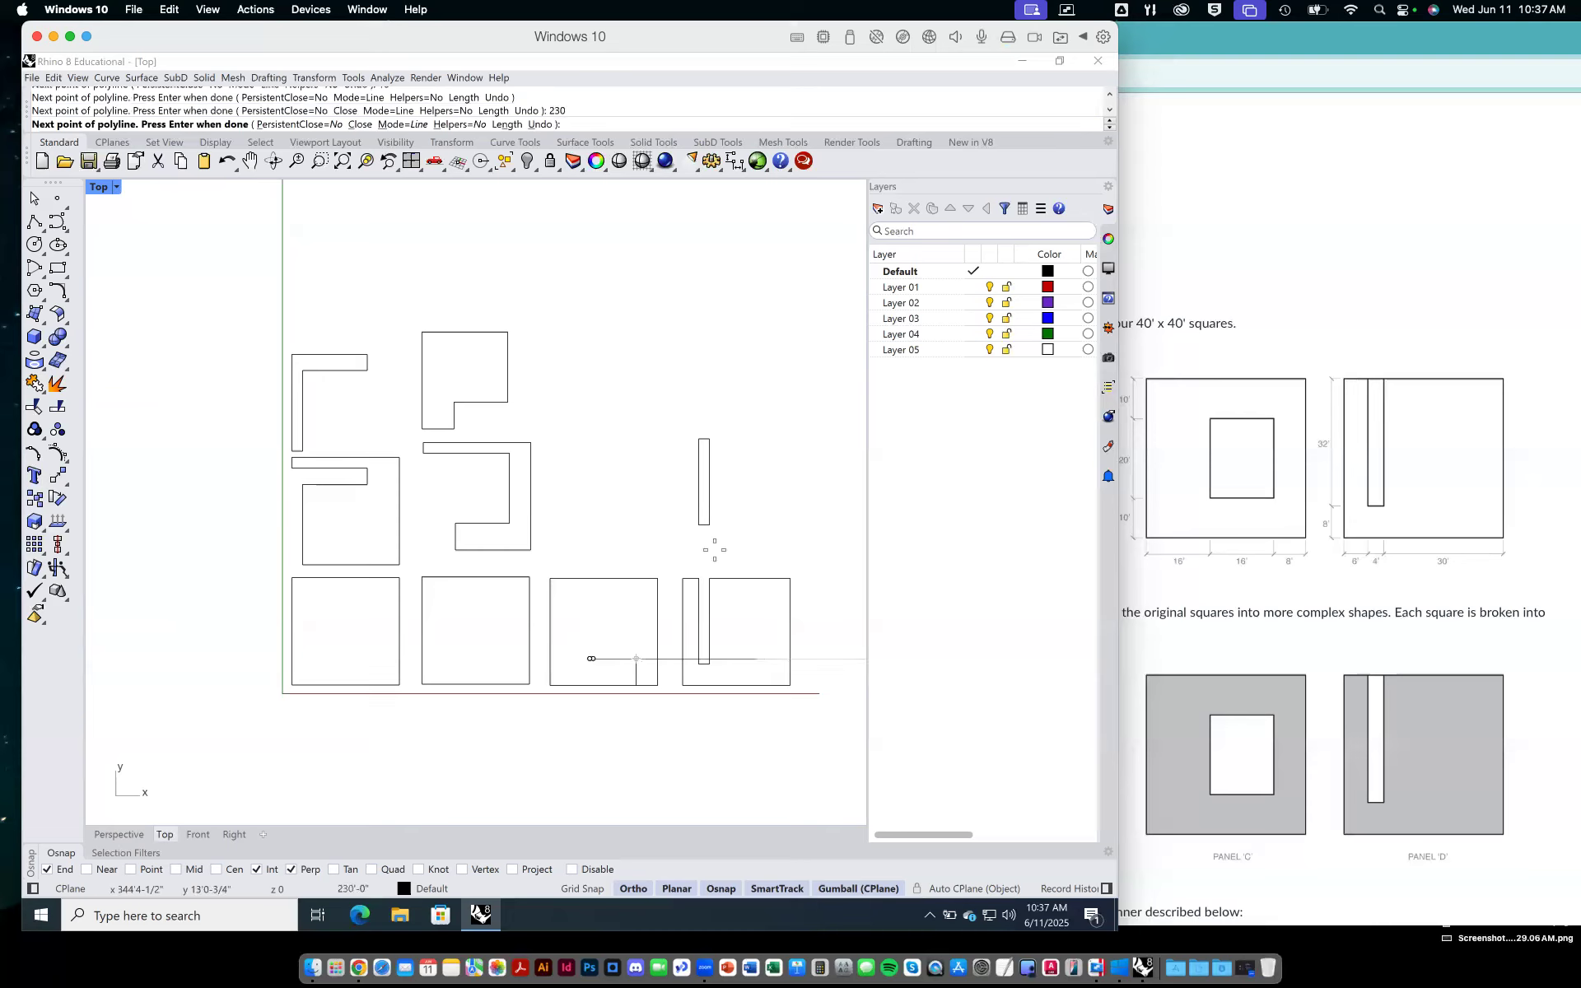
key("ctrl+z")
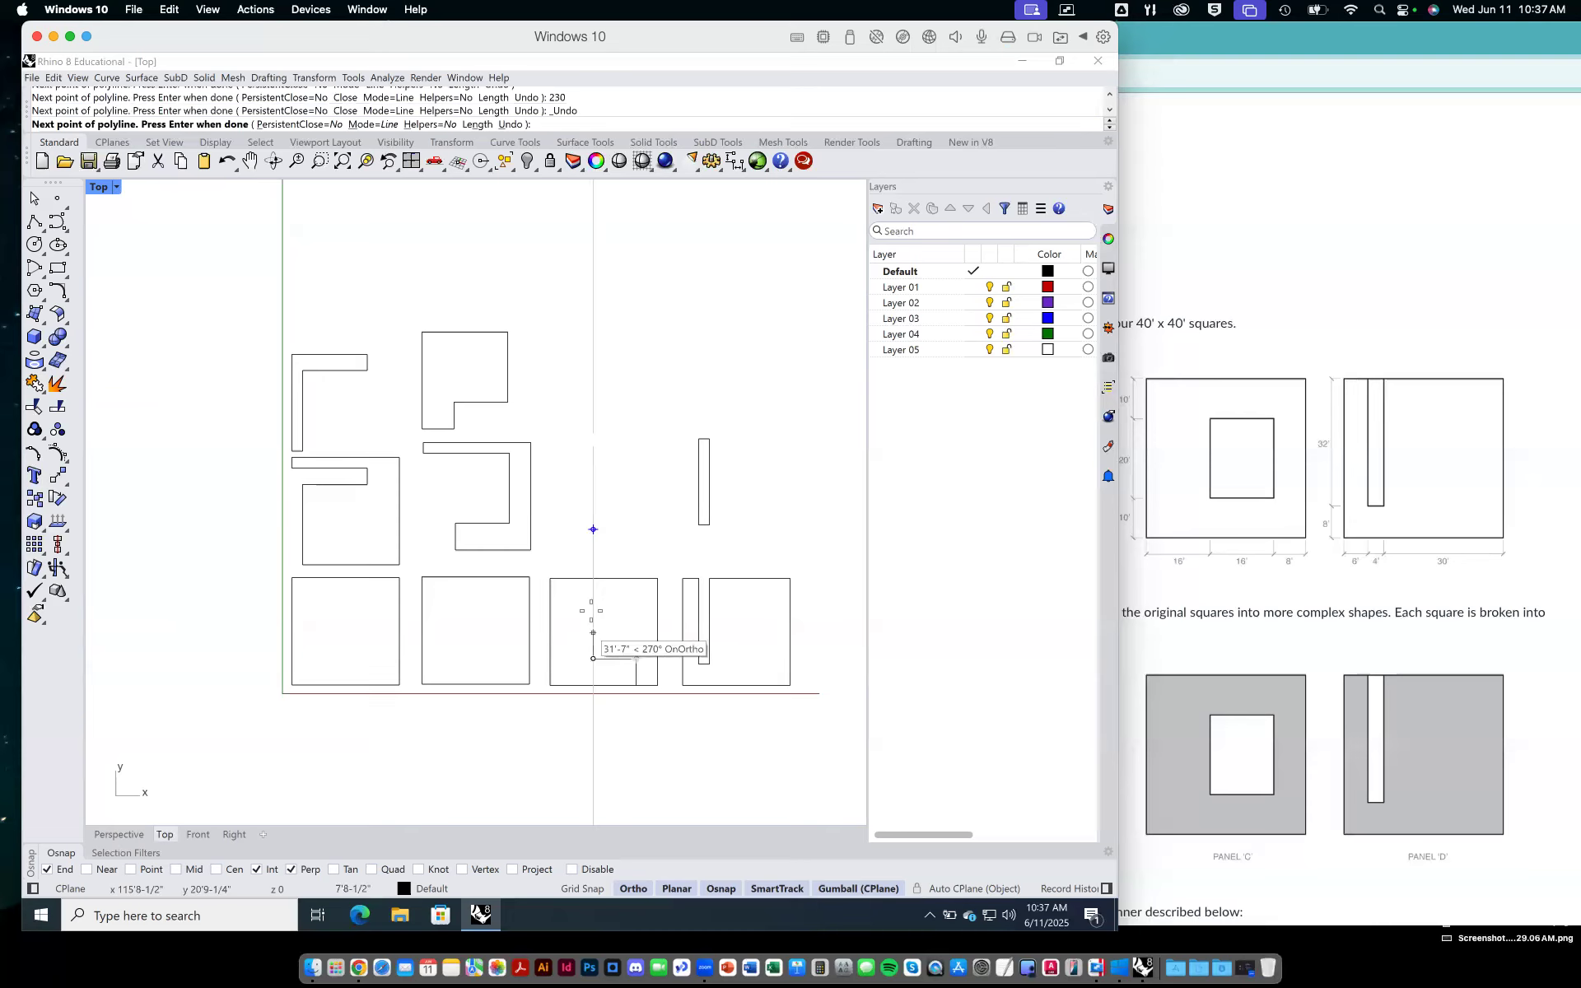
Continue the polyline 20 ft up and 16 ft right, close it into a rectangle, and delete the guide polyline.
type("20")
key("Return")
left_click(593, 605)
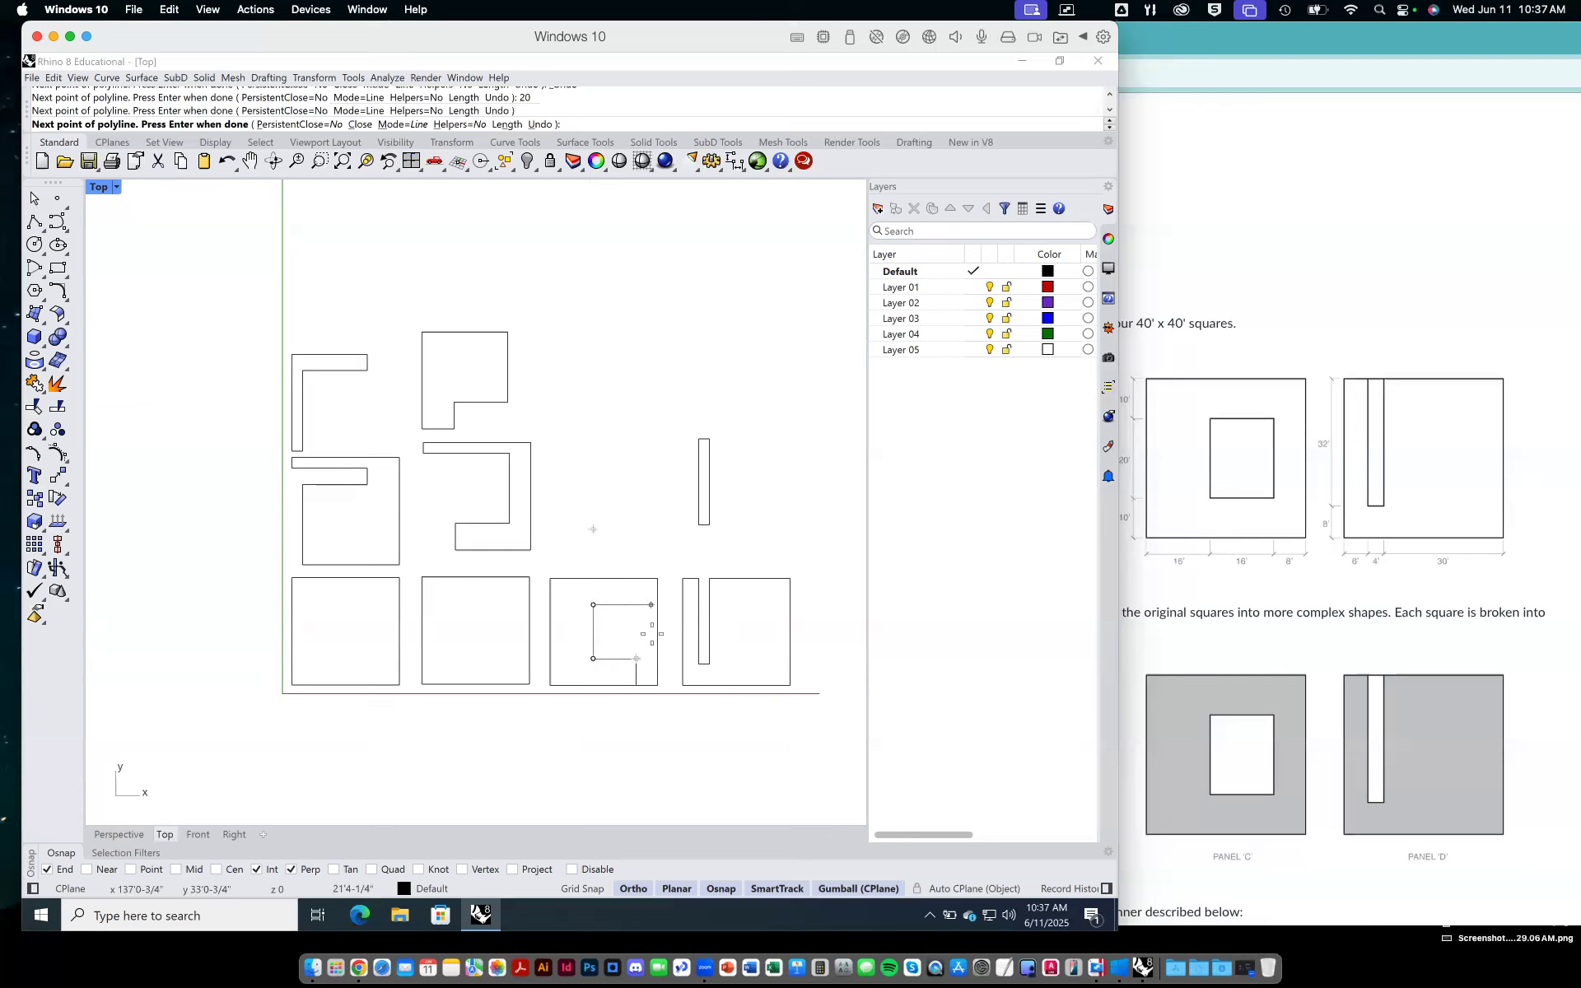
scroll(647, 638, "up", 3)
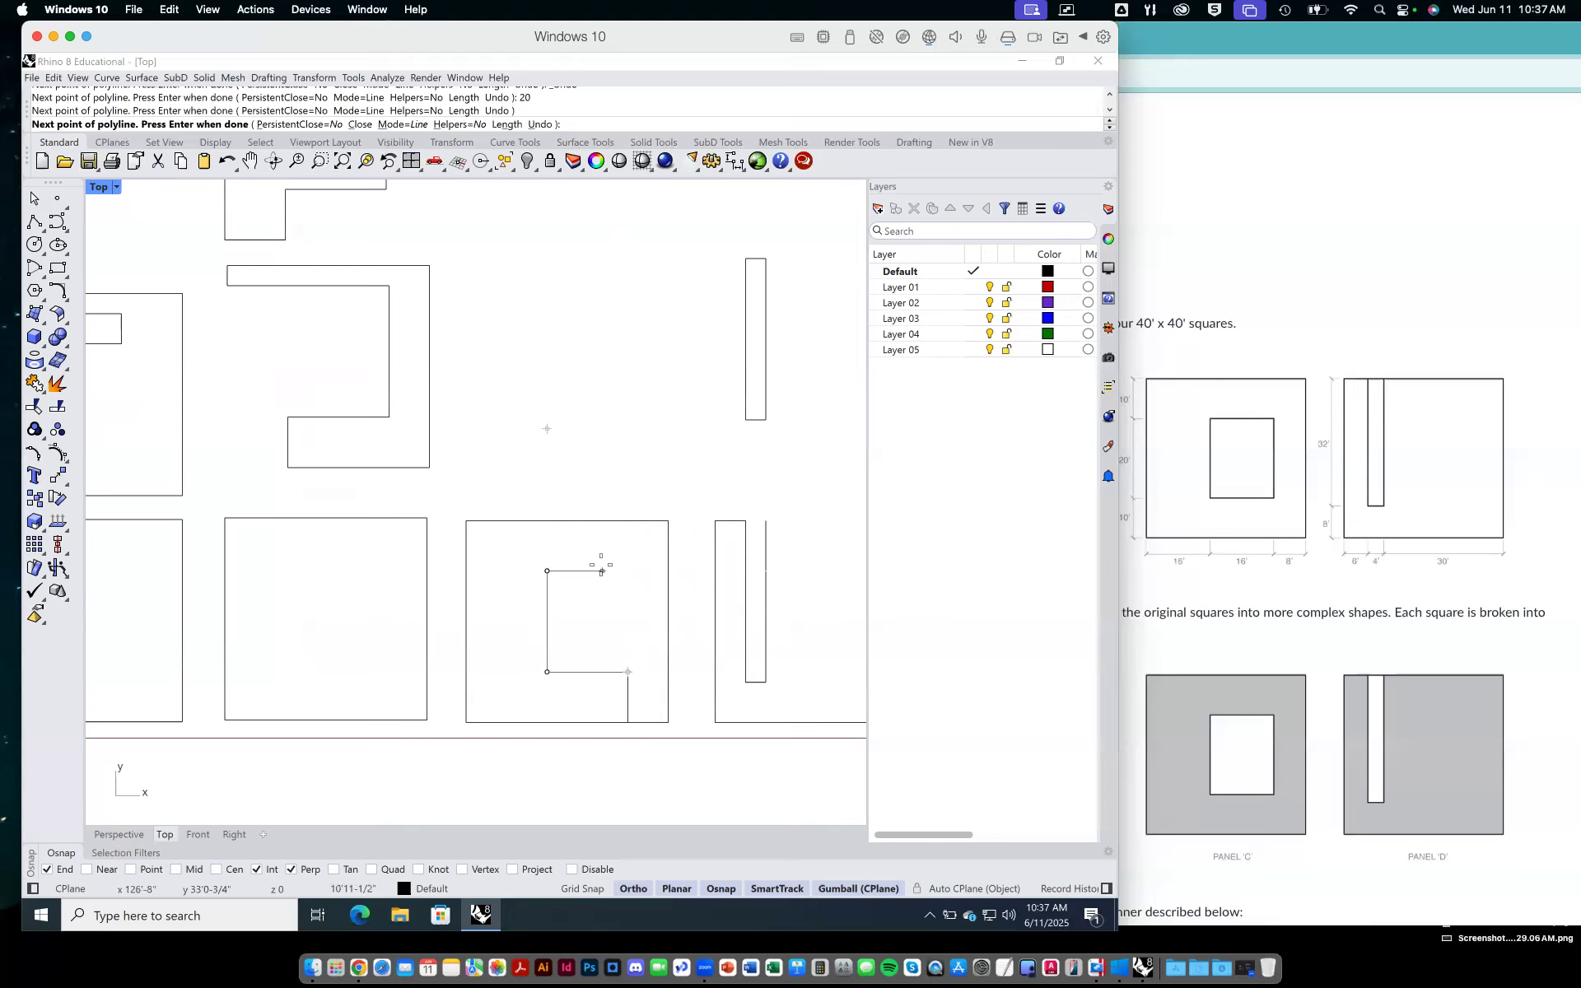
type("16")
key("Return")
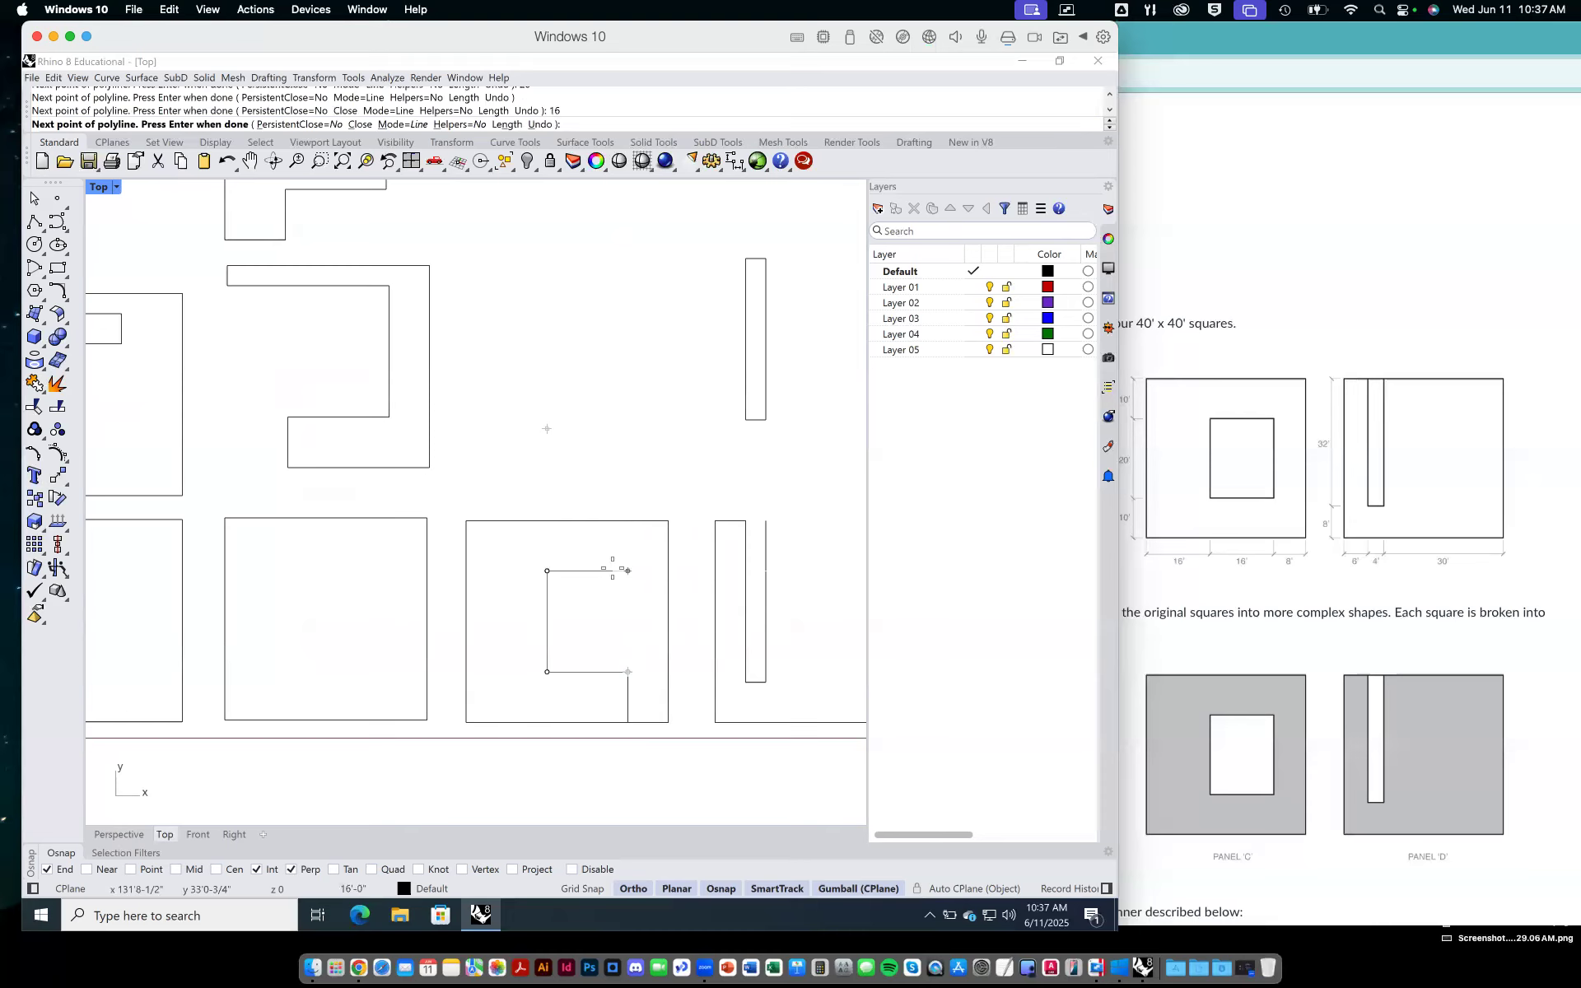
left_click(626, 571)
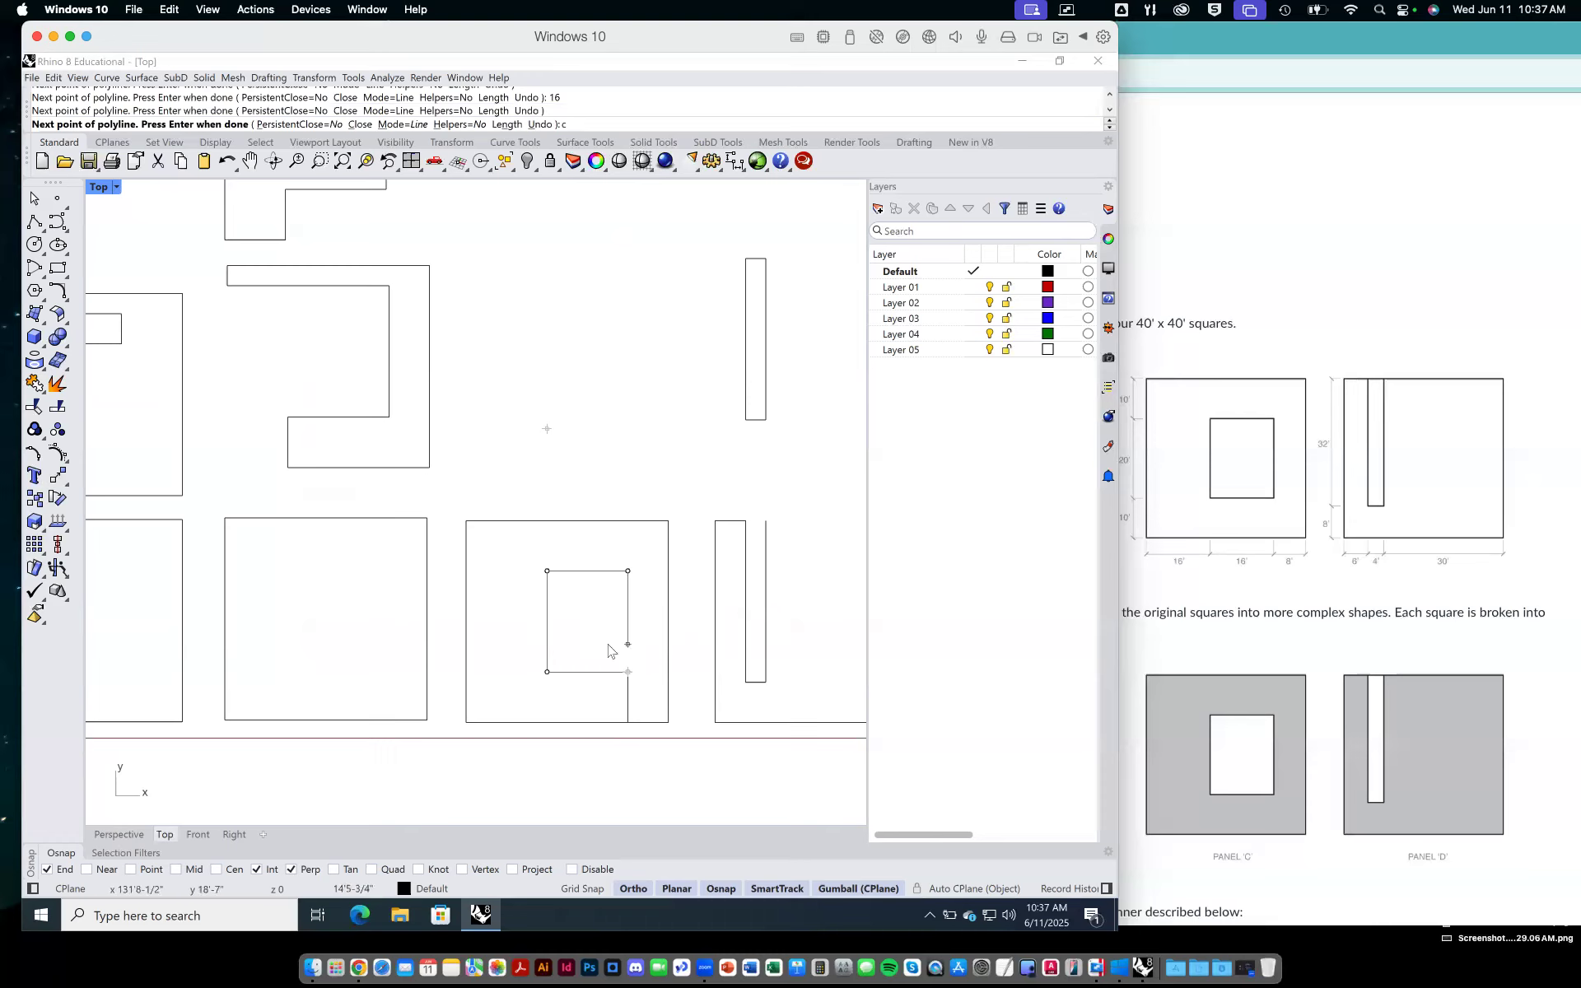
type("c")
key("Return")
left_click(626, 694)
key("Delete")
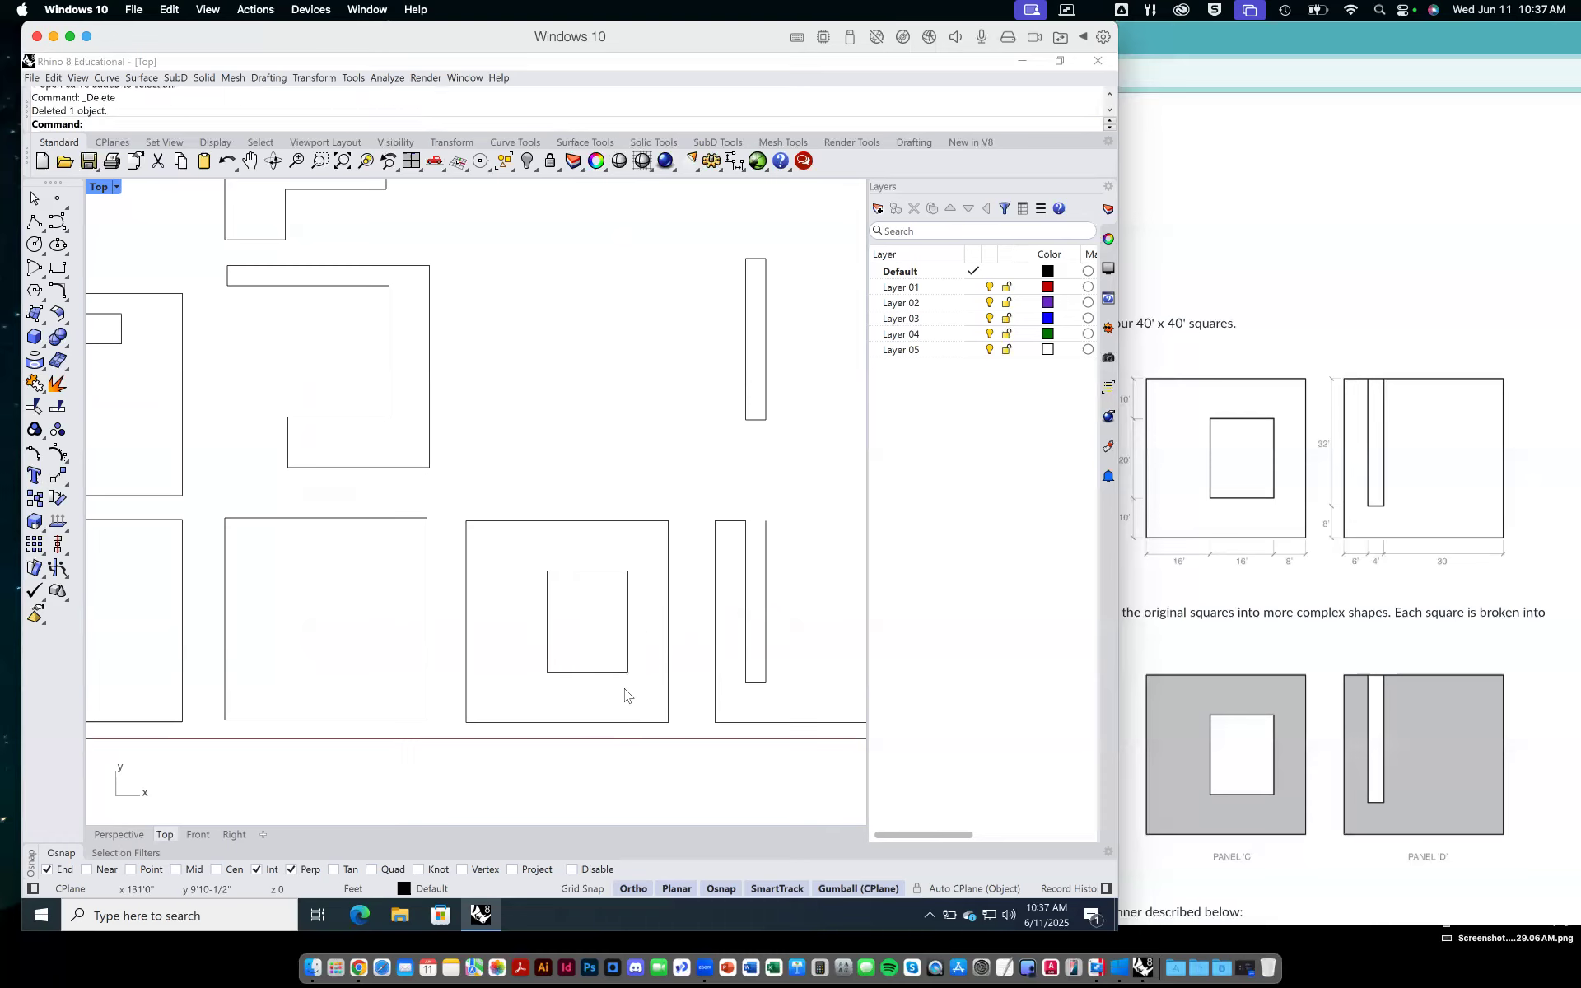
Copy the 16 by 20 ft rectangle straight up into the empty space above the third square.
left_click(603, 571)
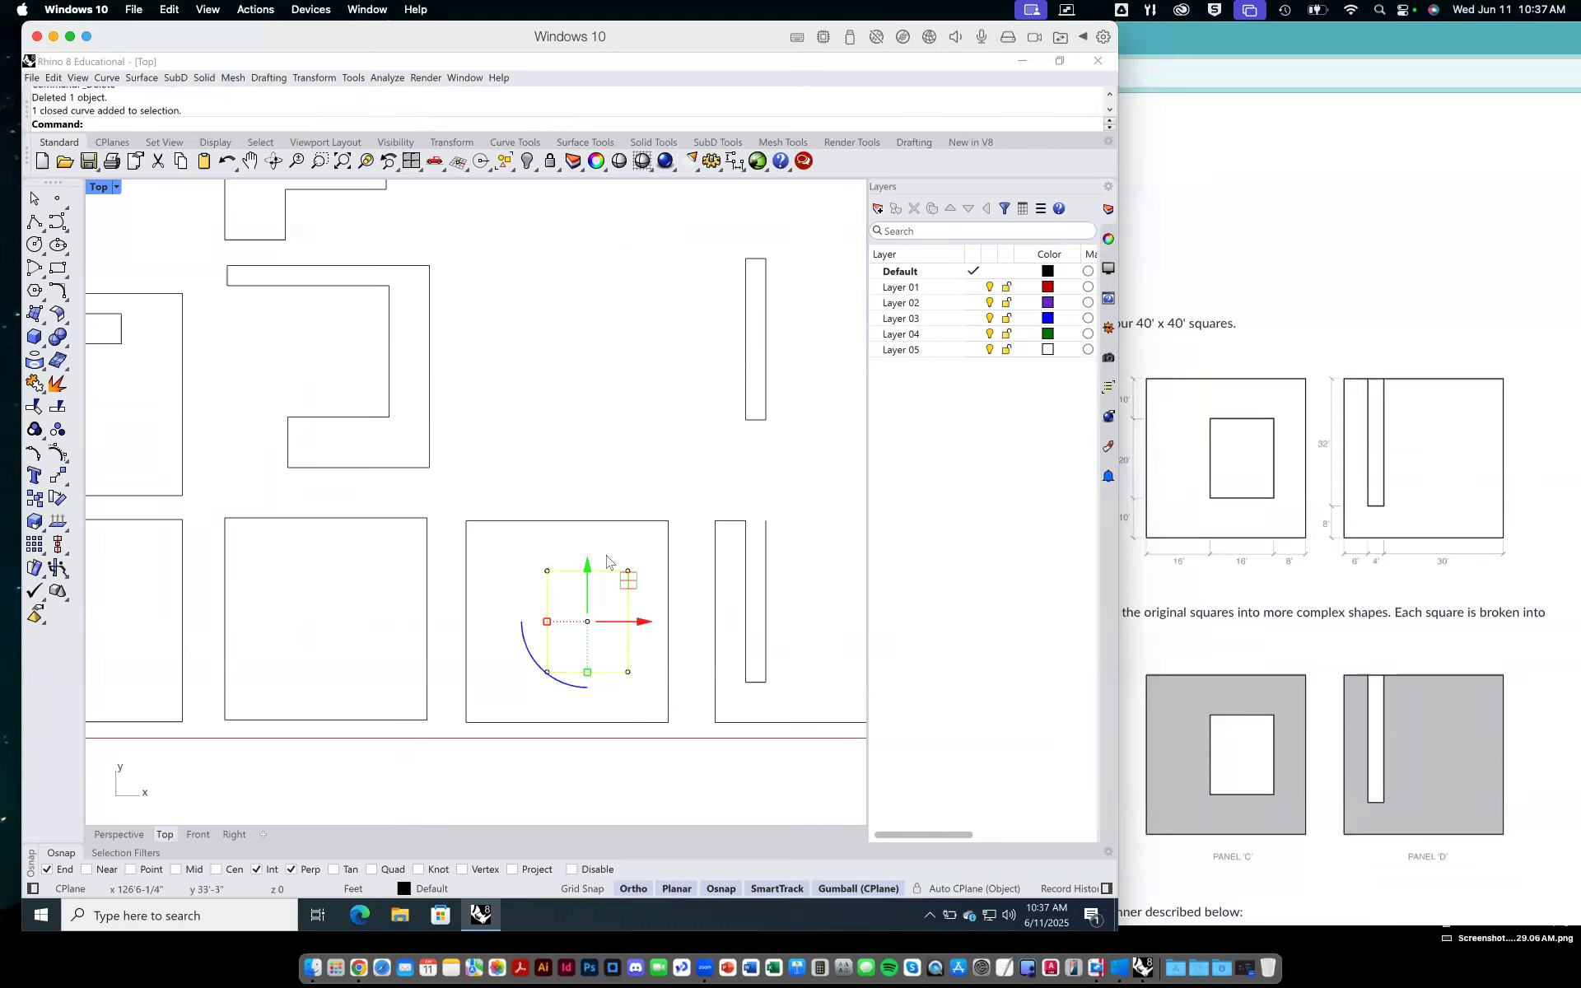
left_click(613, 520)
left_click(617, 466)
left_click(607, 572)
type("co")
key("Return")
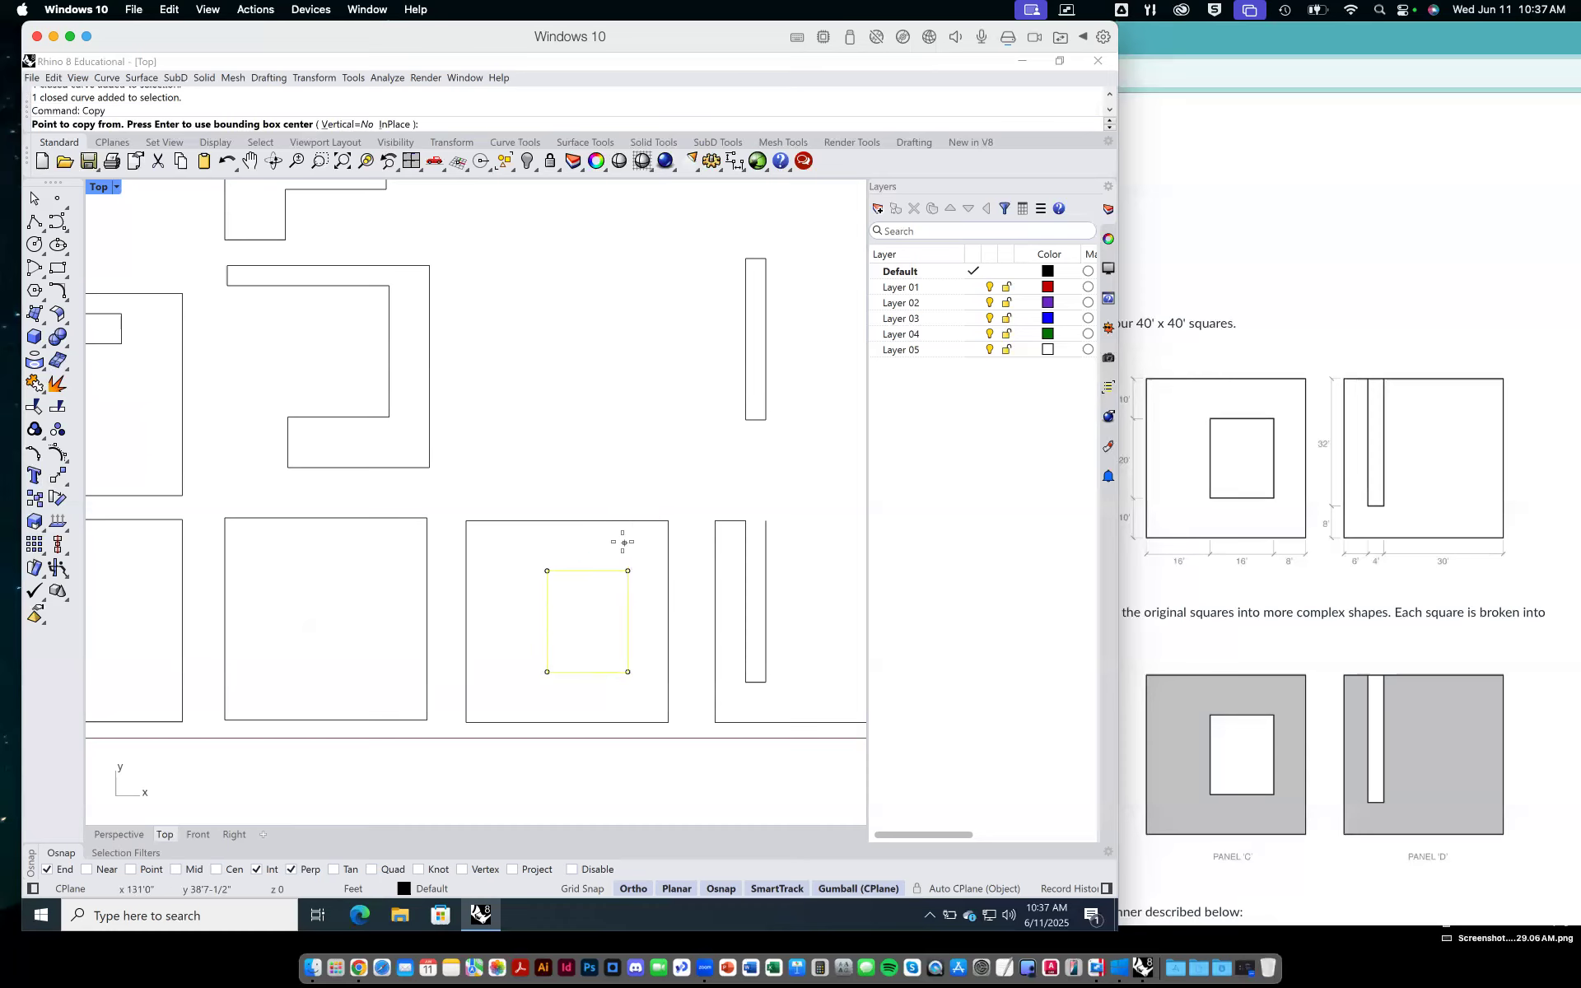
left_click(582, 608)
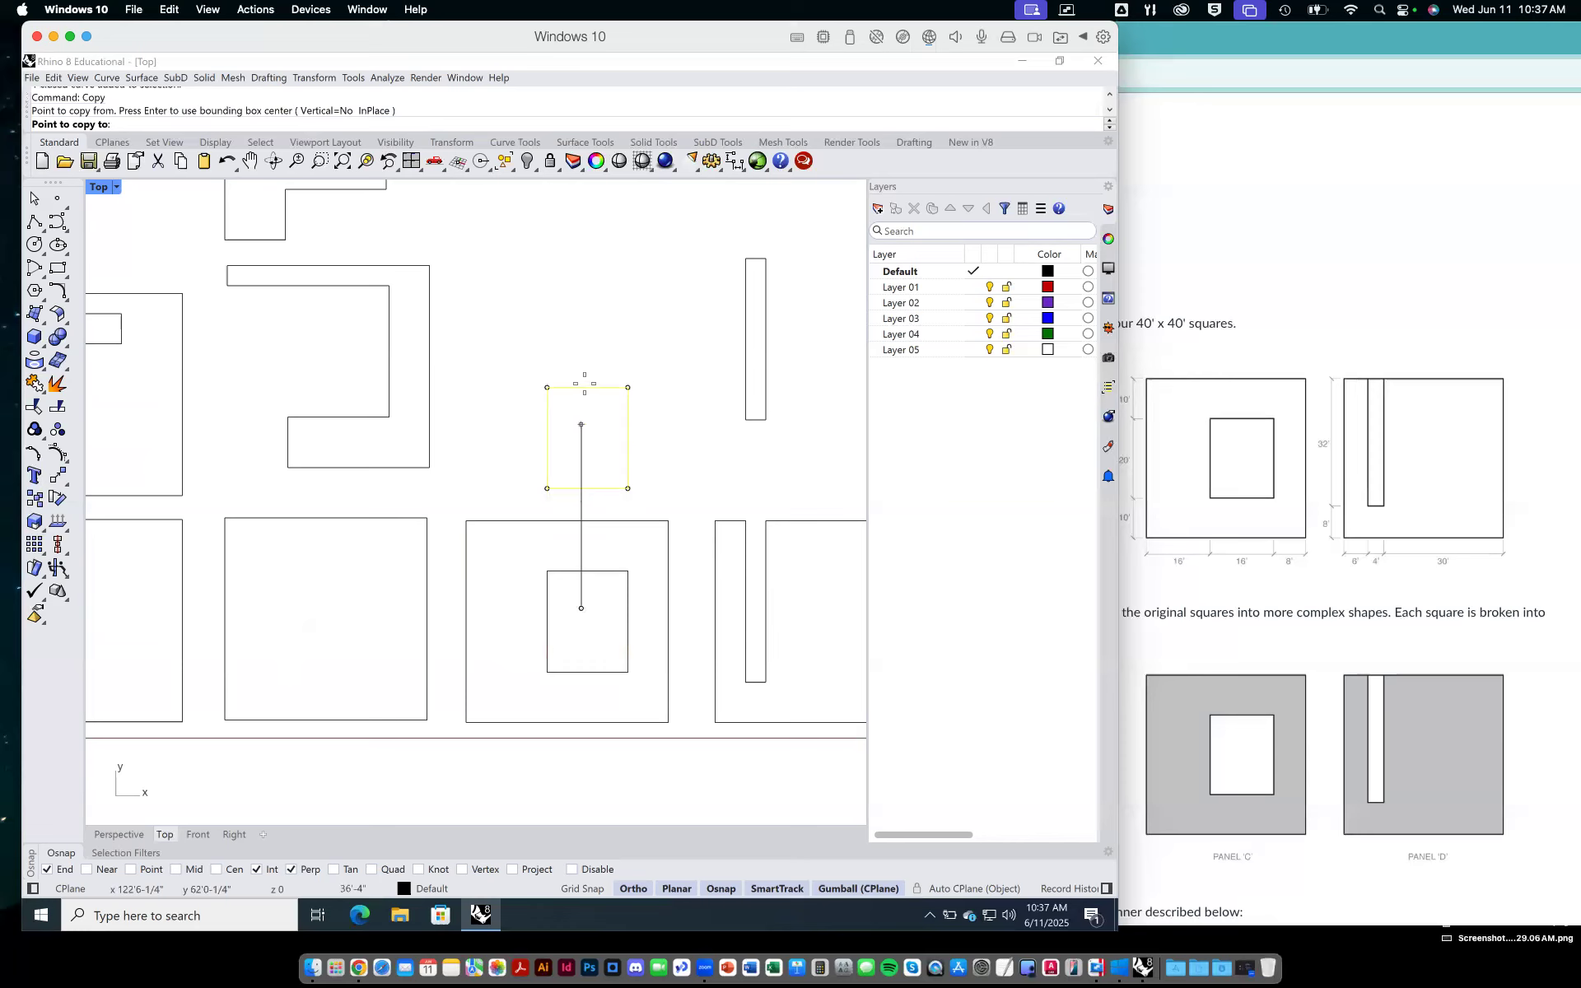
left_click(581, 375)
key("Return")
key("Escape")
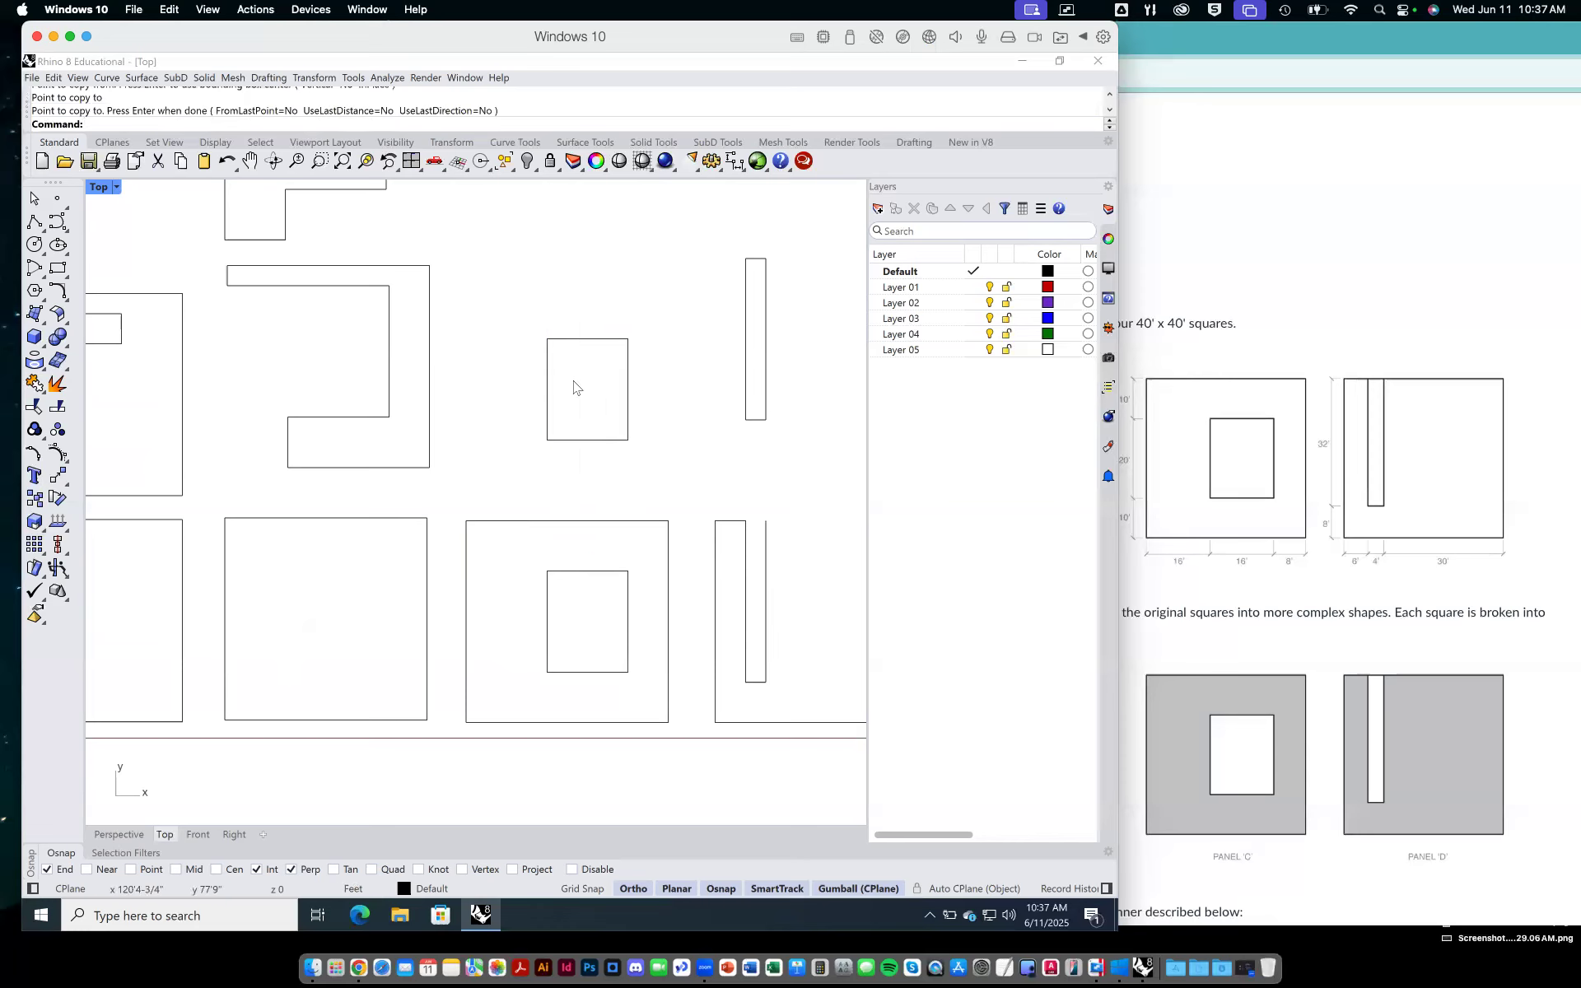
Switch to the Planar Compositions page in Chrome and examine how step 4 subdivides the shaded panels.
scroll(709, 448, "down", 3)
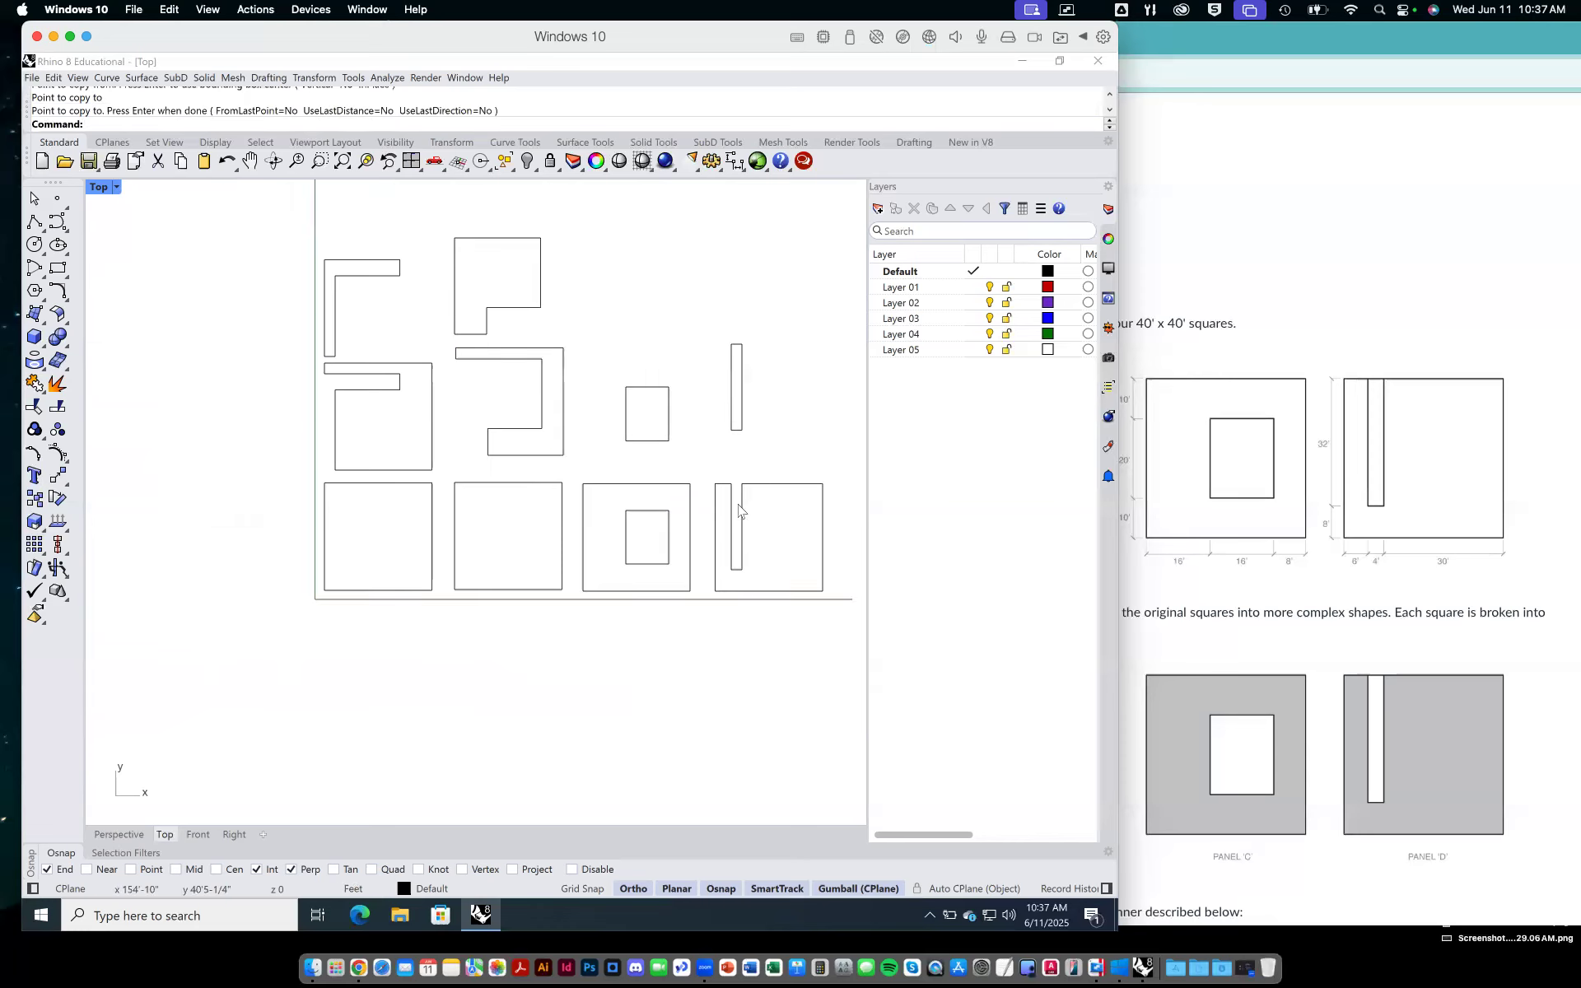
right_click_drag(699, 440, 632, 503)
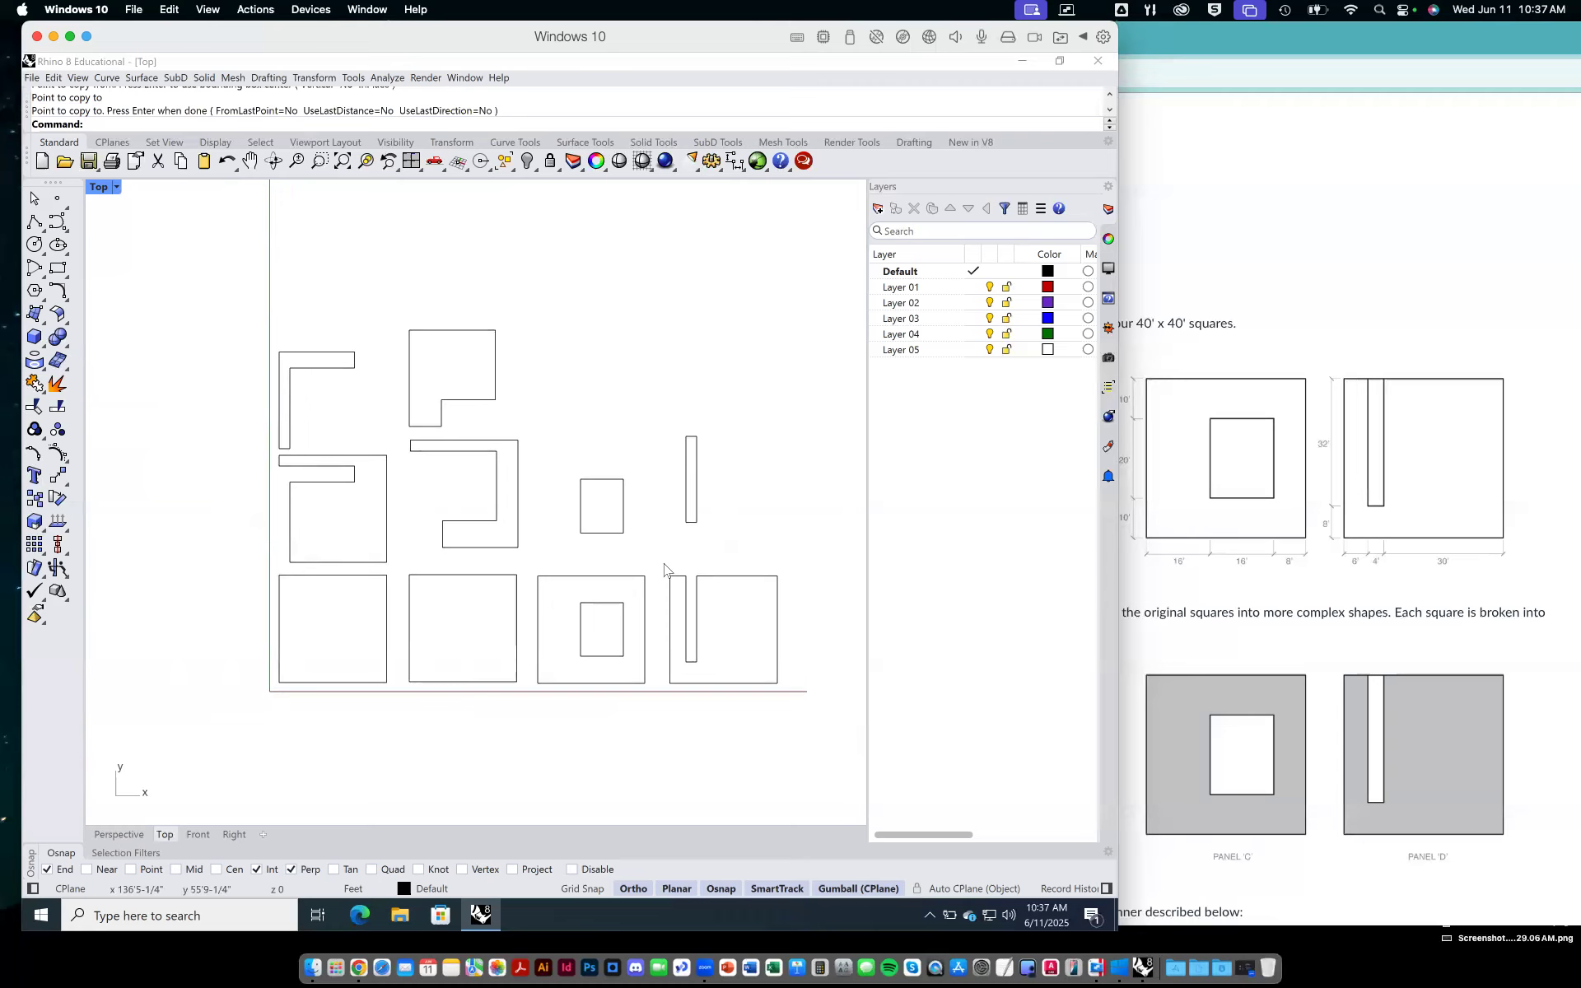
right_click_drag(713, 593, 696, 607)
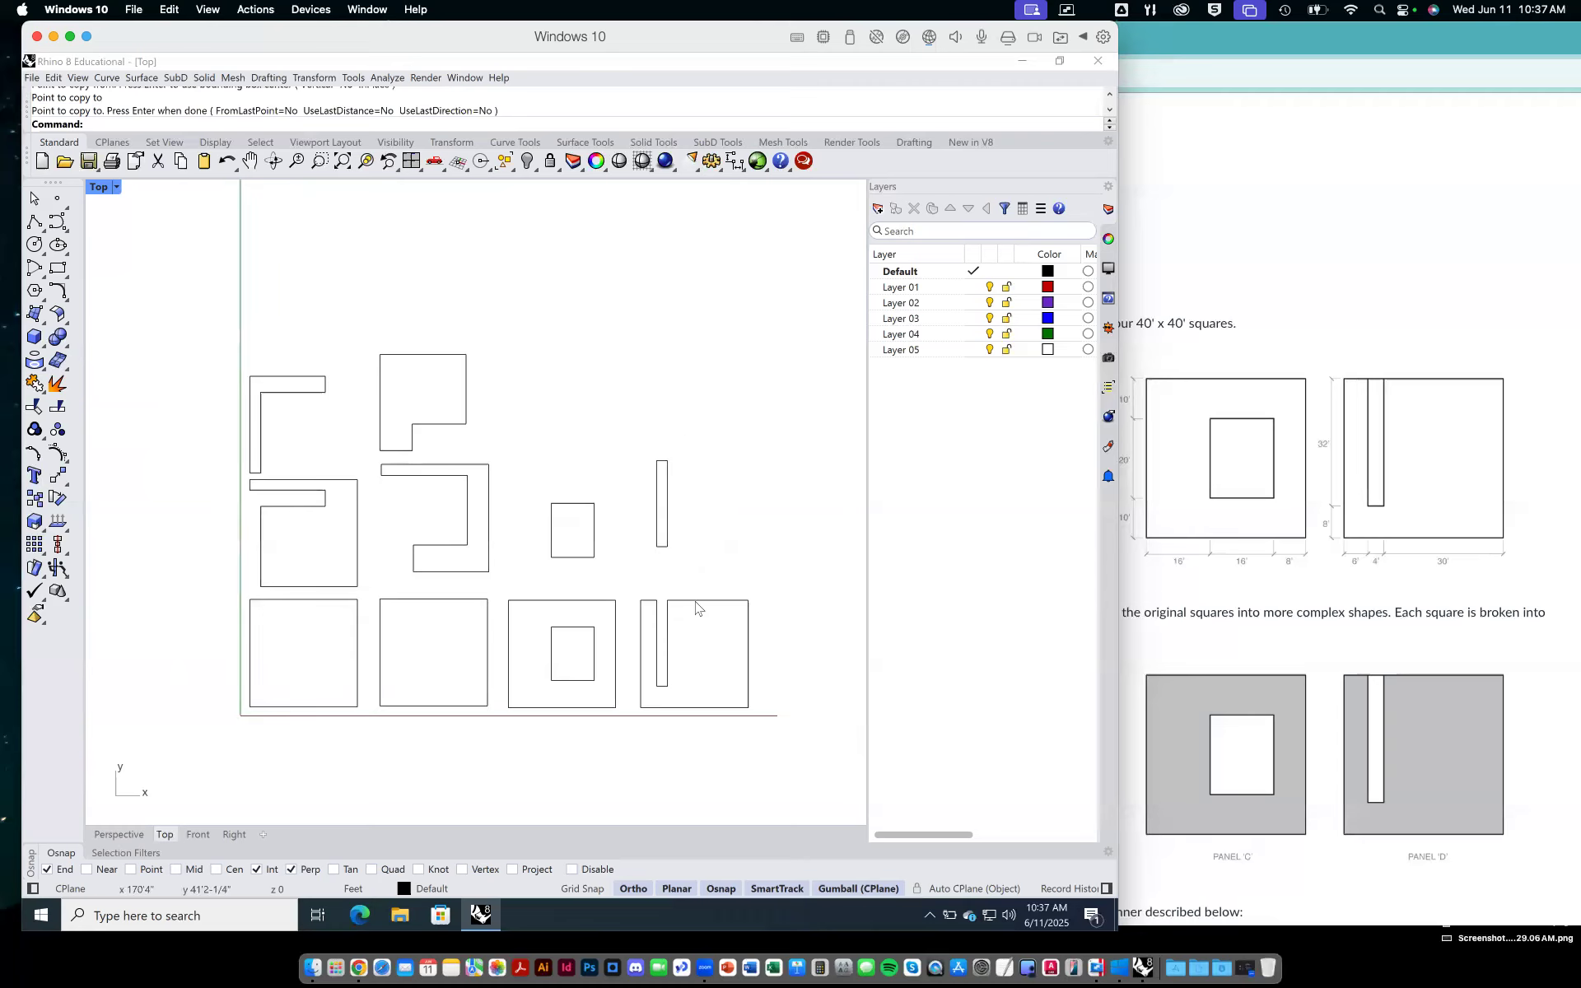
left_click(1346, 420)
scroll(1287, 690, "down", 6)
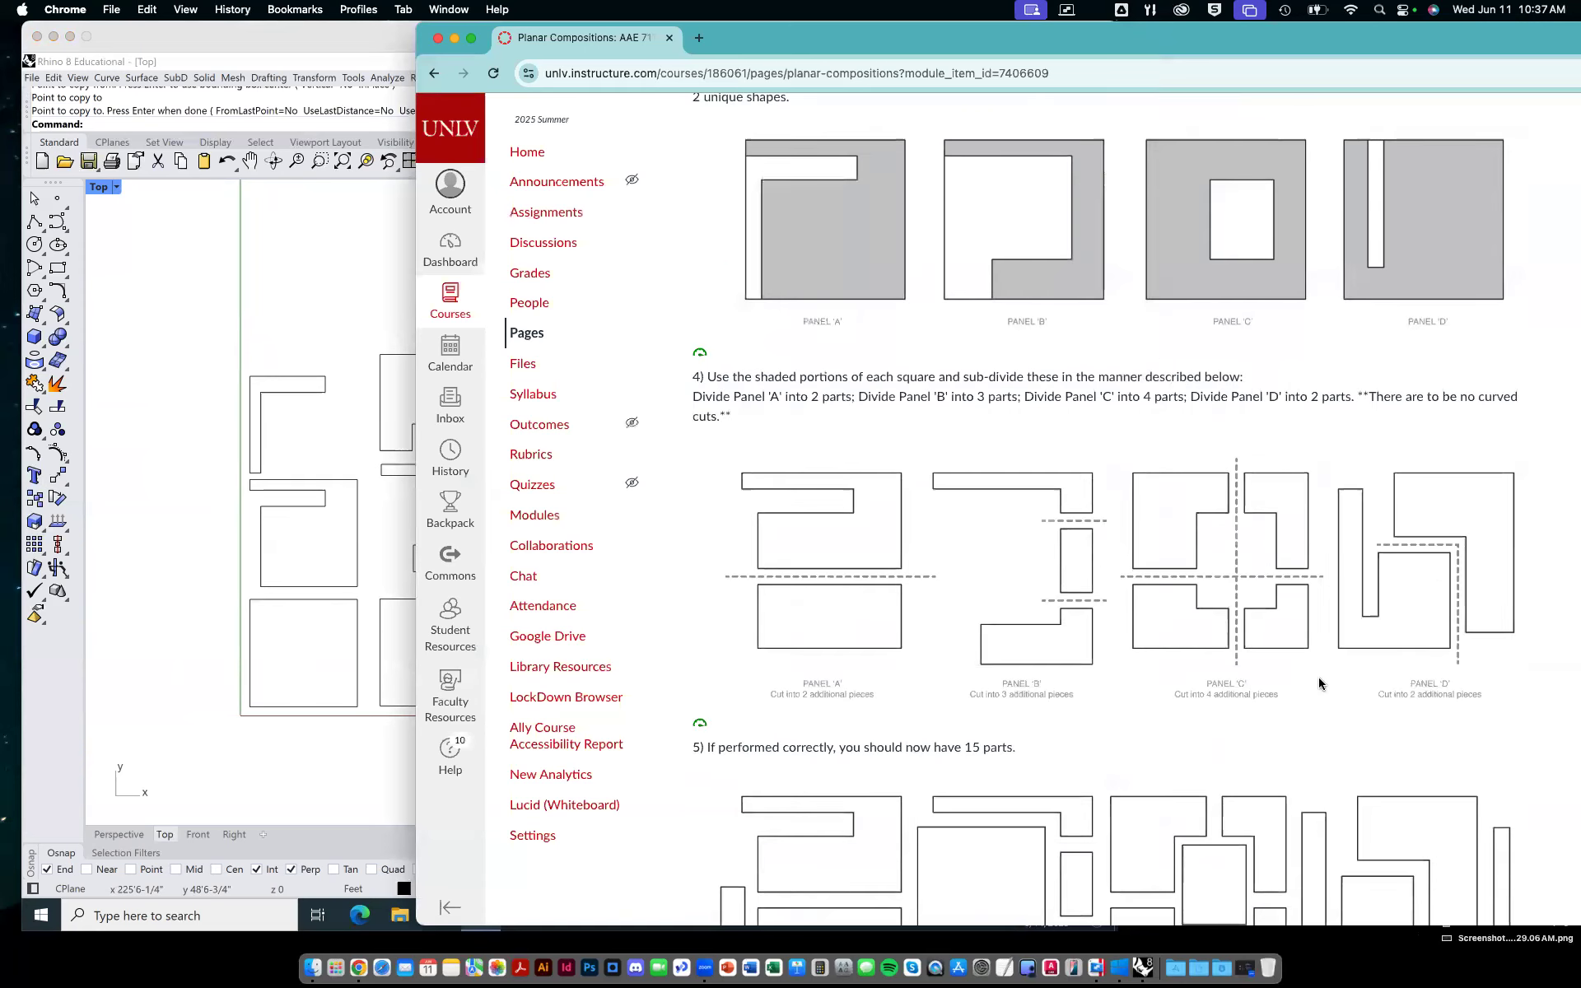
scroll(1319, 683, "down", 2)
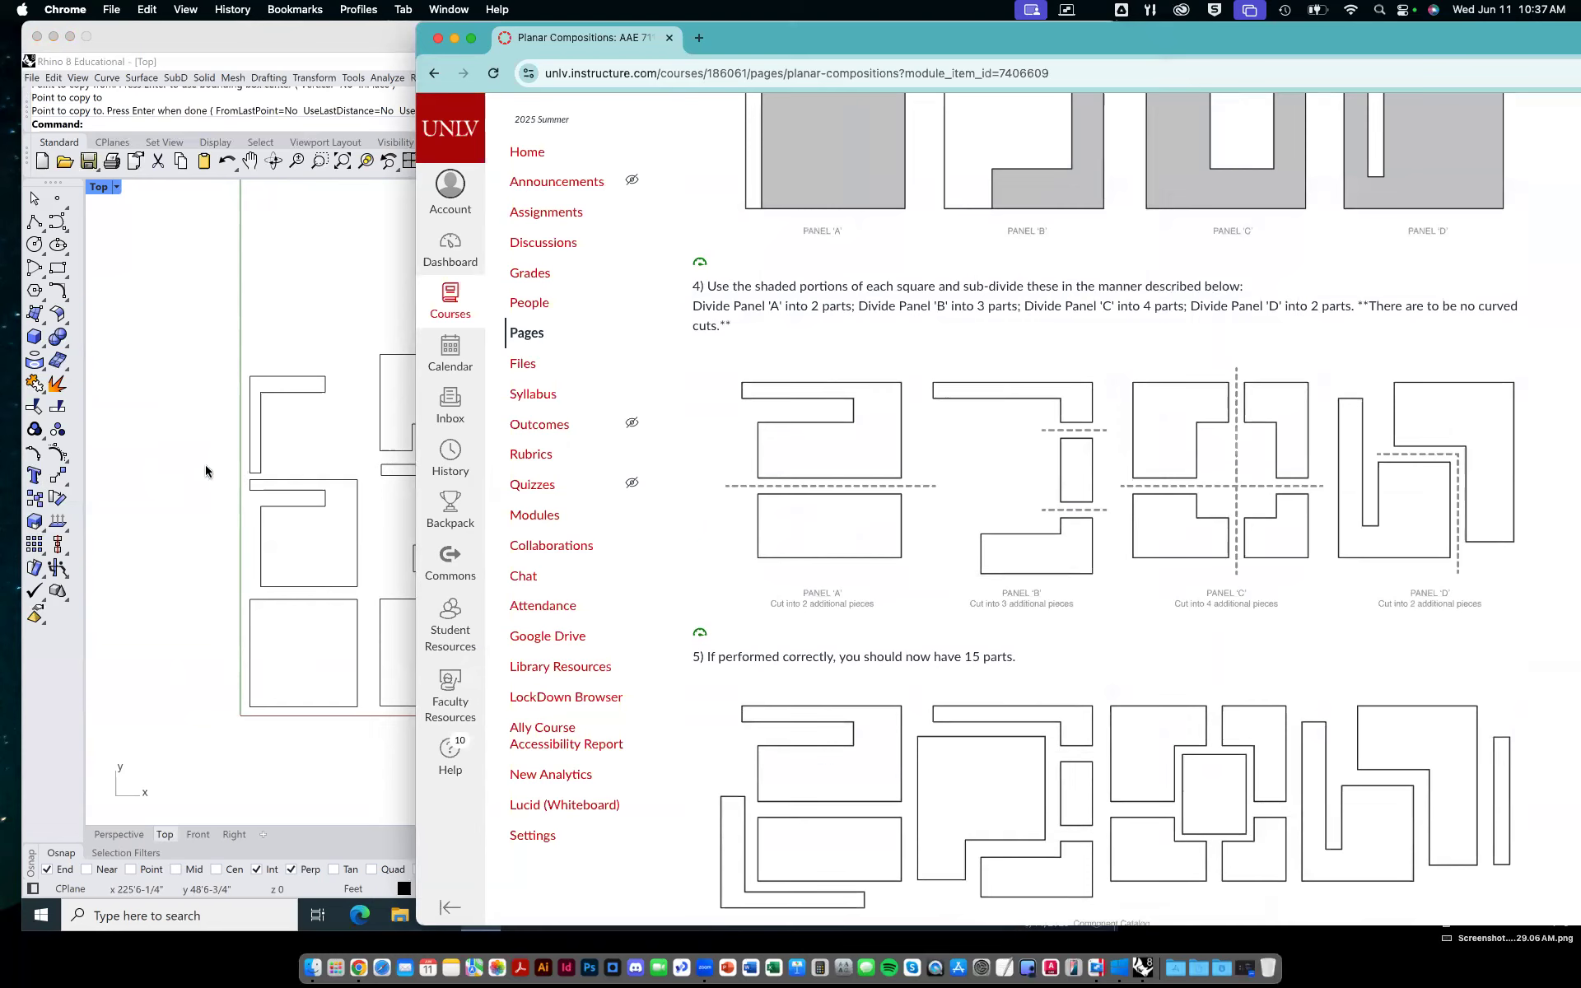
Return to Rhino and draw a horizontal cutting line across the lower body of panel A's shaded piece, extending past both sides.
left_click(143, 476)
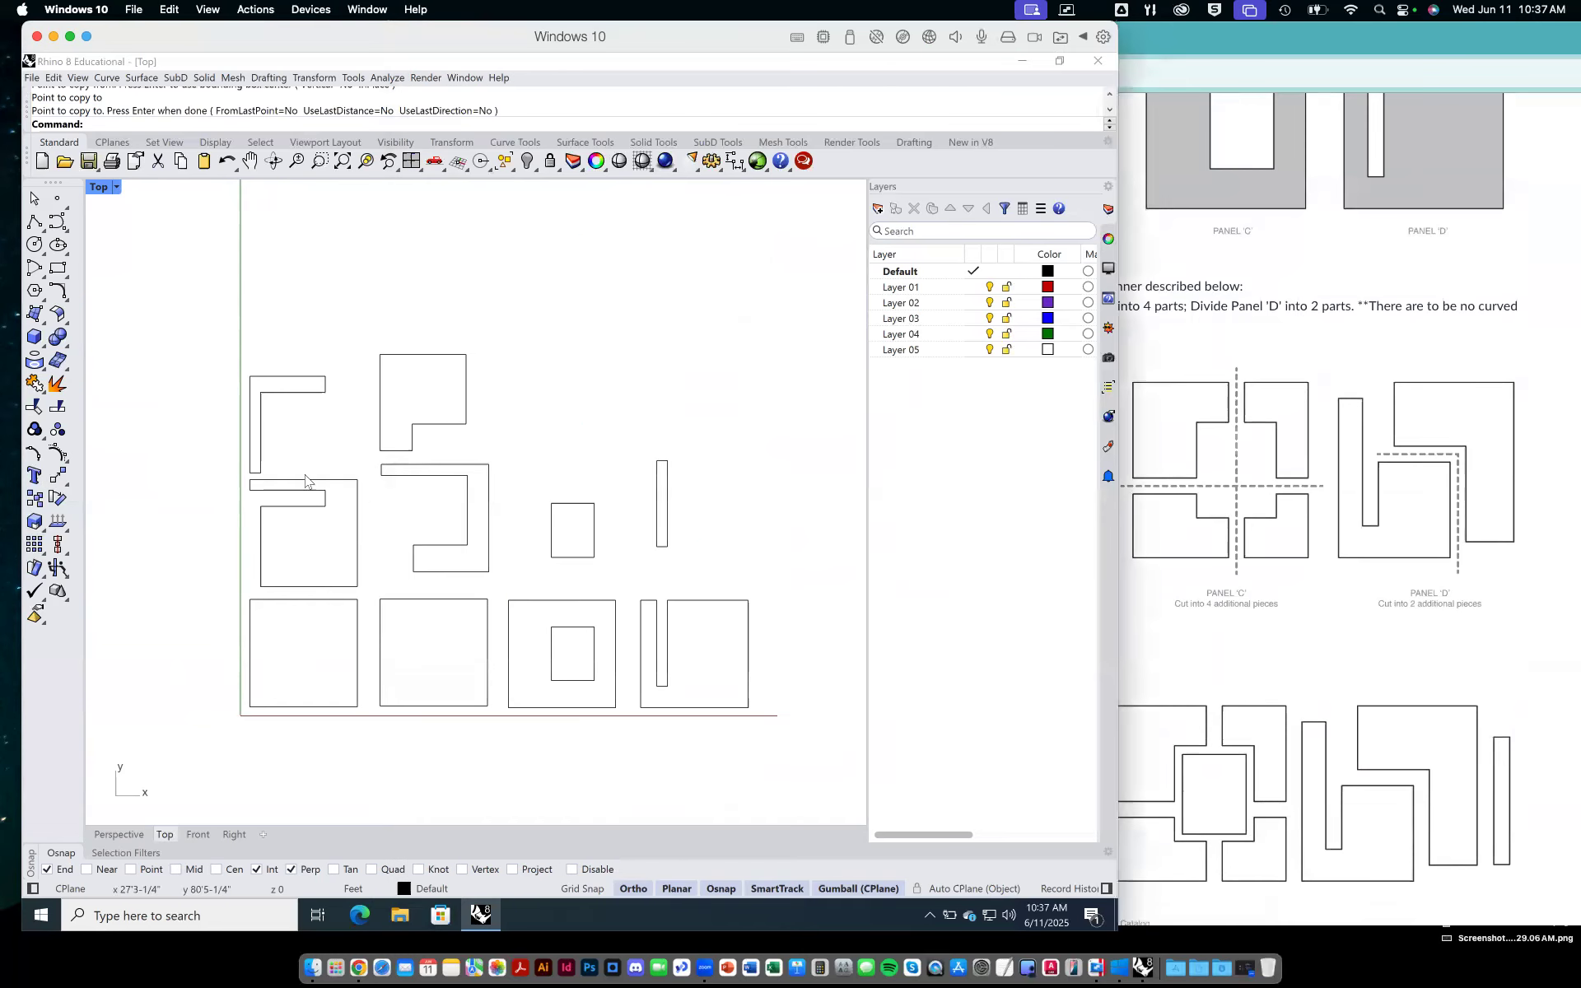
left_click(312, 506)
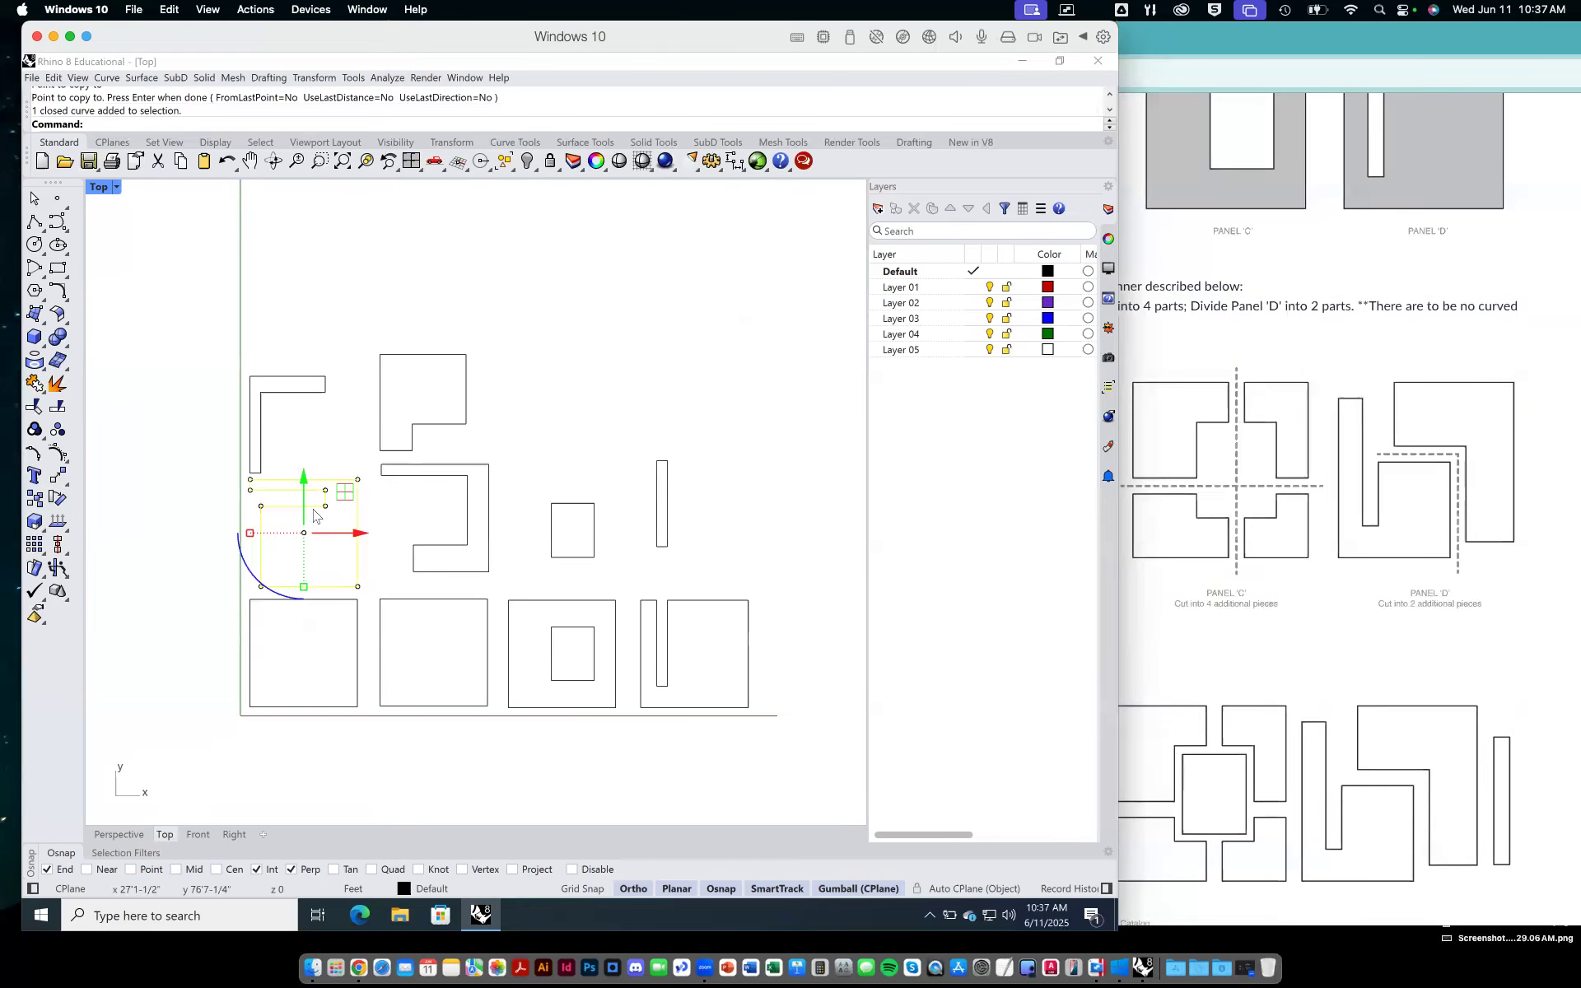
left_click(171, 495)
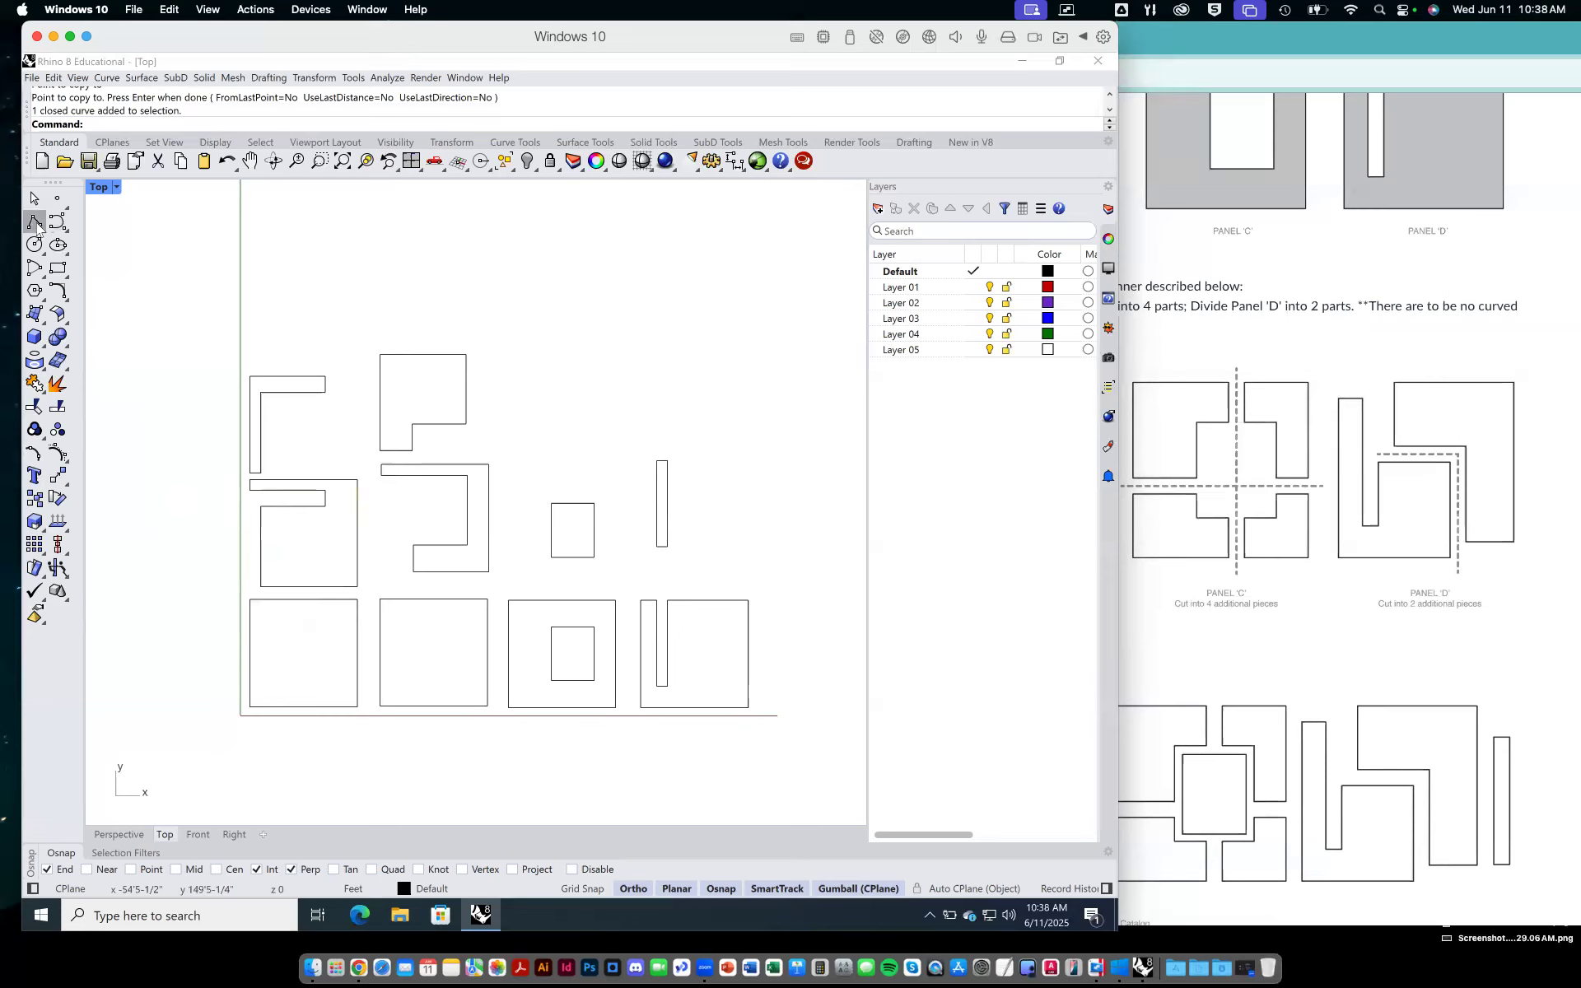
left_click(34, 222)
left_click(226, 543)
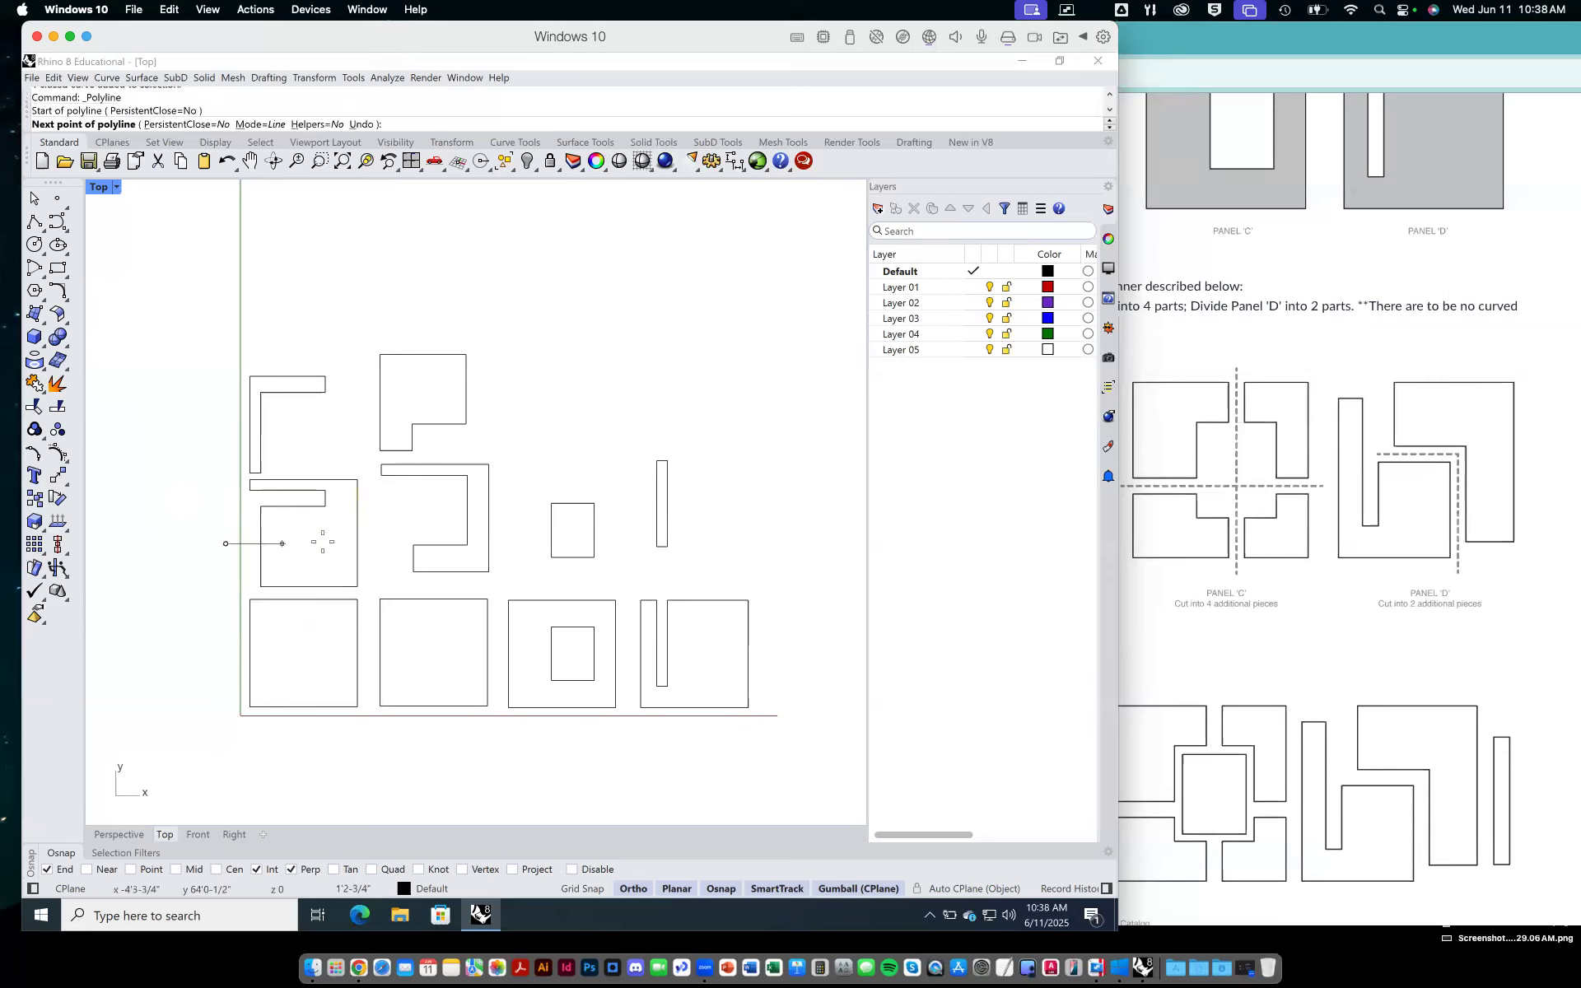
left_click(383, 544)
key("Return")
key("Return")
left_click(336, 451)
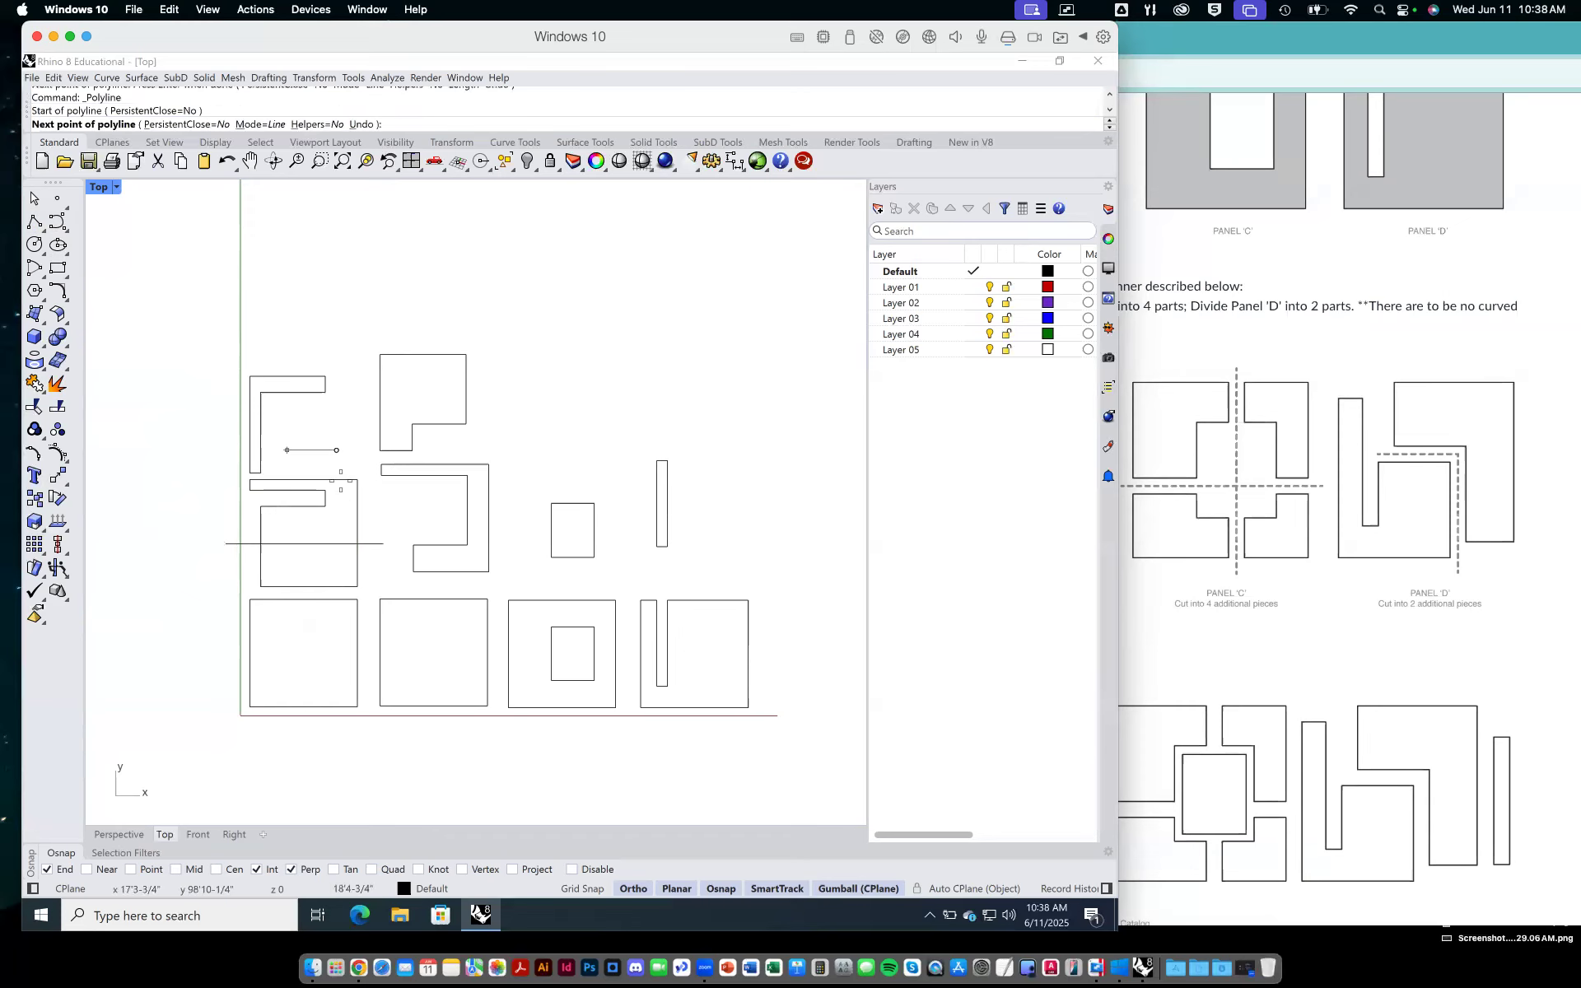
key("Escape")
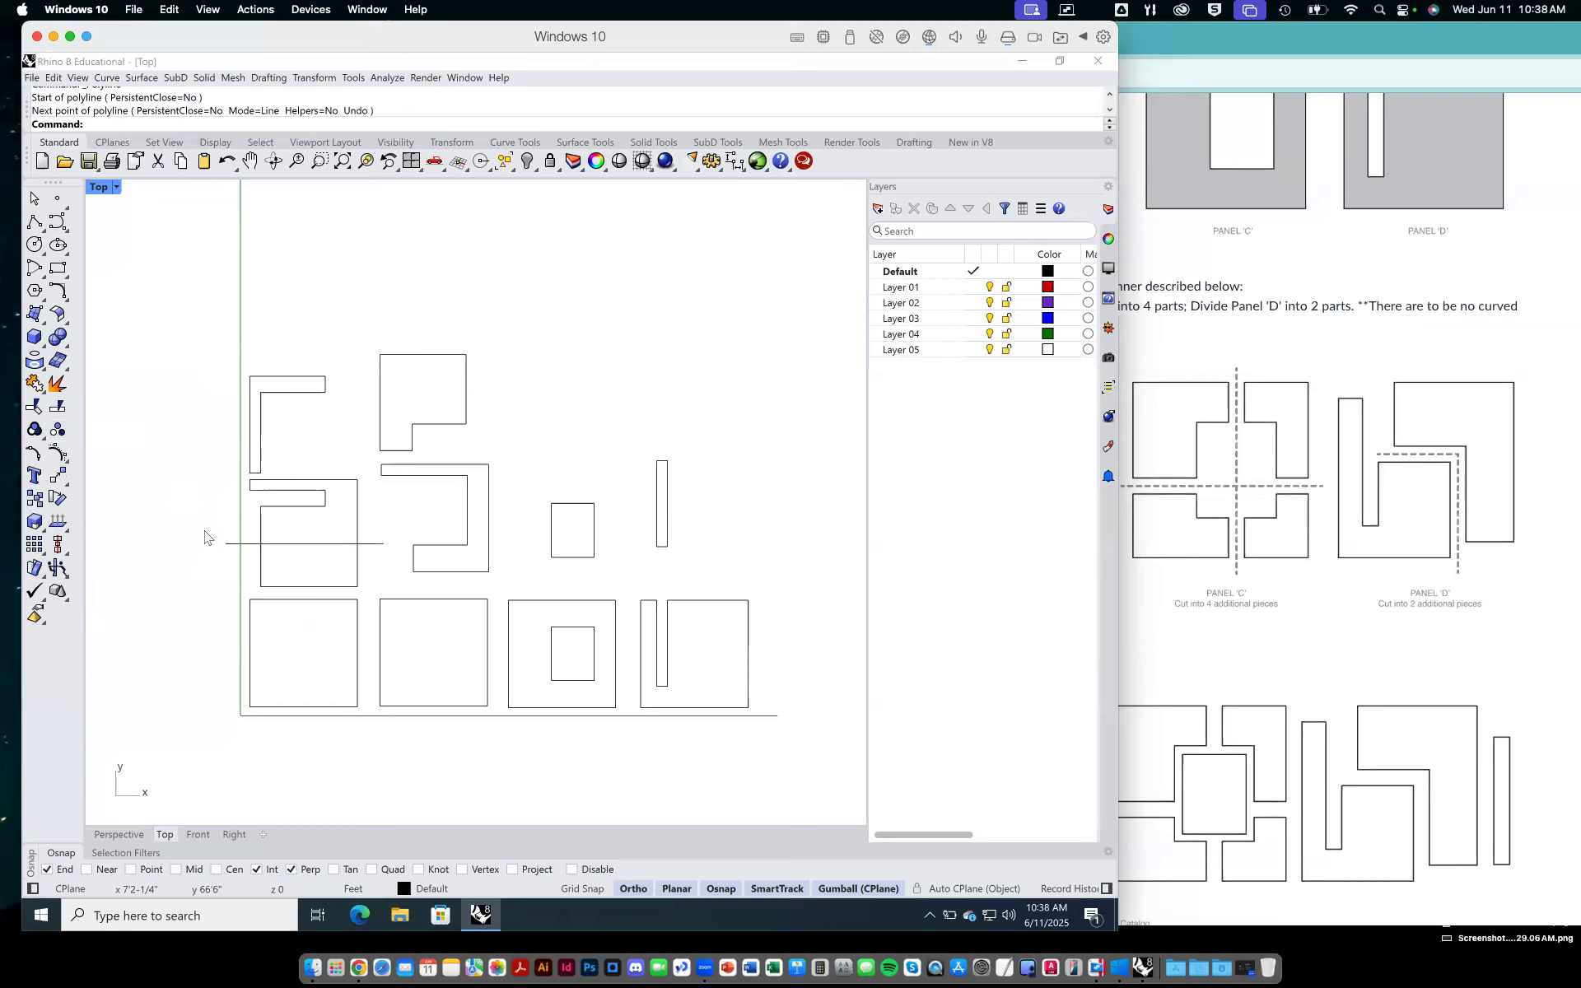
Split panel A's shaded outline with the horizontal cutting line and delete that line.
left_click(56, 405)
left_click(263, 525)
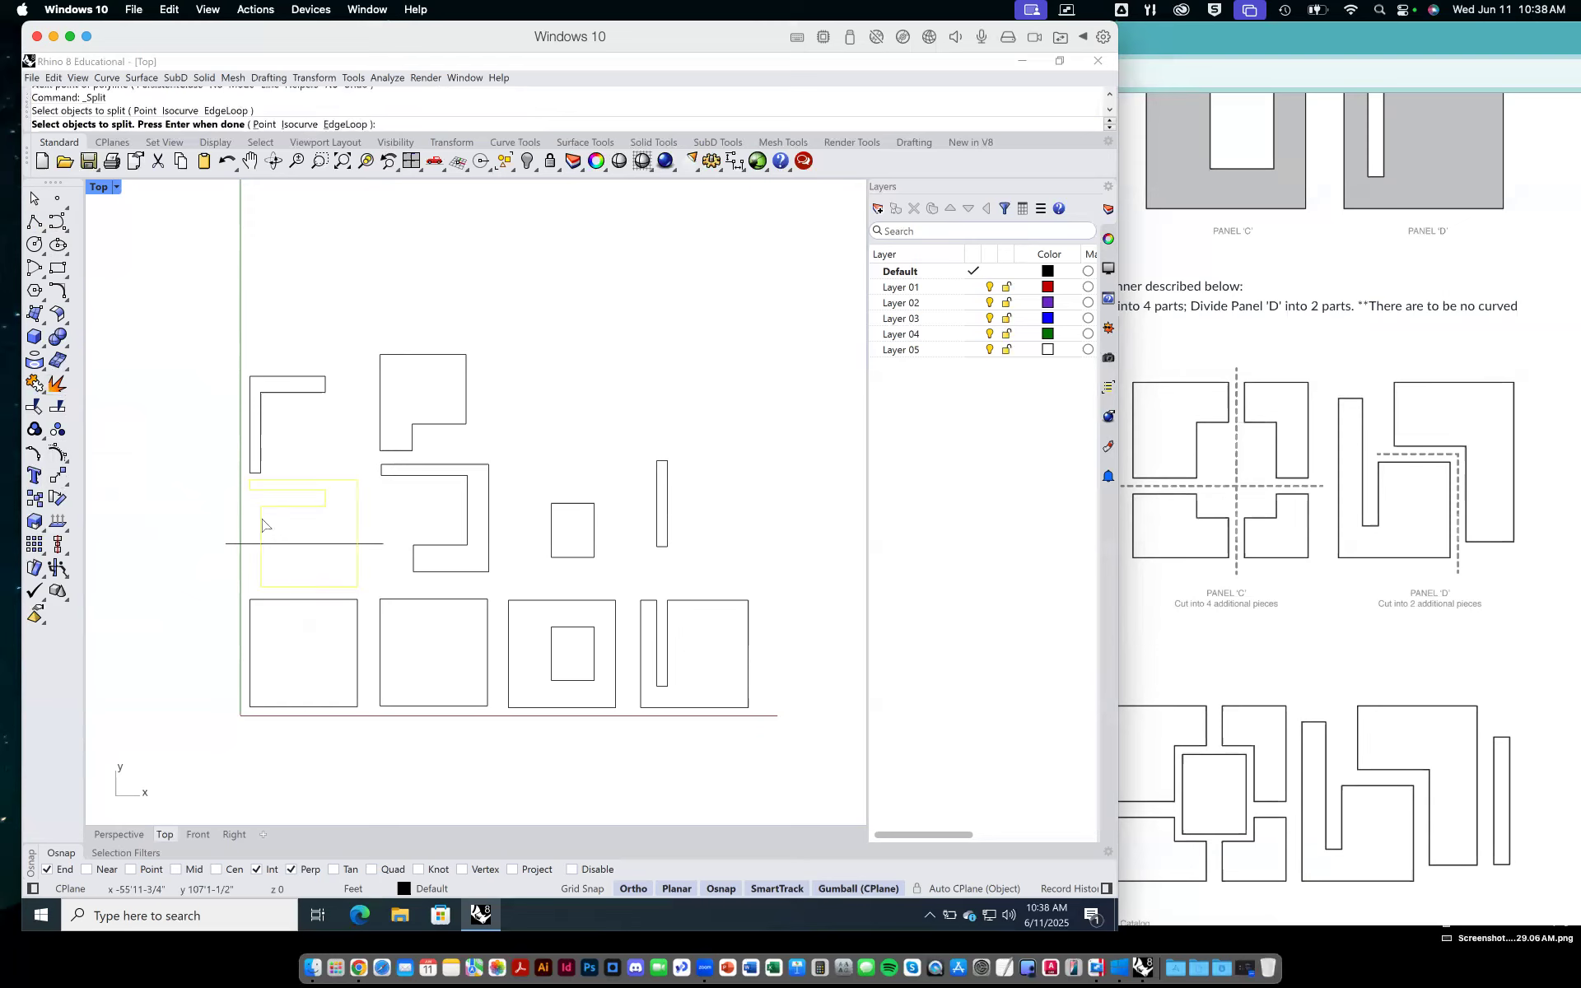
key("Return")
left_click(244, 543)
key("Return")
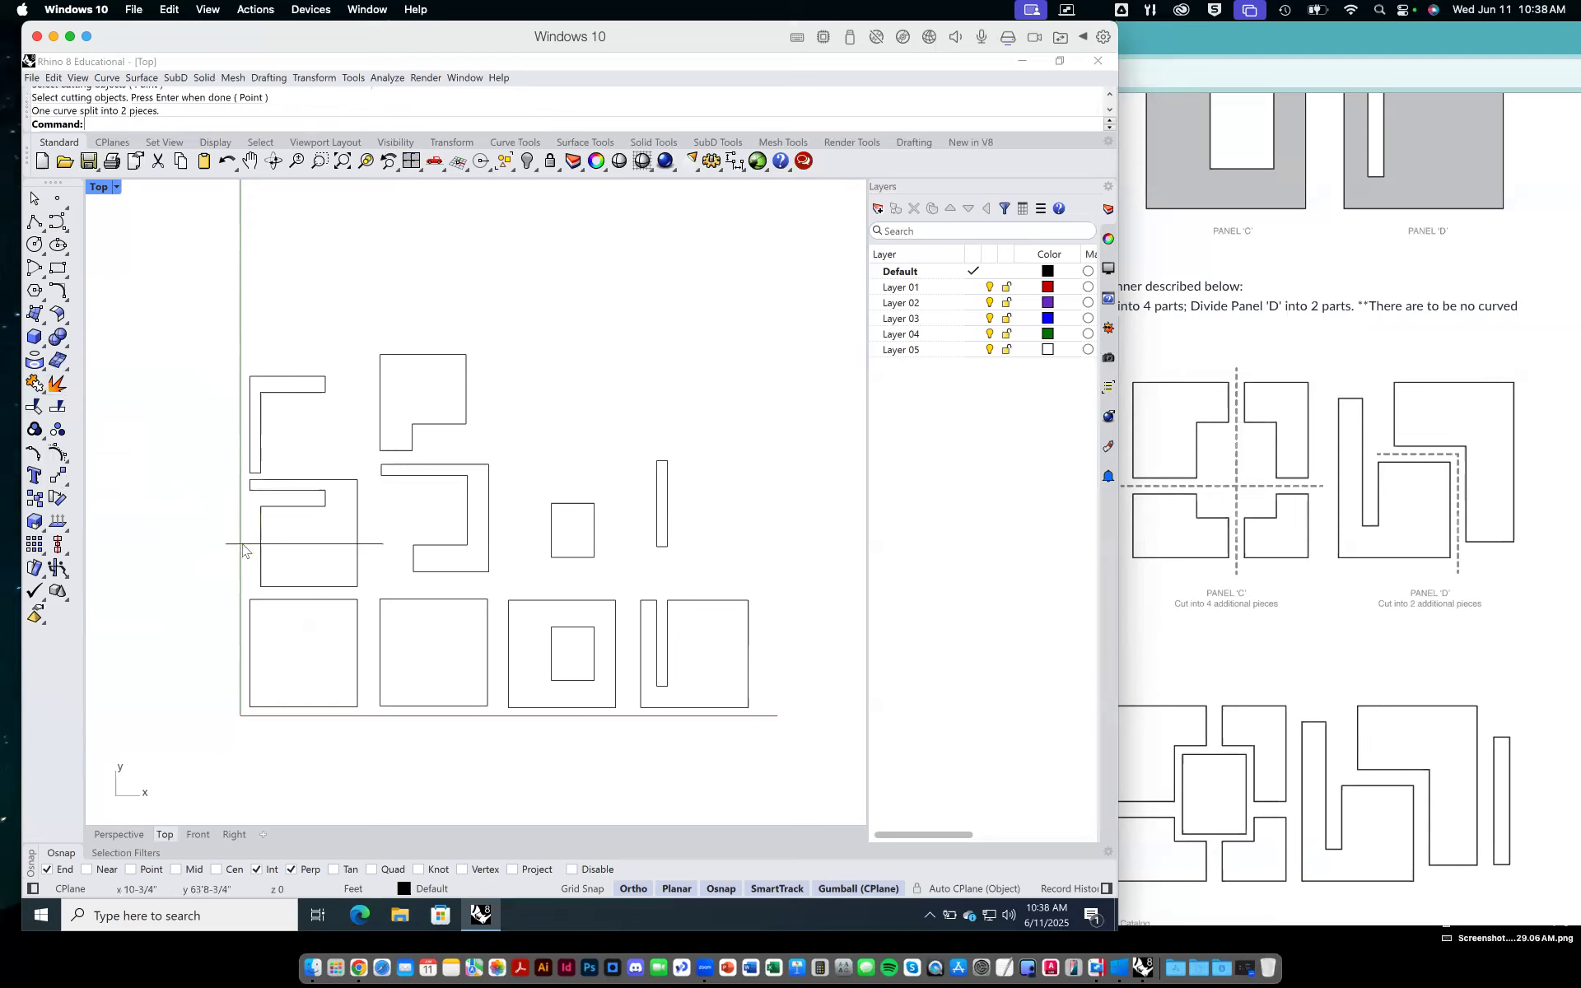
left_click(251, 544)
left_click(239, 544)
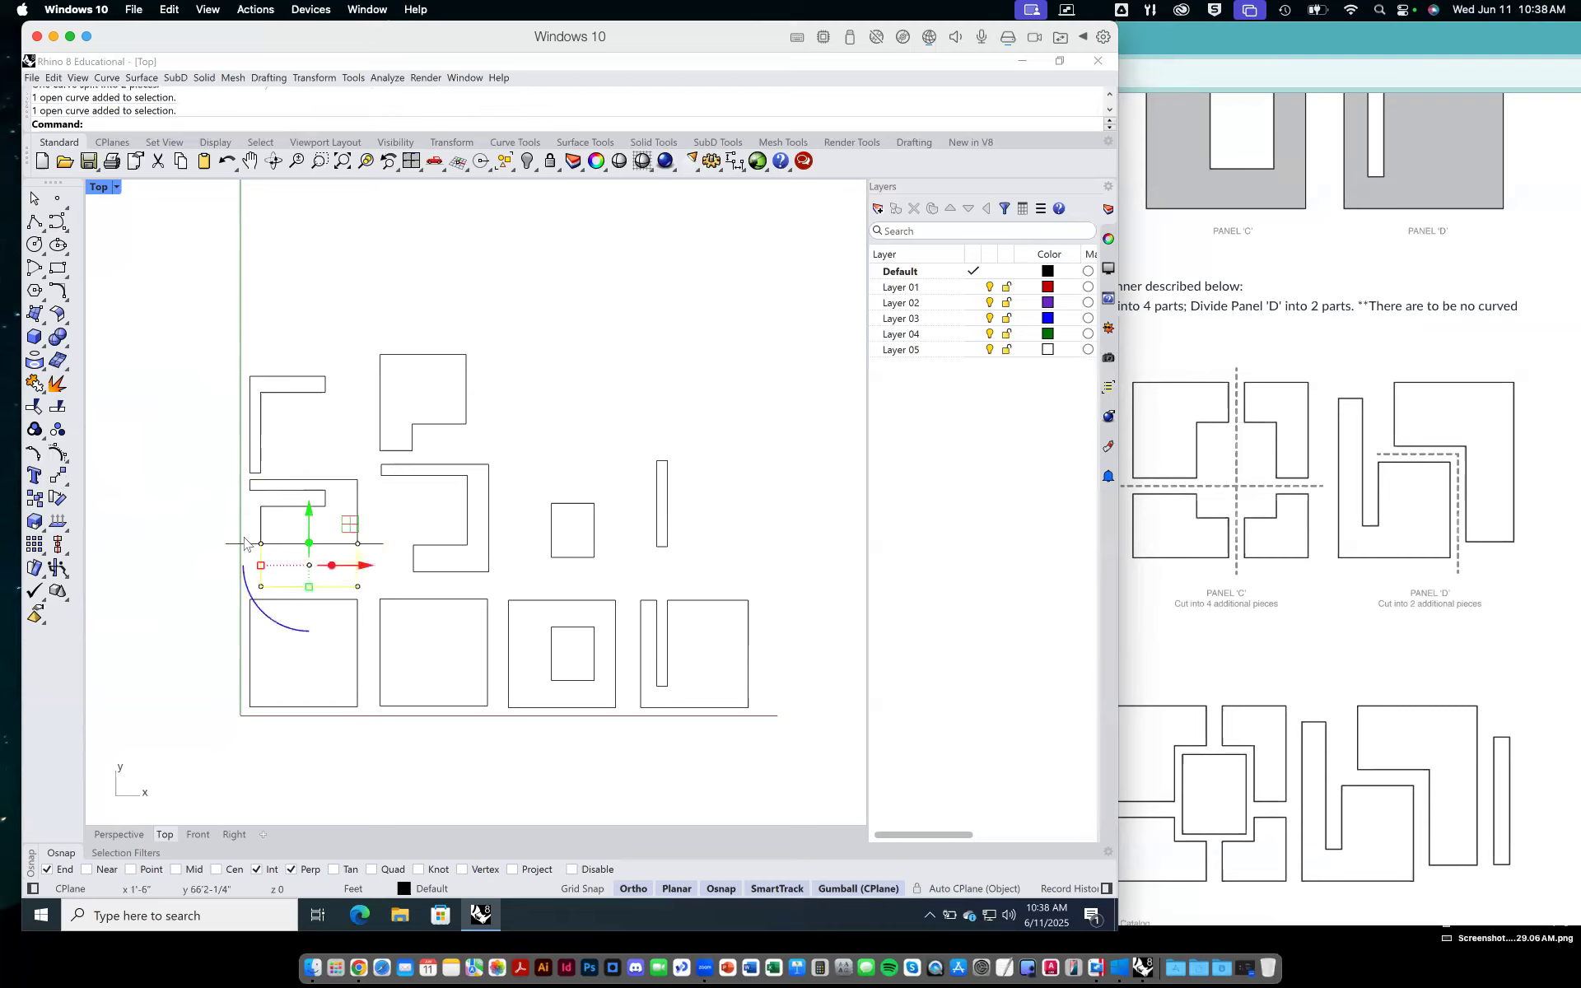
key("Delete")
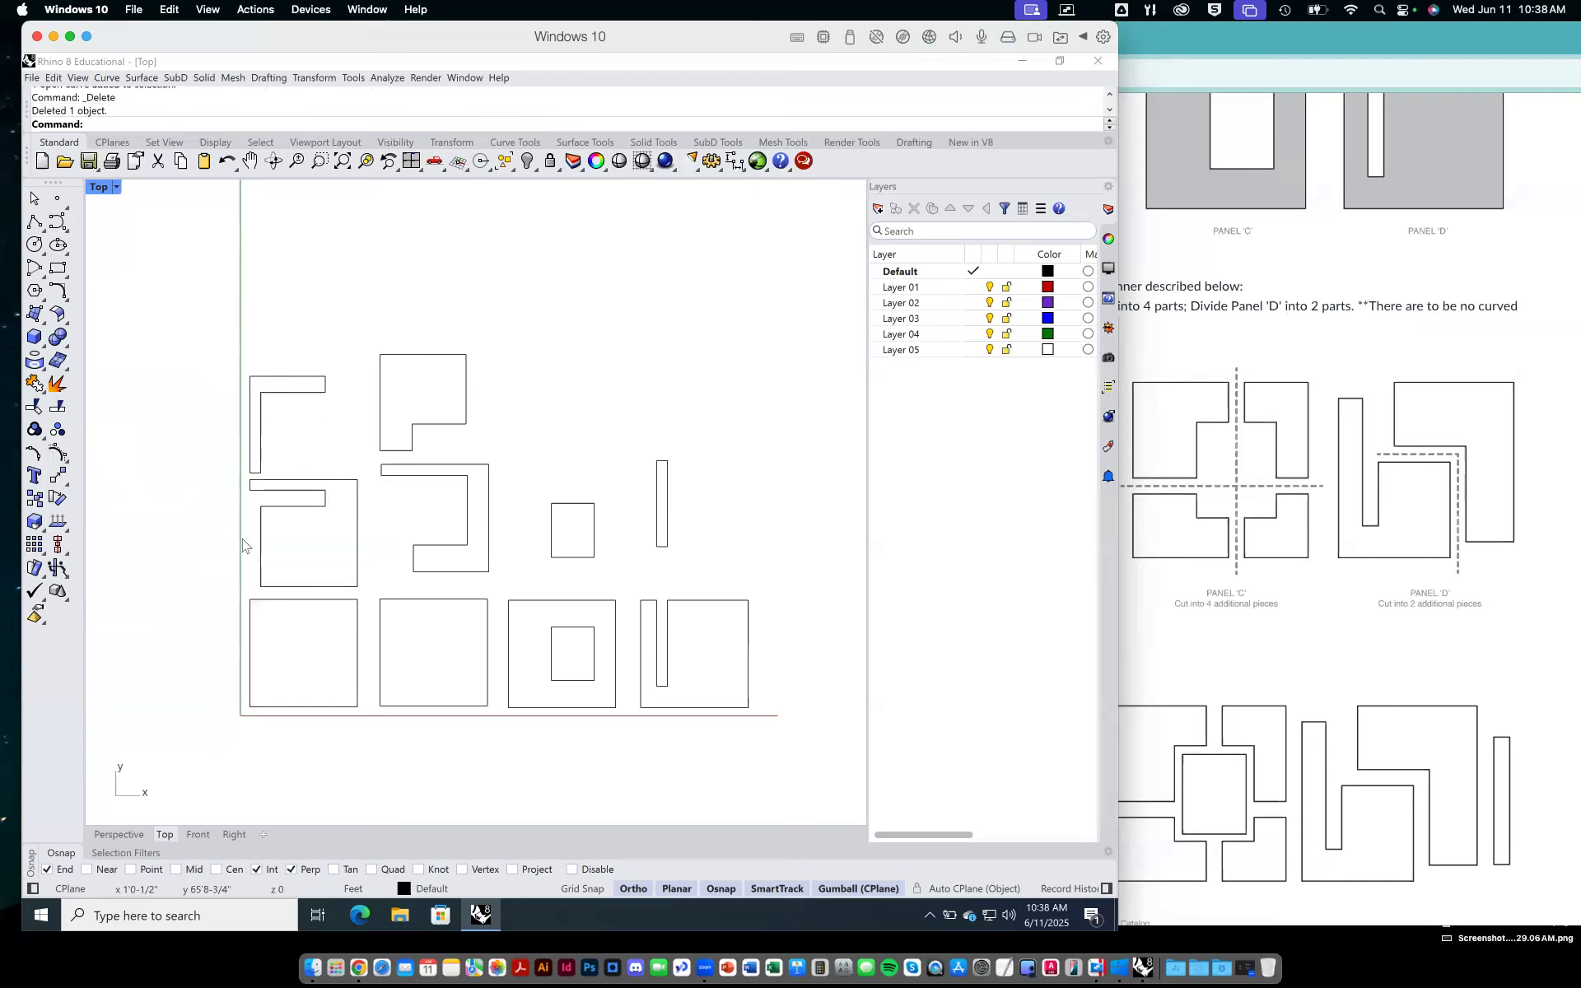
Move panel A's L-shaped piece and the upper half of its split outline slightly straight up, away from the lower half.
left_click_drag(343, 342, 277, 496)
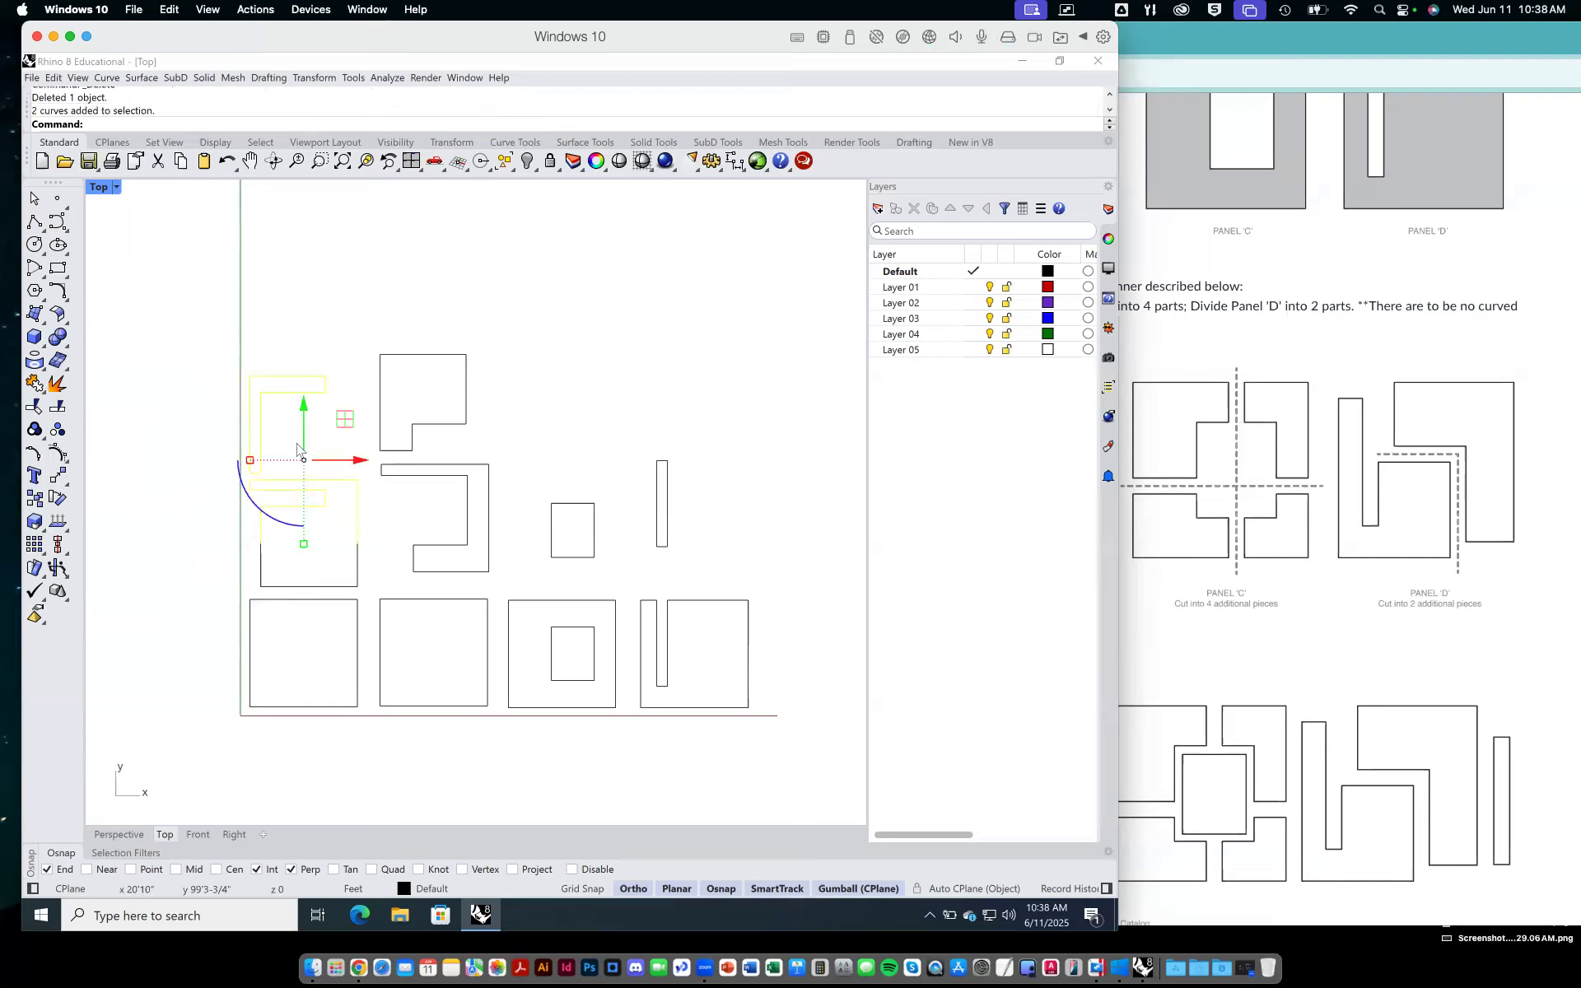
left_click_drag(303, 419, 303, 402)
left_click(208, 509)
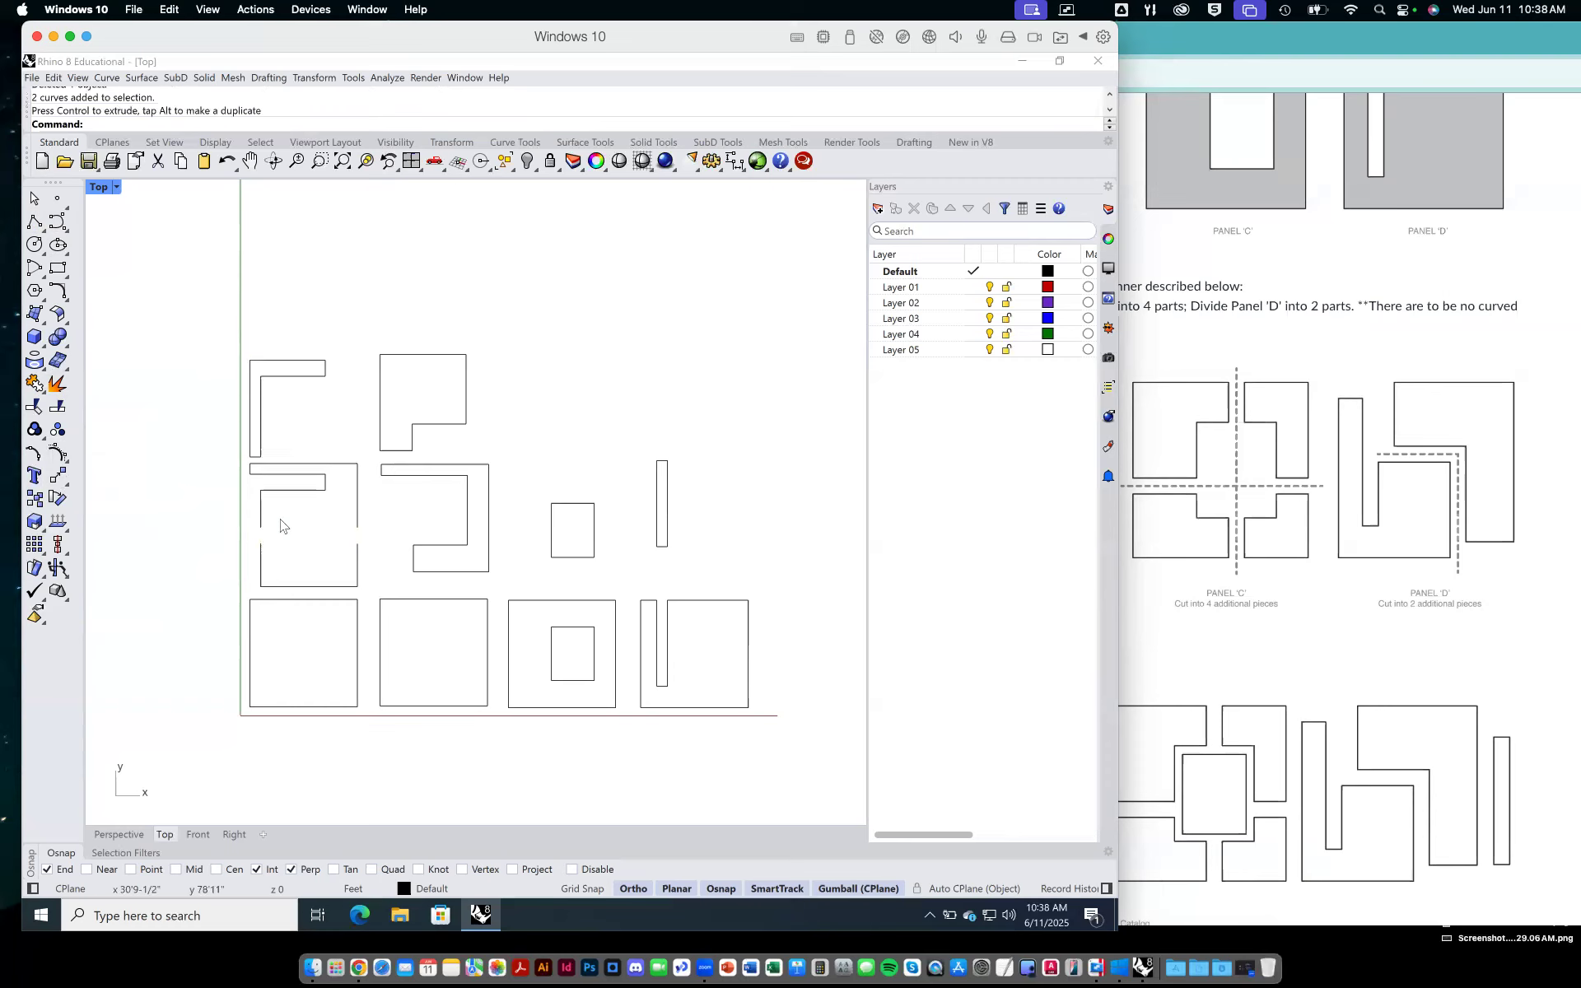
Close the cut edges of both halves of panel A's split shaded outline with a horizontal polyline between the open ends of each.
left_click(33, 221)
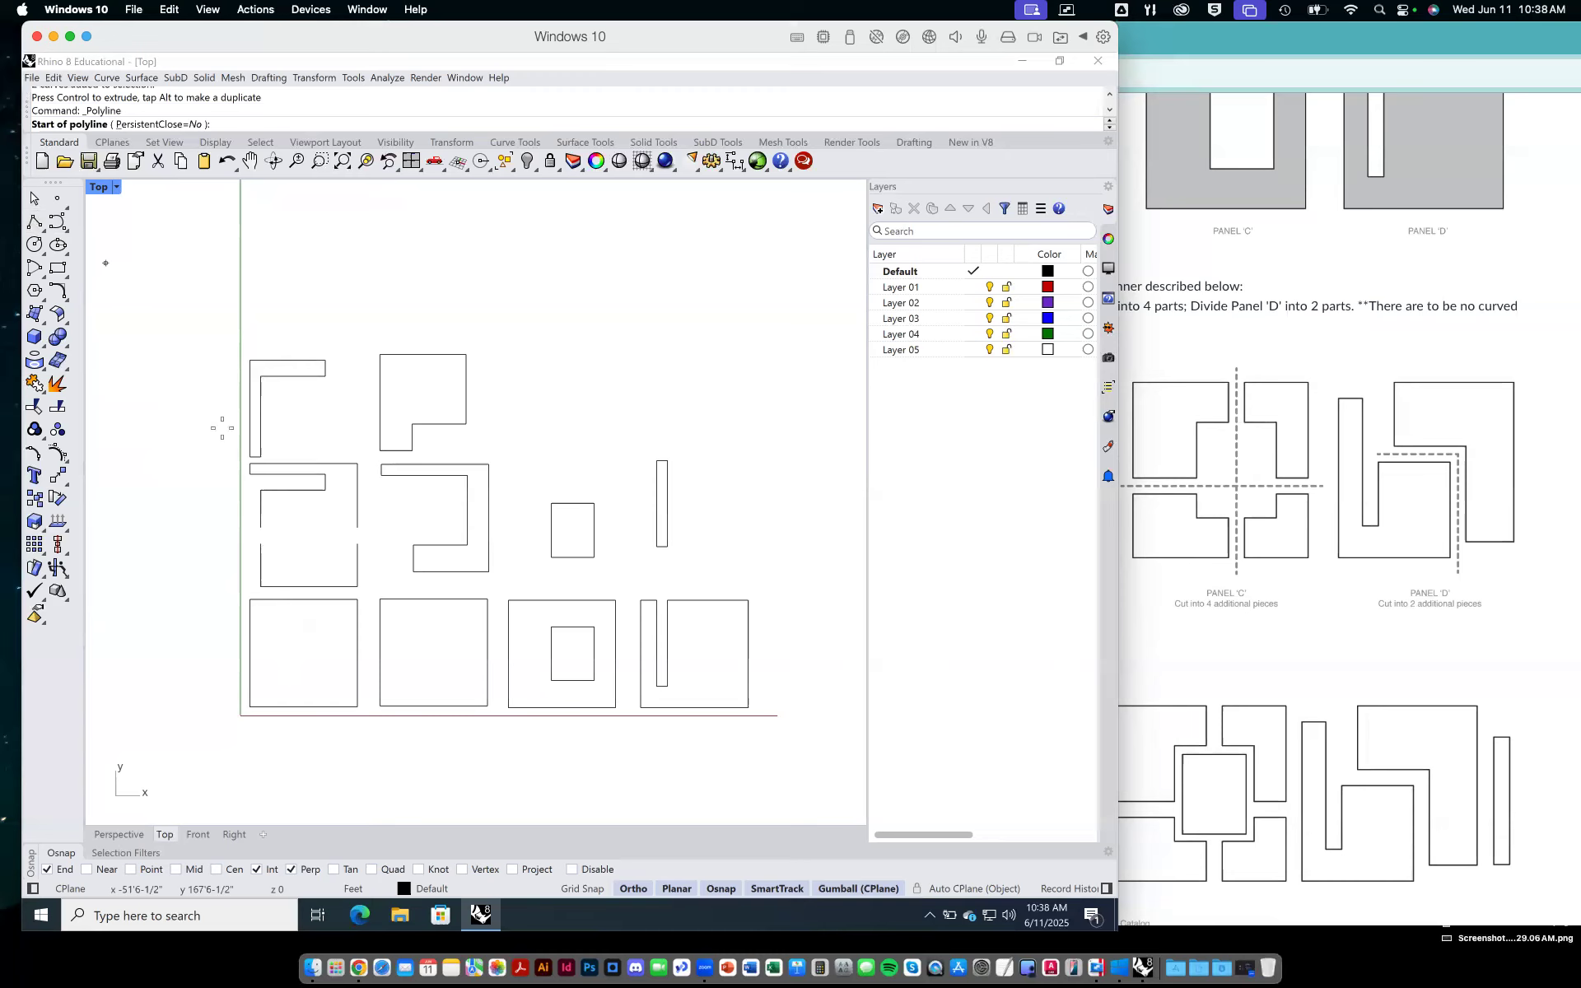
left_click(261, 528)
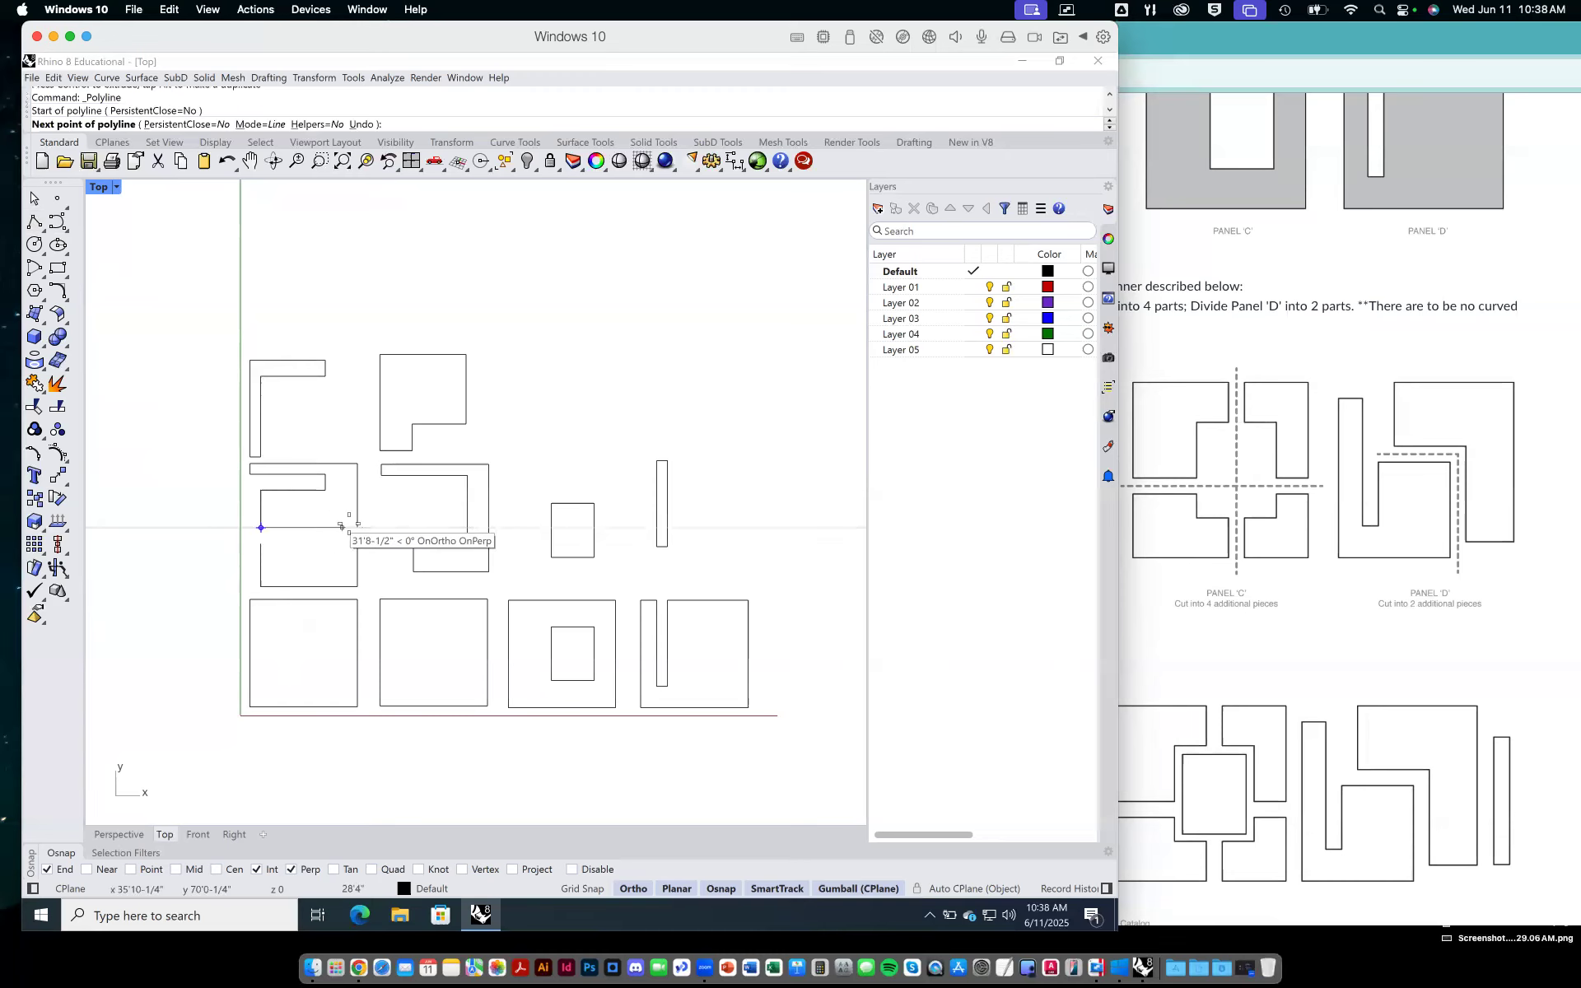
left_click(356, 528)
key("Return")
key("Return")
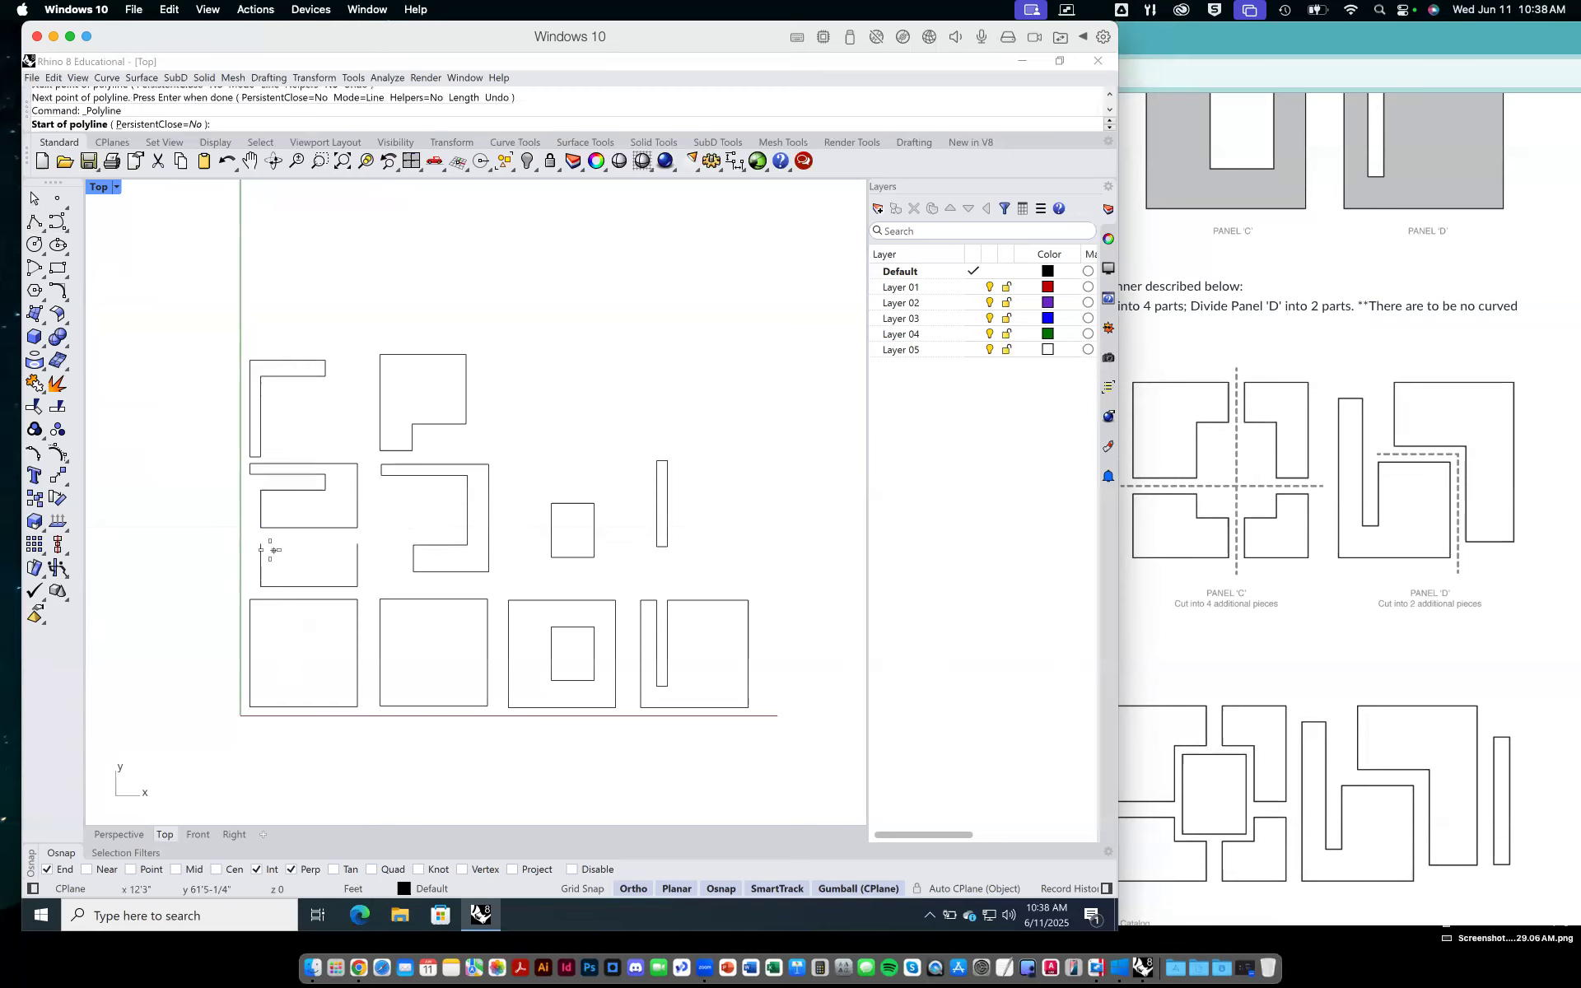
left_click(261, 544)
left_click(355, 545)
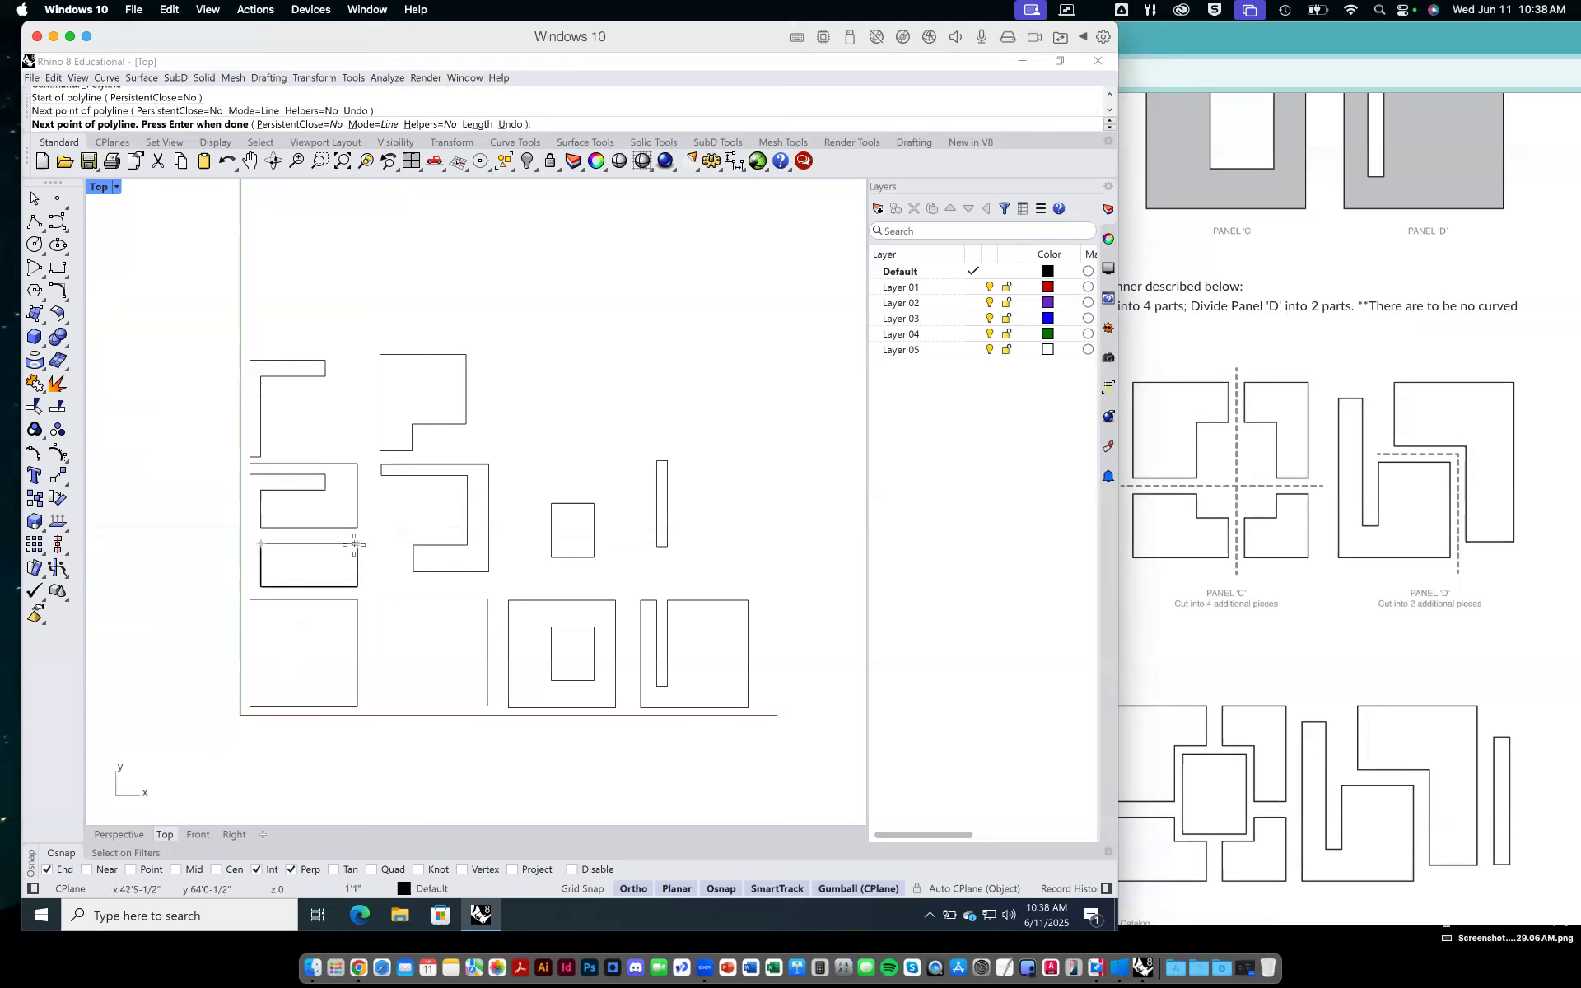
key("Return")
Join the lower half of panel A's split outline with its new top edge into one closed curve.
left_click(303, 546)
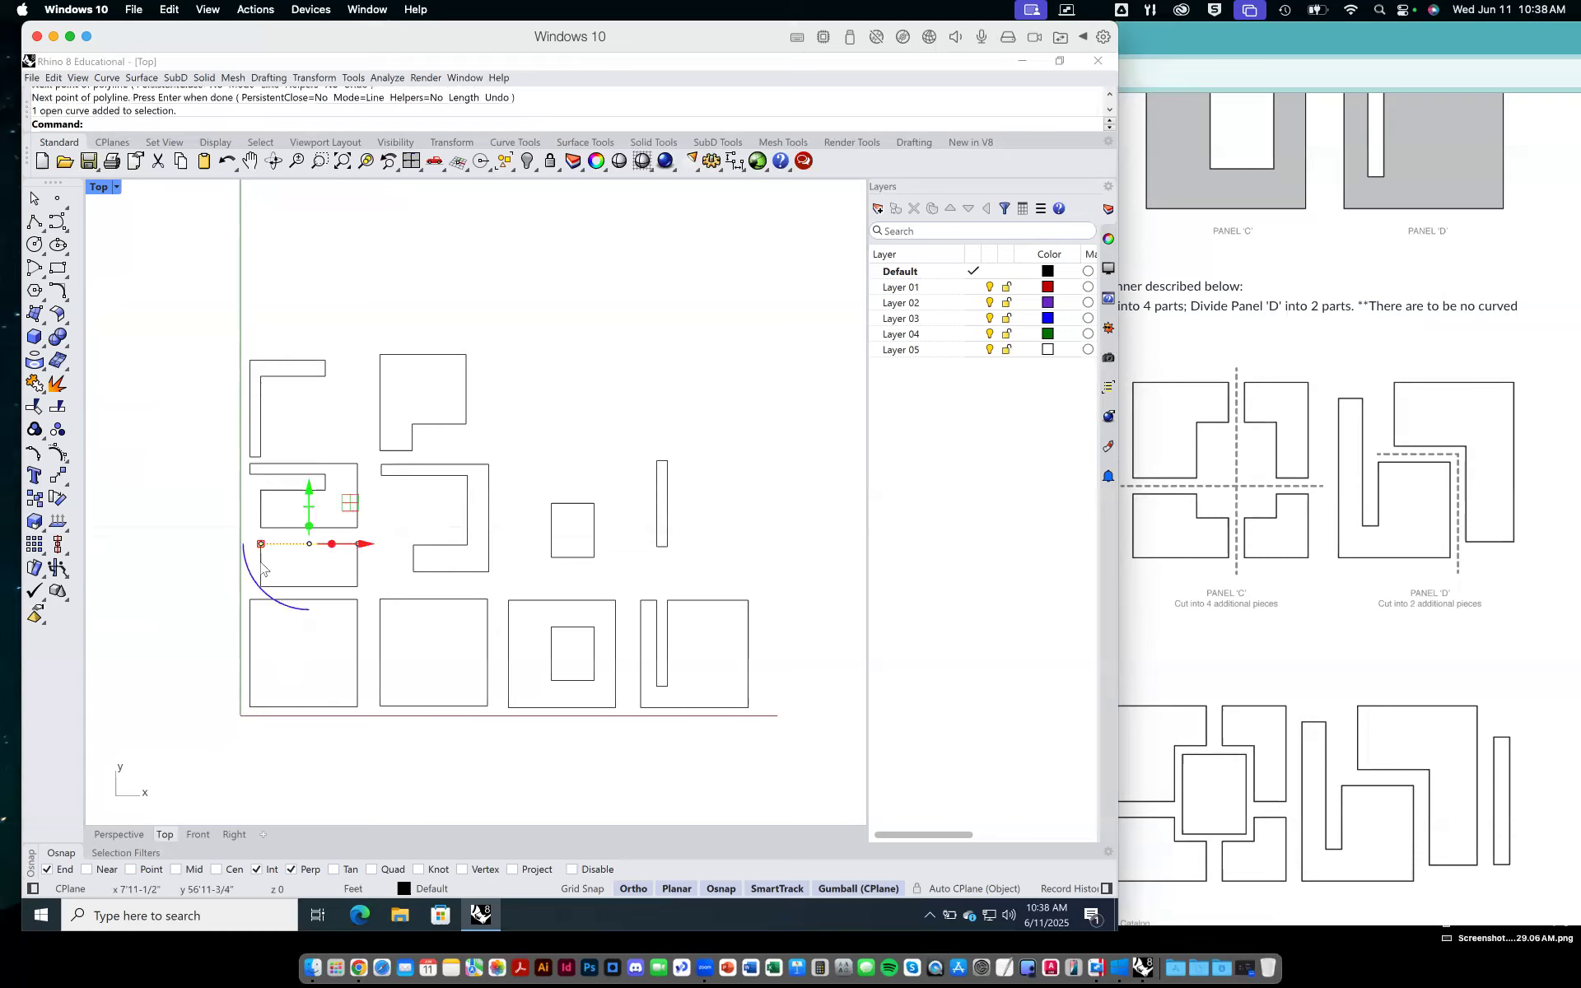
left_click(261, 566)
left_click(376, 584)
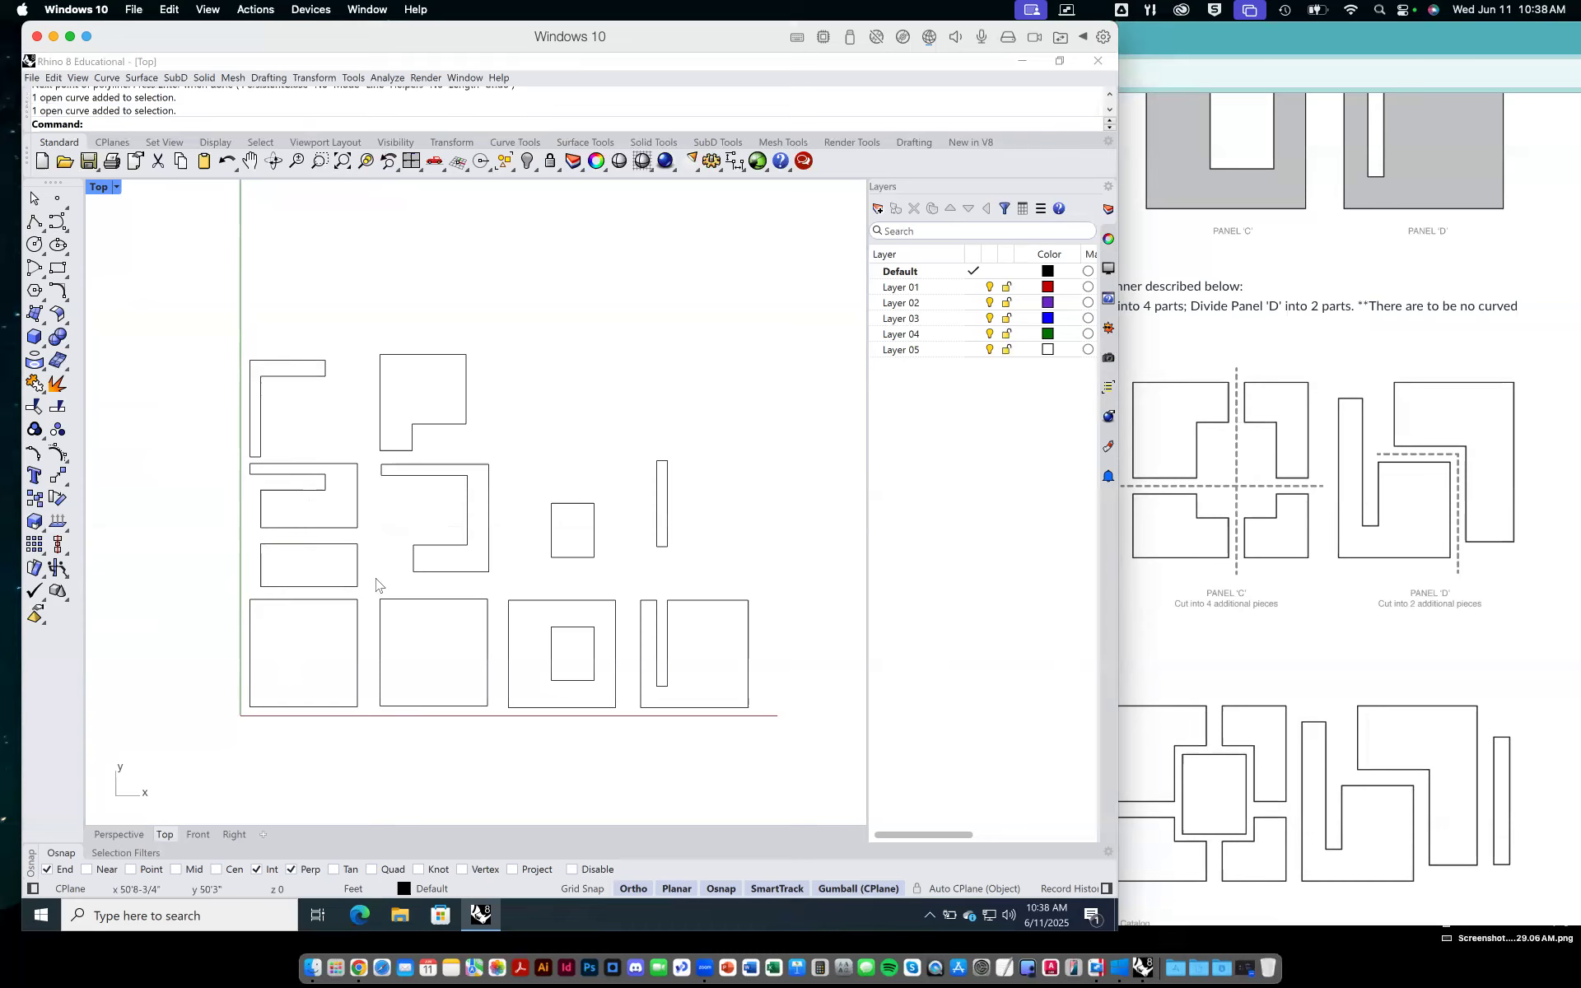
left_click_drag(239, 535, 374, 592)
left_click(35, 383)
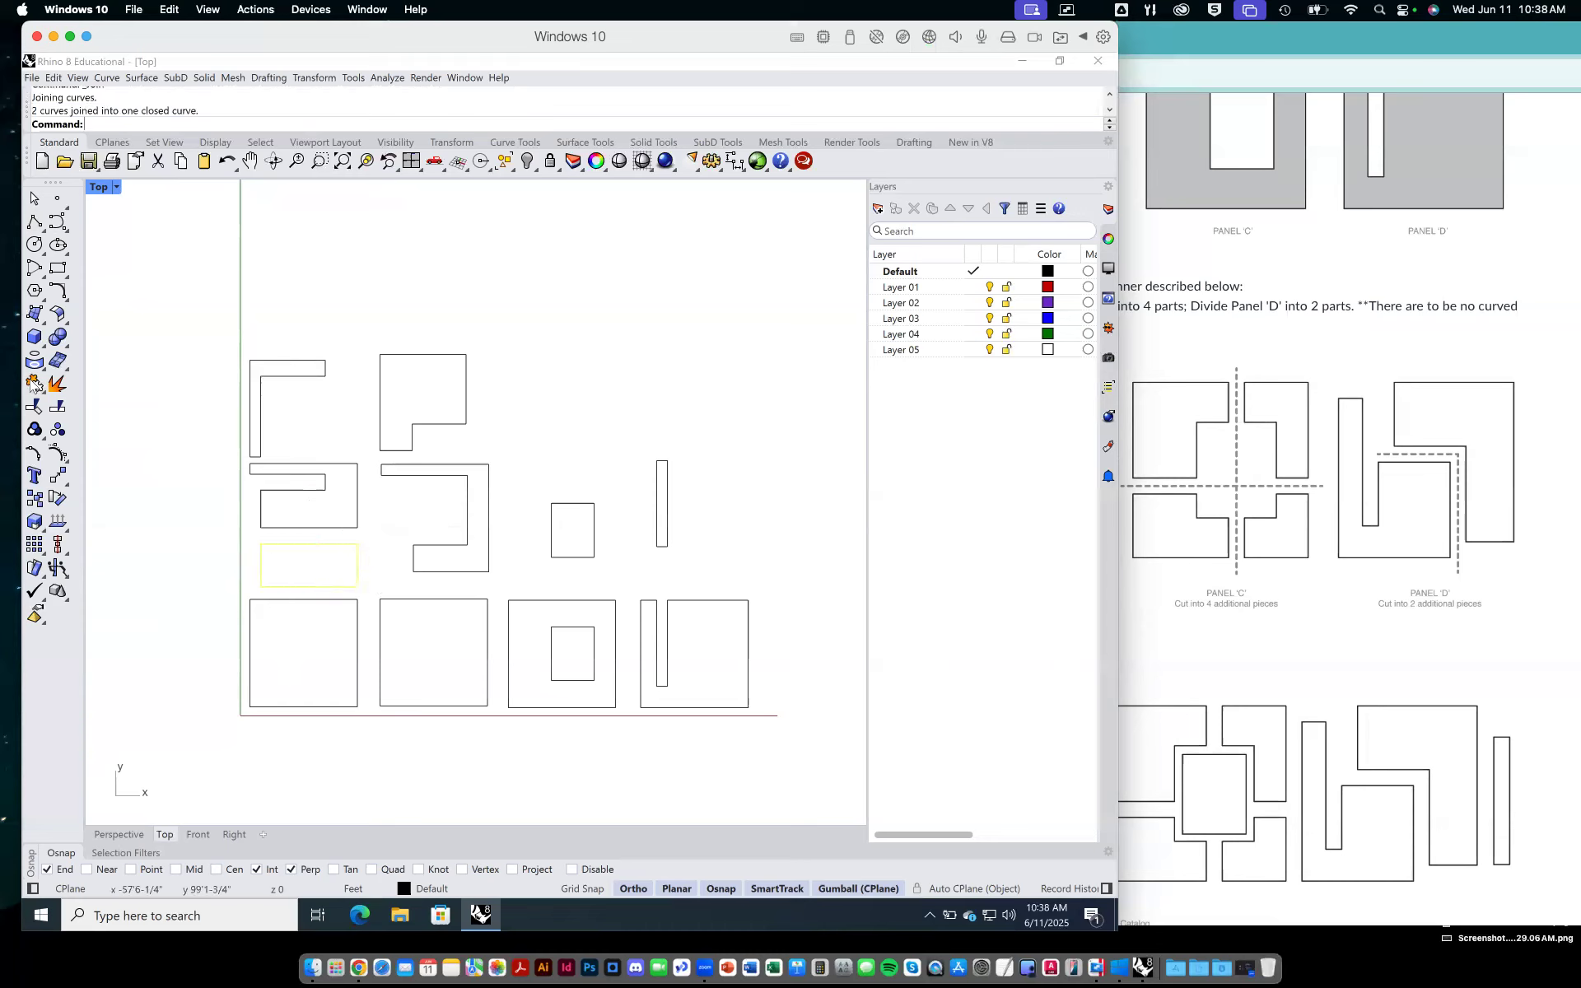
Join the upper half of panel A's split outline with its new bottom edge into one closed curve.
left_click(168, 448)
left_click_drag(368, 498, 327, 545)
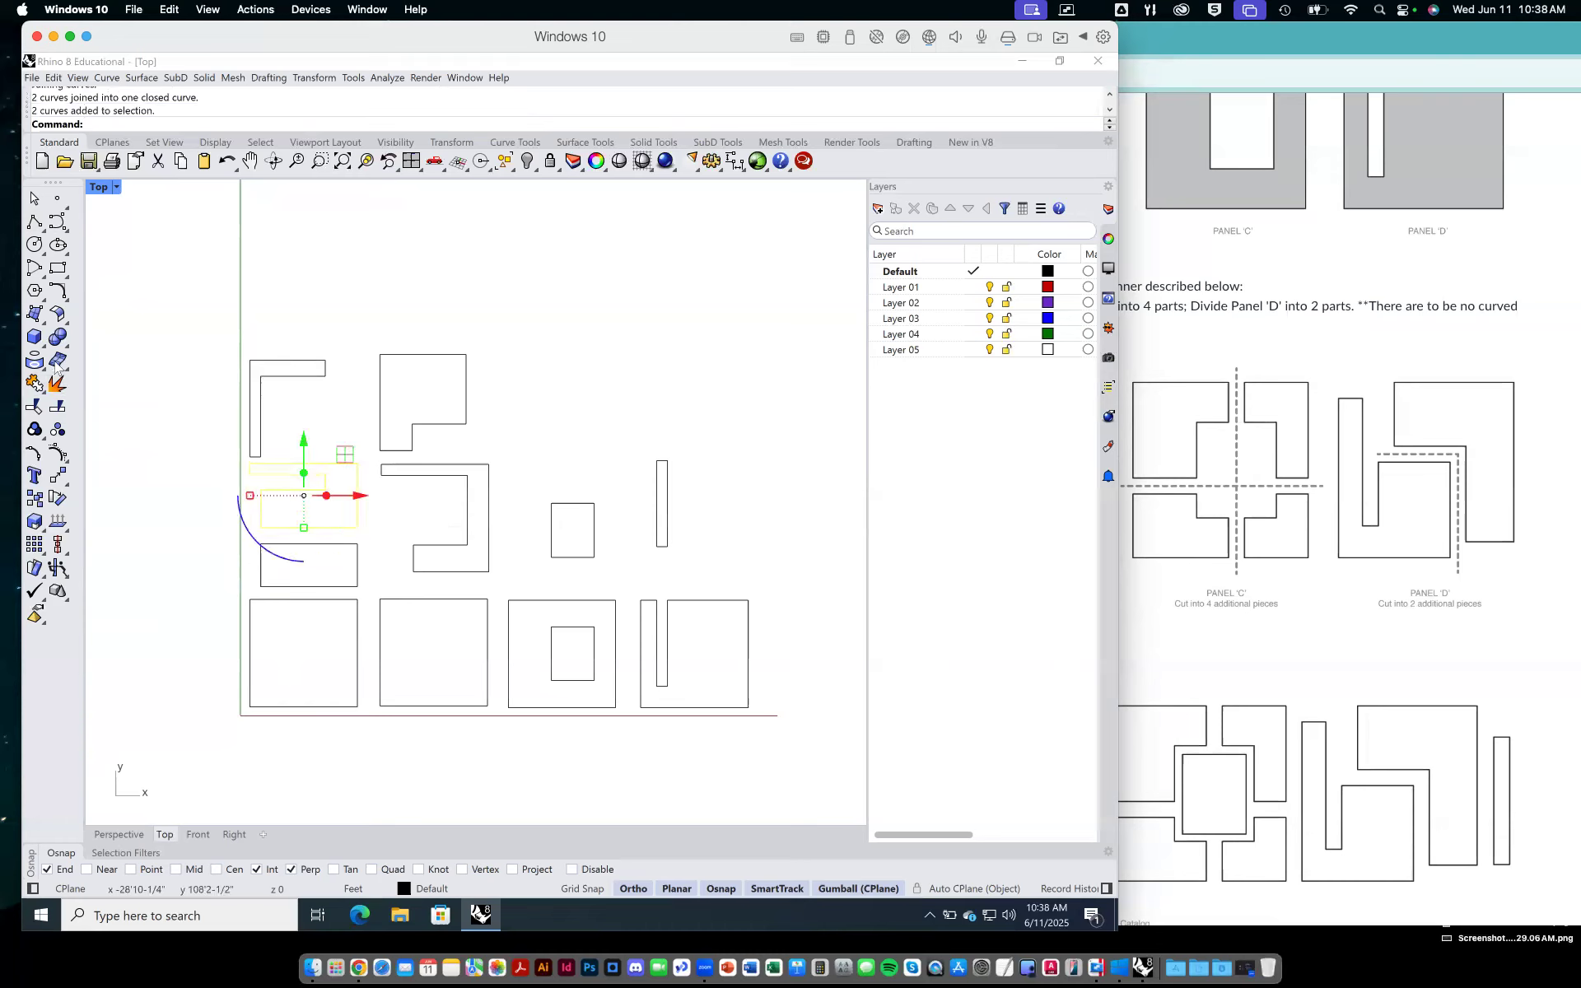
left_click(34, 383)
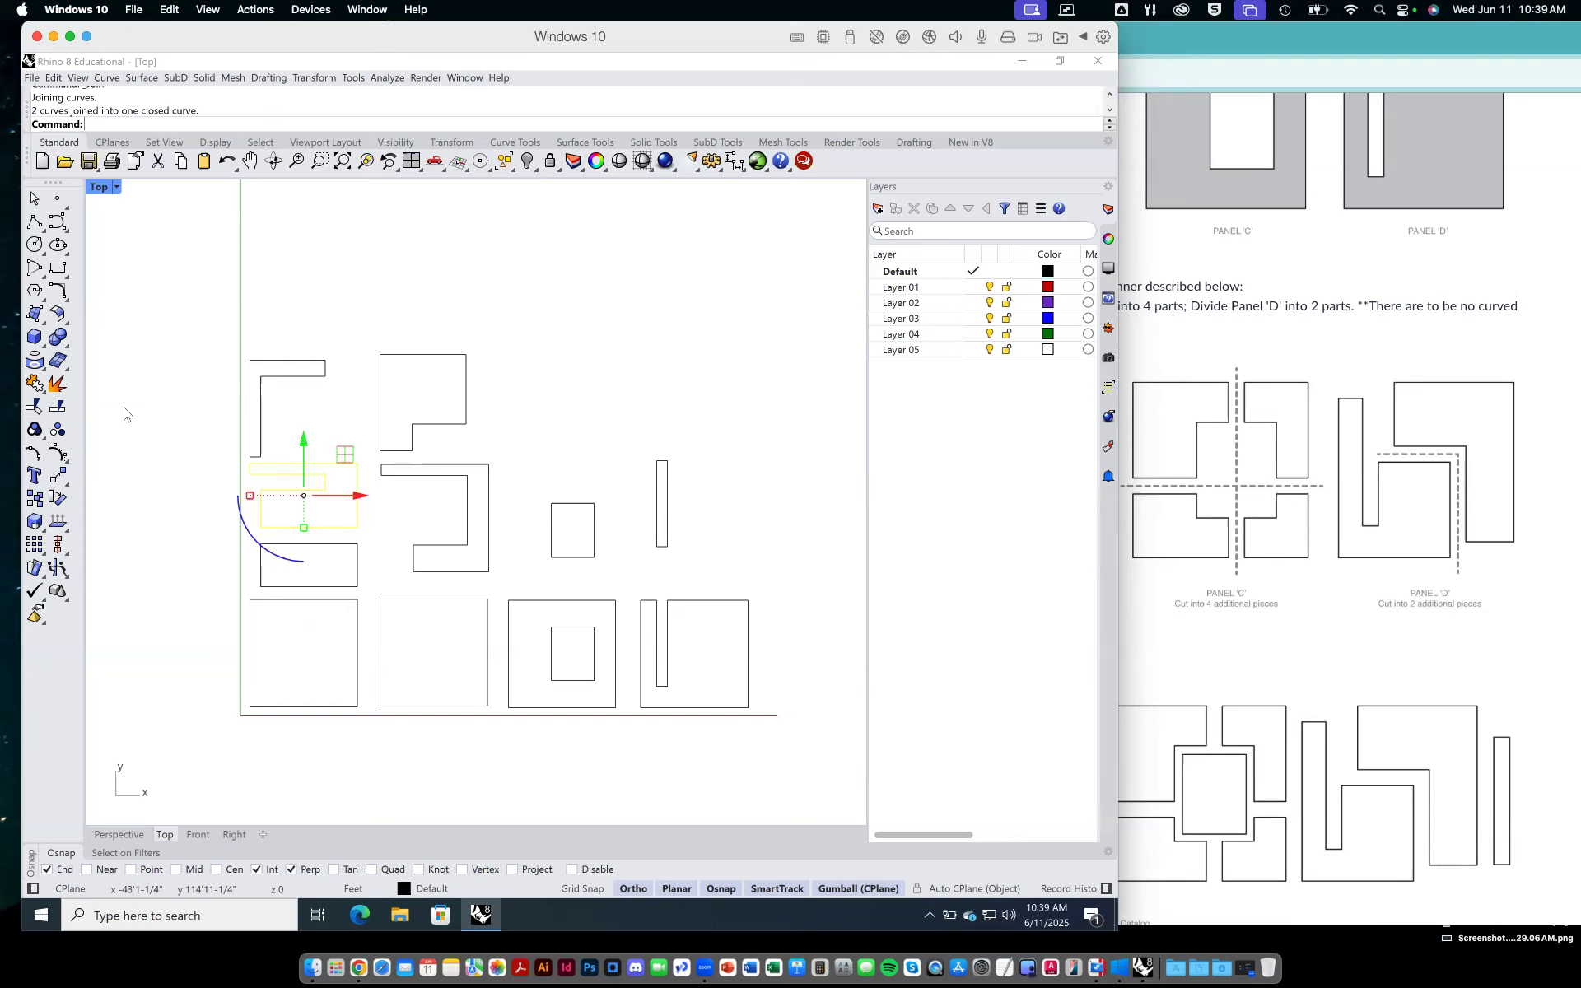
left_click(390, 308)
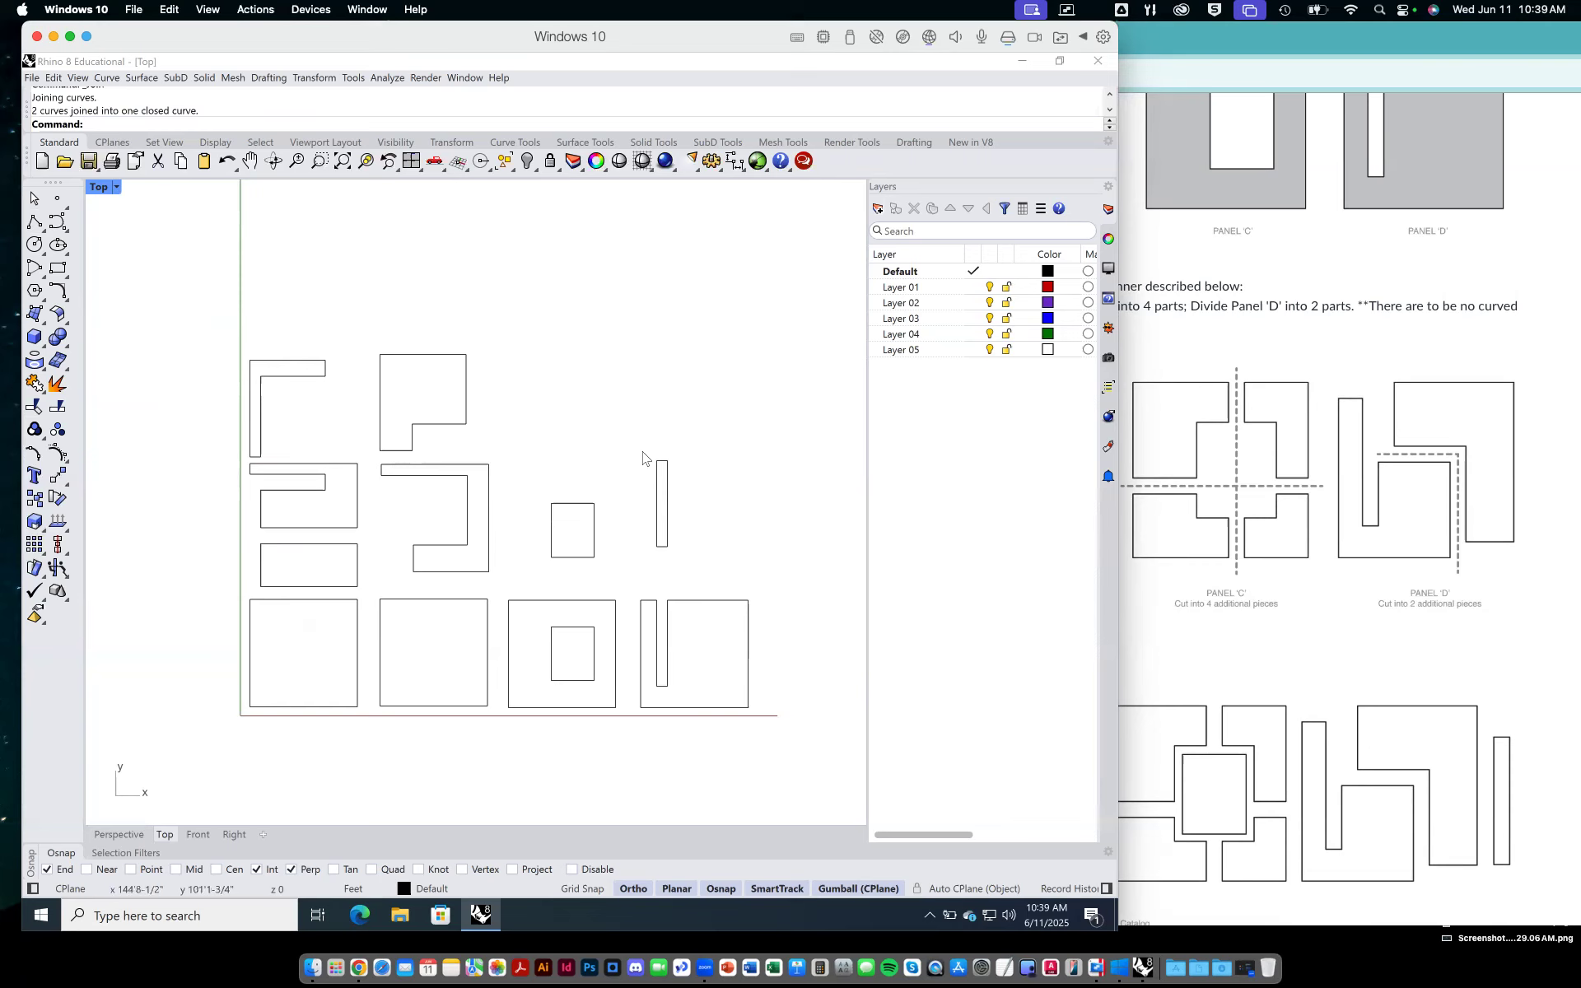
Switch to the Planar Compositions page in Chrome and examine the step 5 component catalog and the re-assembly requirements.
right_click_drag(644, 457, 647, 385)
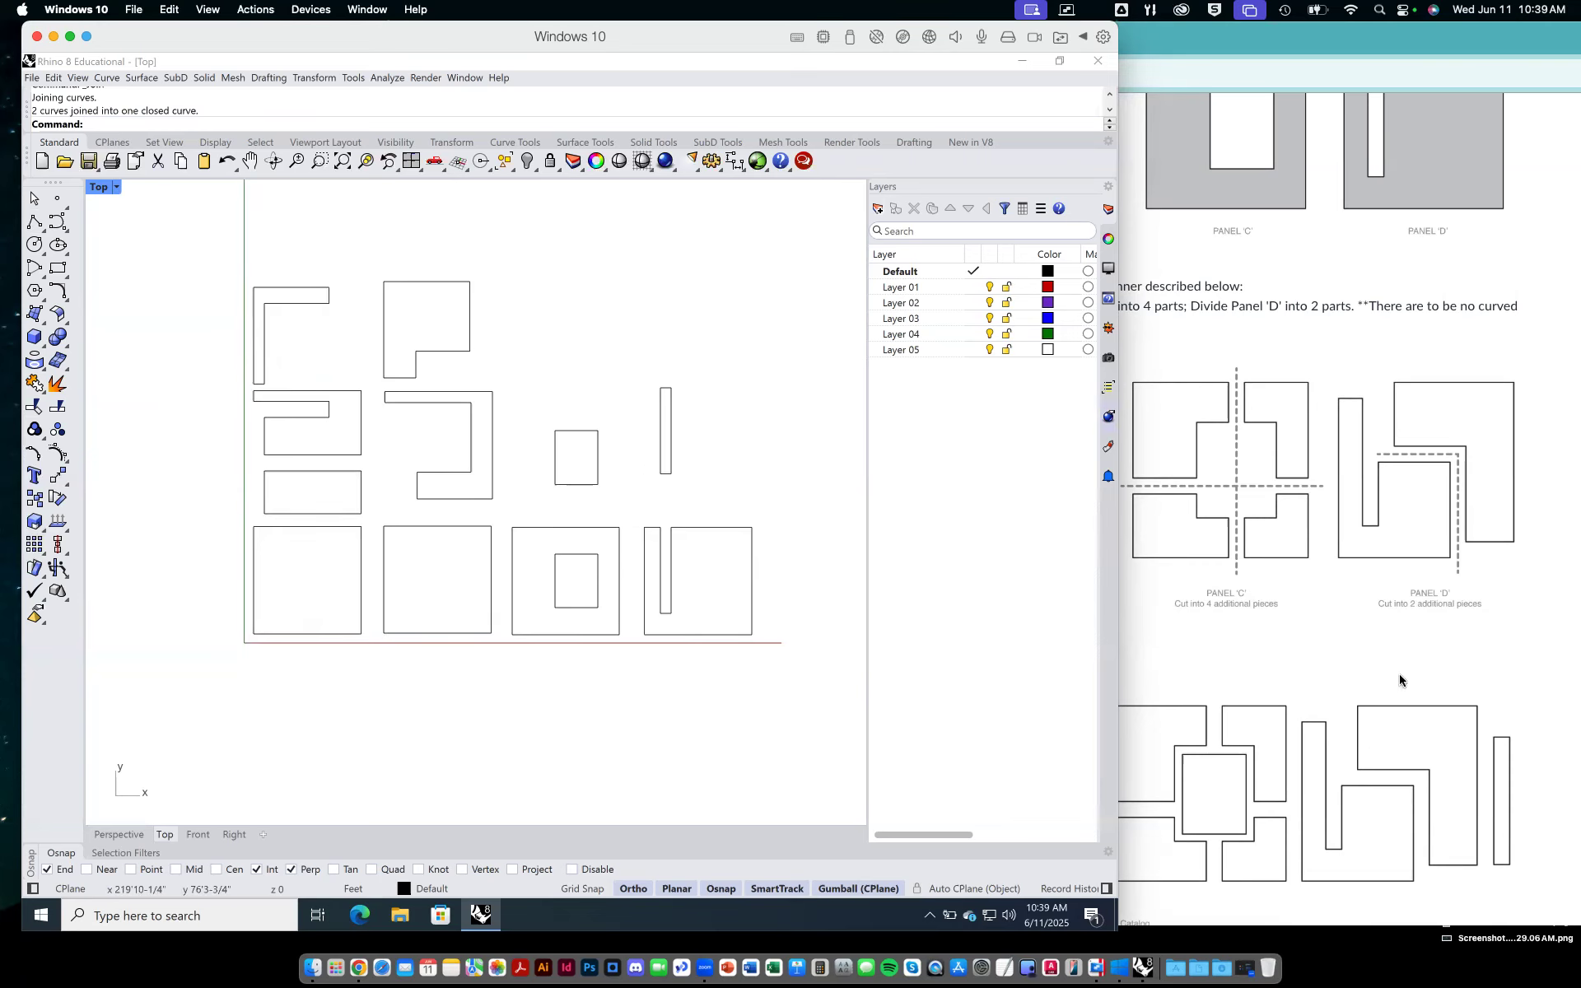
left_click(1361, 669)
scroll(1296, 650, "down", 1)
scroll(1296, 654, "down", 5)
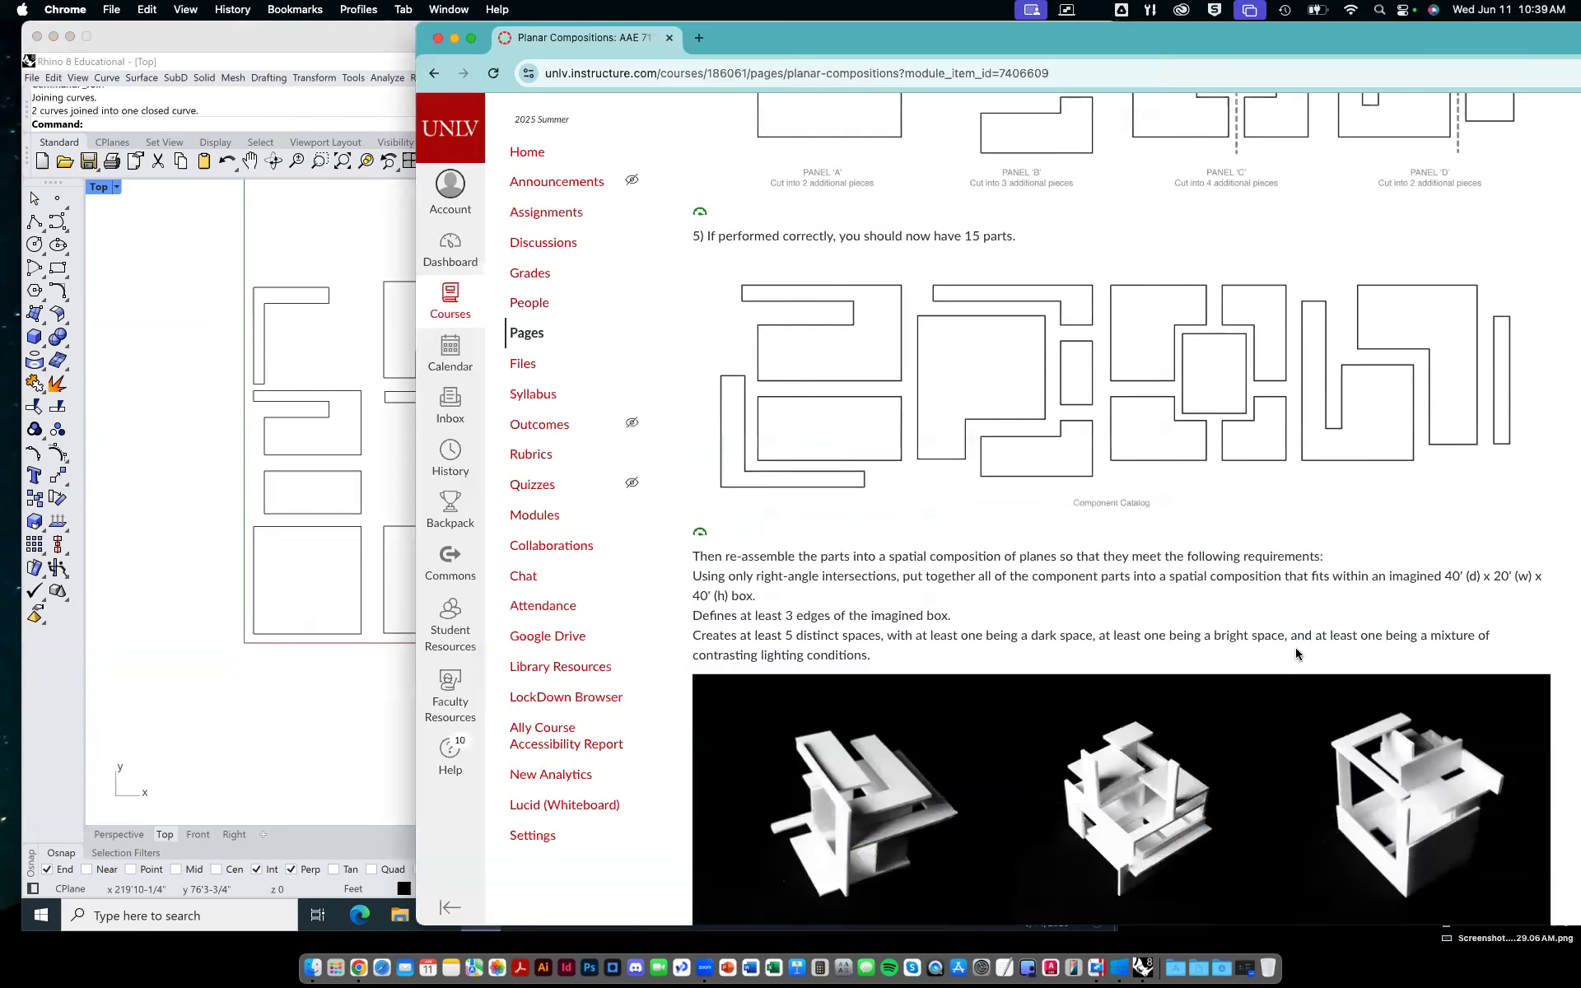
Switch to Rhino and check the cut panel pieces in the Top viewport one by one as closed curves.
left_click(184, 481)
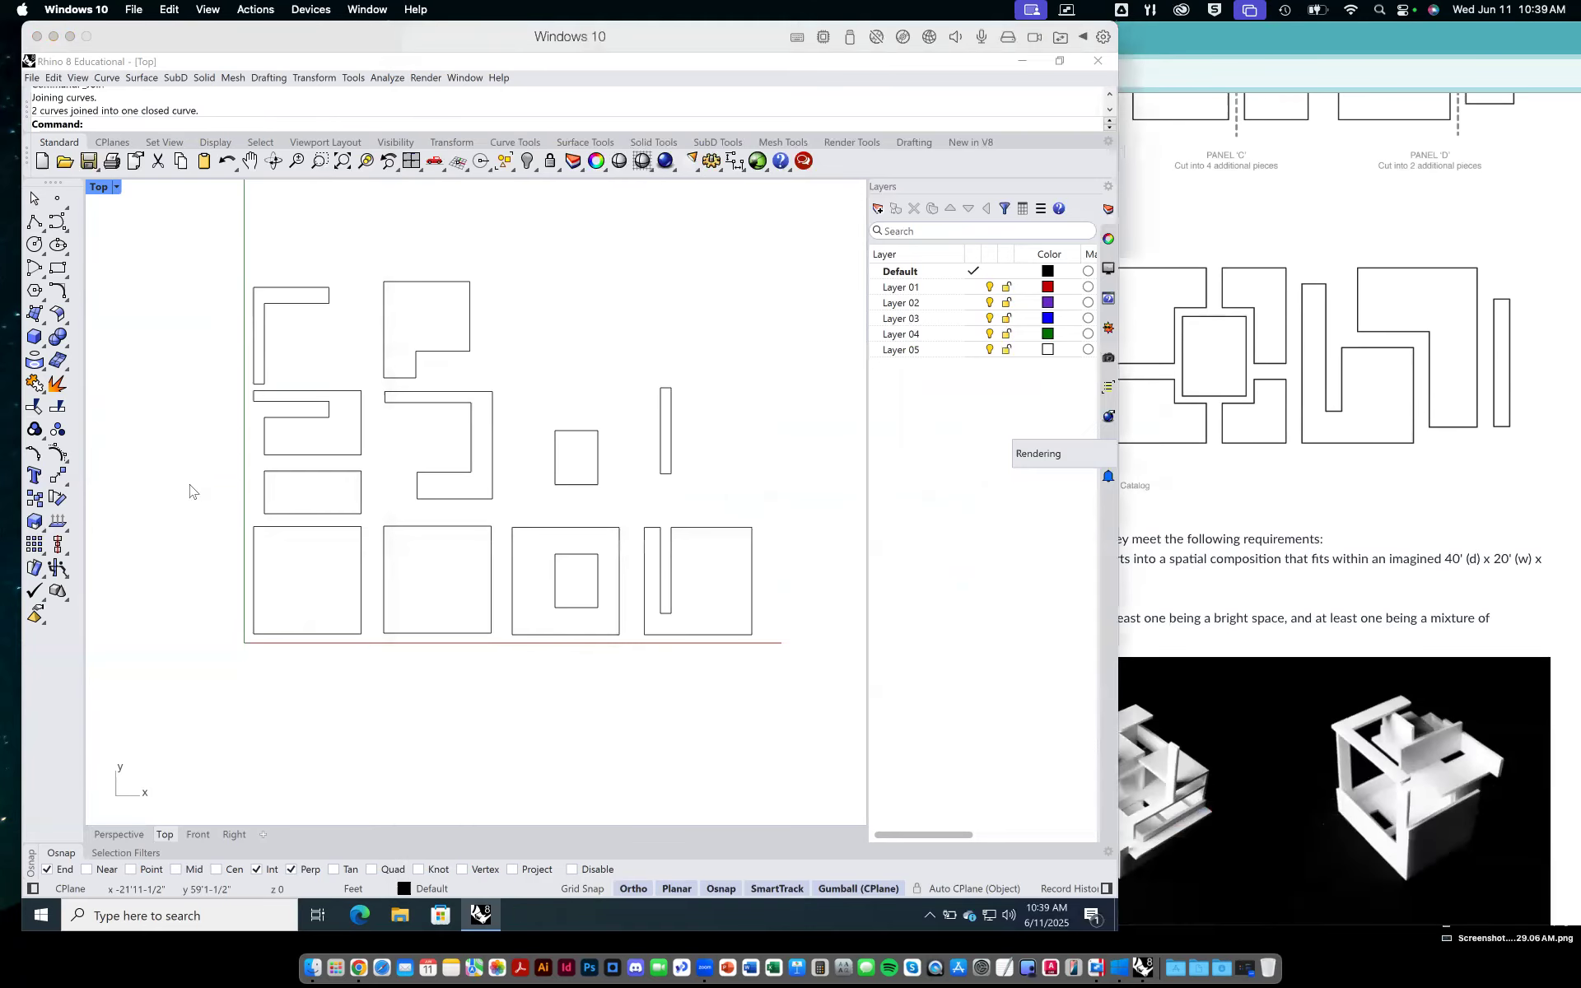
left_click(307, 294)
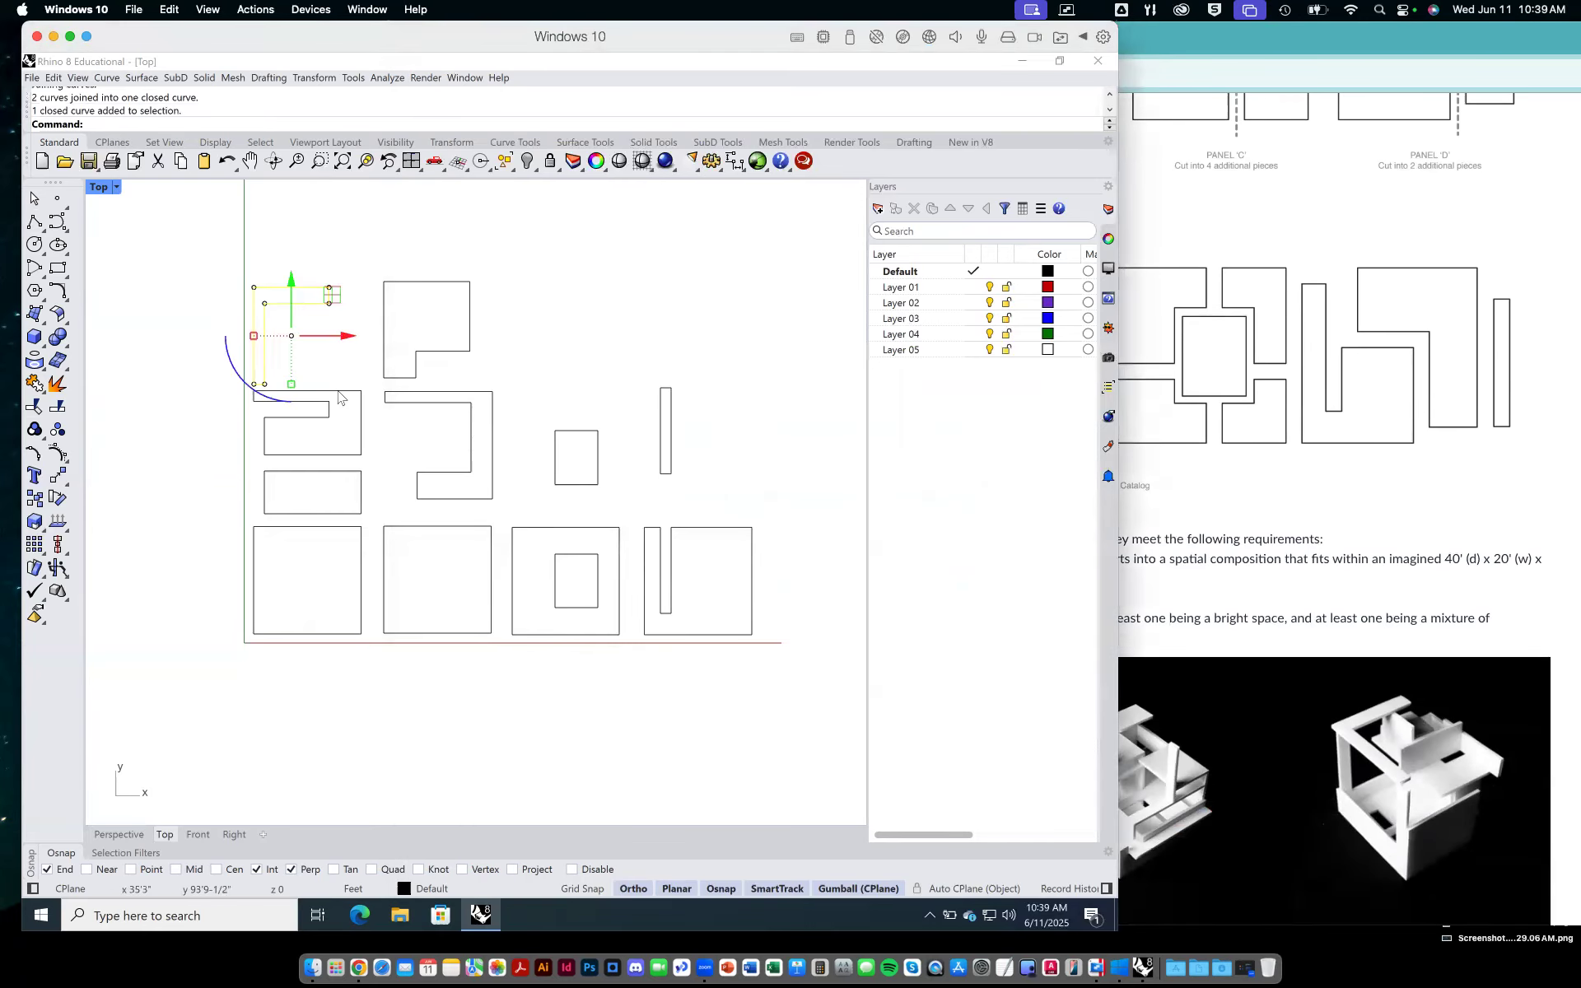
left_click(333, 455)
left_click(334, 474)
left_click(453, 476)
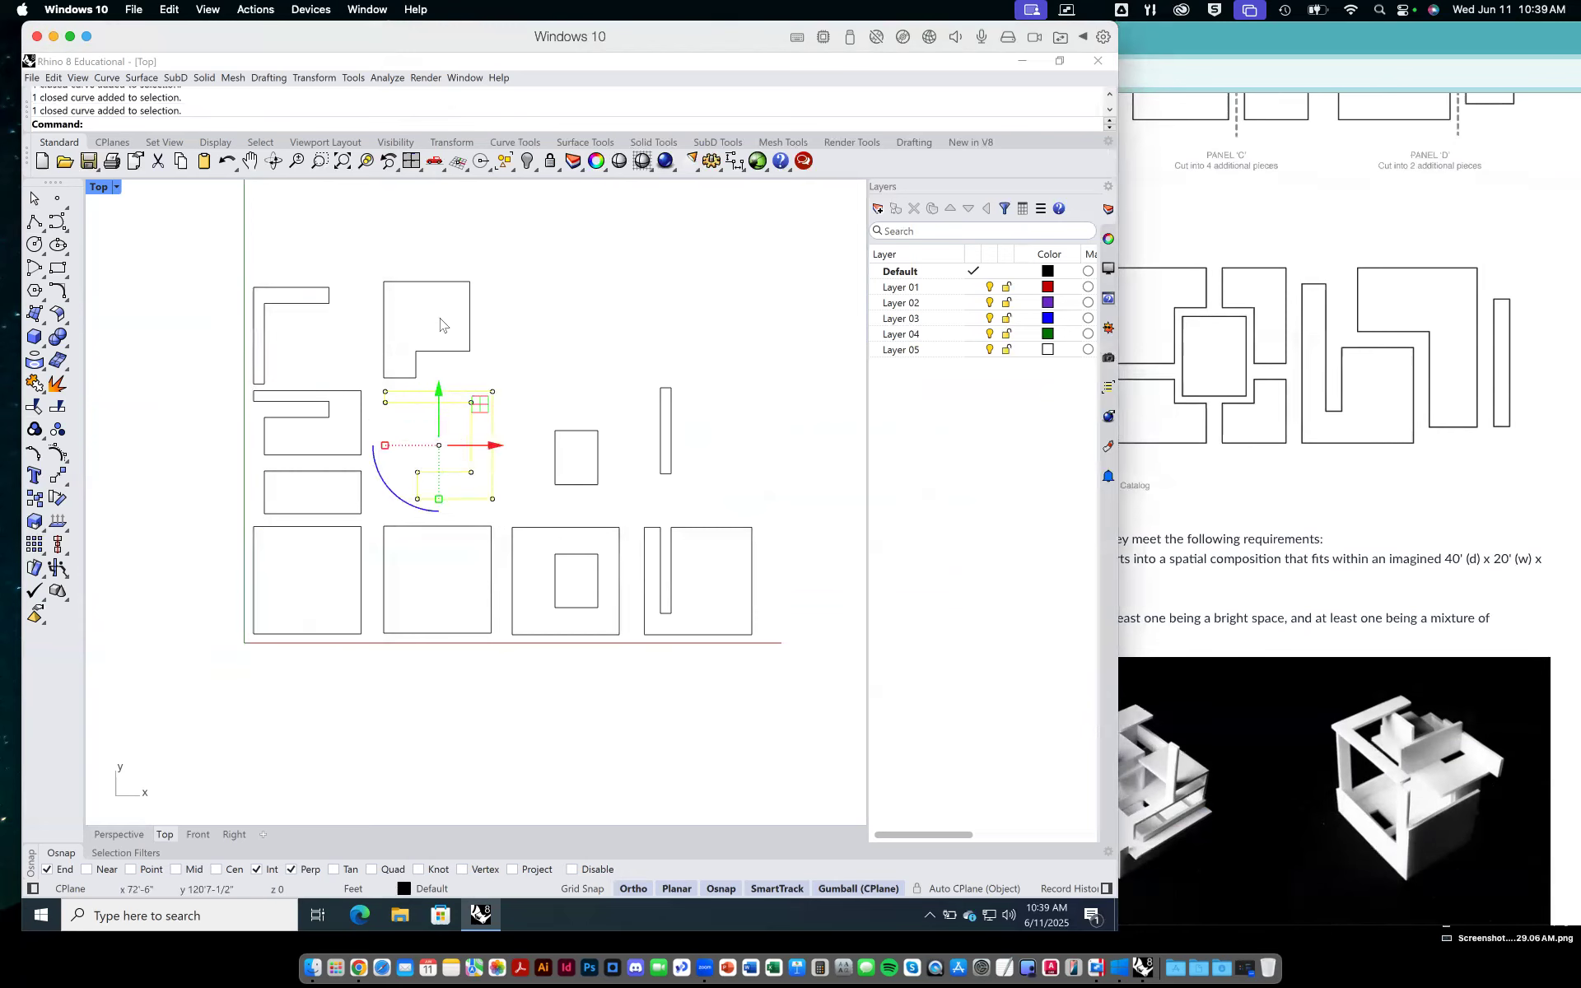
left_click(458, 323)
left_click(579, 431)
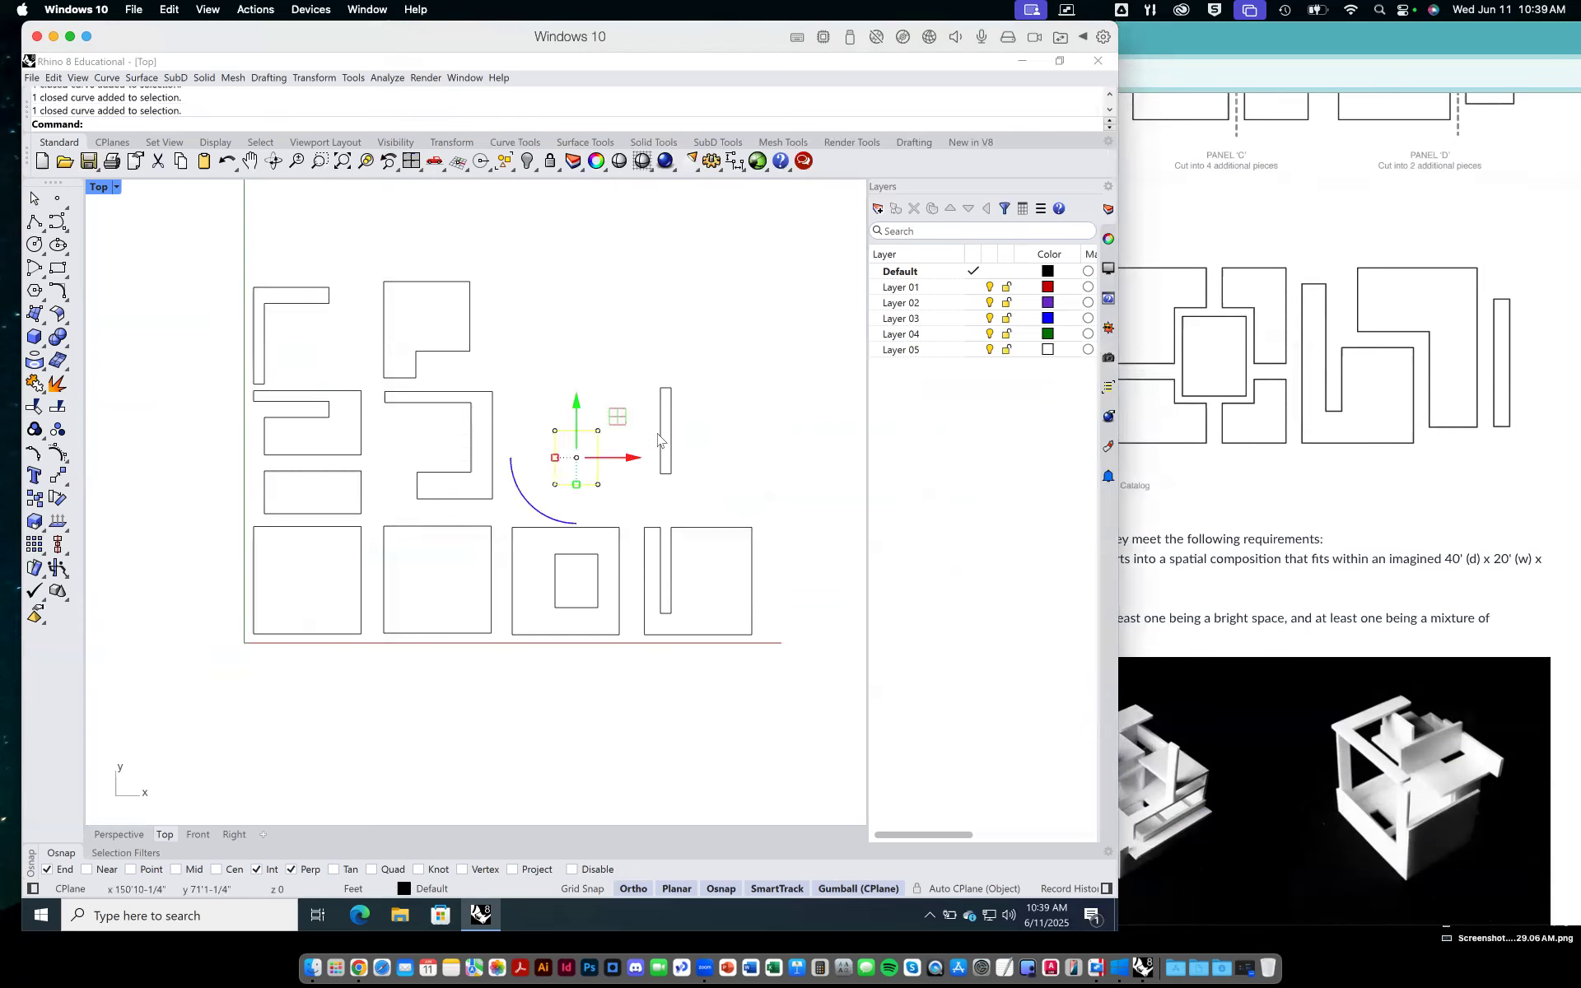
left_click(661, 461)
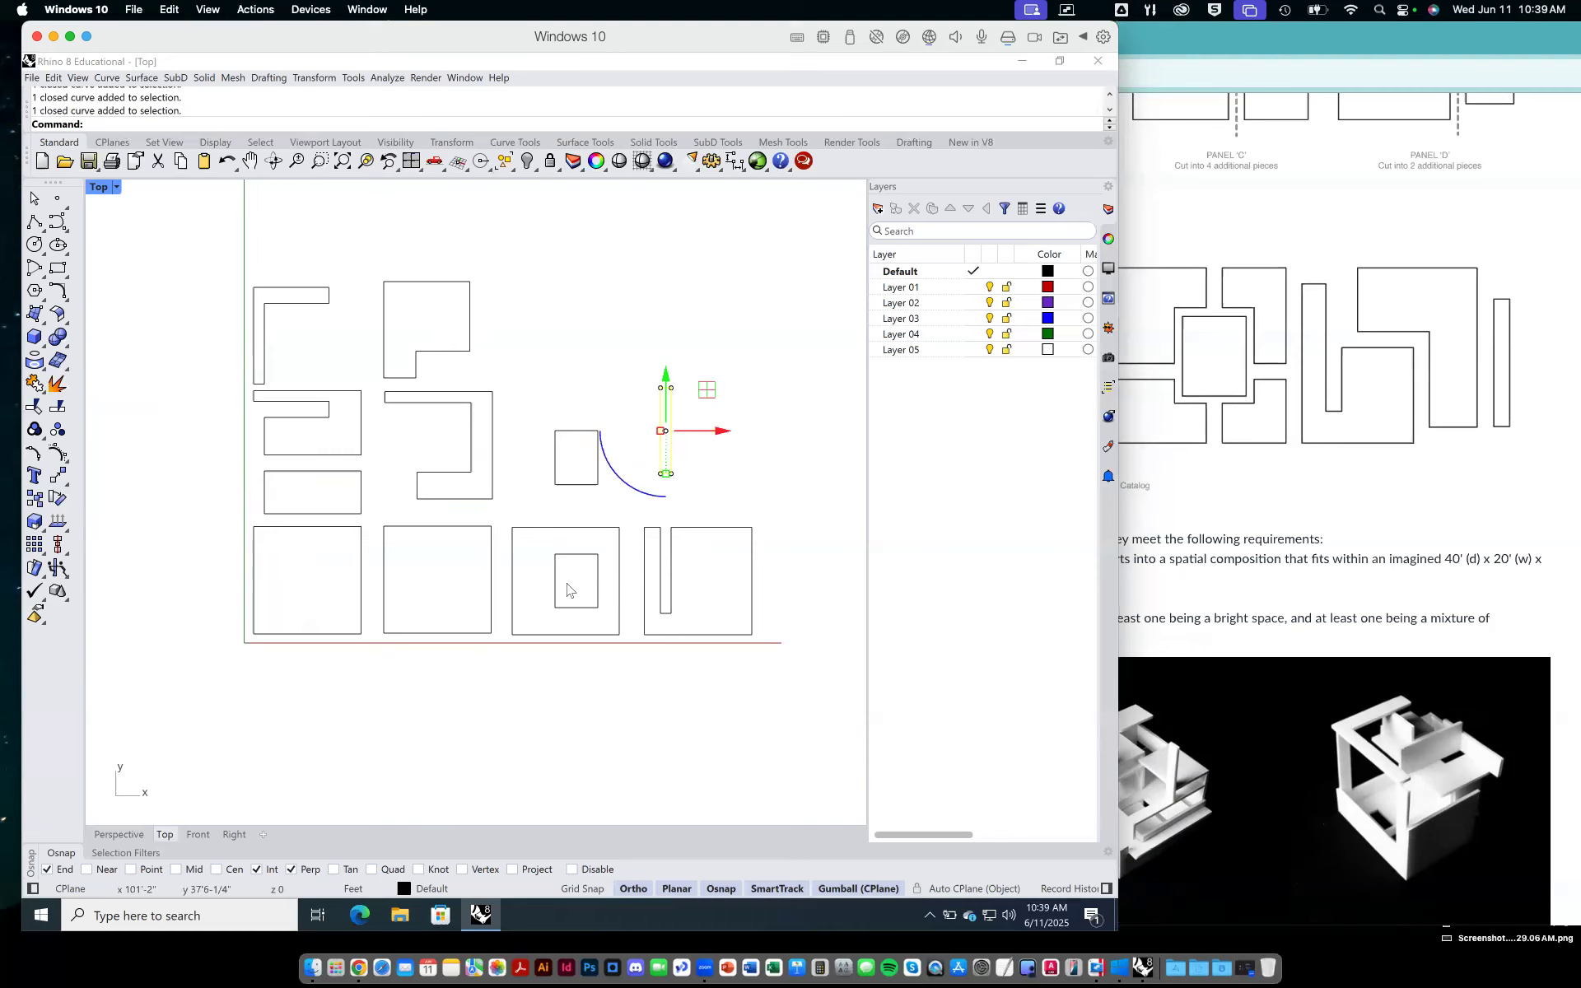
left_click(691, 299)
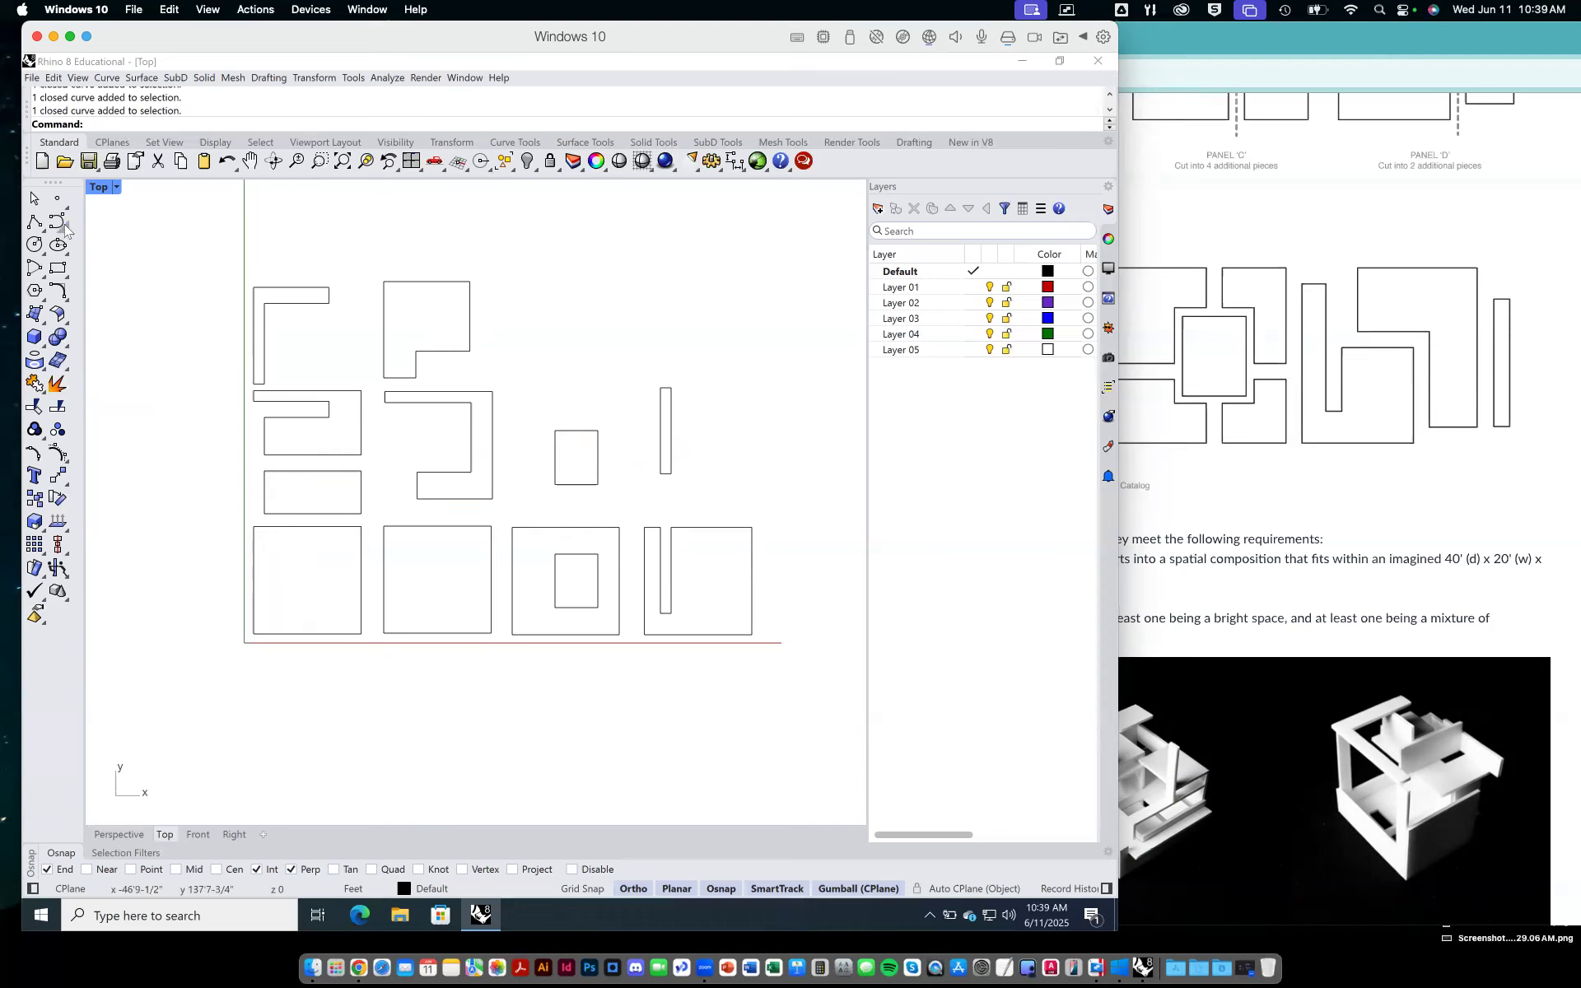
Float the Surface Creation tools as a separate palette and start a surface from planar curves.
left_click(35, 321)
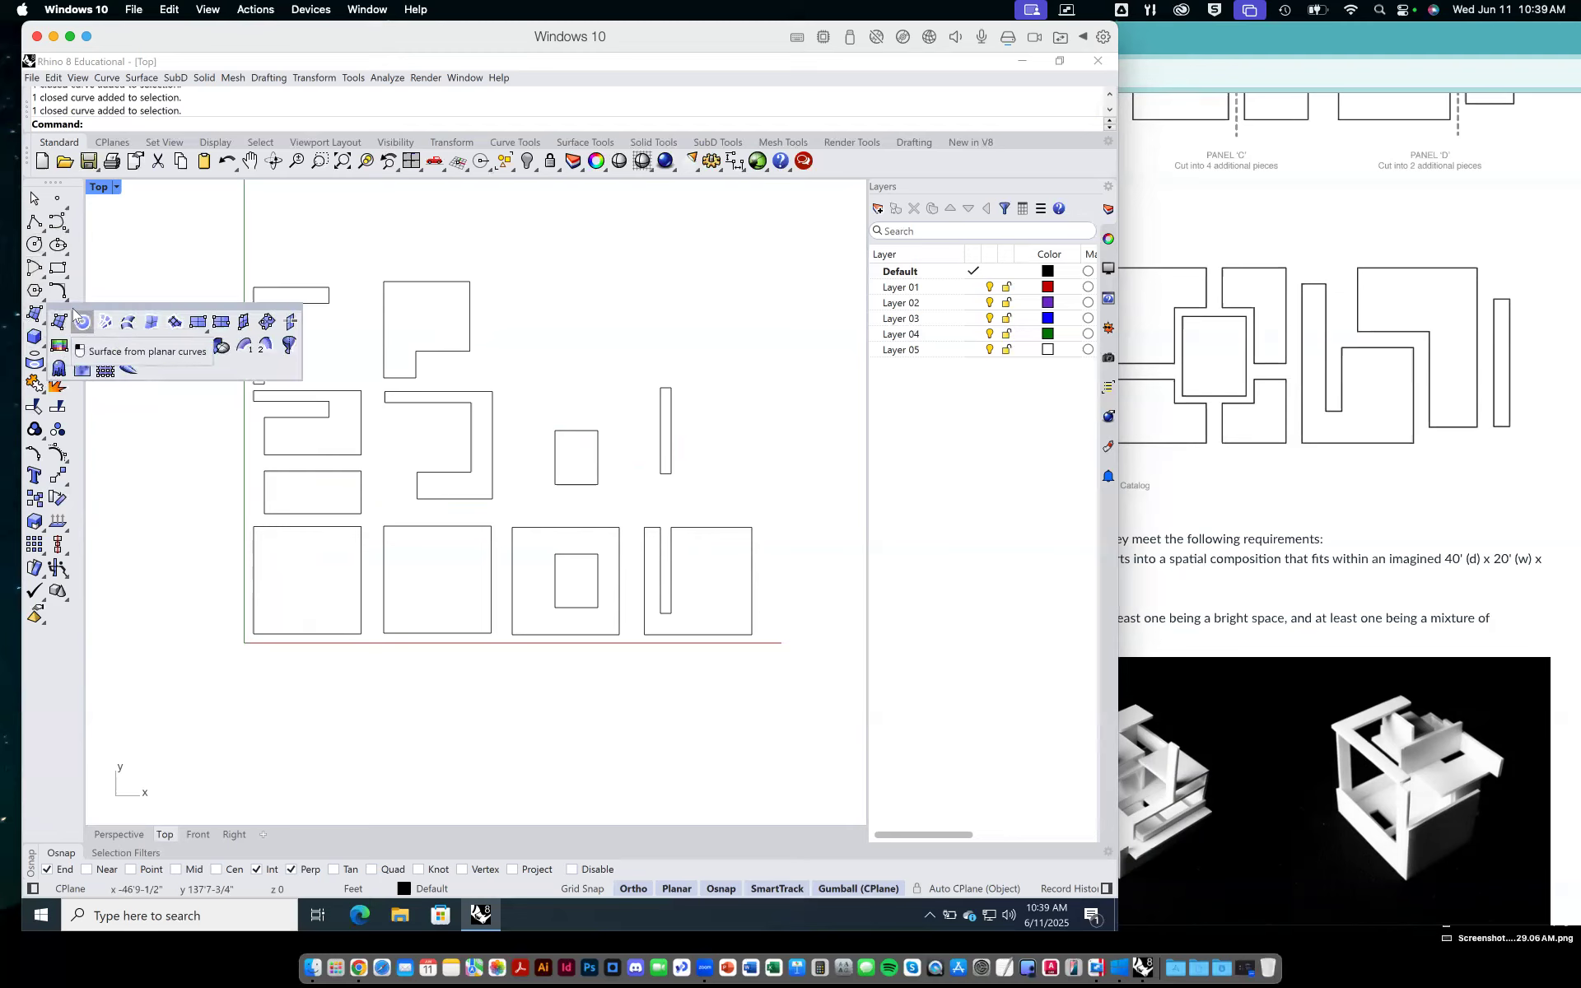
left_click_drag(78, 309, 182, 219)
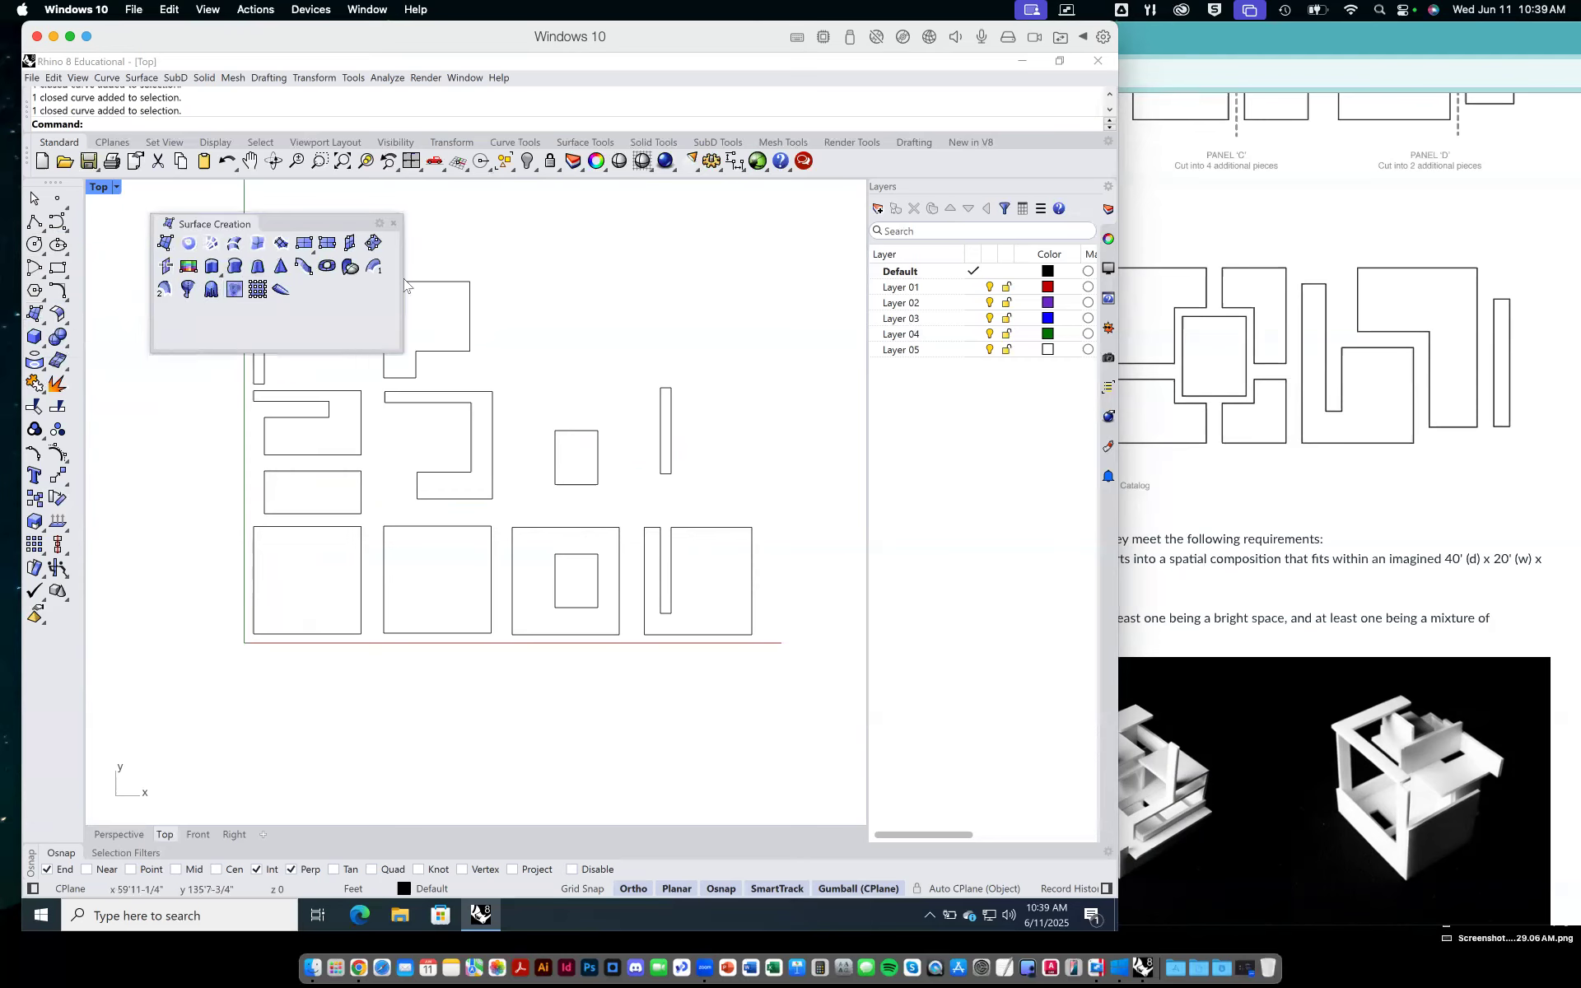
left_click_drag(401, 226, 773, 220)
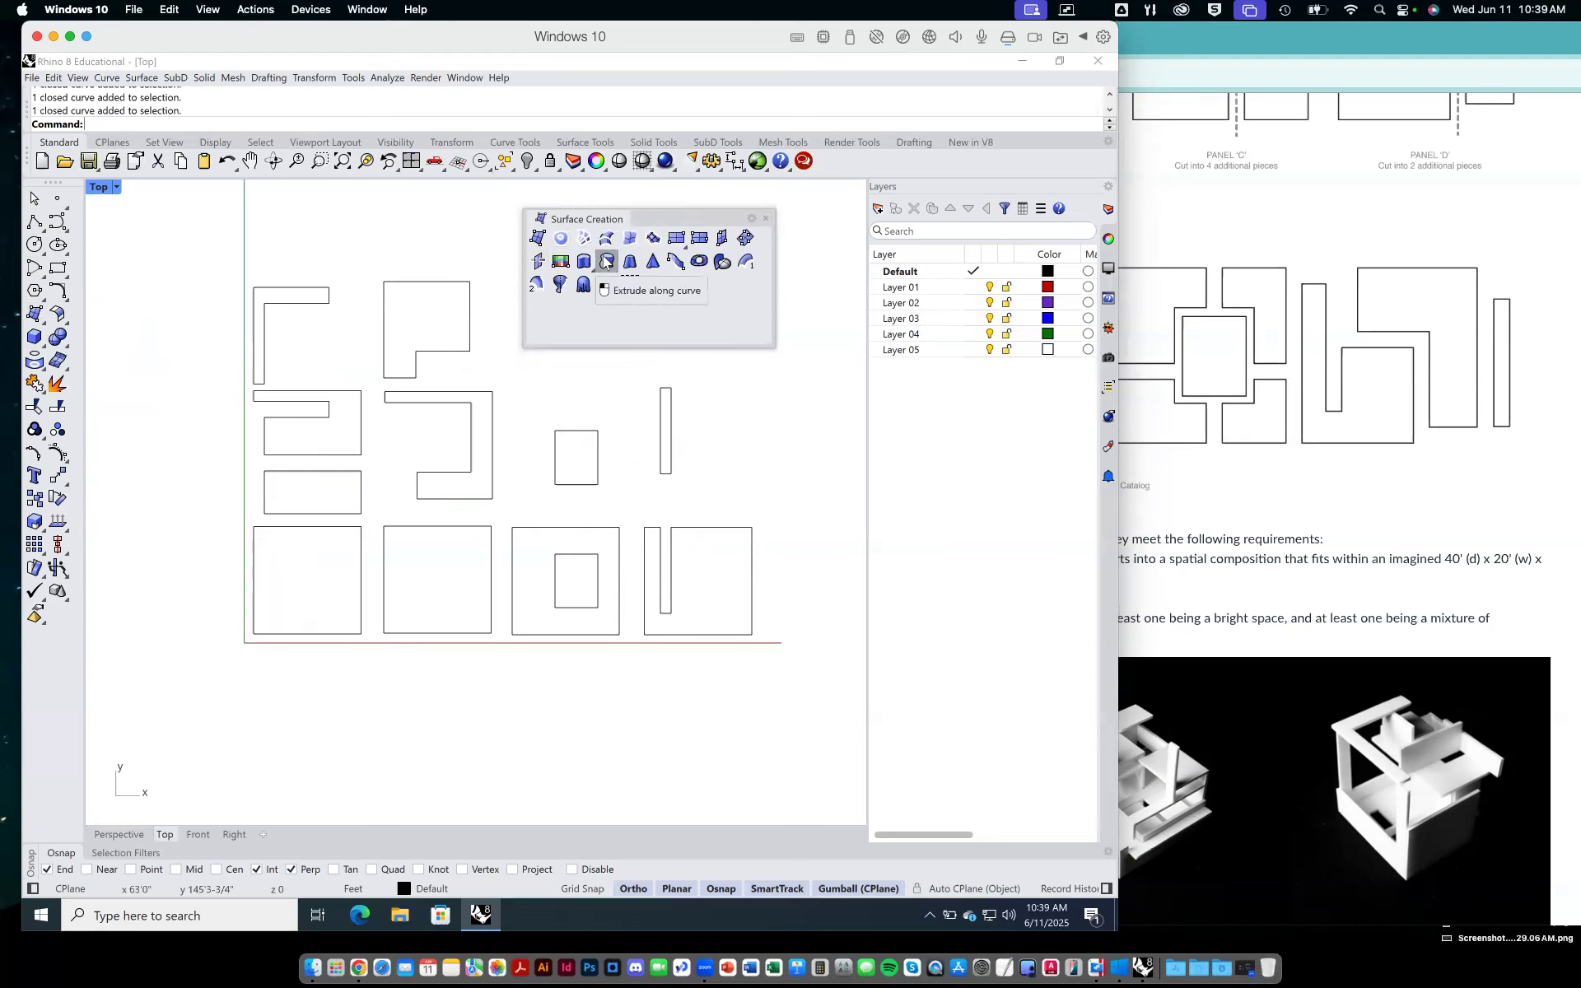
left_click(559, 239)
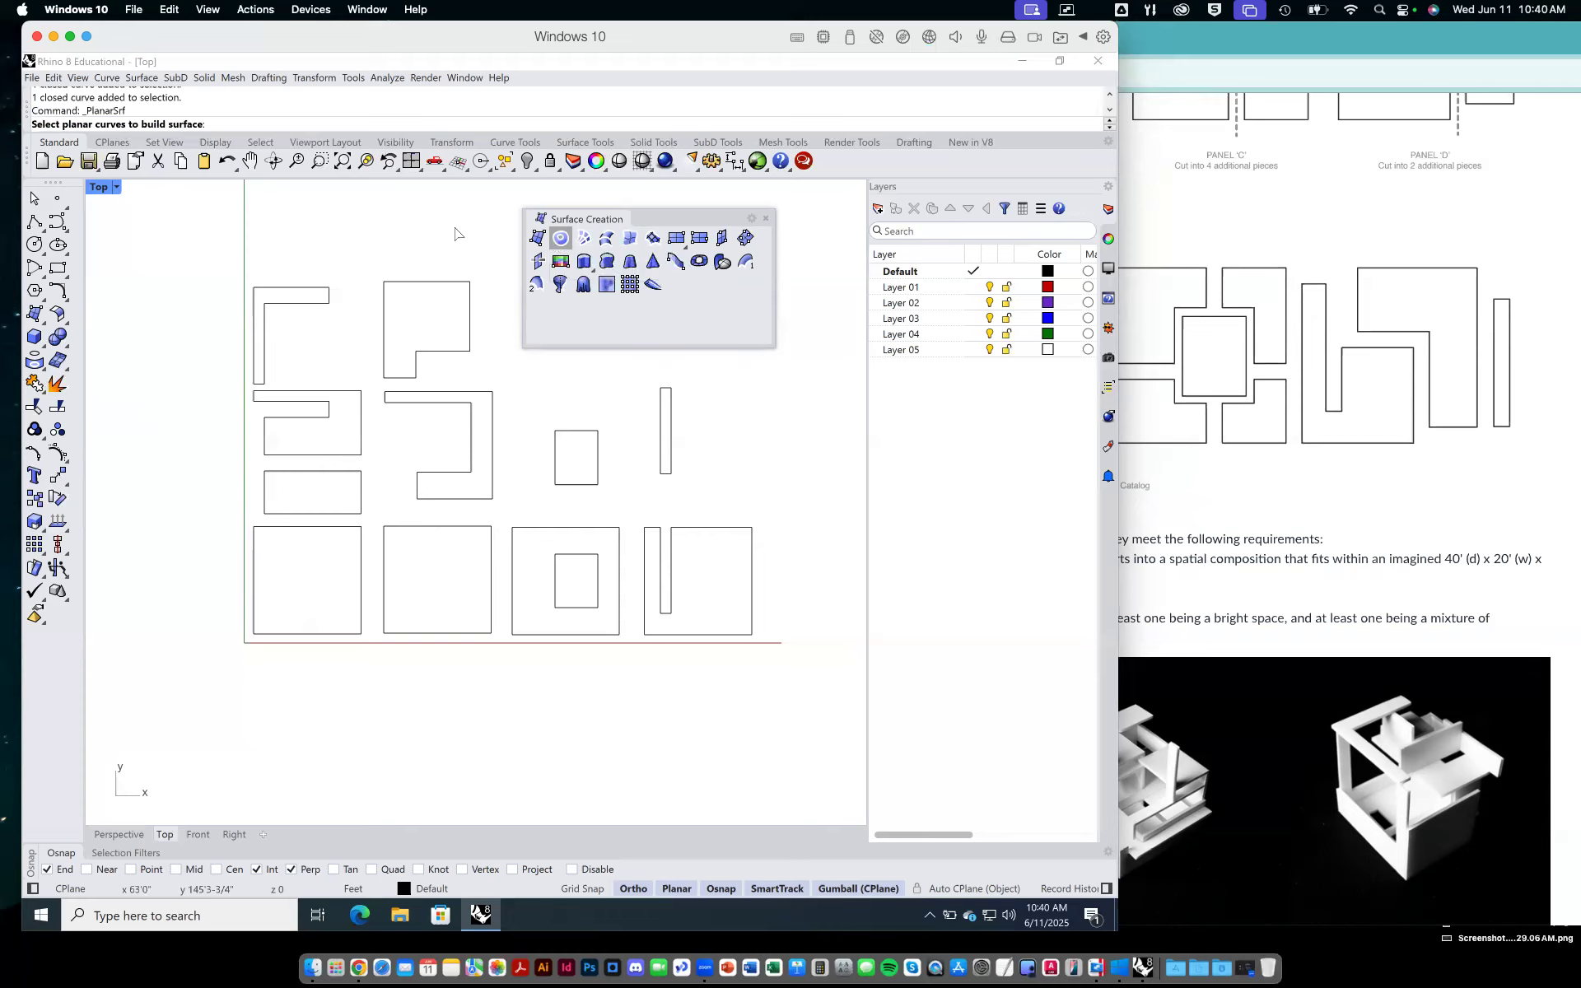
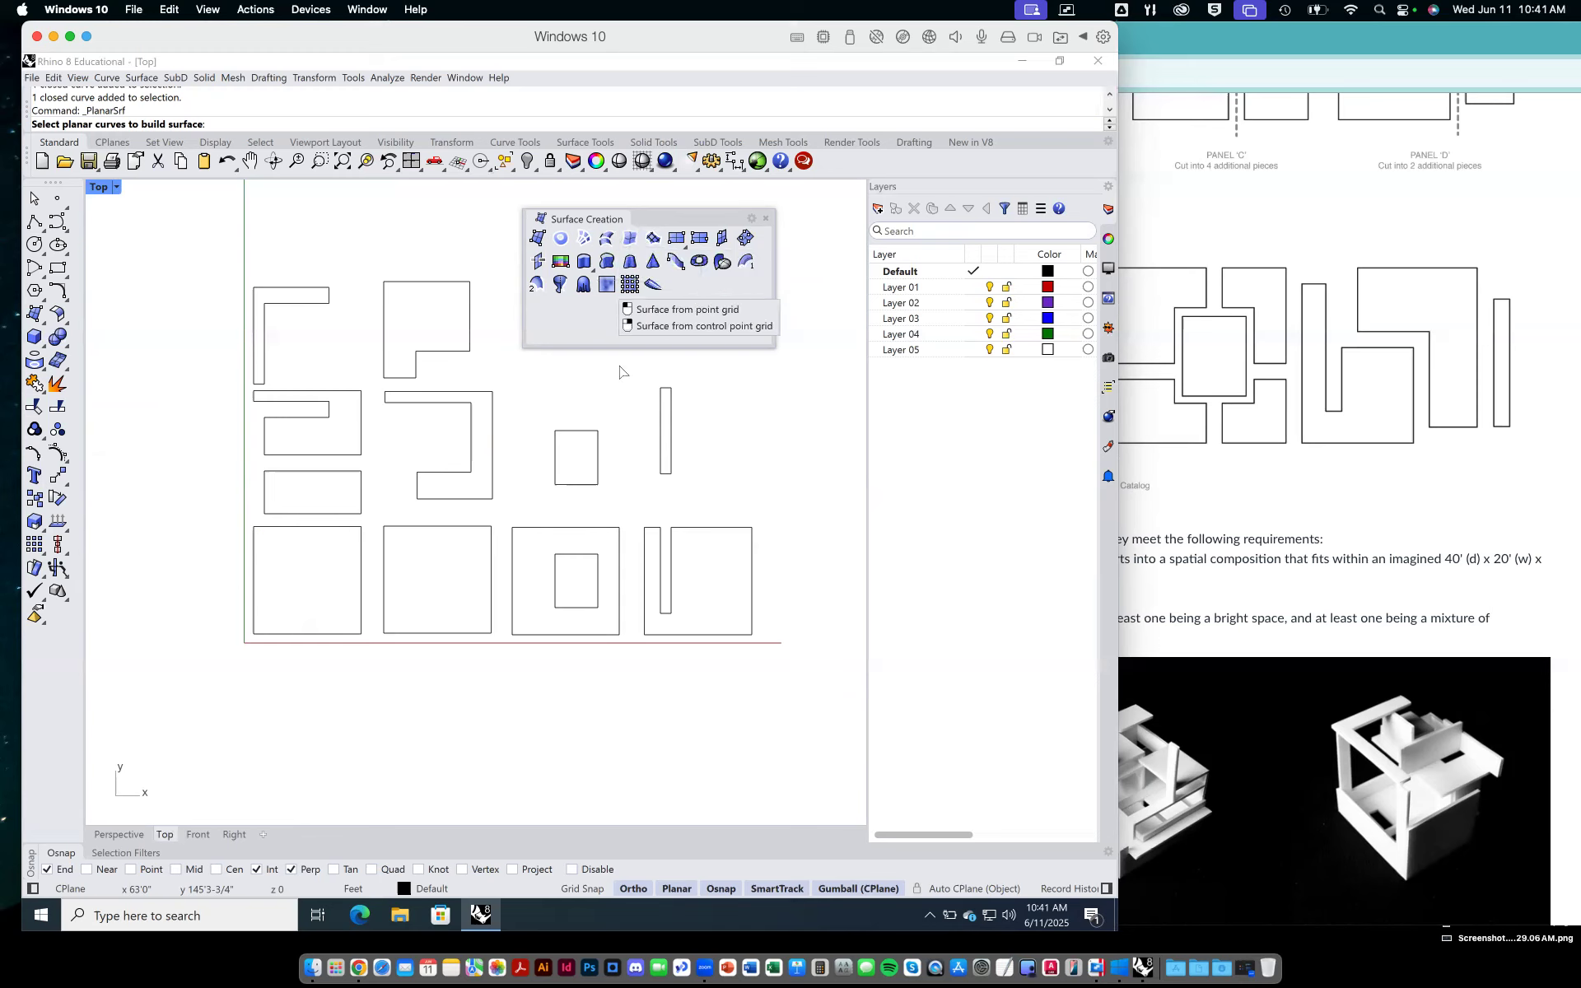
Display all four viewports and move the Surface Creation palette clear of the Front viewport.
double_click(98, 188)
left_click_drag(732, 238, 767, 285)
right_click_drag(177, 702, 172, 731)
scroll(222, 658, "up", 2)
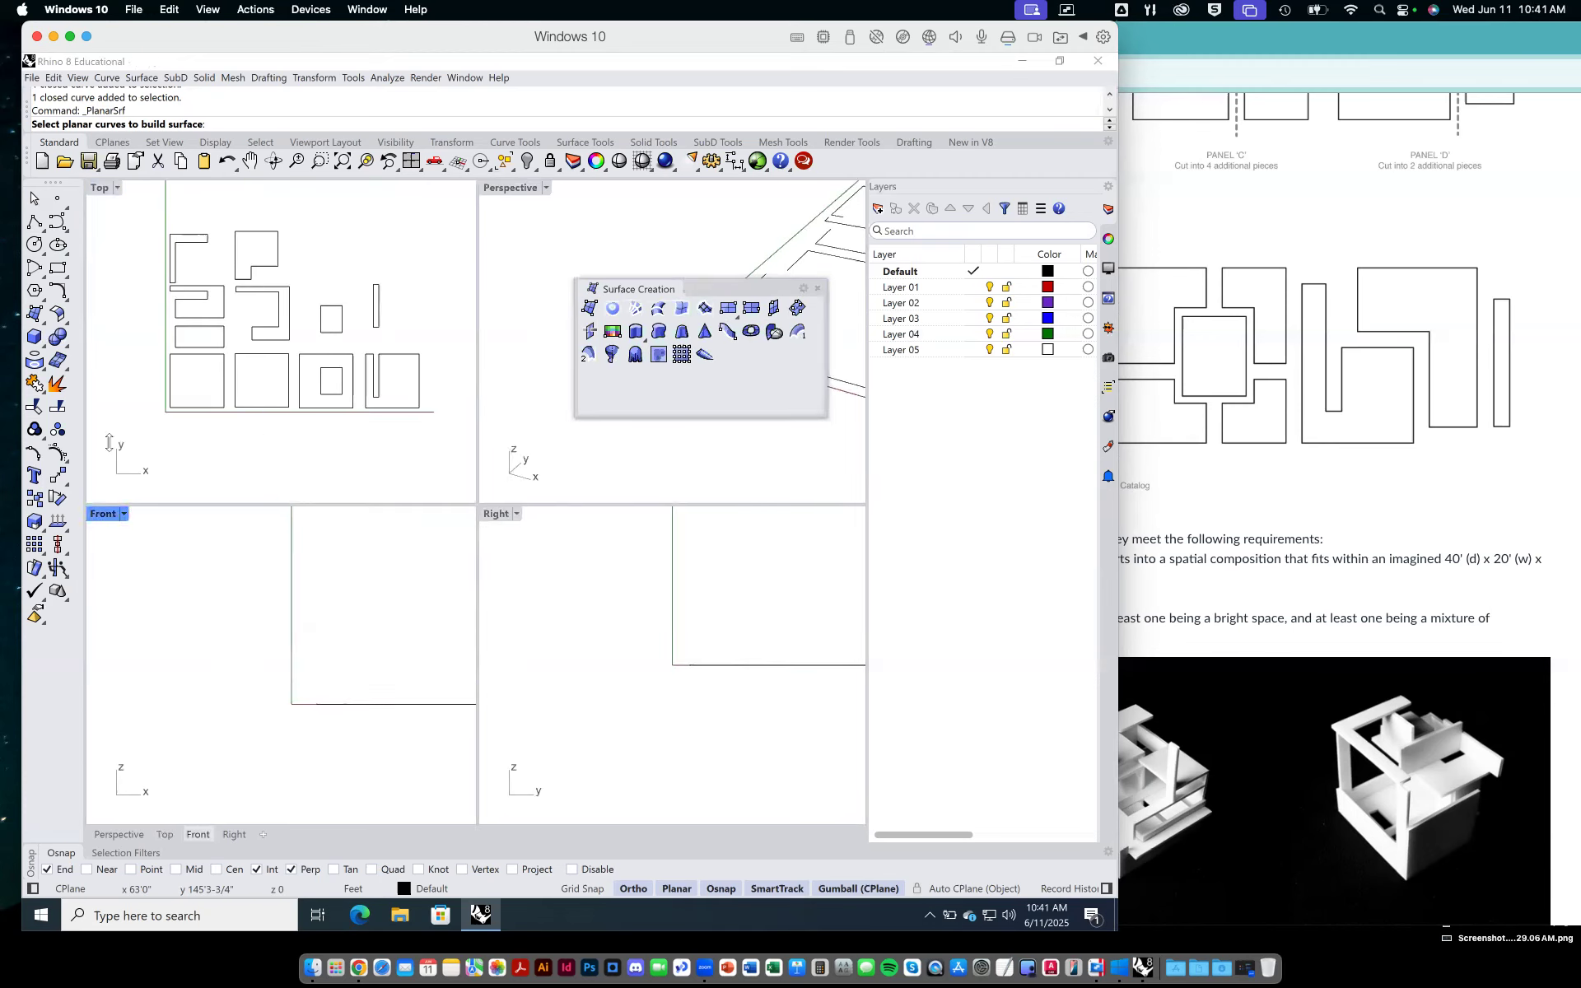
left_click(58, 222)
left_click(146, 657)
left_click(146, 600)
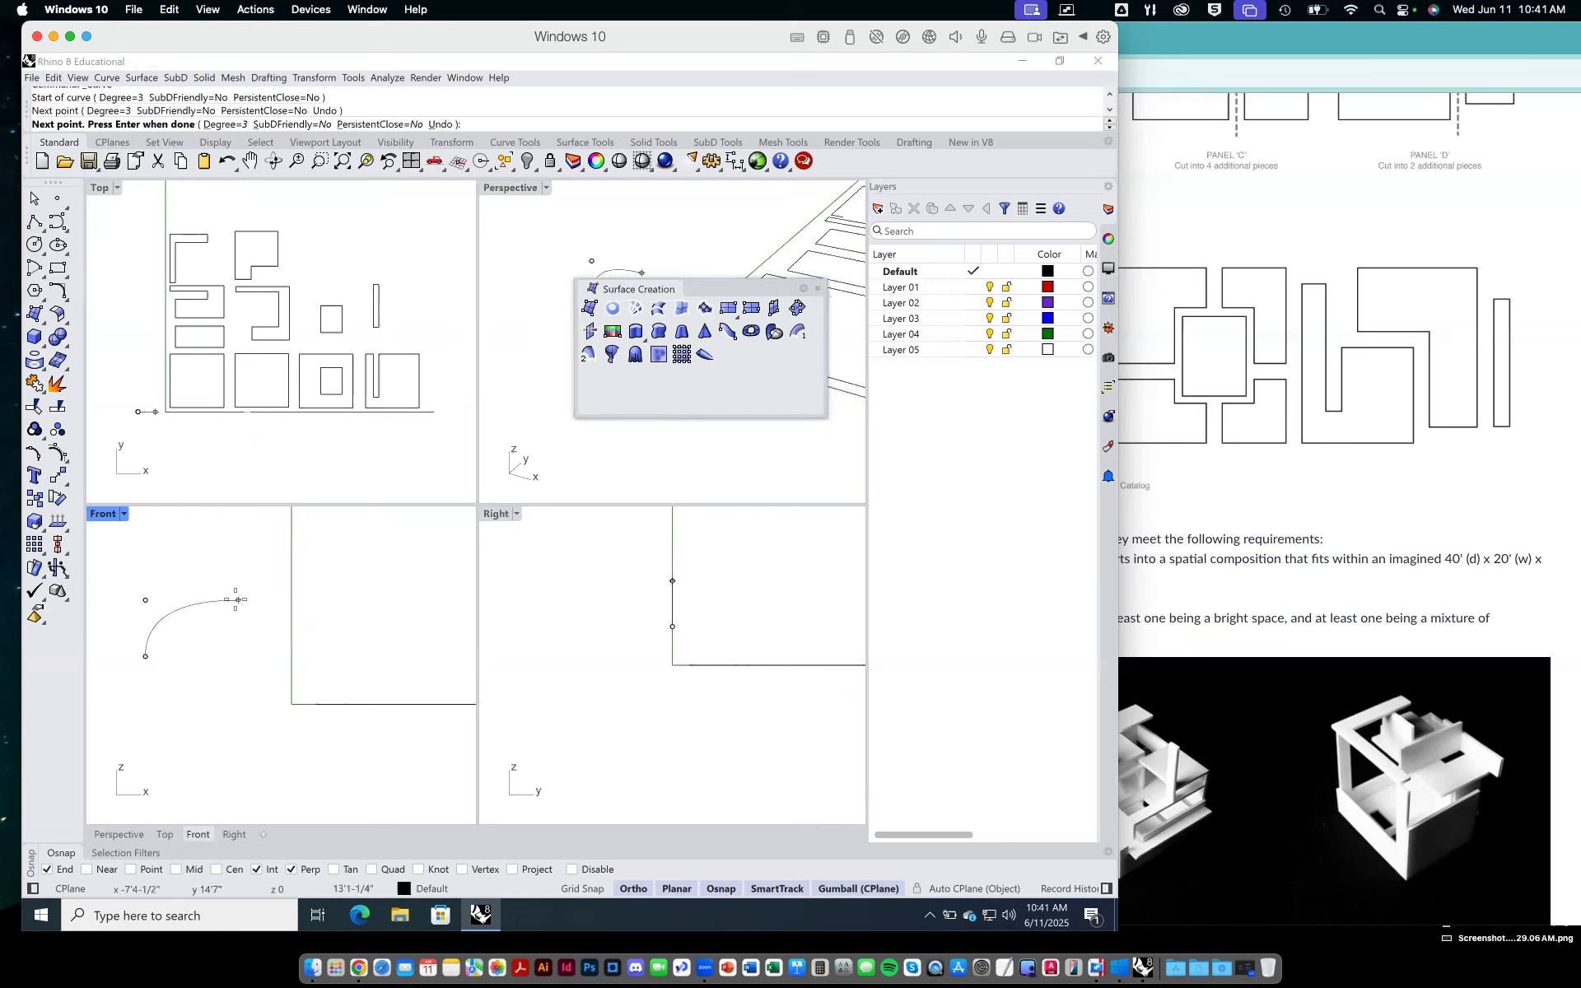
key("Escape")
Turn Ortho off and draw a wavy five-point control point curve in the Front viewport.
left_click(632, 890)
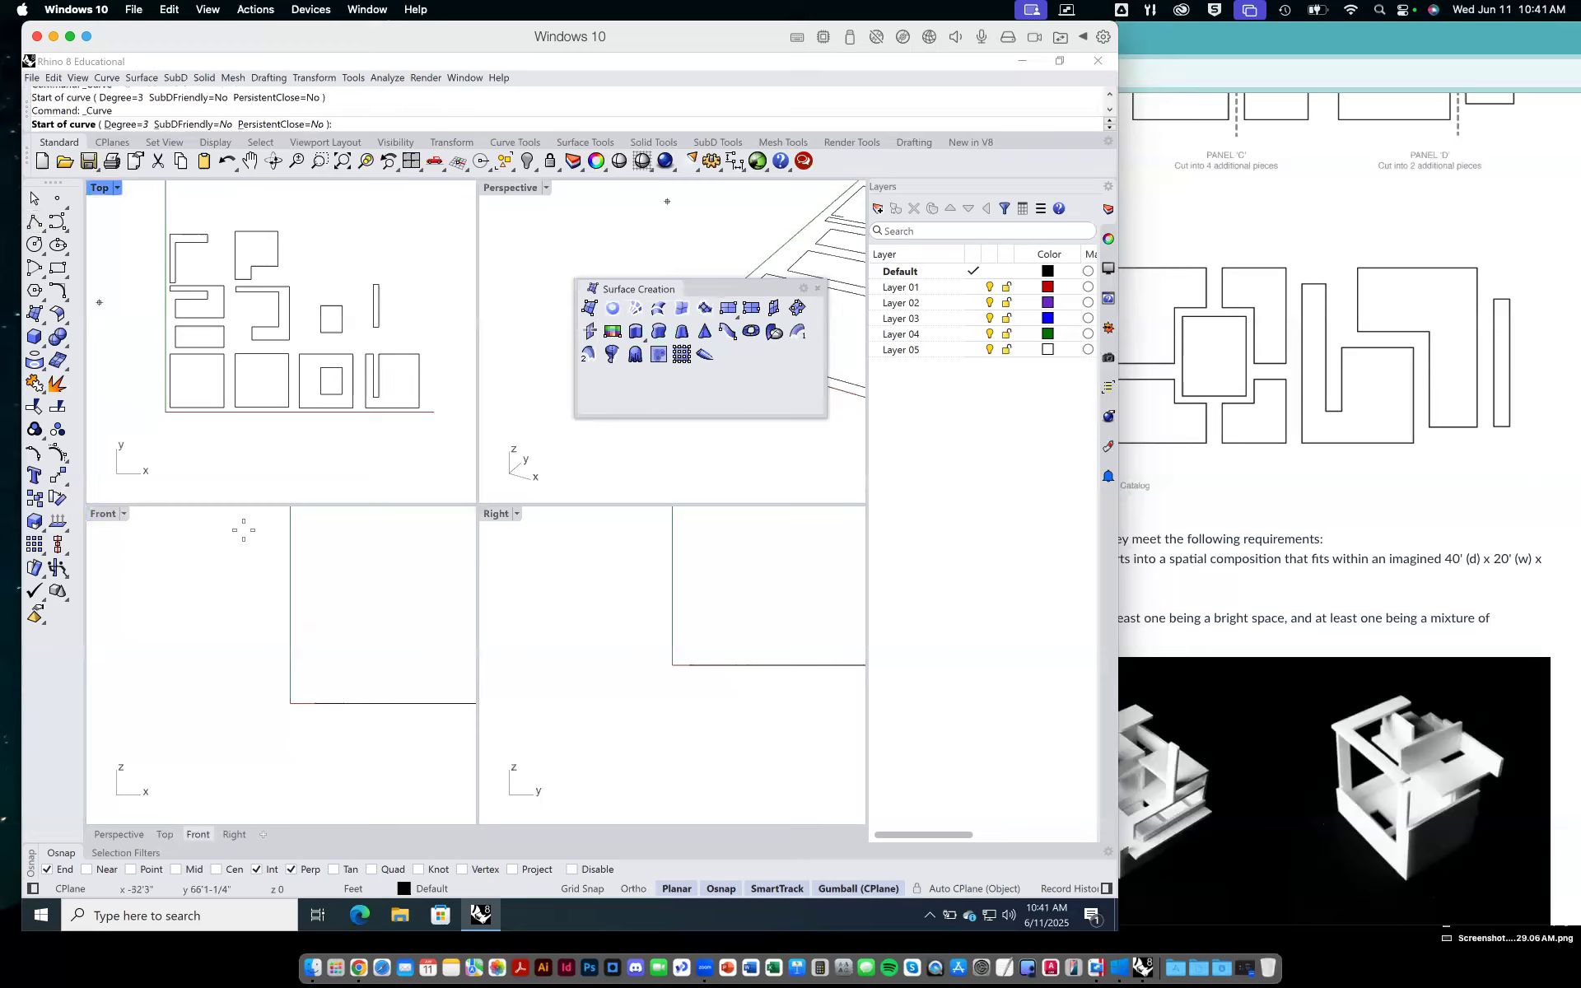
left_click(161, 657)
left_click(228, 614)
left_click(315, 674)
left_click(387, 685)
left_click(435, 638)
key("Return")
Draw a second wavy five-point curve in the Front viewport that crosses the first one.
key("Return")
left_click(173, 628)
left_click(223, 693)
left_click(316, 613)
left_click(361, 642)
left_click(420, 689)
key("Return")
Draw an open stepped polyline of nine right-angled segments above the wavy curves in the Front viewport, with Ortho on.
right_click_drag(354, 618, 337, 672)
left_click(34, 223)
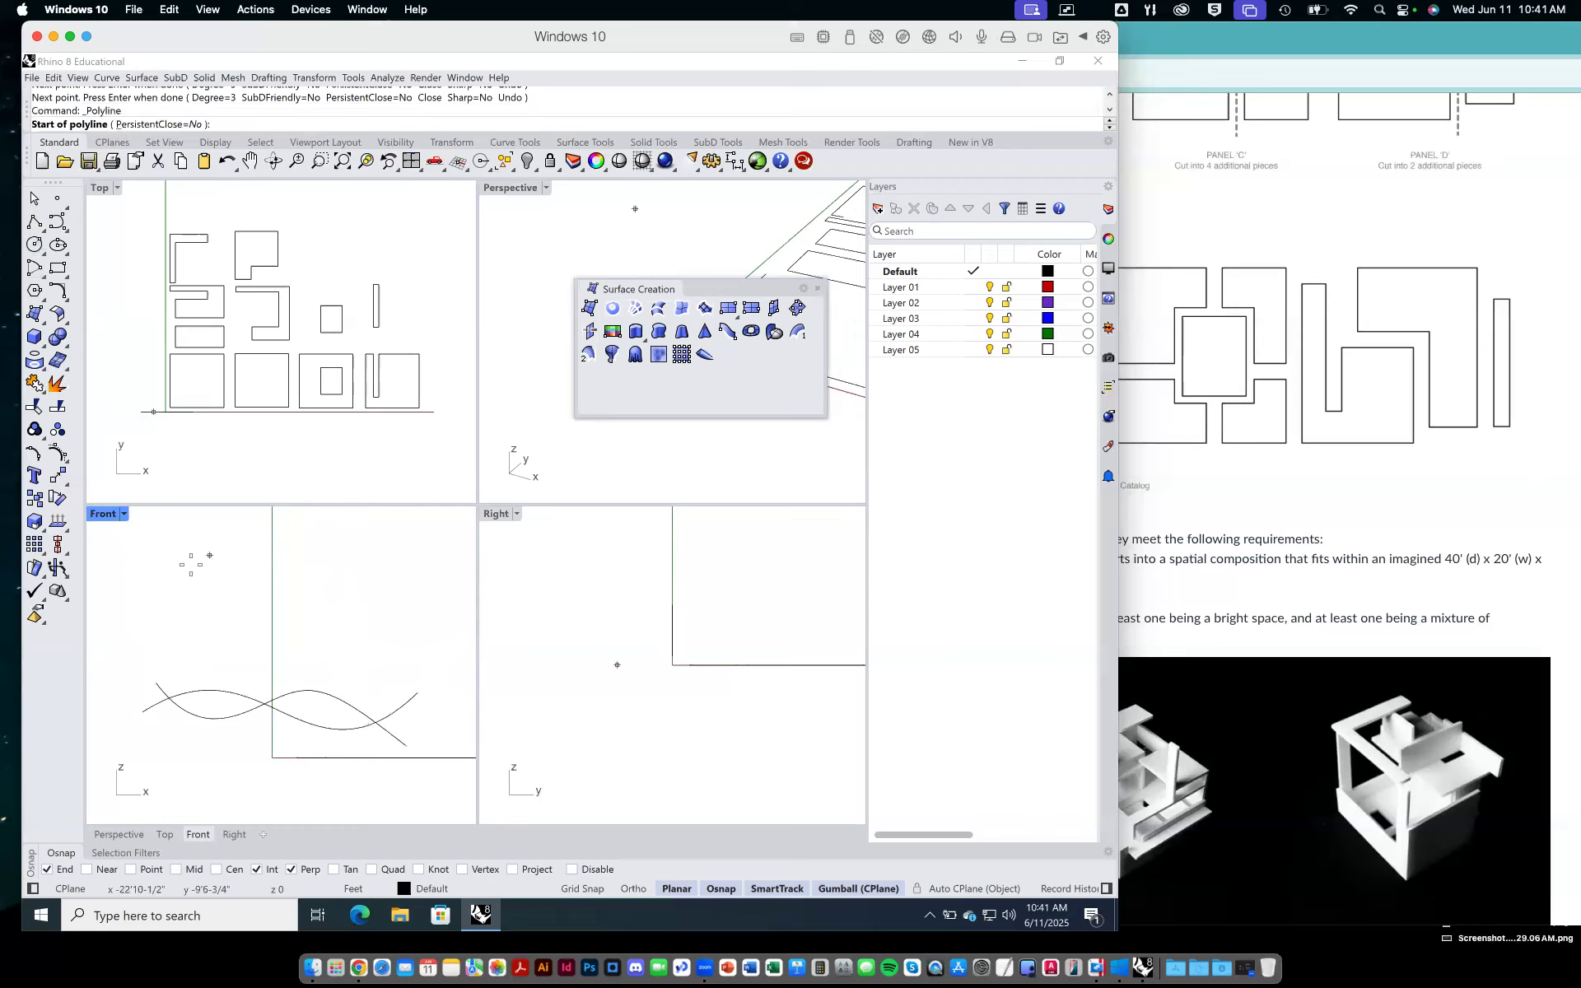
left_click(159, 572)
left_click(632, 889)
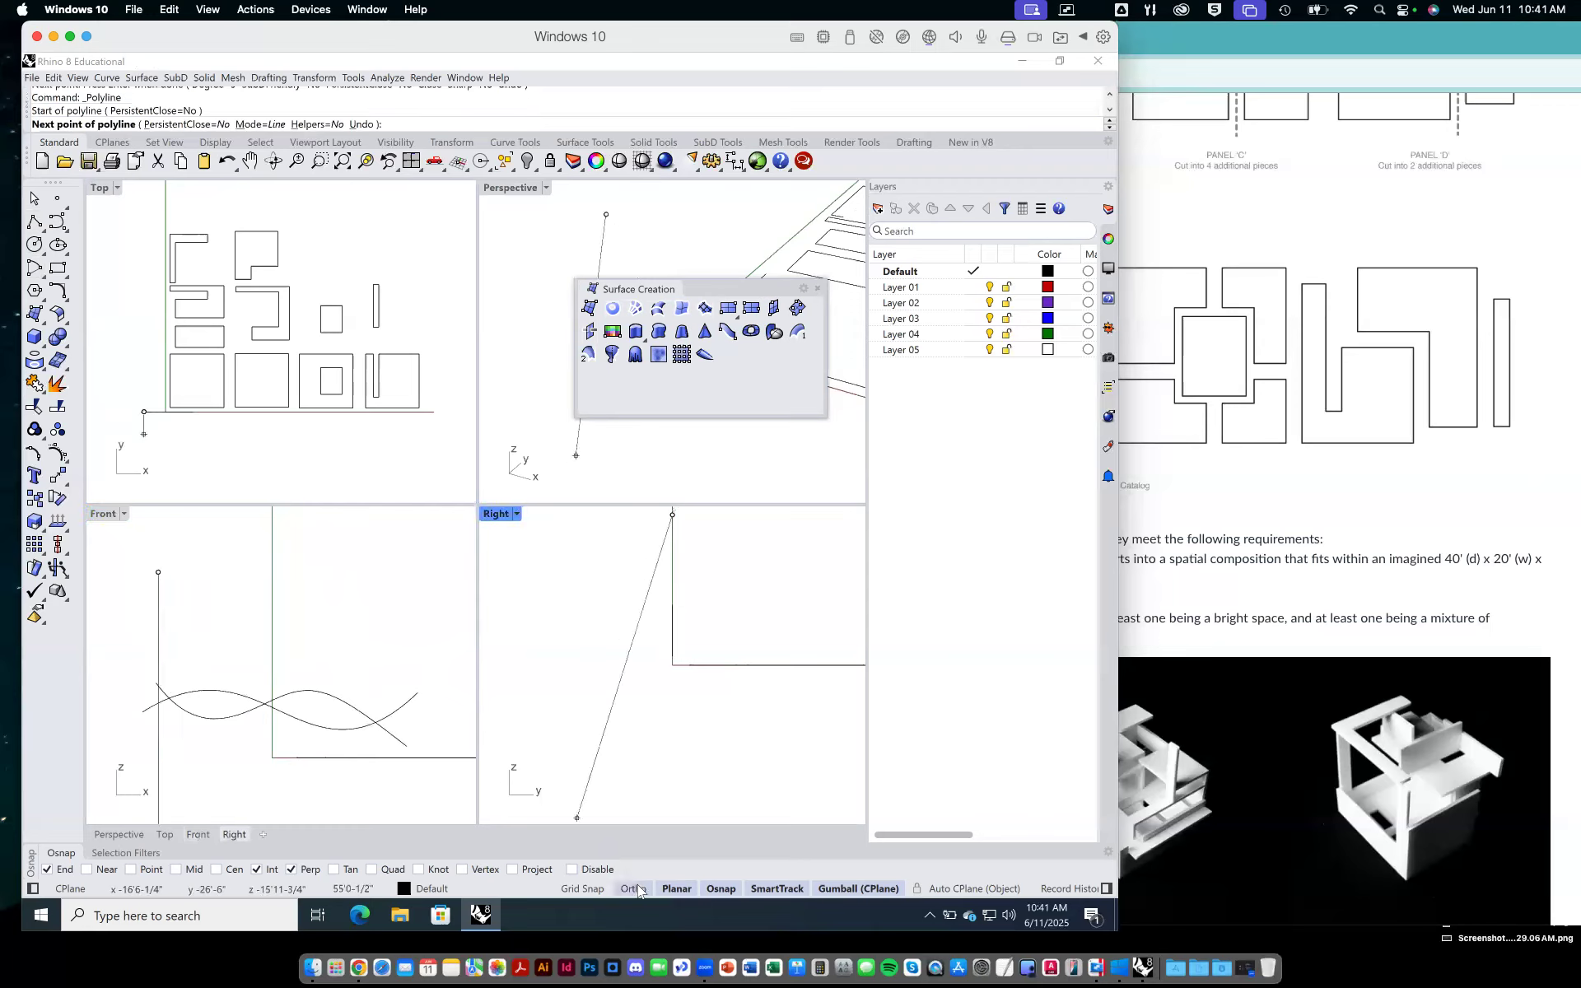
left_click(158, 626)
left_click(216, 626)
left_click(217, 598)
left_click(286, 599)
left_click(286, 562)
left_click(325, 563)
left_click(325, 633)
left_click(373, 632)
left_click(373, 593)
key("Return")
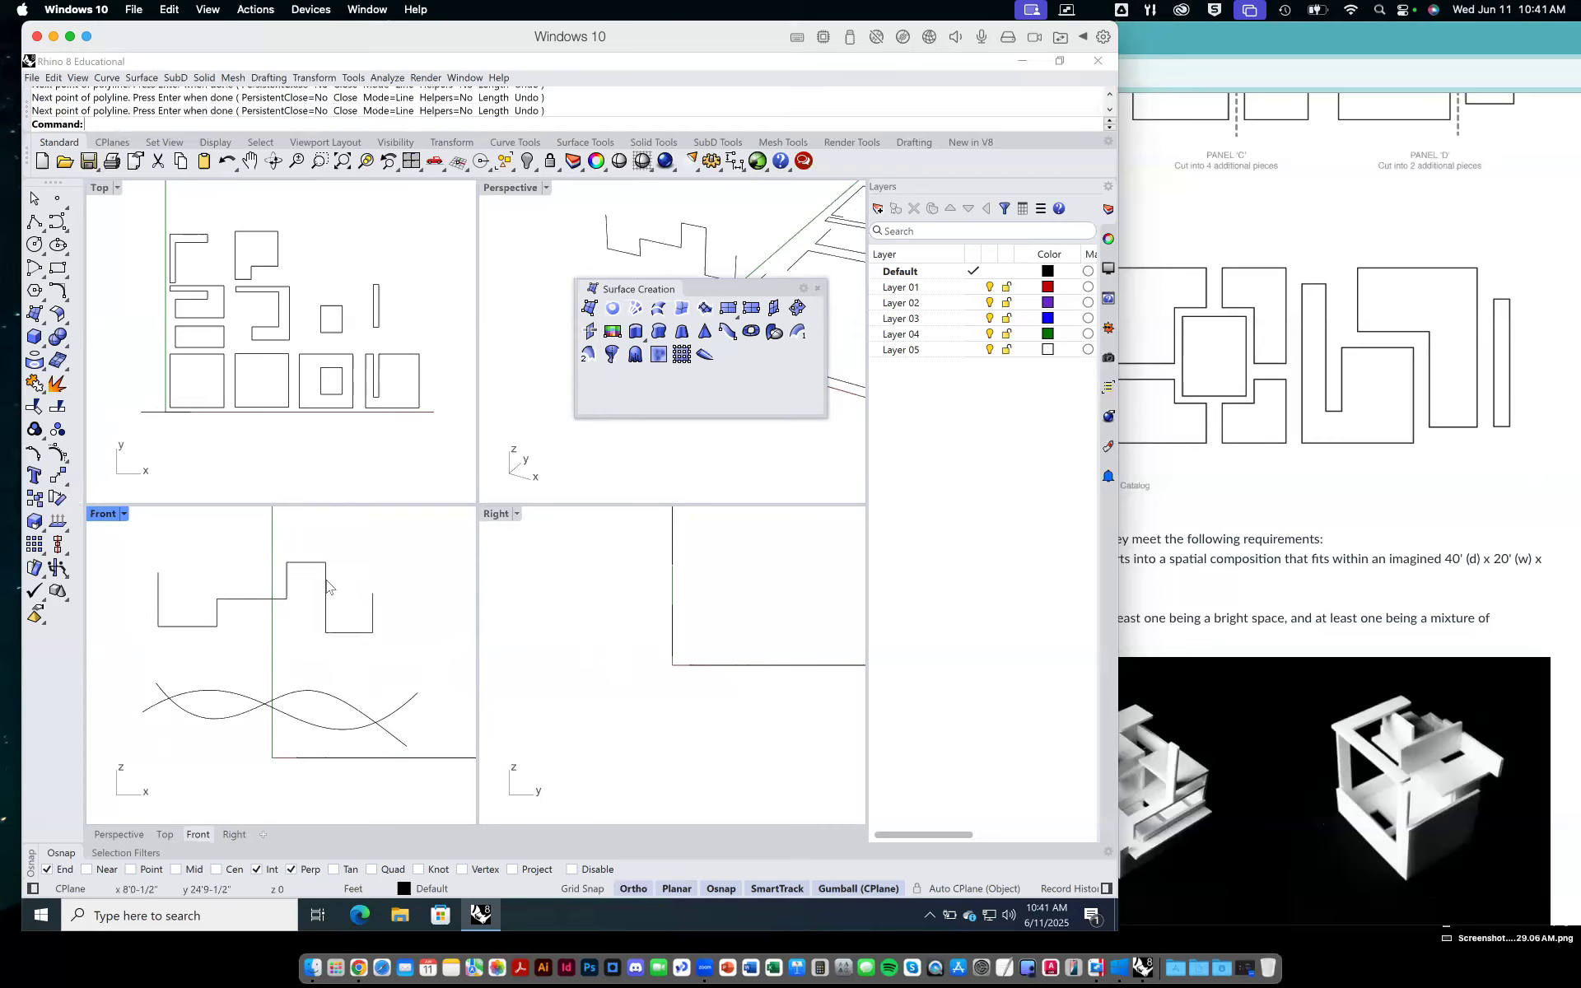
Move the Surface Creation palette off the Perspective viewport and maximize that viewport.
left_click(325, 587)
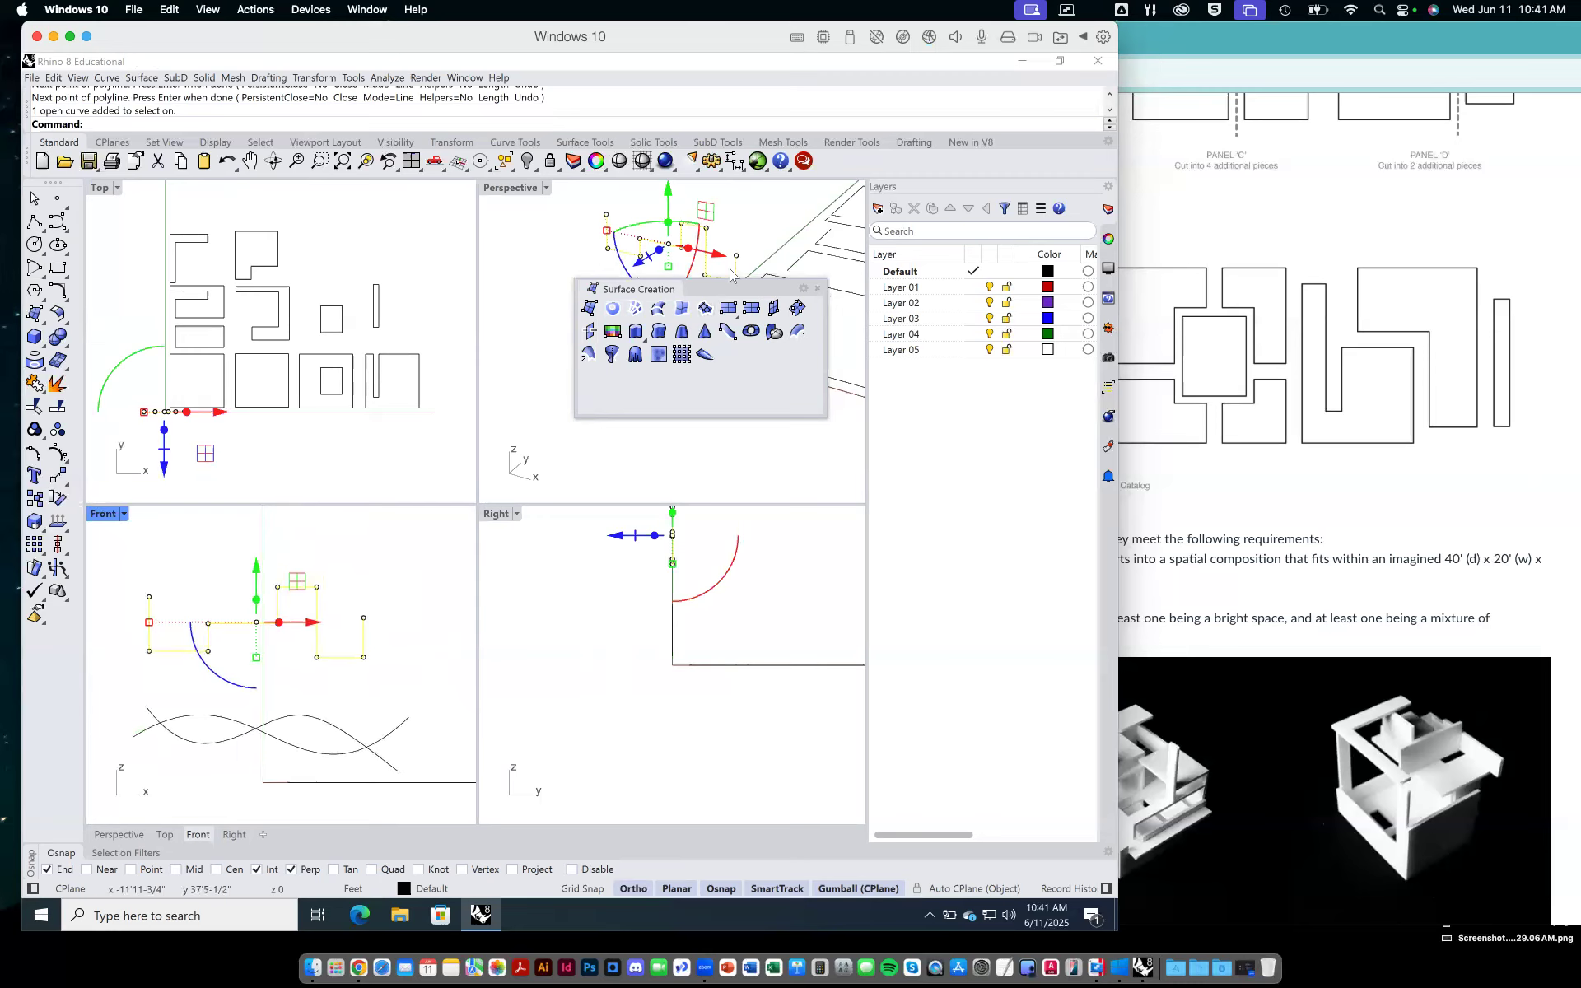
left_click_drag(732, 287, 786, 615)
right_click_drag(698, 379, 662, 394)
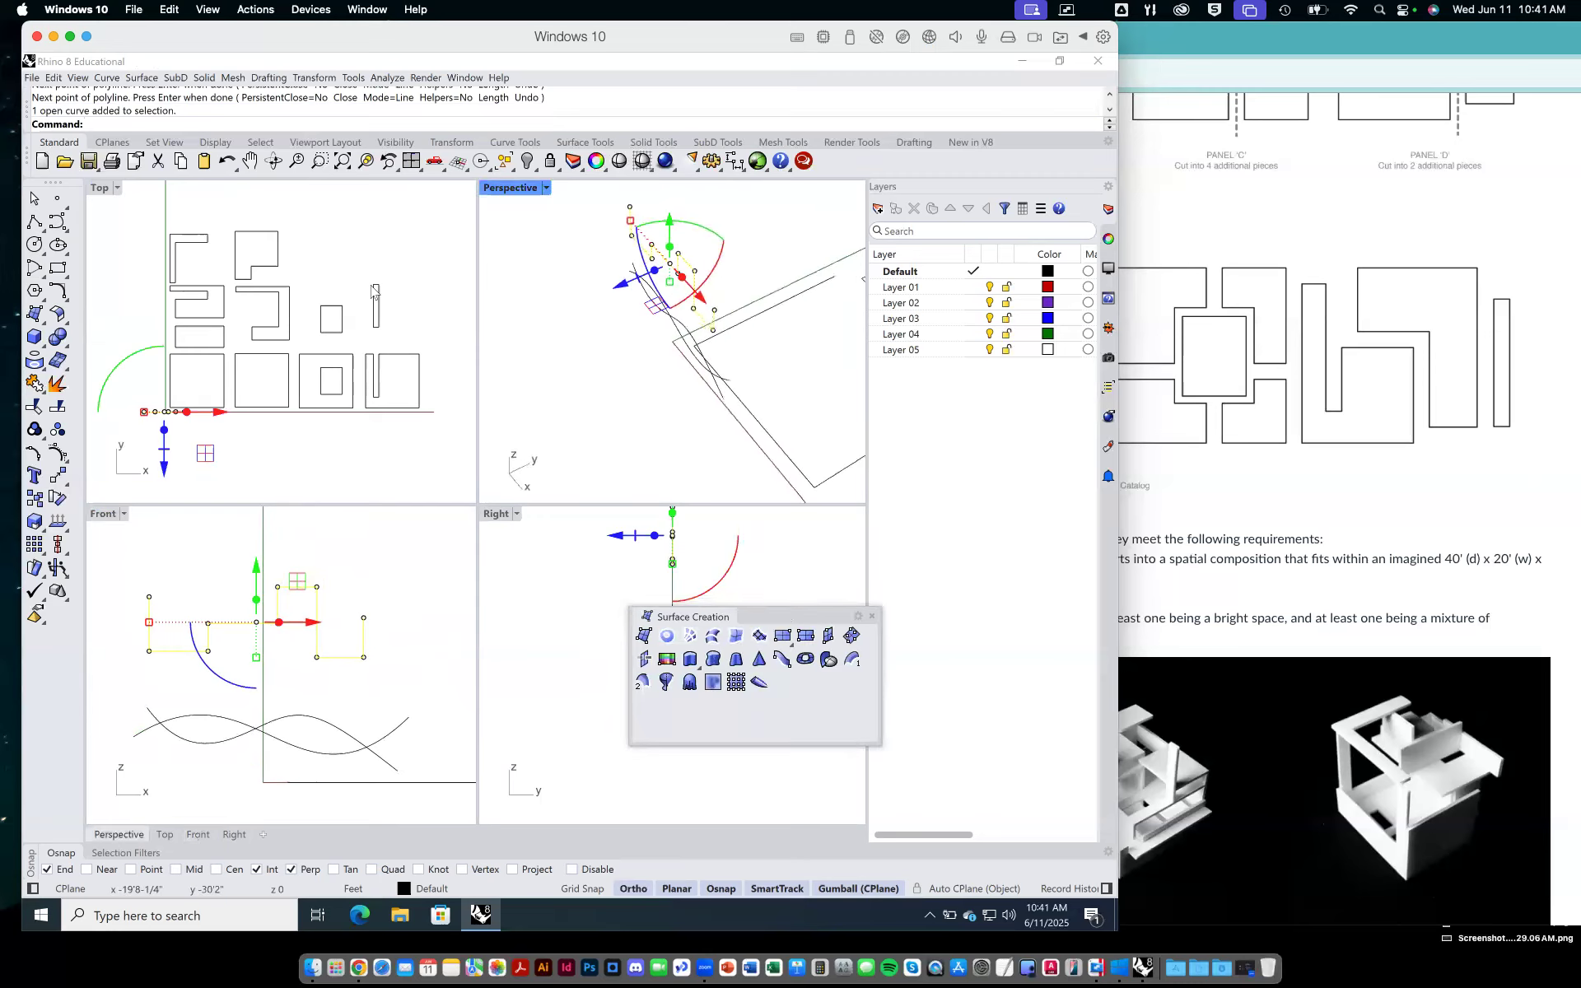
left_click(40, 317)
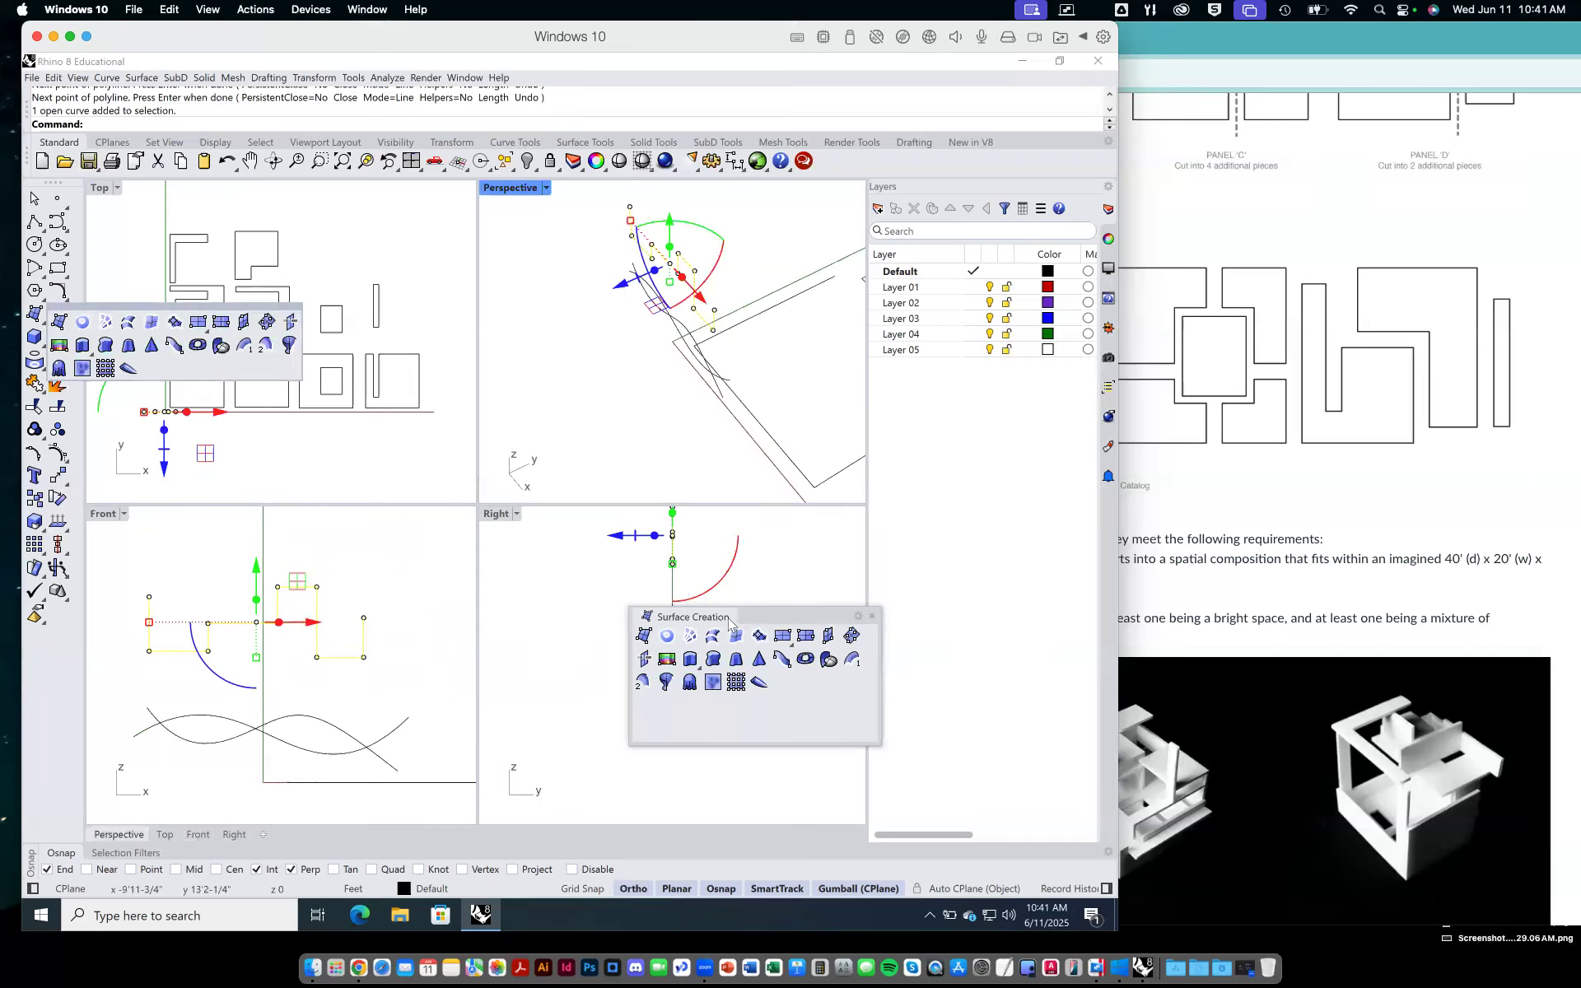
left_click(800, 610)
right_click_drag(588, 381, 547, 423, "shift")
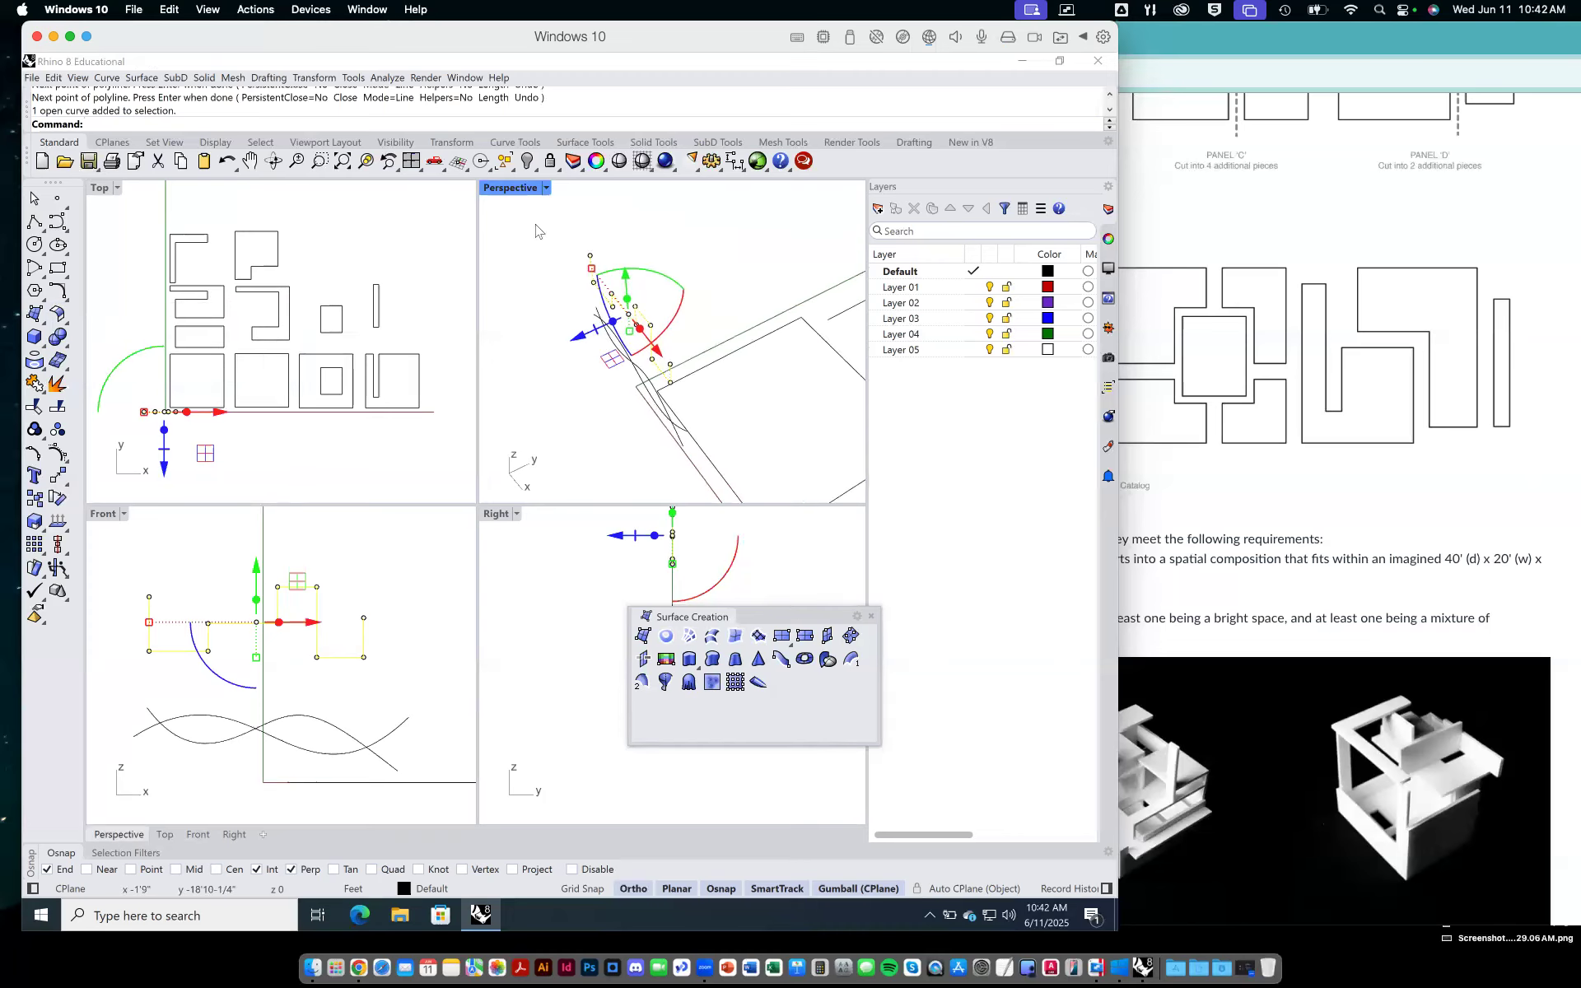
double_click(512, 188)
Move both wavy curves together away from the stepped polyline in the Perspective viewport.
right_click_drag(529, 486, 610, 412)
left_click(578, 379)
left_click_drag(485, 517, 247, 354)
left_click(275, 508)
Separate the two wavy curves by moving one of them along the Y axis.
right_click_drag(276, 508, 411, 656, "shift")
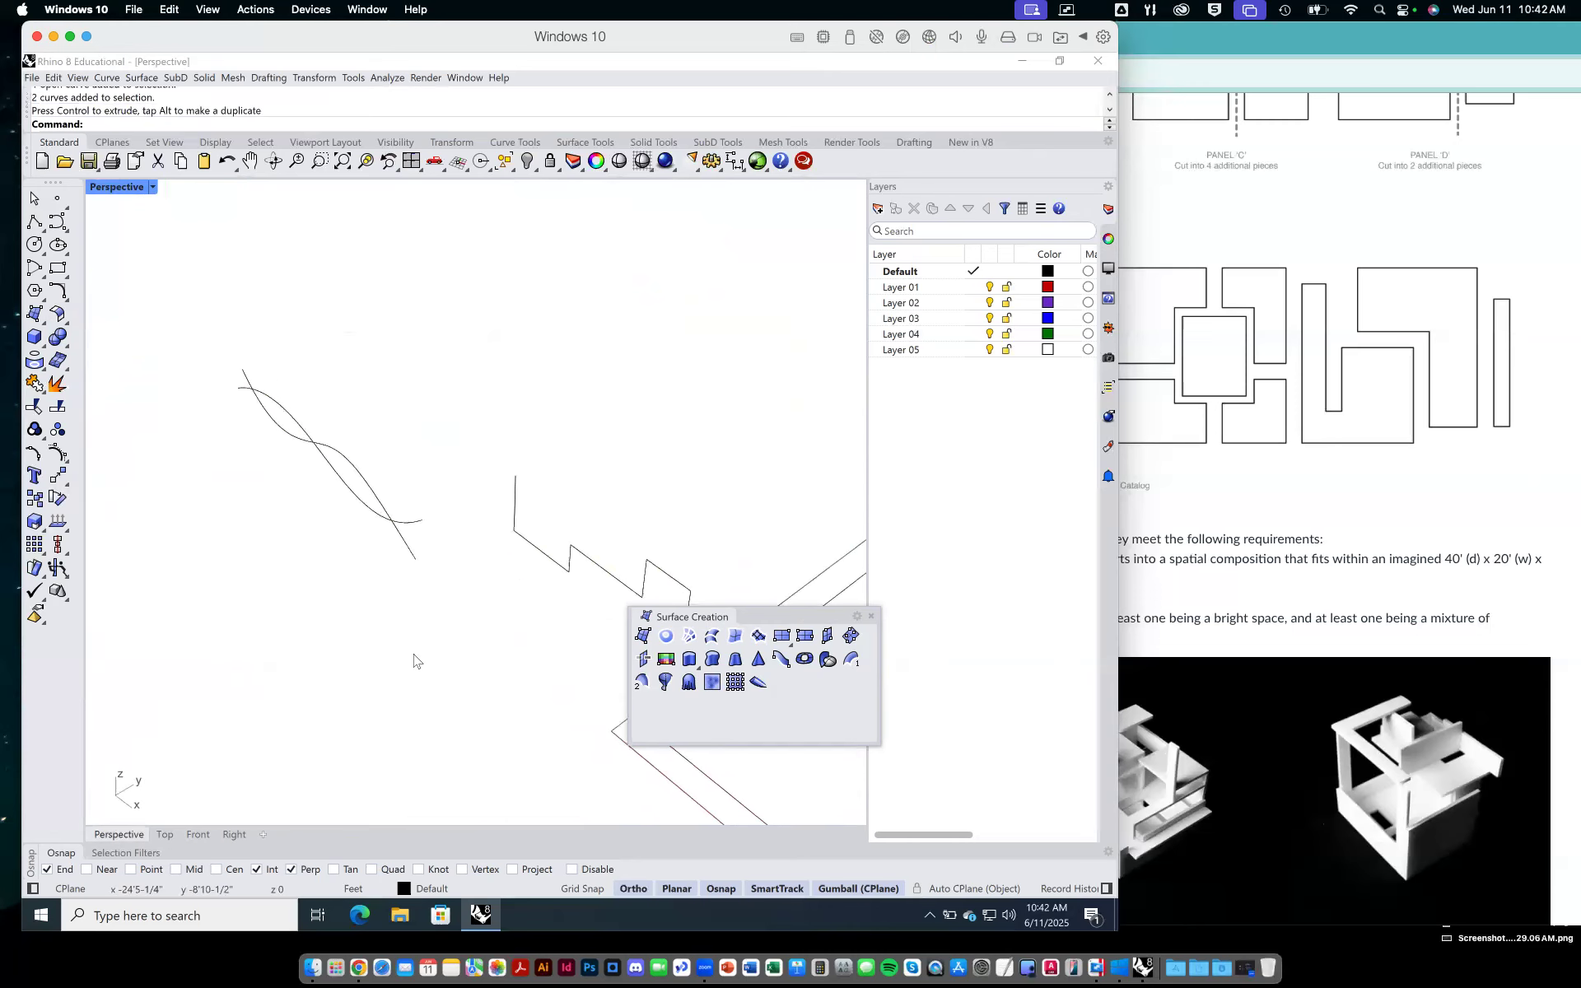
left_click(391, 492)
left_click_drag(373, 434, 557, 362)
left_click(711, 447)
Copy the stepped polyline to a parallel position a short distance away along the Y axis.
right_click_drag(712, 447, 509, 386, "shift")
type("C")
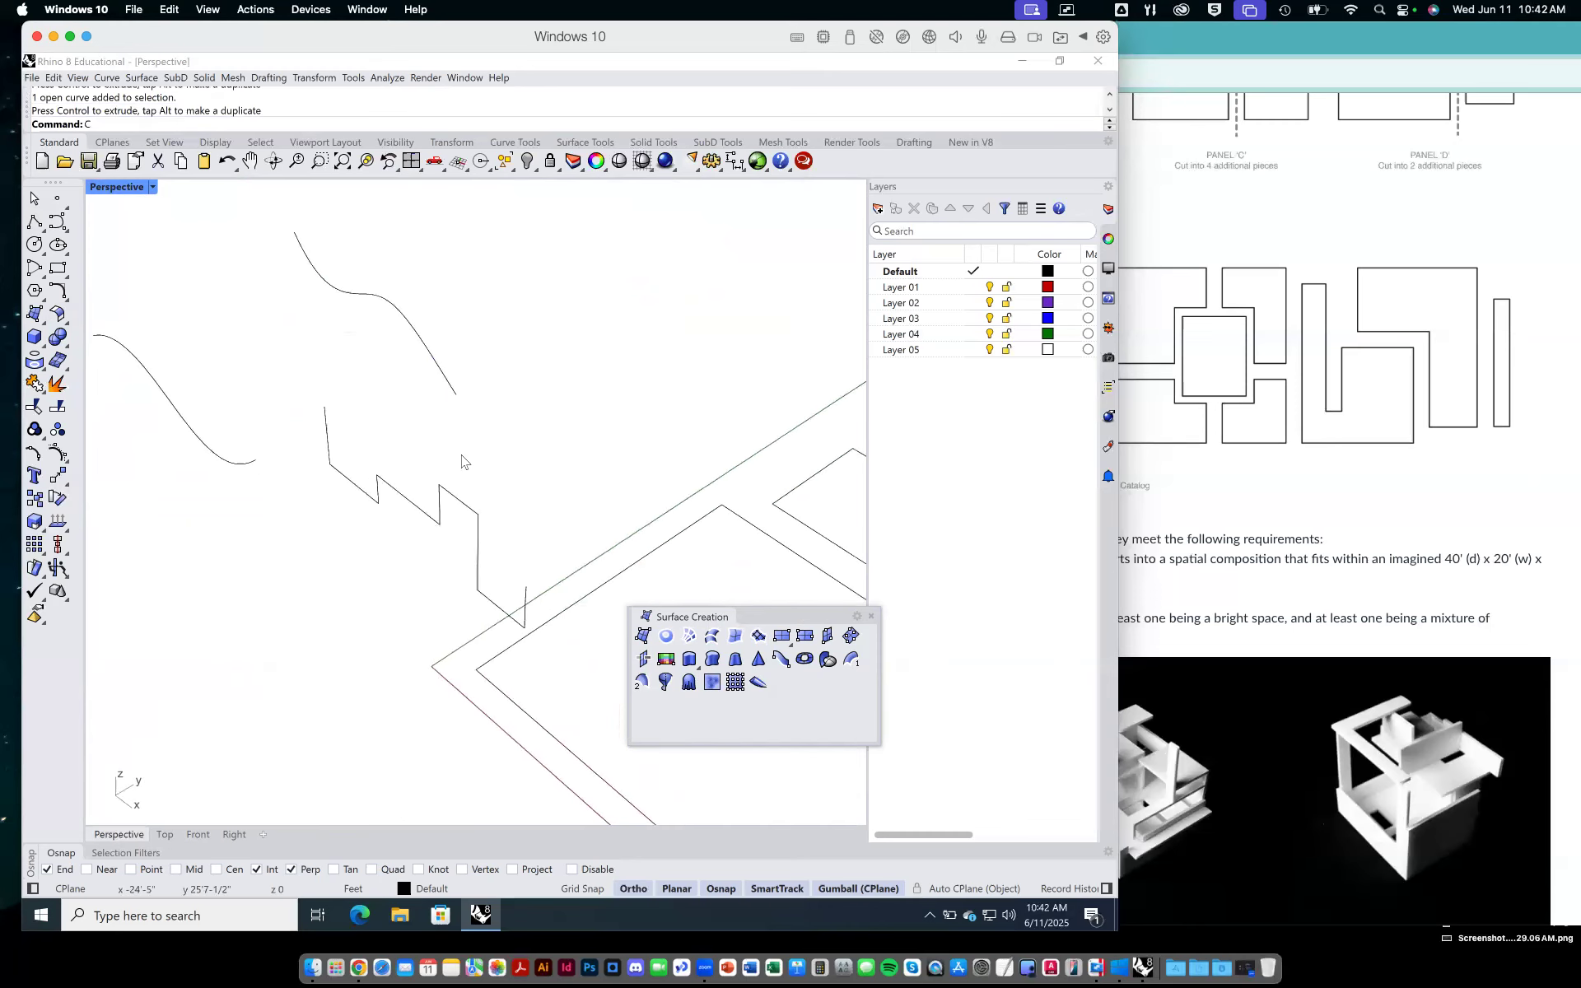
type("opy")
key("Return")
left_click(471, 518)
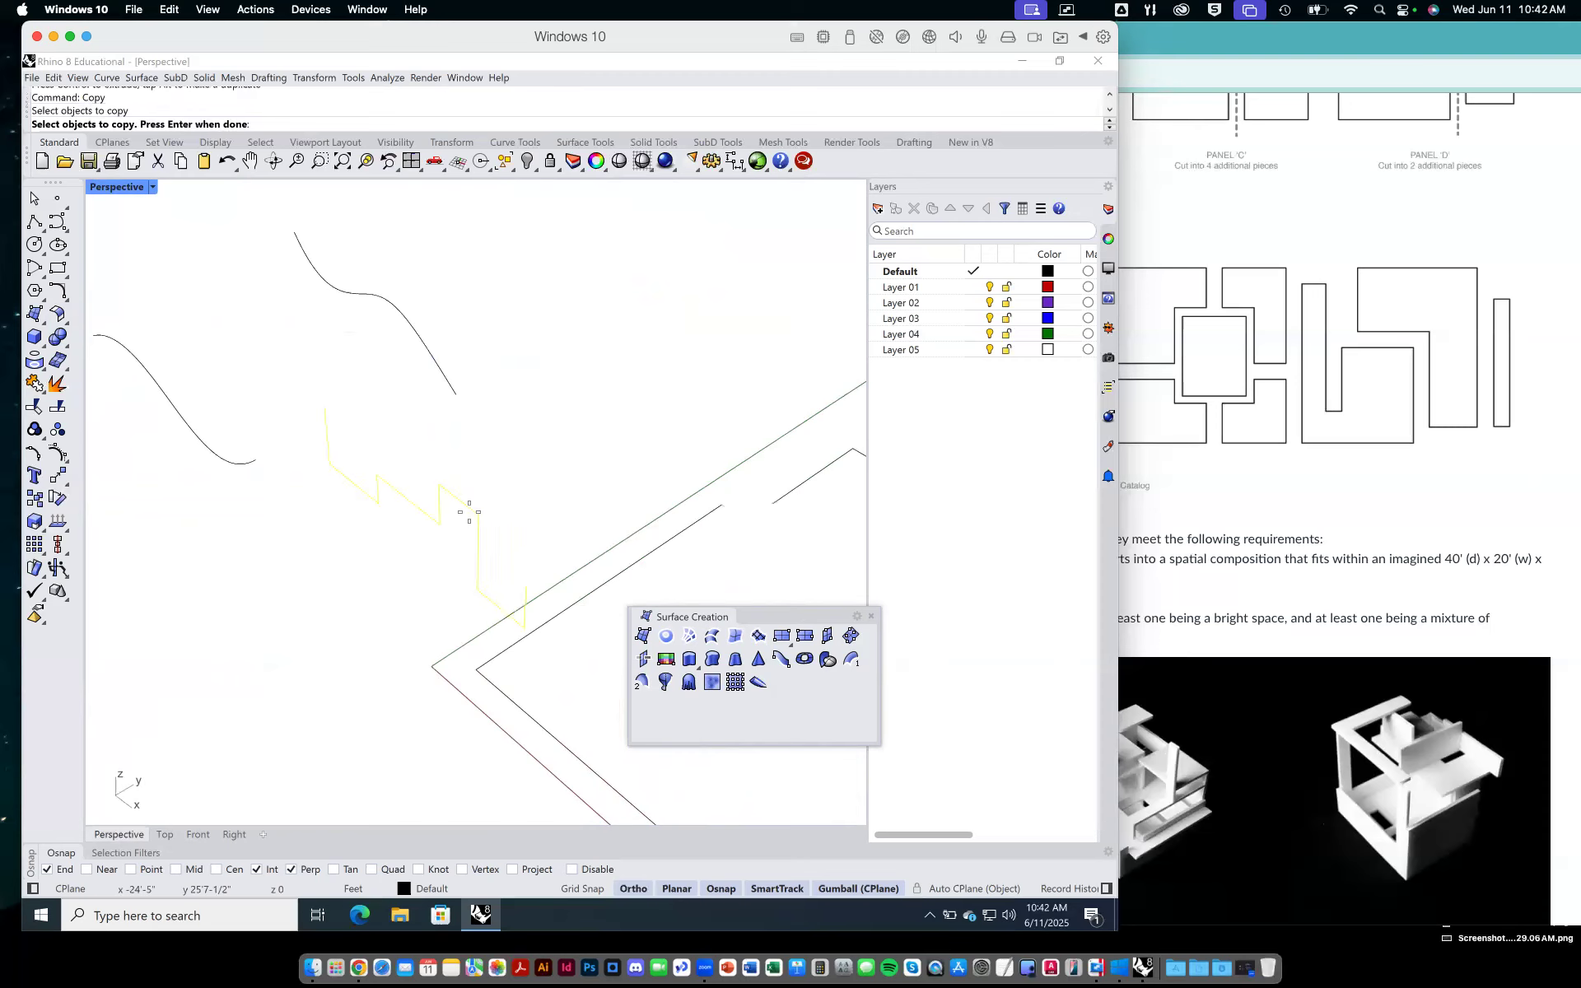
key("Return")
left_click(502, 479)
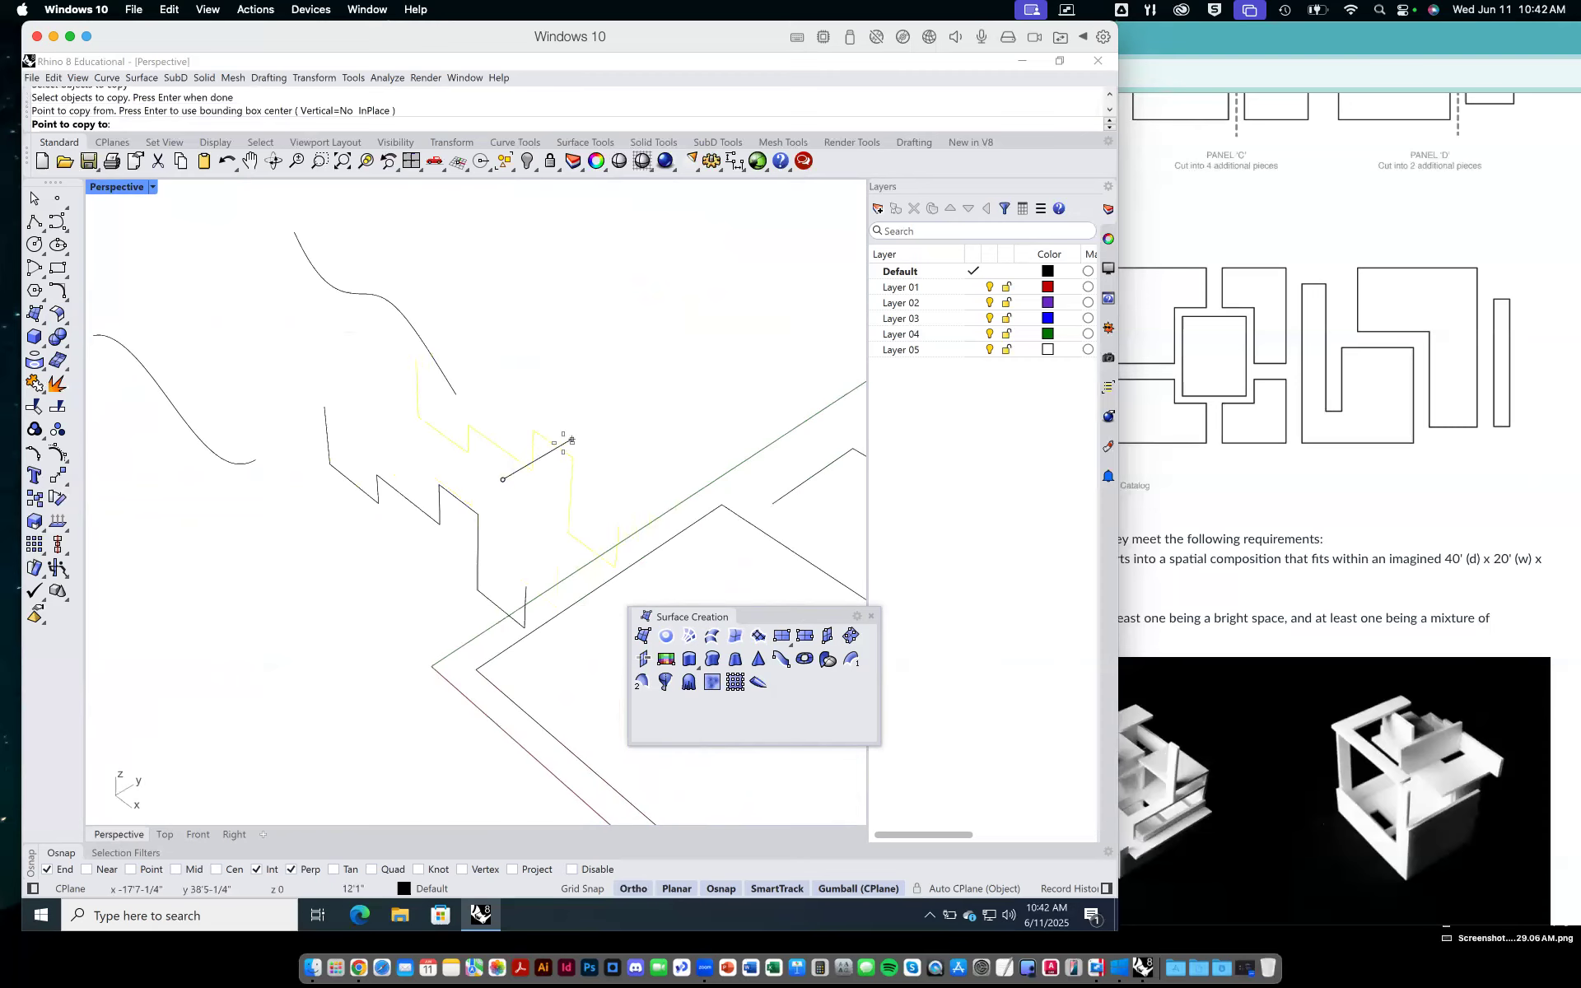
left_click(552, 450)
key("Return")
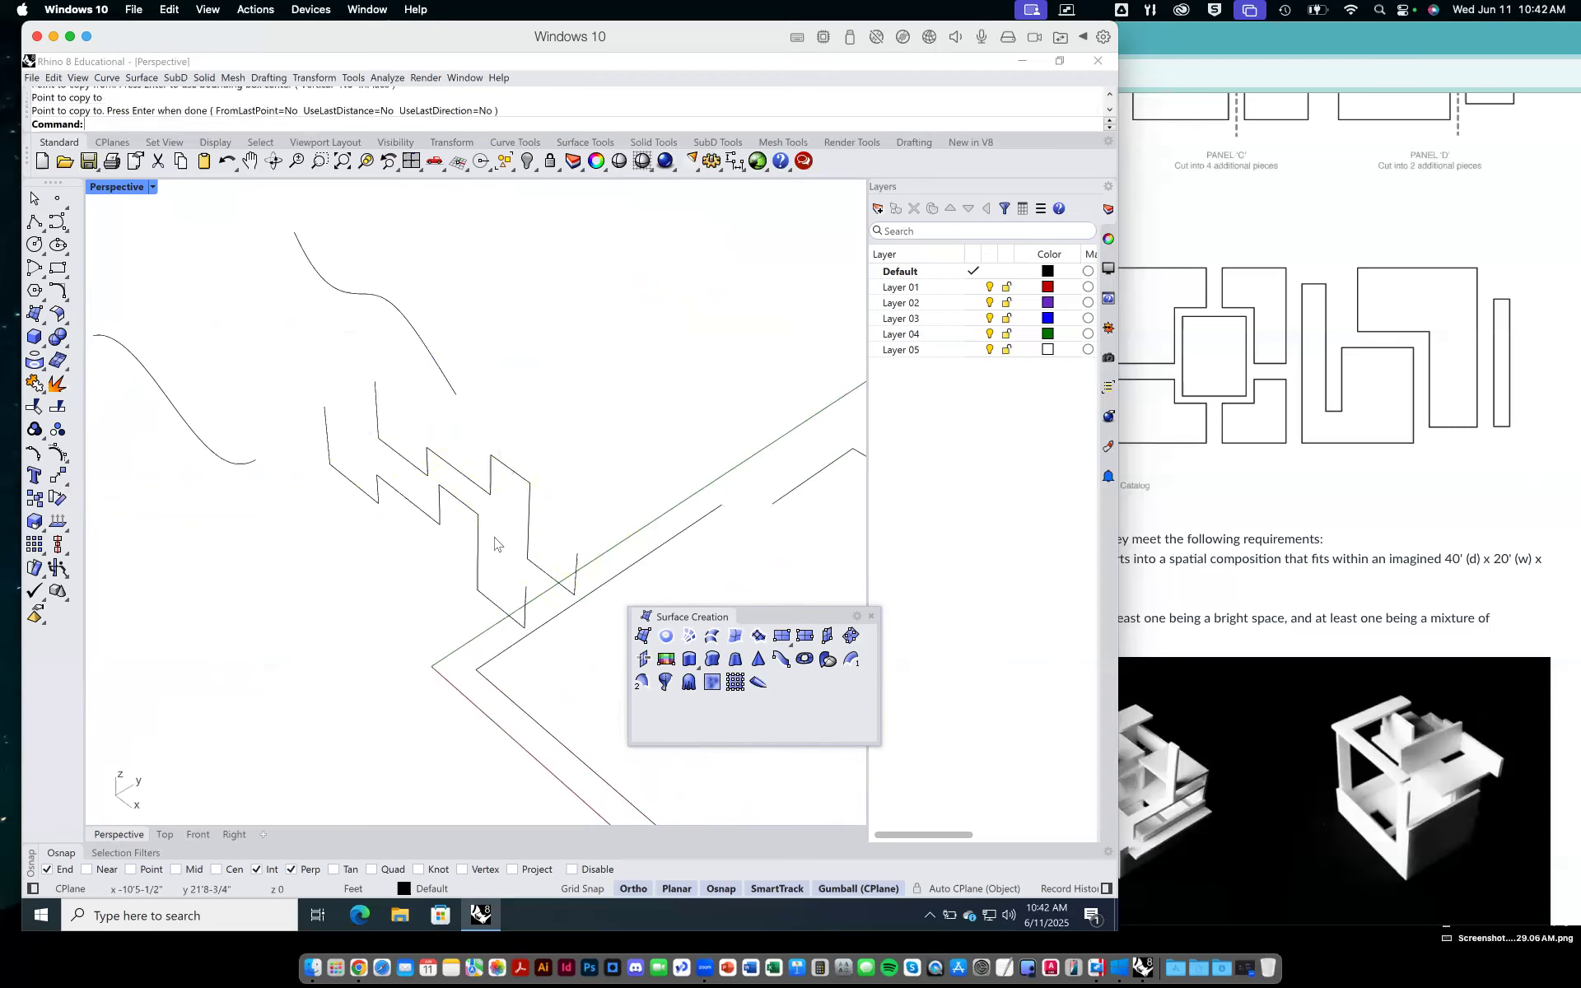
Lower the two upper corner points of the tallest step on the copied polyline.
left_click(518, 479)
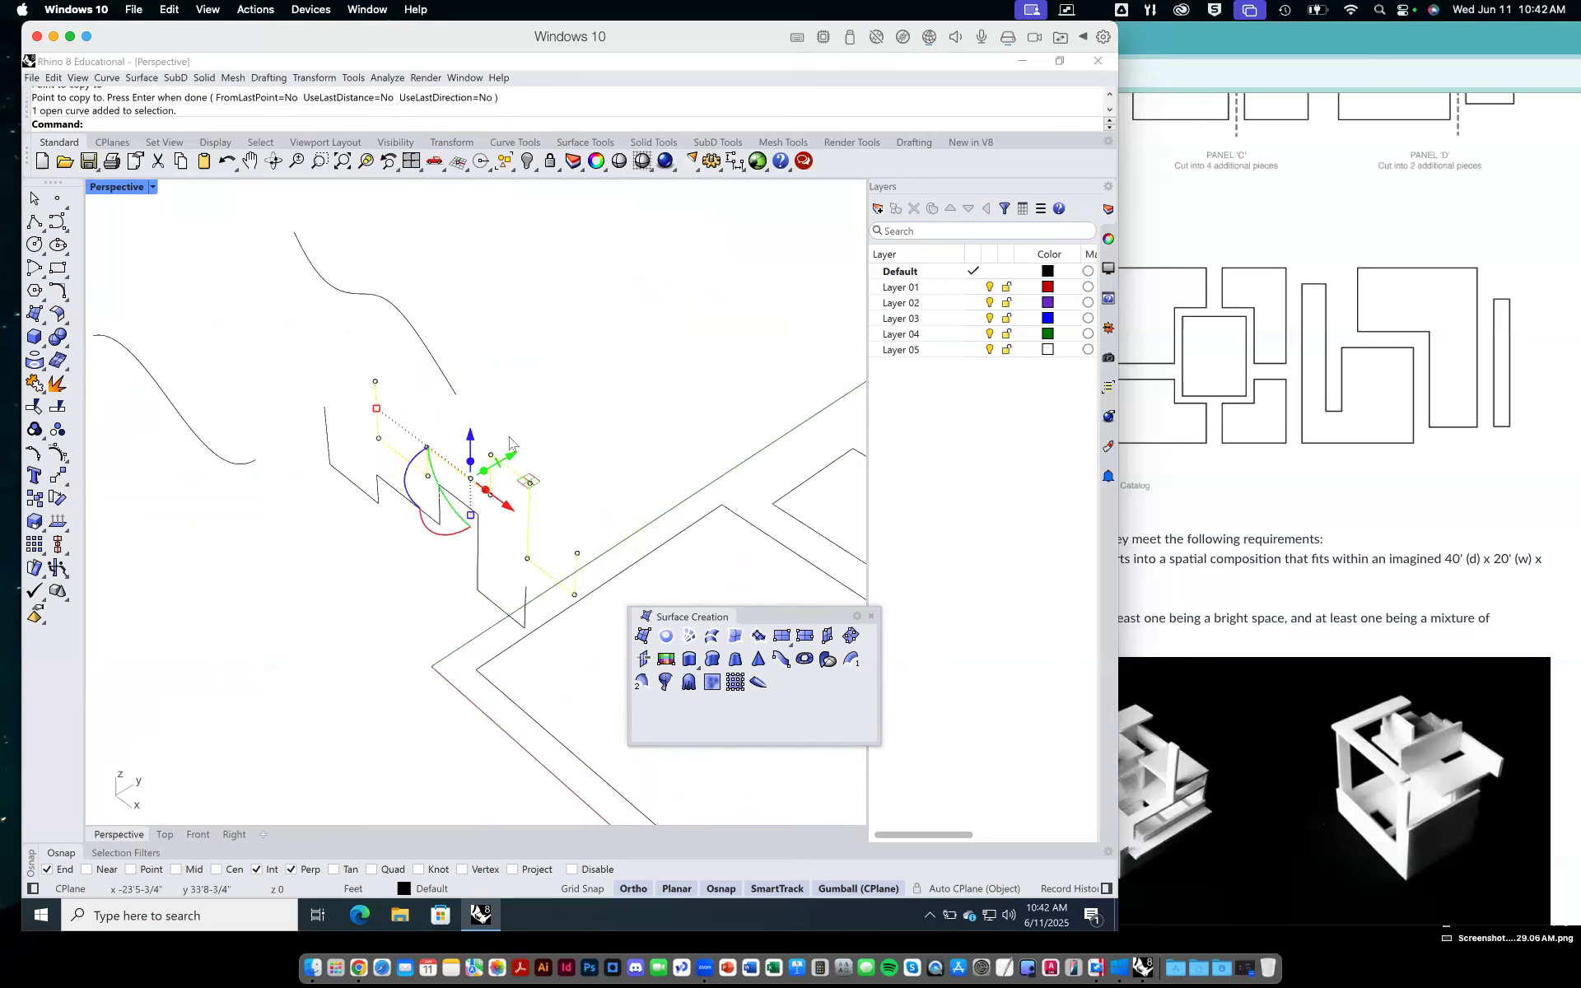
key("Escape")
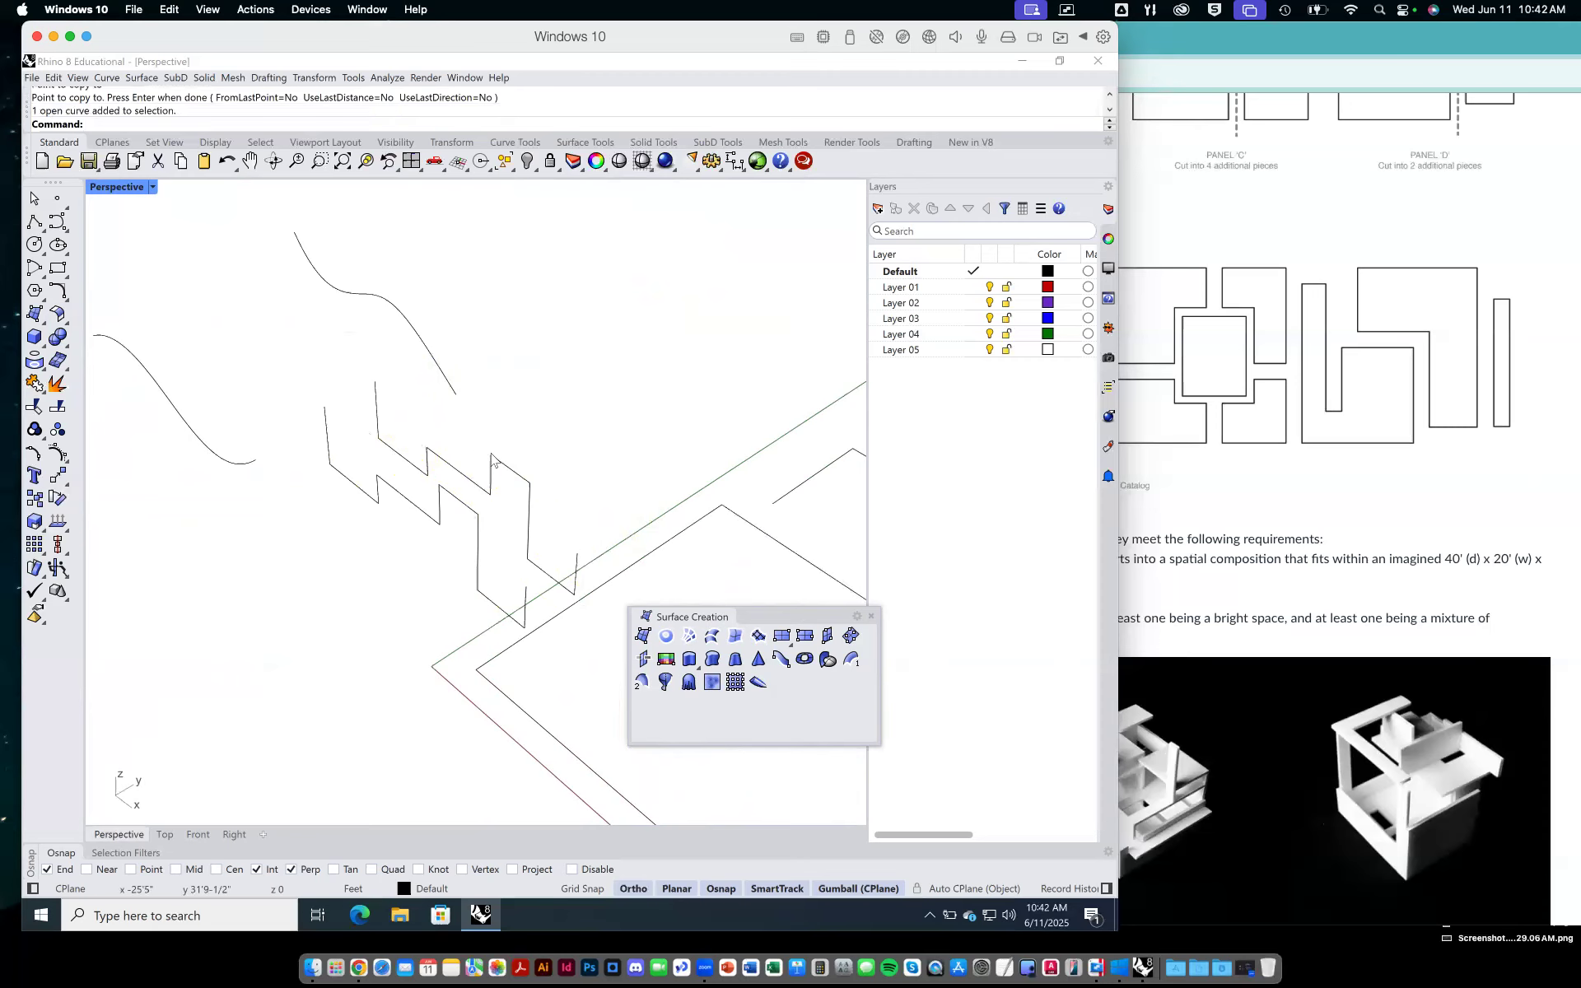
left_click(491, 461)
left_click(491, 458)
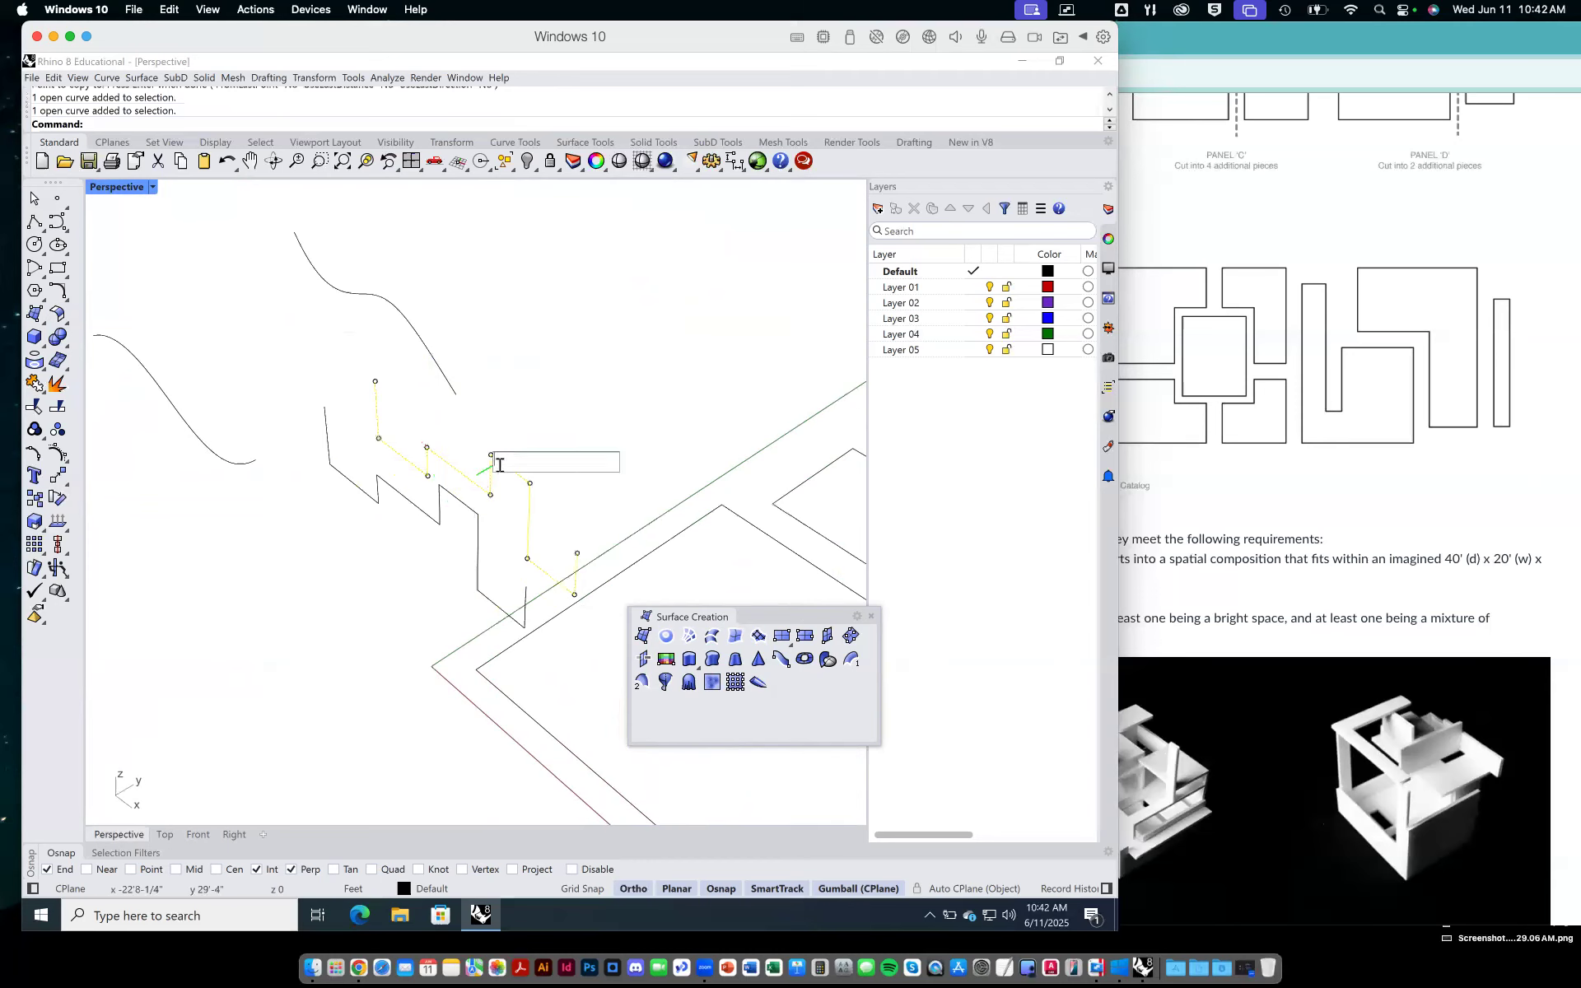
key("Escape")
scroll(472, 471, "up", 5)
left_click(445, 456)
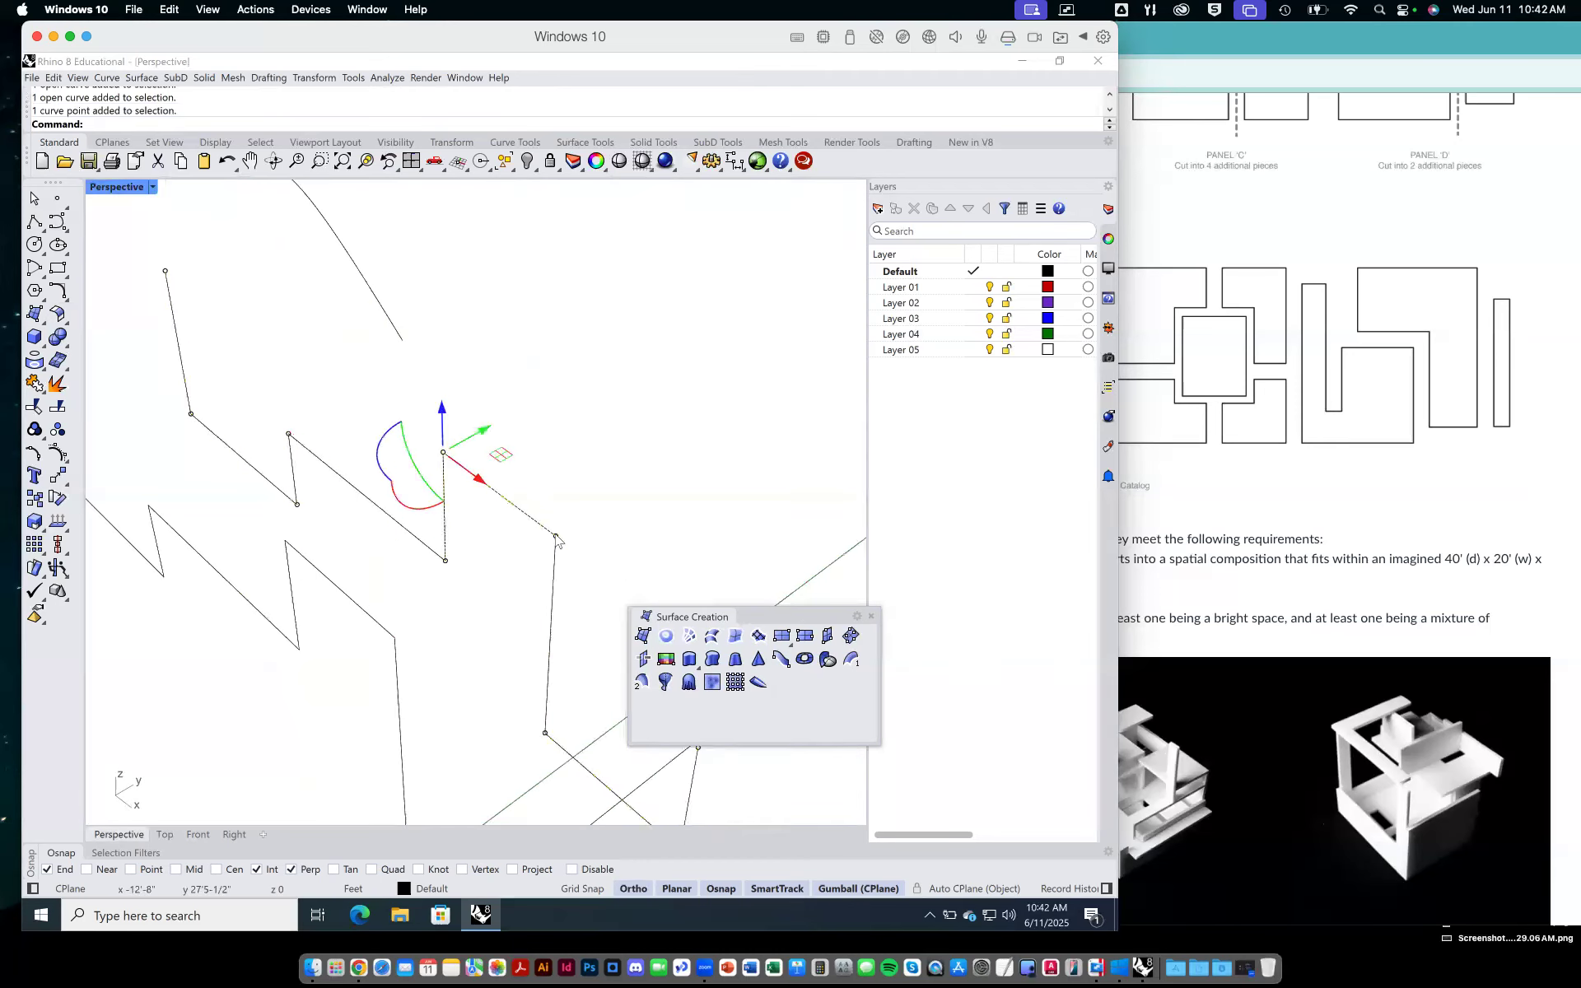
left_click_drag(558, 494, 551, 579)
left_click_drag(446, 457, 450, 635)
left_click(552, 617)
left_click_drag(553, 588, 549, 659)
Raise the two lowest corner points near the far end of the copied polyline.
left_click(540, 733)
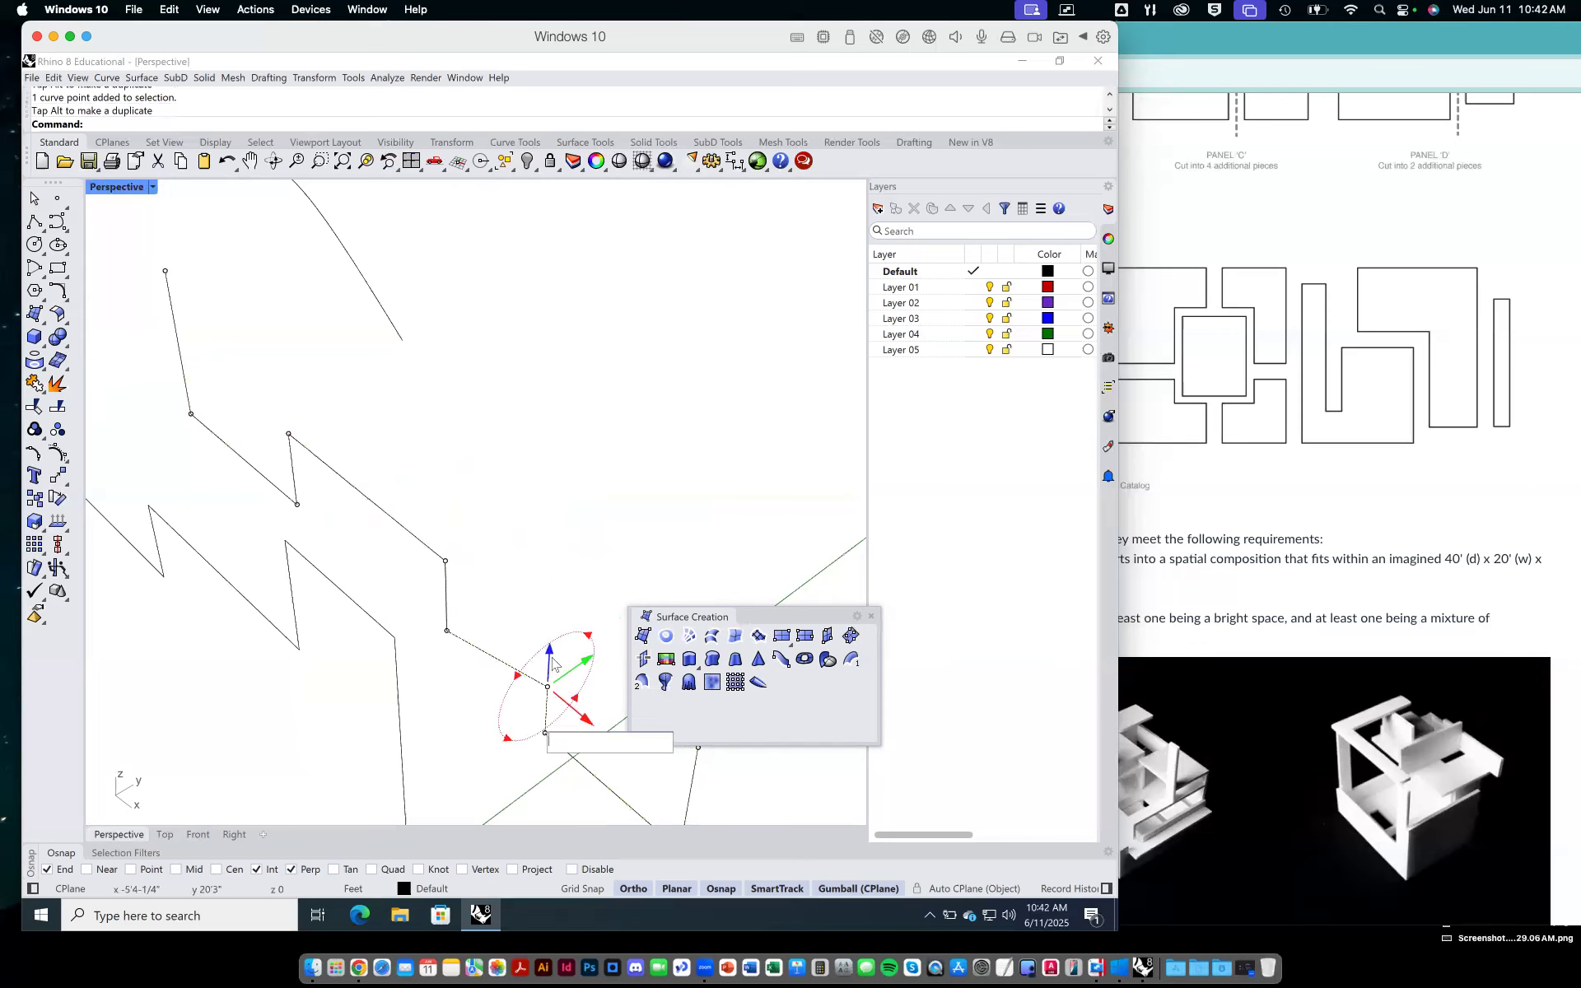
key("Escape")
key("Escape")
left_click(545, 739)
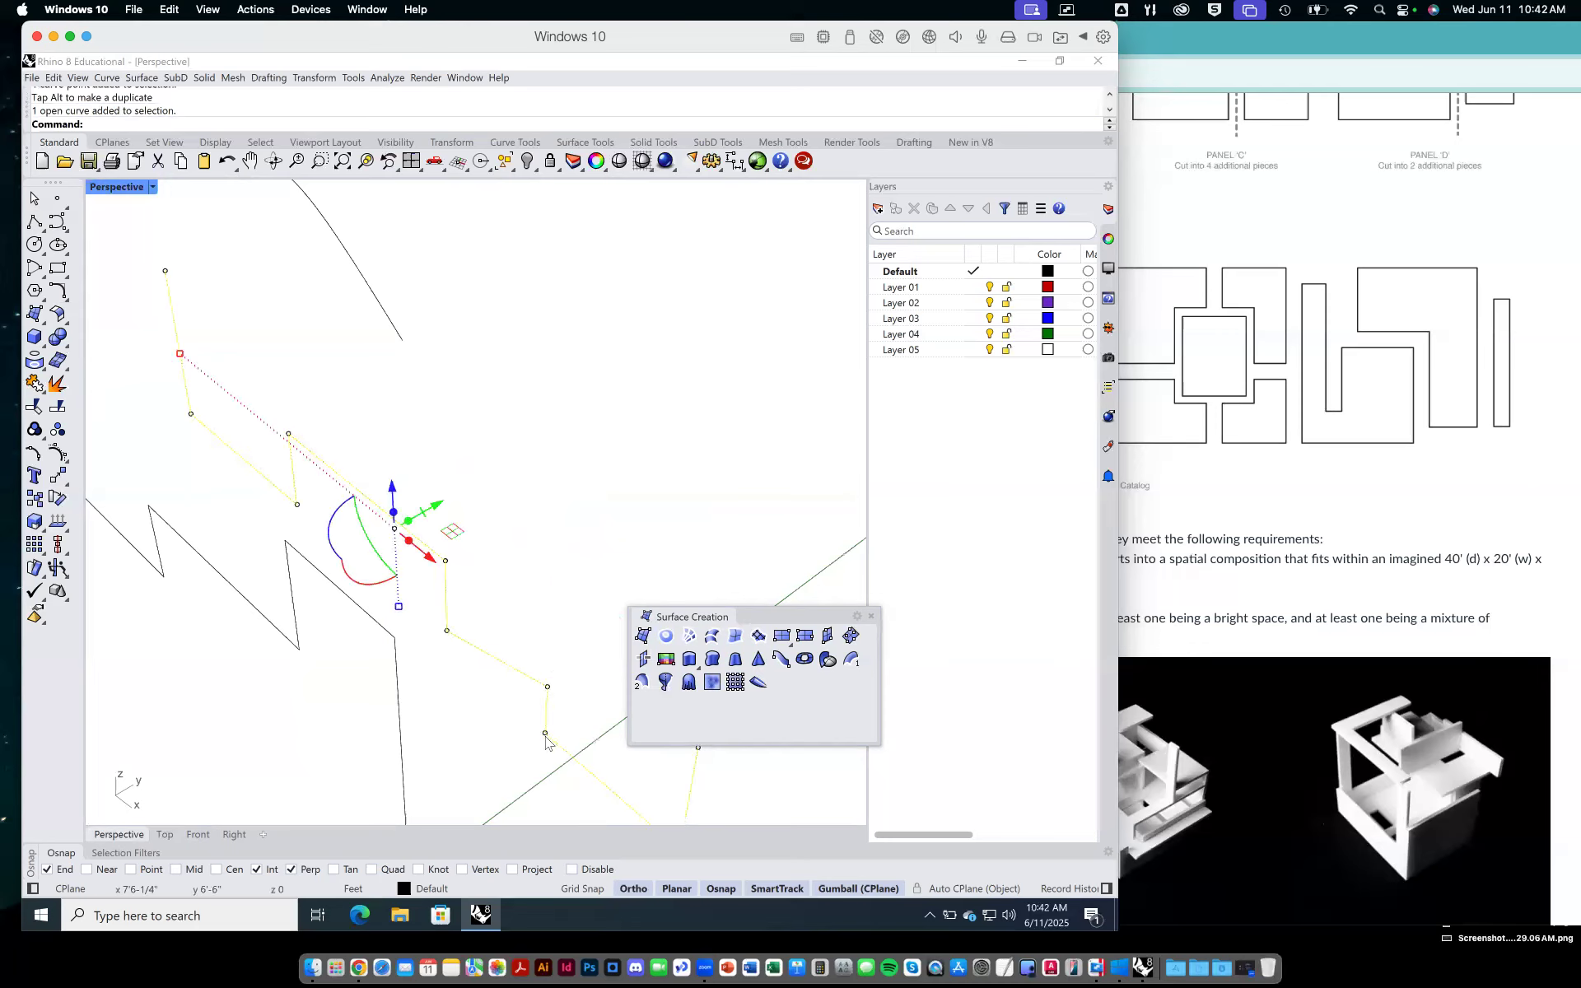
left_click_drag(543, 737, 554, 564)
right_click_drag(486, 604, 368, 495, "shift")
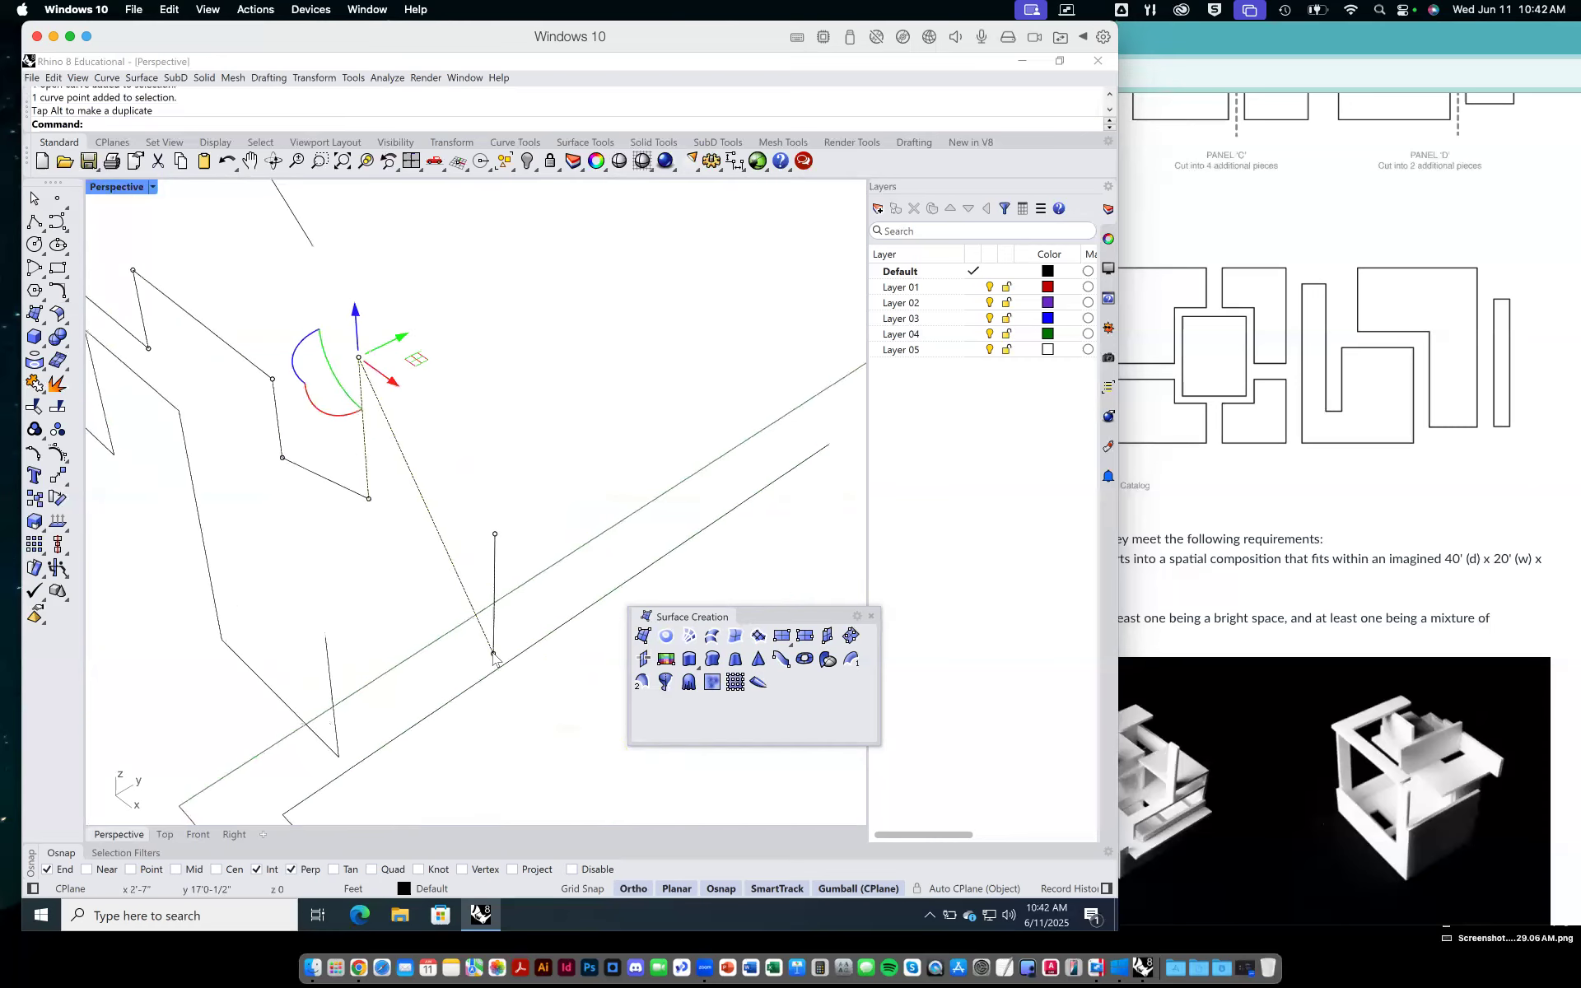
left_click(494, 655)
left_click(544, 690)
left_click_drag(494, 611, 488, 403)
left_click(574, 363)
right_click_drag(527, 406, 642, 459)
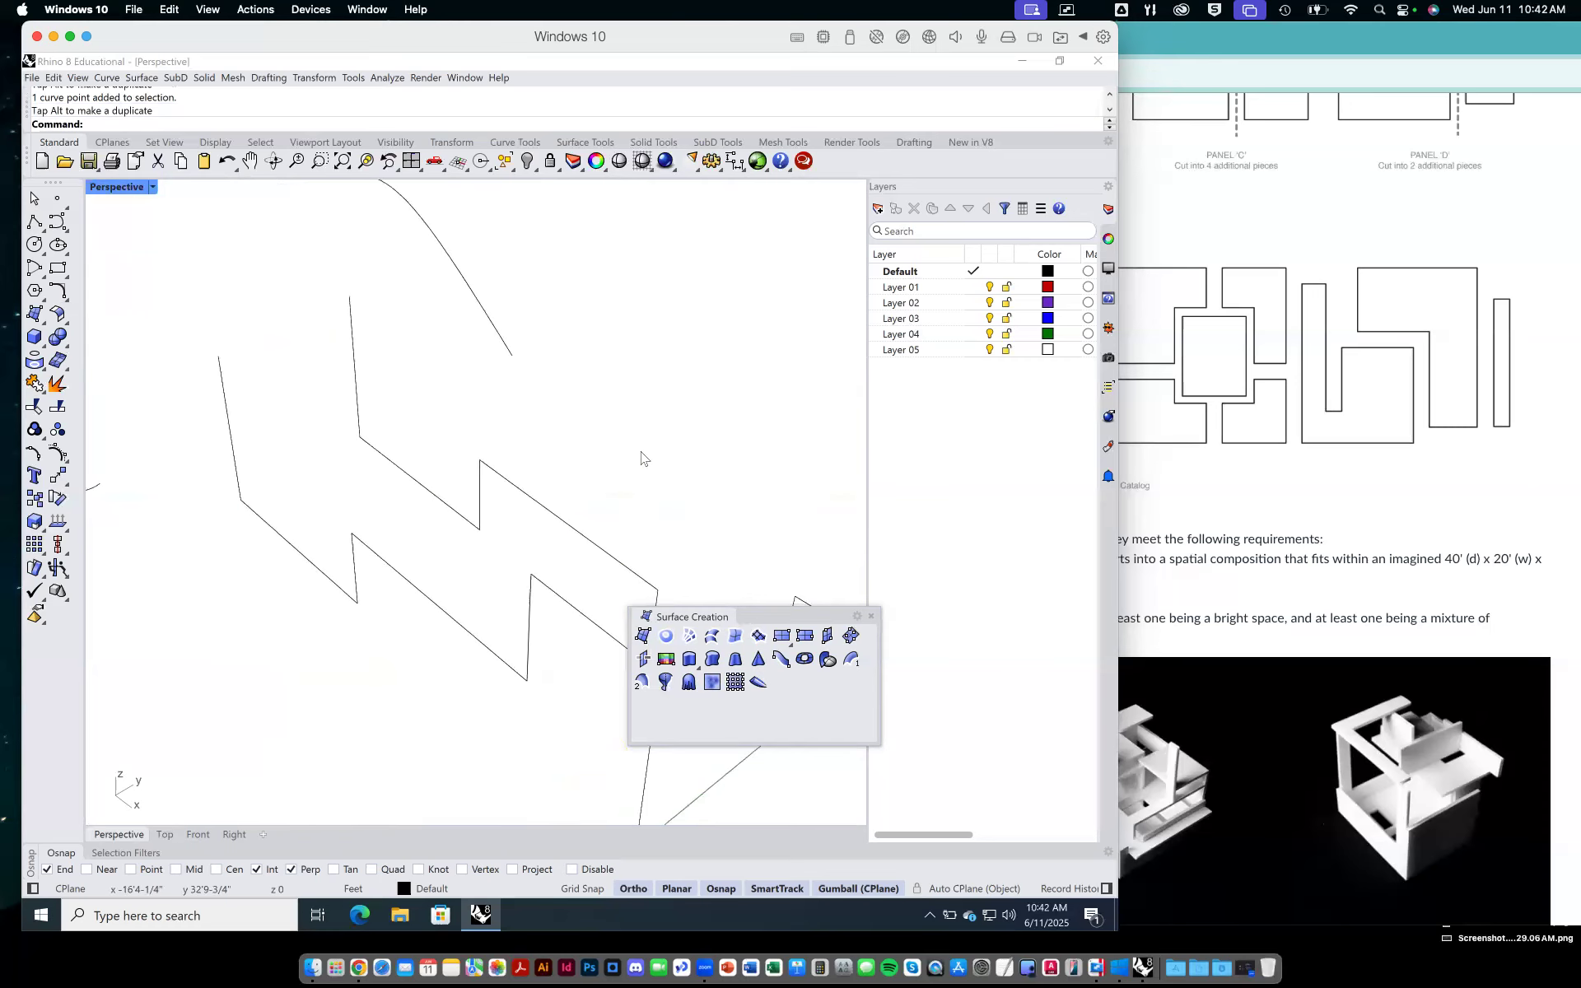
Raise the copied polyline's first horizontal segment above the next one and lower its adjacent free end point below it.
left_click(463, 518)
left_click(479, 531)
left_click(359, 438, "shift")
left_click_drag(416, 441, 419, 321)
left_click(349, 296)
left_click_drag(345, 250, 350, 331)
left_click(664, 424)
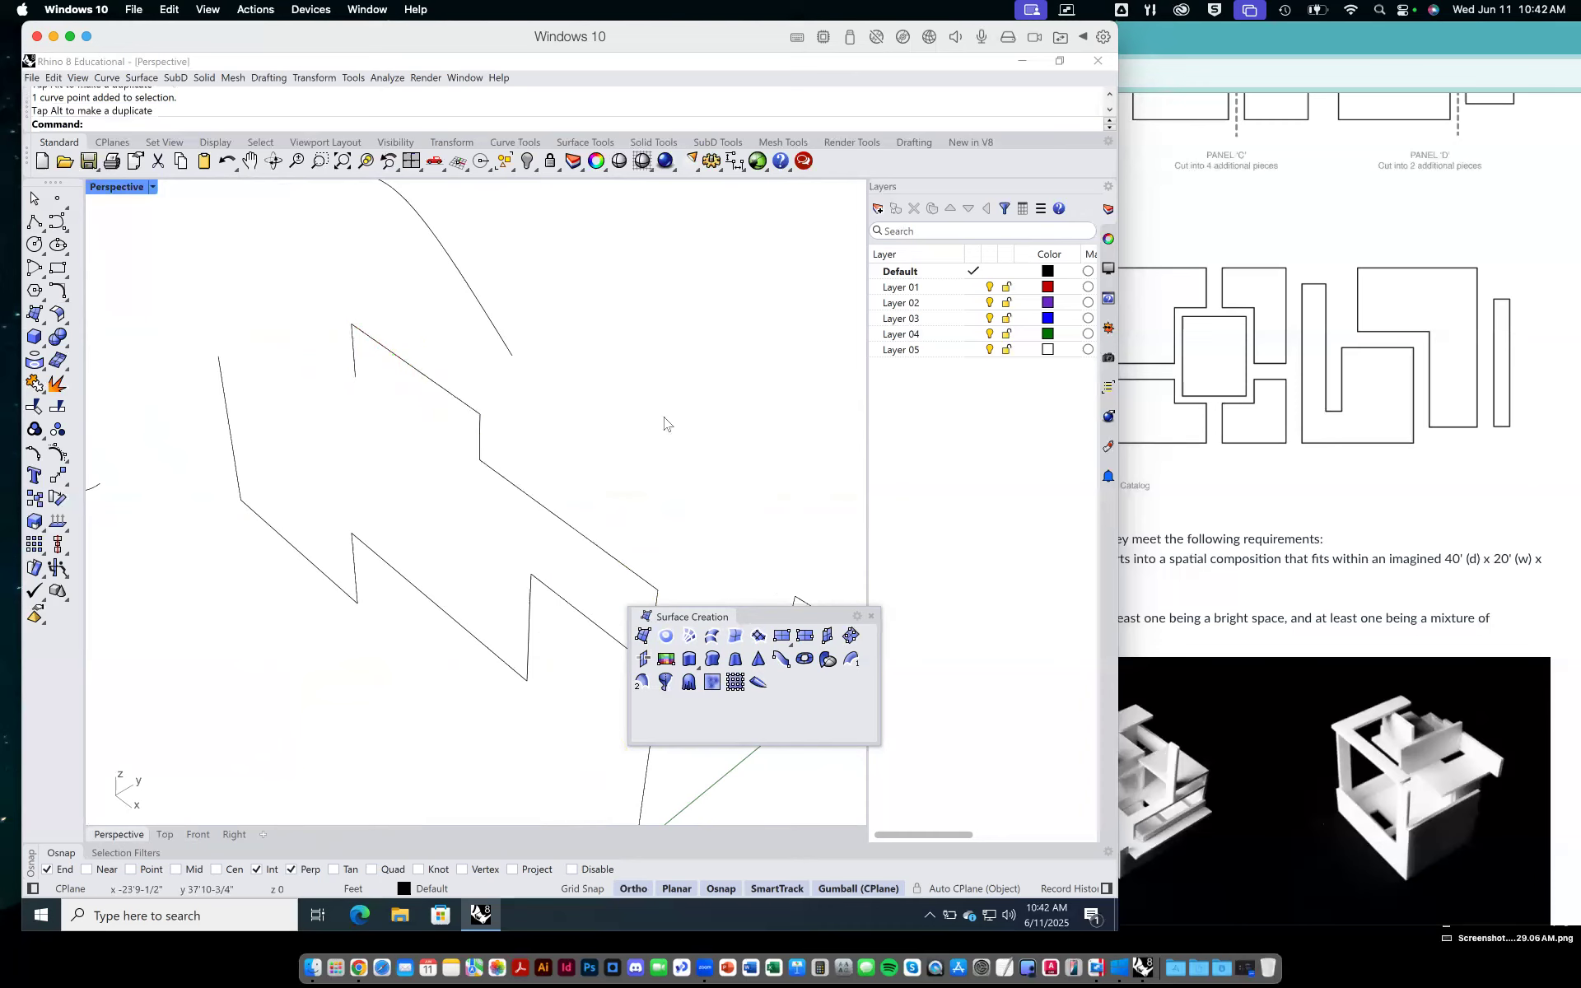
Try a Normal-style loft between the two wavy curves.
scroll(660, 435, "up", 6)
scroll(659, 436, "down", 12)
right_click_drag(641, 447, 730, 595)
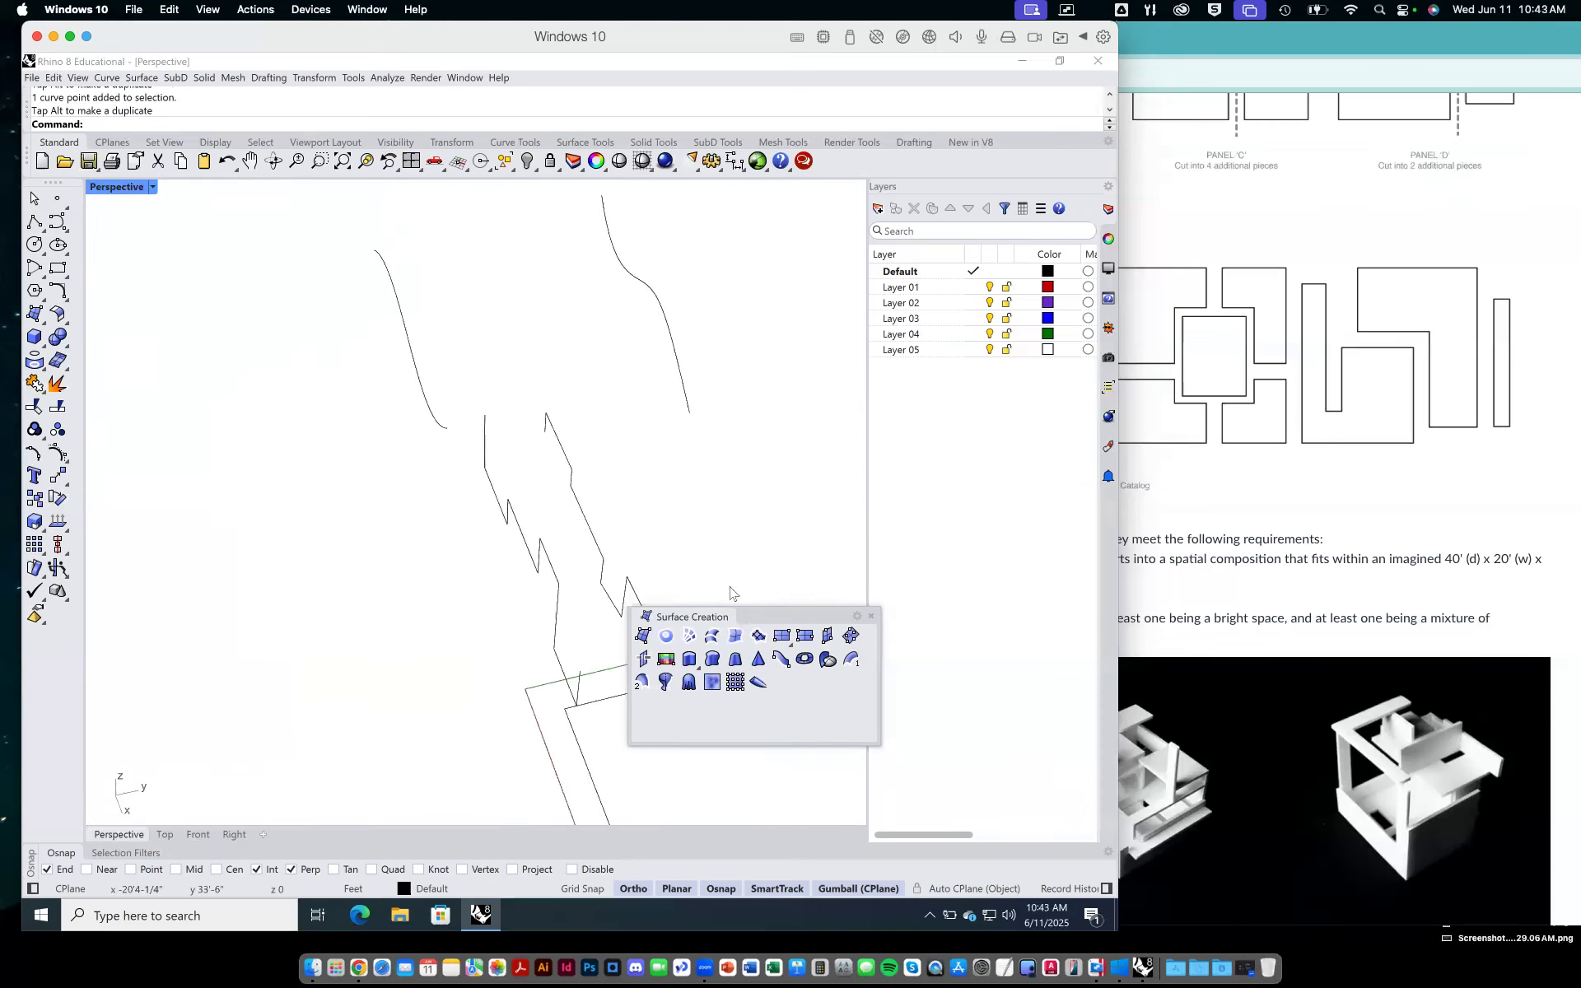
right_click_drag(762, 385, 834, 387)
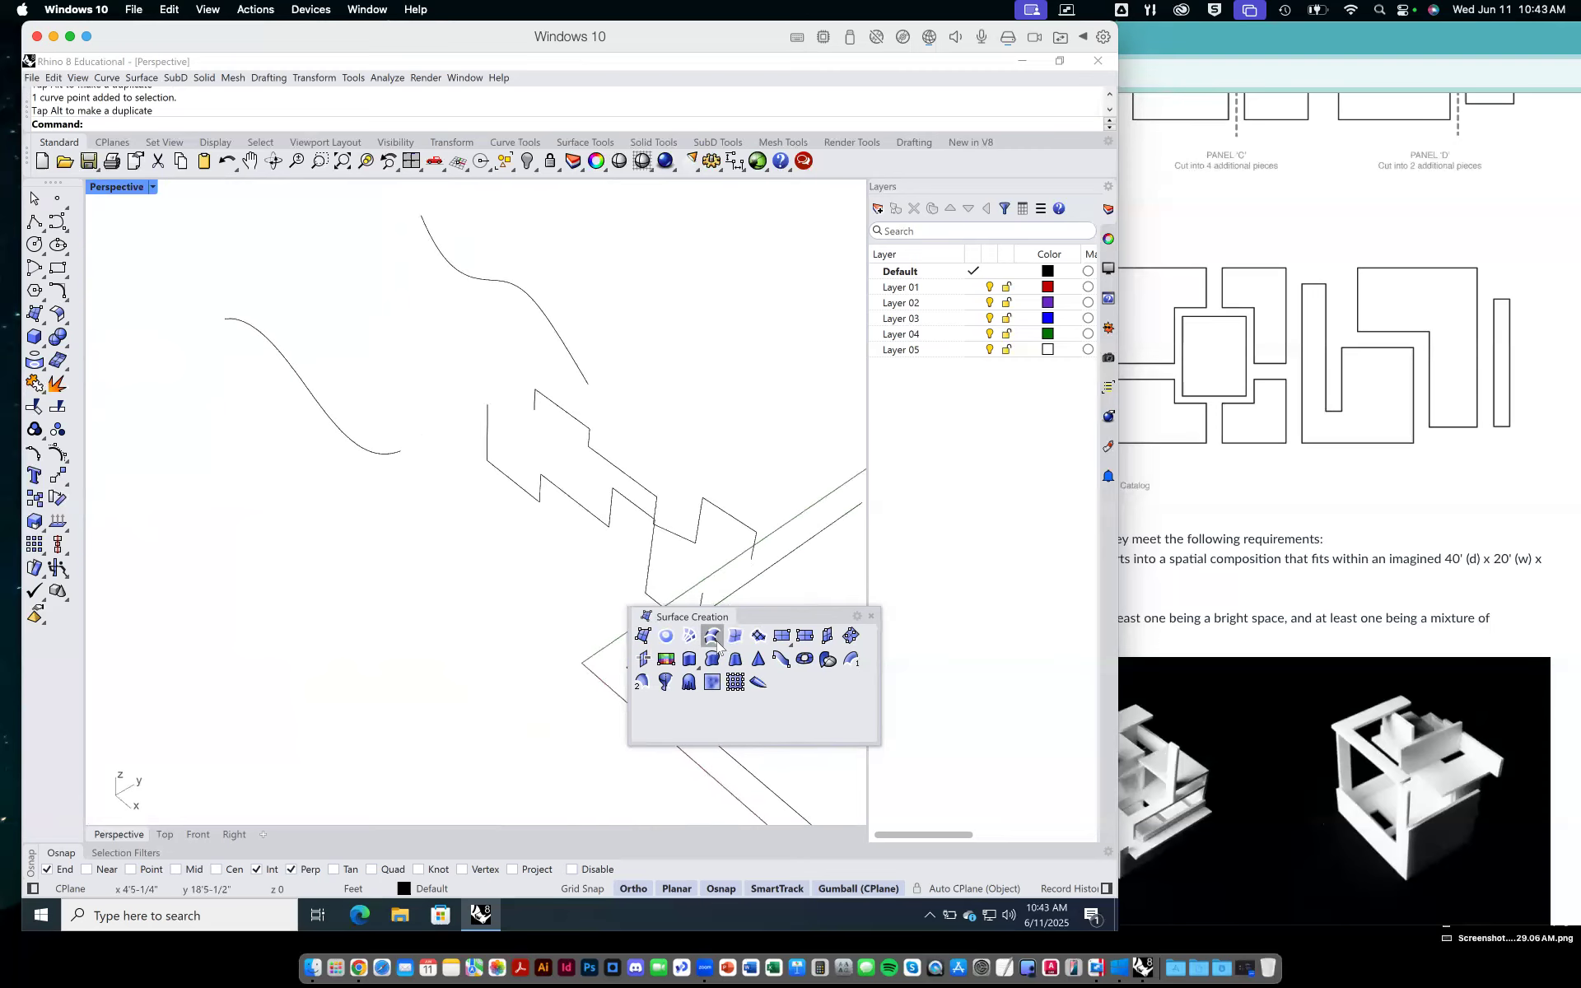
left_click(713, 636)
left_click(239, 327)
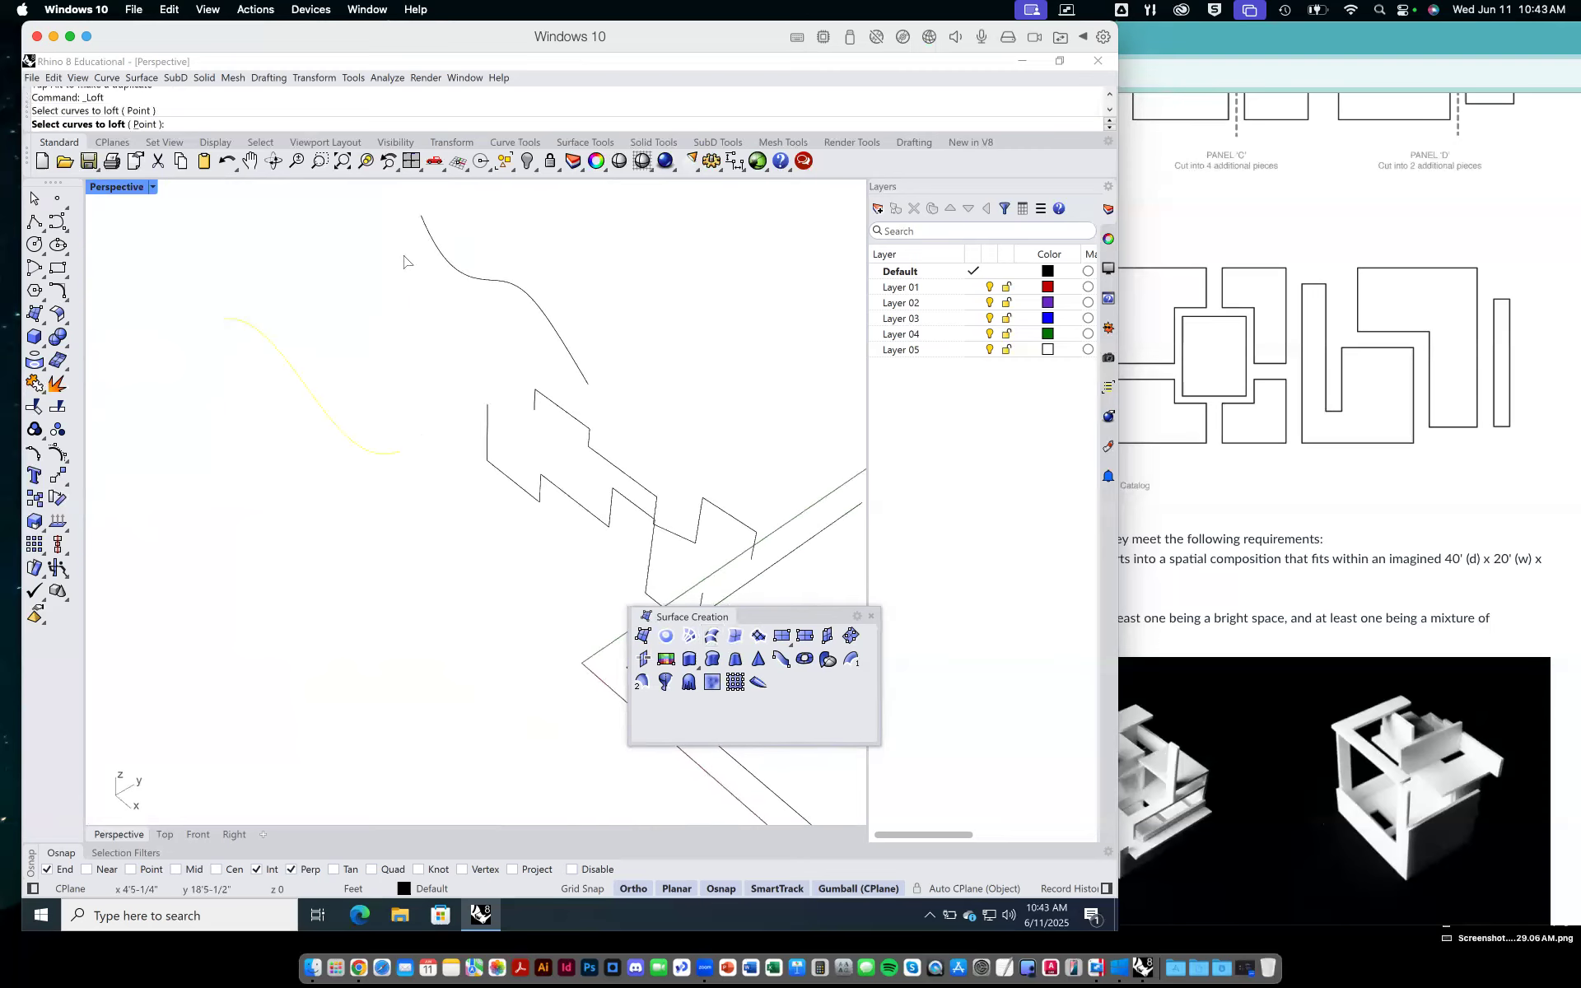
left_click(424, 230)
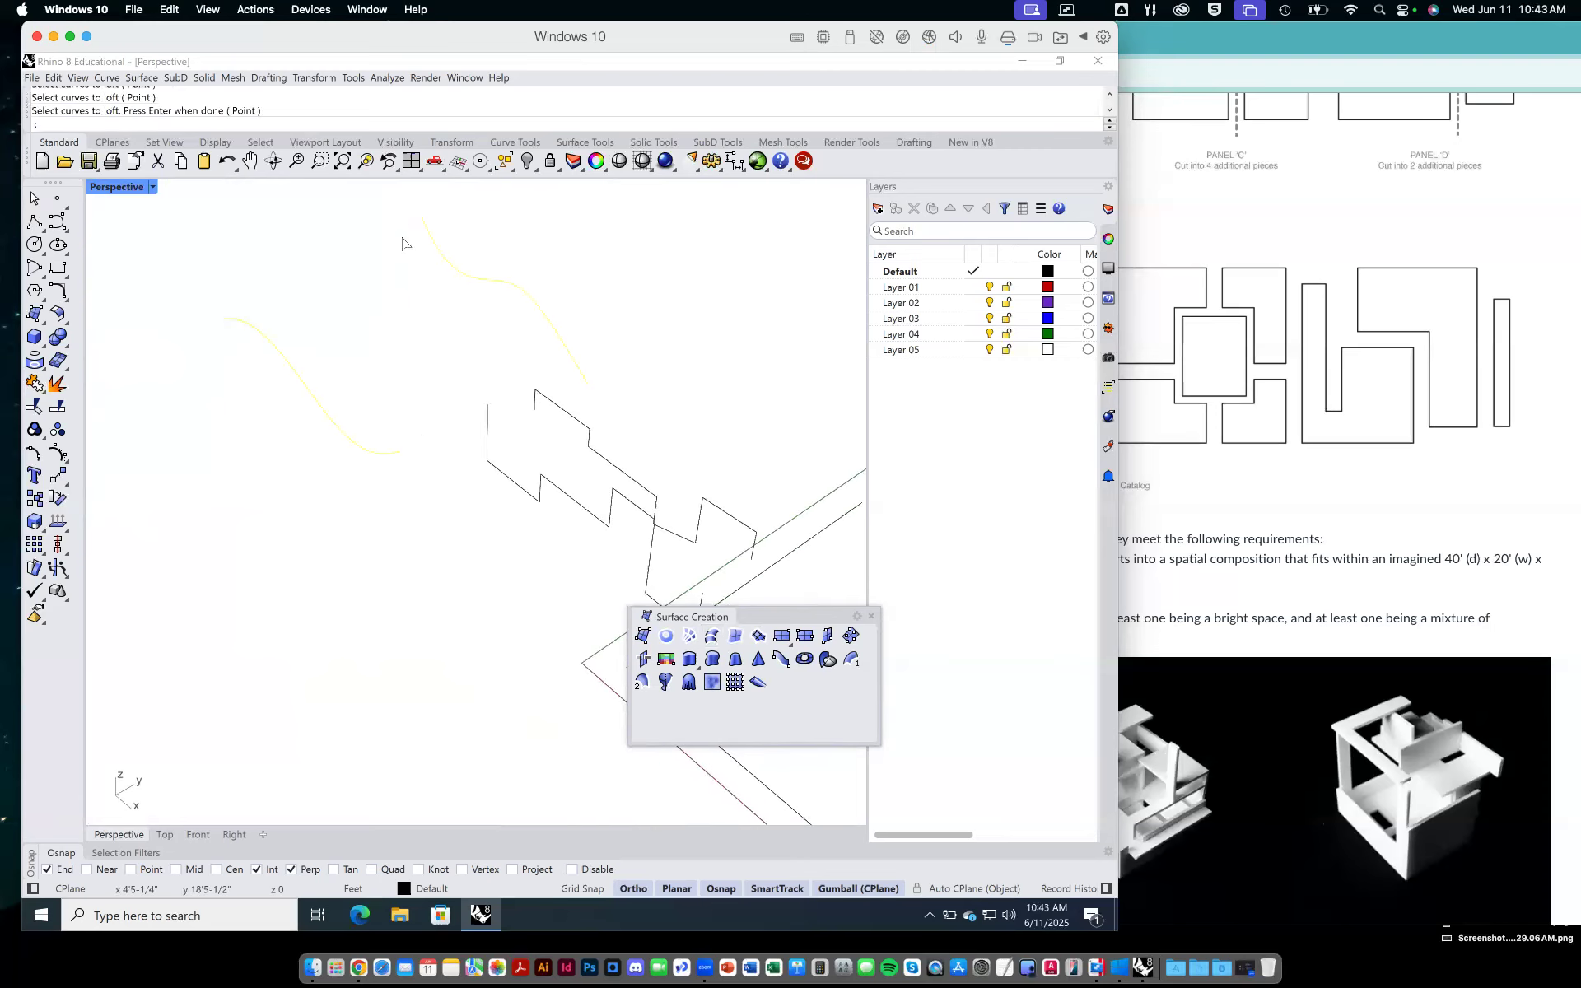
key("Return")
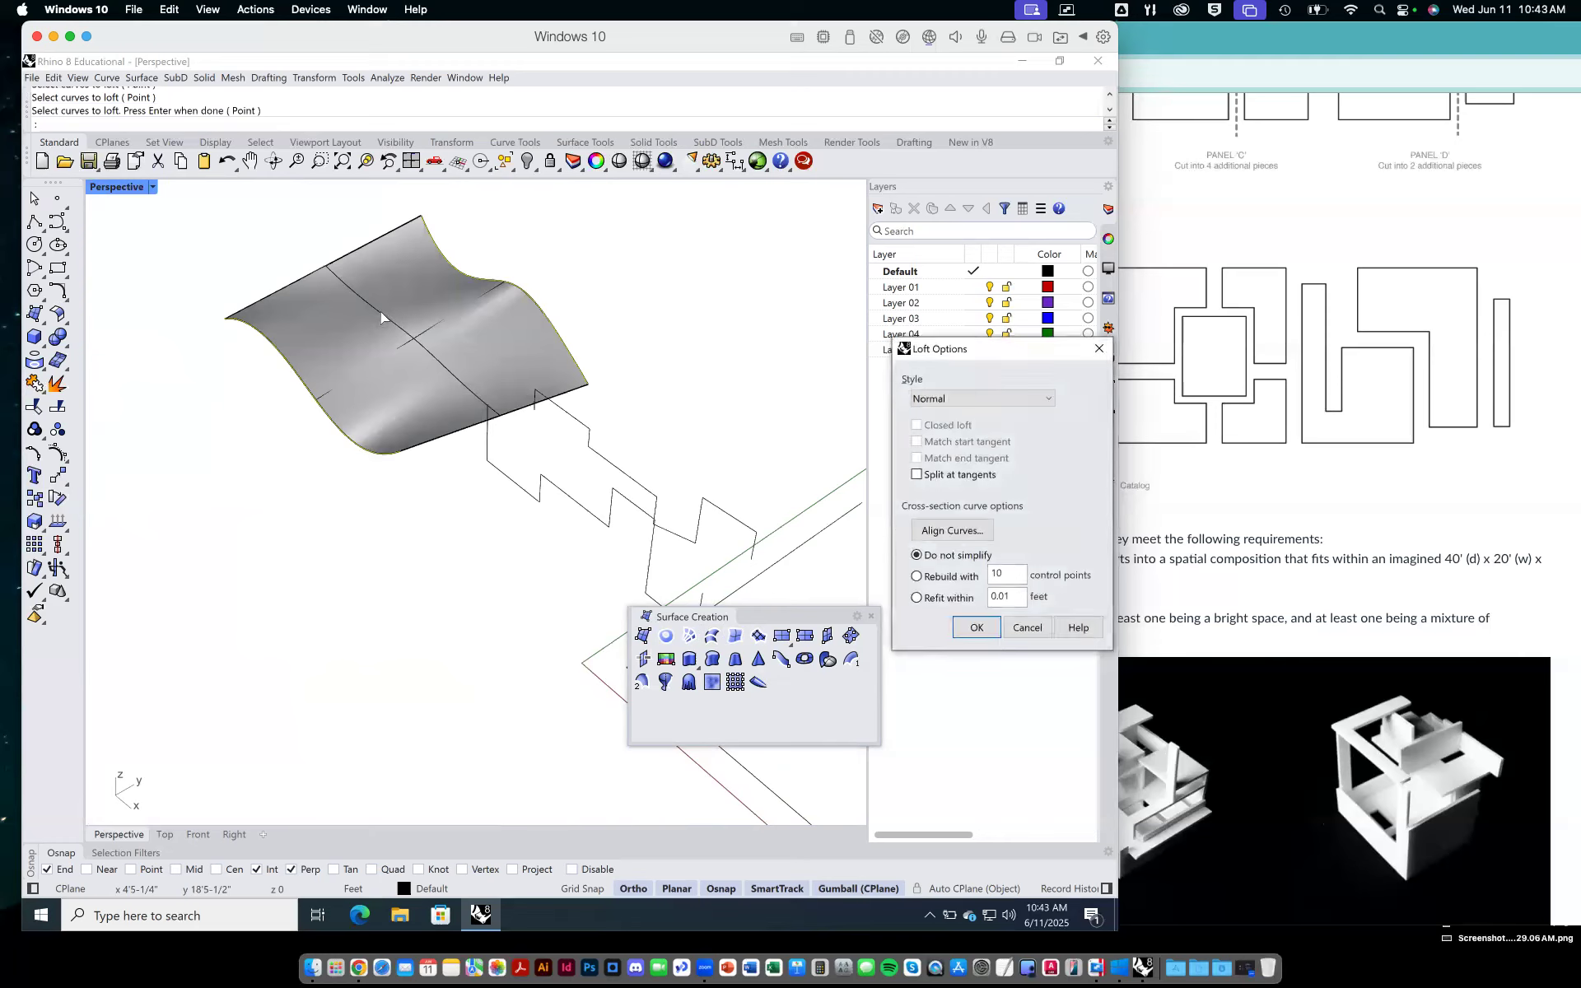
left_click(1027, 629)
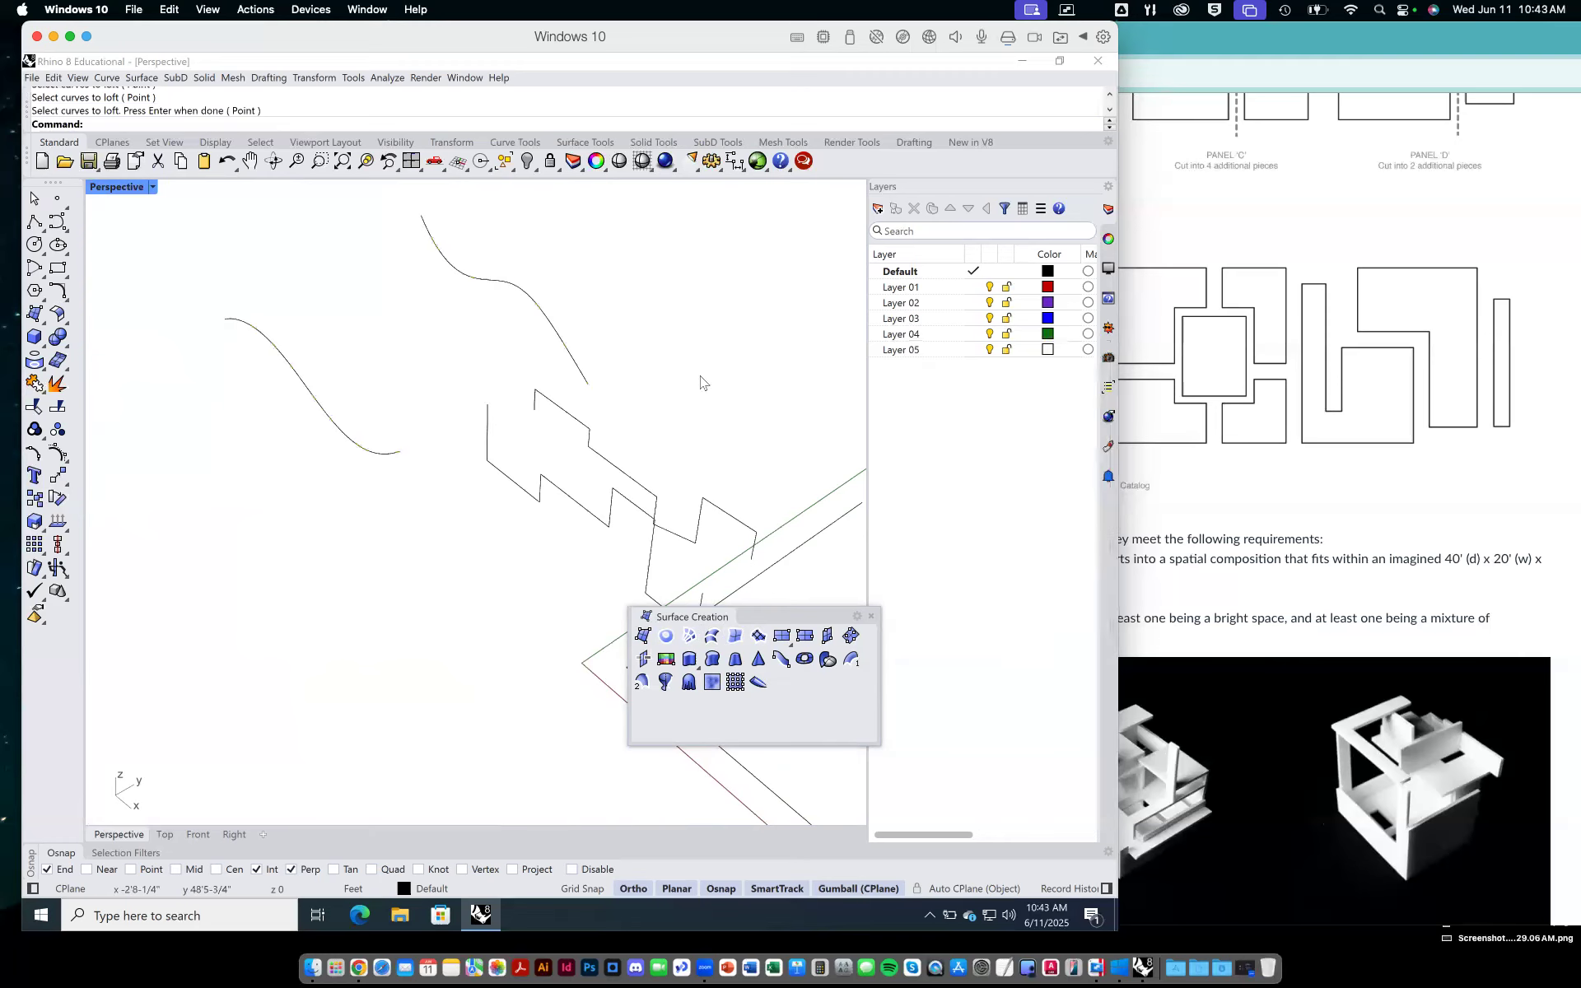
Move the farther wavy curve closer to the other wavy curve along the Y axis.
left_click(546, 328)
left_click_drag(531, 288, 471, 320)
left_click(579, 311)
Copy the nearer wavy curve along the Y axis to the far side of the middle wavy curve.
type("copy")
key("Return")
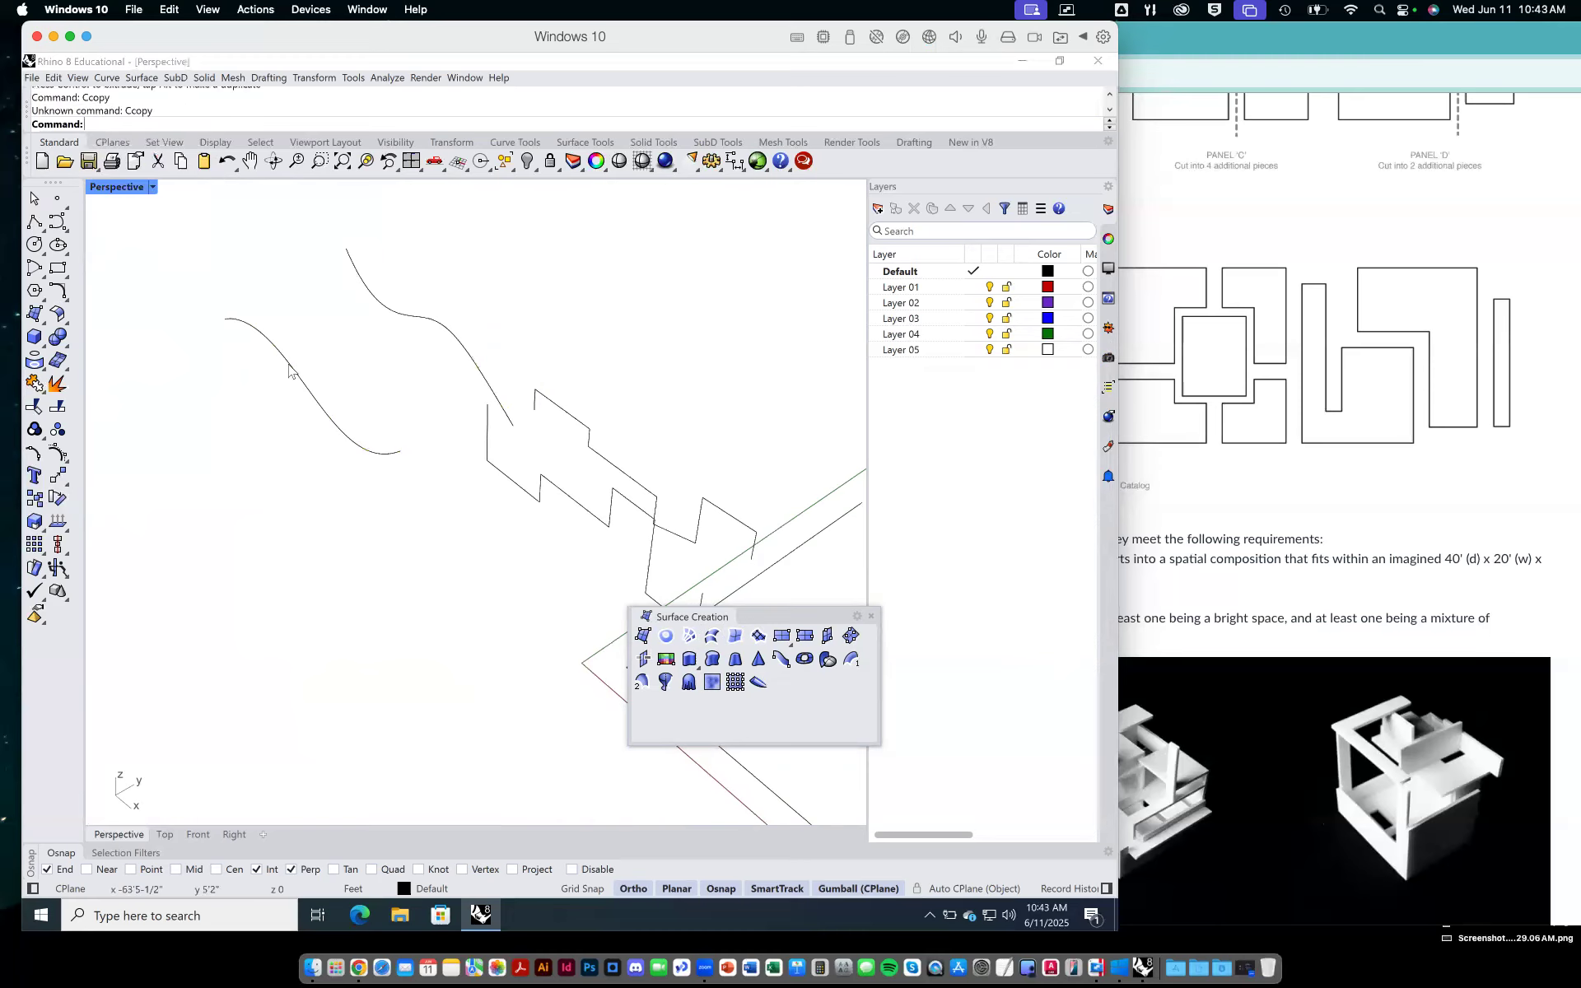
key("Return")
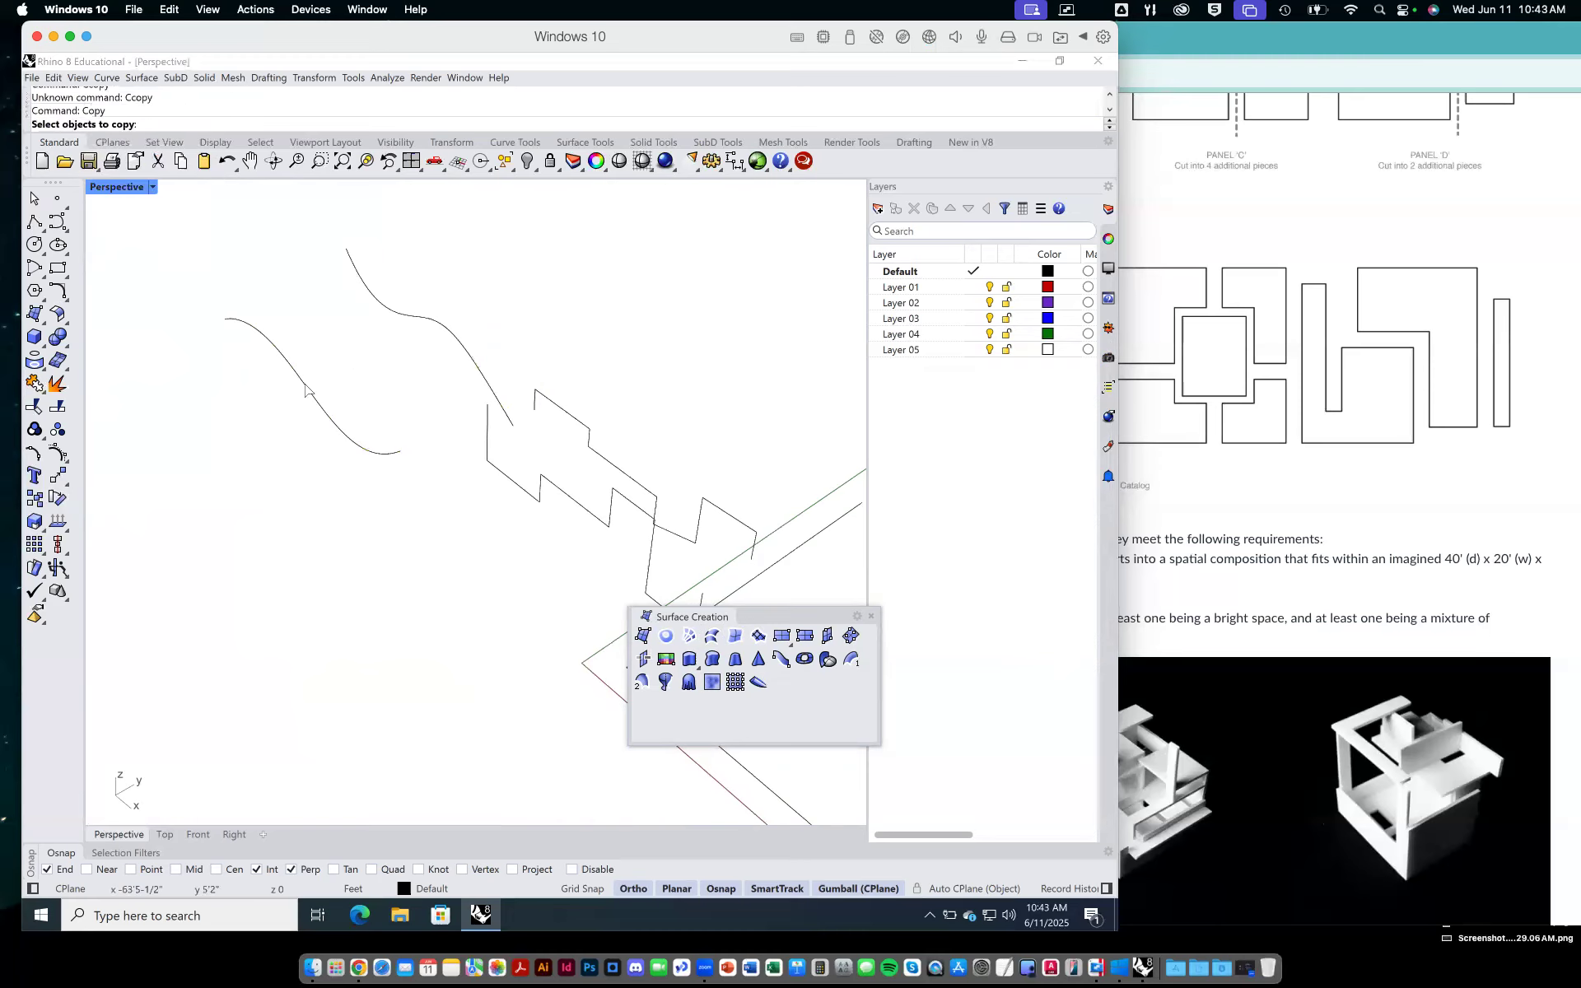
left_click(304, 387)
key("Return")
left_click(361, 372)
left_click(564, 271)
key("Return")
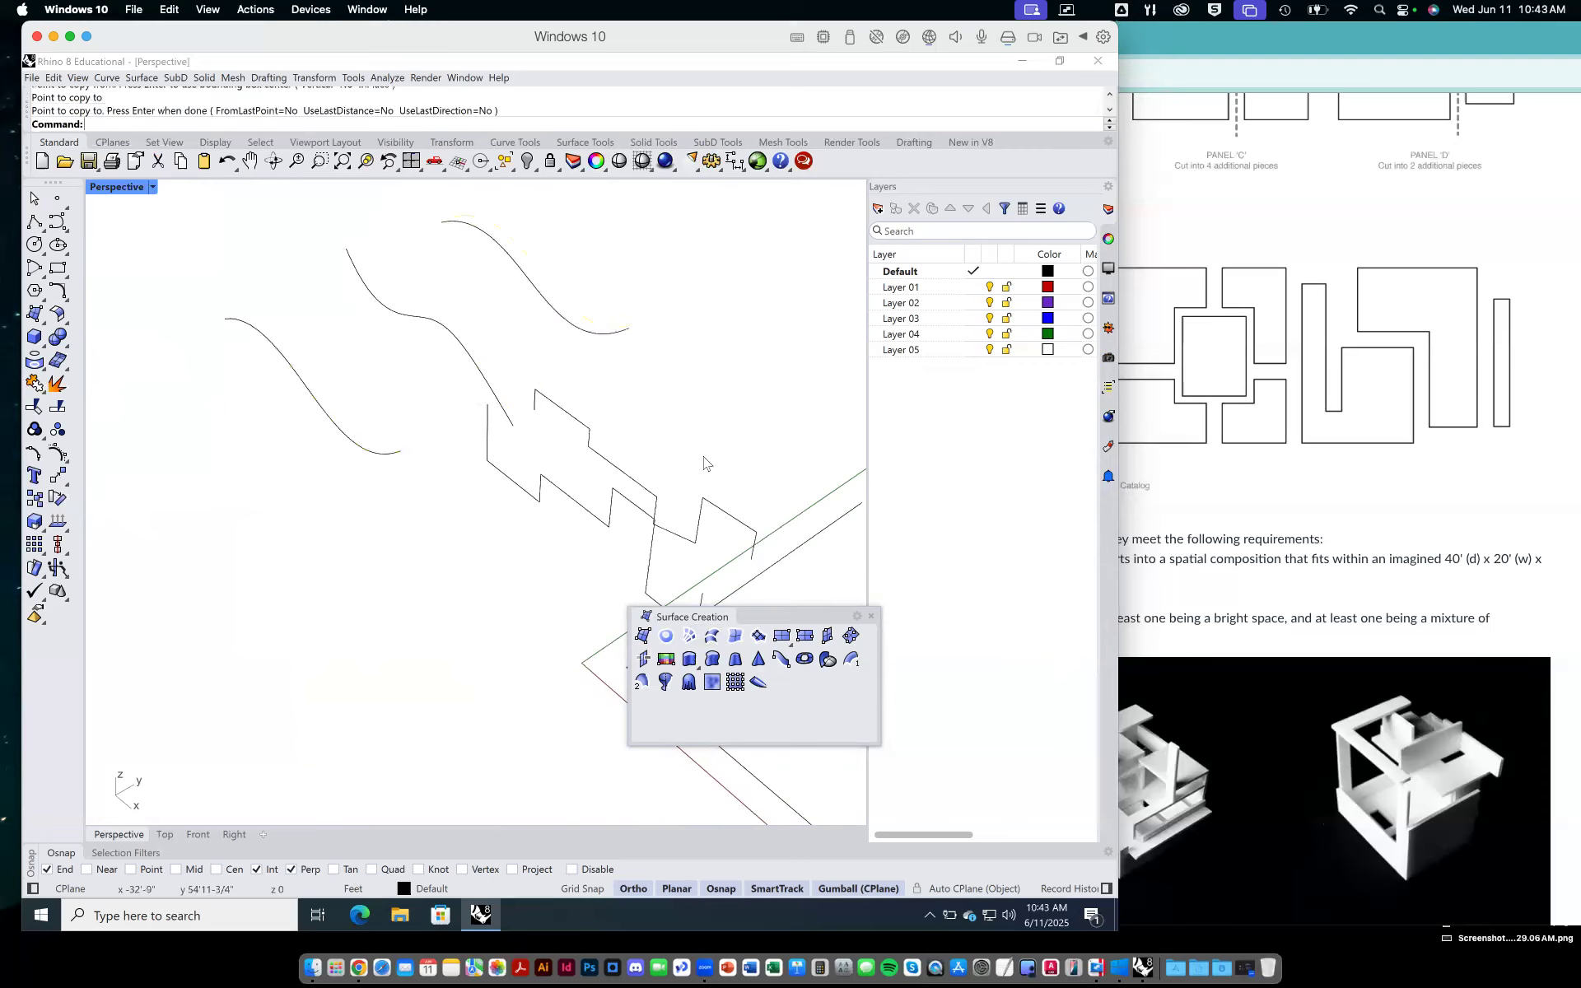
Loft a surface in order through the three wavy curves using the Normal style without simplifying.
left_click(713, 635)
left_click(451, 224)
left_click(354, 265)
left_click(255, 333)
key("Return")
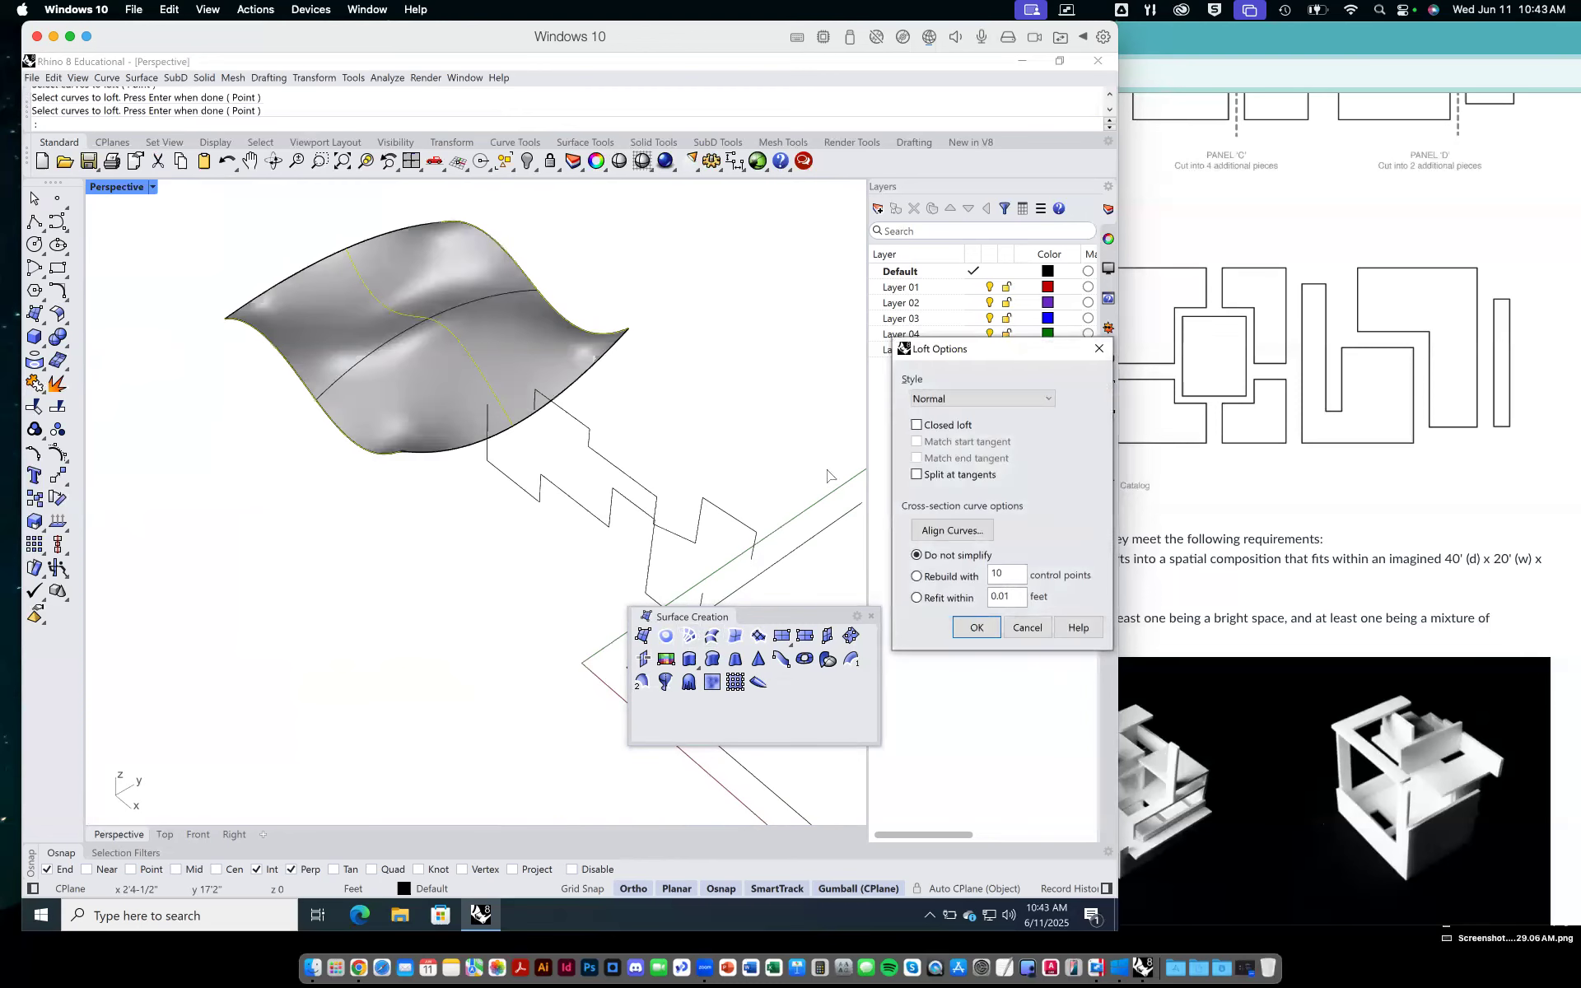
right_click_drag(358, 389, 222, 536)
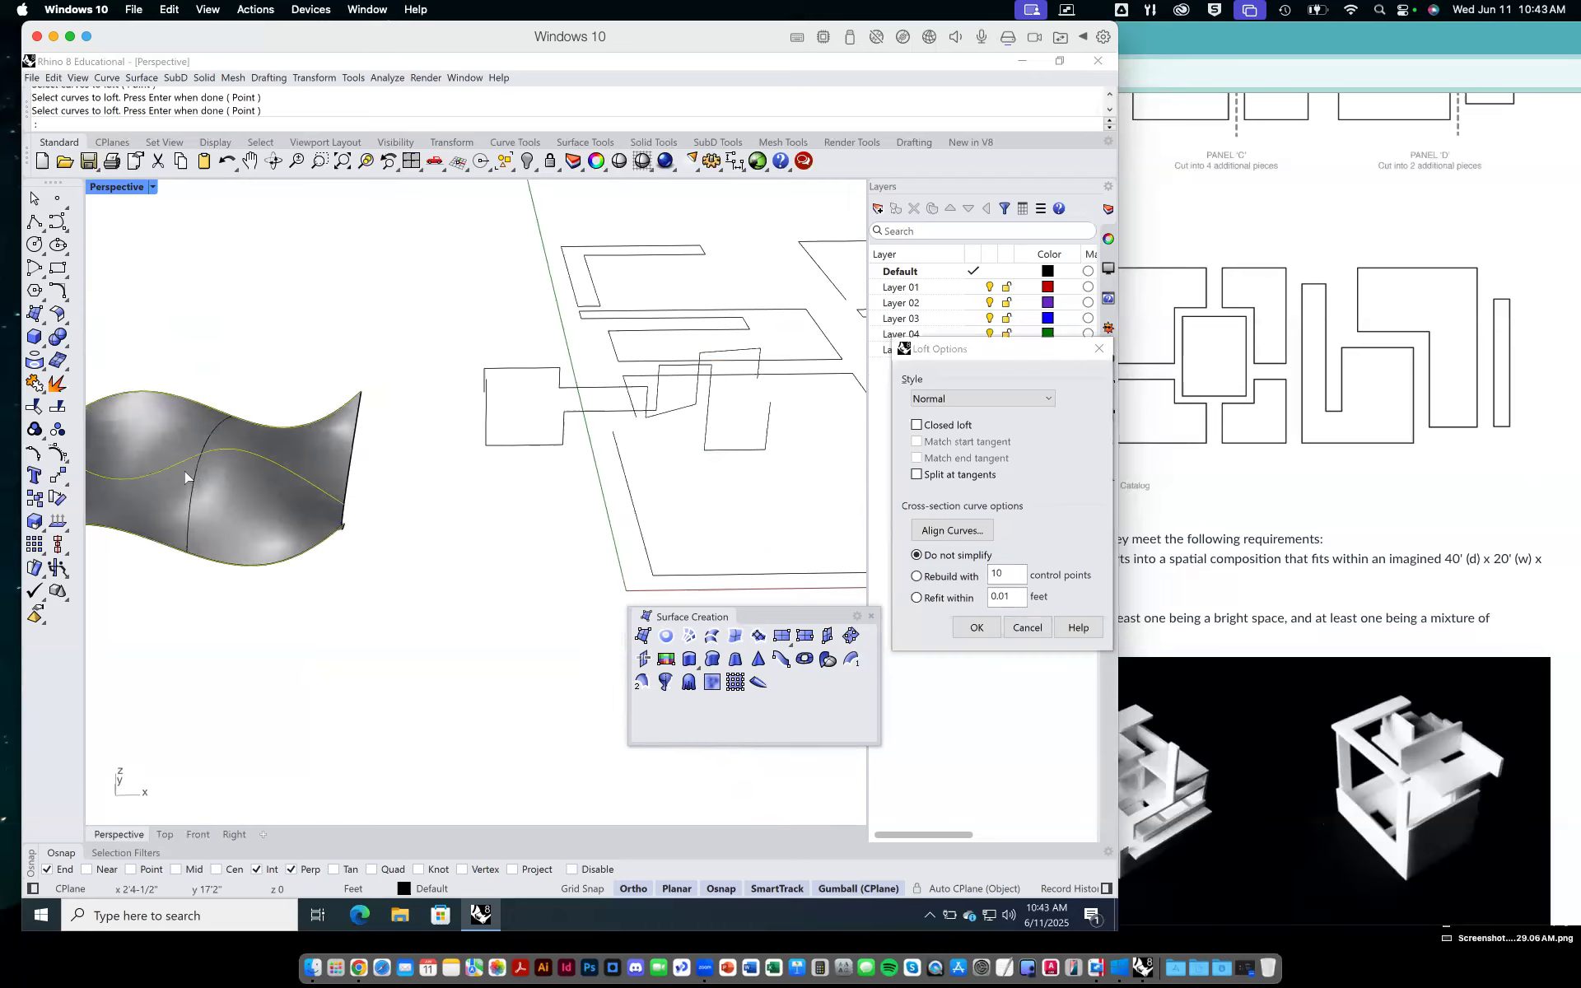
left_click(978, 628)
Loft a surface between the two stepped polylines using the Normal style.
right_click_drag(635, 550, 487, 512)
right_click(494, 432)
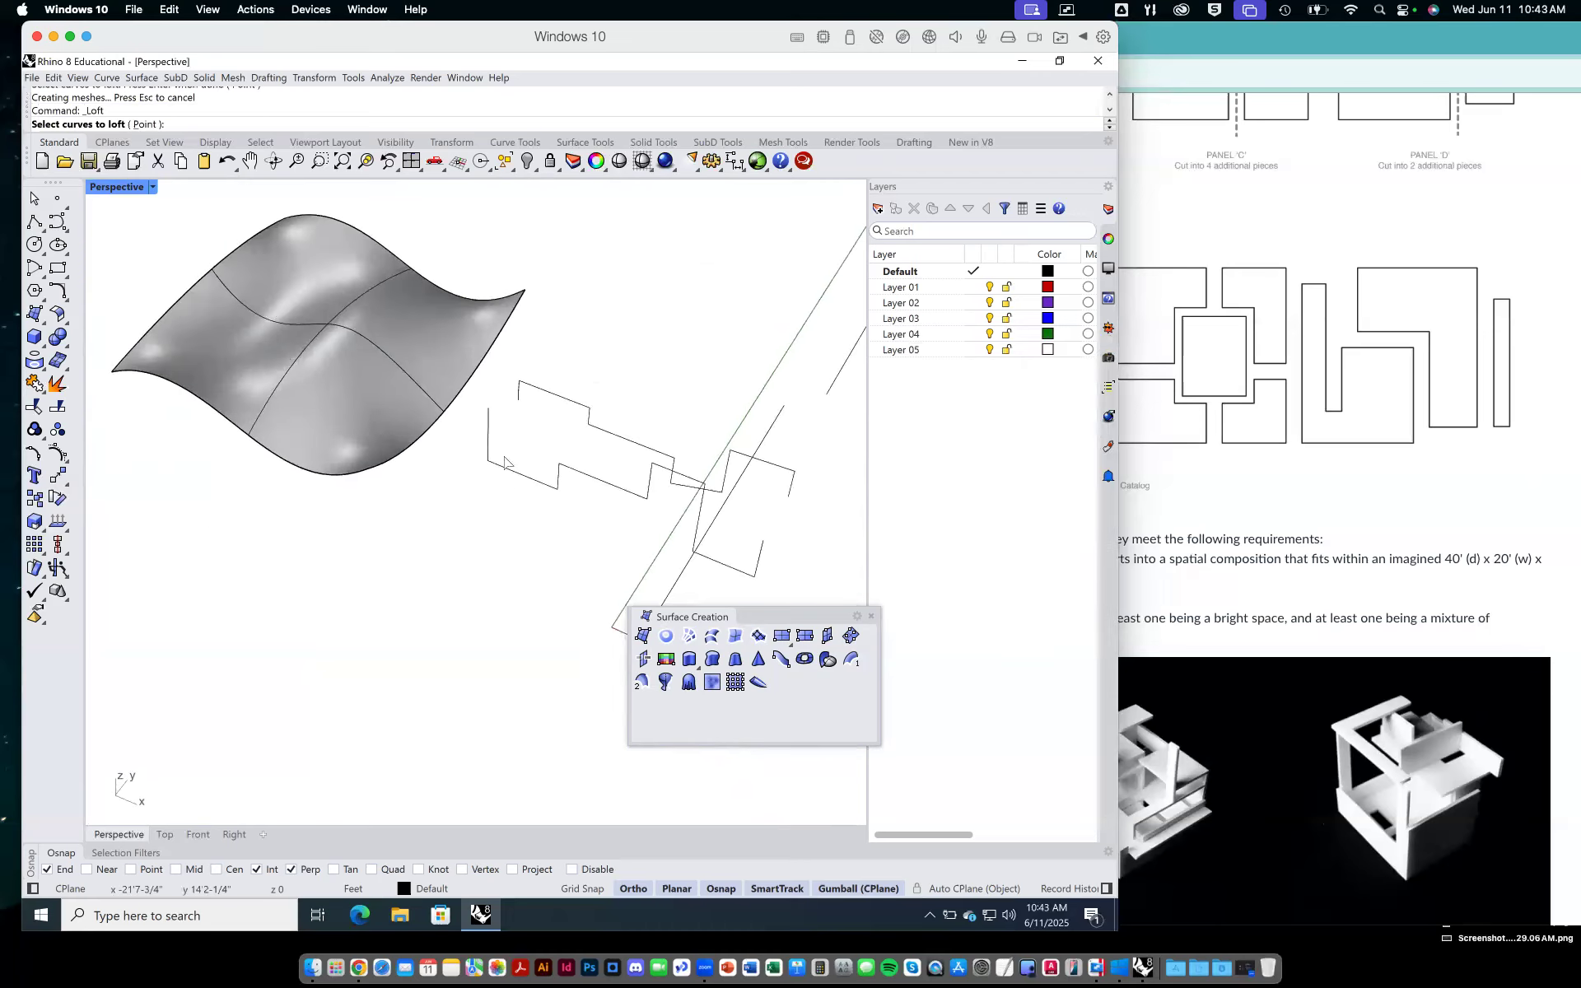
left_click(490, 420)
left_click(518, 398)
right_click(601, 413)
right_click_drag(635, 495, 834, 604)
left_click(978, 629)
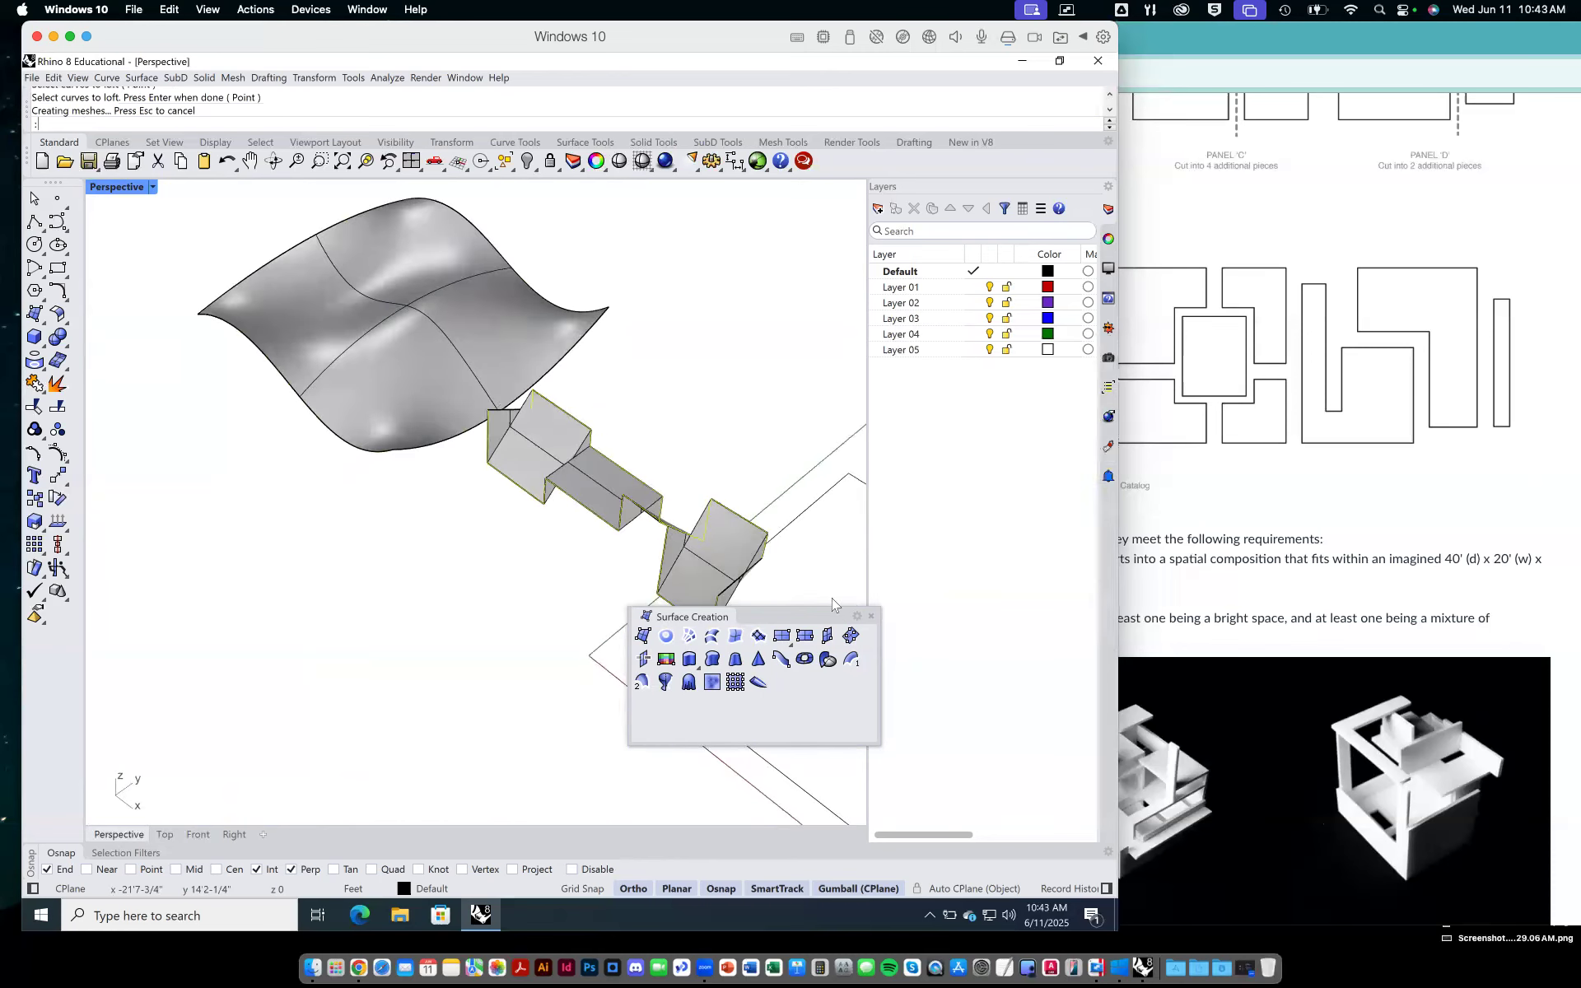
Delete the stepped and wavy loft surfaces, keeping their source curves.
left_click_drag(646, 236, 508, 491)
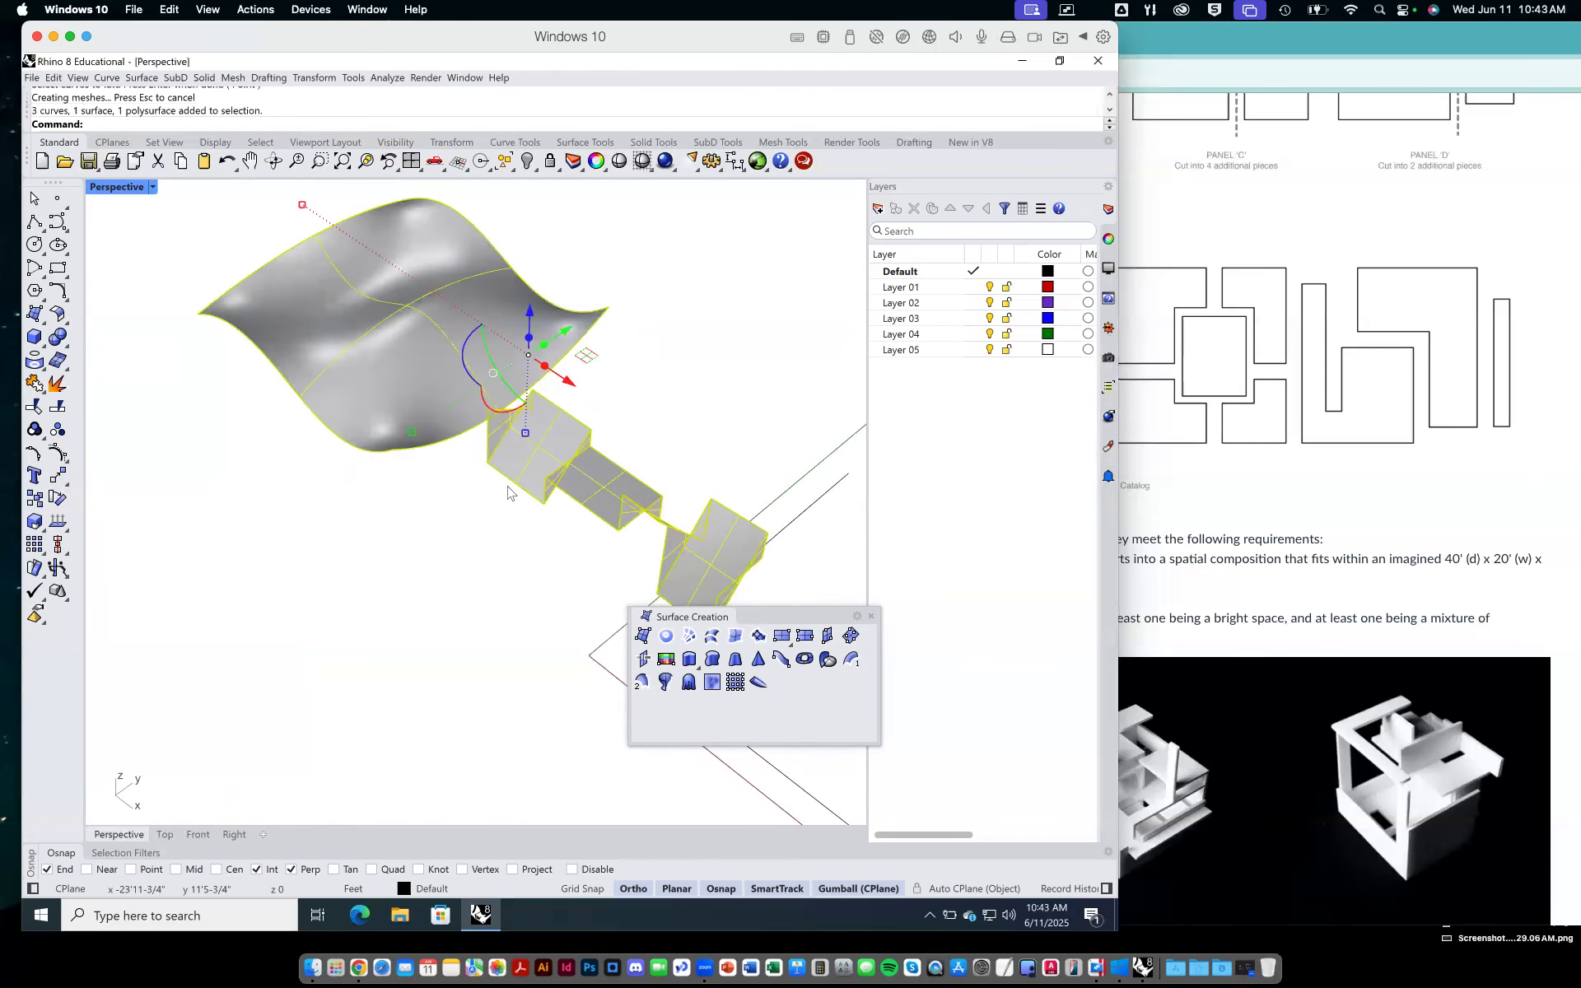
left_click(593, 469)
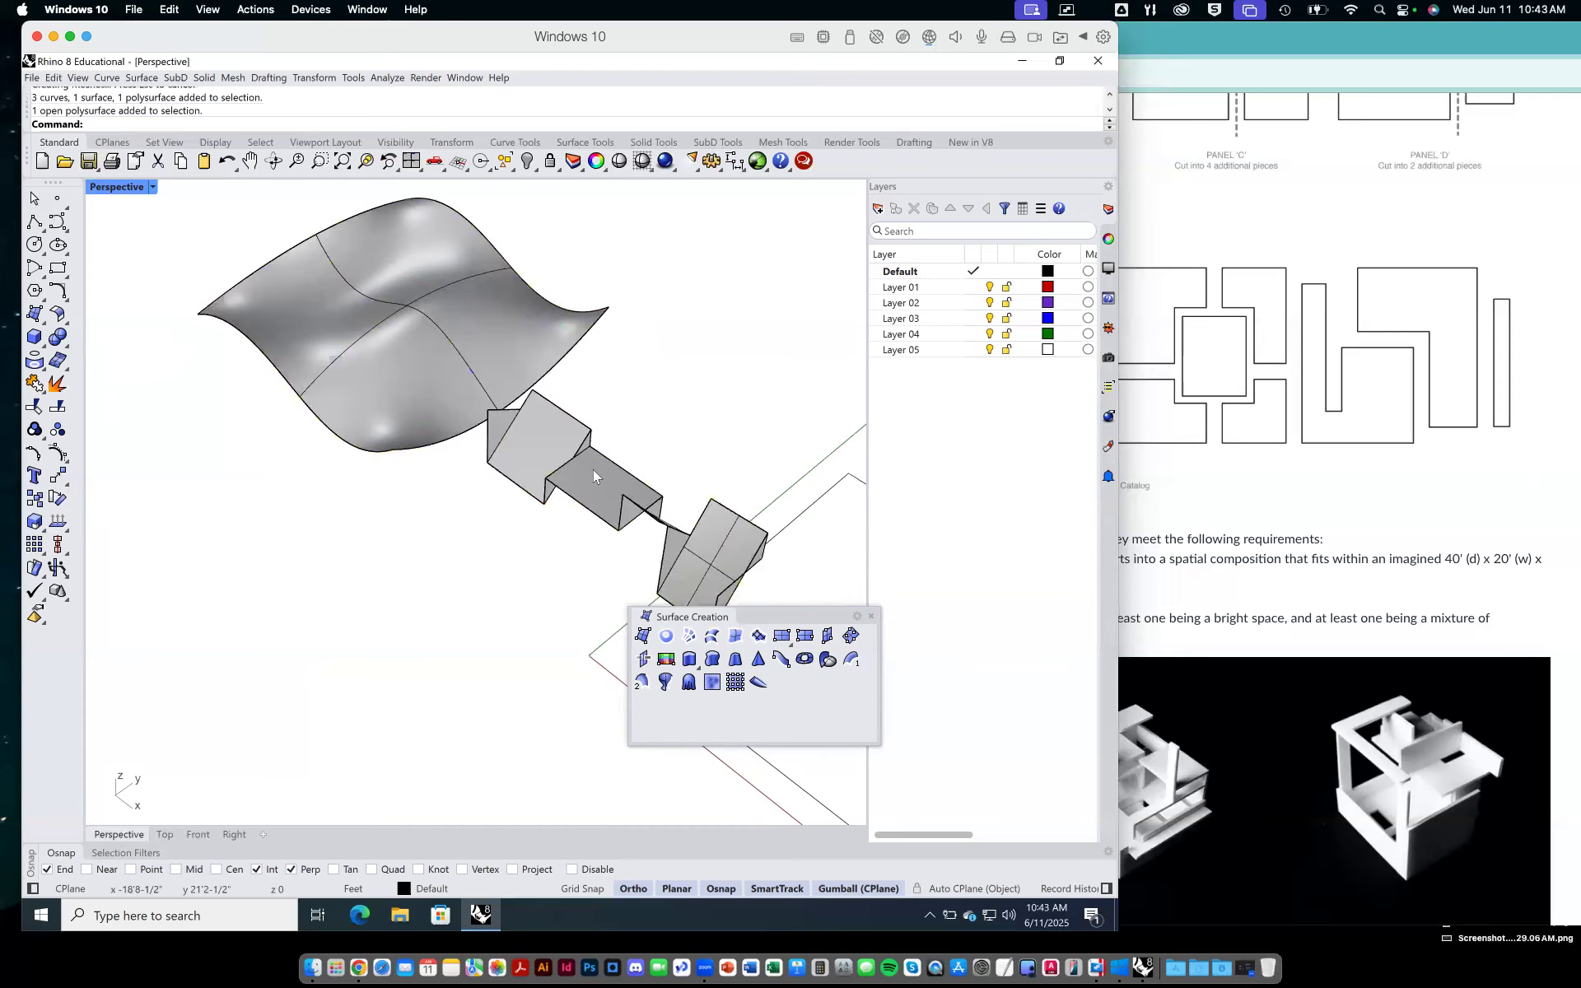
key("Delete")
left_click(436, 342)
key("Delete")
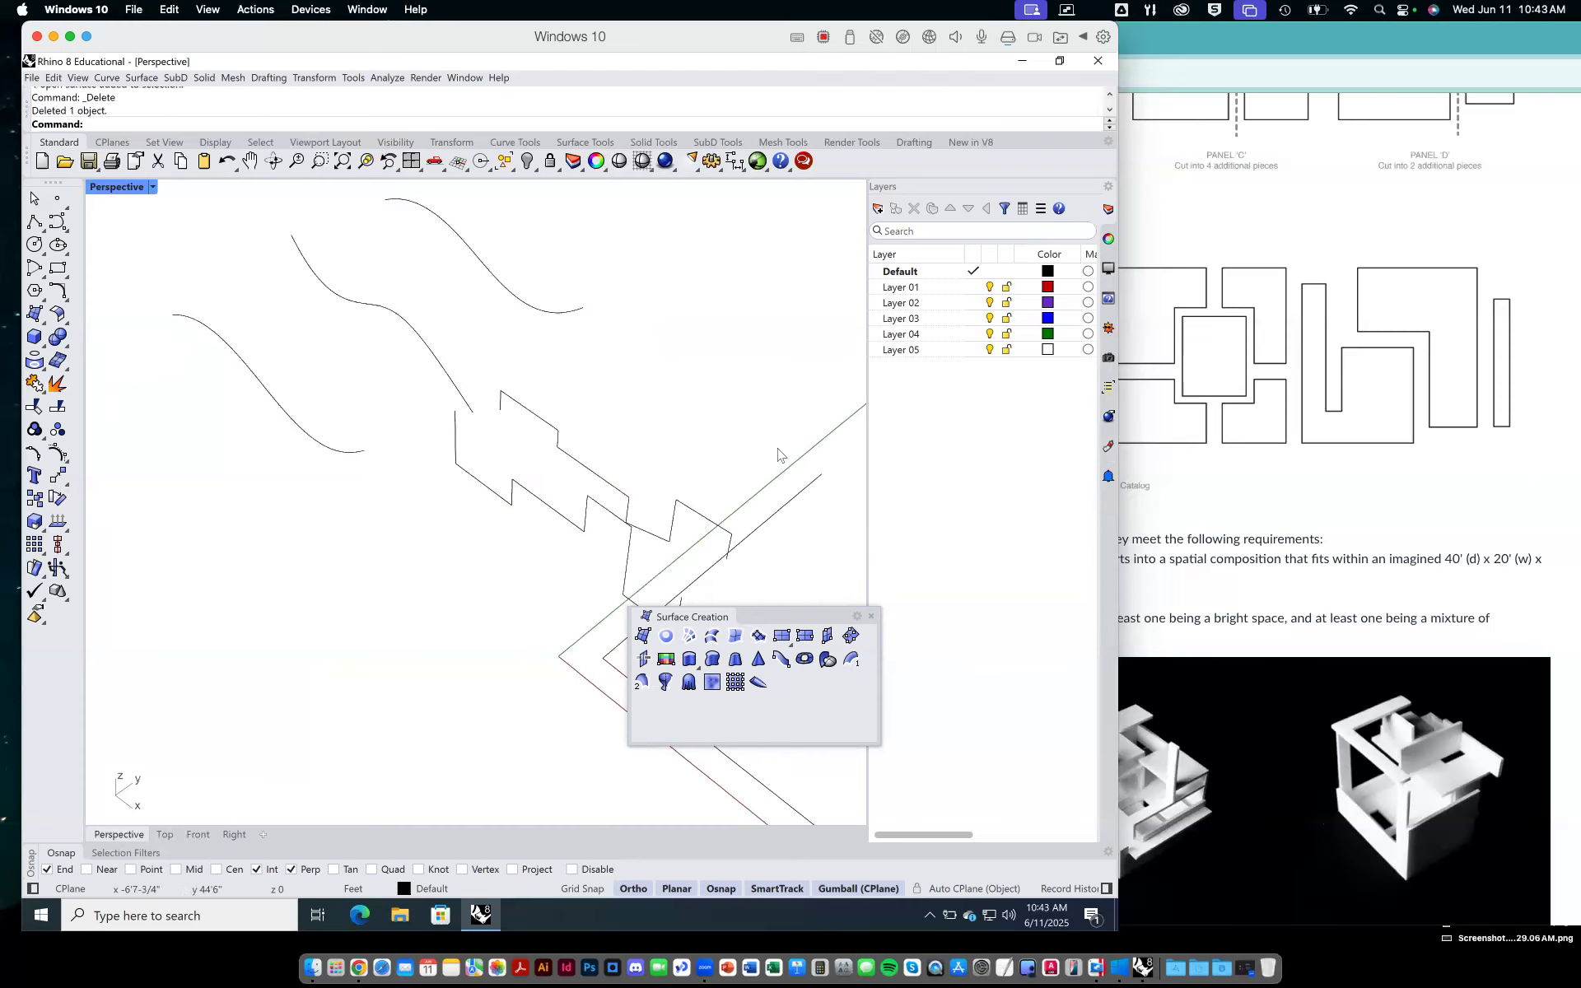
Extrude the nearest wavy curve sideways along the Y axis by about 65'-4" as an open surface.
left_click(689, 659)
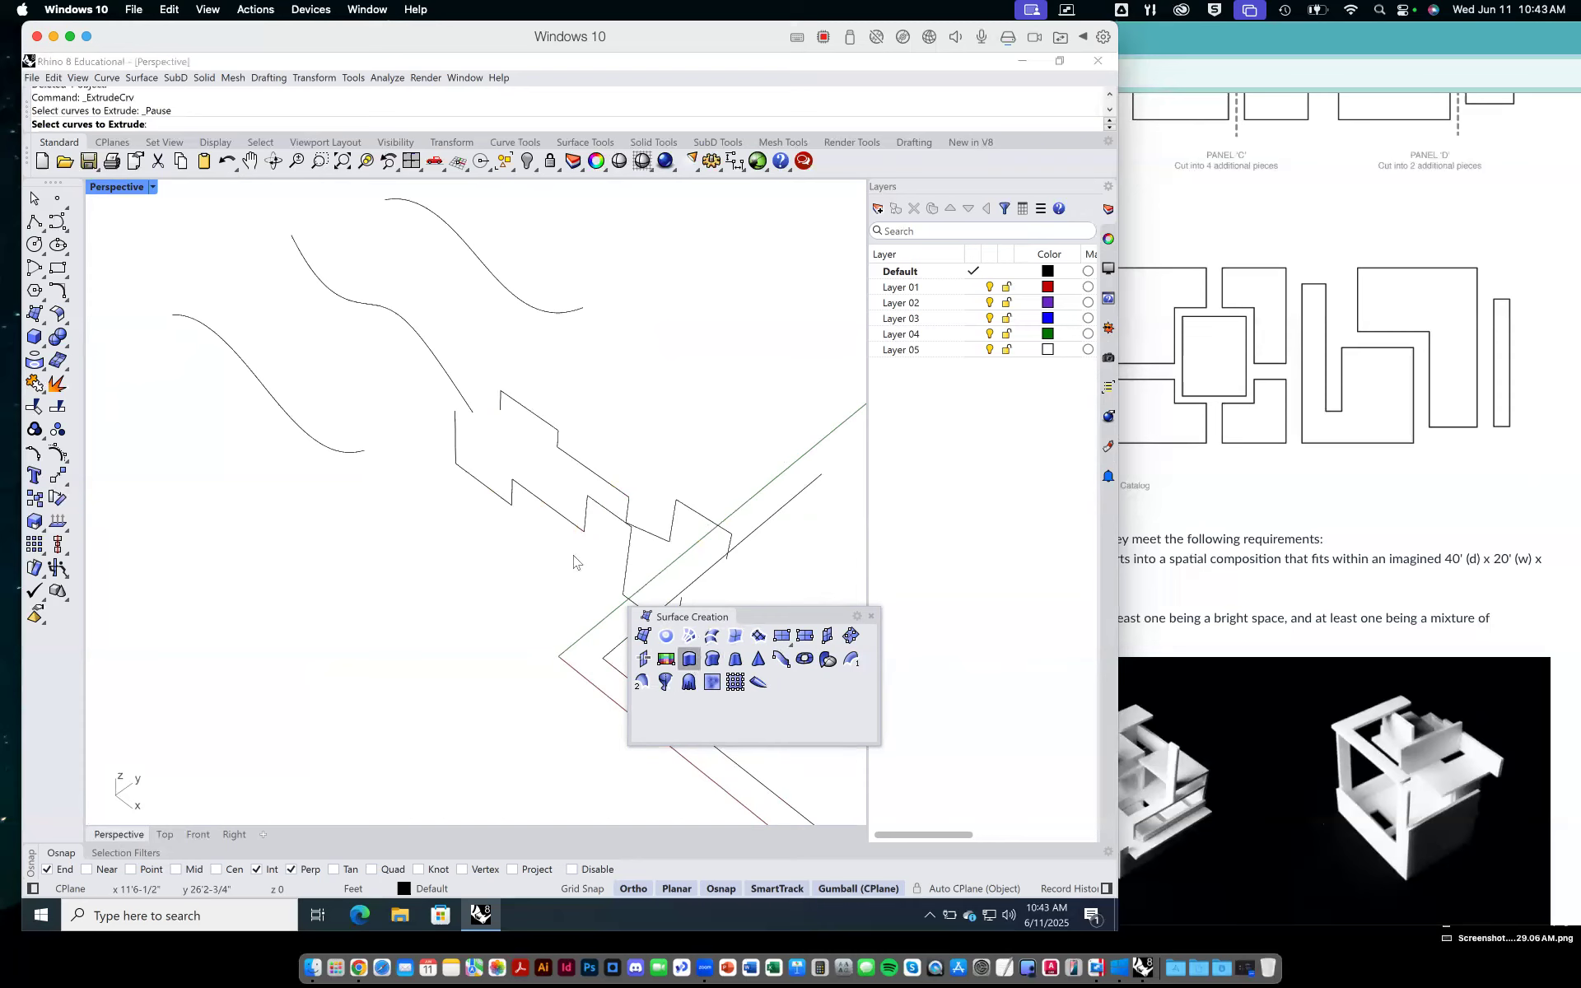
left_click(266, 394)
key("Return")
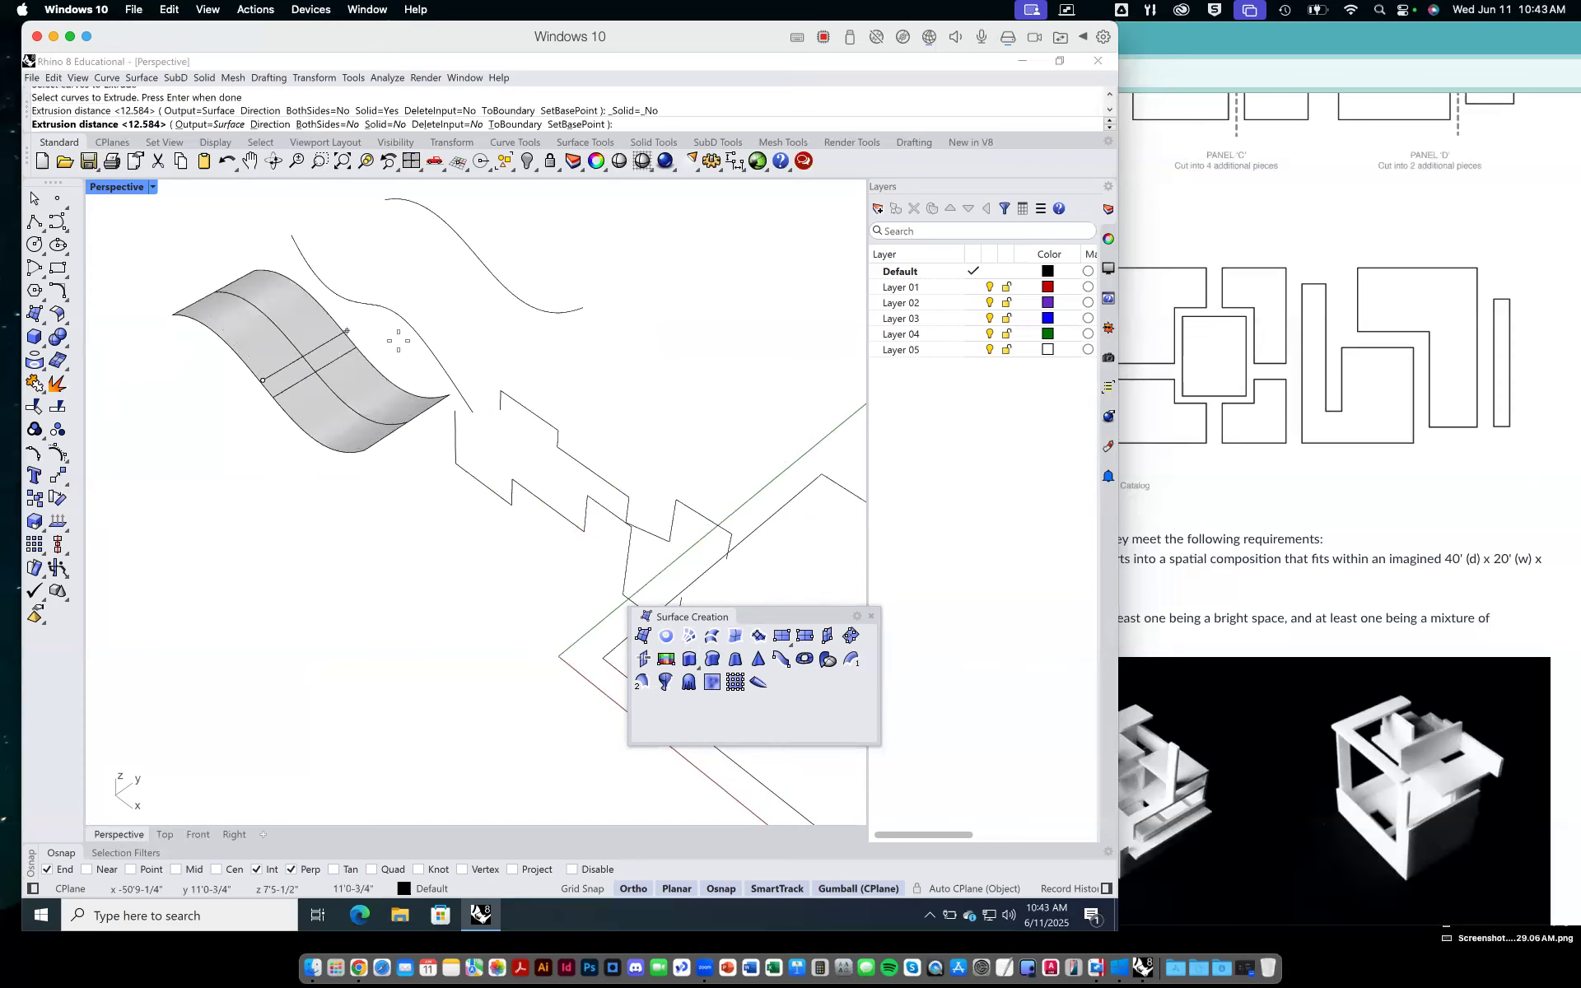
left_click(645, 230)
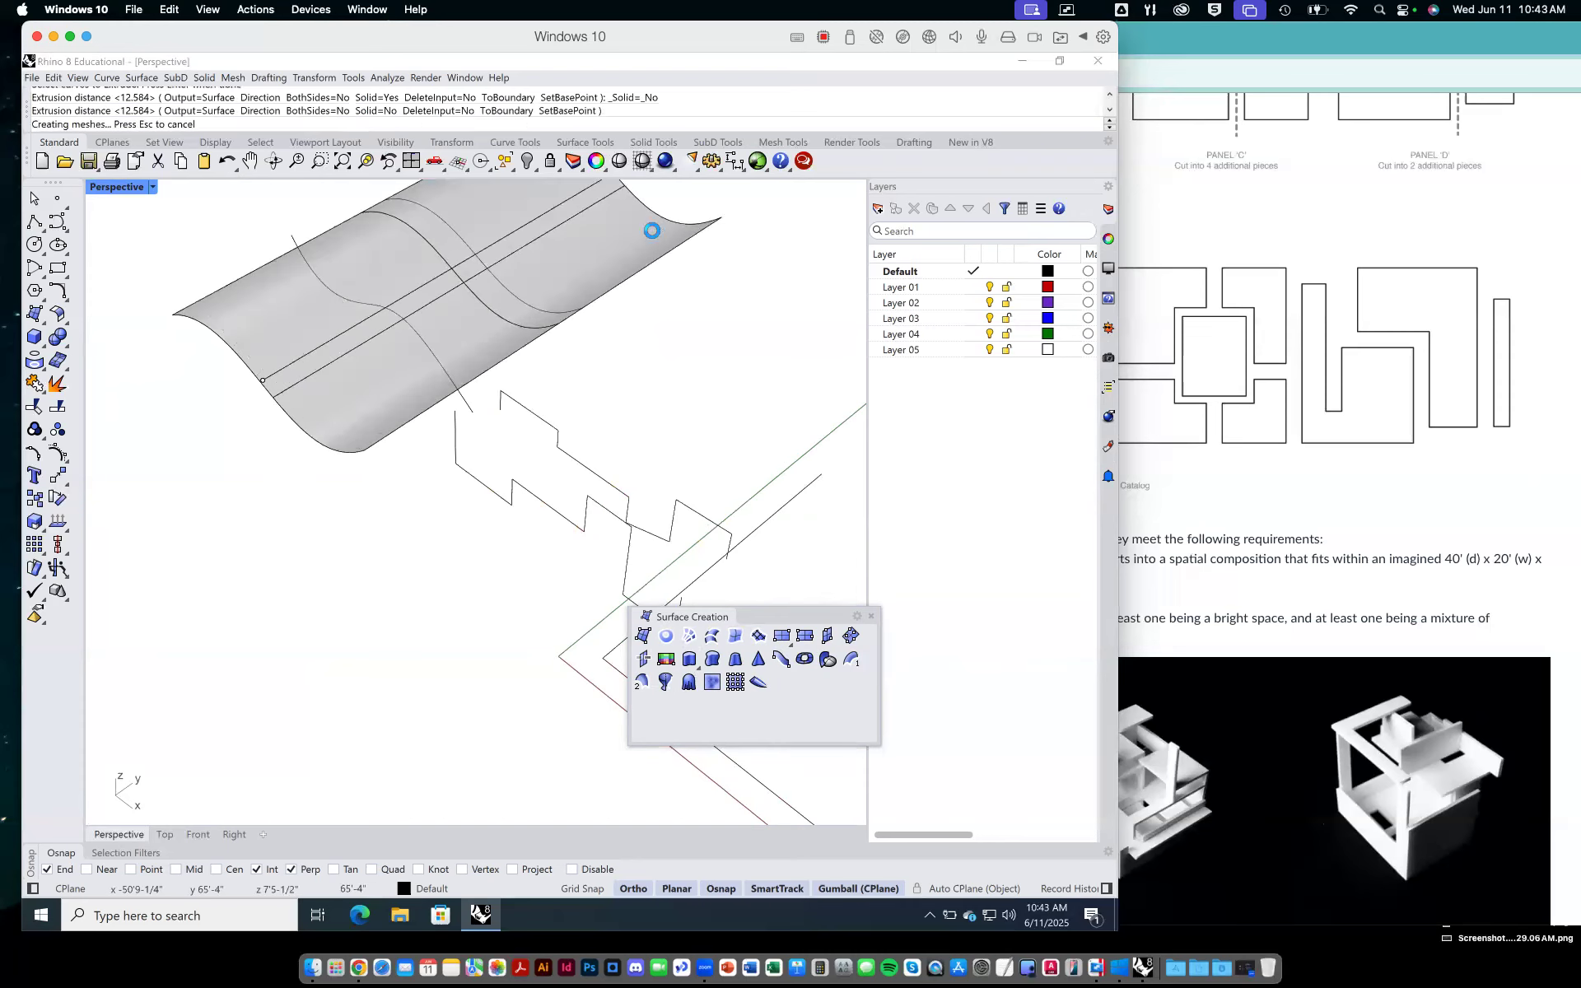
Extrude the nearer stepped polyline along the Y axis by about 26'-5" as an open surface.
left_click(535, 497)
key("Return")
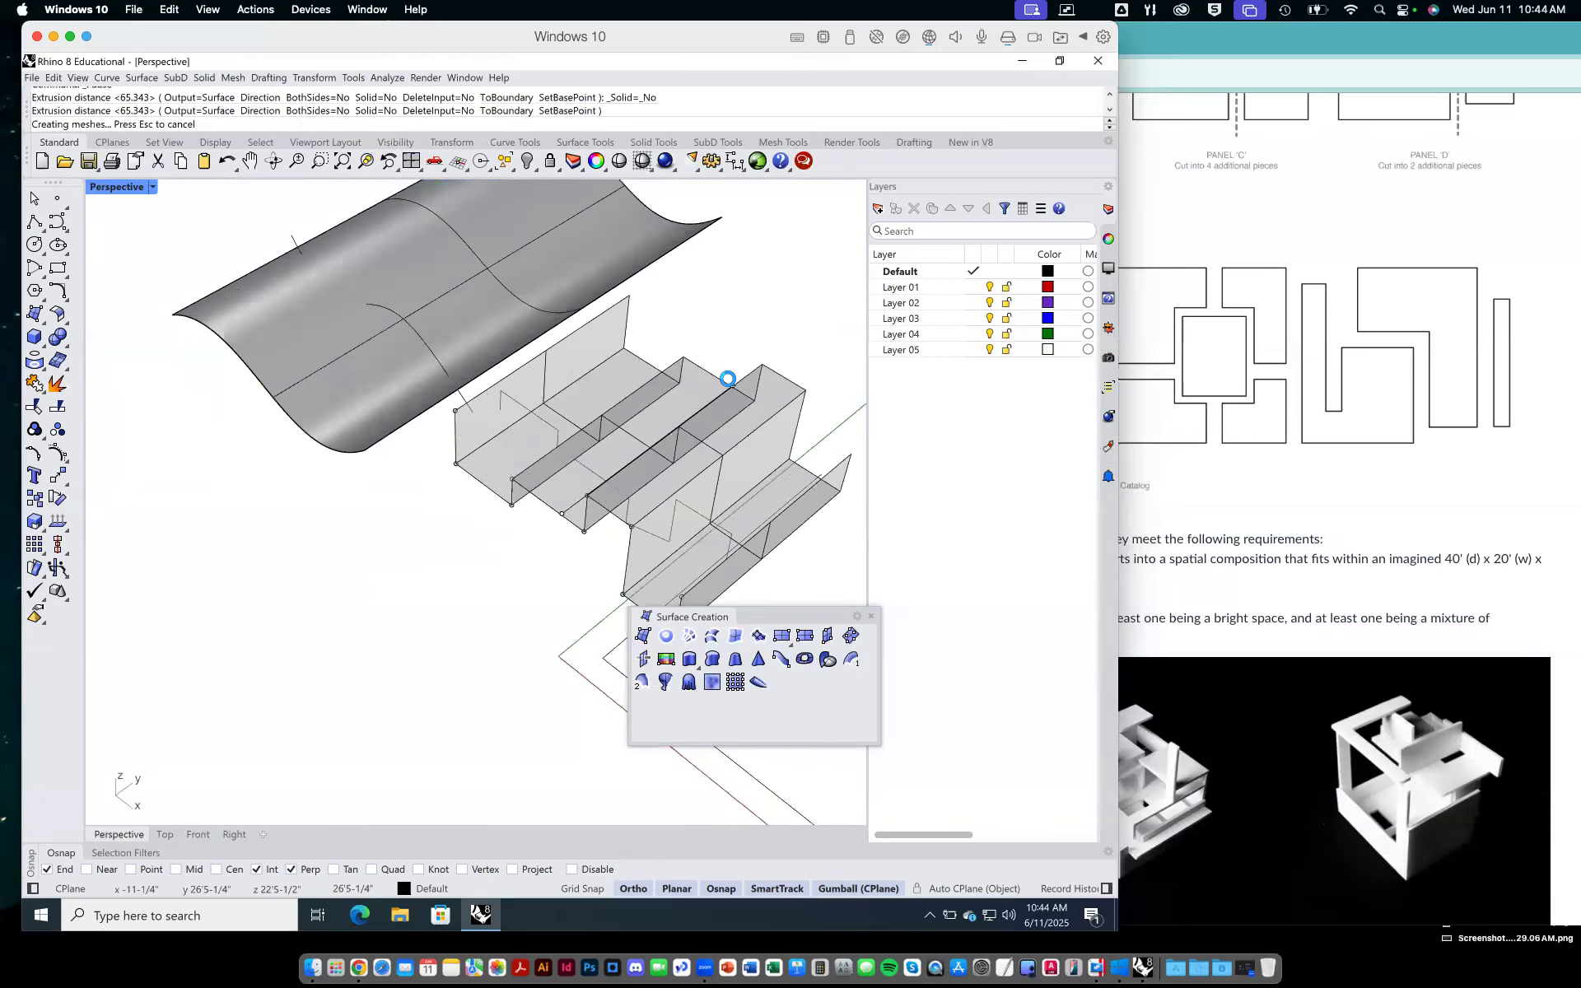
left_click(764, 319)
Delete both extrusions and all the wavy and stepped example curves.
left_click_drag(724, 272, 535, 461)
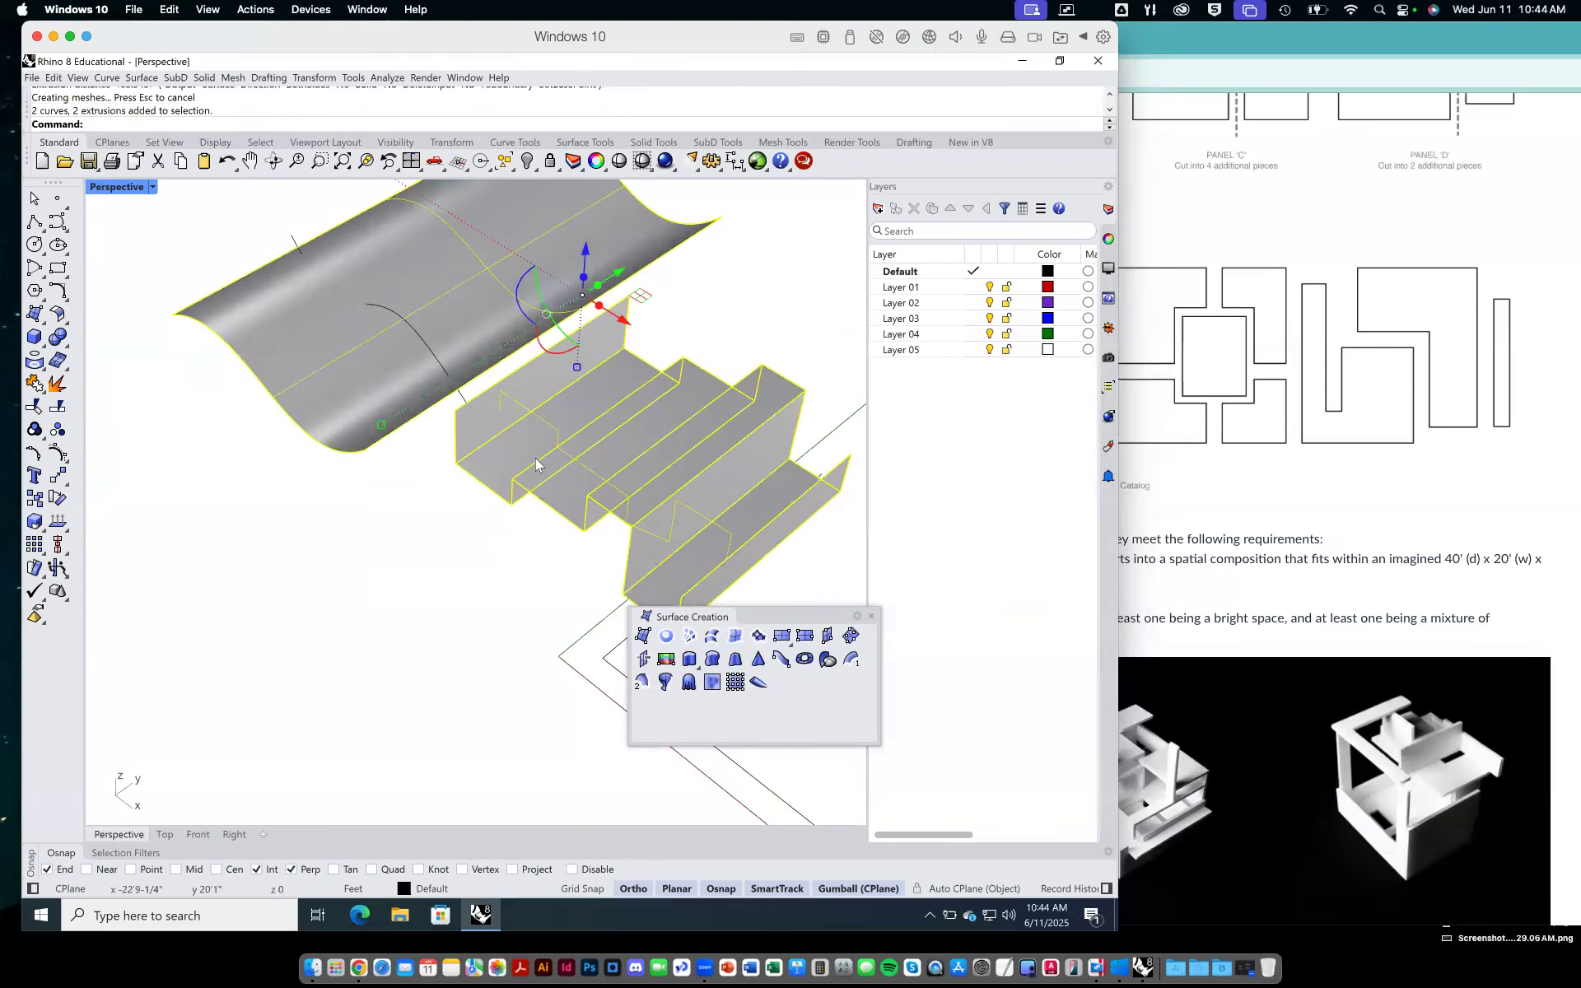
key("Delete")
left_click_drag(510, 356, 376, 520)
key("Delete")
left_click_drag(401, 370, 275, 491)
key("Delete")
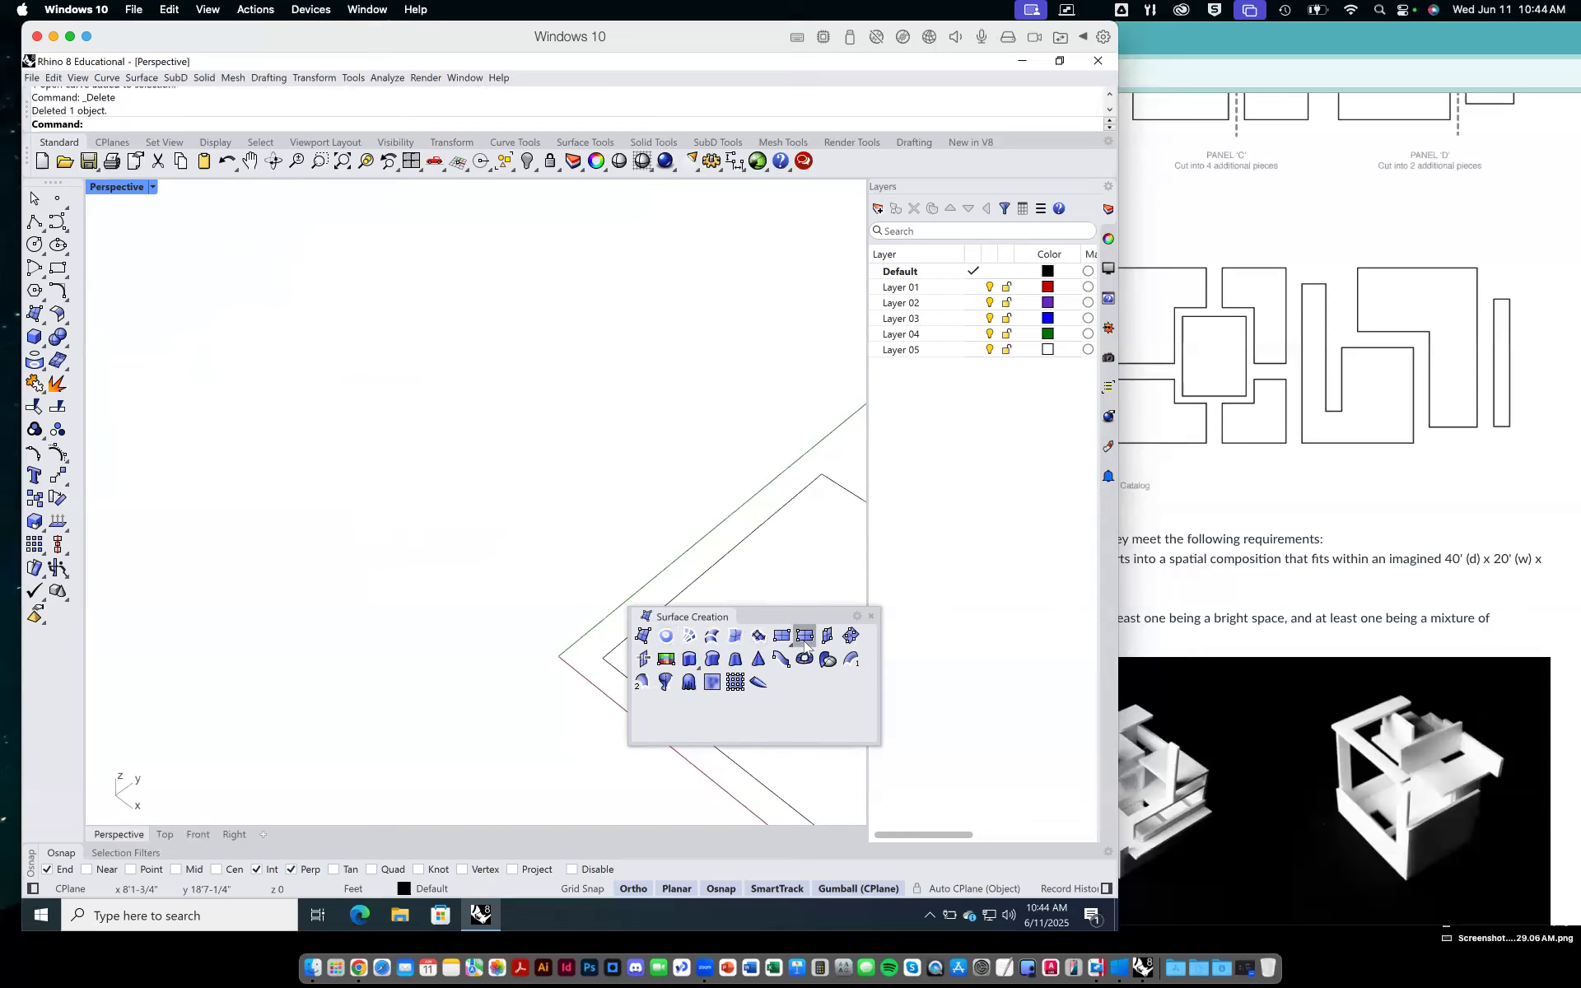
Create a planar surface from the outline of the panel piece with the long narrow slot beside the rectangle.
right_click_drag(557, 506, 692, 684, "shift")
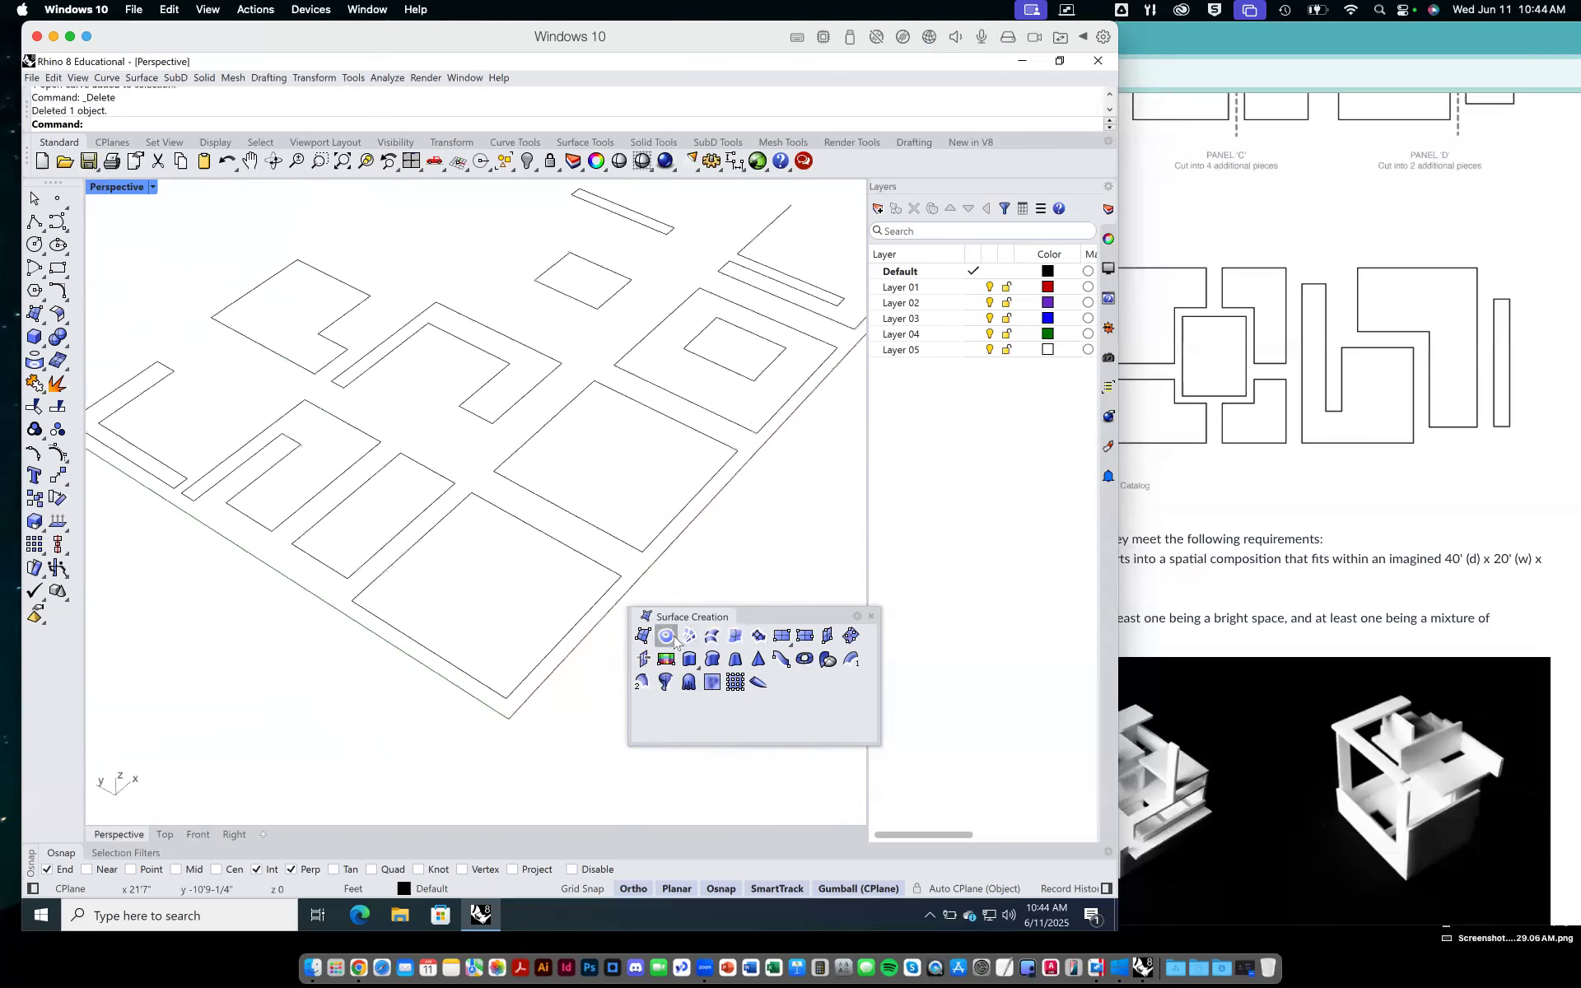
left_click(669, 637)
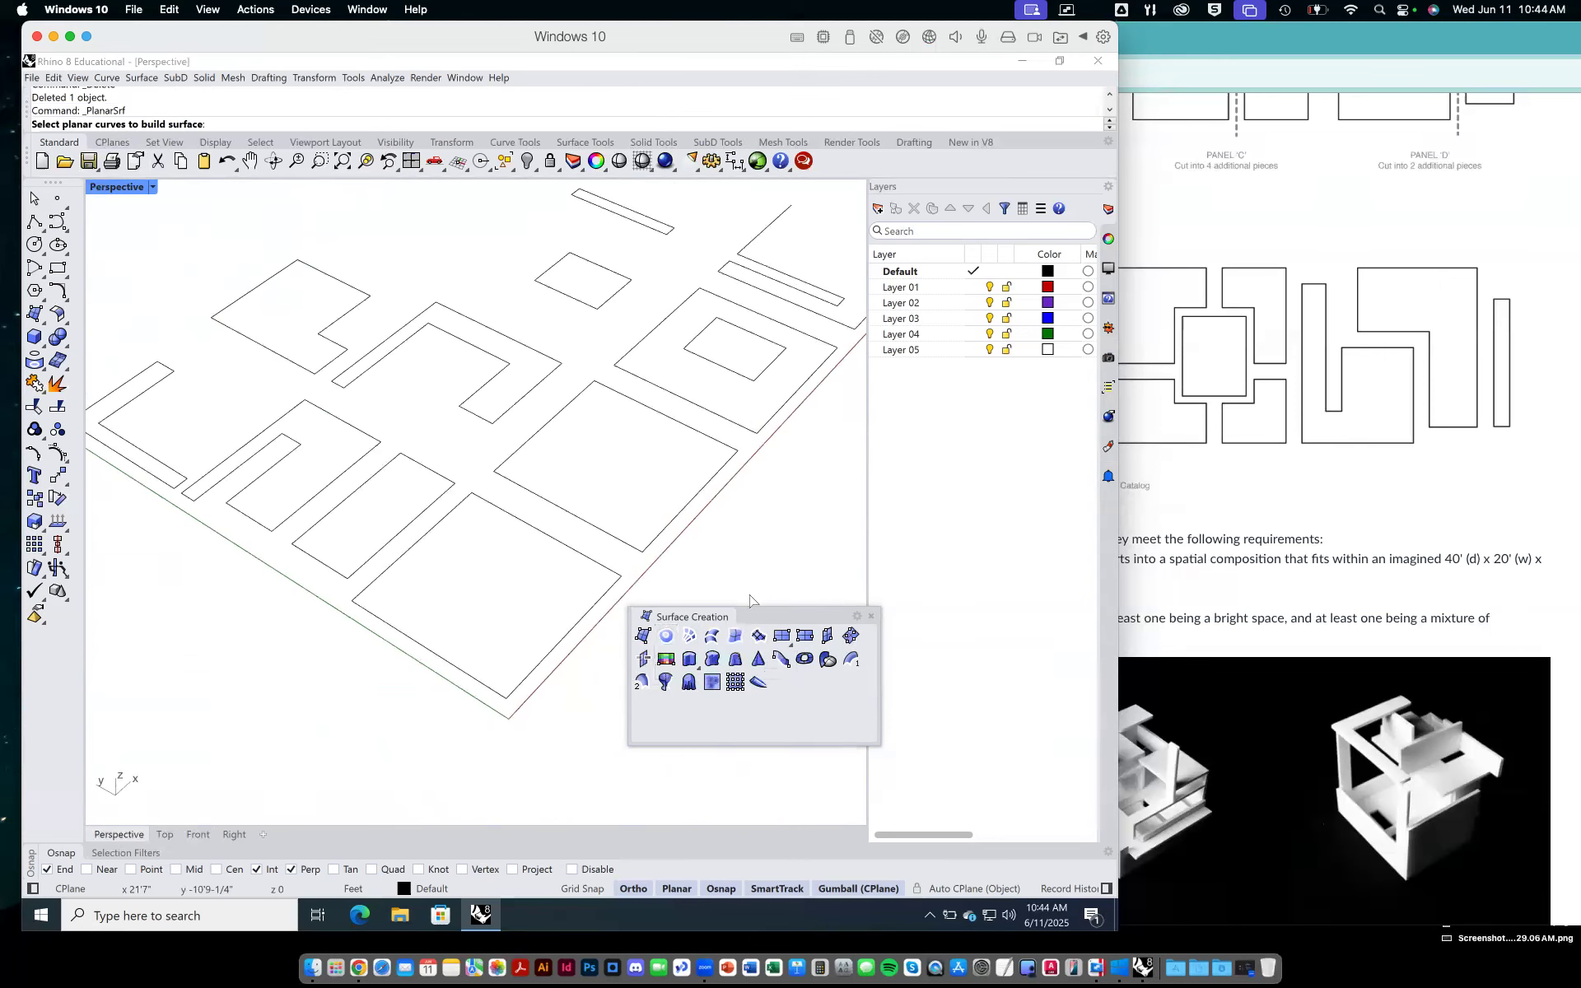
left_click(666, 635)
right_click_drag(456, 598, 566, 578, "shift")
left_click(445, 459)
key("Return")
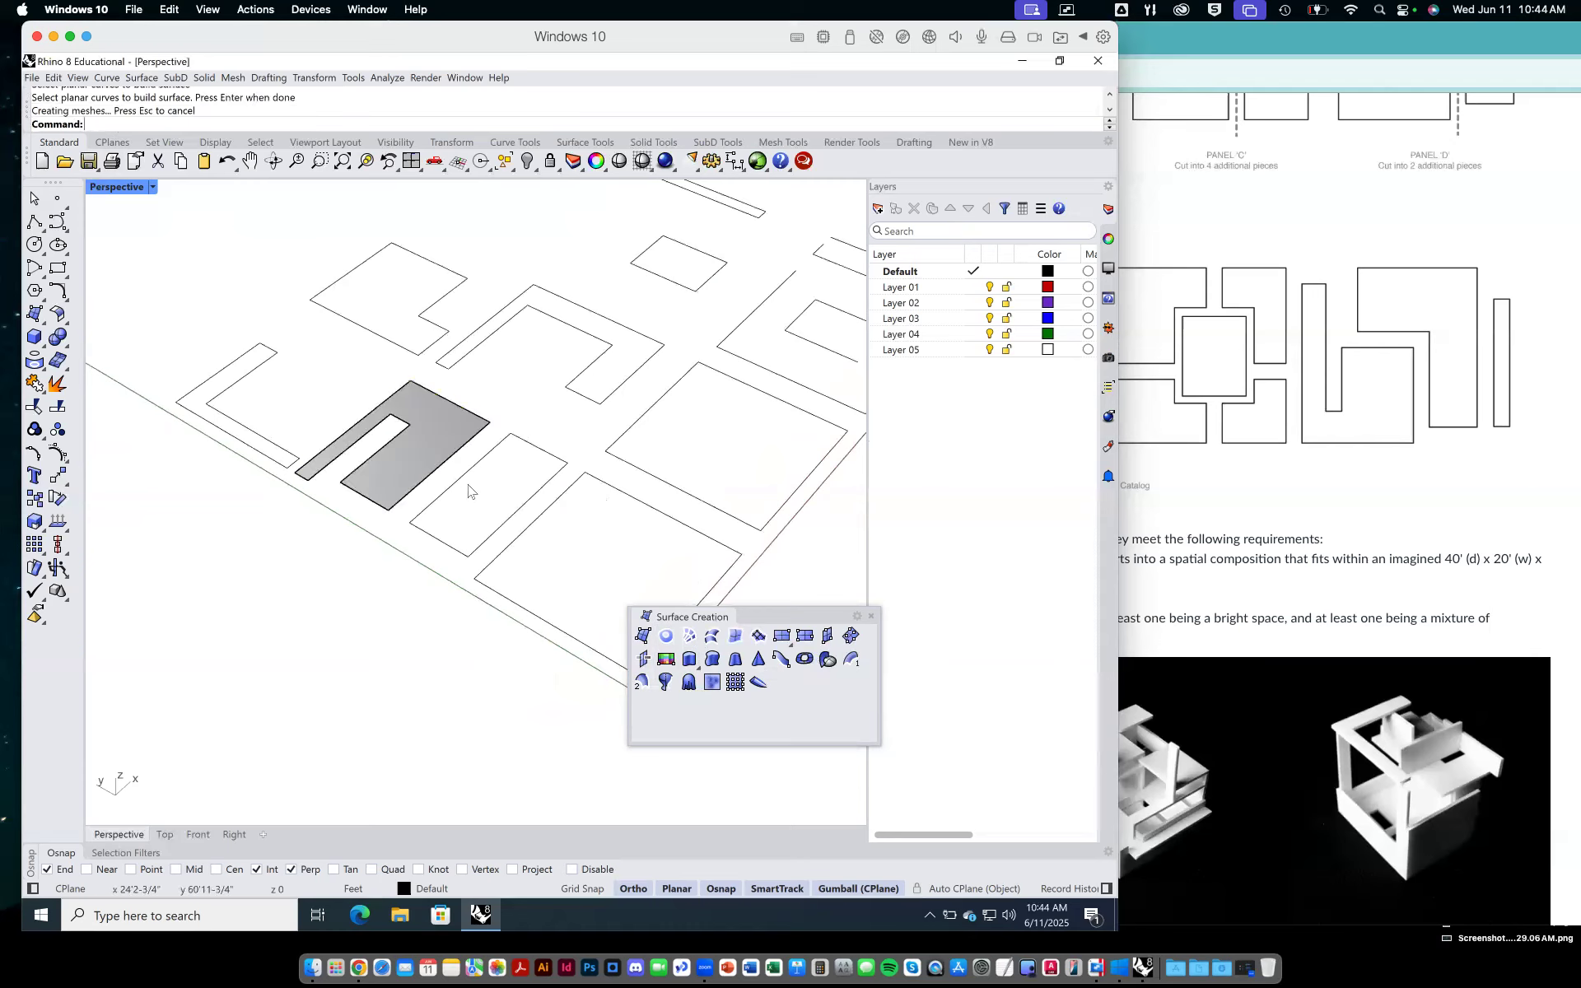
Create planar surfaces from the narrow rectangle and the thin L-shaped piece.
key("Return")
left_click(478, 491)
key("Return")
key("Return")
left_click(252, 430)
key("Return")
Create planar surfaces from the corner-notched piece and the hook-shaped piece beside it.
key("Return")
left_click(369, 332)
key("Return")
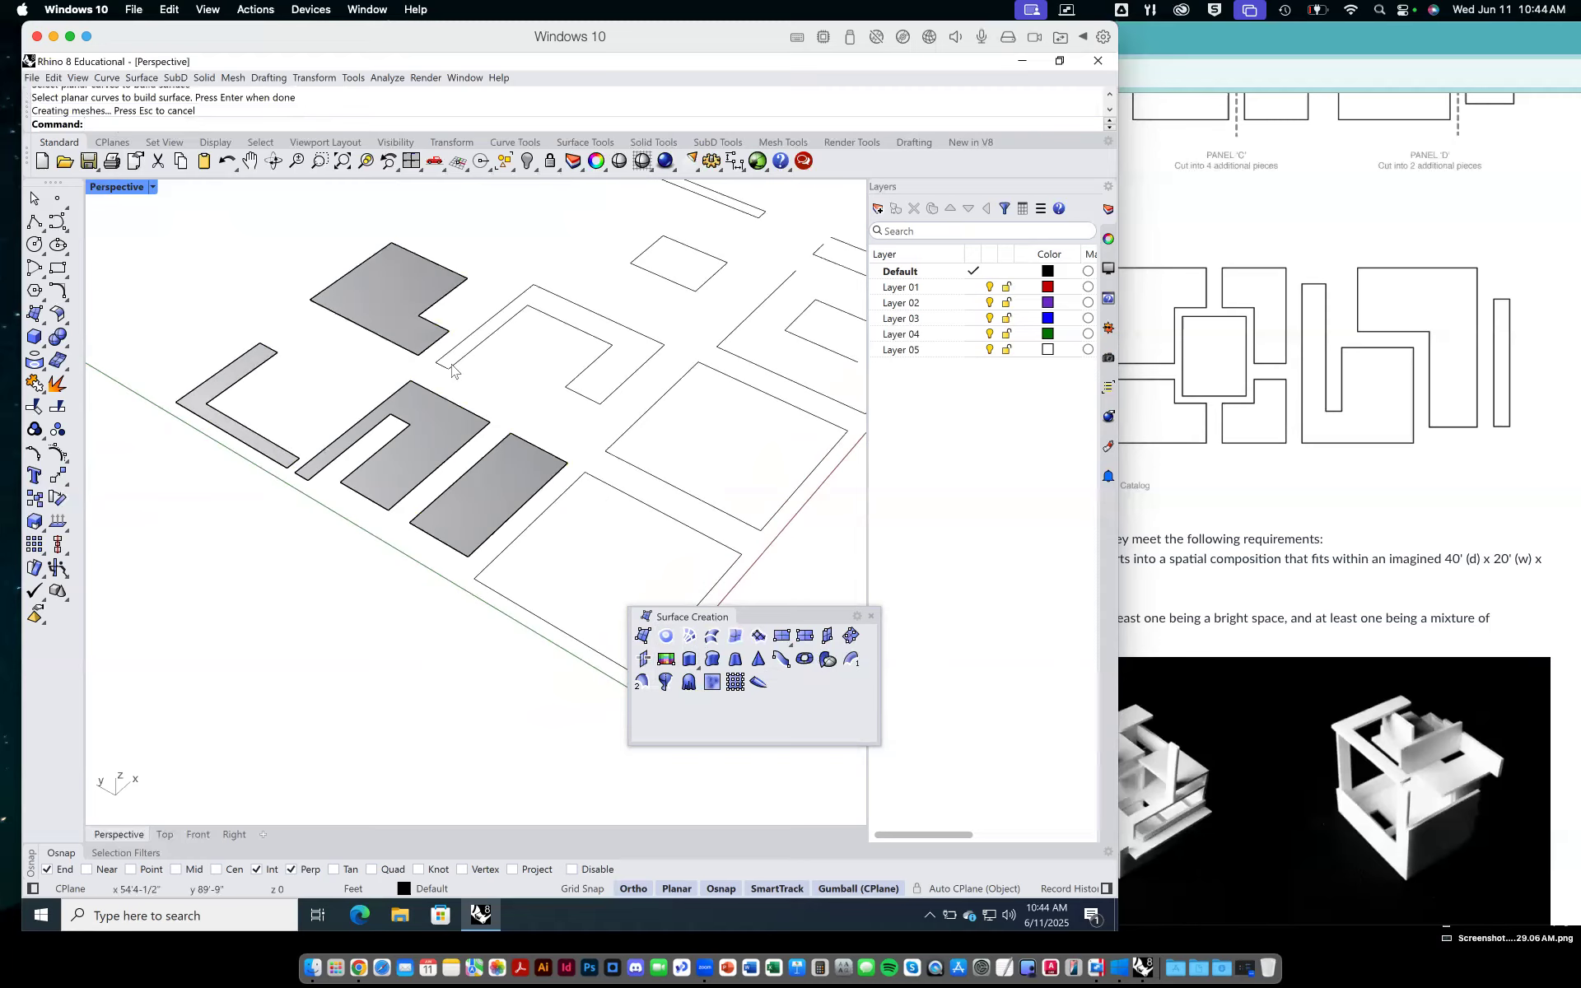
key("Return")
left_click(459, 356)
key("Return")
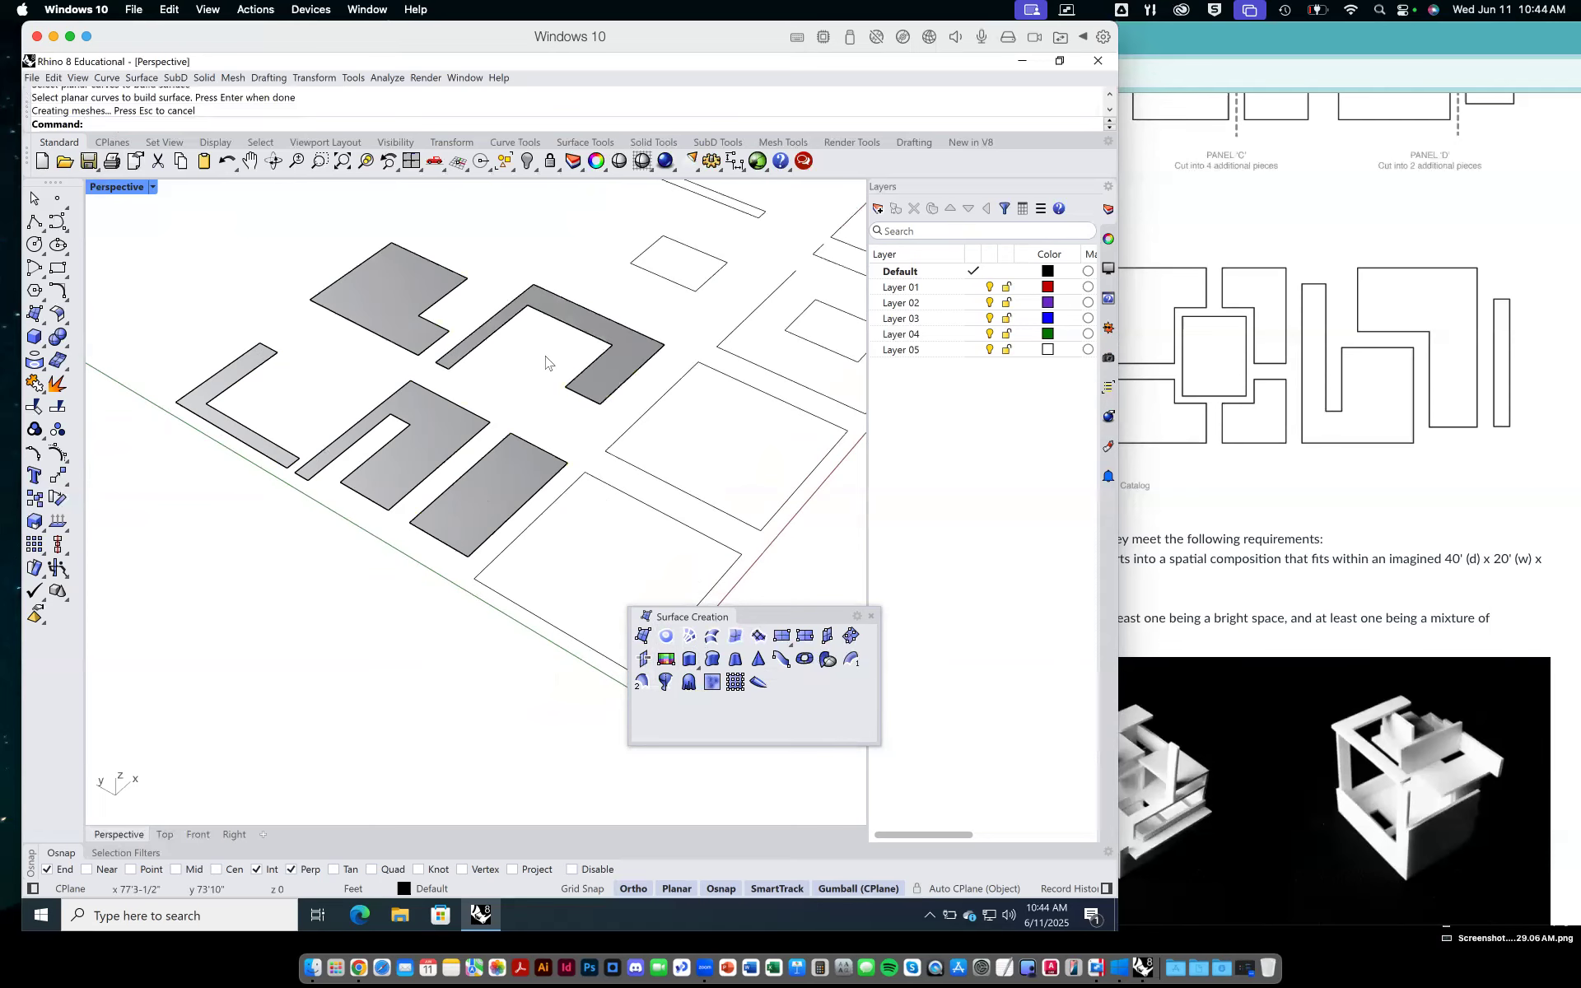
Create planar surfaces from the small square, the thin strip and the large slotted square at the far end.
right_click_drag(557, 367, 450, 473, "shift")
key("Return")
key("Return")
key("Return")
left_click(640, 306)
key("Return")
right_click_drag(640, 306, 604, 389, "shift")
key("Return")
left_click(604, 389)
key("Return")
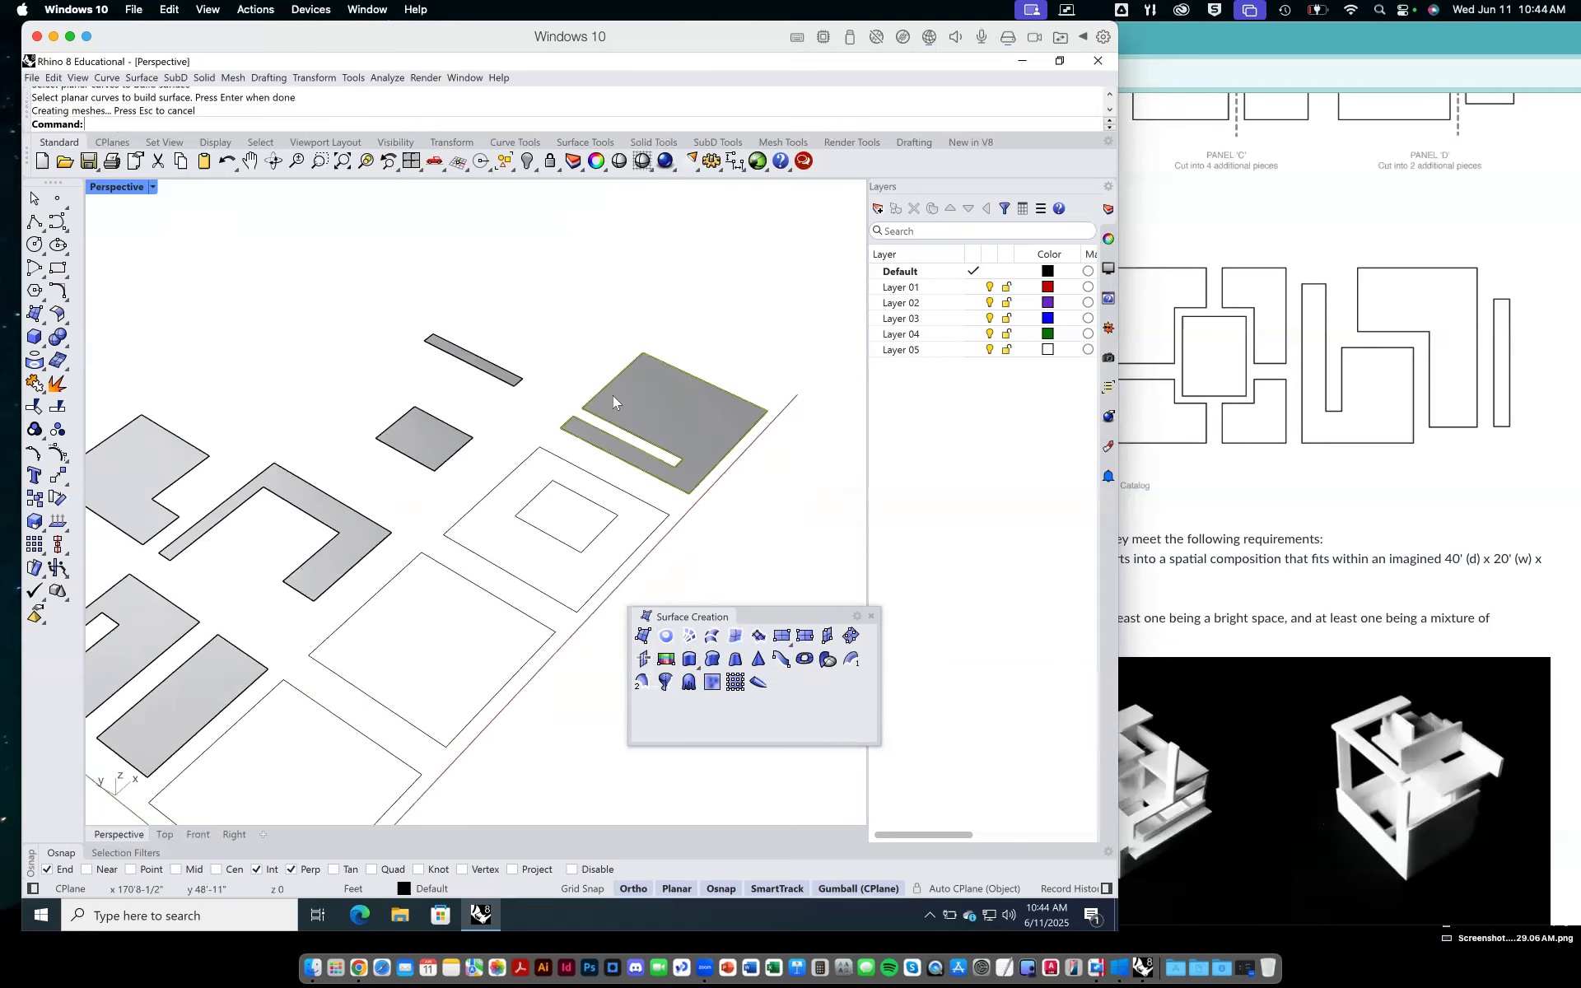
Create a planar surface between the large square outline and its inner rectangle, leaving the centre as an opening.
key("Return")
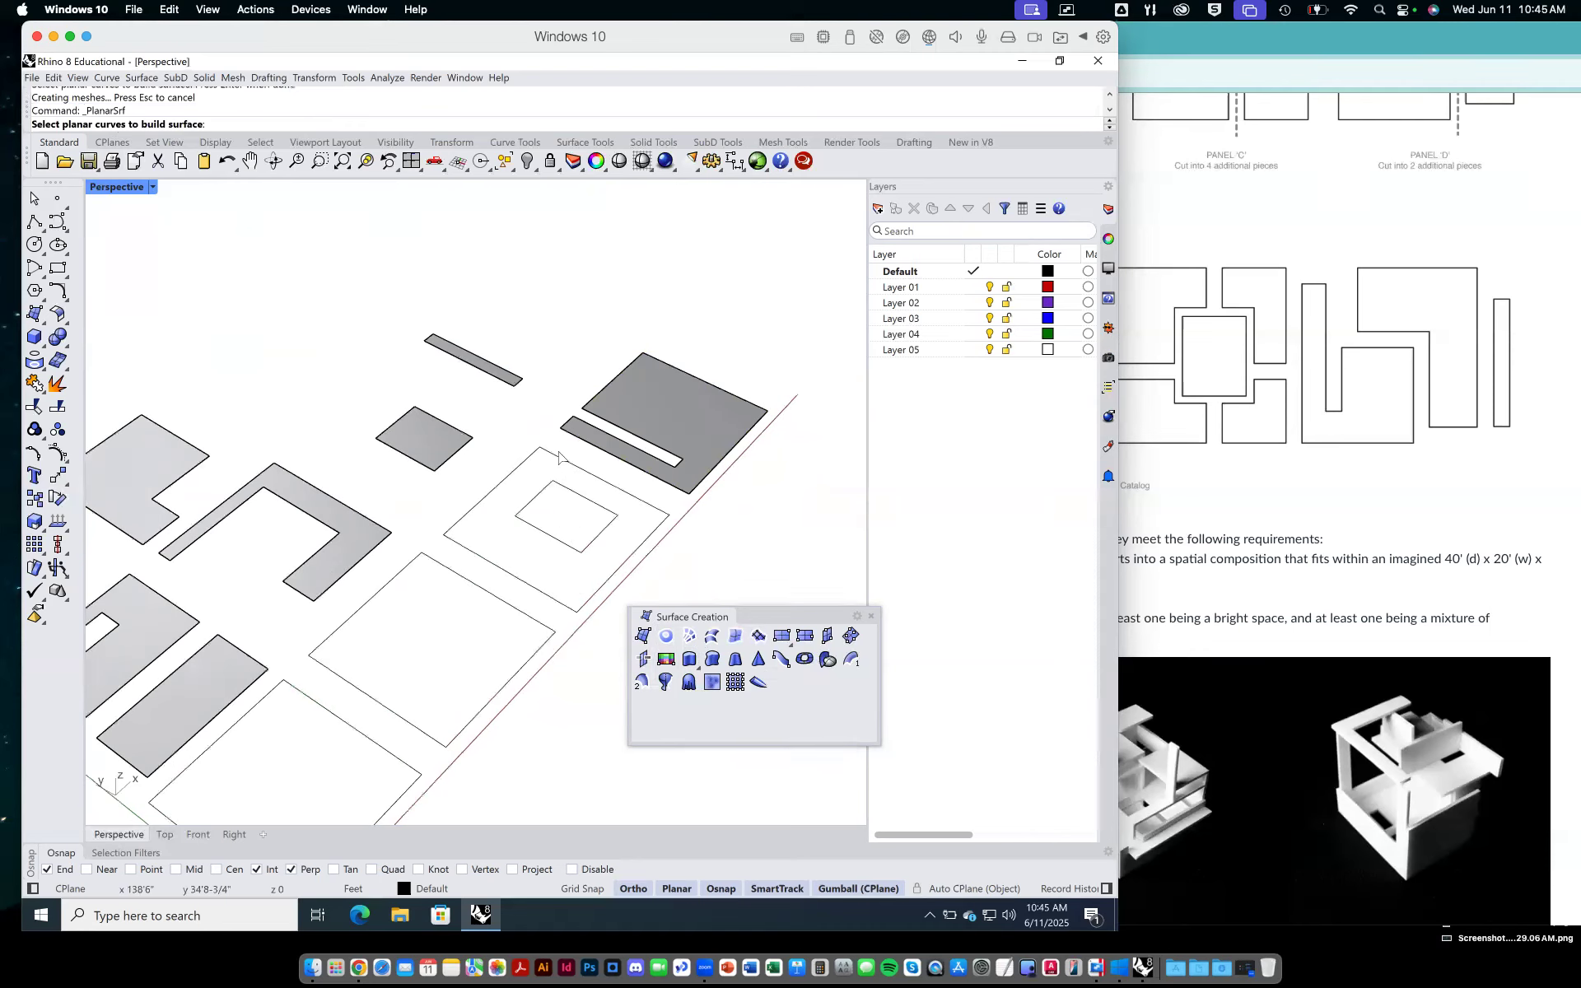
left_click(569, 466)
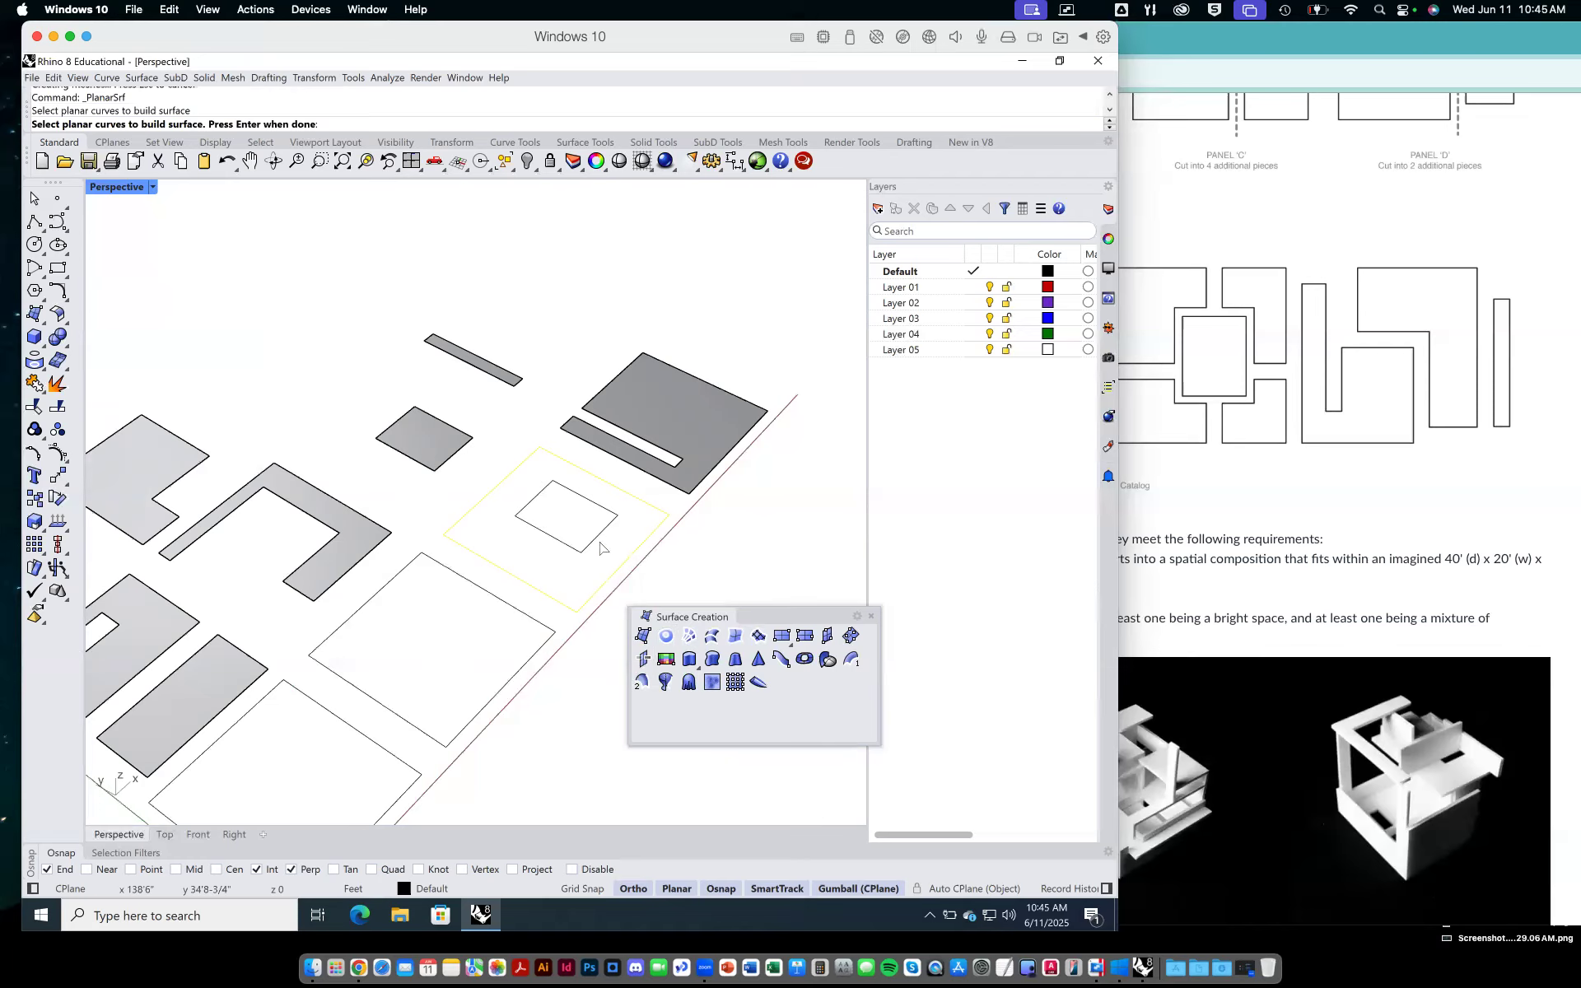
left_click(589, 508)
key("Return")
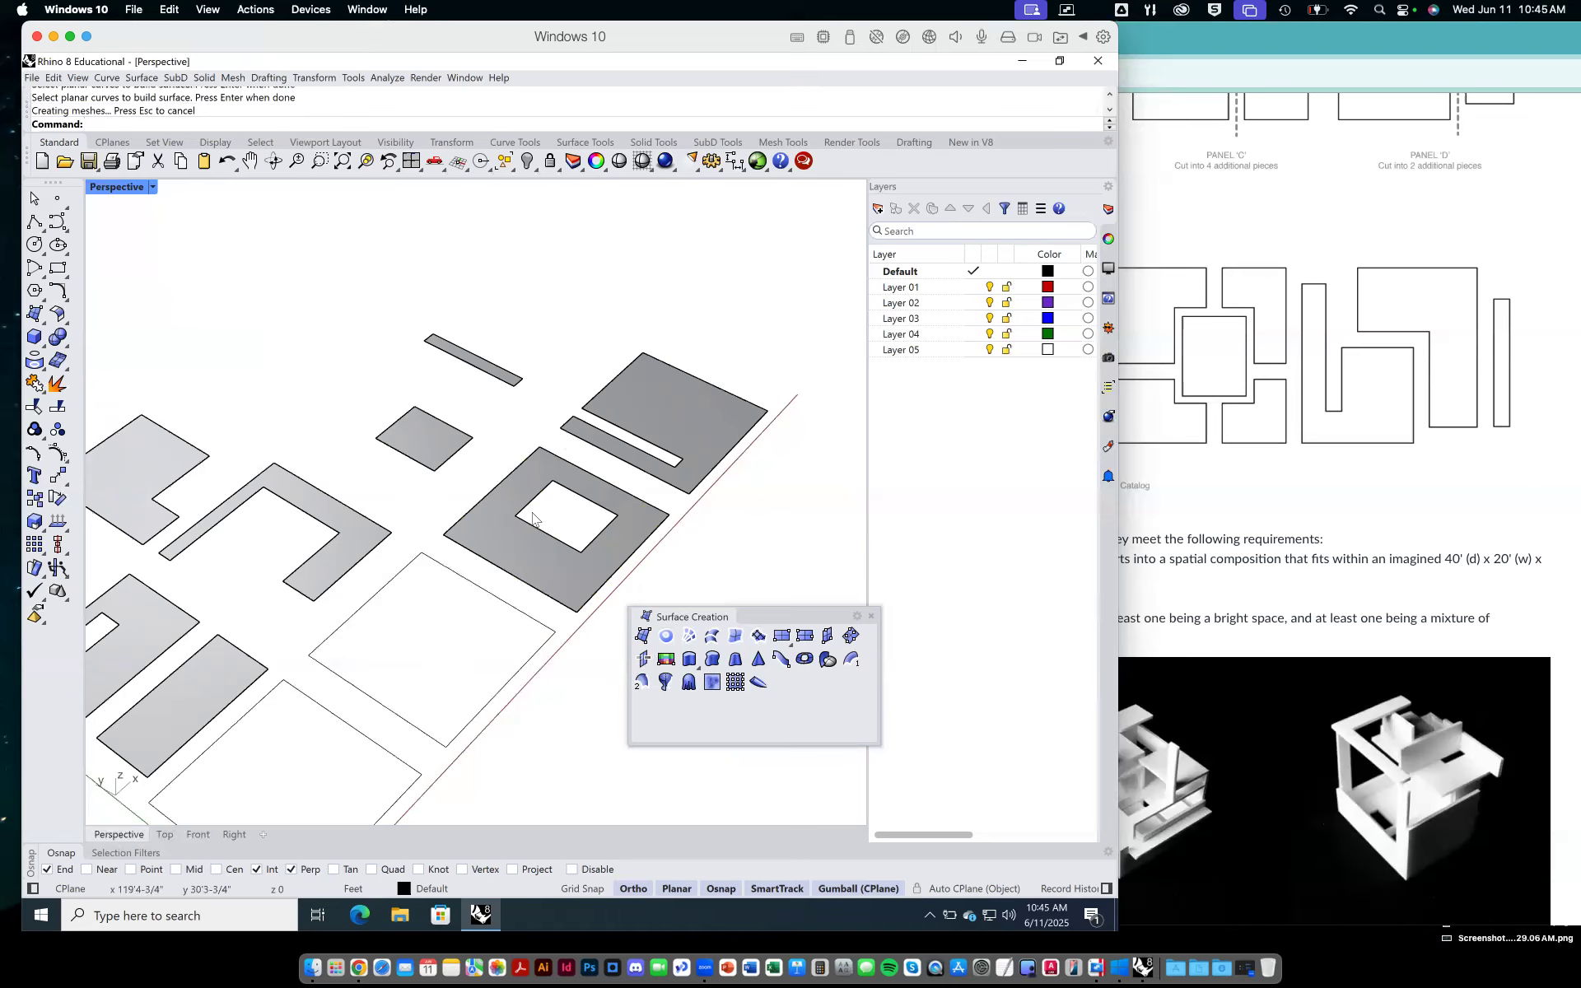
Select the planar surface with the central opening rather than its boundary curve and examine it.
right_click_drag(557, 517, 621, 403, "shift")
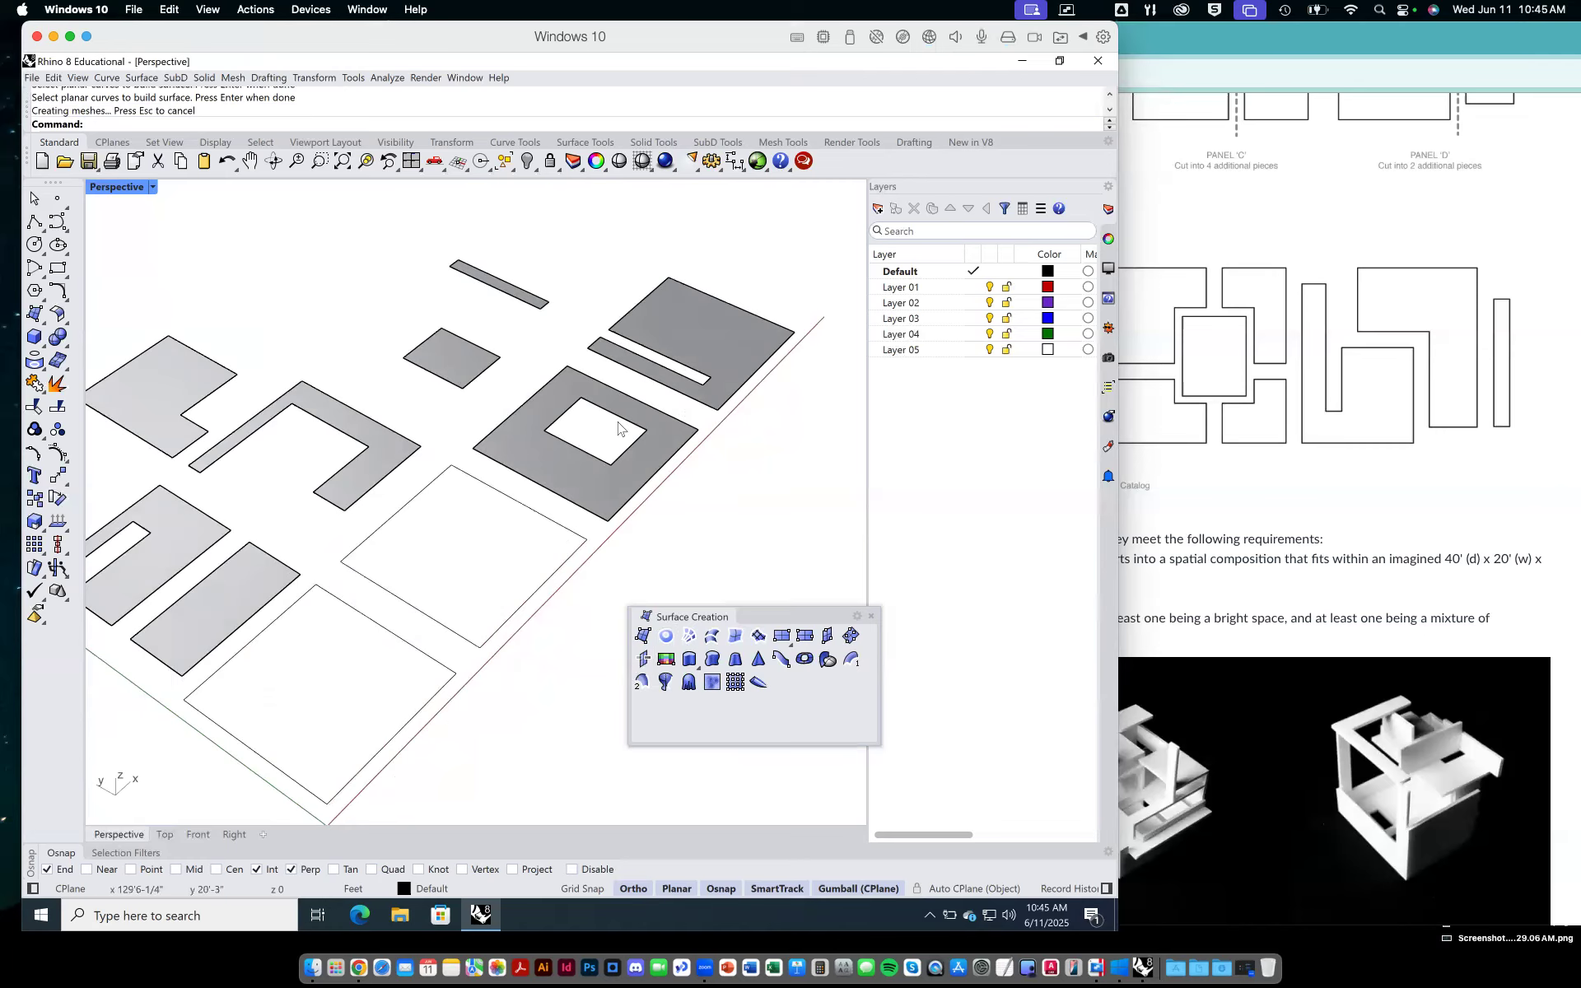
right_click_drag(638, 451, 629, 487)
scroll(581, 426, "up", 3)
left_click(581, 426)
left_click(633, 452)
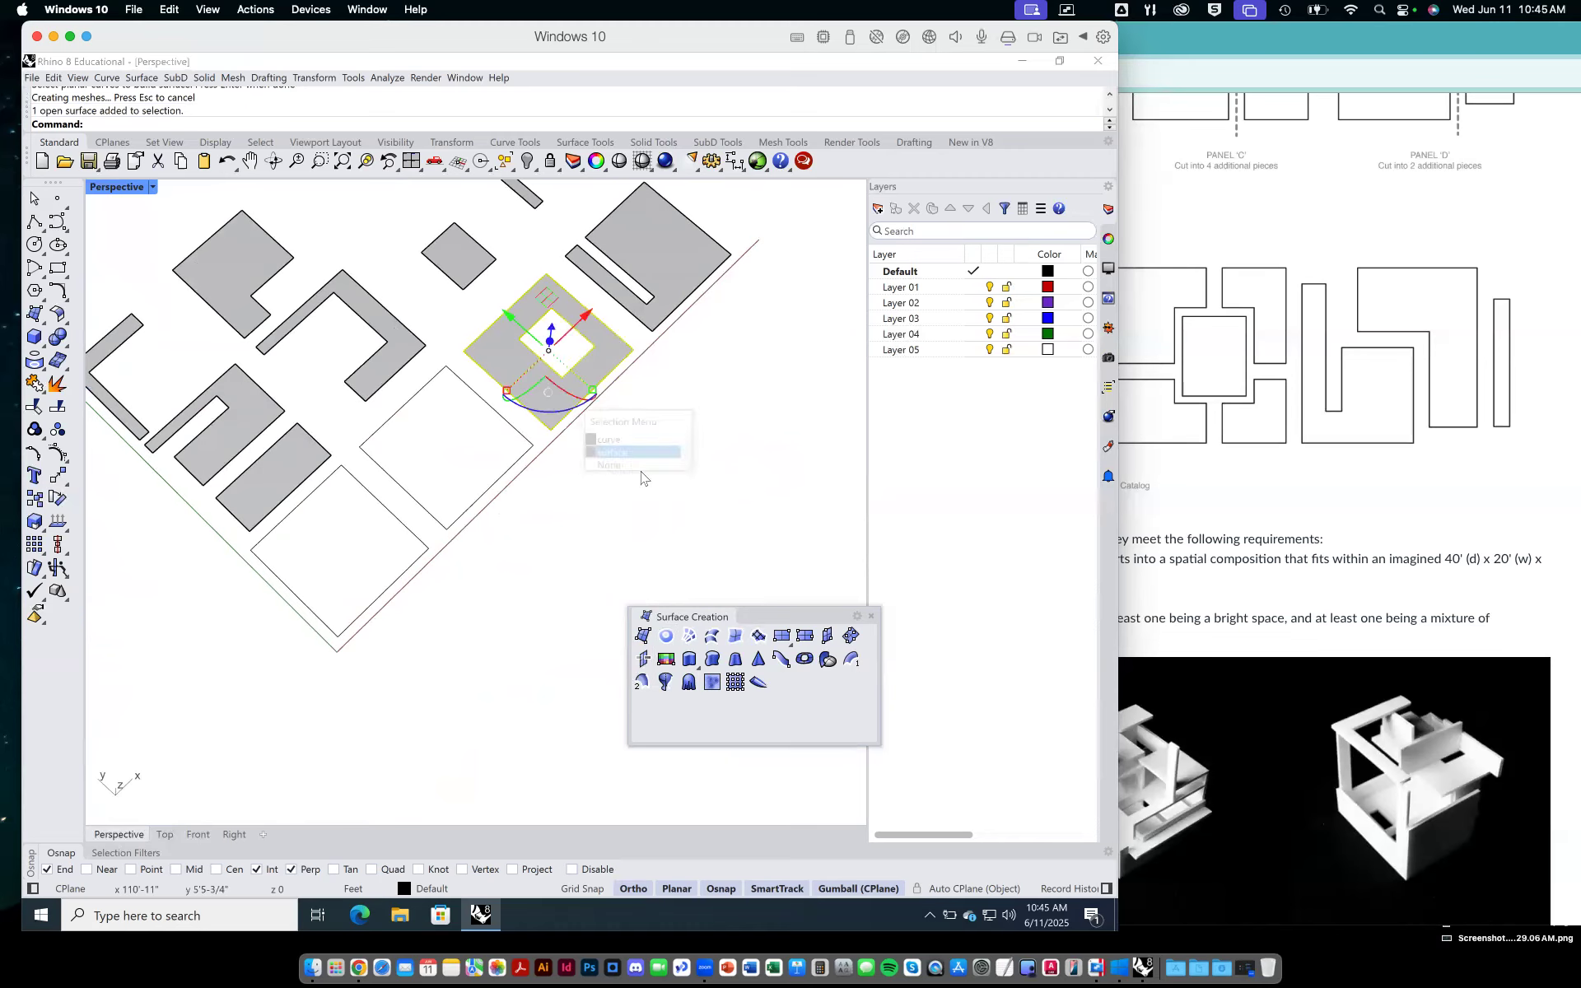
right_click_drag(672, 433, 563, 406)
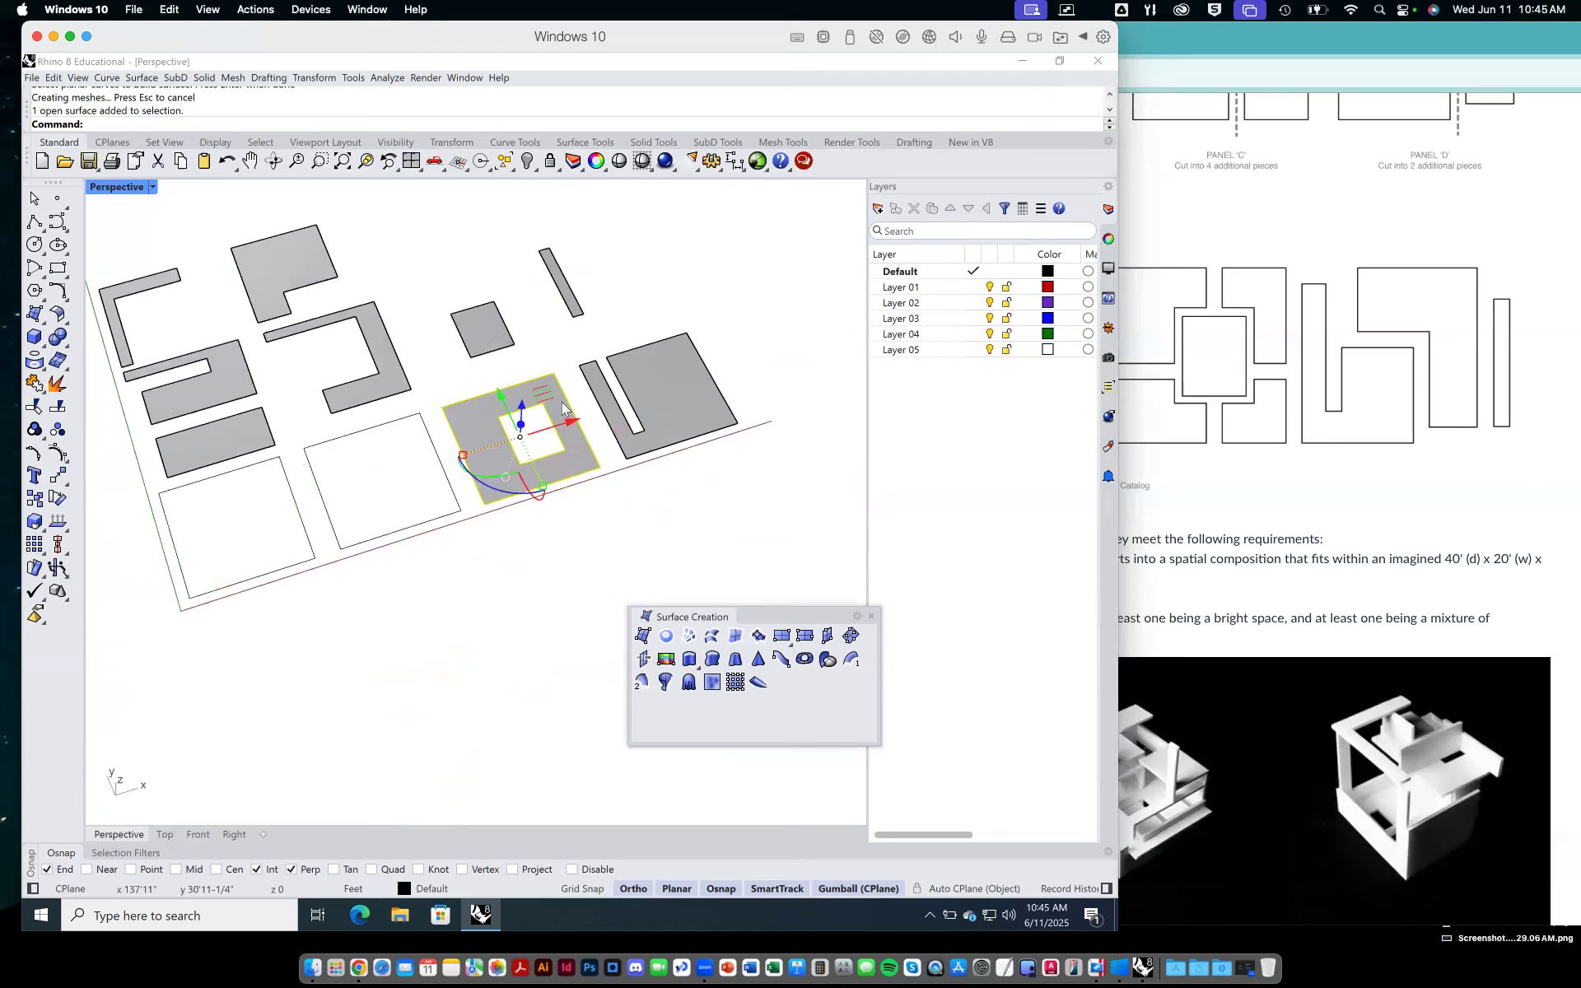
mouse_move(585, 502)
right_mouse_down()
mouse_move(572, 440)
mouse_move(592, 503)
mouse_move(606, 497)
right_mouse_up()
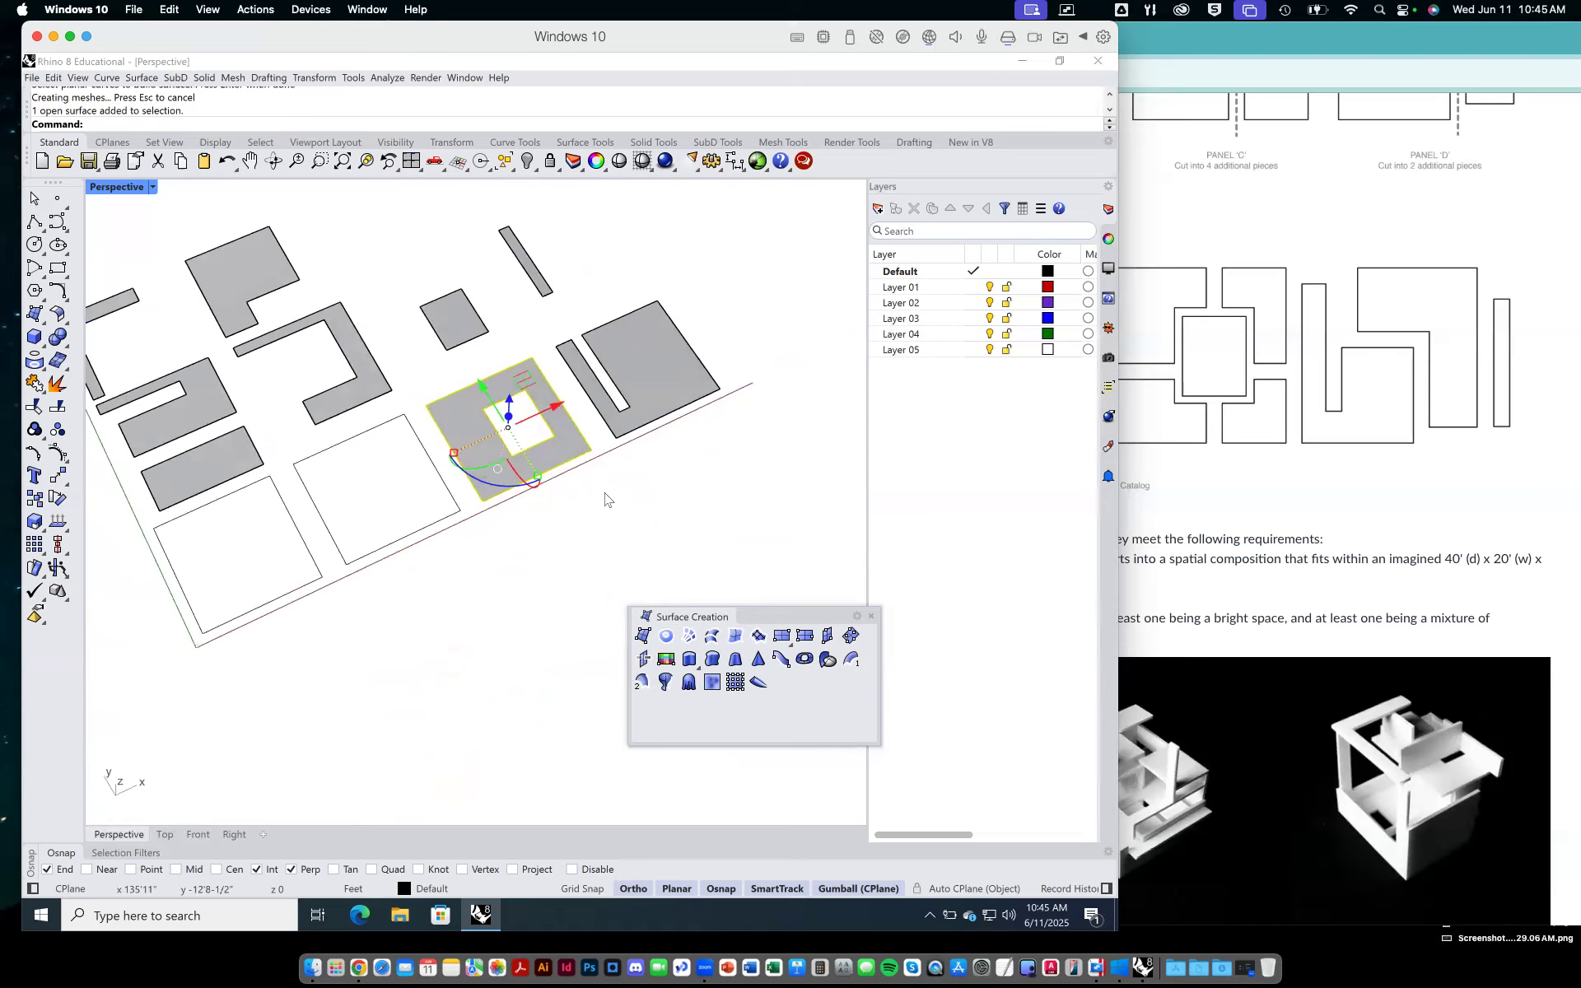
Deselect the planar surface with the central opening.
right_click_drag(462, 681, 502, 628)
right_click_drag(676, 528, 647, 531, "shift")
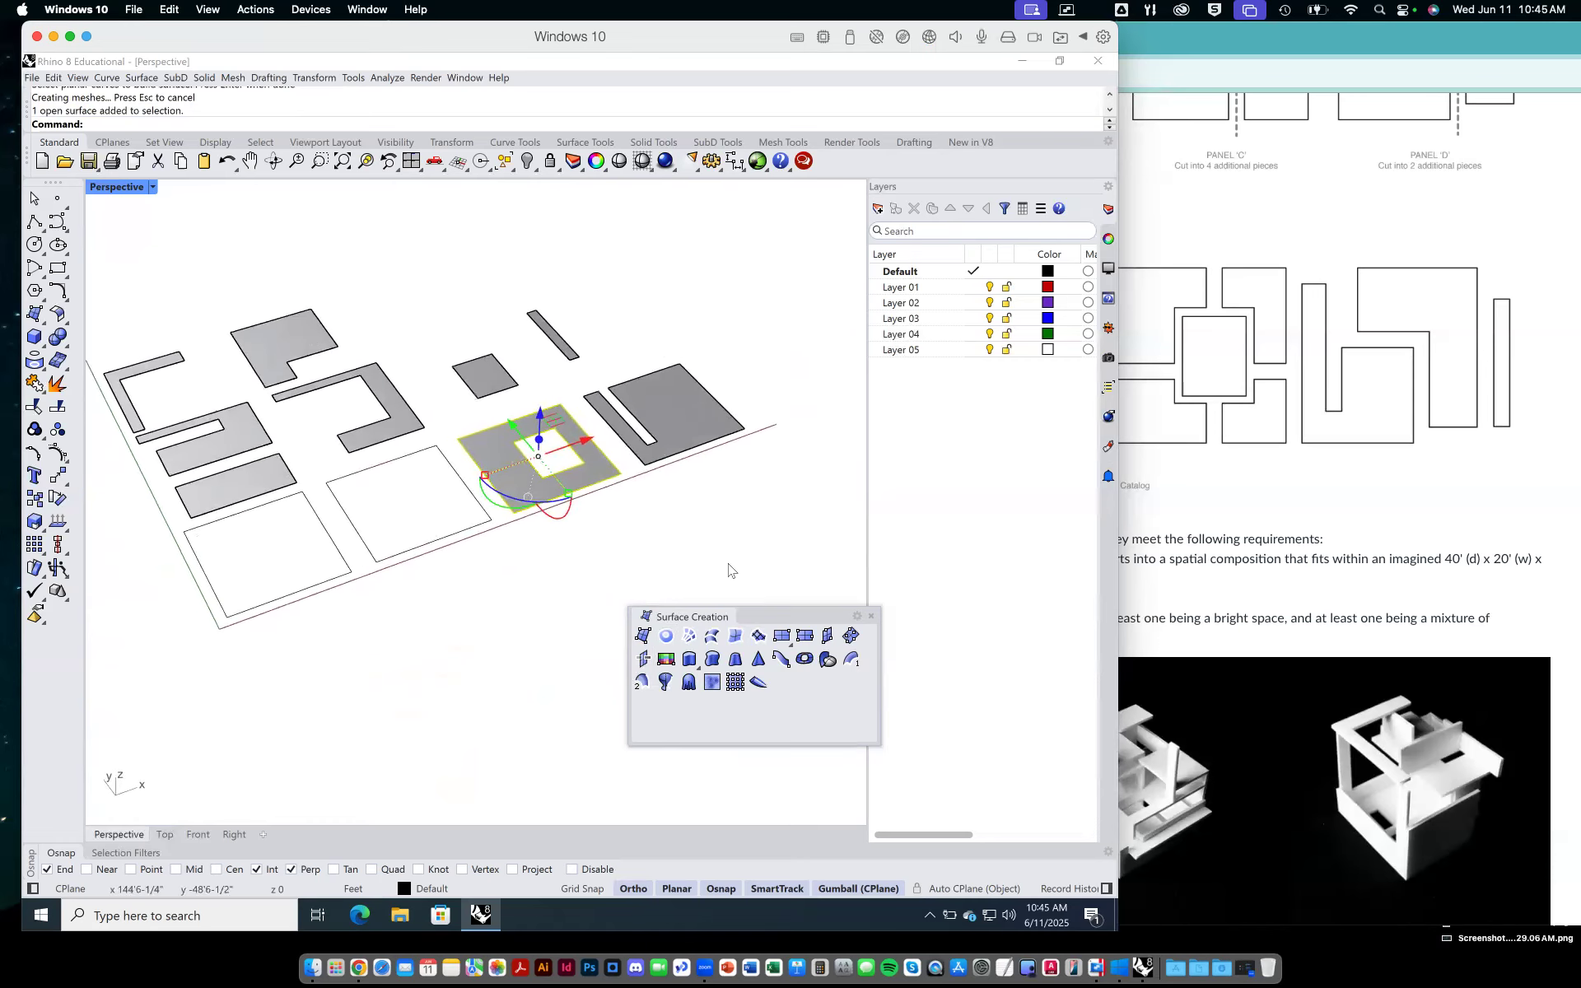
right_click_drag(729, 567, 748, 539, "shift")
left_click(715, 521)
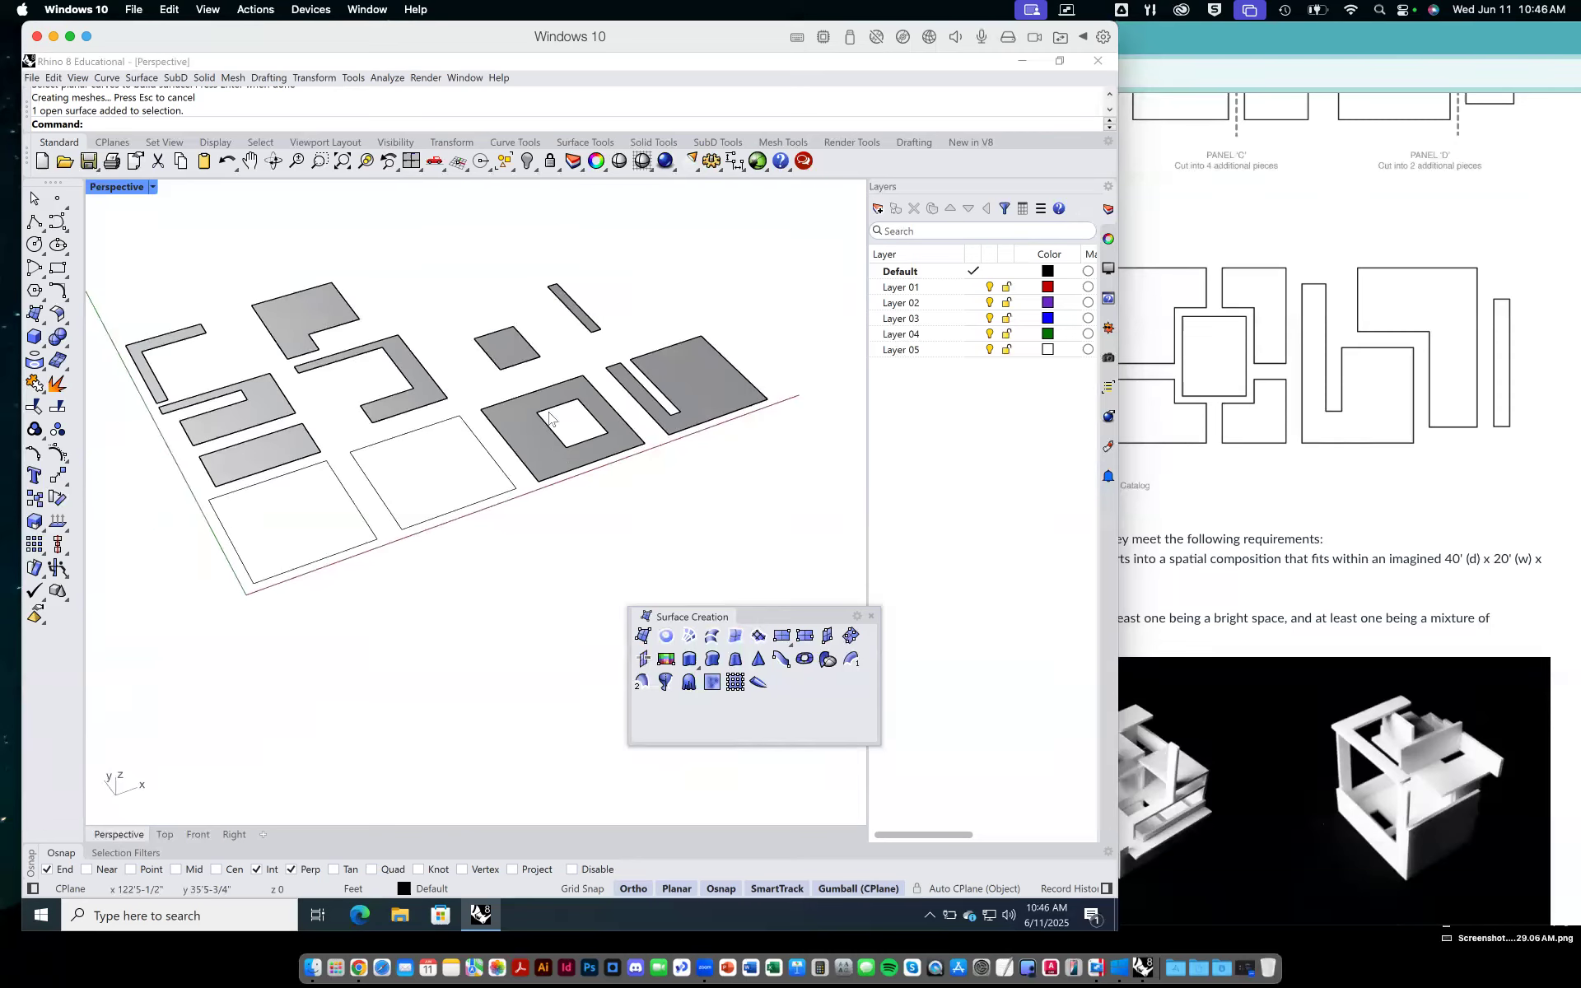
right_click_drag(412, 656, 426, 630, "shift")
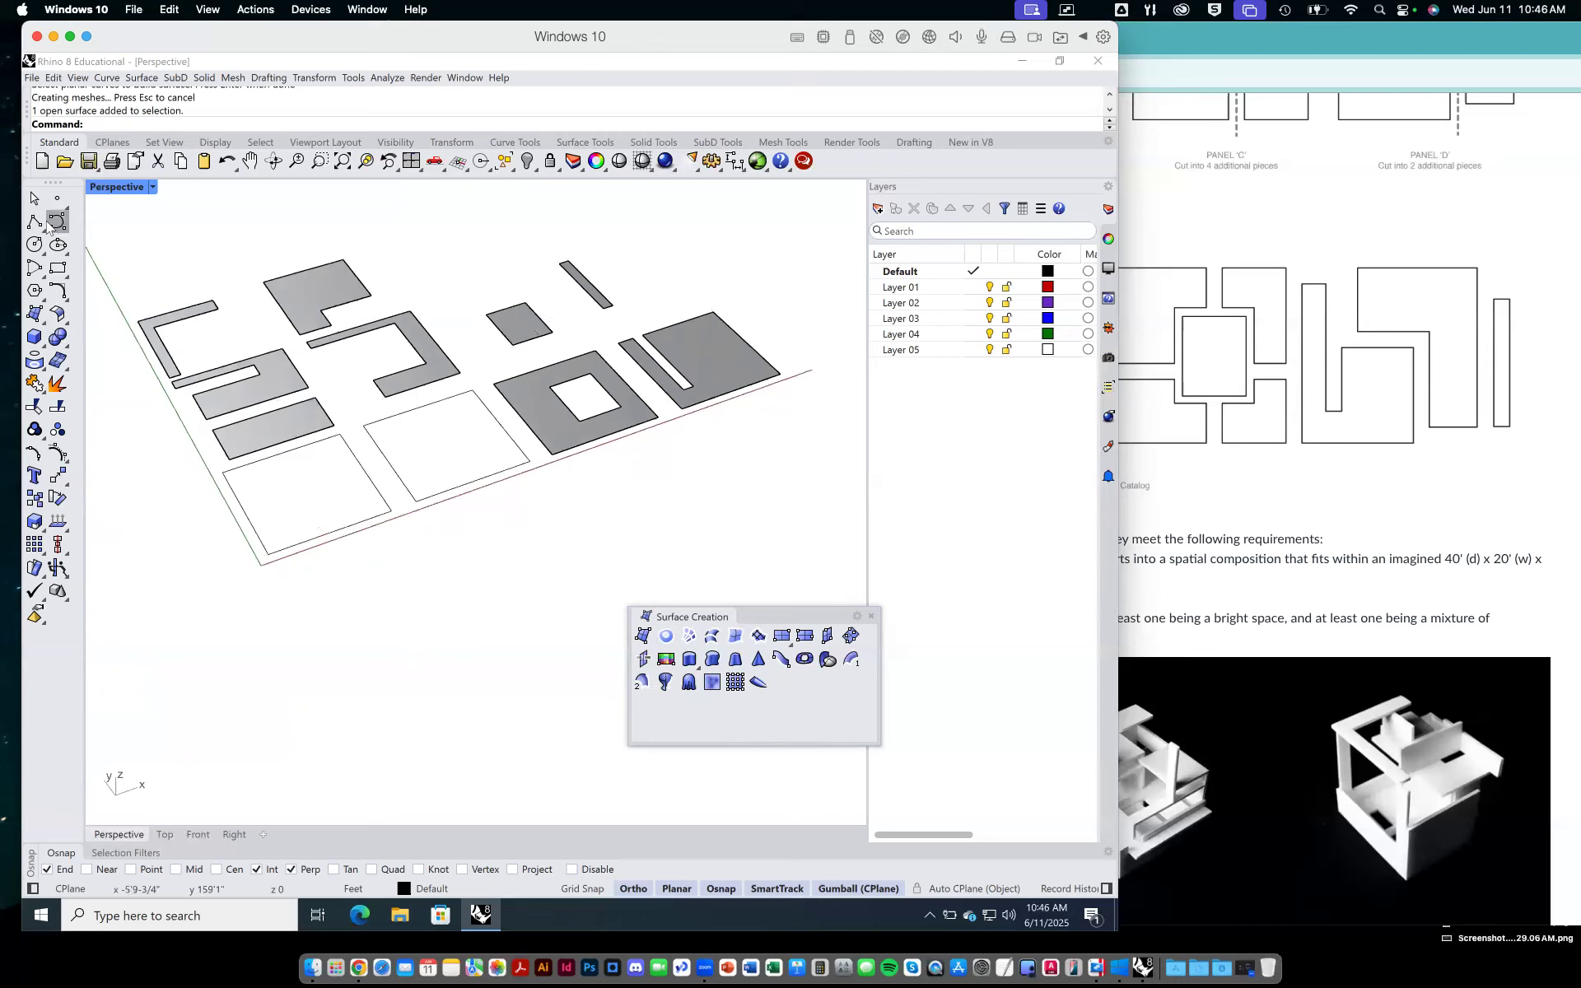
left_click(33, 339)
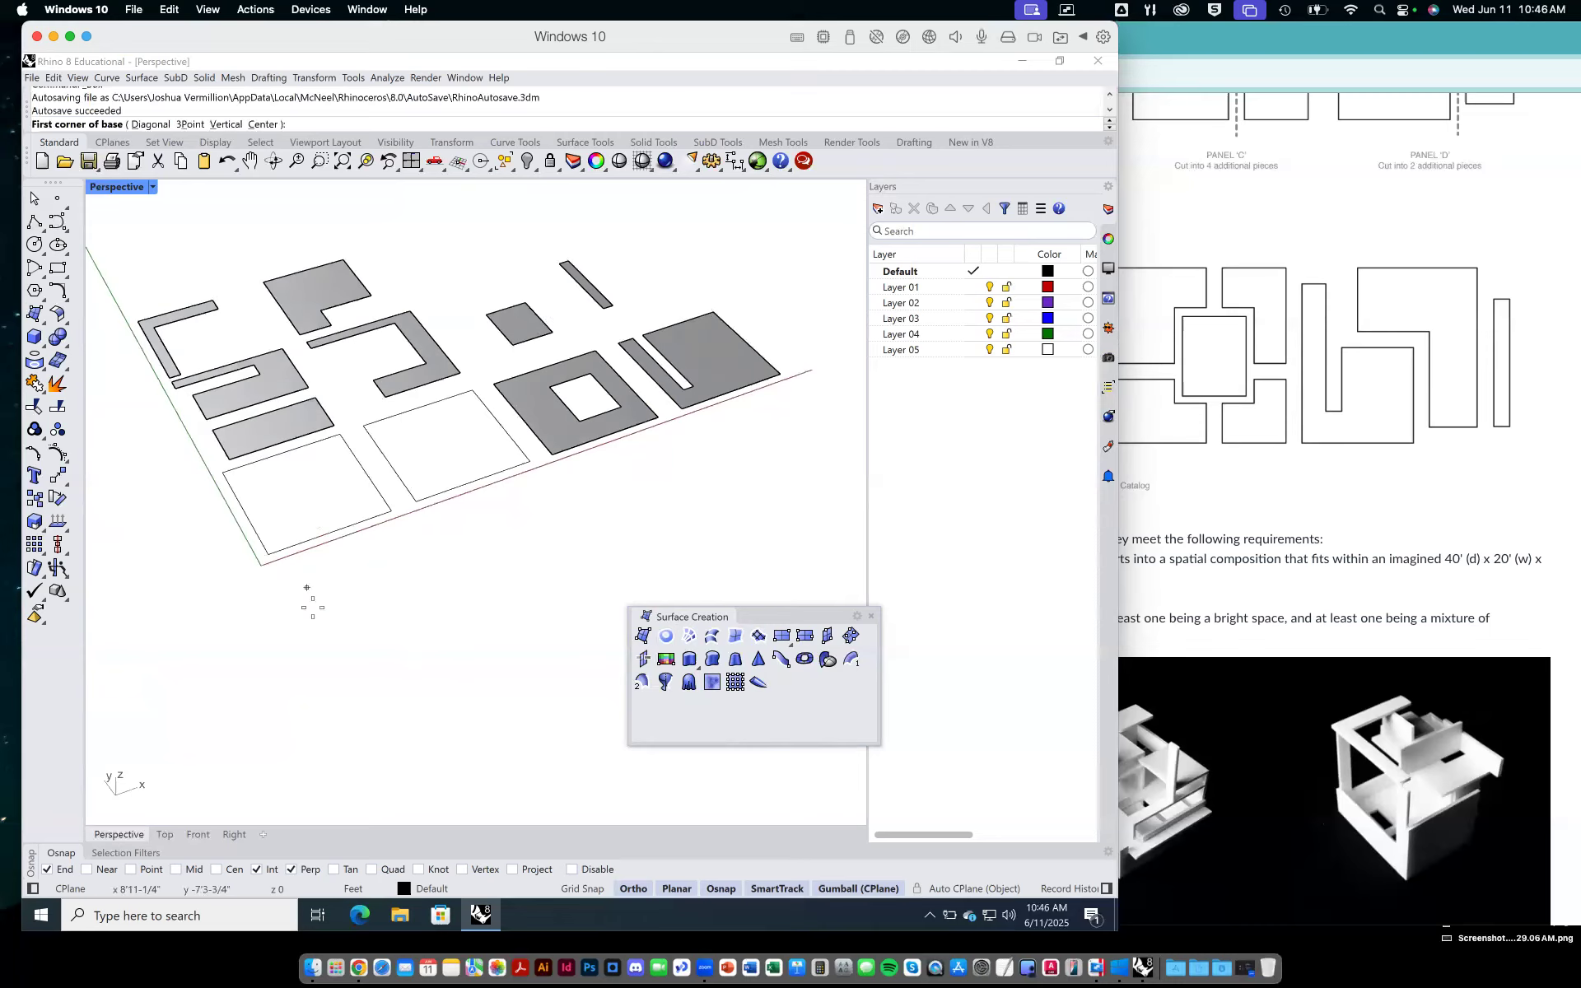
left_click(320, 615)
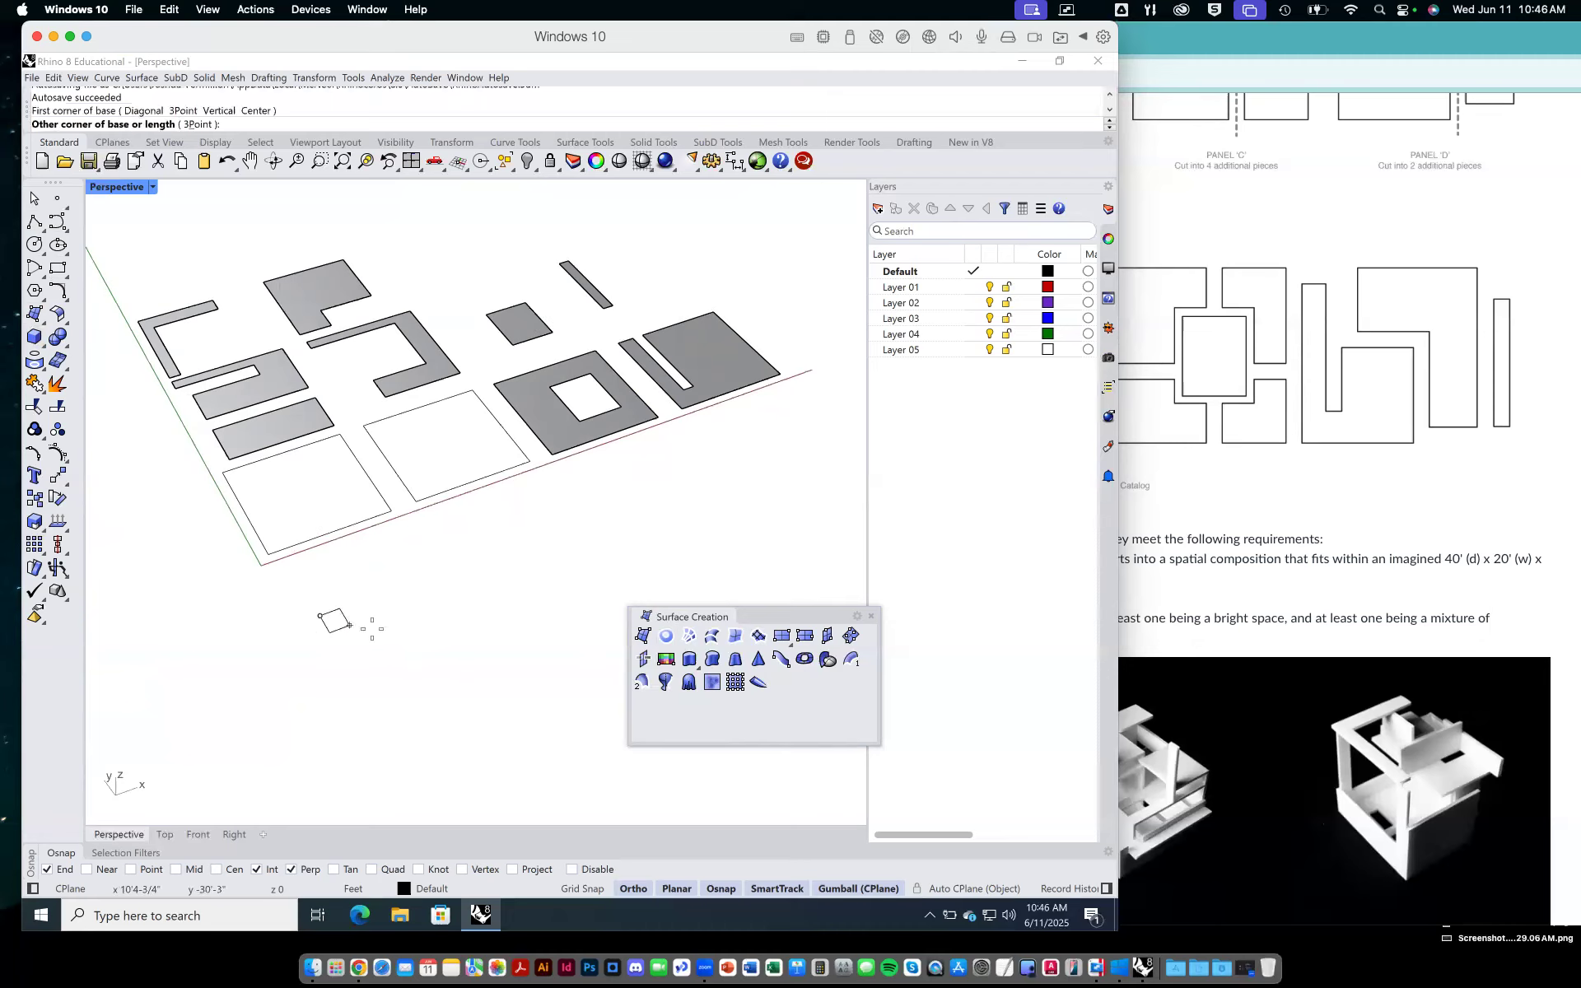
right_click_drag(505, 658, 584, 582, "shift")
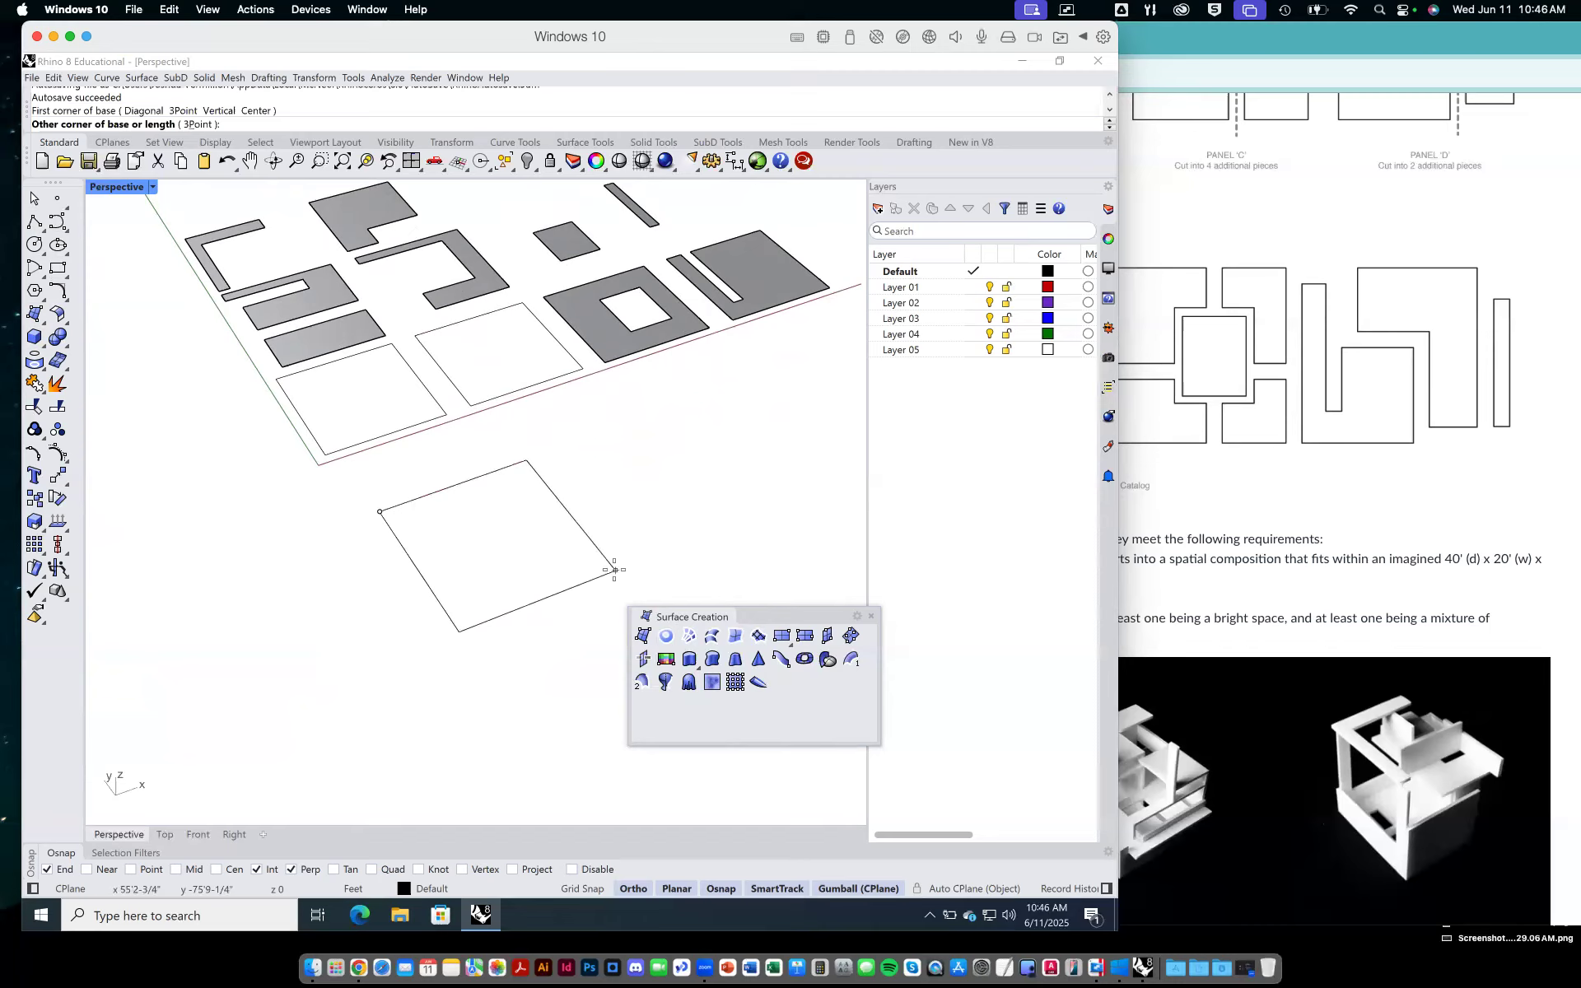
key("Escape")
Draw a closed 20 by 40 foot rectangle with the Polyline tool in the empty area in front of the panel pieces.
left_click(33, 223)
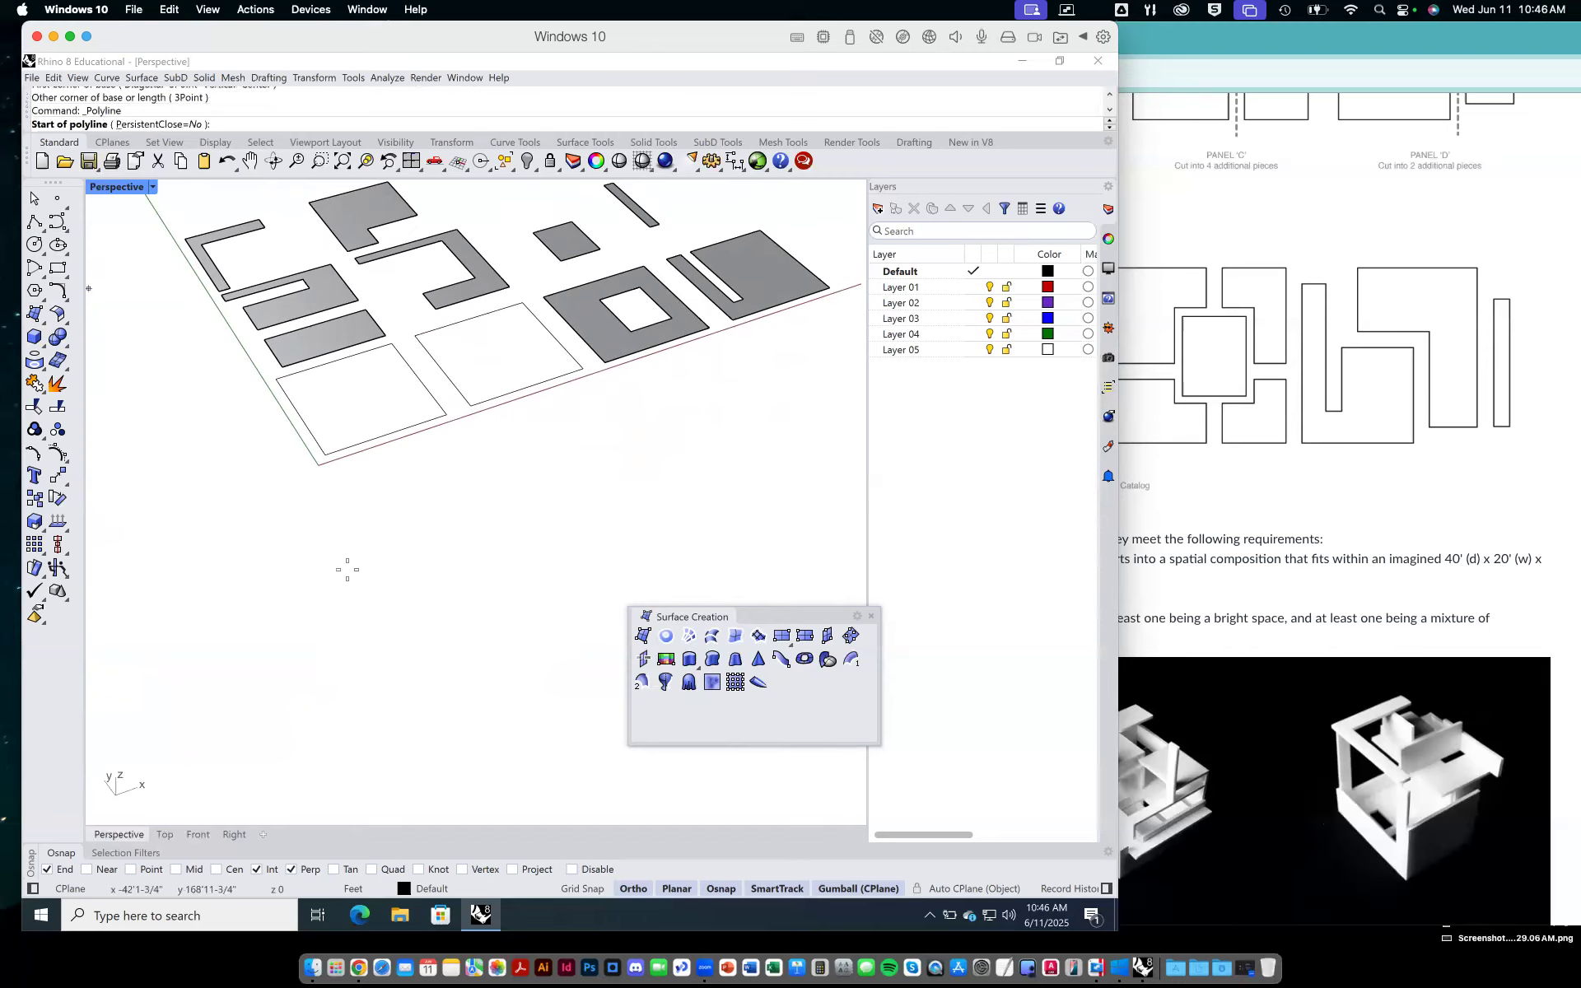
left_click(370, 523)
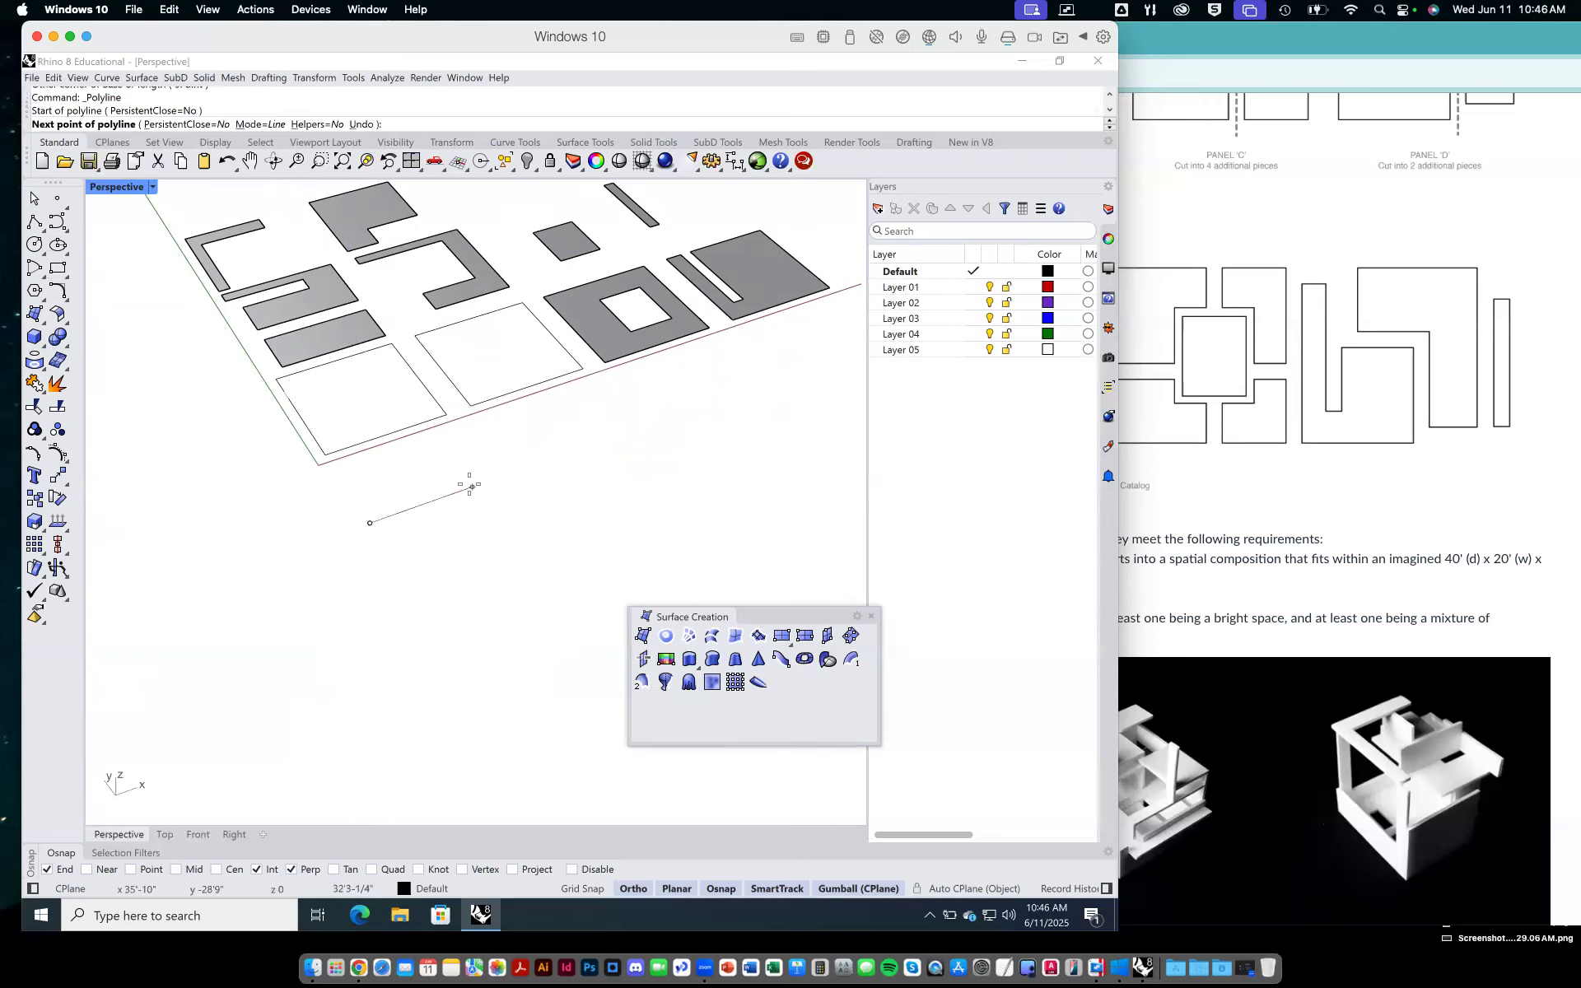
type("20")
key("Return")
left_click(476, 479)
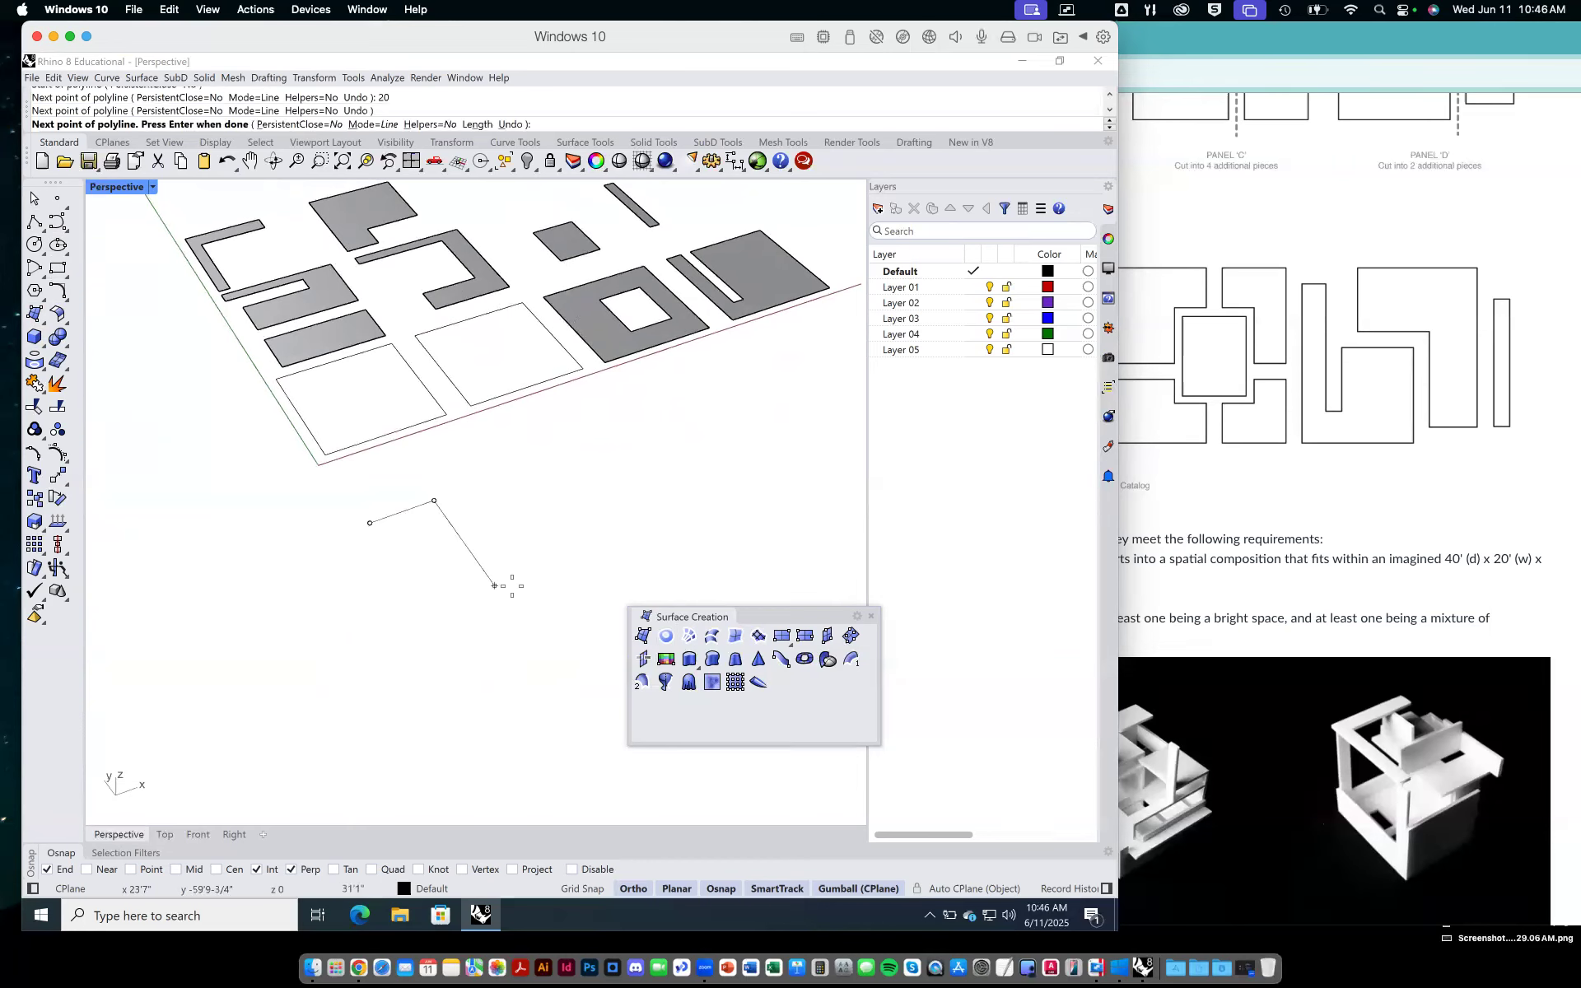
type("40")
key("Return")
left_click(511, 636)
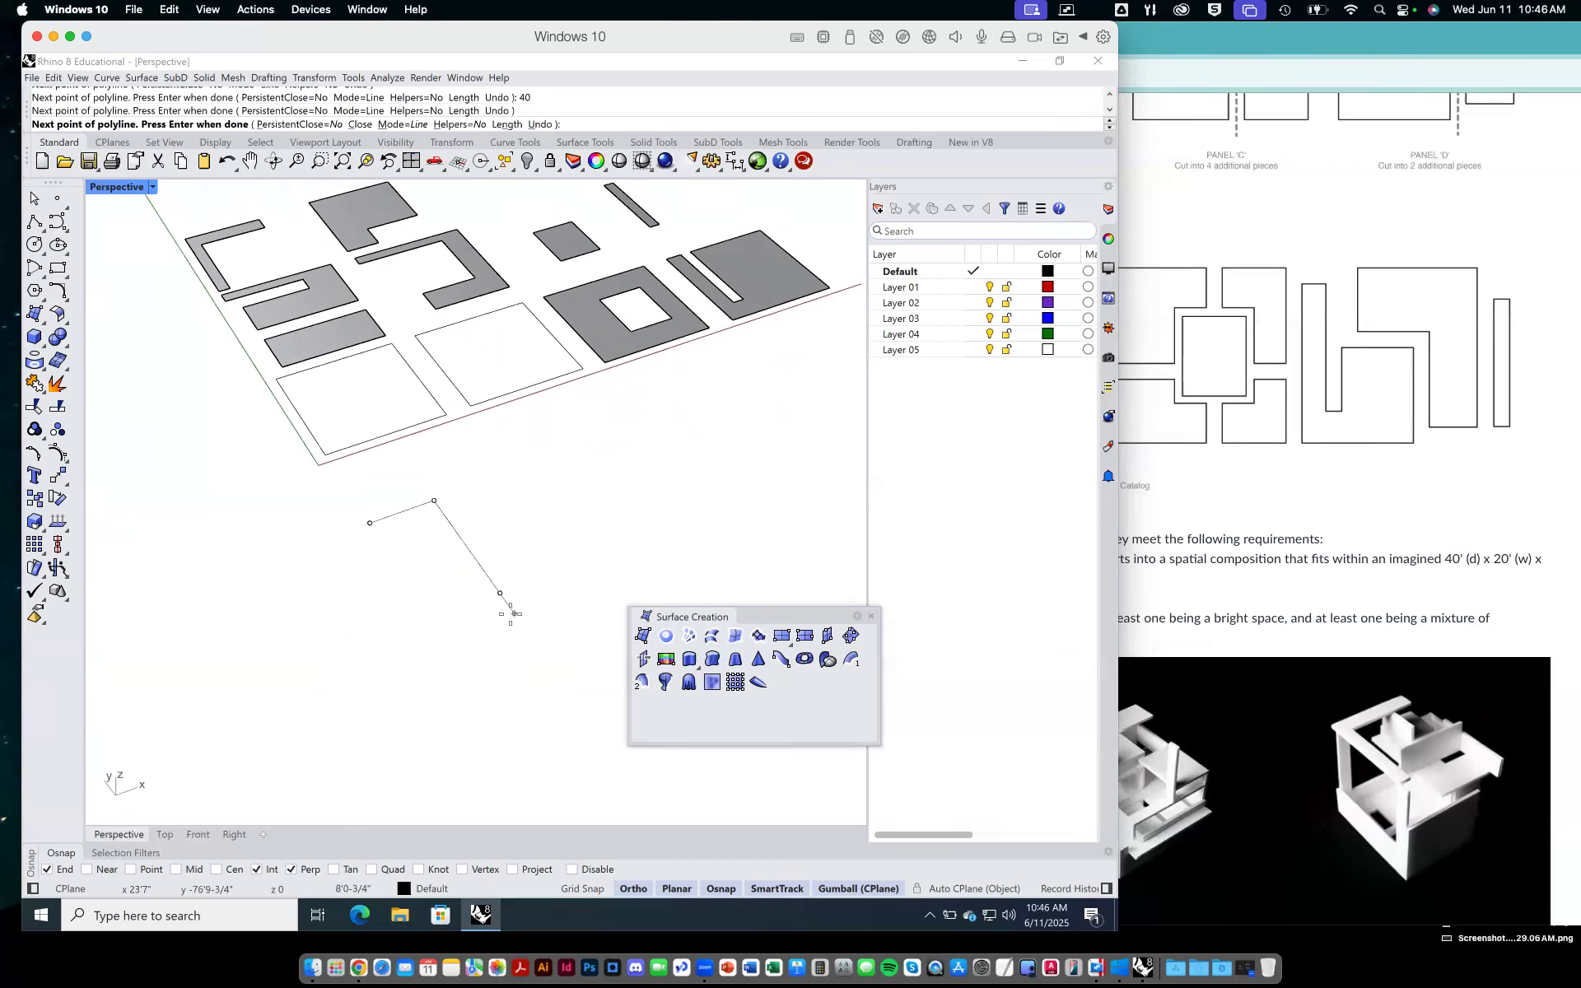
type("20")
key("Return")
left_click(429, 616)
type("c")
key("Return")
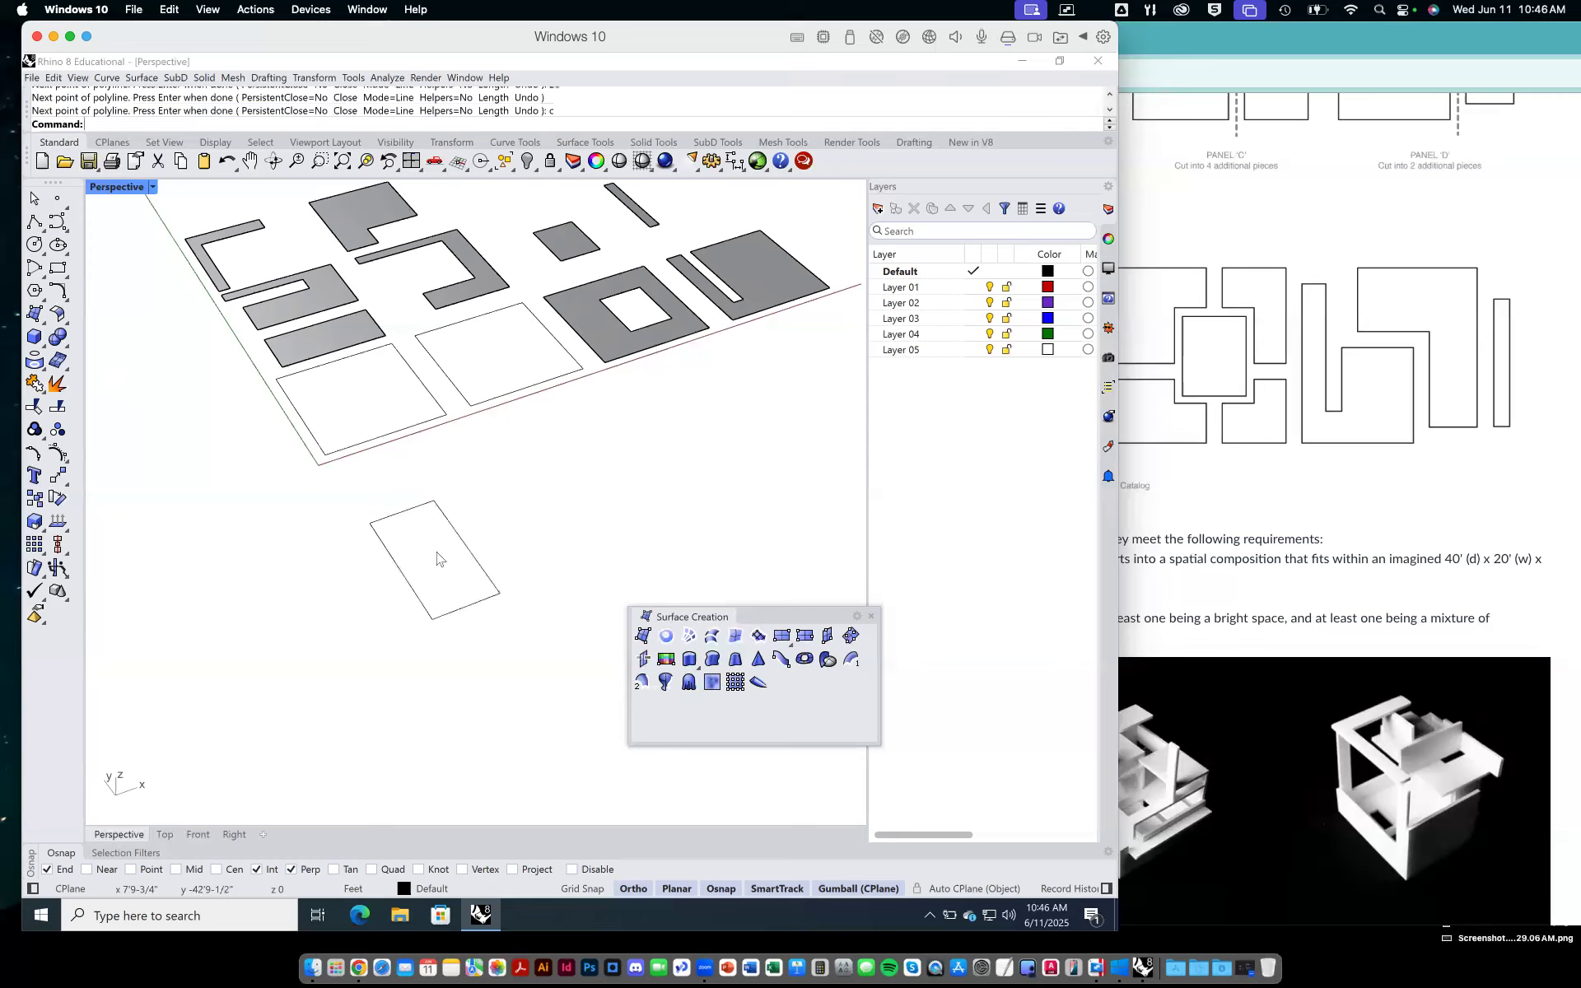
Reopen the Surface Creation tools as a floating palette near the new rectangle.
right_click_drag(471, 572, 512, 565)
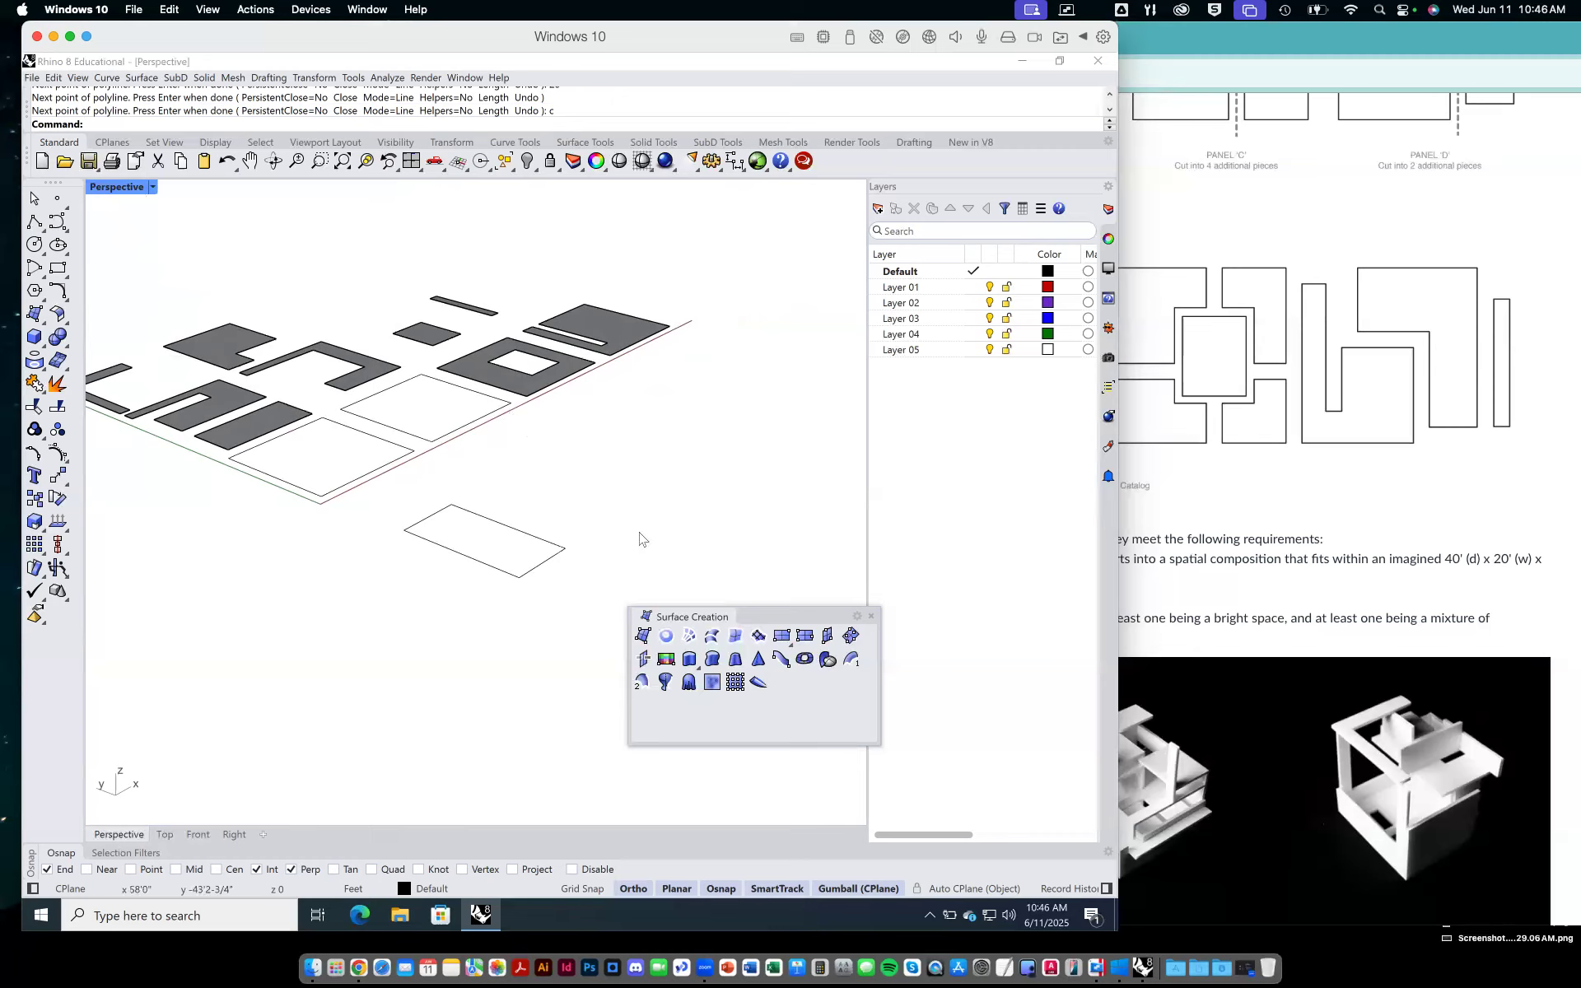
left_click_drag(704, 617, 797, 588)
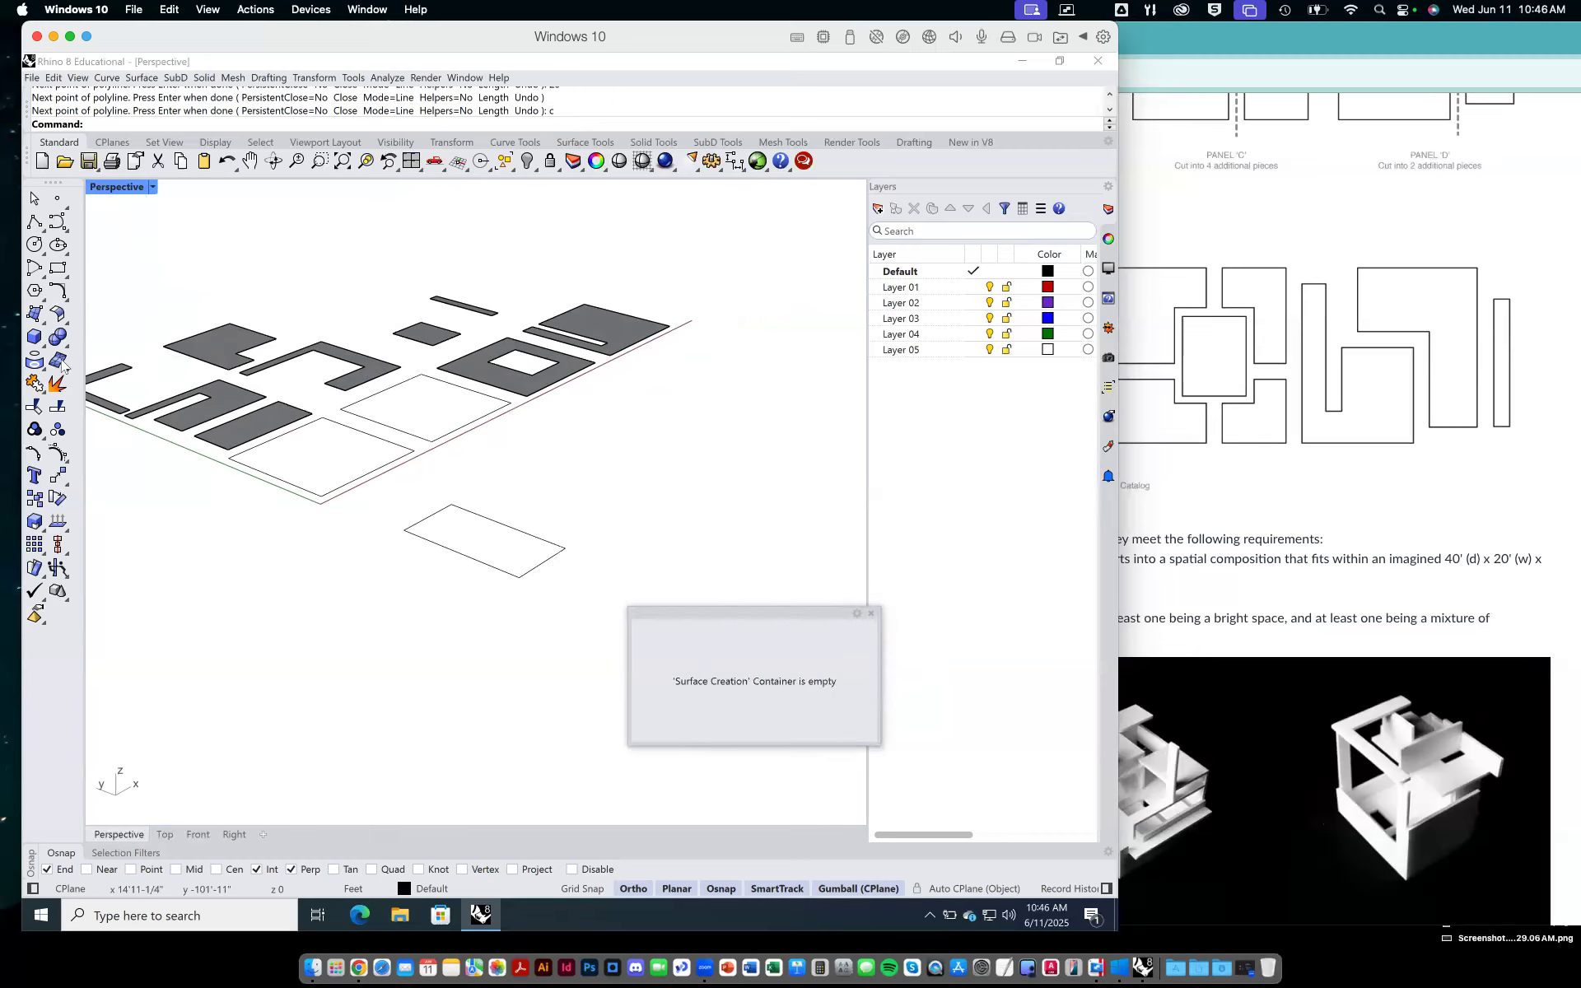
left_click(31, 321)
left_click_drag(171, 305, 669, 409)
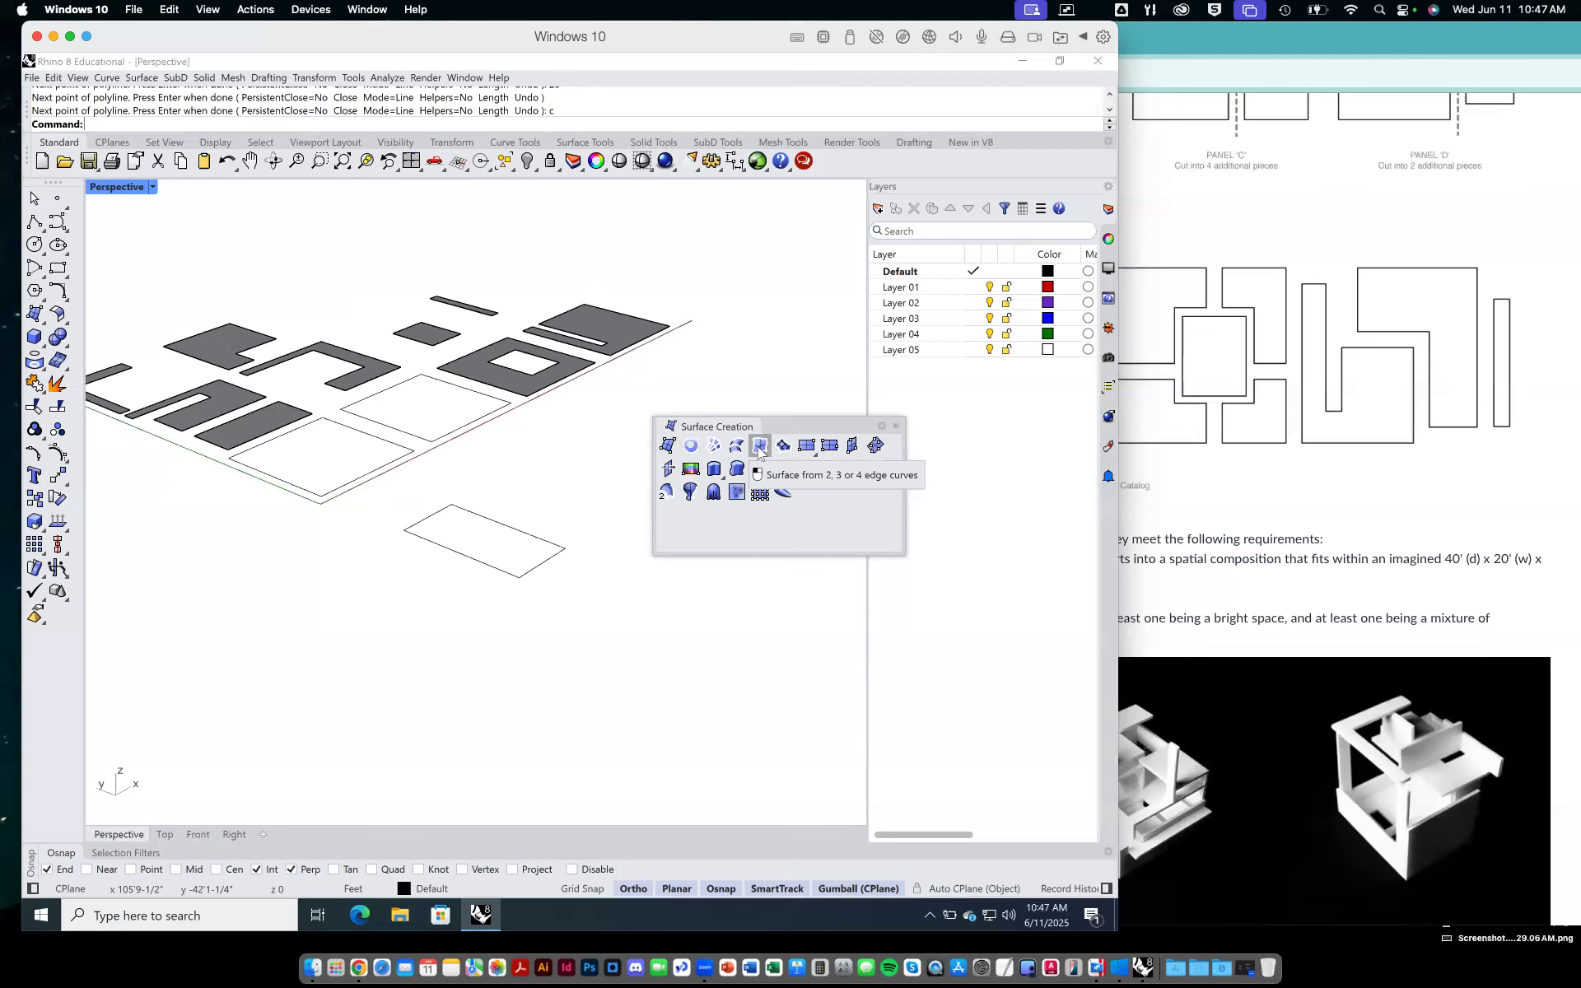
Try extruding the rectangle straight up 40 feet as an open surface with Solid set to No, and undo it.
left_click(714, 470)
left_click(552, 548)
key("Return")
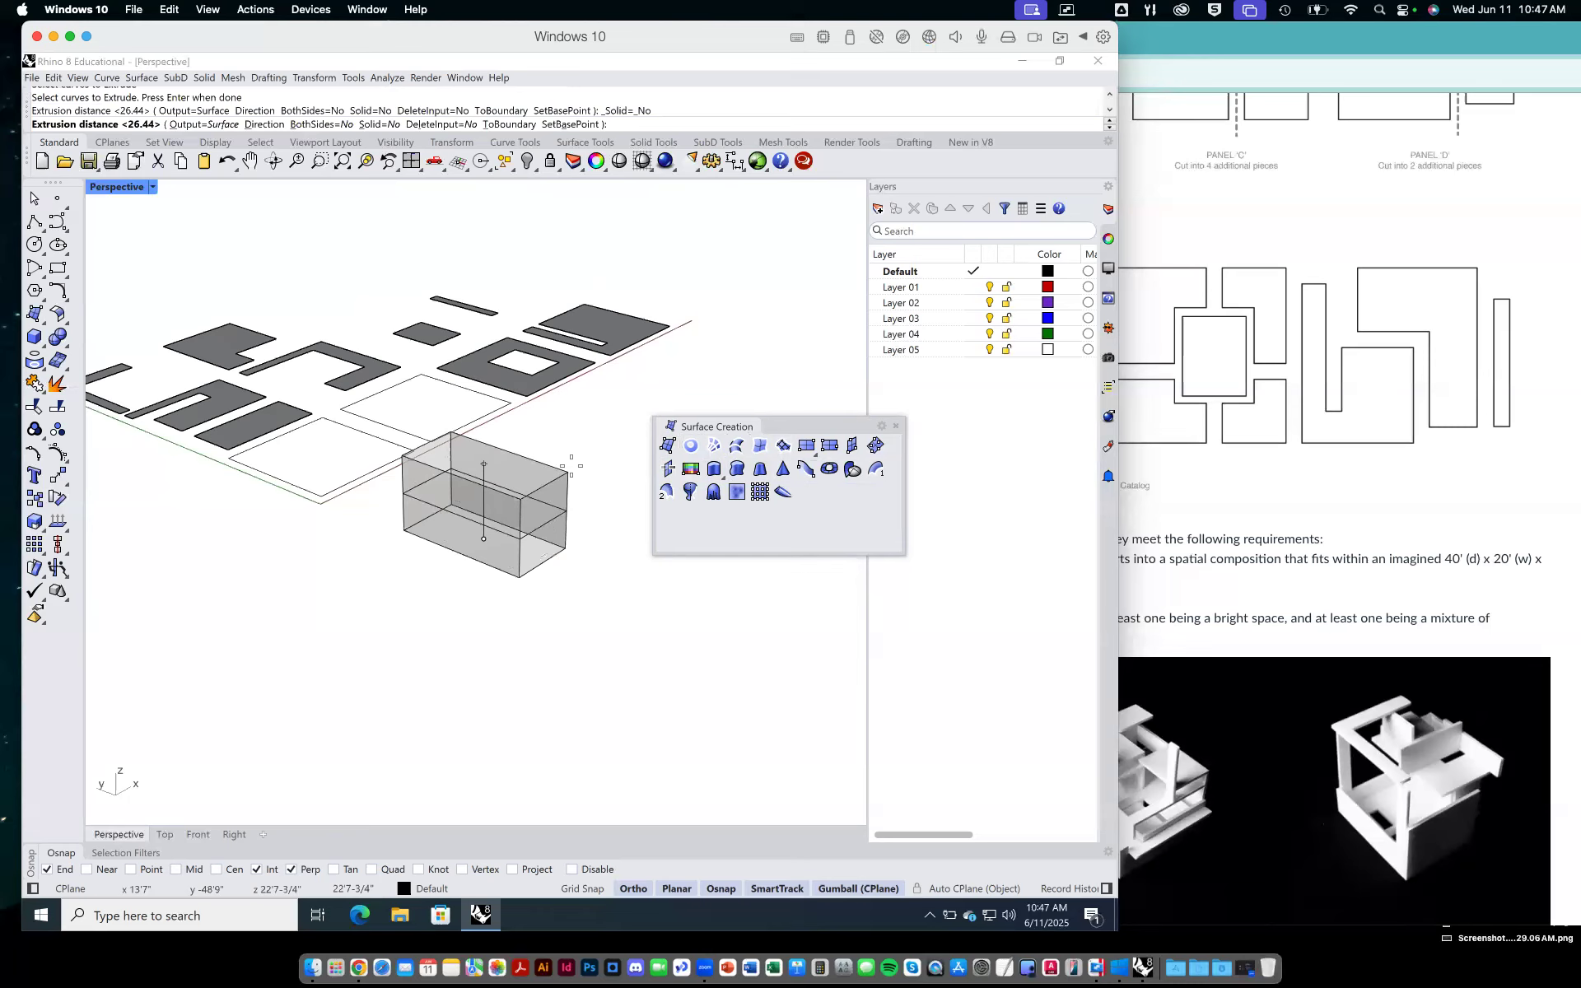
type("40")
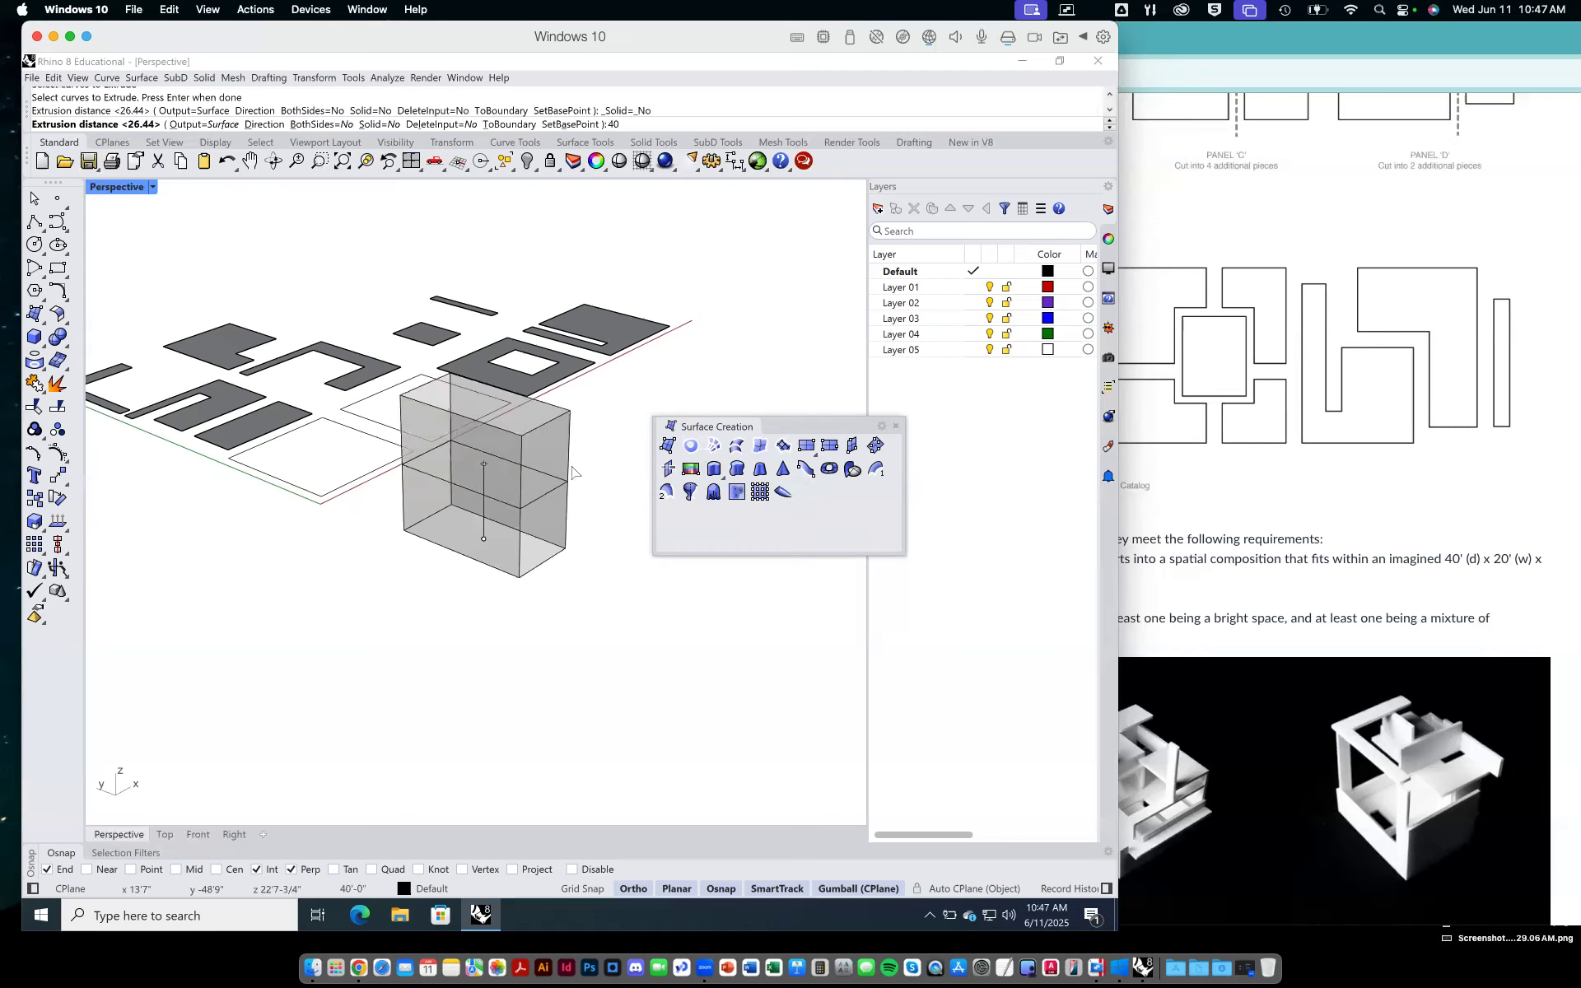
key("Return")
mouse_move(573, 471)
right_mouse_down()
mouse_move(552, 574)
mouse_move(531, 577)
mouse_move(621, 600)
mouse_move(621, 617)
mouse_move(601, 565)
mouse_move(576, 572)
mouse_move(583, 557)
right_mouse_up()
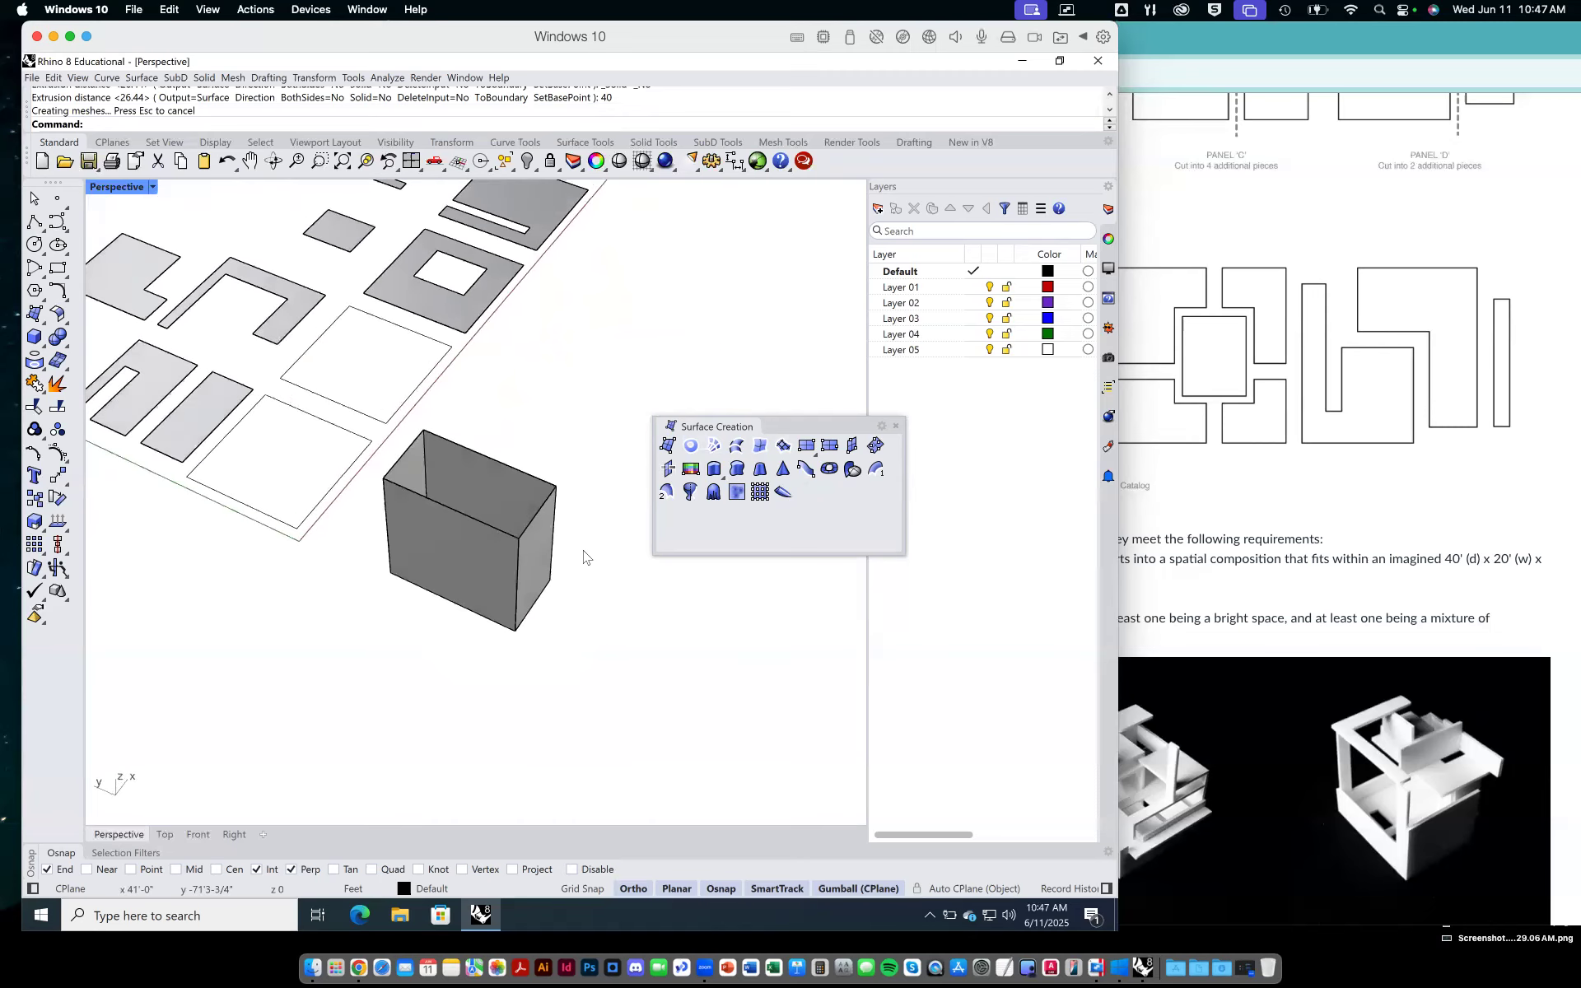
key("ctrl+z")
Extrude the rectangle 40 feet upward with Solid set to Yes to form a capped box.
key("Return")
left_click(533, 577)
key("Return")
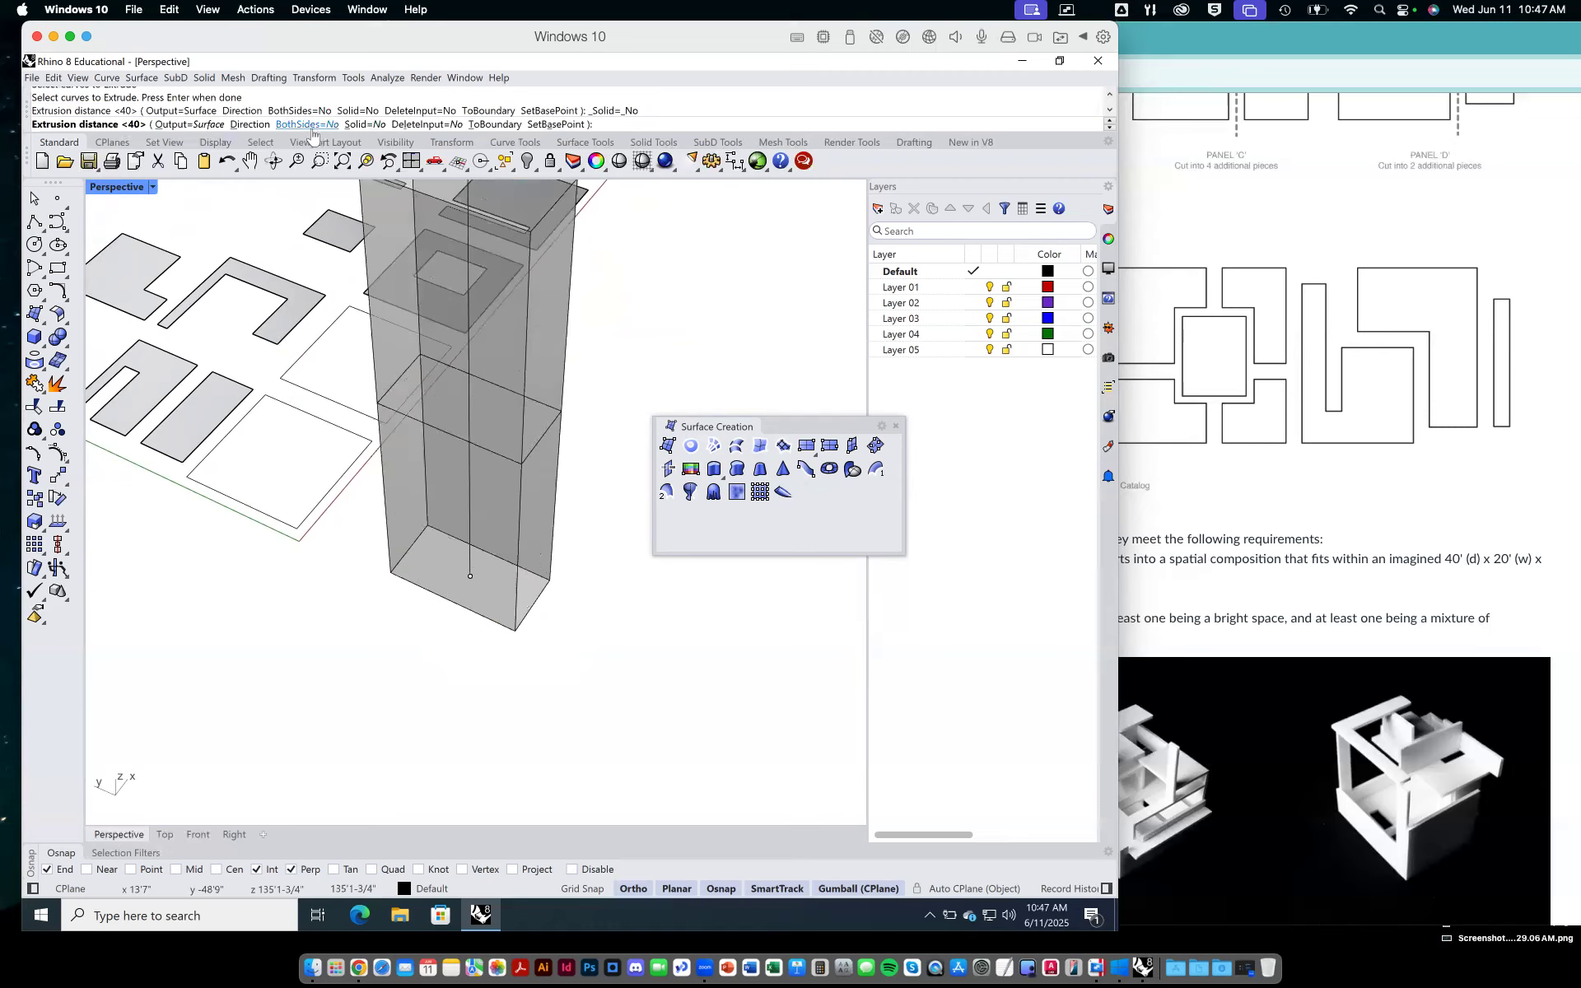
left_click(365, 124)
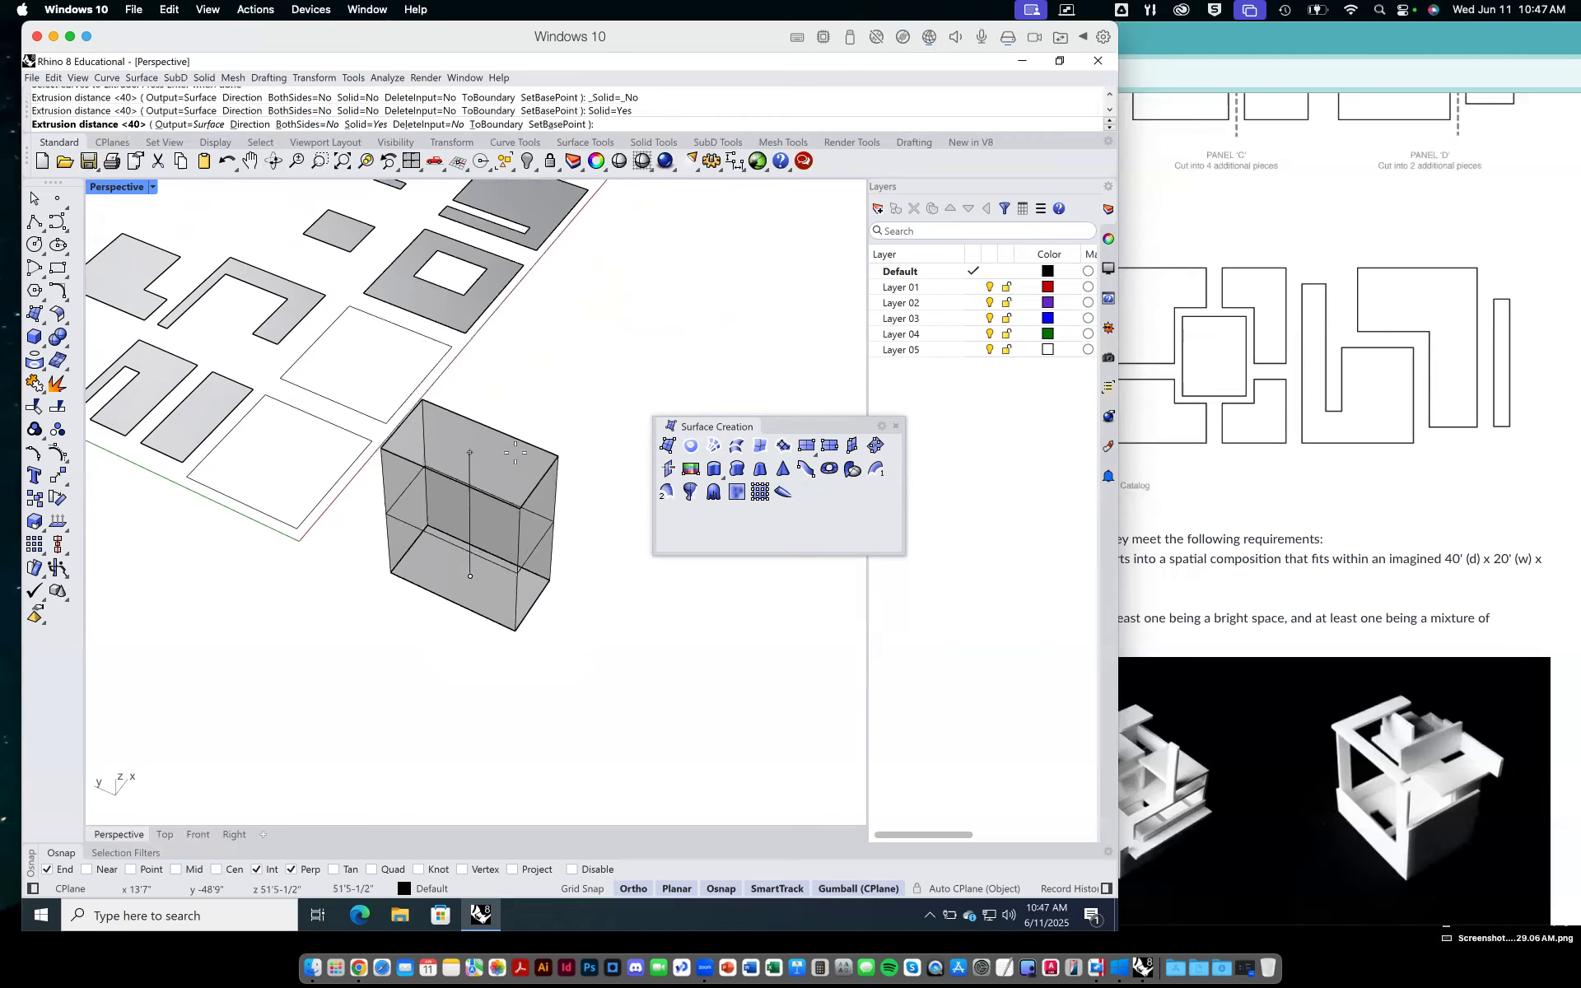
type("40")
key("Return")
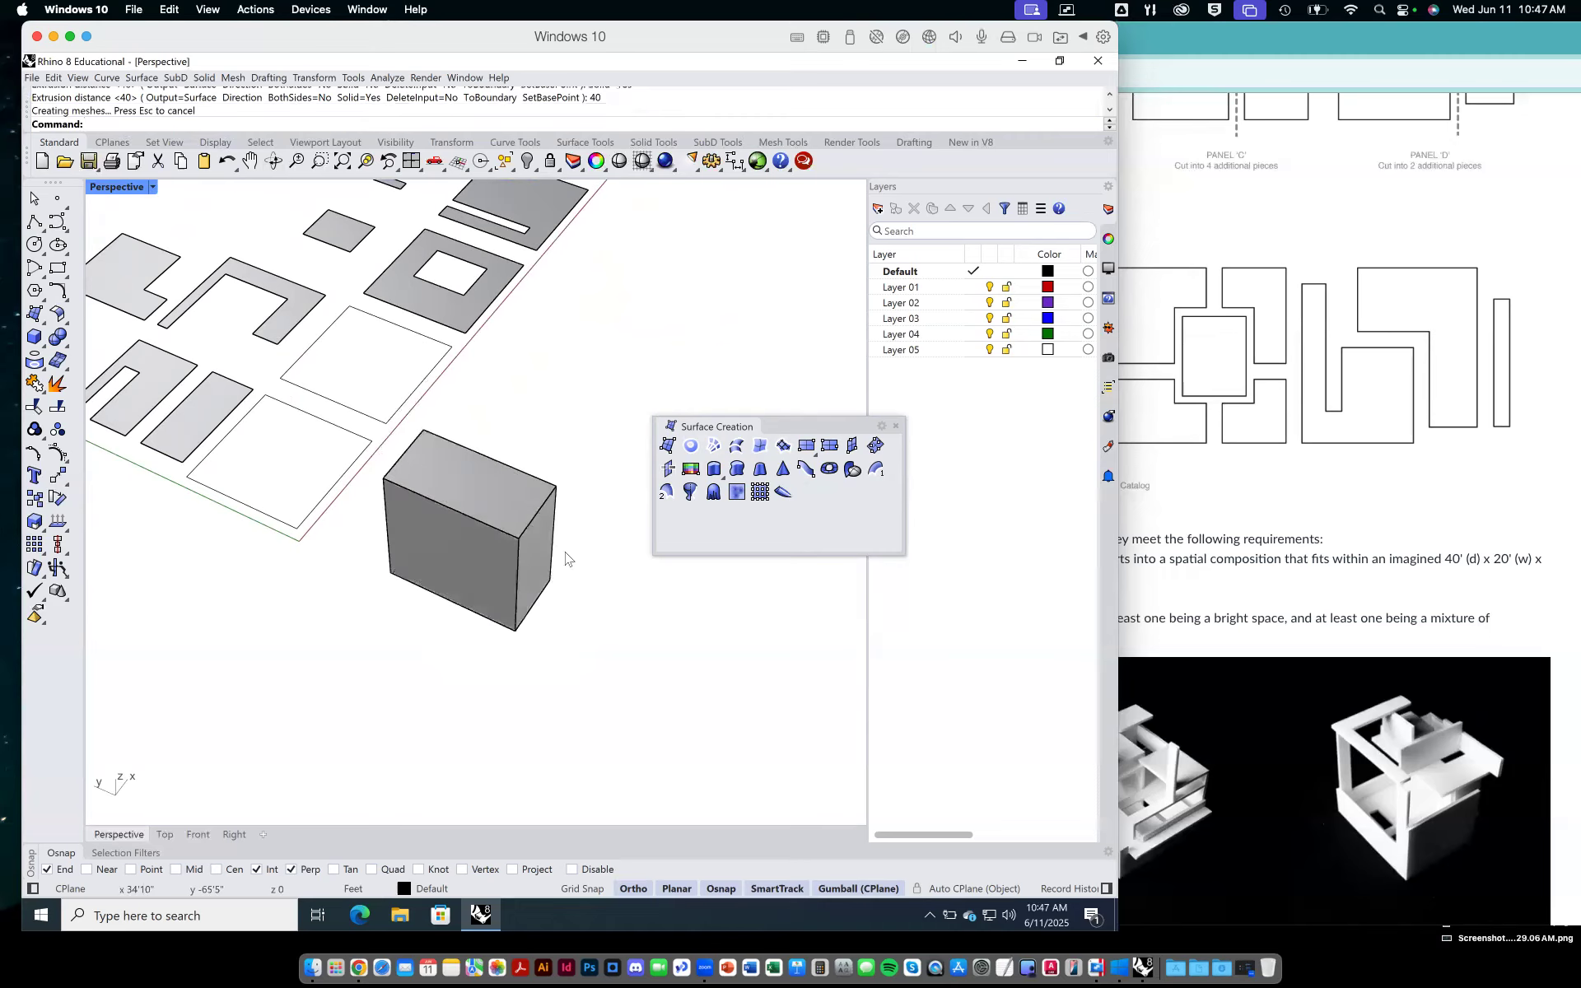
right_click_drag(565, 550, 587, 568, "shift")
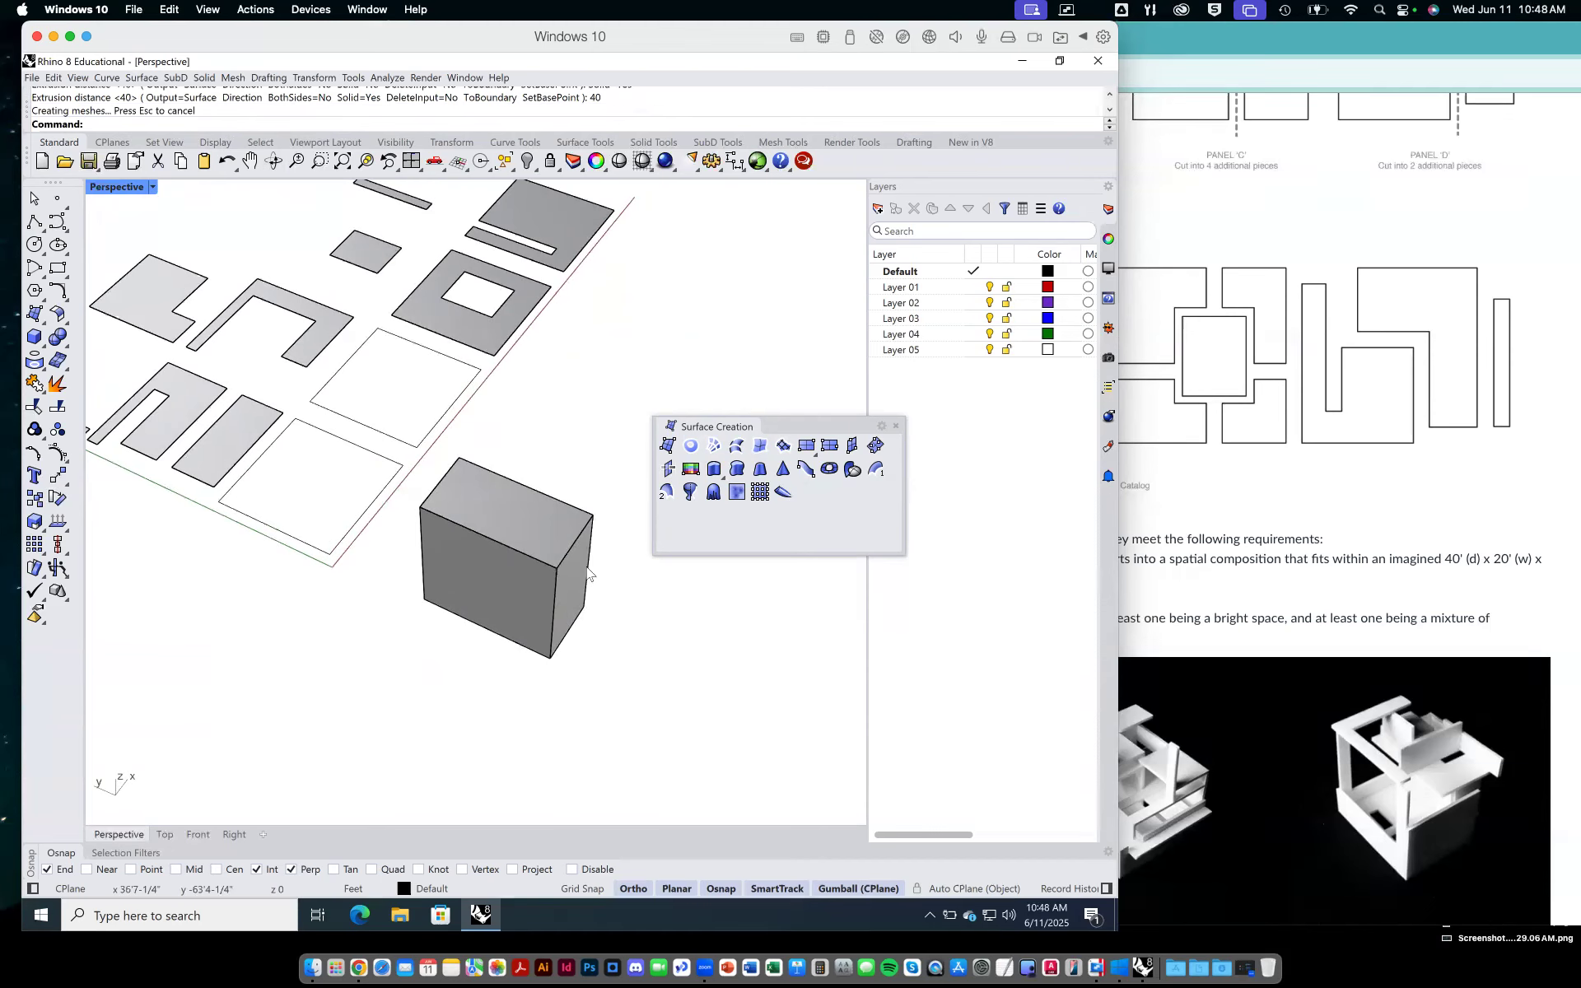
right_click_drag(596, 670, 585, 619)
right_click_drag(368, 381, 435, 418, "shift")
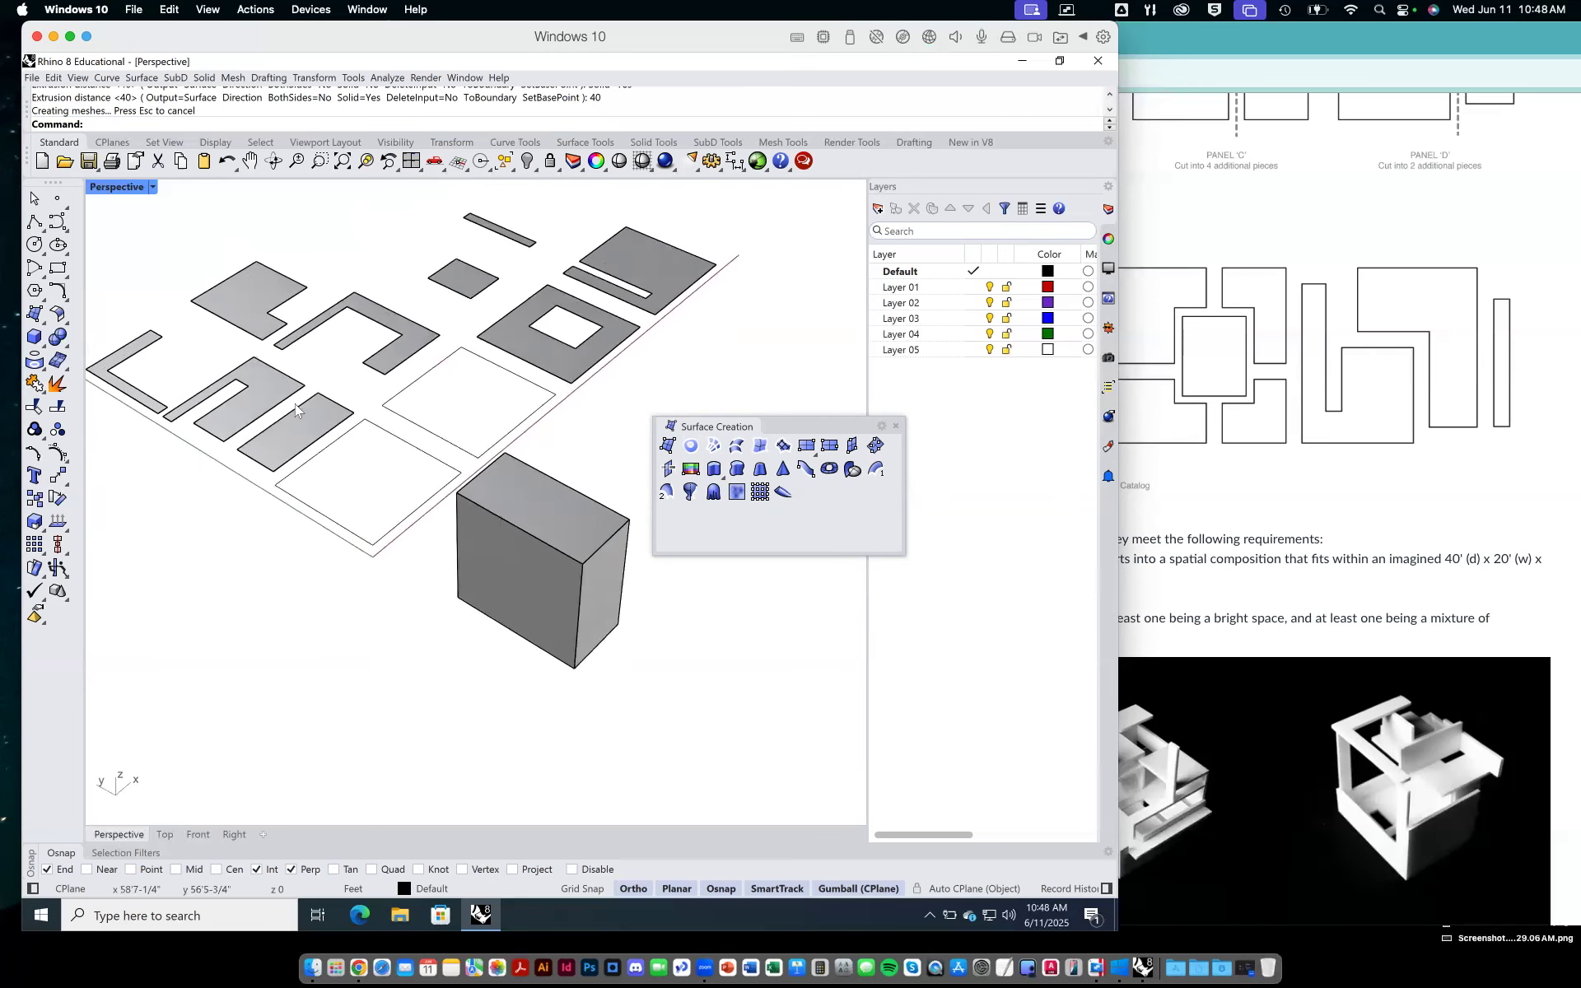
Show all four viewports and return to a maximized Perspective viewport.
left_click(153, 189)
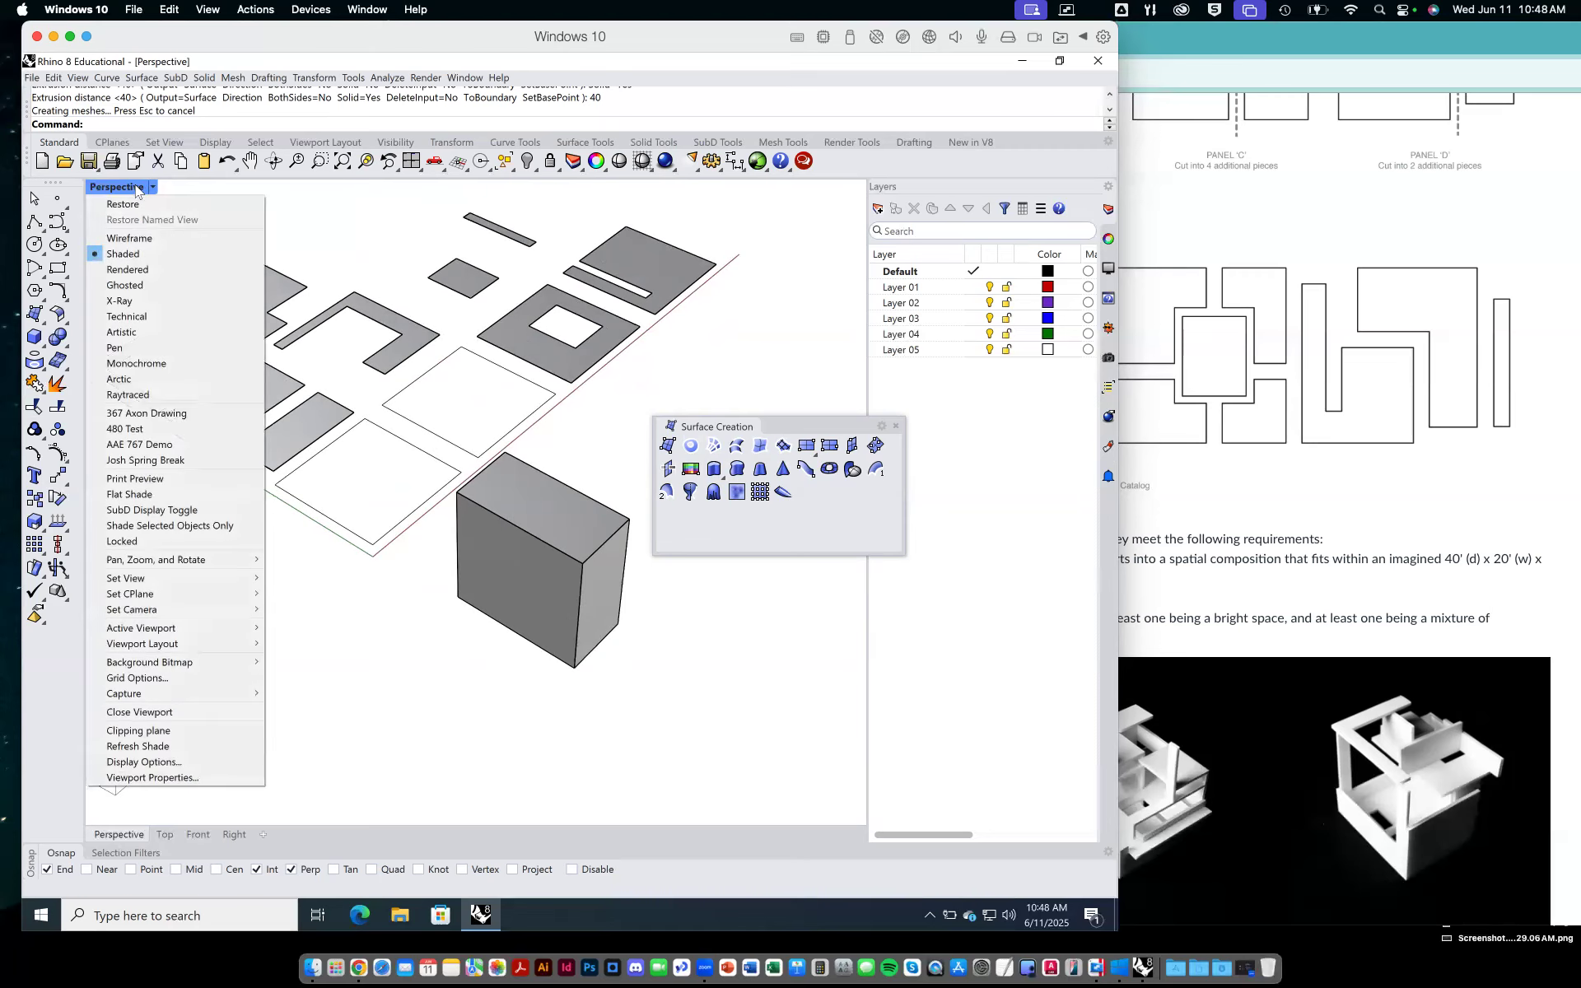
left_click(132, 190)
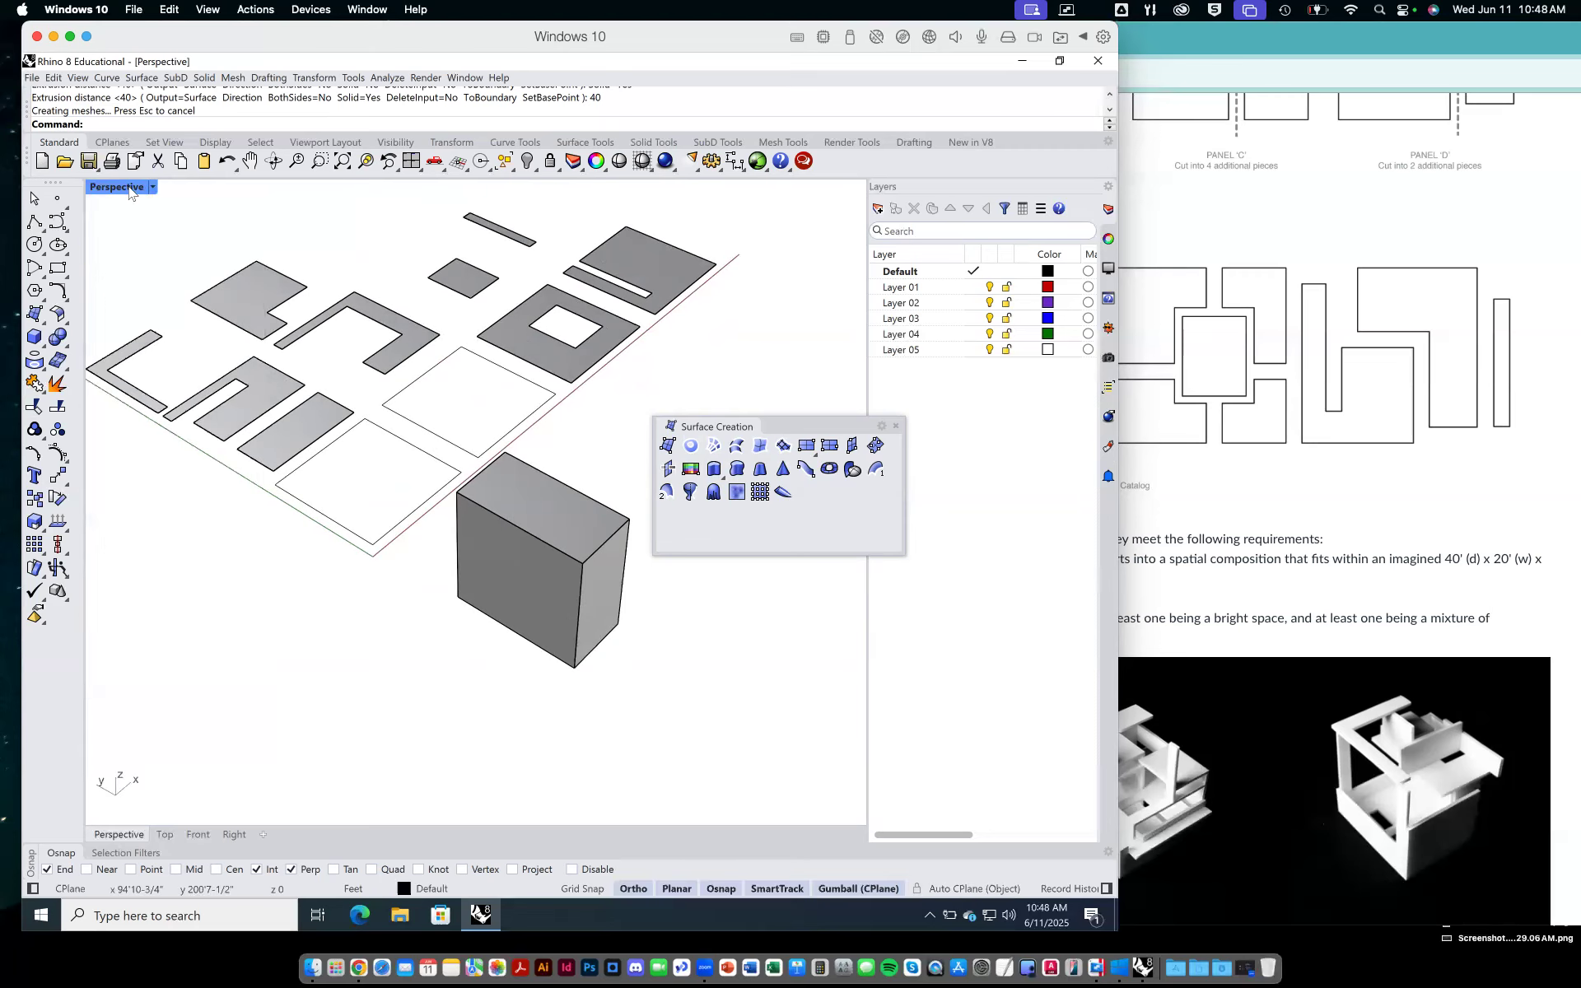
double_click(130, 190)
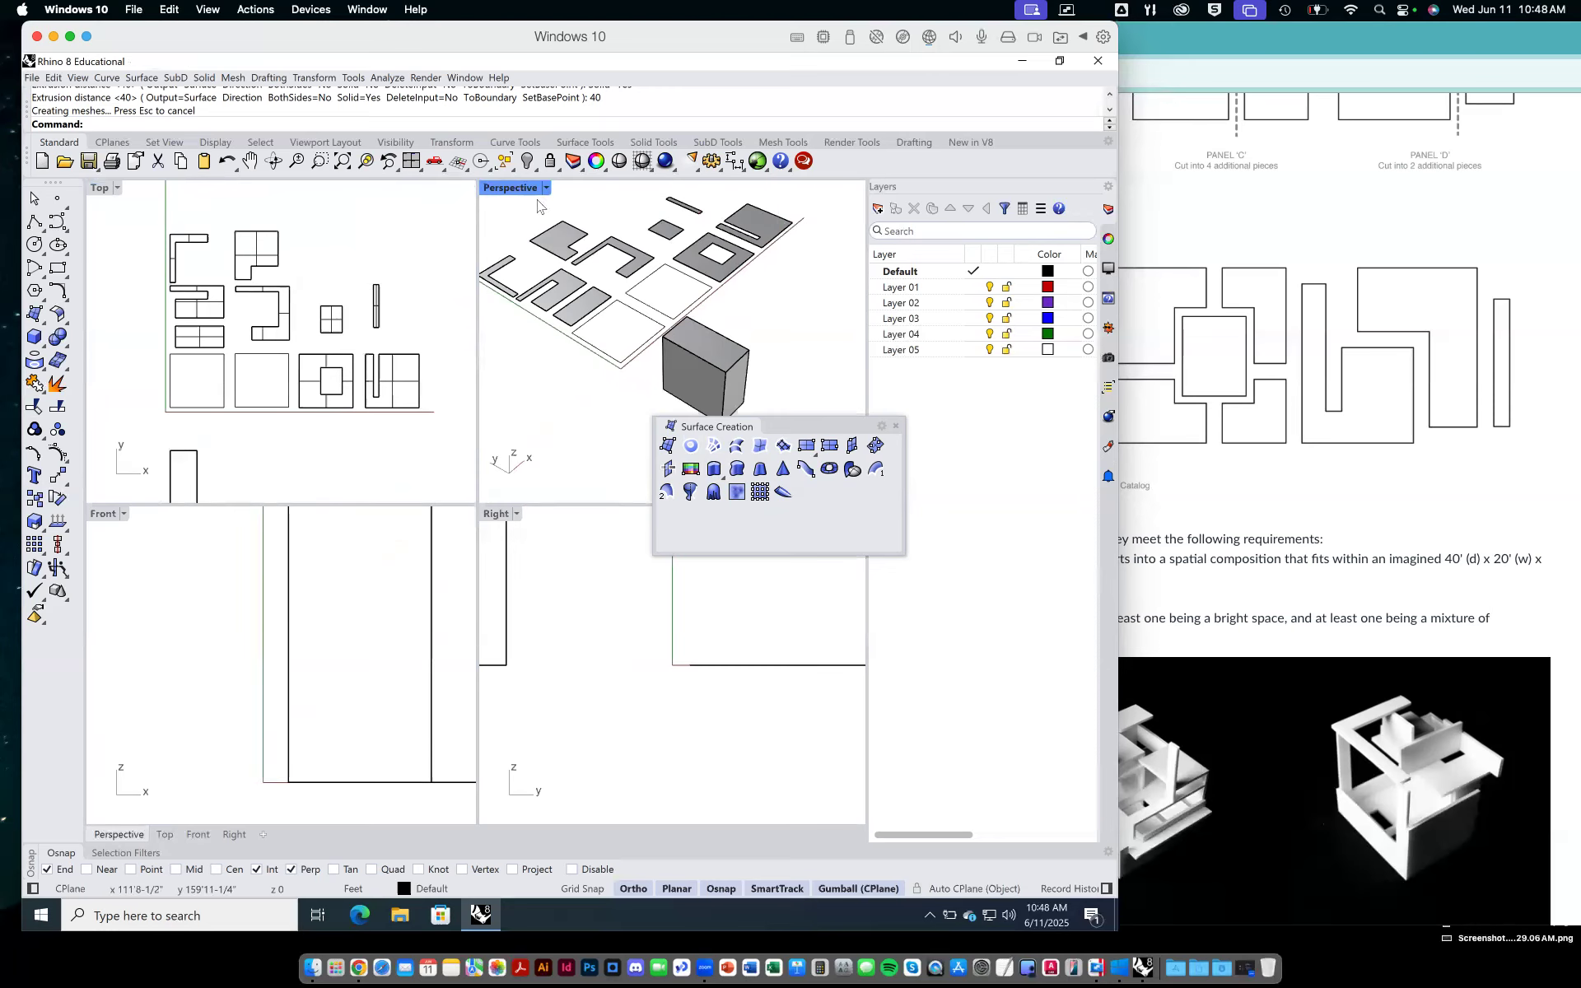
double_click(515, 188)
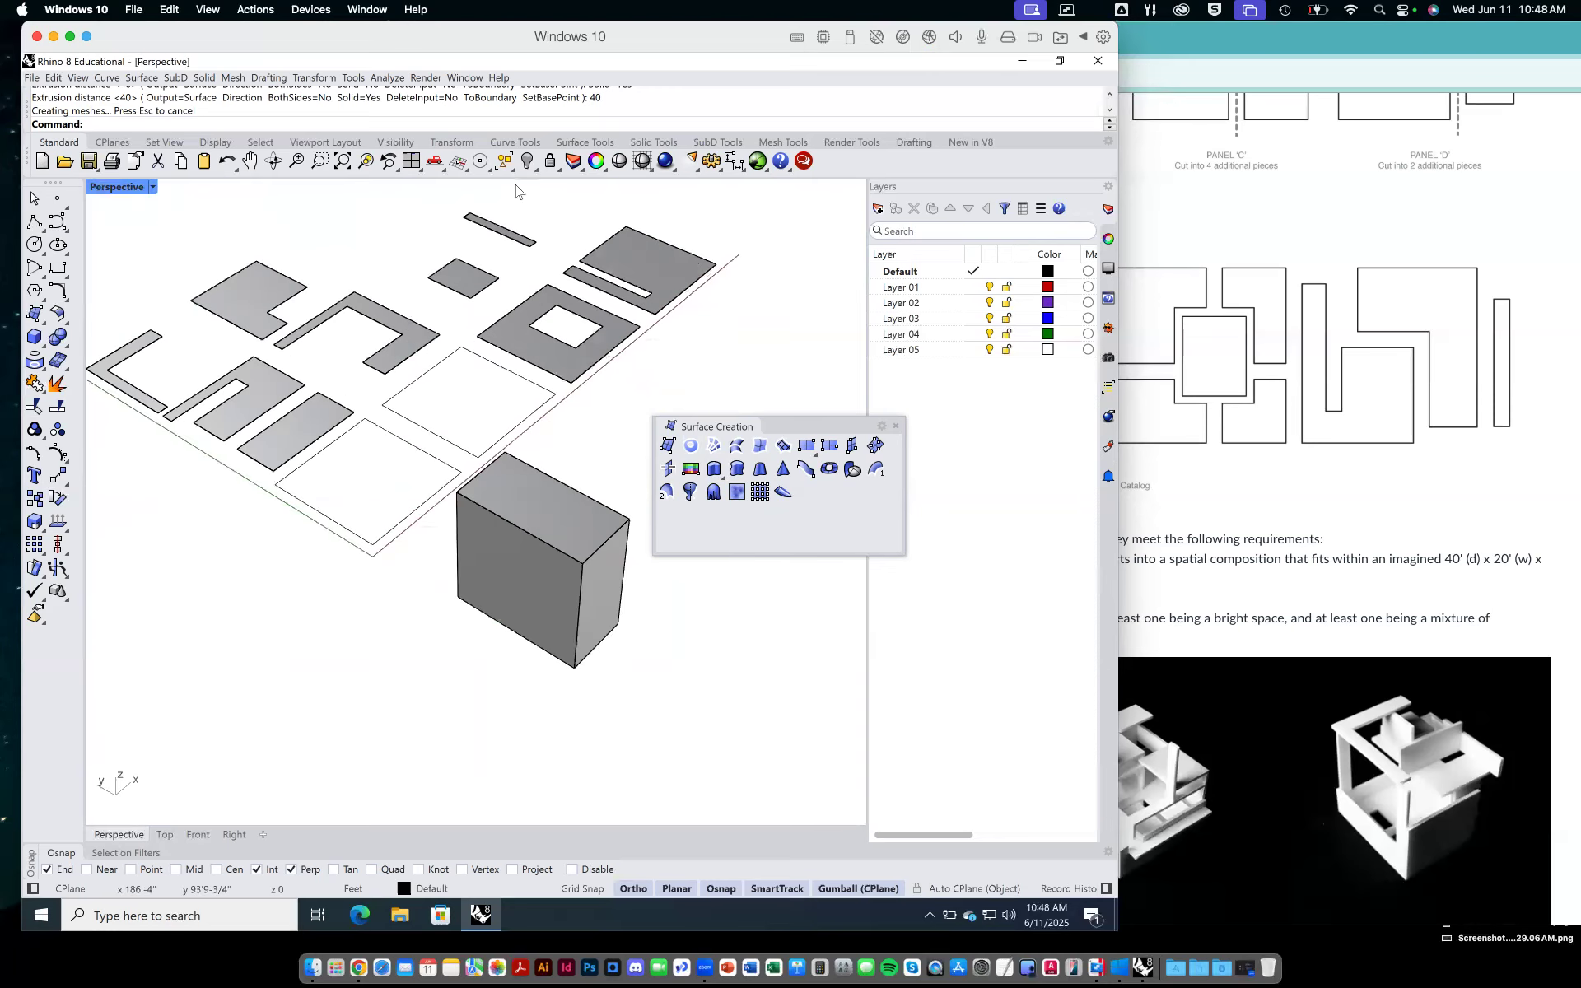
Set the Perspective viewport's display mode to Ghosted and examine the box's hidden edges.
left_click(153, 189)
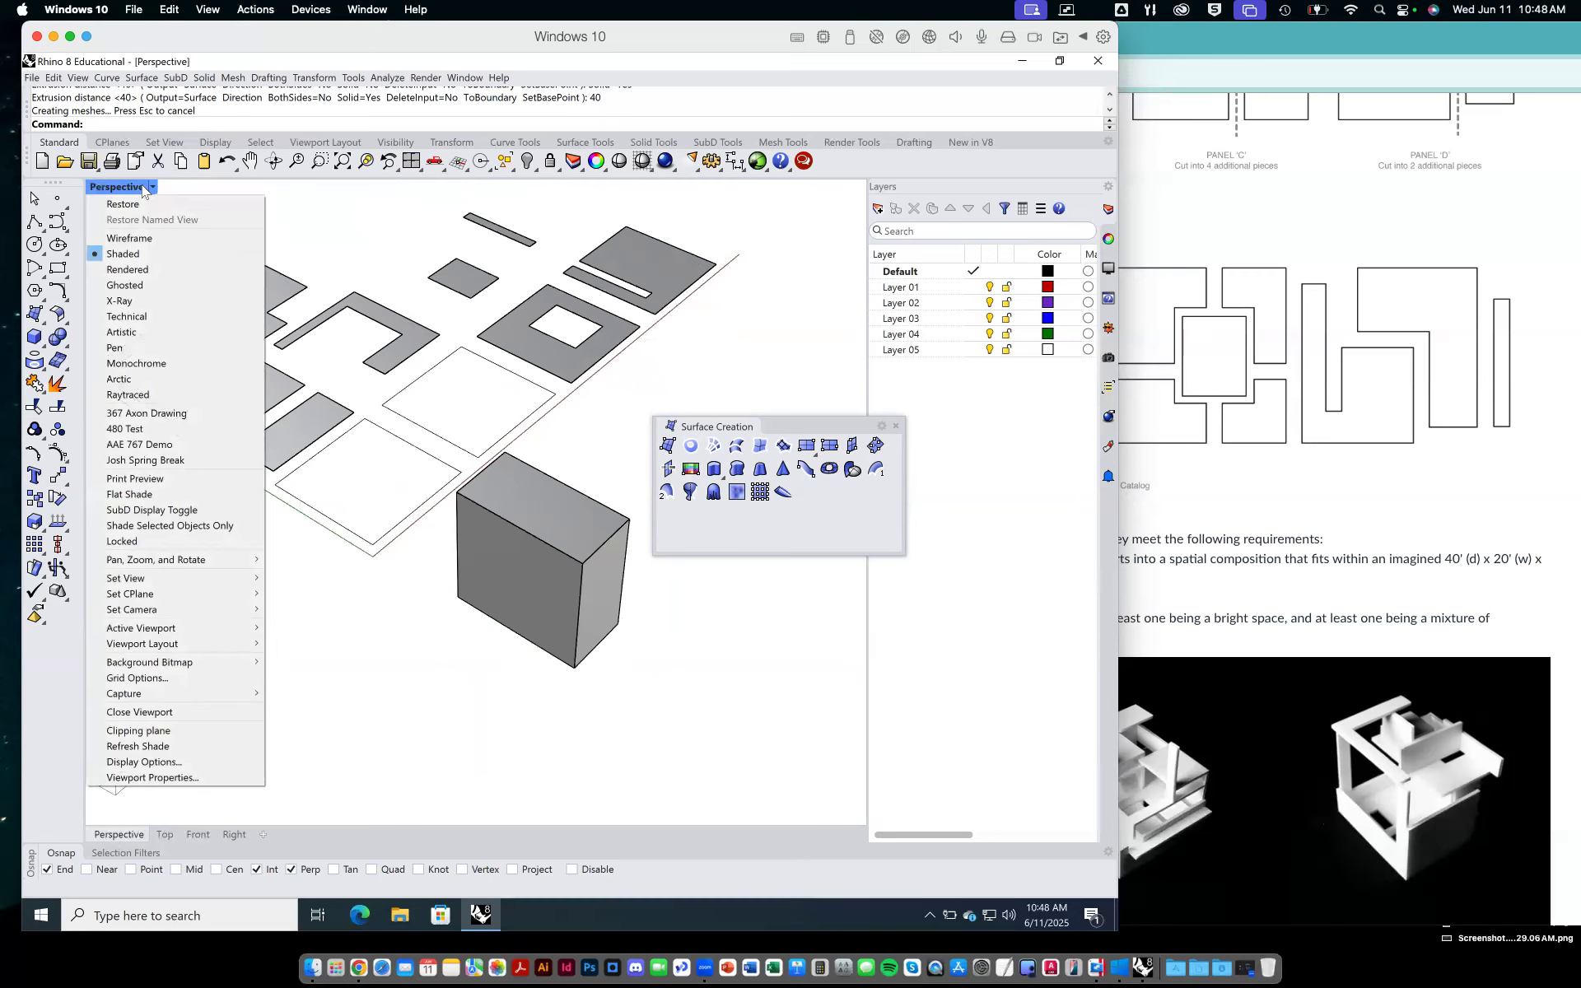
left_click(143, 287)
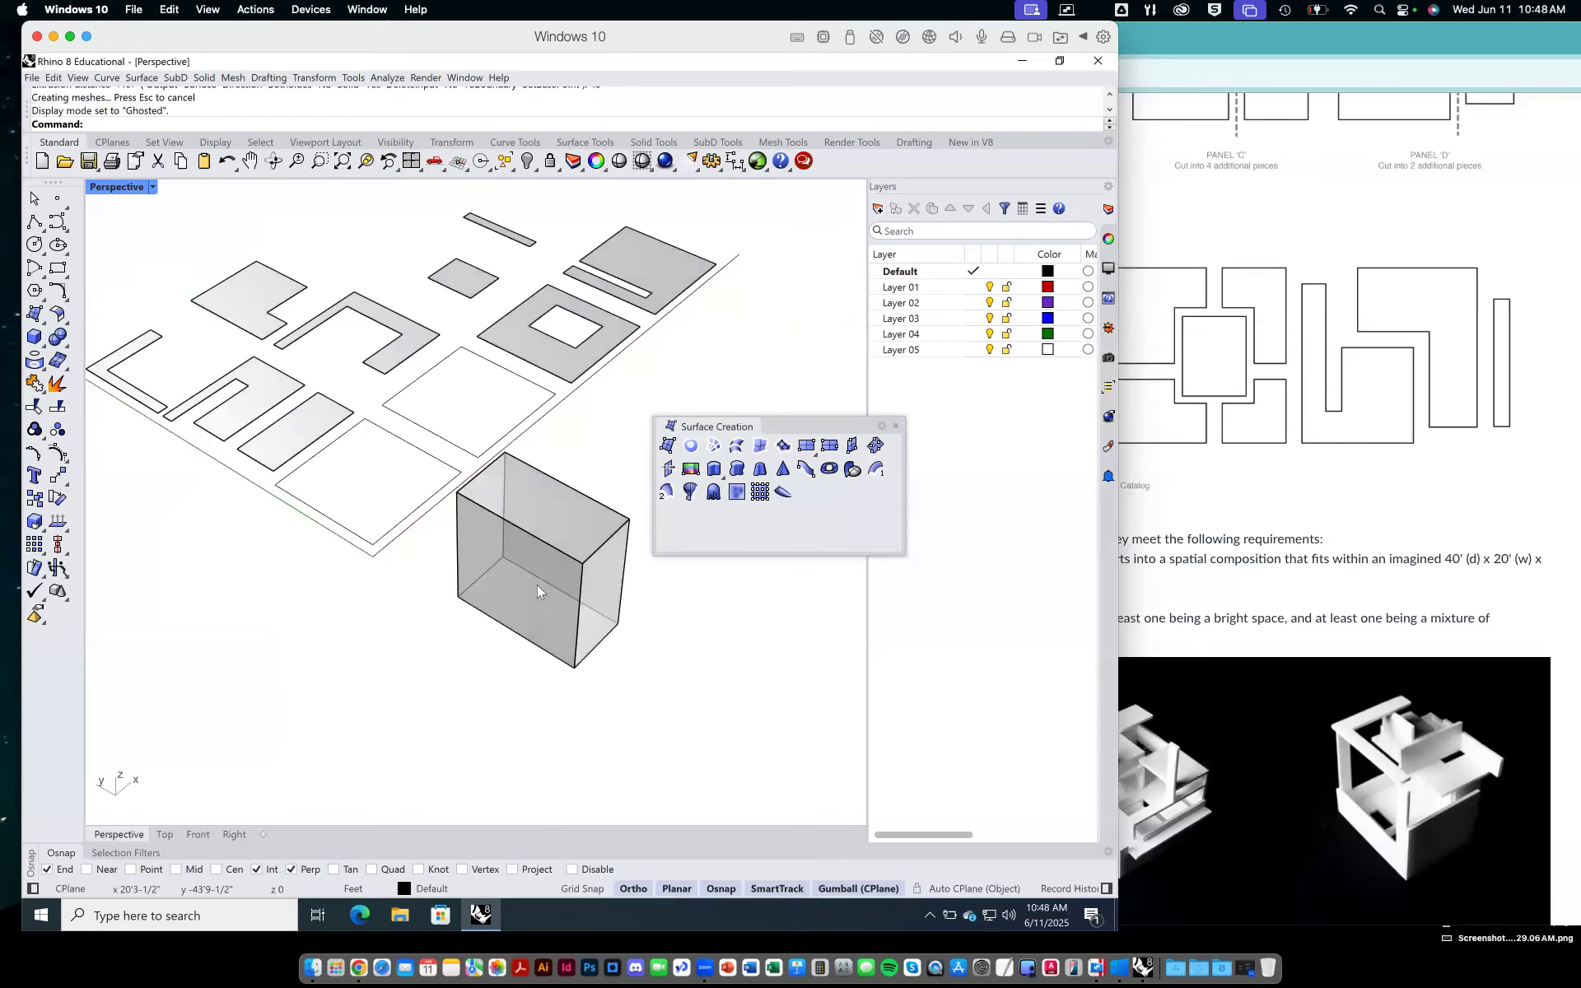
scroll(532, 577, "down", 2)
scroll(532, 576, "up", 1)
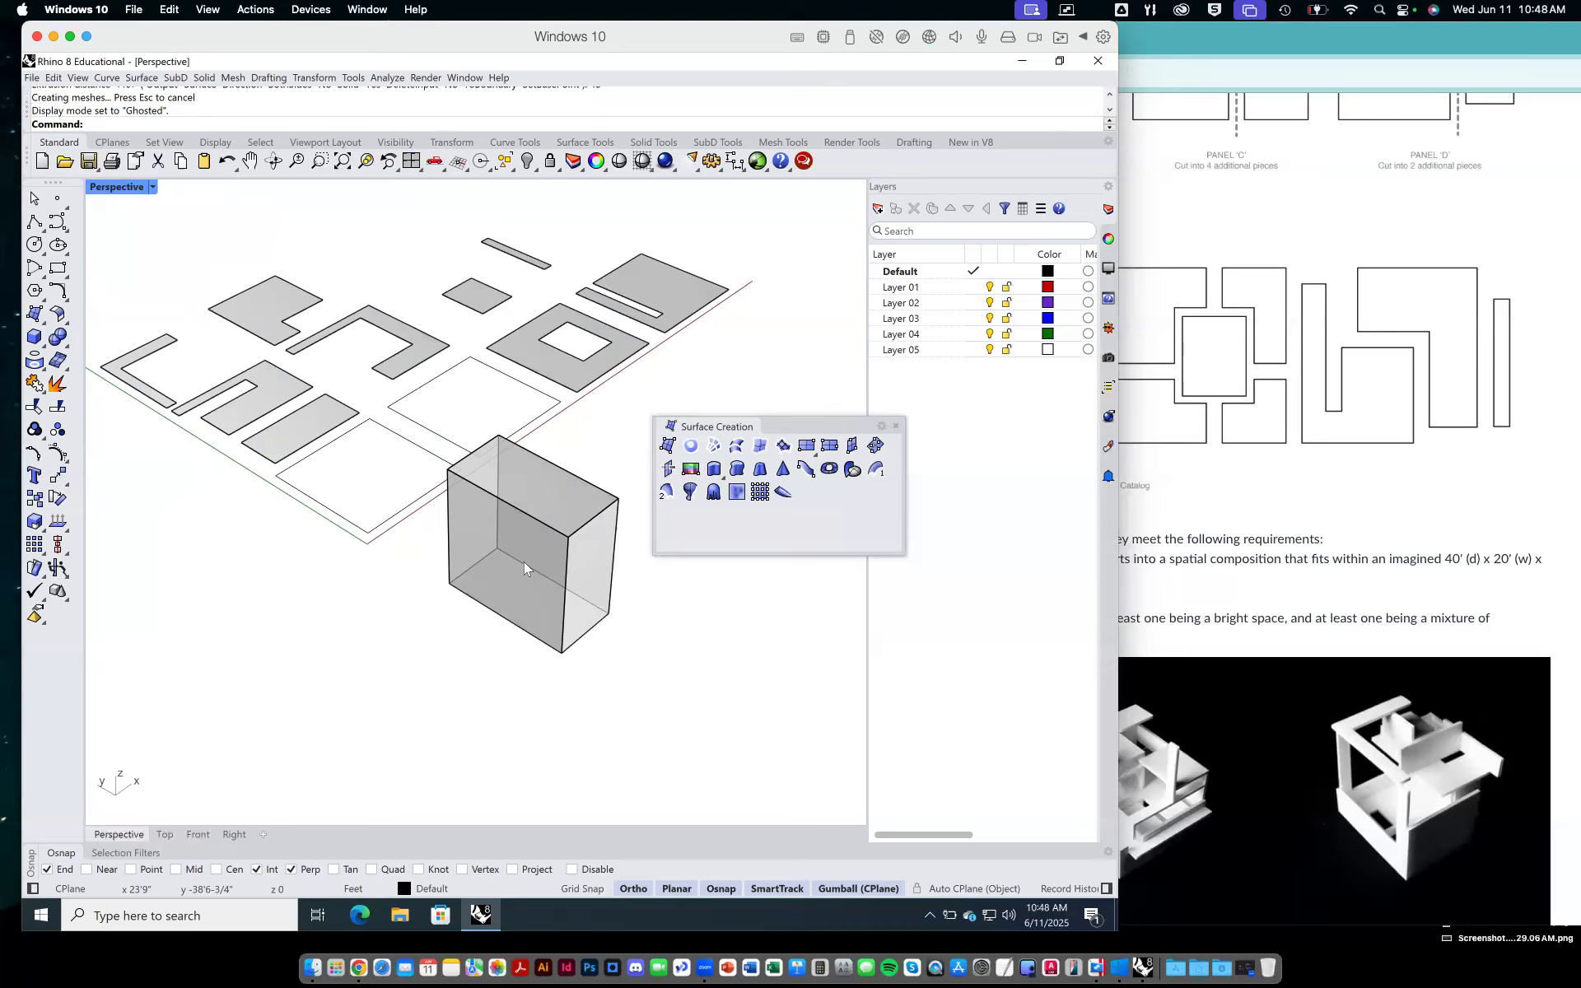
View the model in Wireframe display mode and return the Perspective viewport to Shaded.
left_click(152, 187)
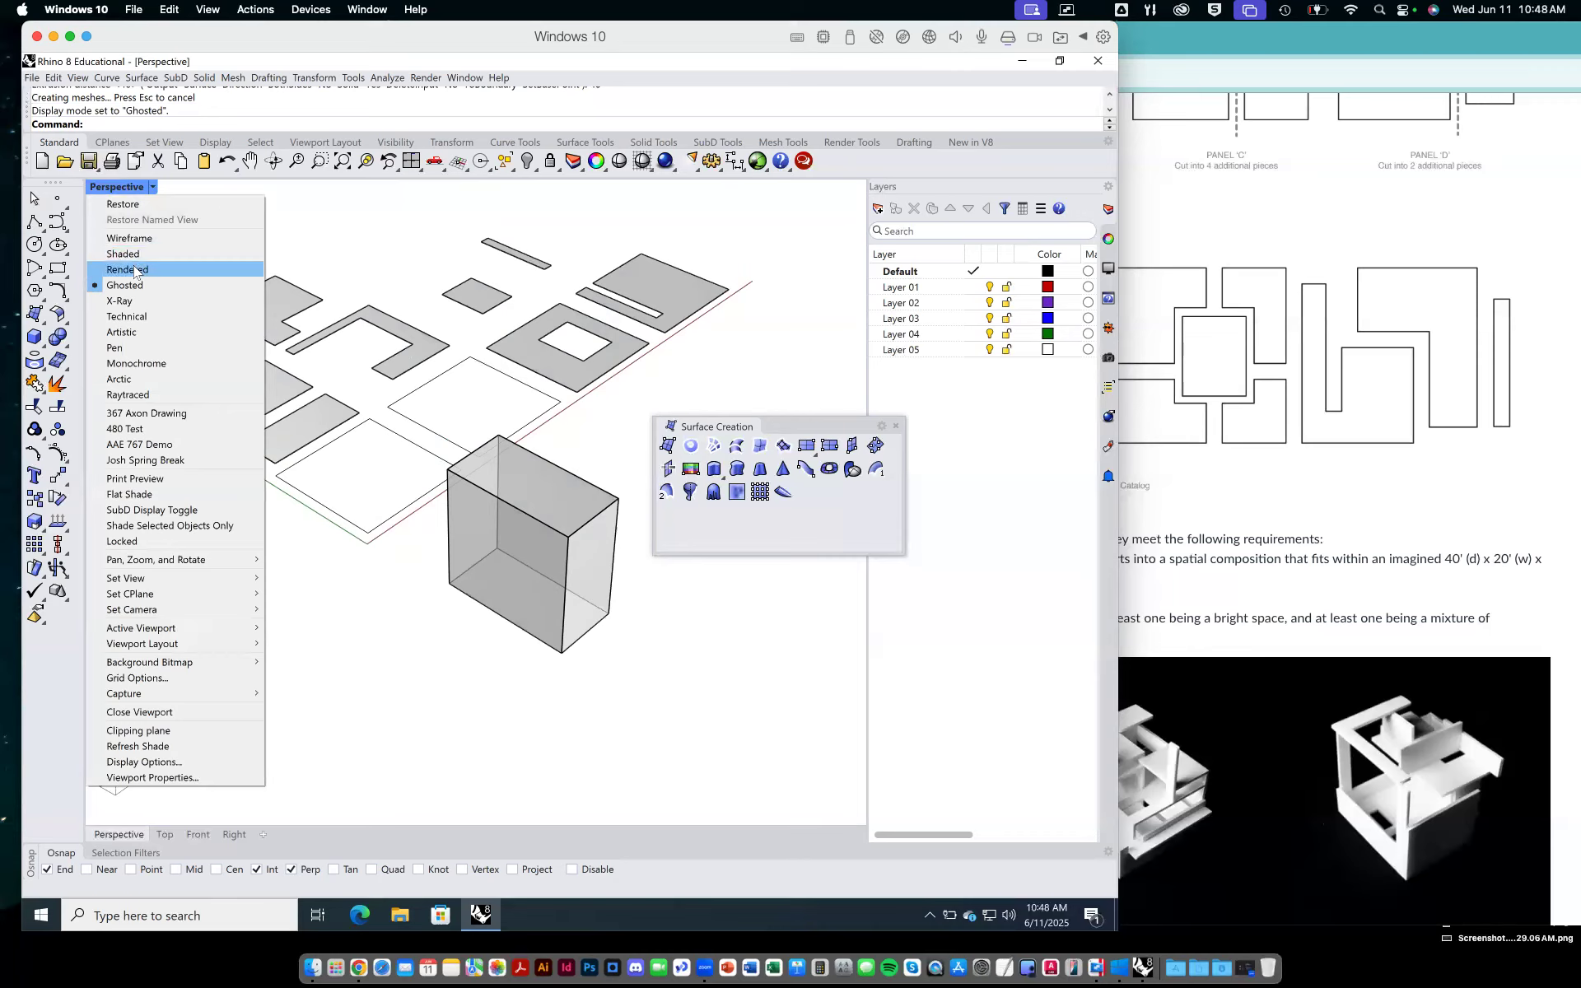
left_click(149, 187)
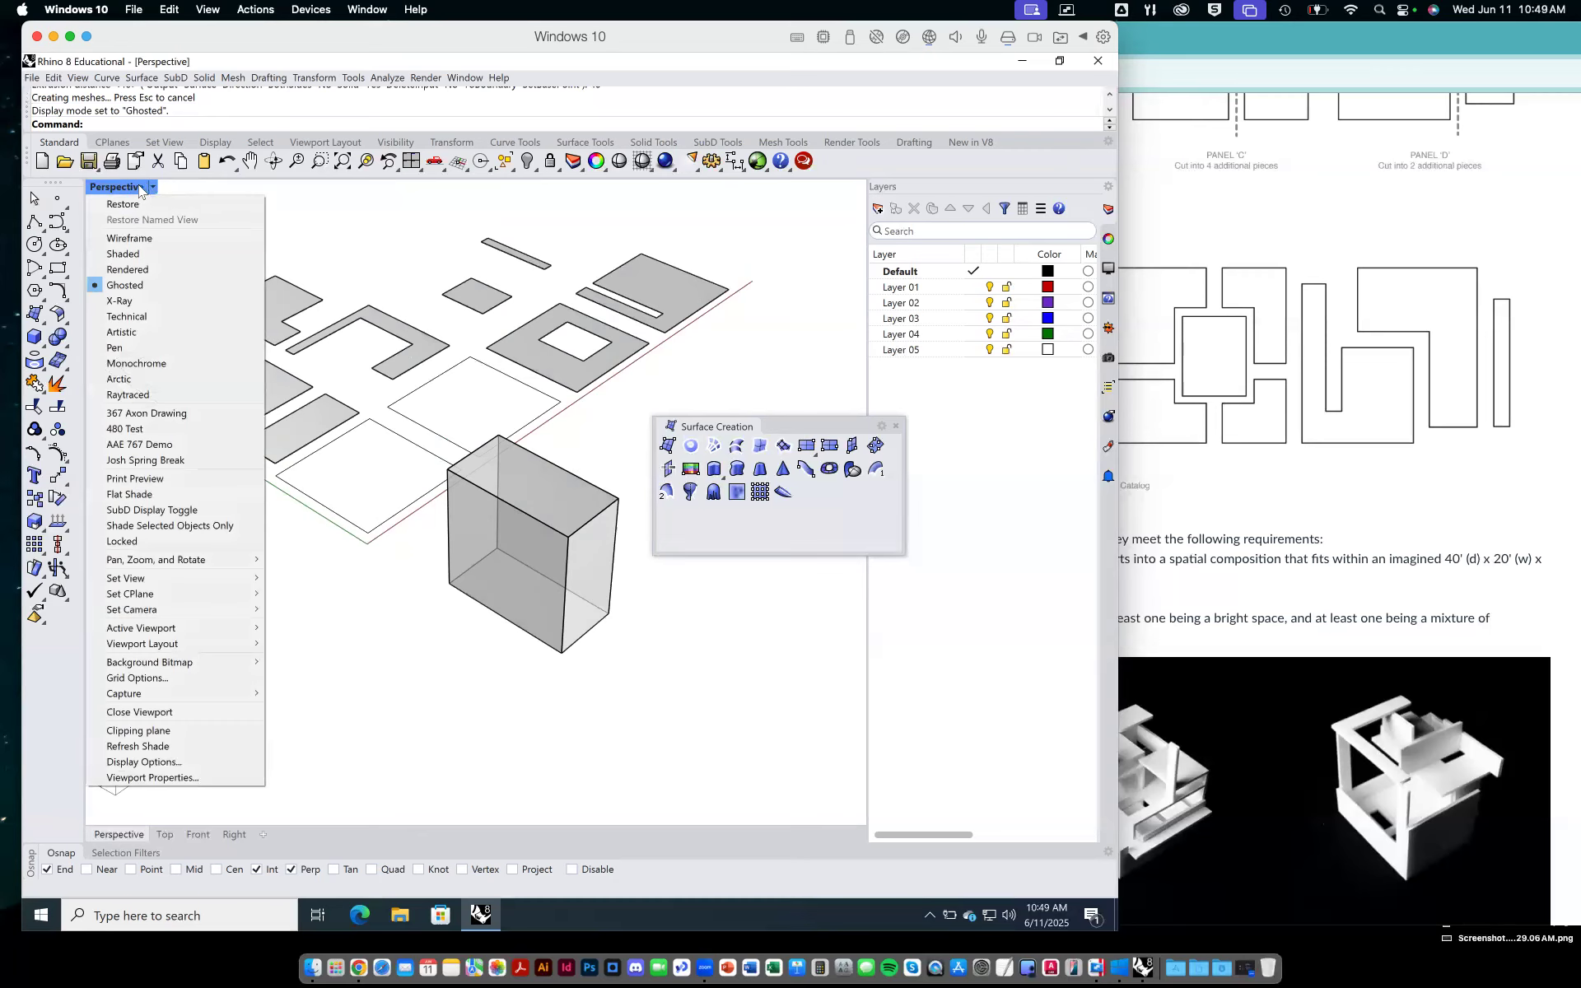
left_click(139, 188)
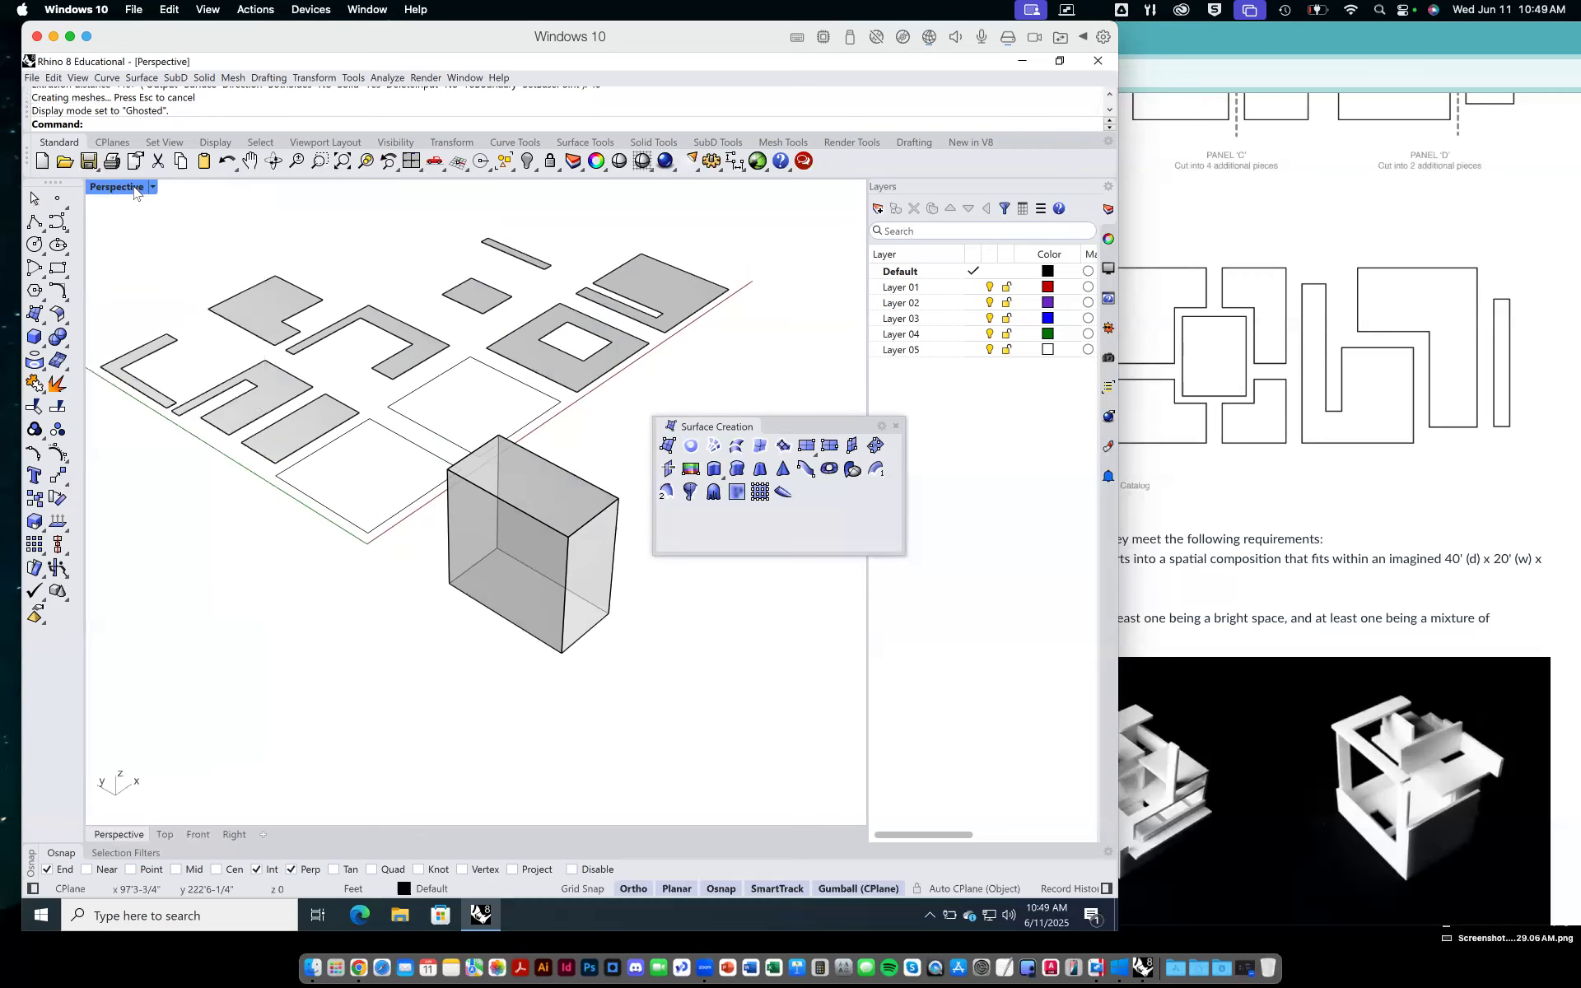
left_click(152, 187)
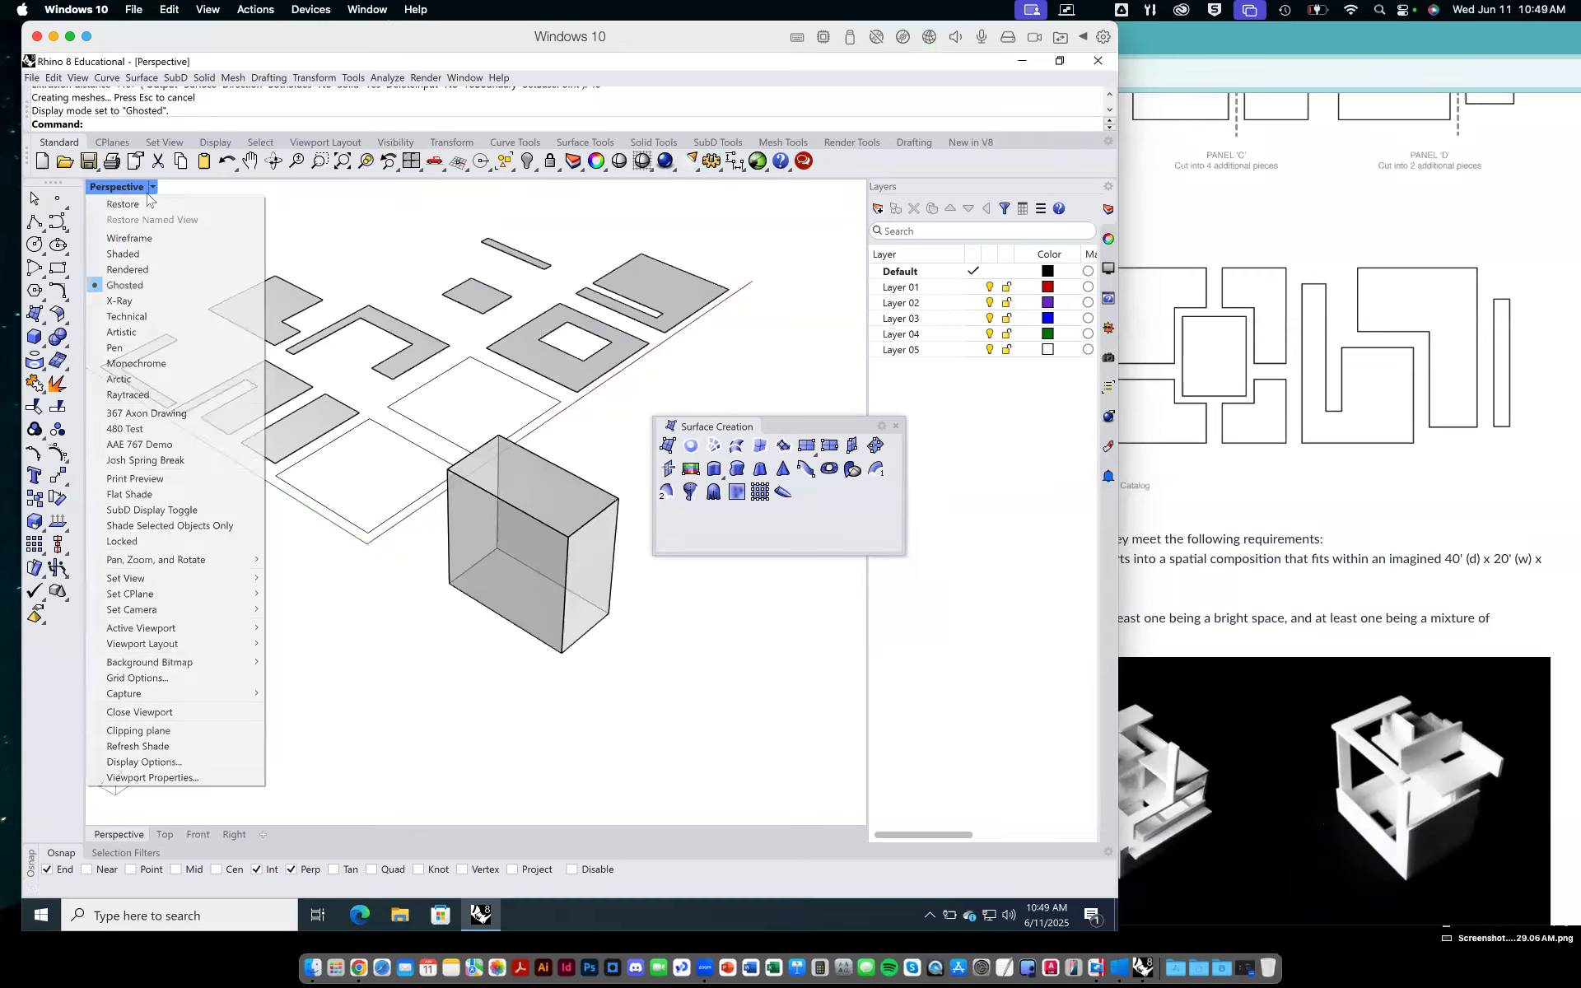
left_click(130, 237)
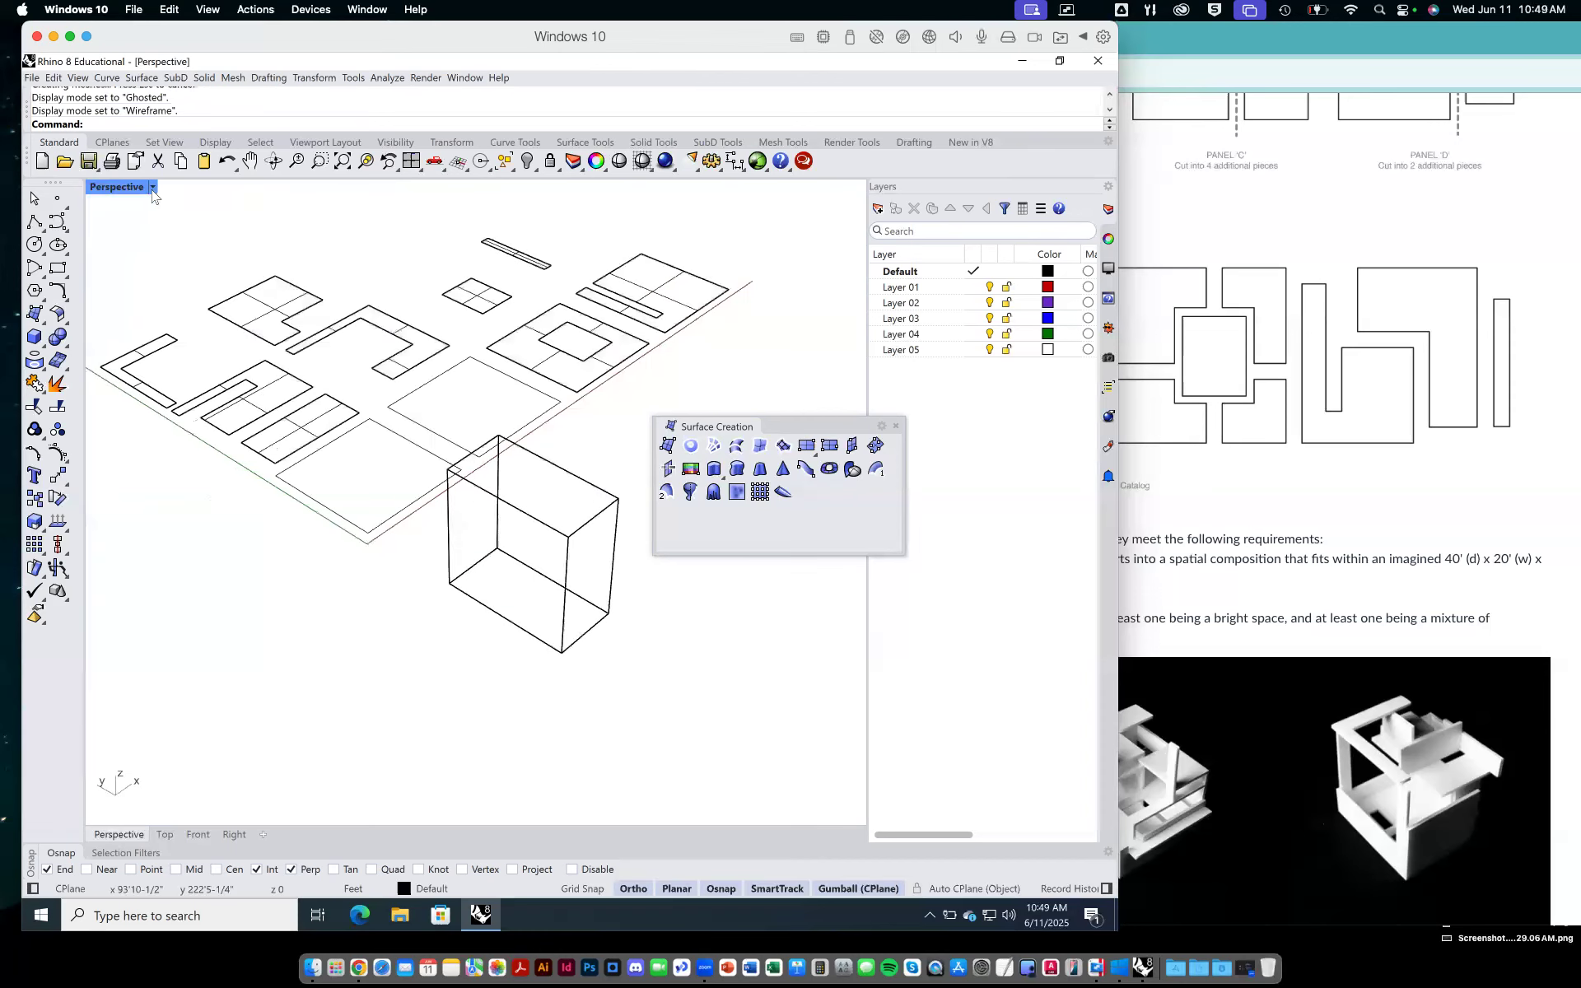
left_click(152, 187)
left_click(128, 253)
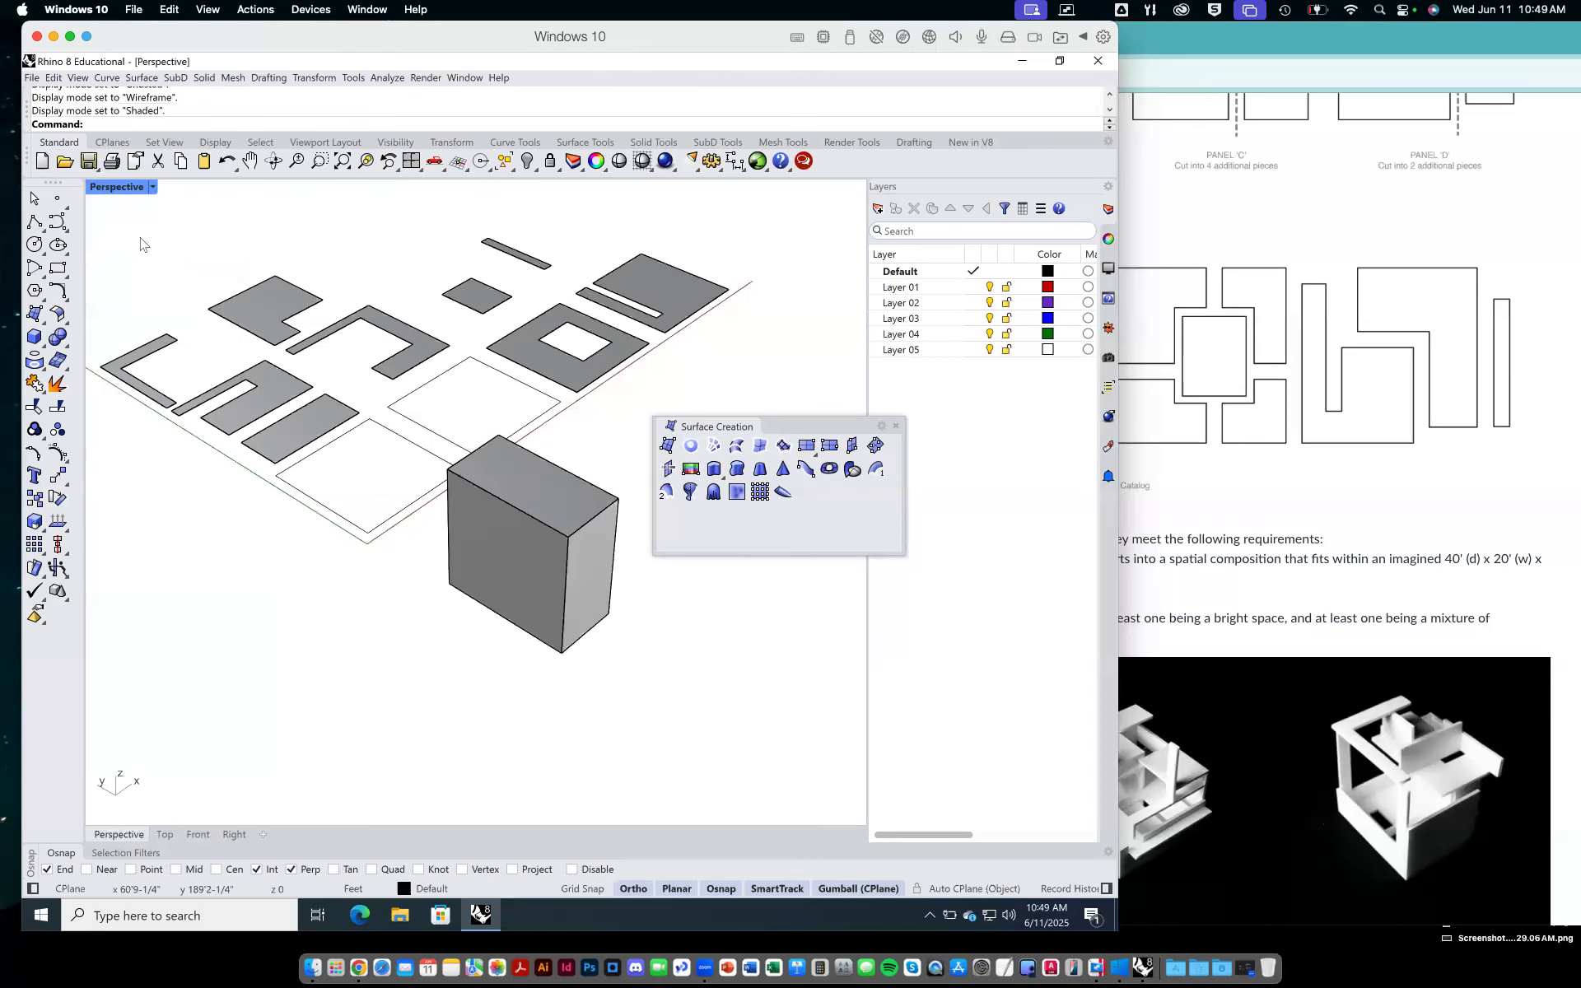
View the model in the Rendered, Ghosted, X-Ray and Technical display modes in the Perspective viewport.
left_click(152, 189)
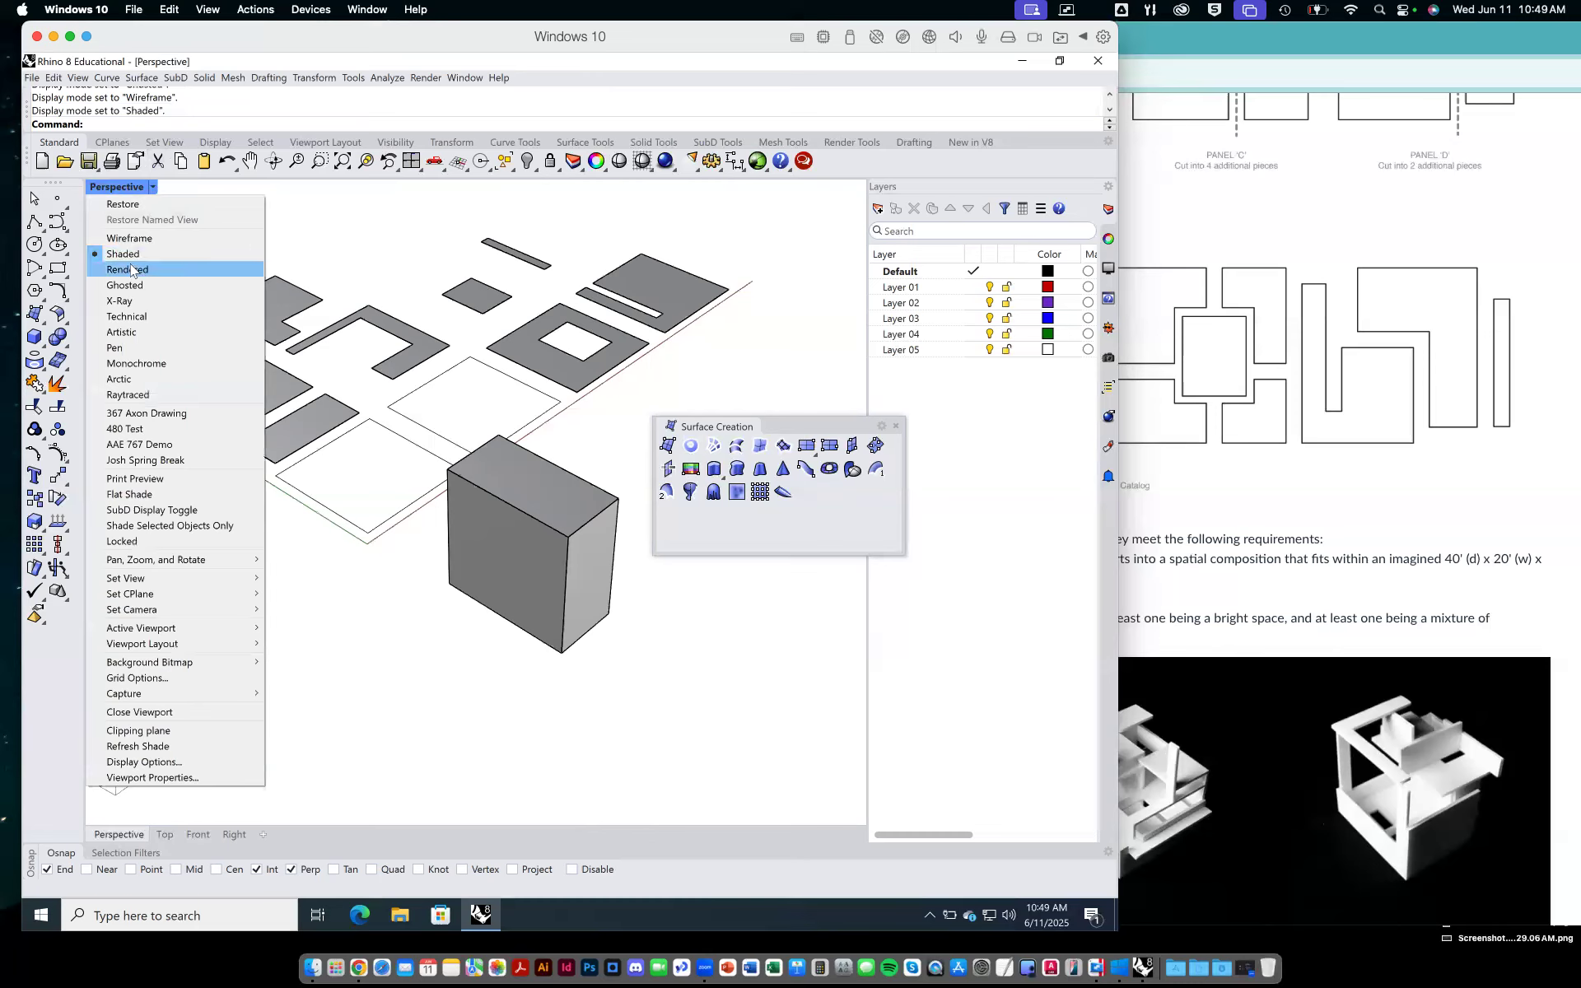
left_click(128, 269)
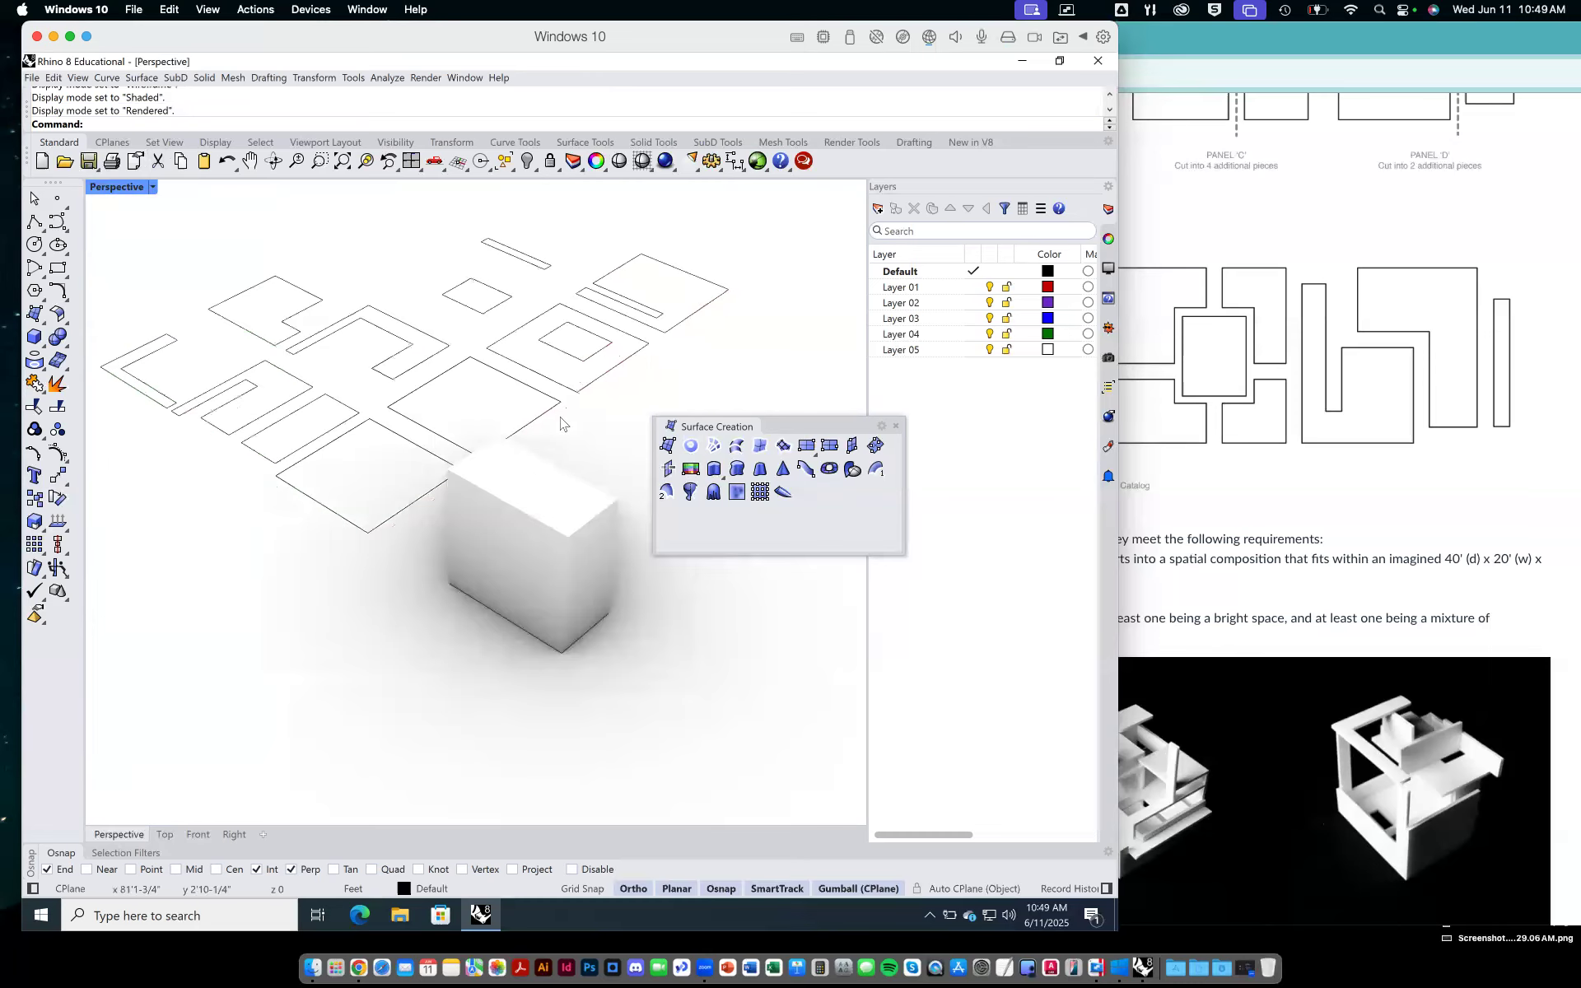
left_click(153, 187)
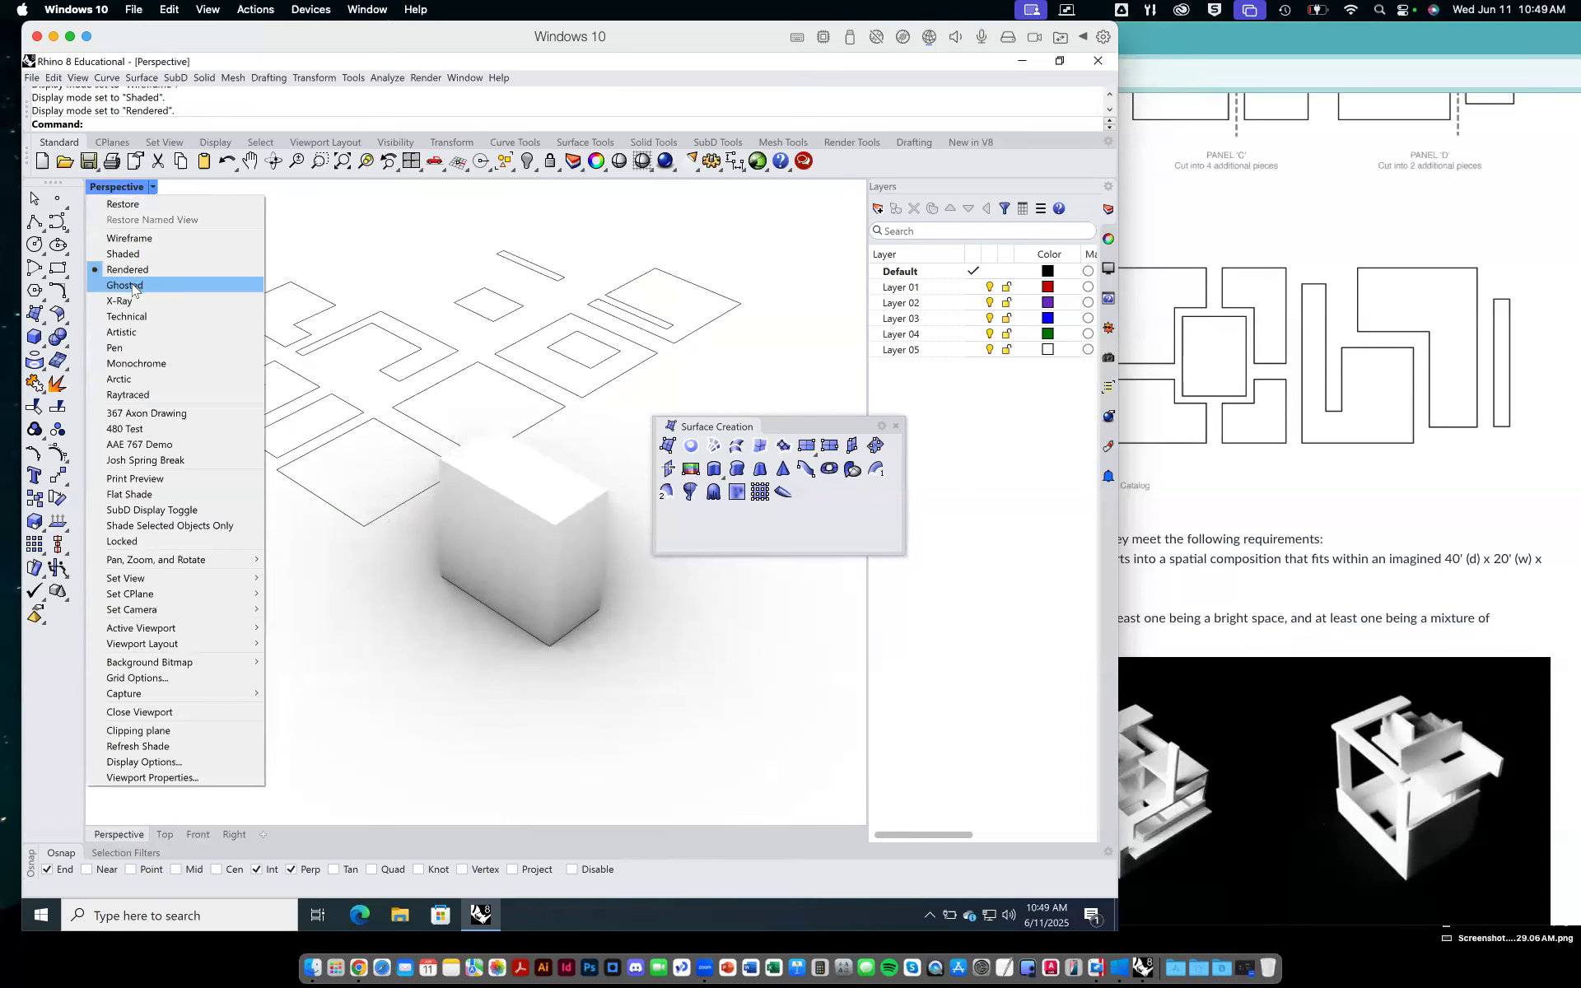
left_click(133, 286)
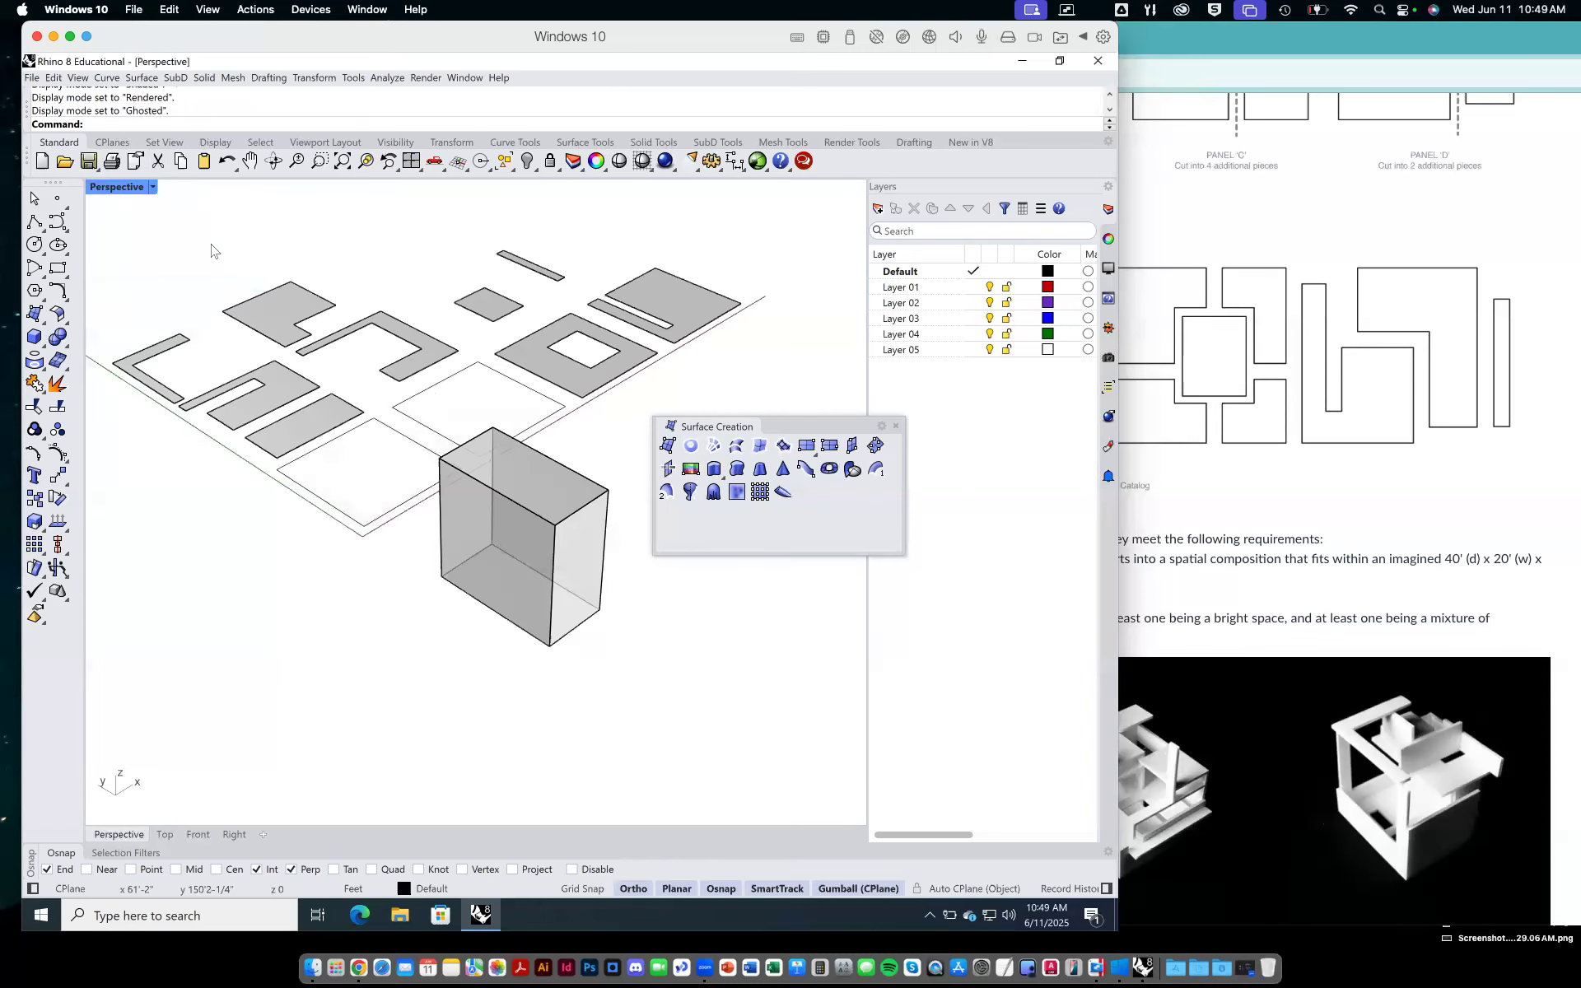
left_click(152, 188)
left_click(131, 301)
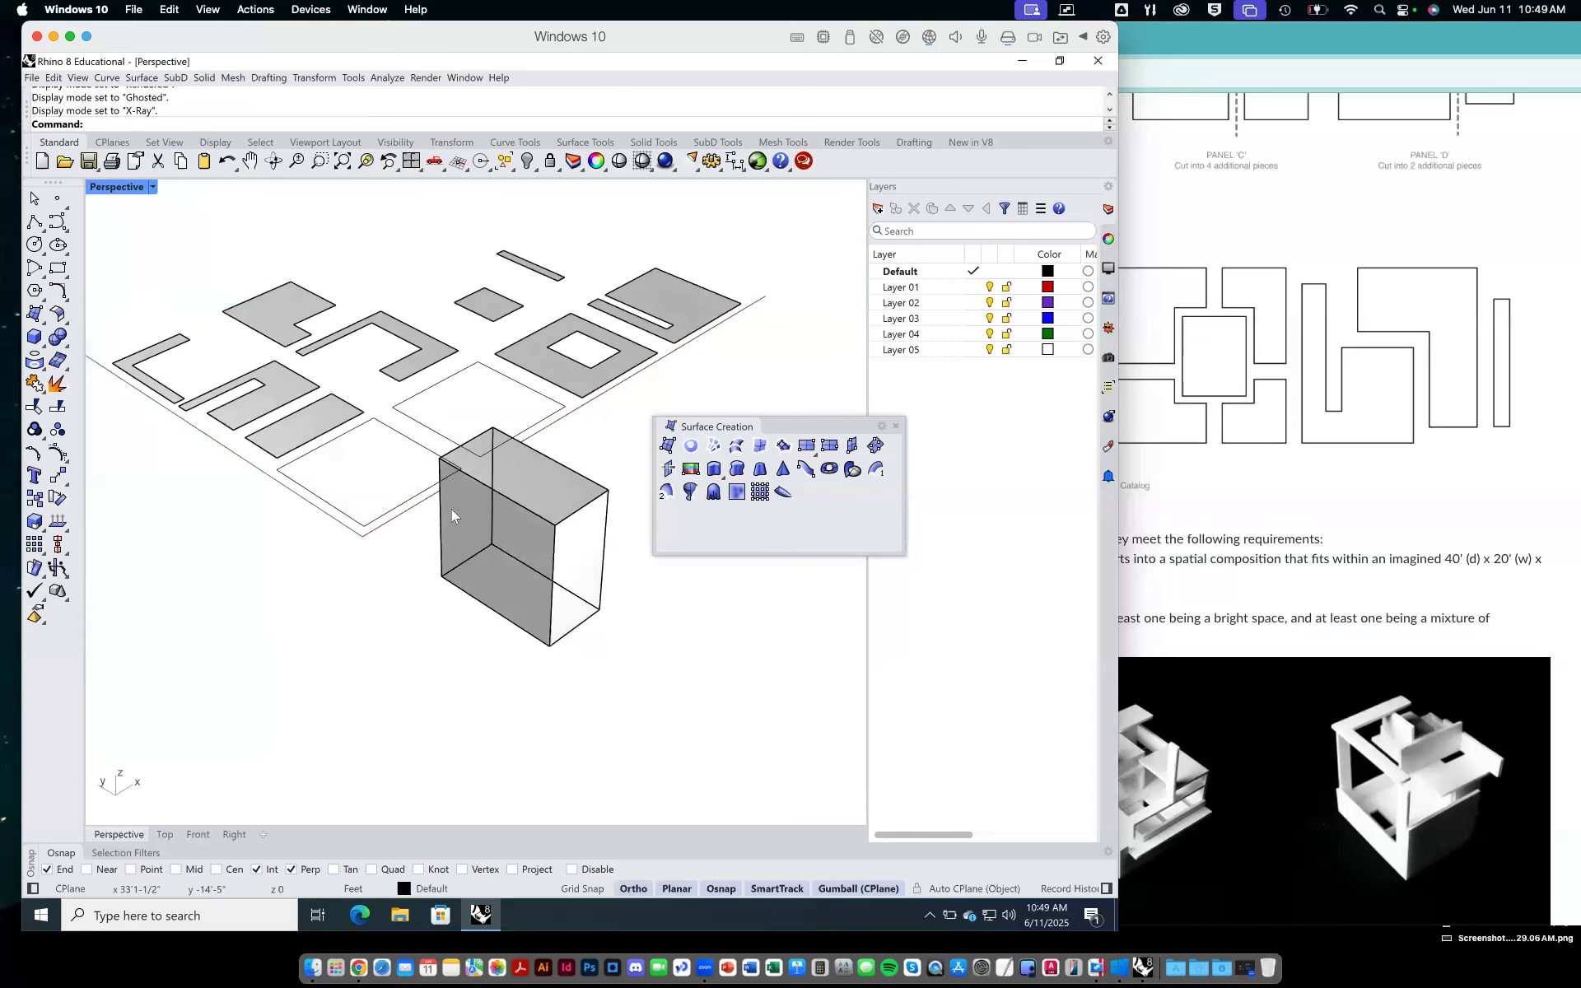
left_click(147, 187)
left_click(132, 316)
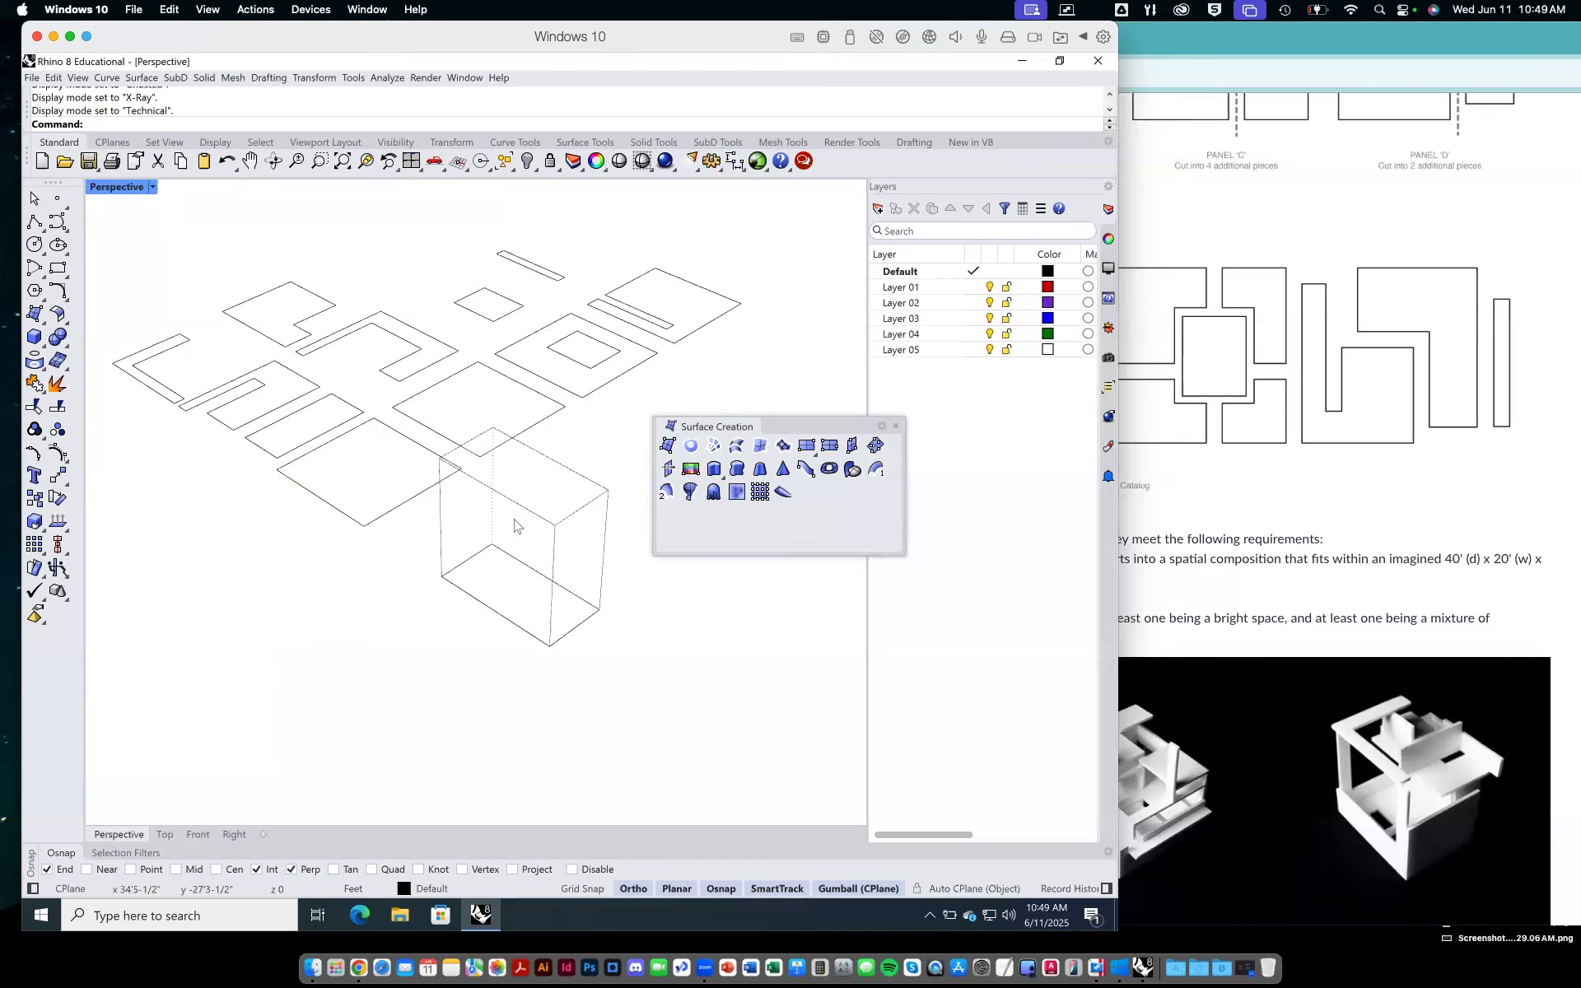
scroll(511, 520, "up", 3)
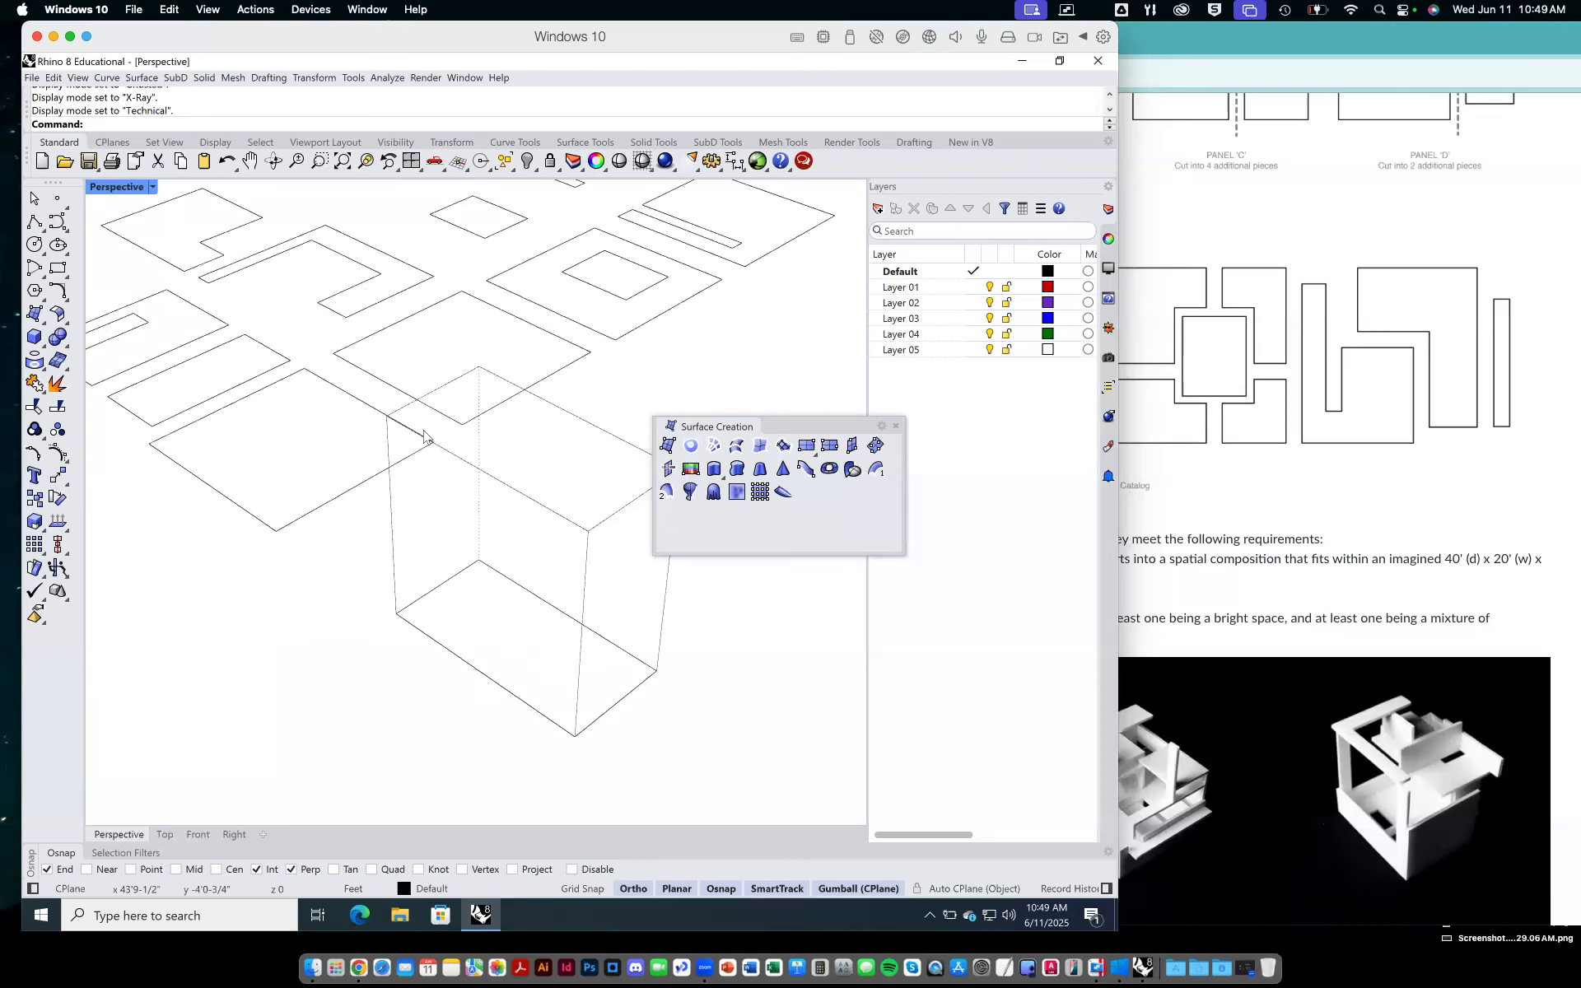
Set the Perspective viewport's display mode to Ghosted.
left_click(152, 188)
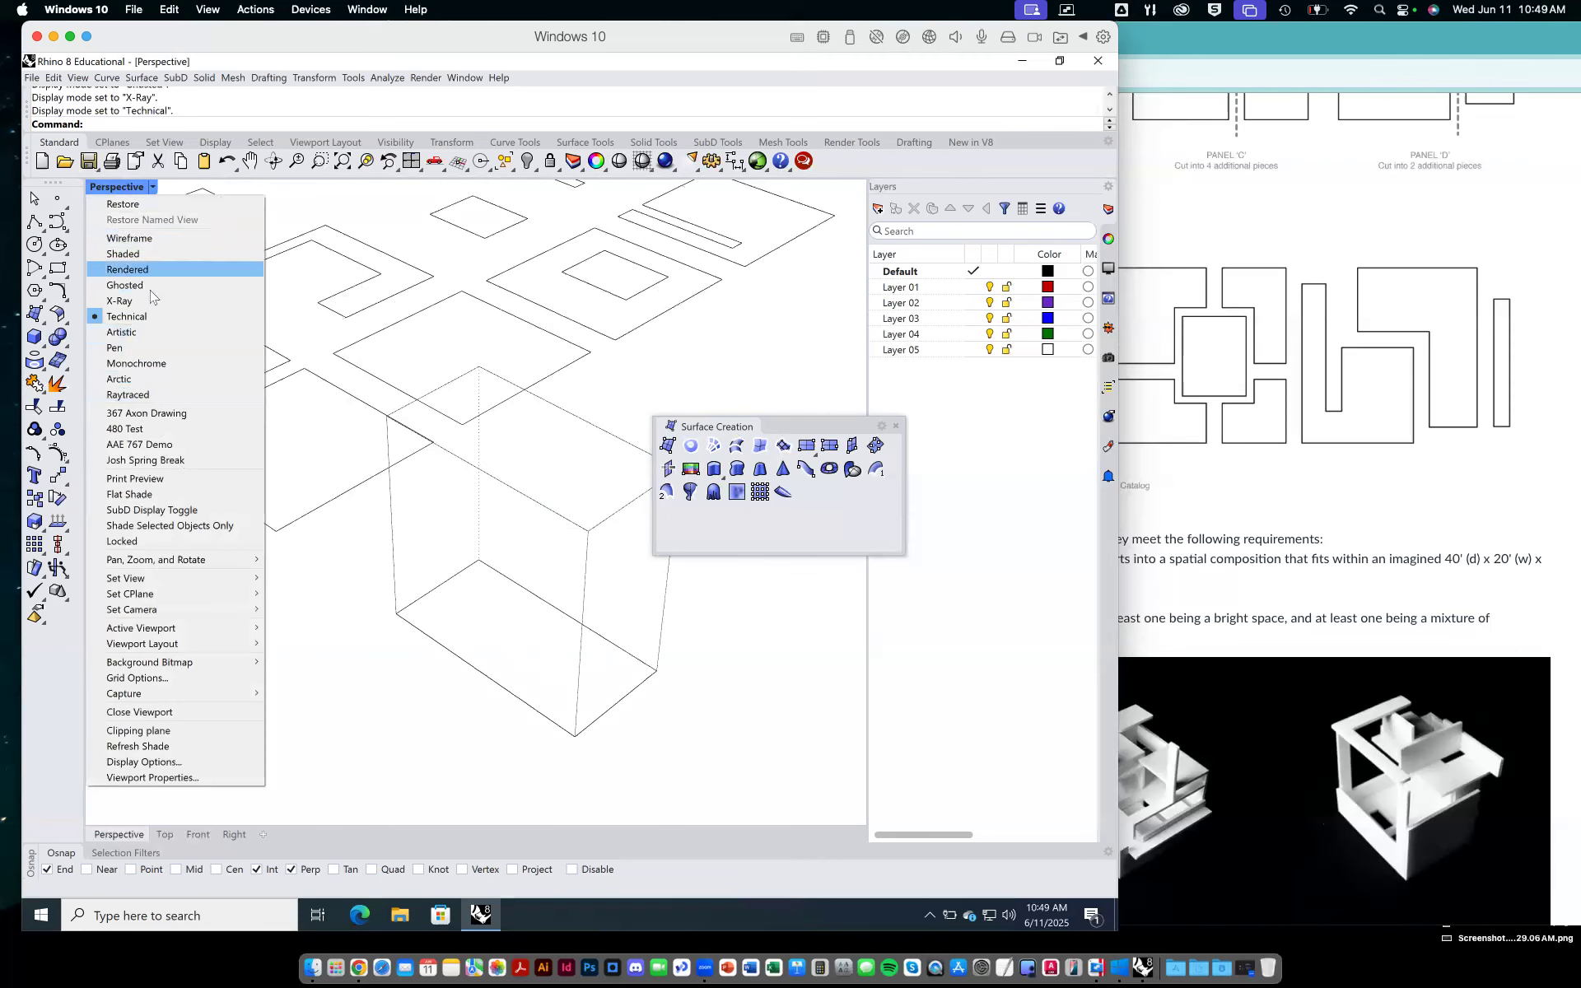
left_click(125, 285)
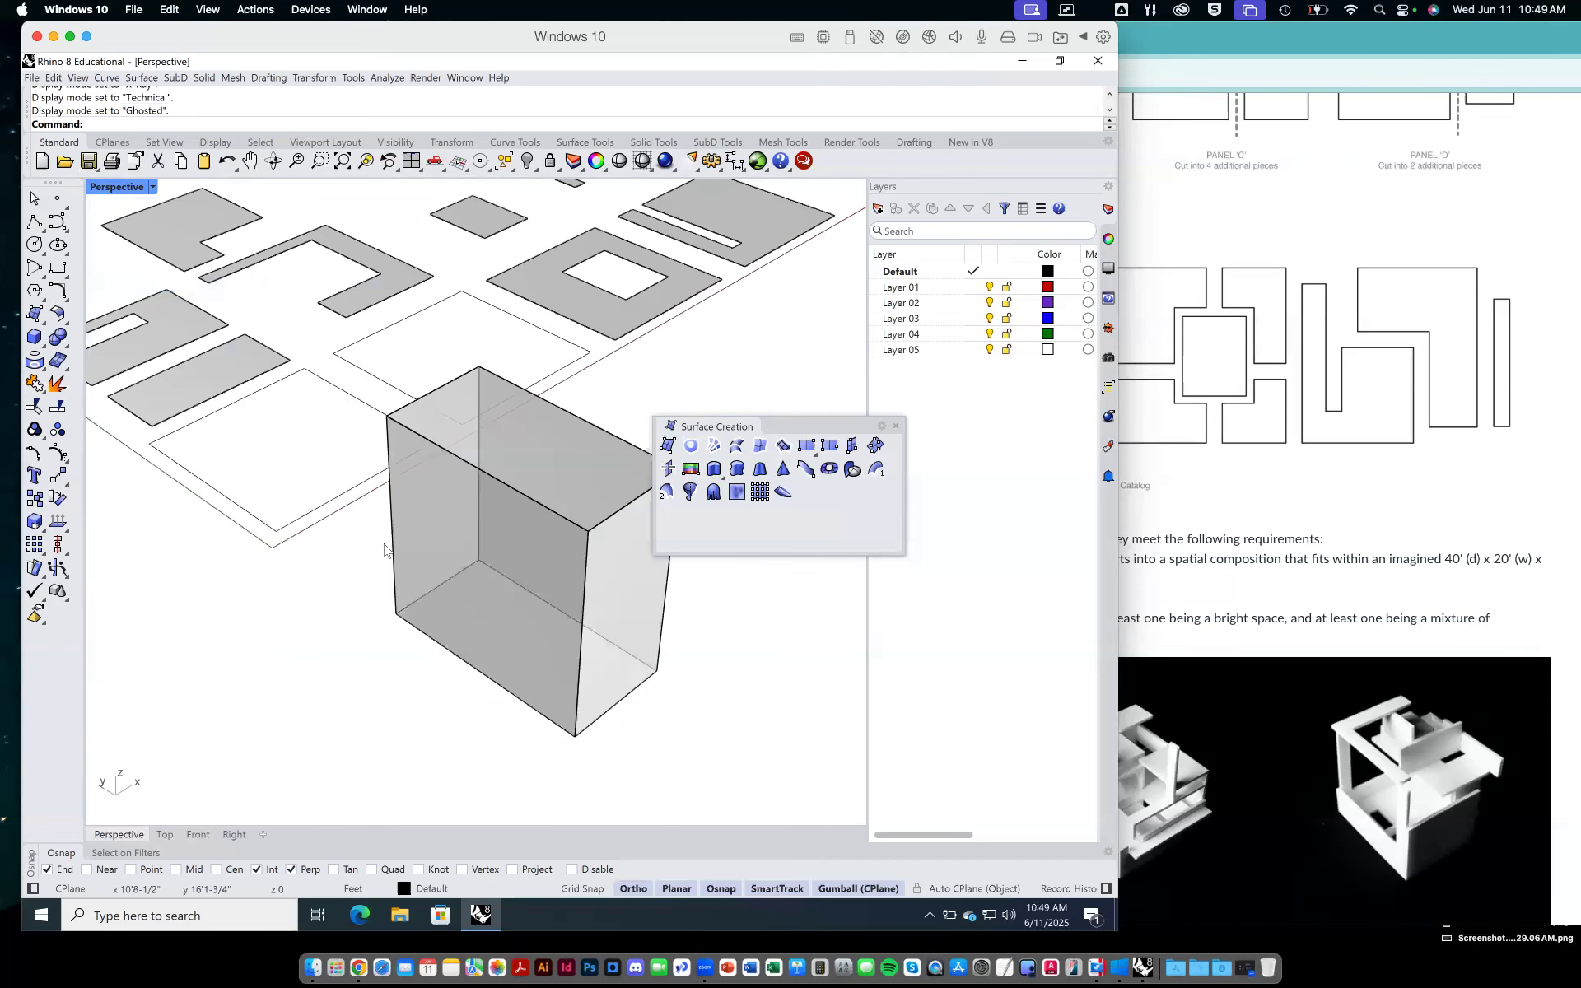
scroll(475, 547, "up", 5)
scroll(476, 547, "down", 6)
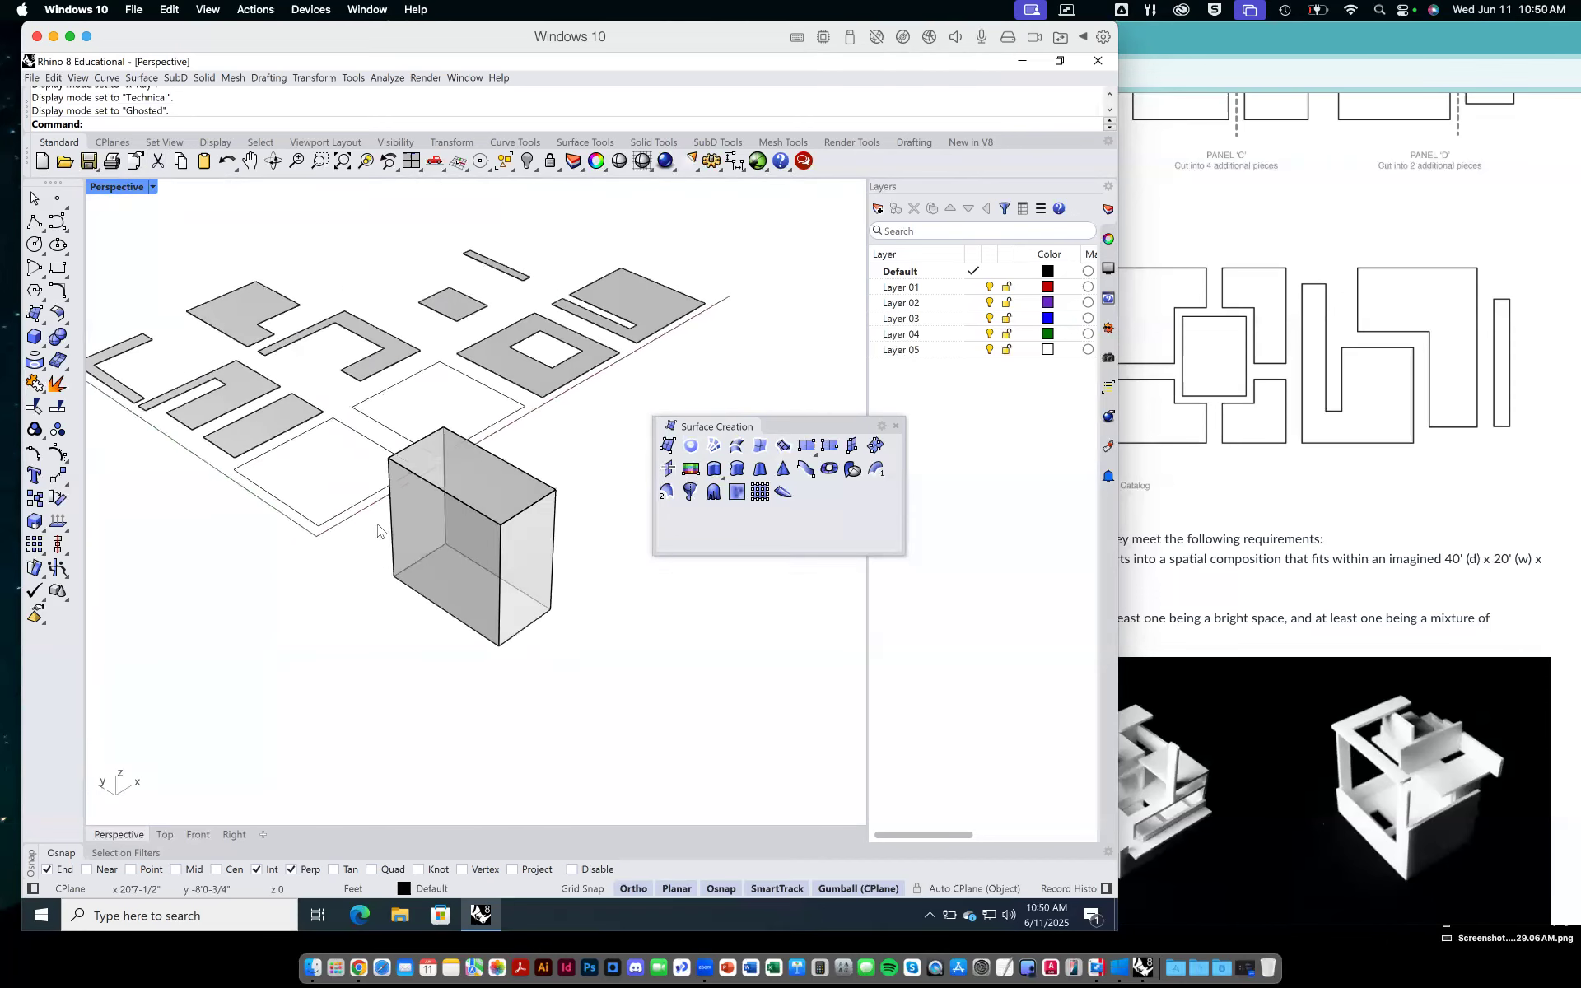
Try moving the plain rectangular panel surface with the gumball arrows and undo the moves.
left_click(327, 447)
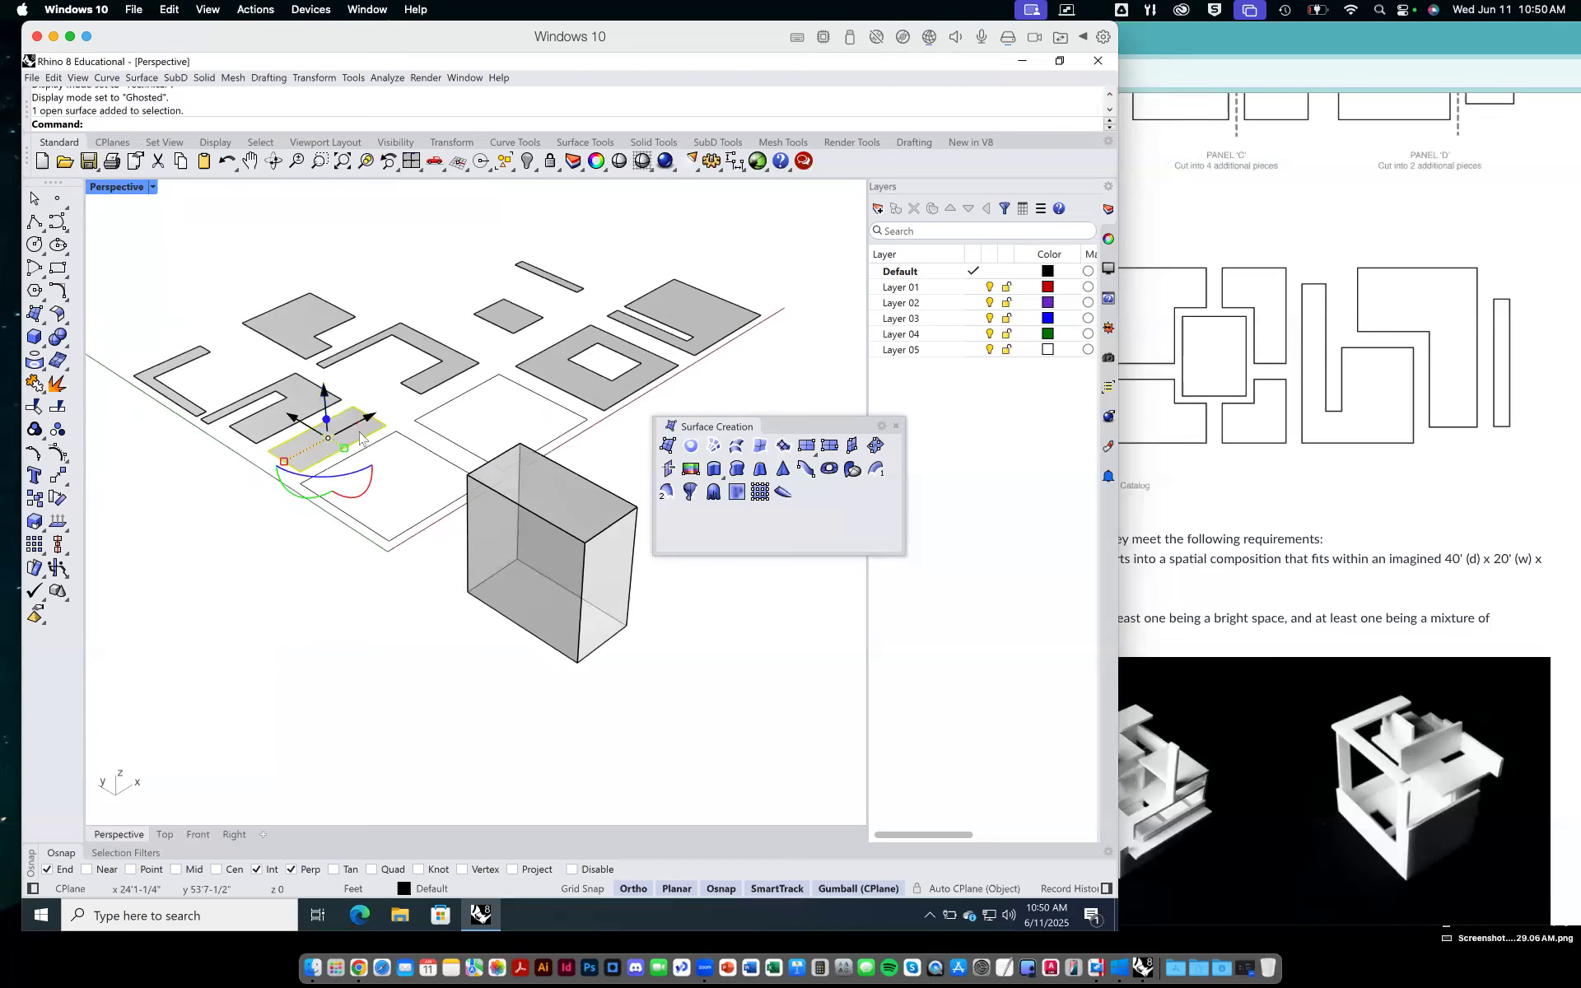
scroll(344, 427, "up", 2)
scroll(345, 426, "up", 1)
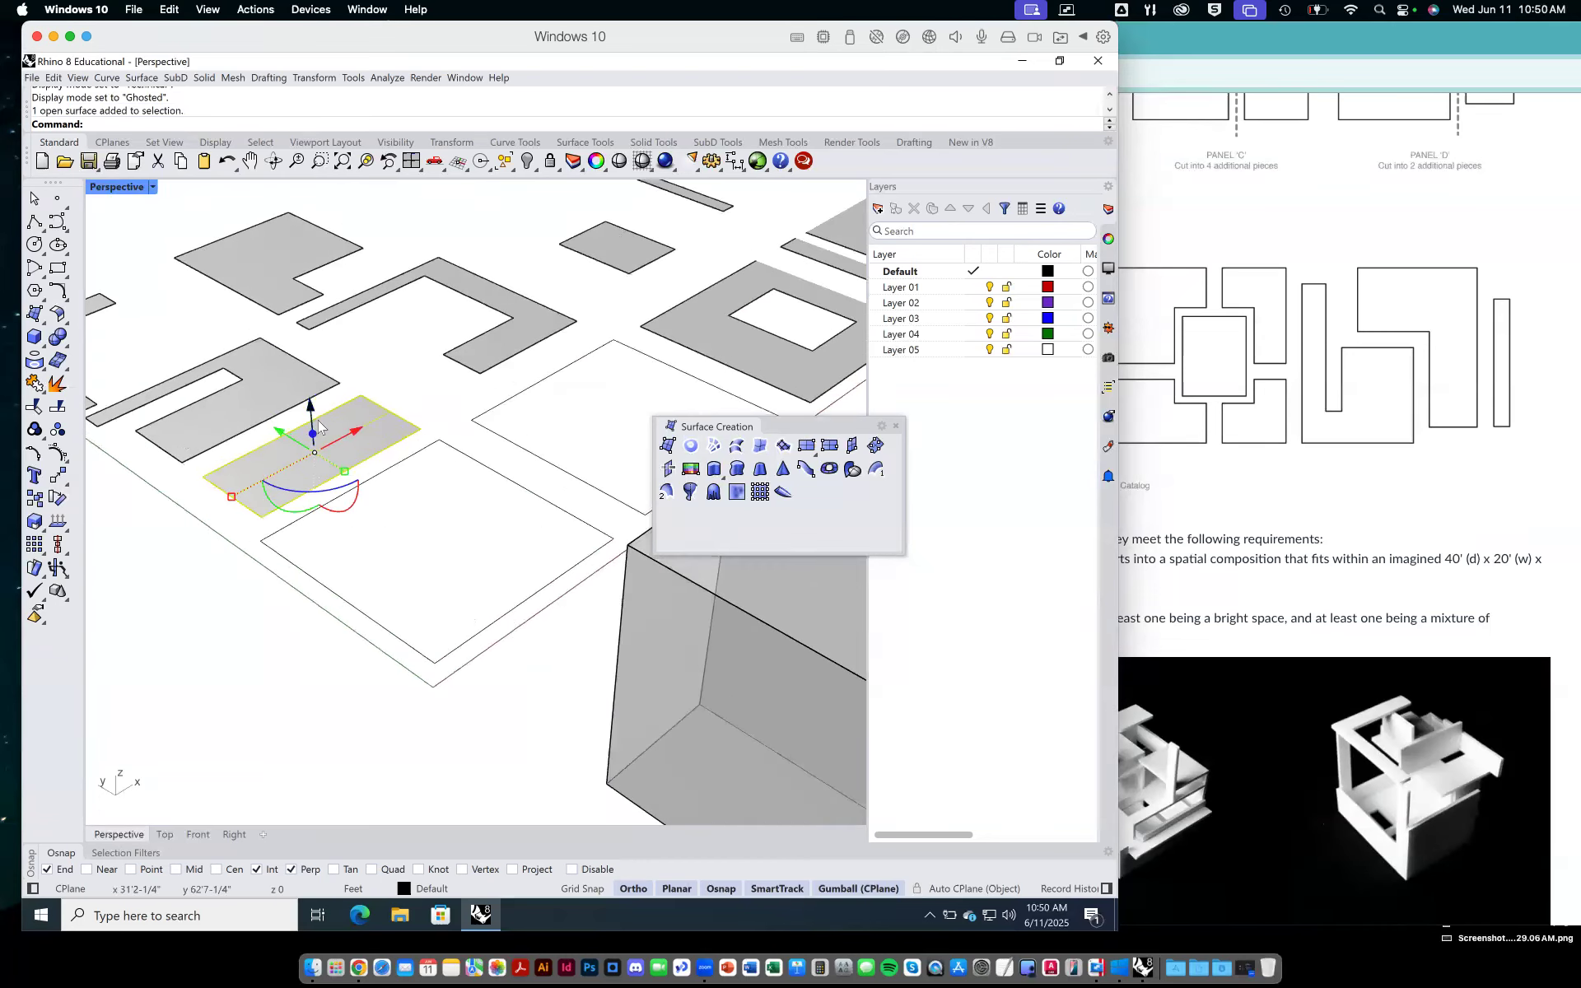
scroll(437, 466, "up", 2)
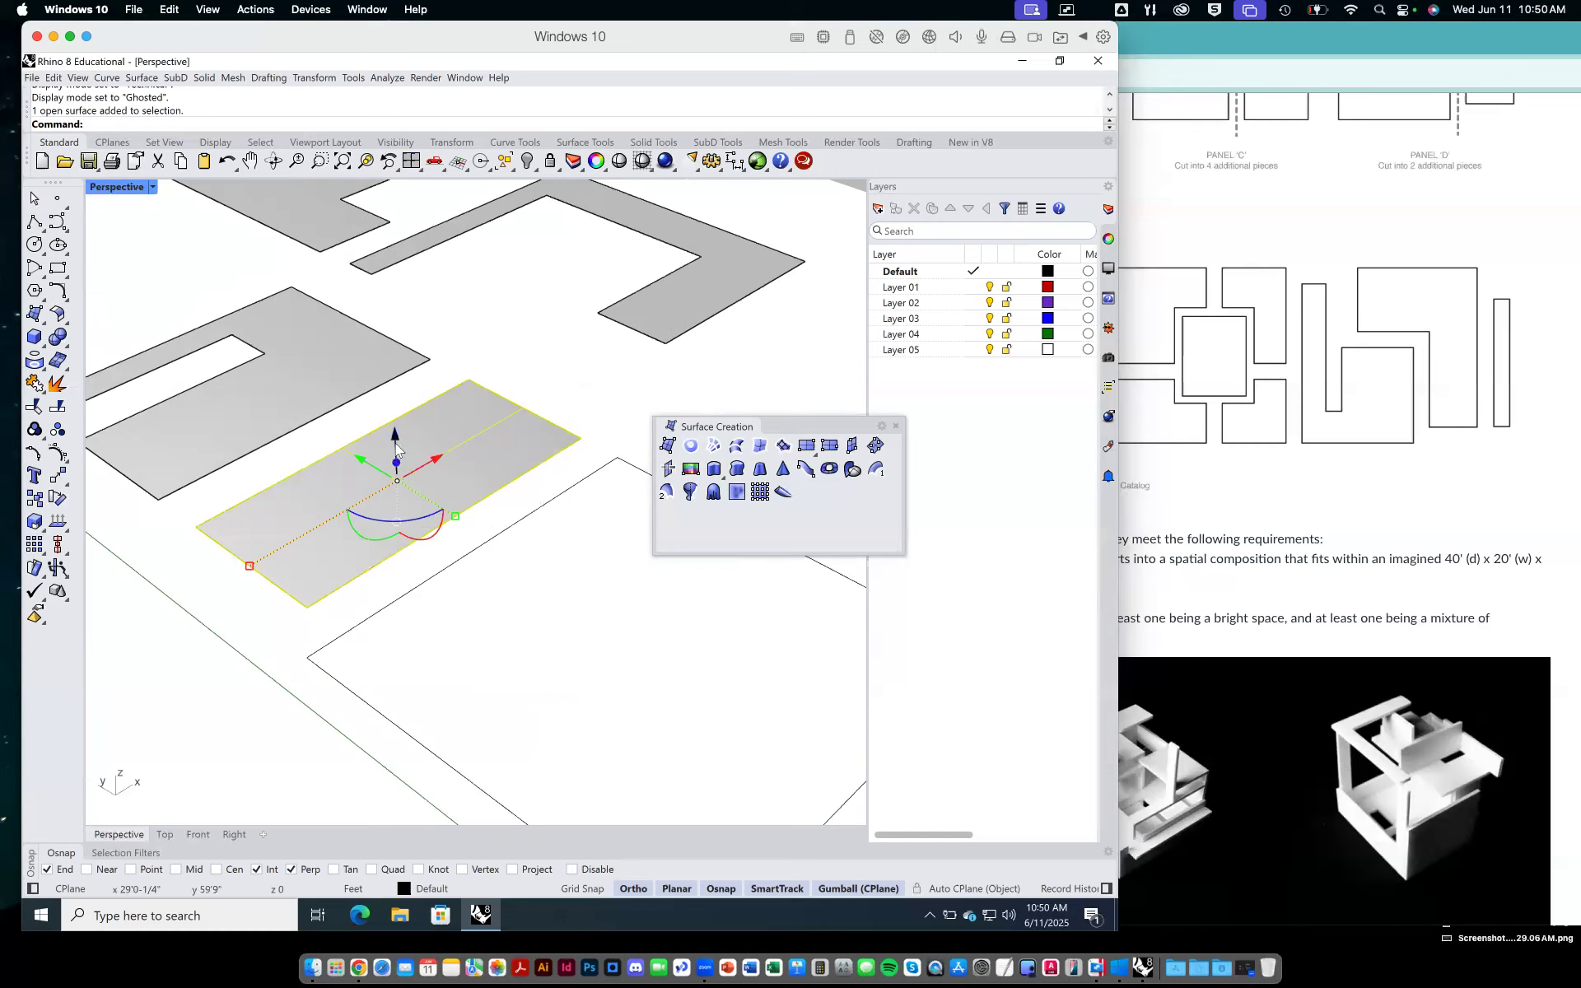
left_click_drag(397, 439, 361, 480)
key("ctrl+z")
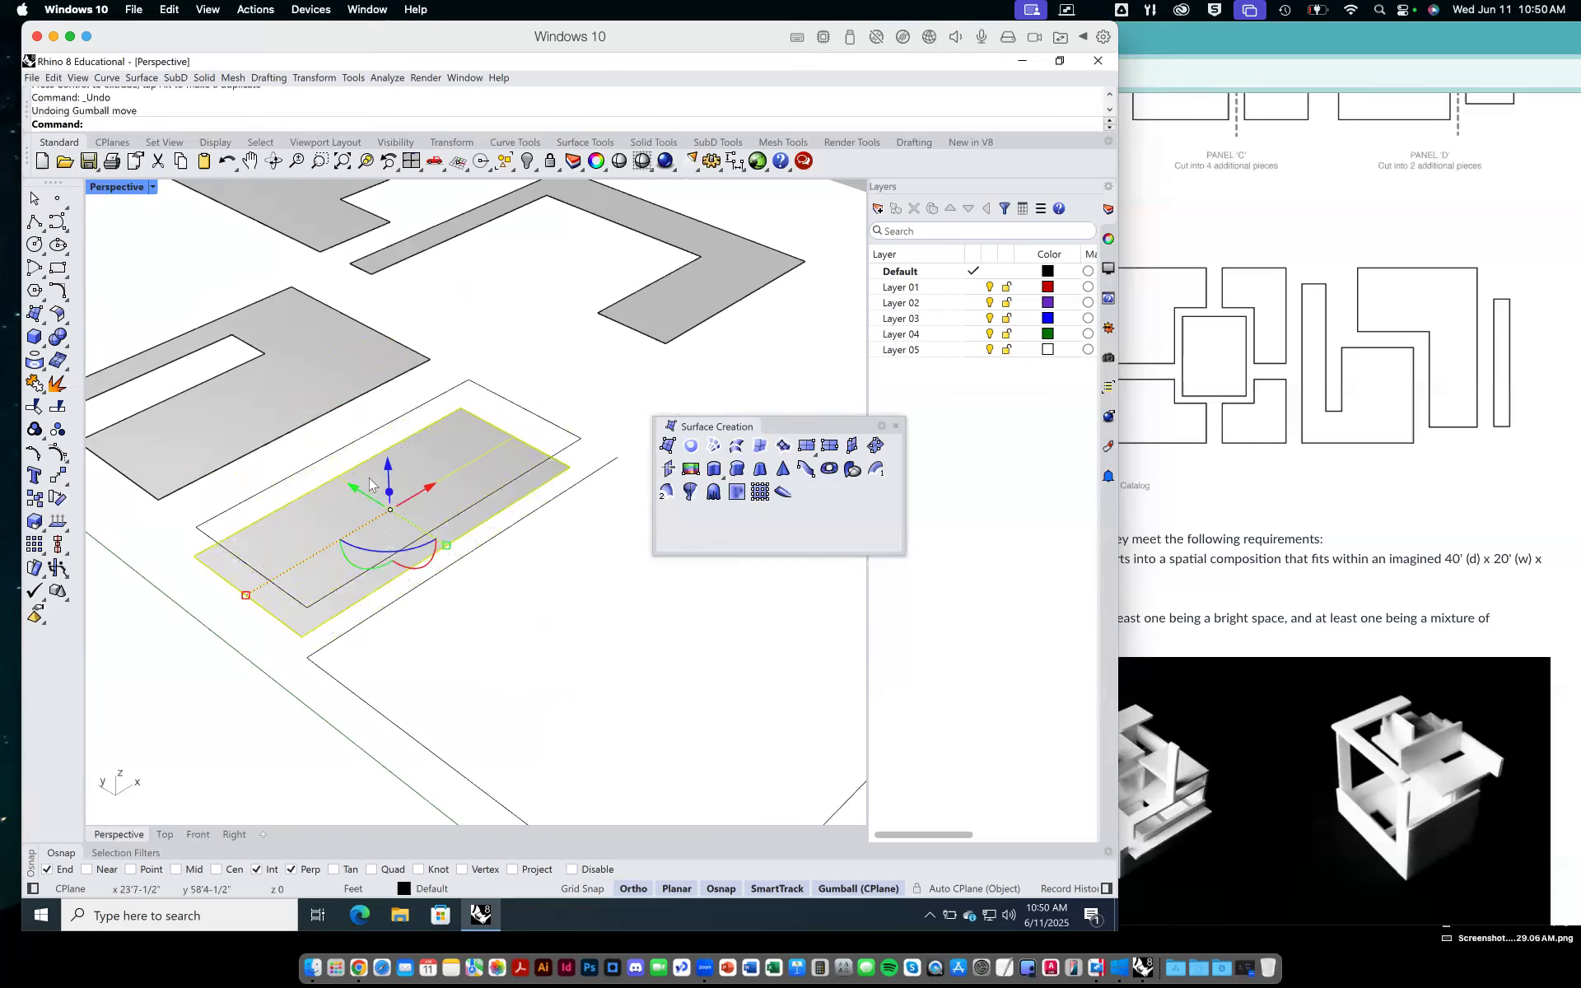
key("ctrl+z")
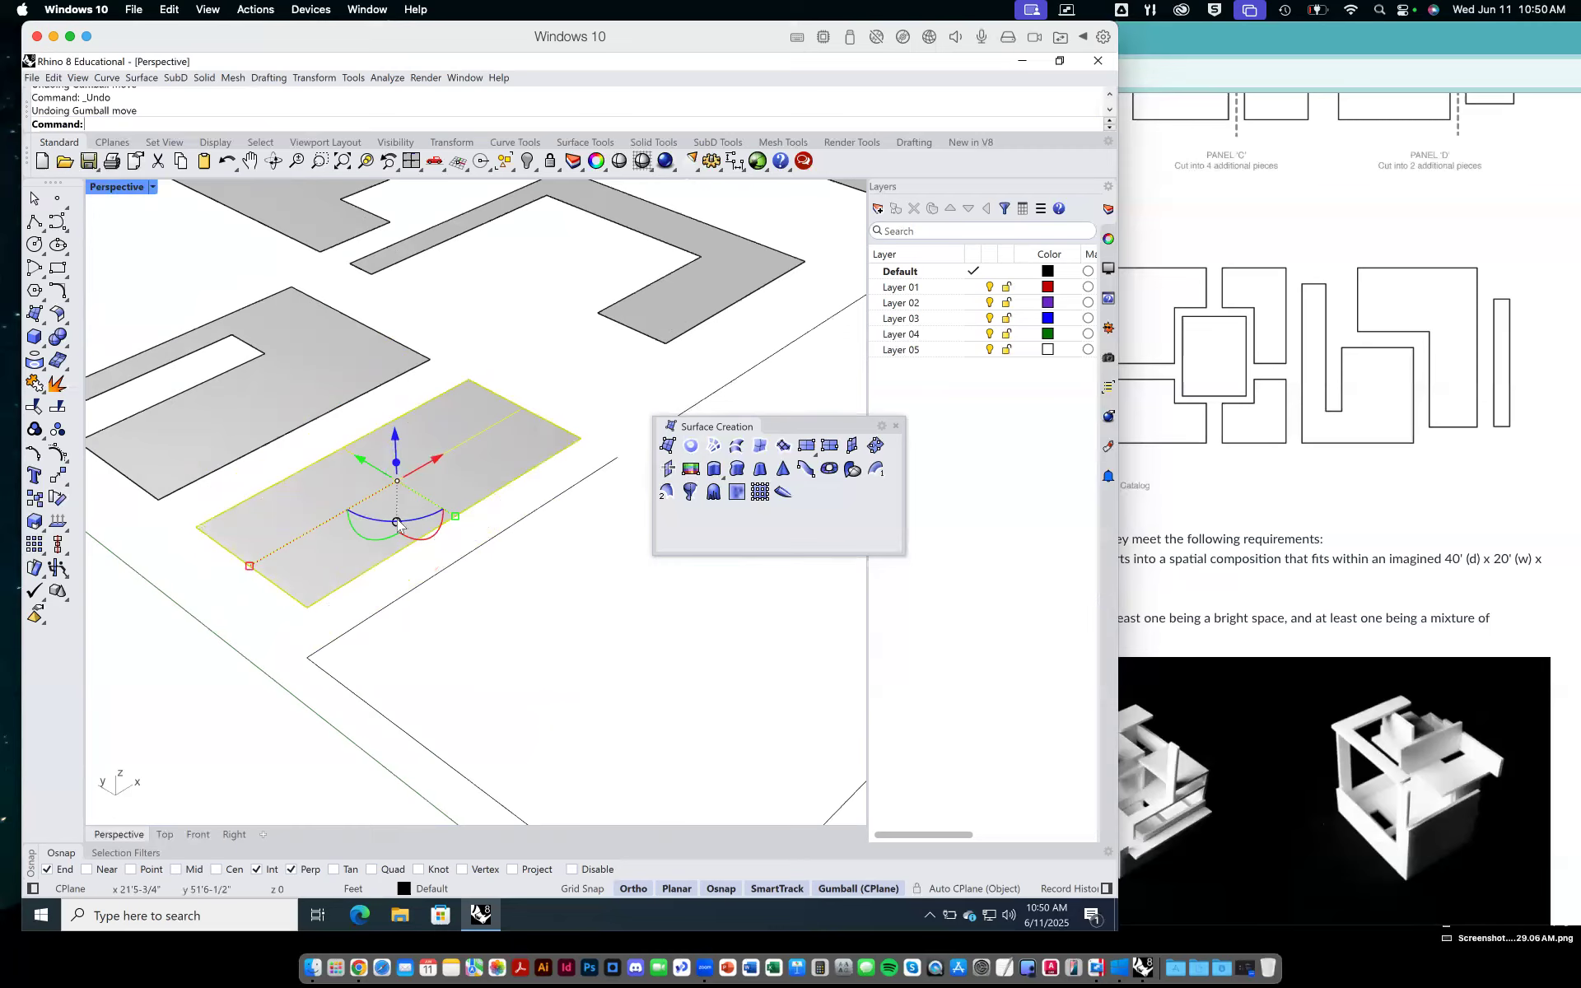
Try rotating the plain rectangular surface about its vertical axis with the gumball, and deselect it.
mouse_move(412, 528)
left_mouse_down()
mouse_move(354, 517)
mouse_move(380, 503)
mouse_move(430, 517)
mouse_move(466, 476)
mouse_move(422, 510)
left_mouse_up()
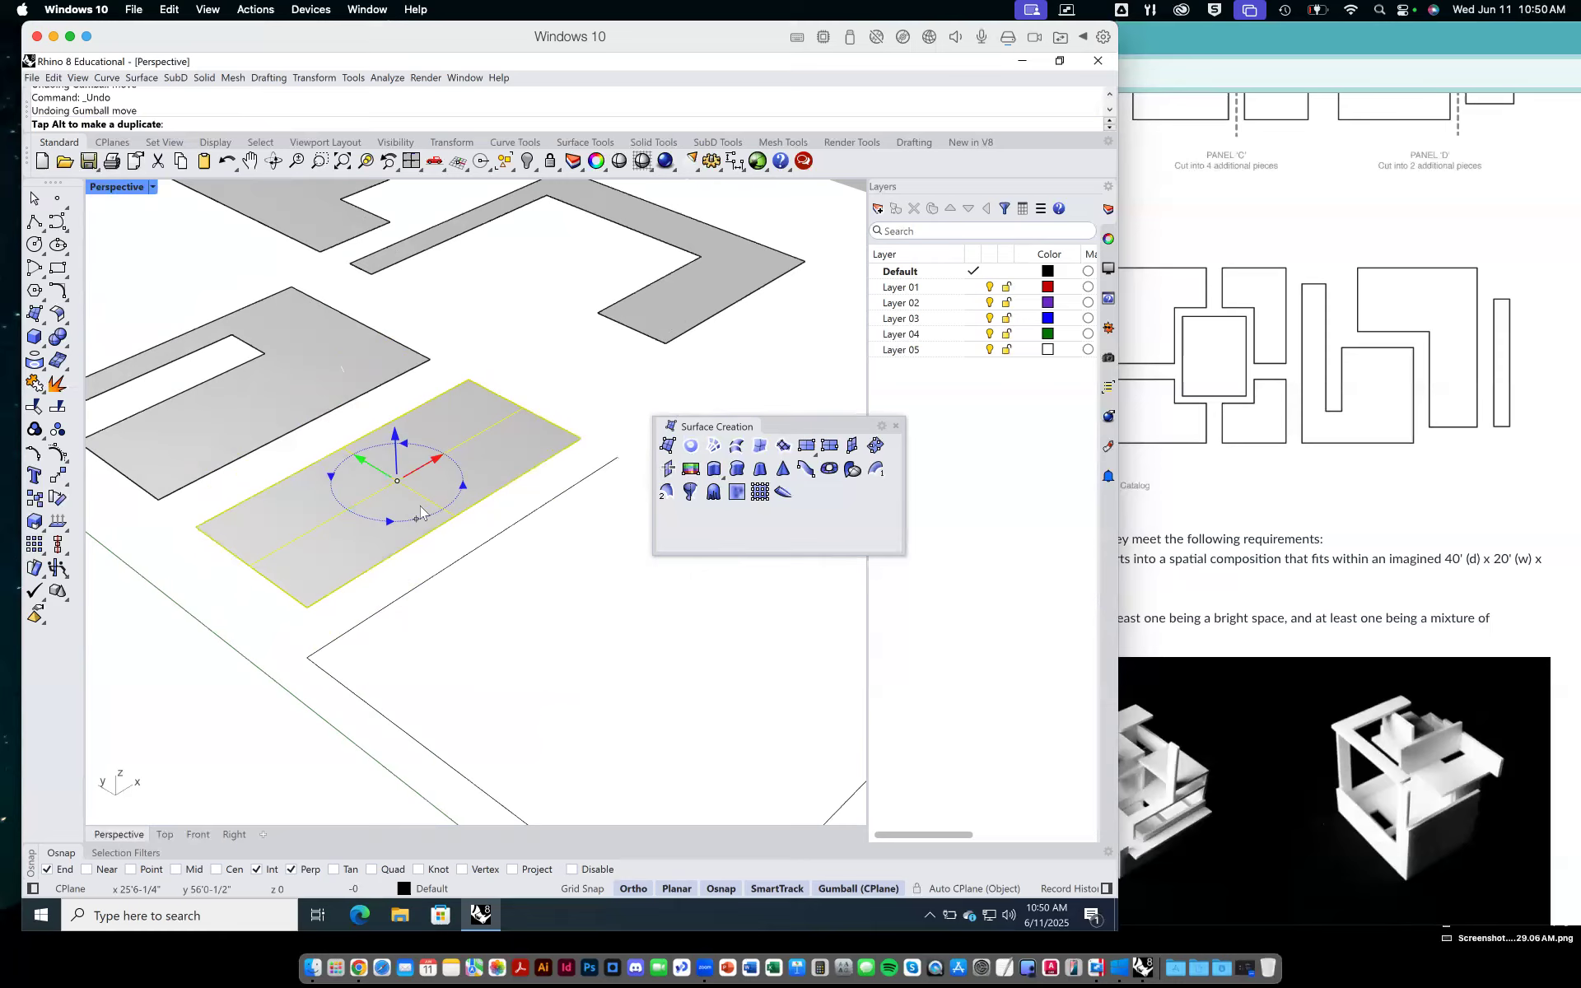
mouse_move(420, 507)
left_mouse_down()
mouse_move(371, 511)
mouse_move(361, 536)
mouse_move(338, 515)
mouse_move(359, 540)
mouse_move(453, 494)
mouse_move(441, 527)
left_mouse_up()
left_click(293, 626)
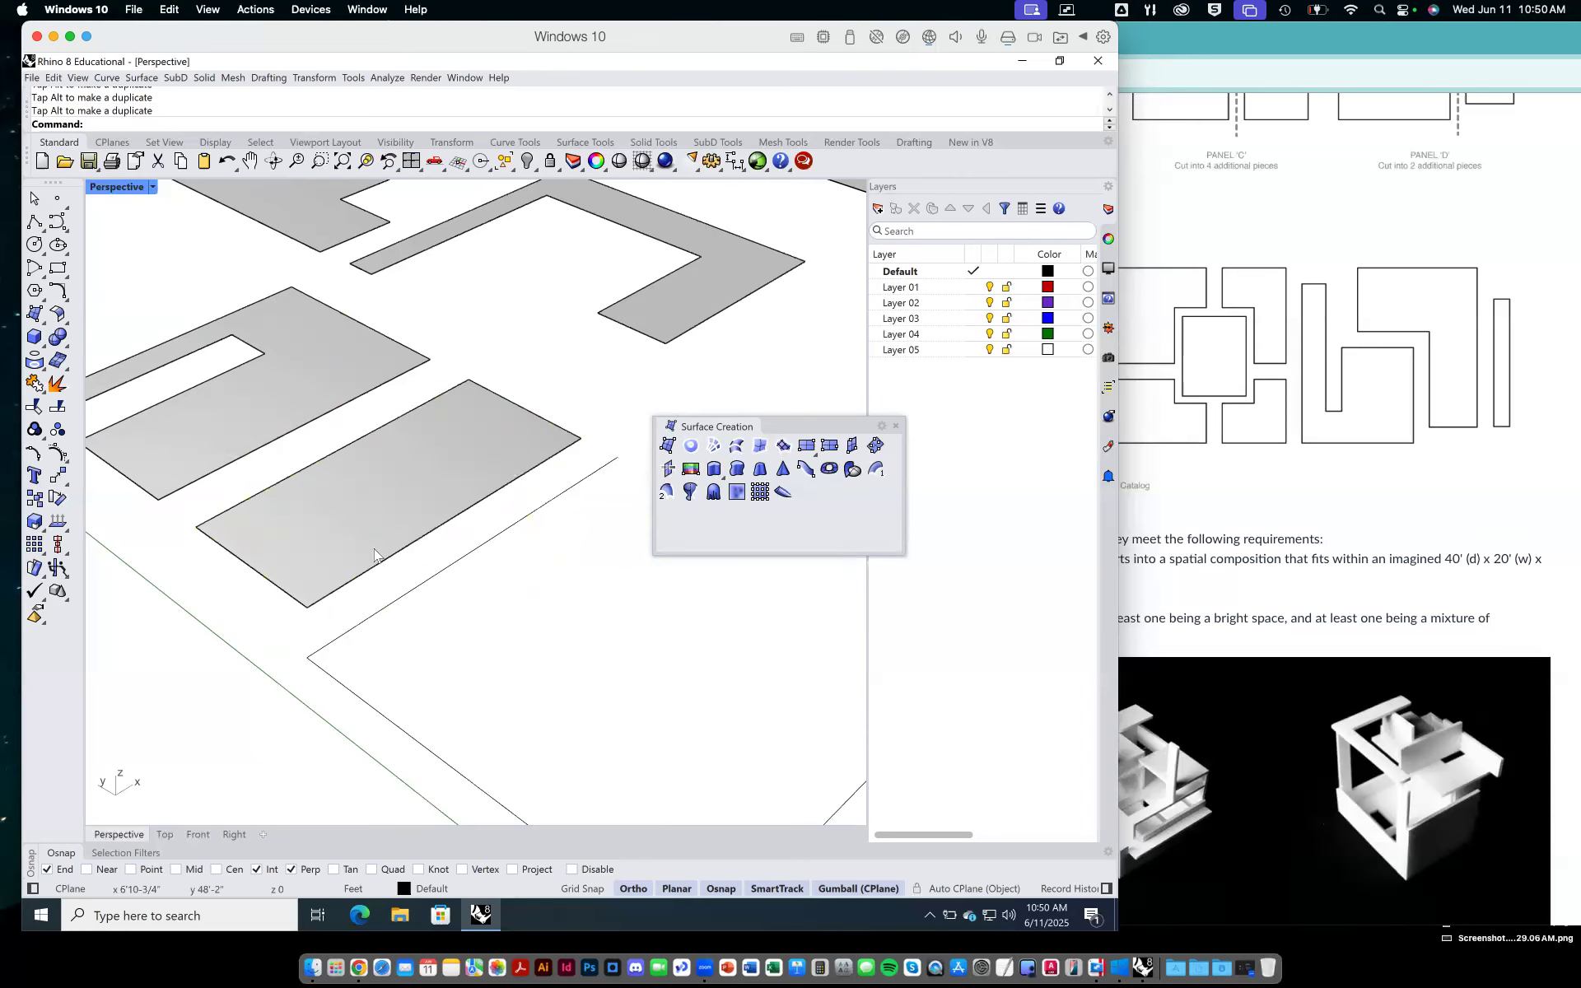
scroll(387, 502, "up", 5)
scroll(385, 506, "down", 8)
scroll(394, 513, "down", 3)
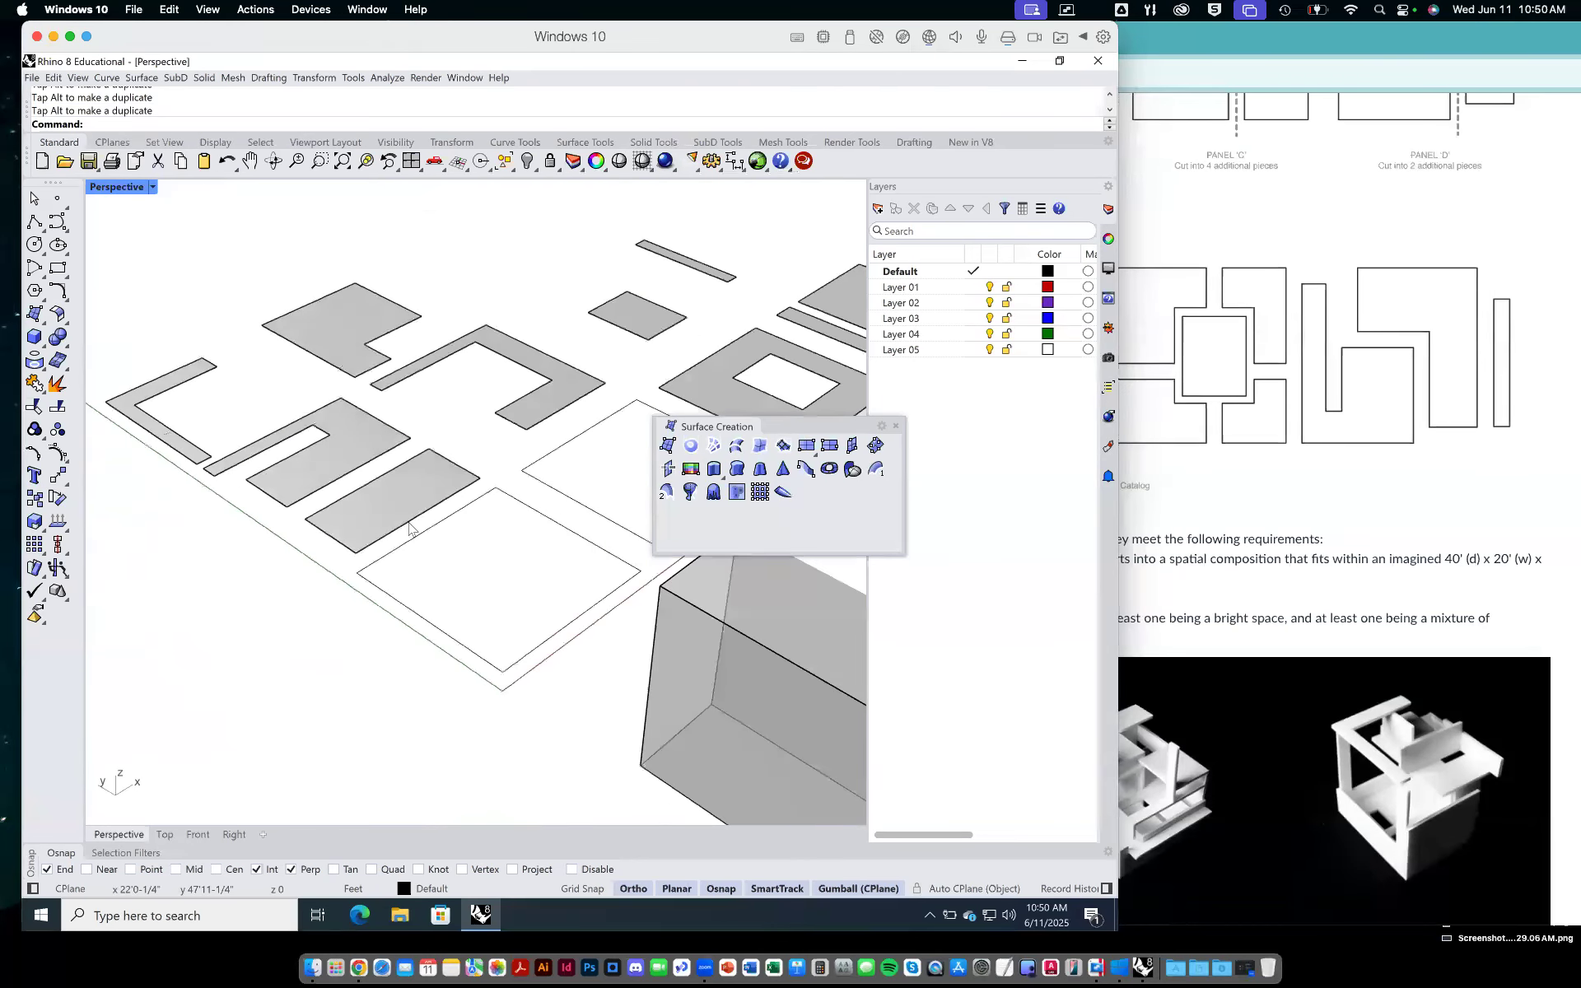
Try the Move command on the plain rectangular surface, using a point inside it as the base point.
right_click_drag(395, 496, 535, 594)
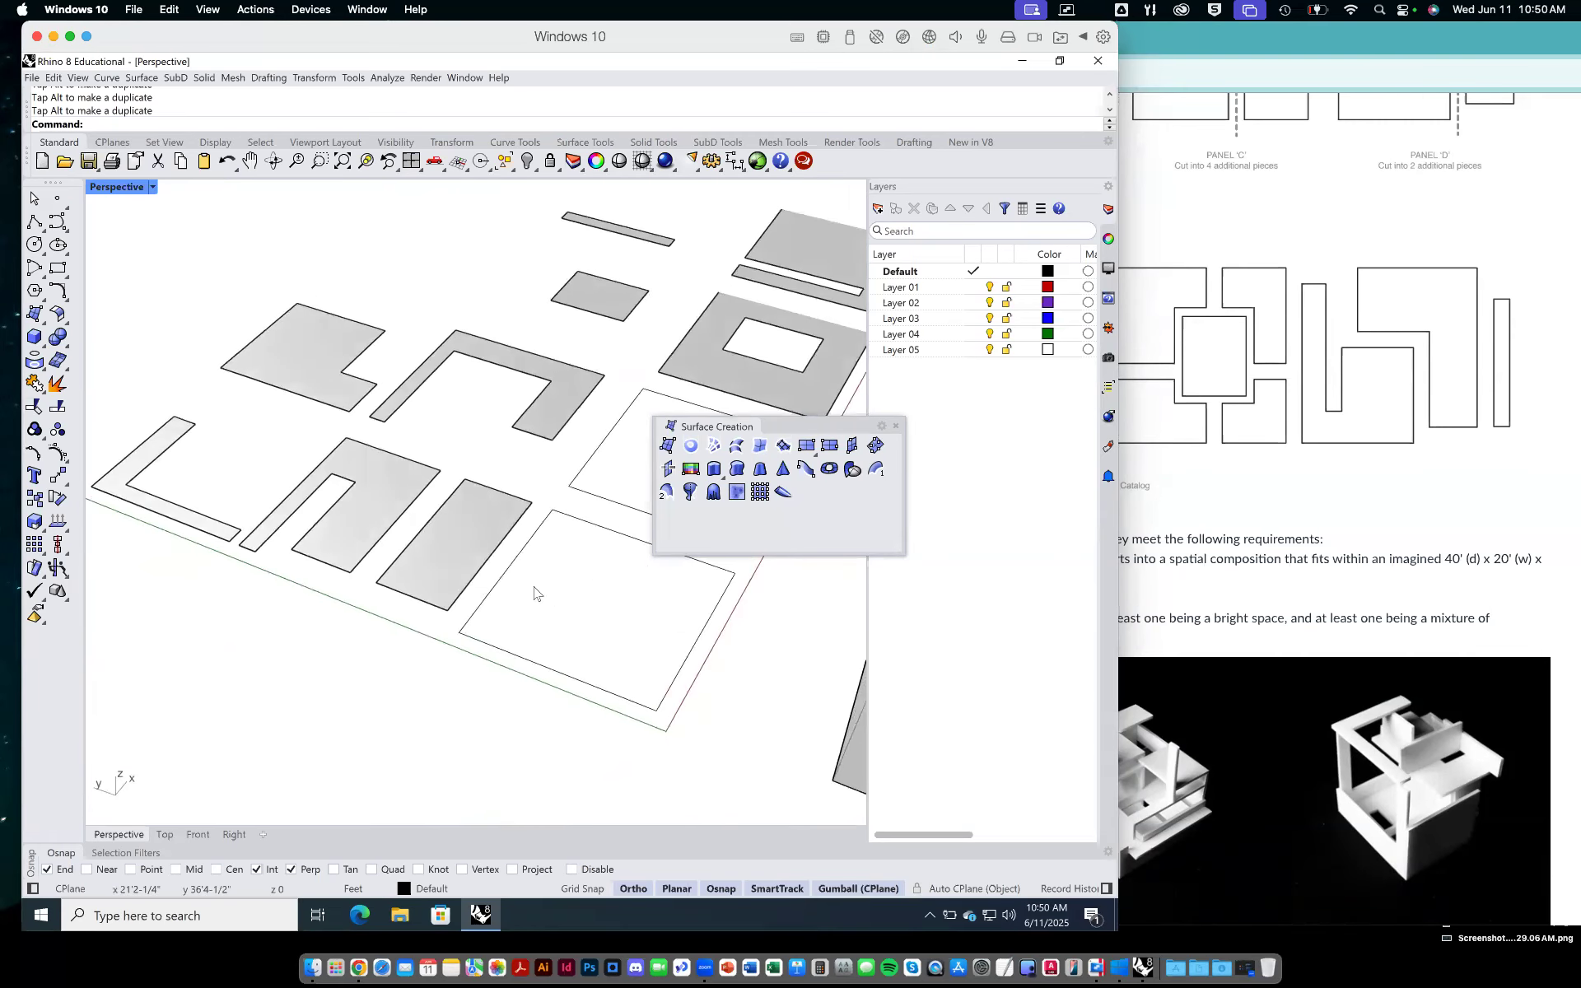
type("move")
key("Return")
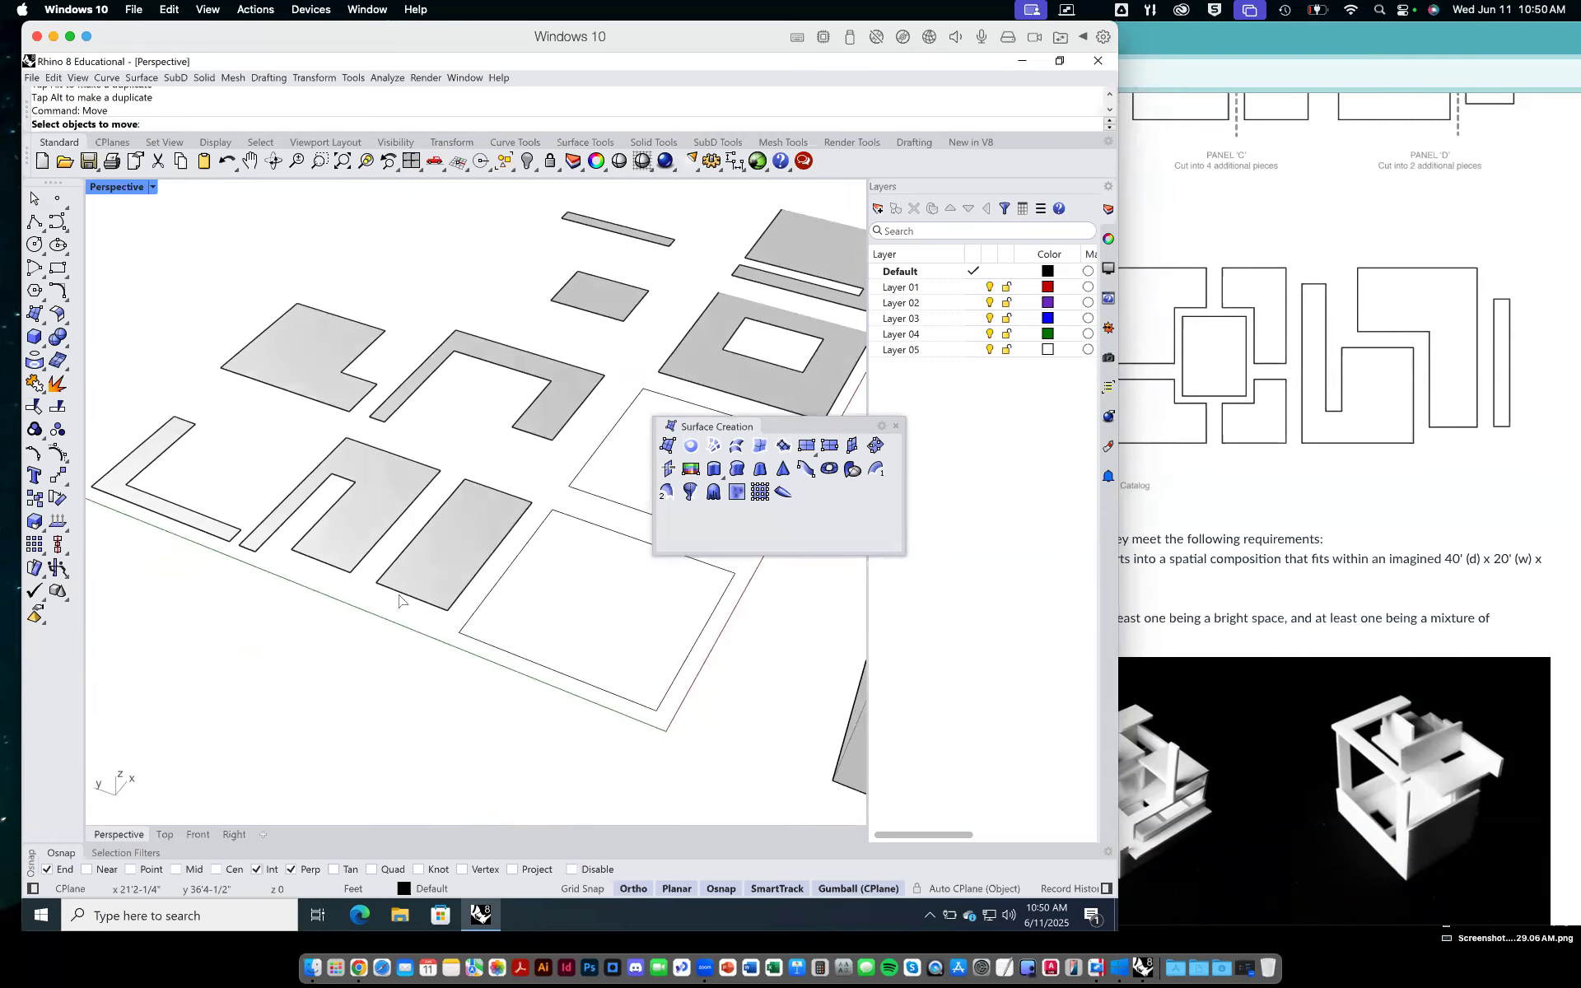
left_click(443, 563)
key("Return")
left_click(439, 570)
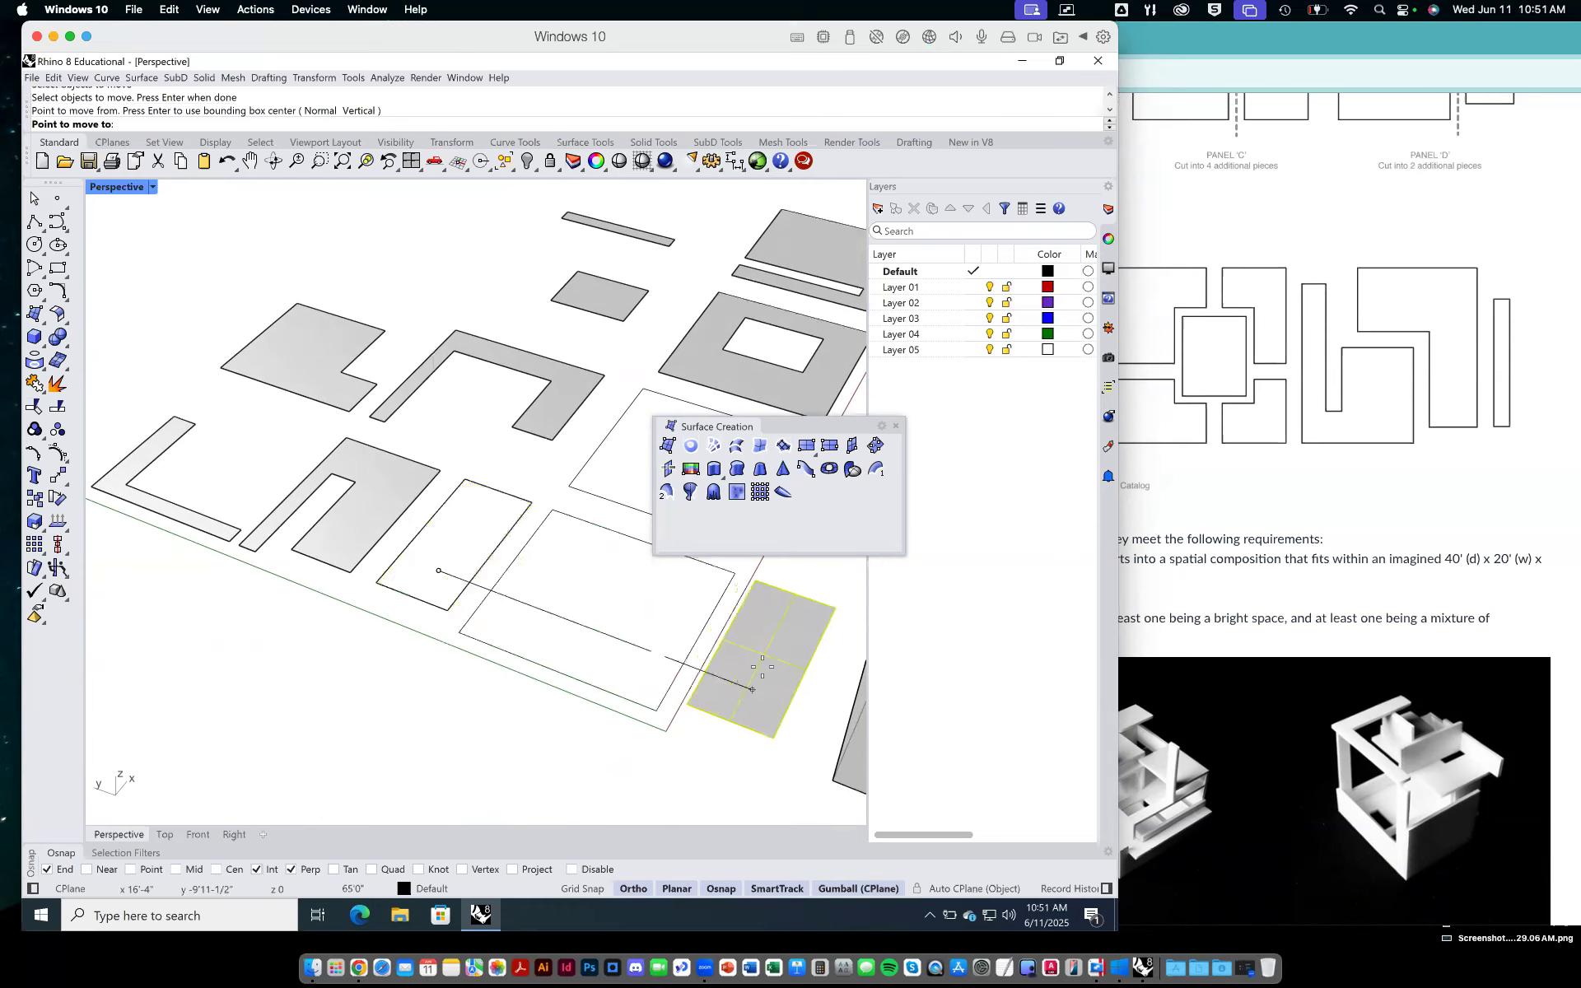
left_click(573, 588)
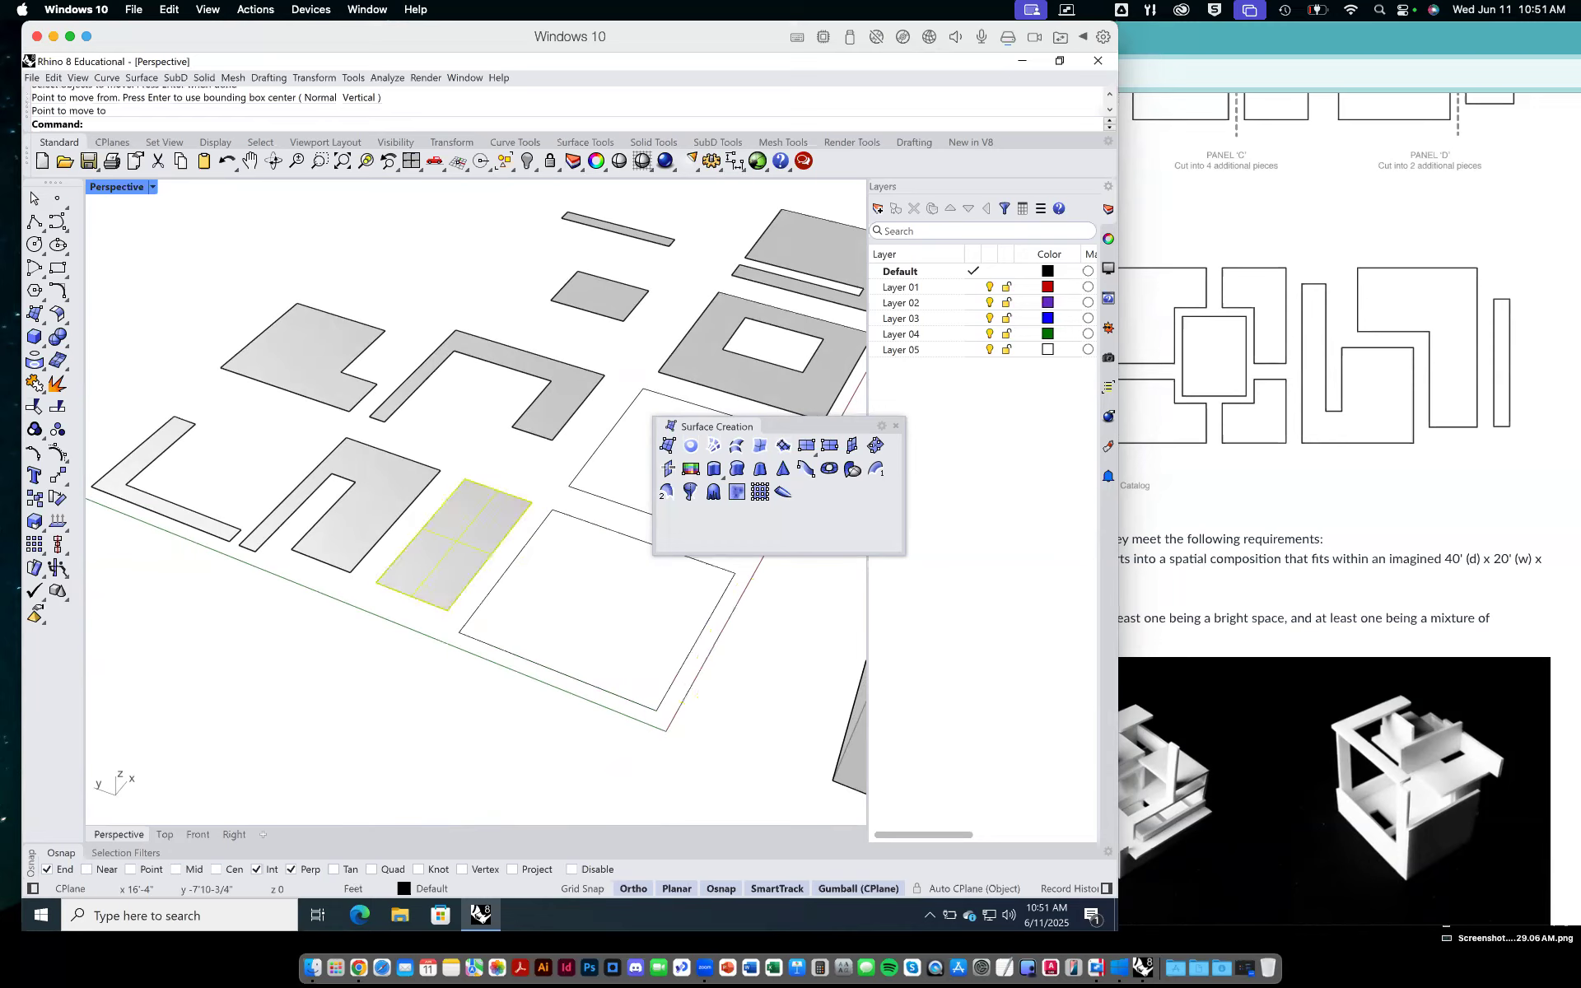
Move the plain rectangular surface from its corner endpoint to the box's upper corner nearest the panel outlines.
key("Return")
left_click(376, 601)
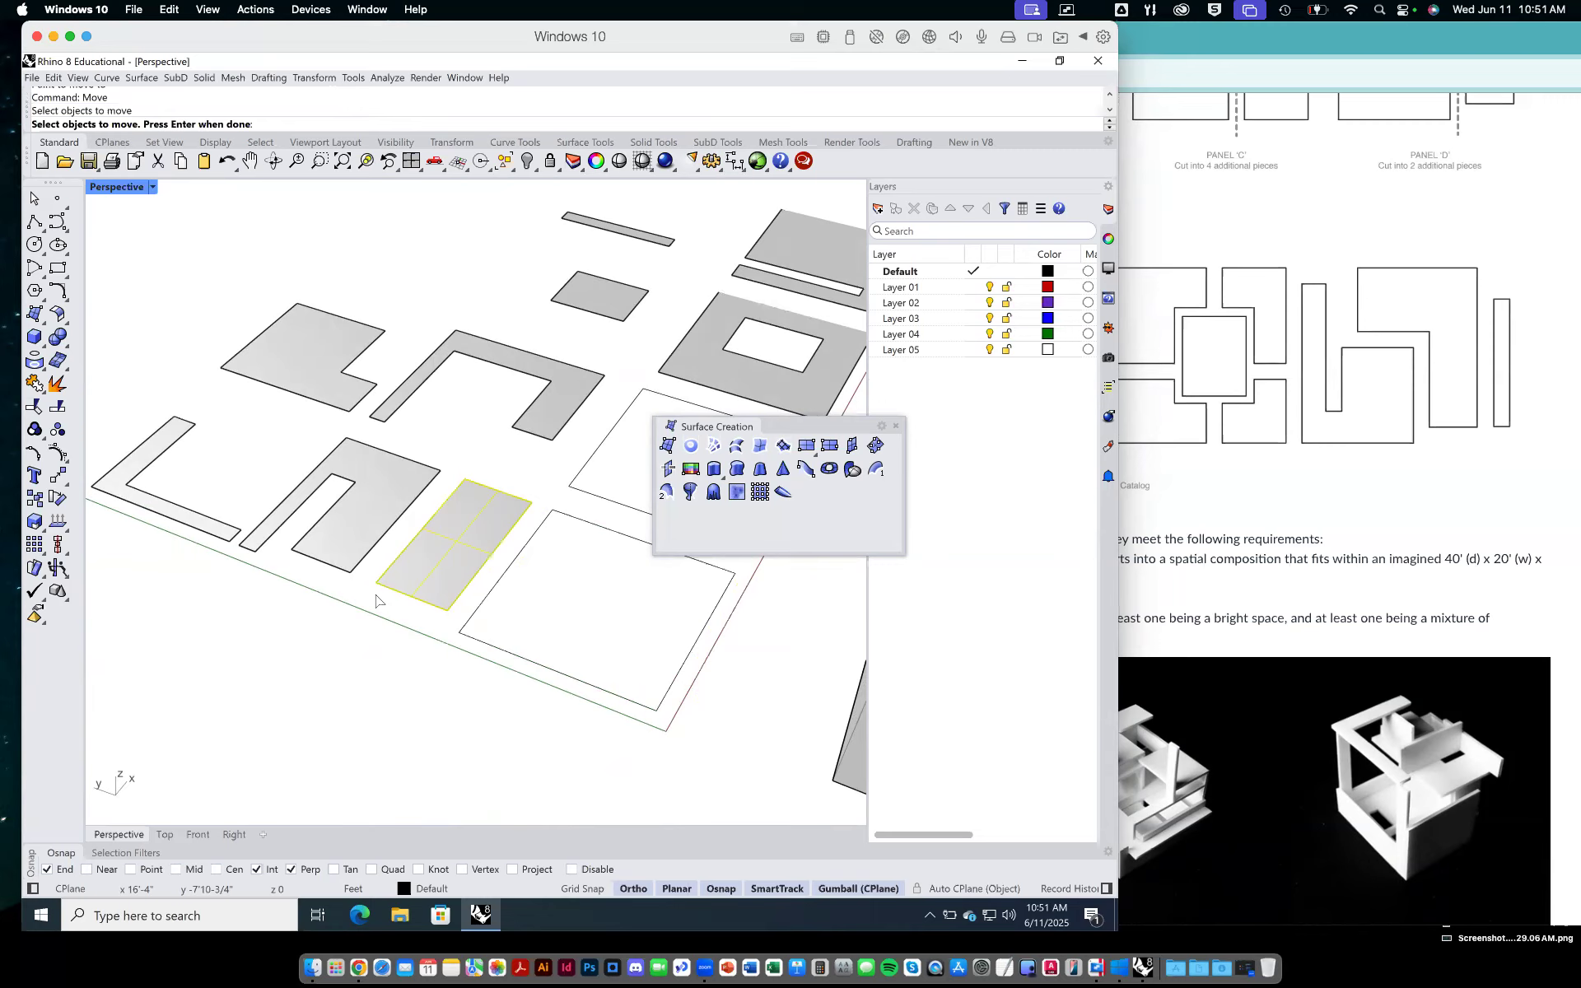
key("Return")
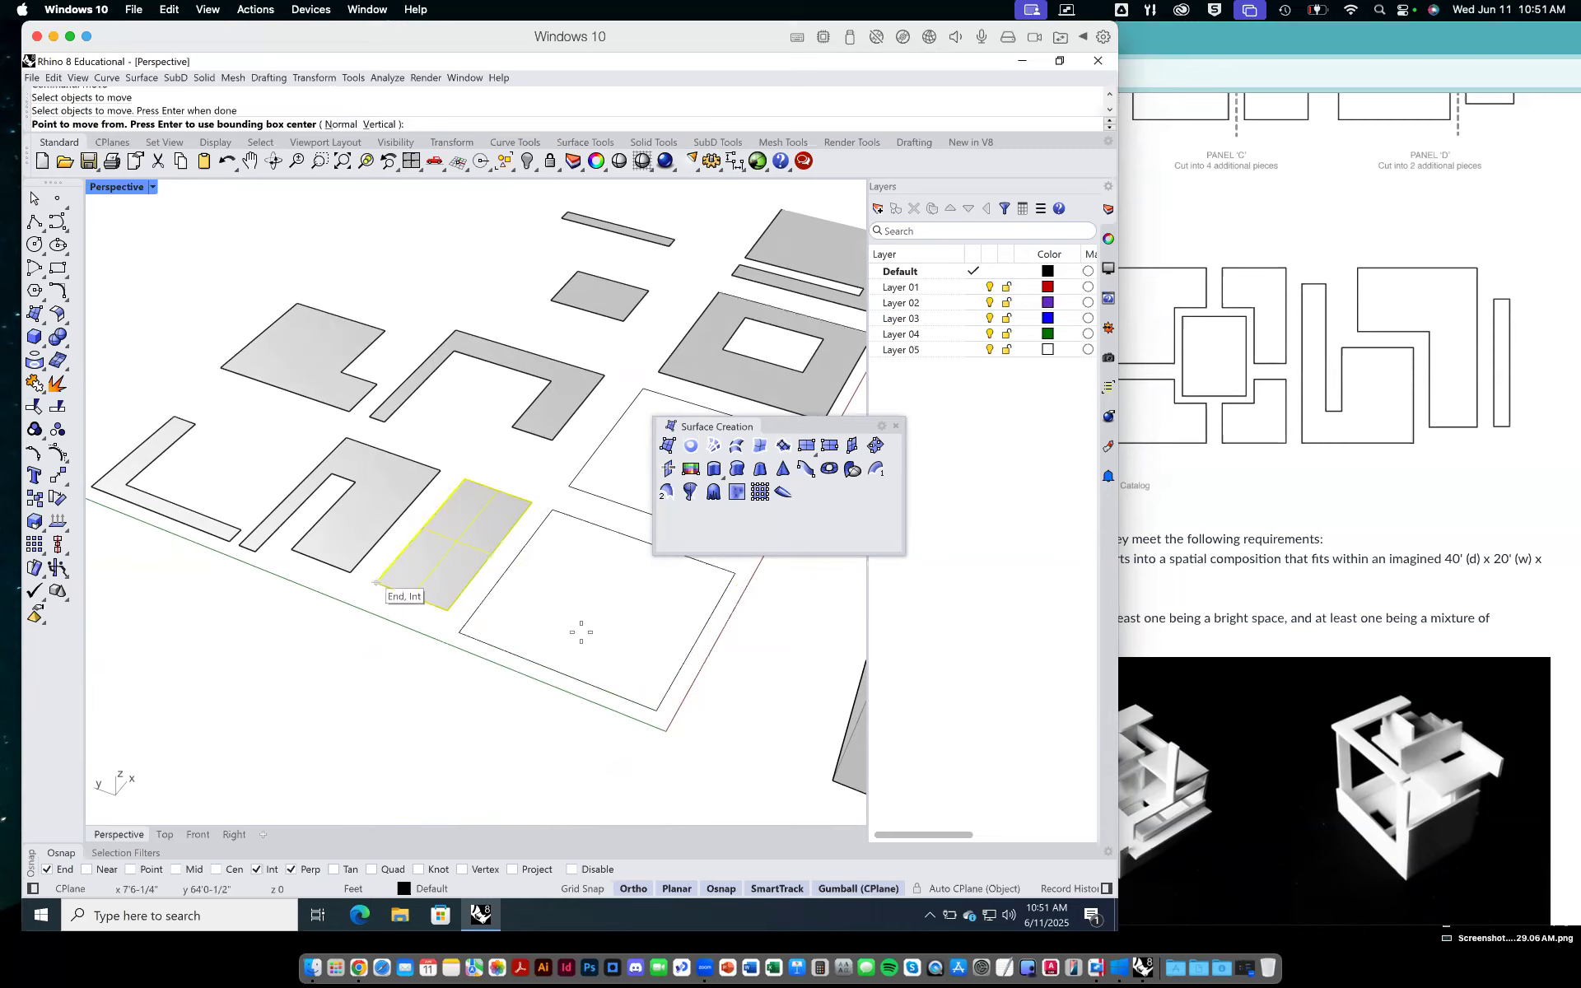
left_click(462, 660)
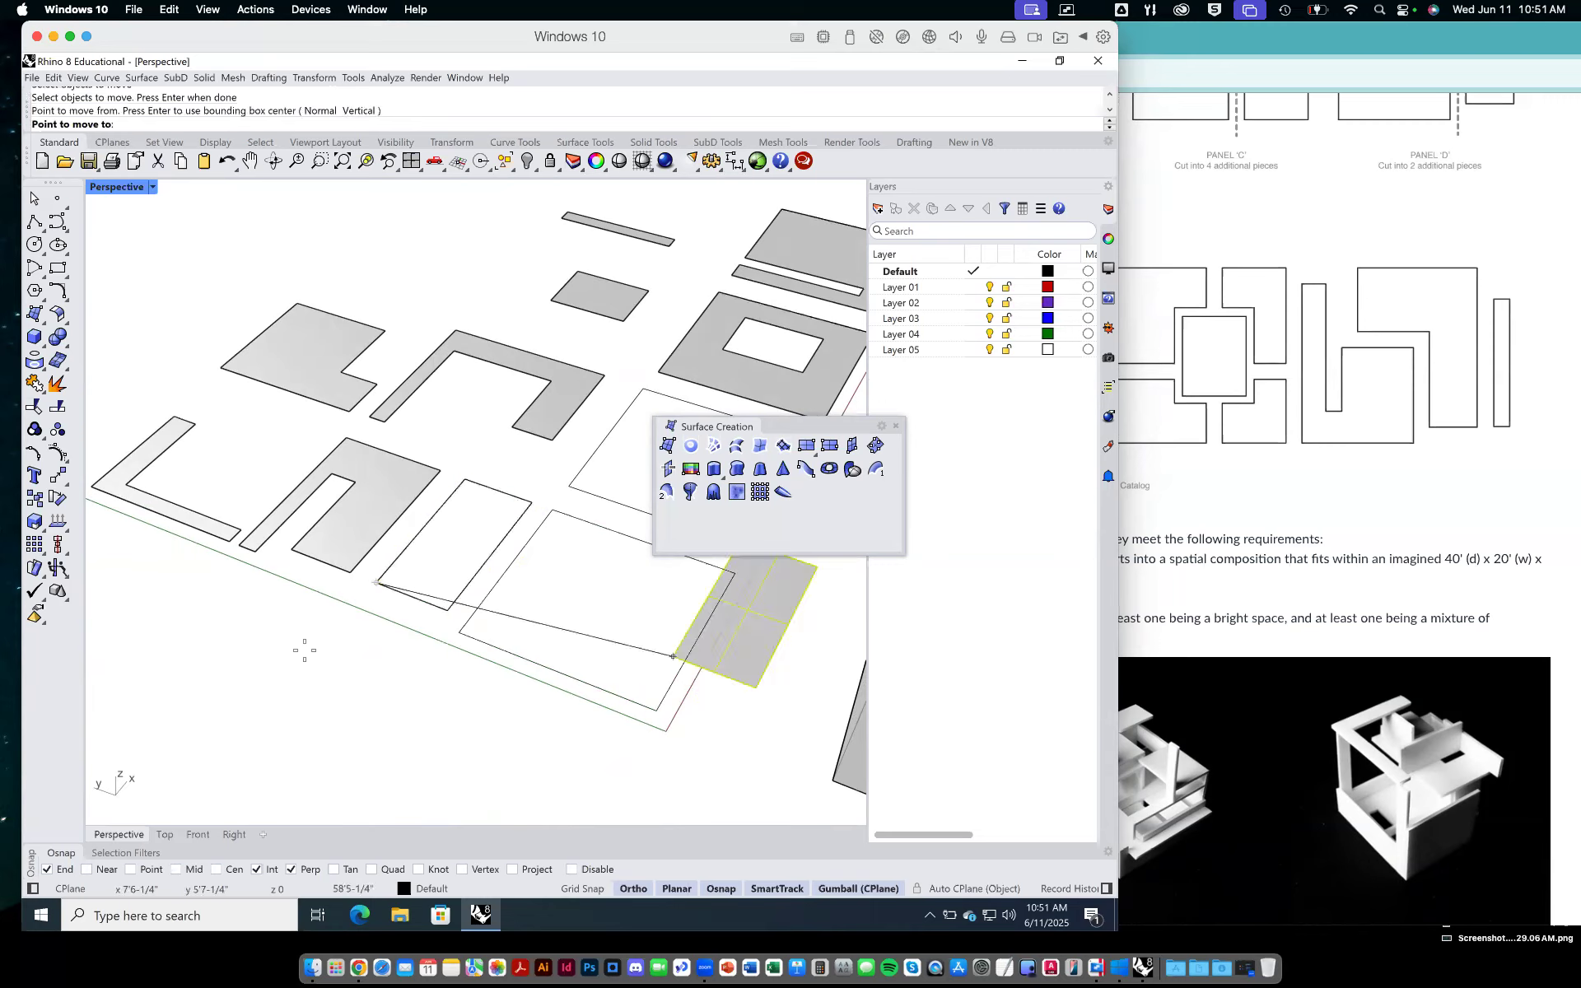
right_click_drag(673, 657, 304, 651, "shift")
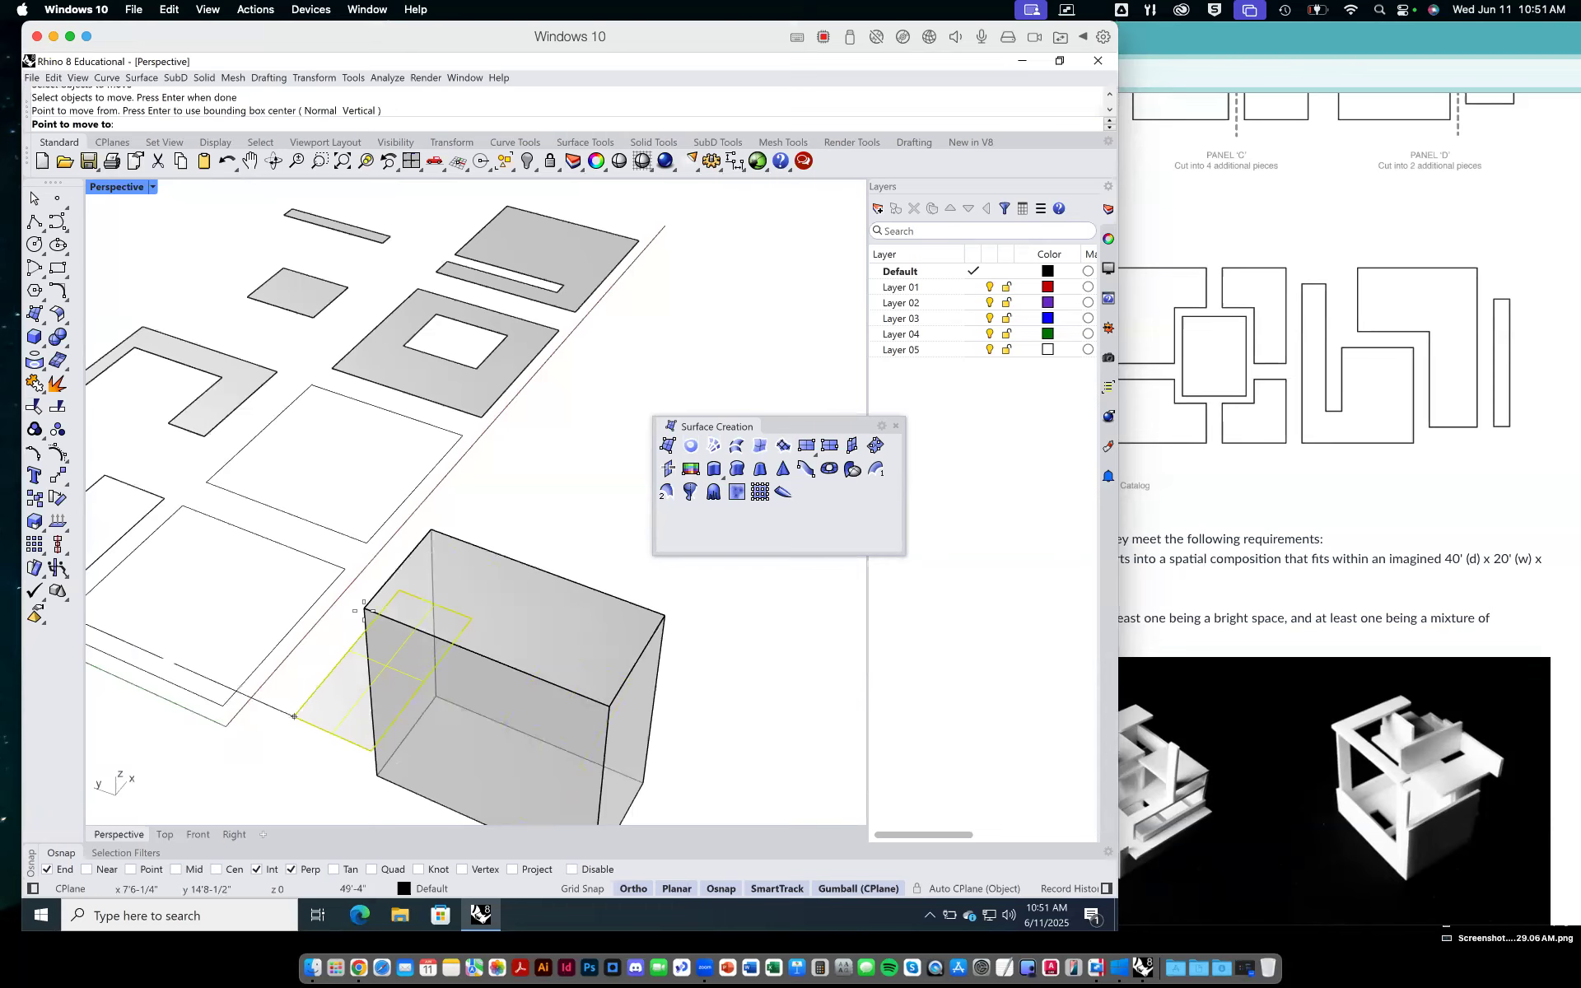
left_click(365, 609)
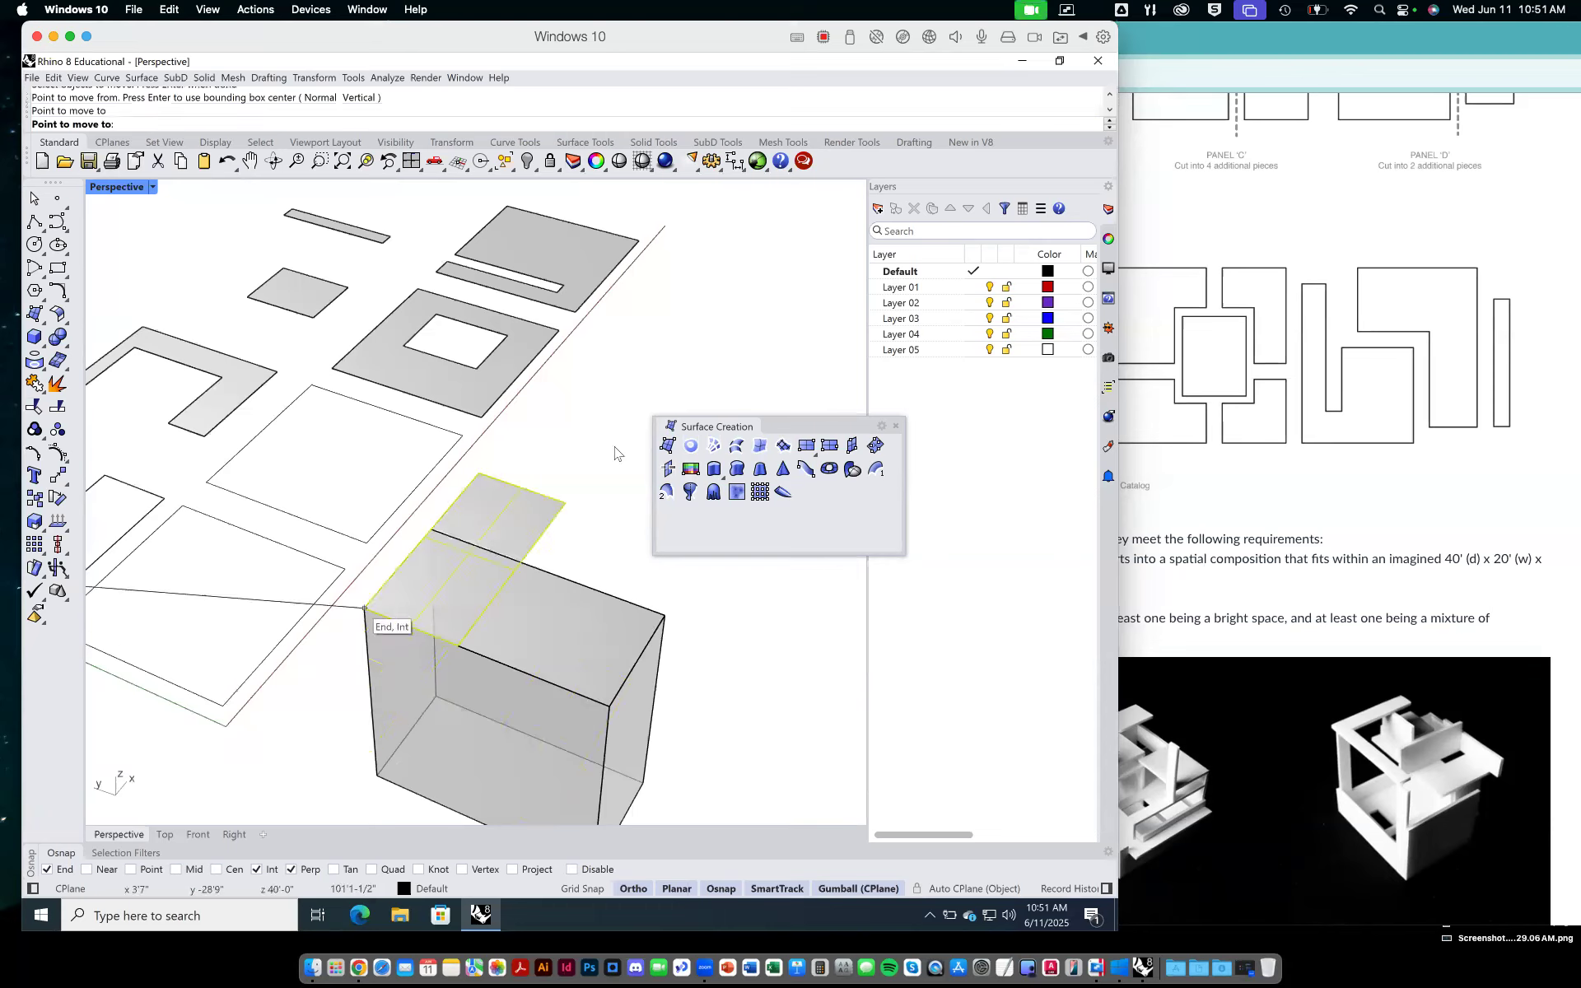
right_click(560, 609)
right_click_drag(560, 609, 424, 619)
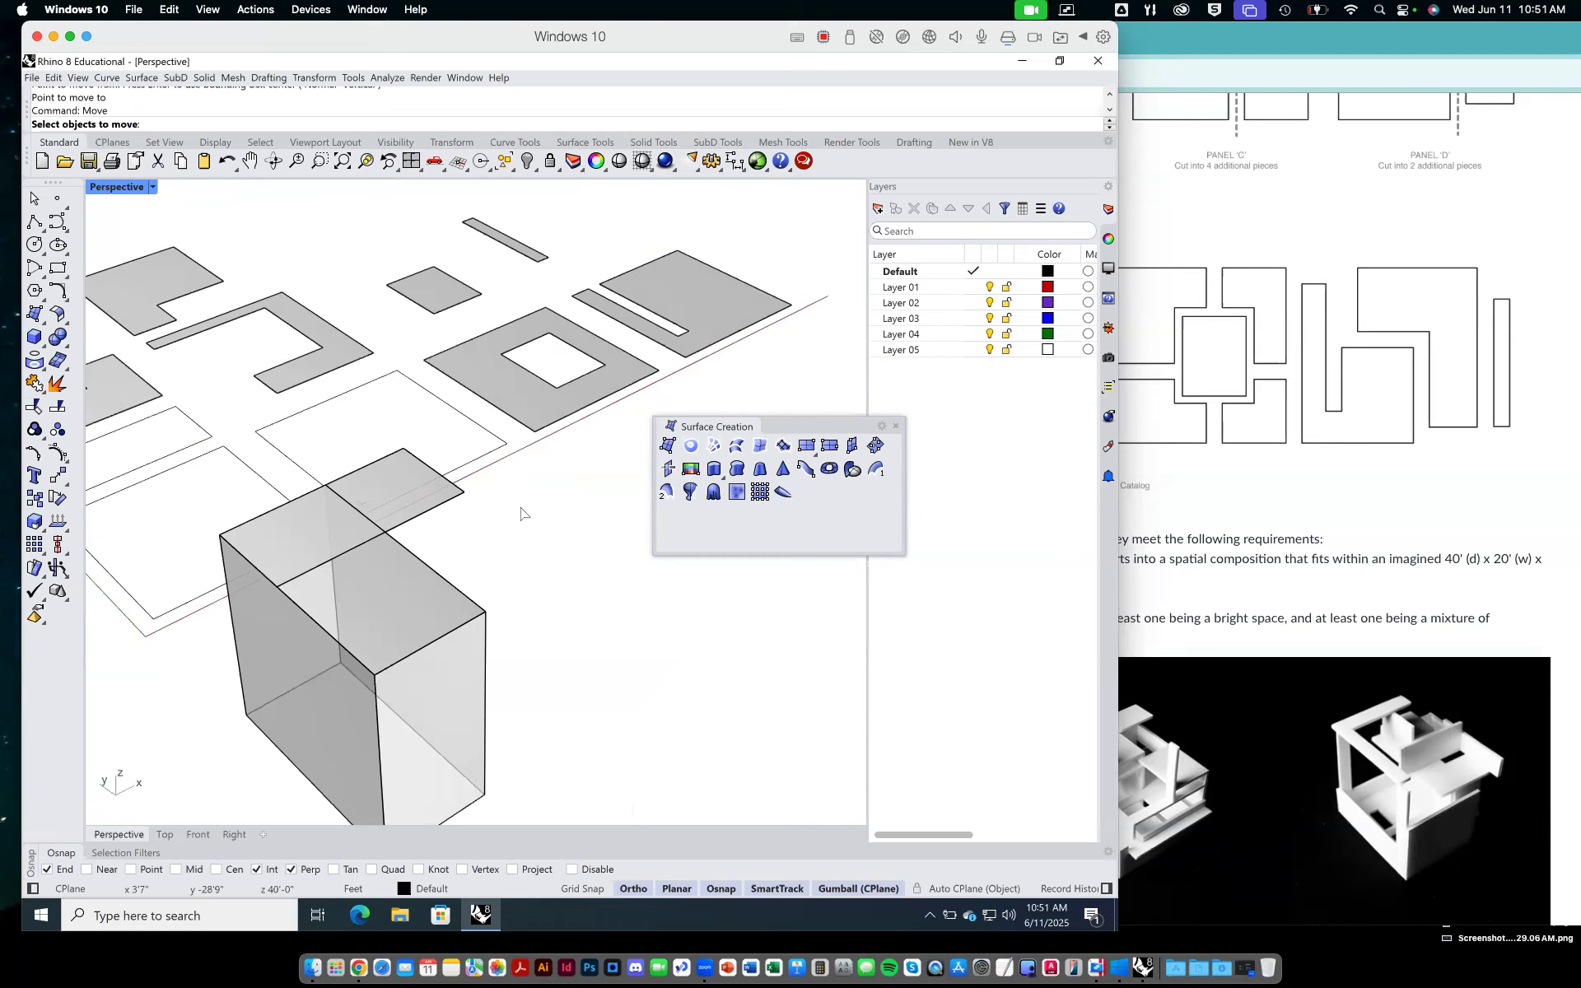
right_click_drag(466, 614, 507, 476, "shift")
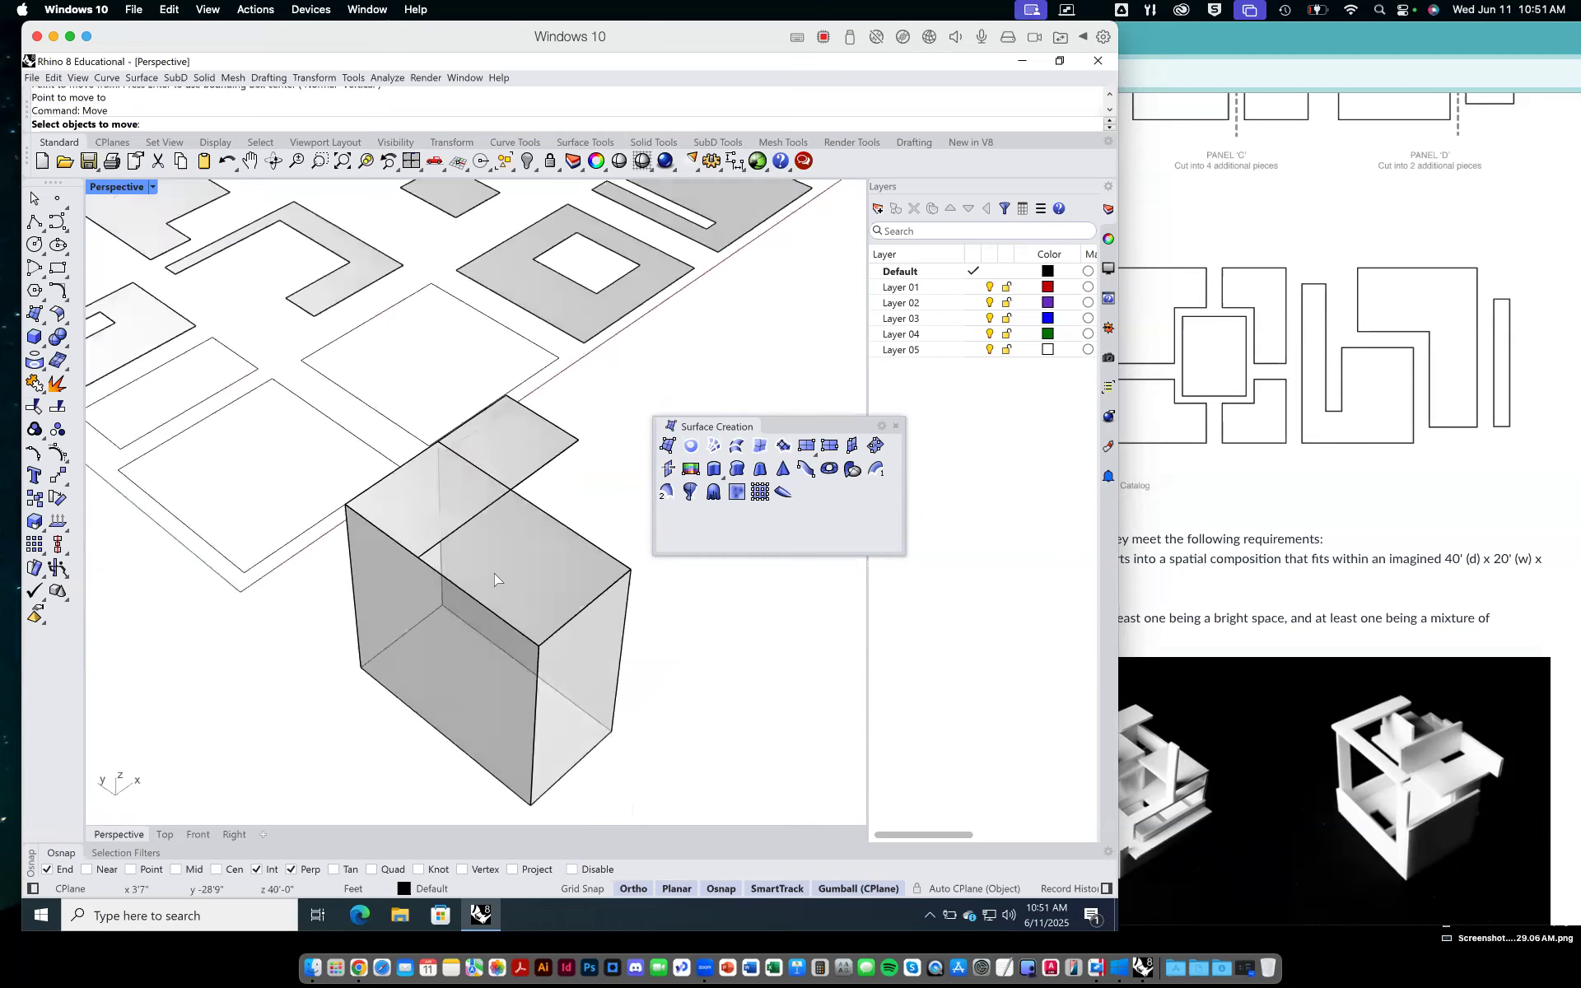
left_click(528, 464)
left_click(182, 423)
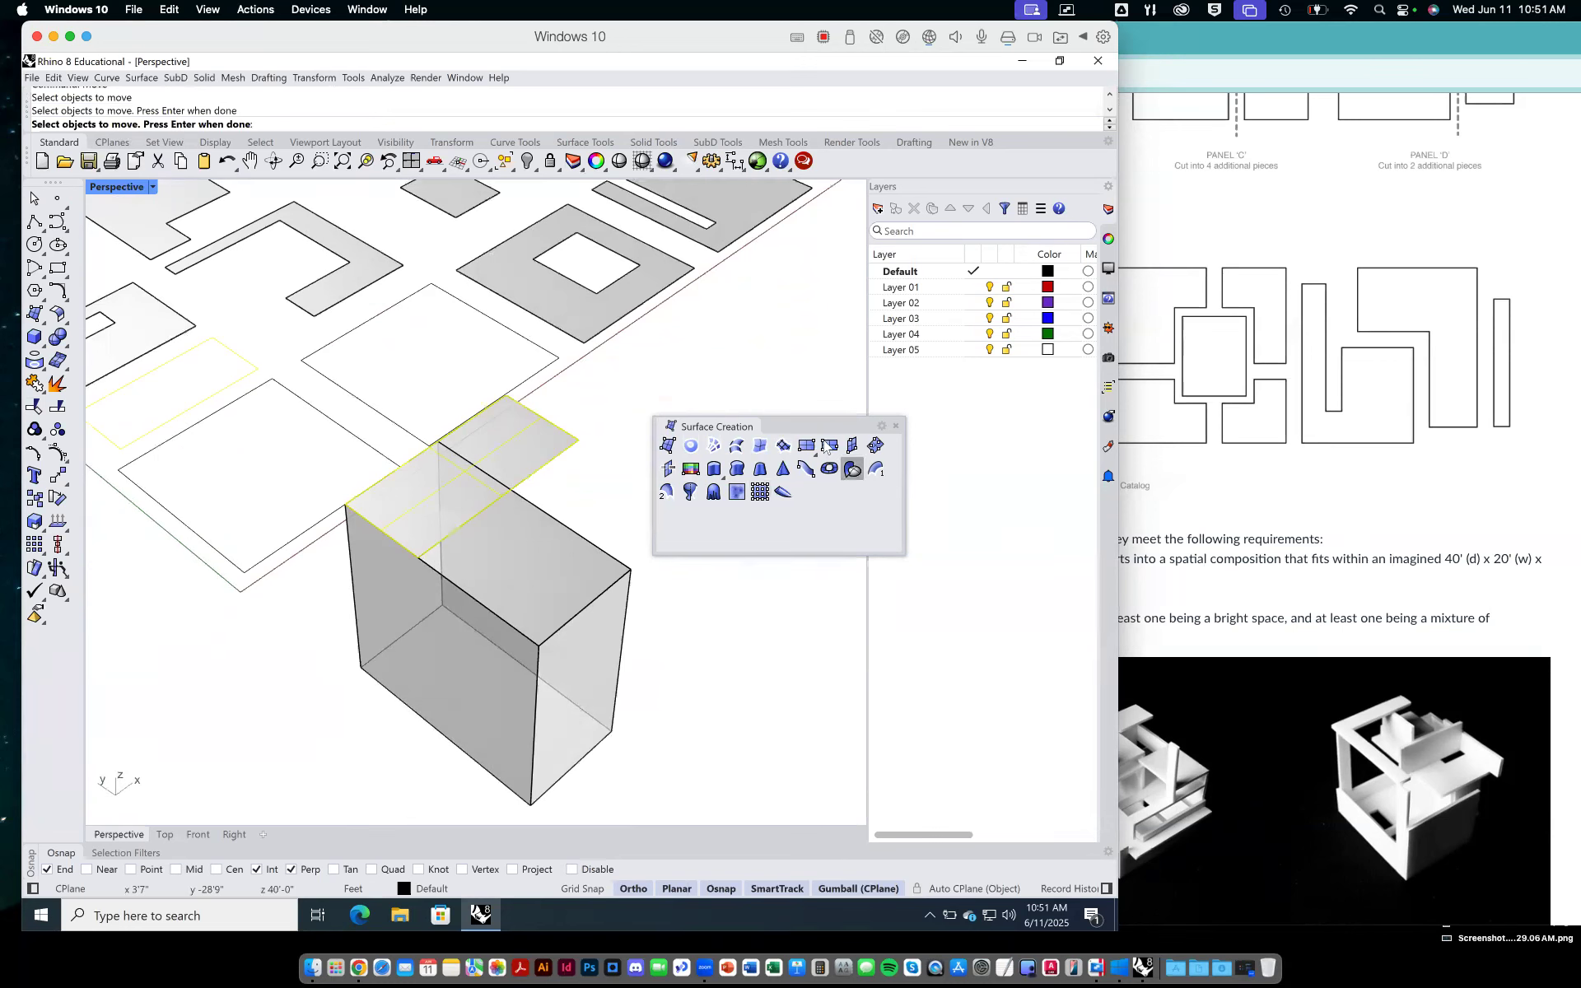
right_click_drag(722, 357, 743, 363, "shift")
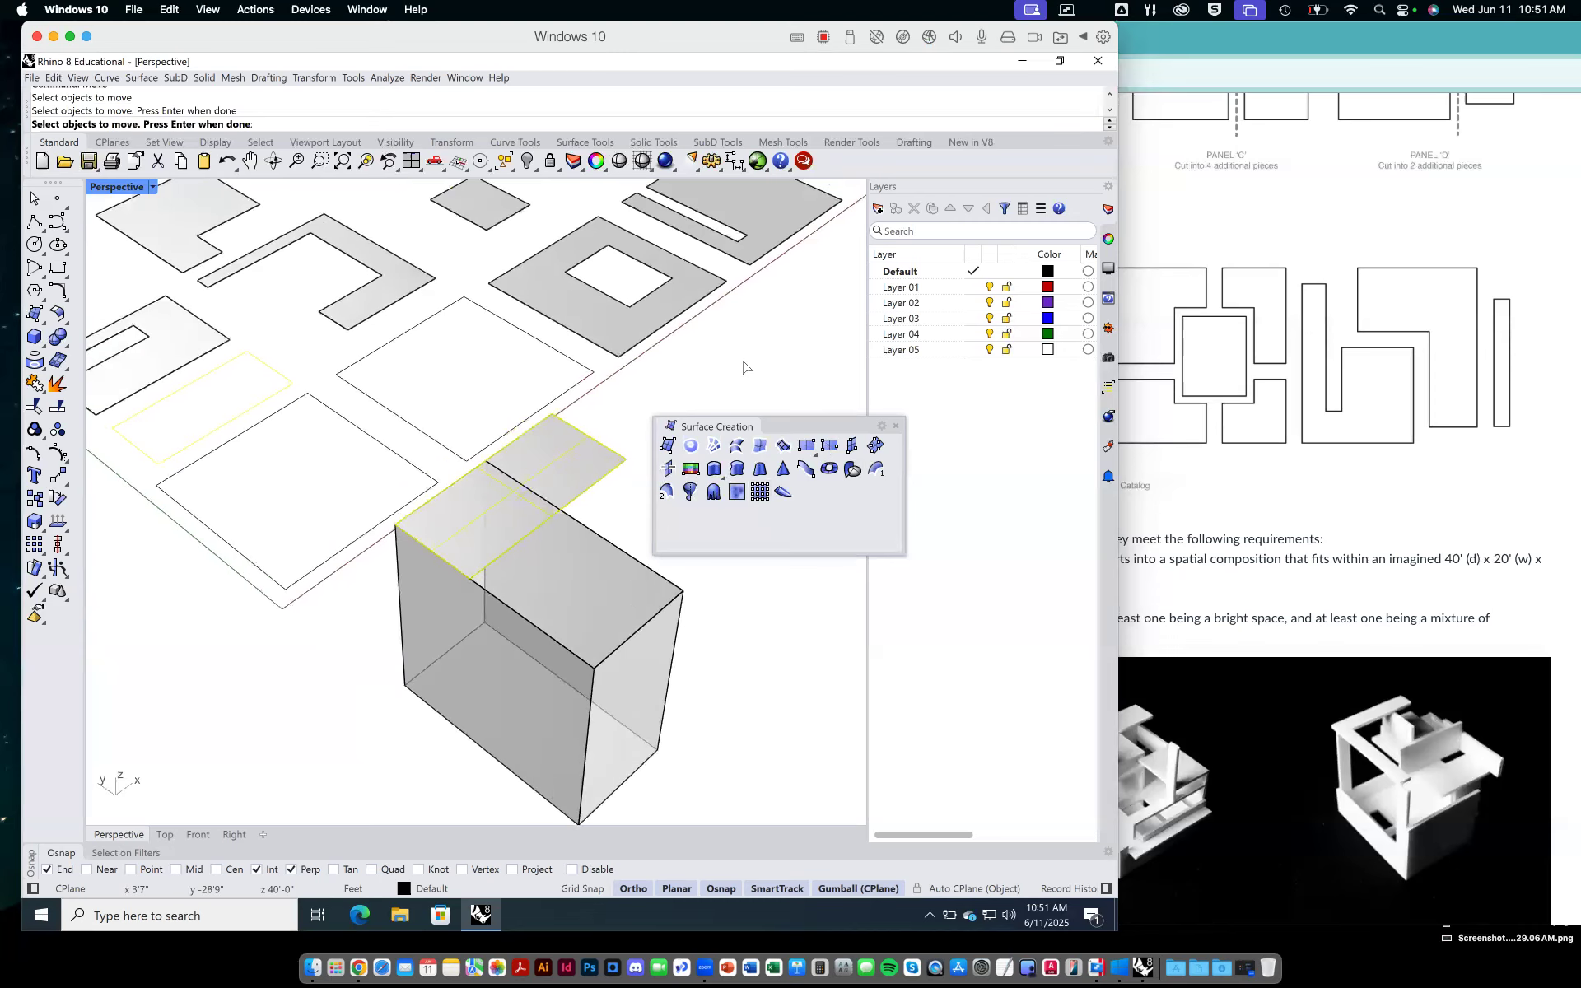
key("Escape")
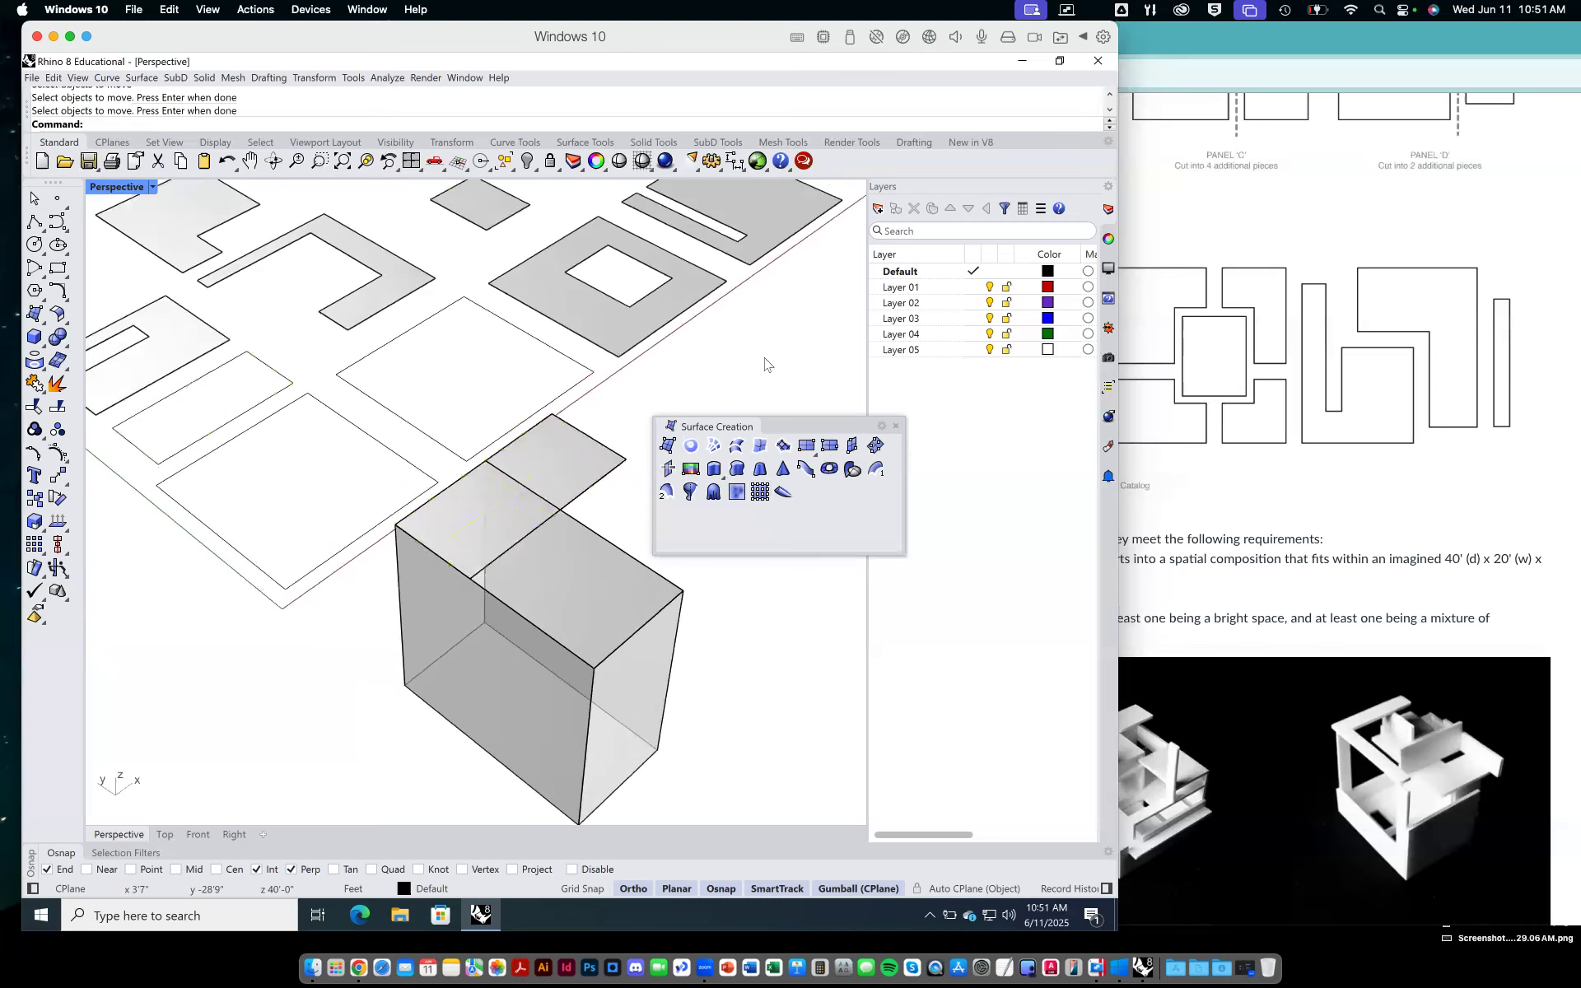
left_click(904, 301)
left_click(905, 287)
right_click_drag(712, 352, 695, 341, "shift")
Select the plain rectangular surface on top of the box and switch from the Perspective view to the four-viewport layout.
left_click(540, 442)
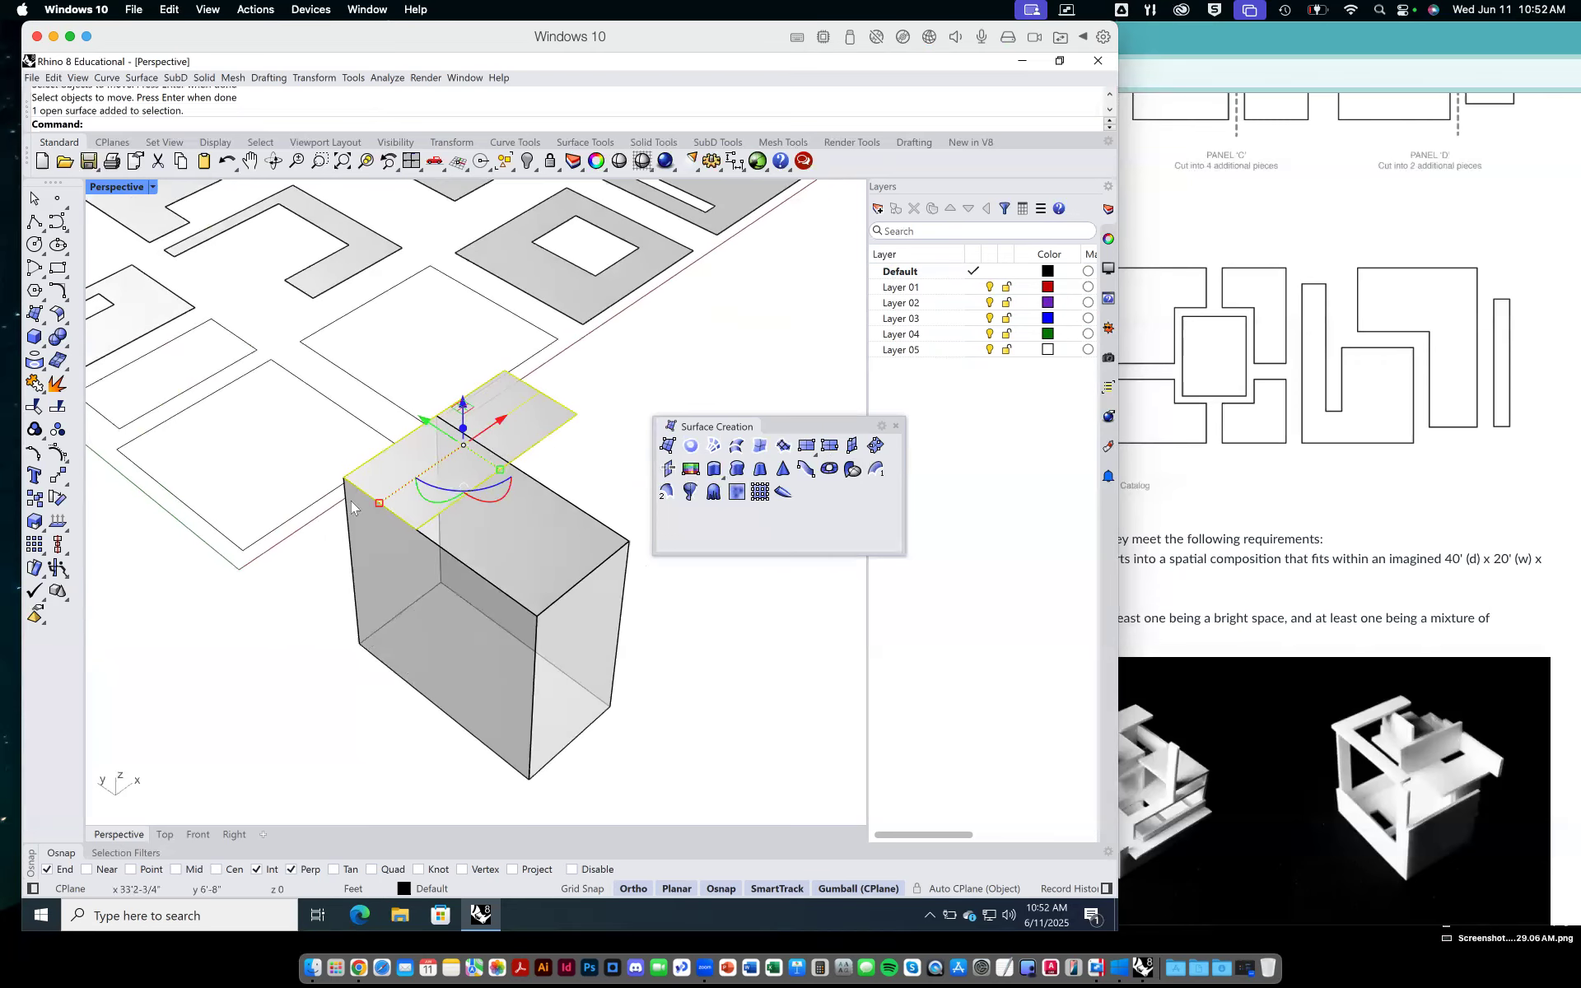
double_click(119, 188)
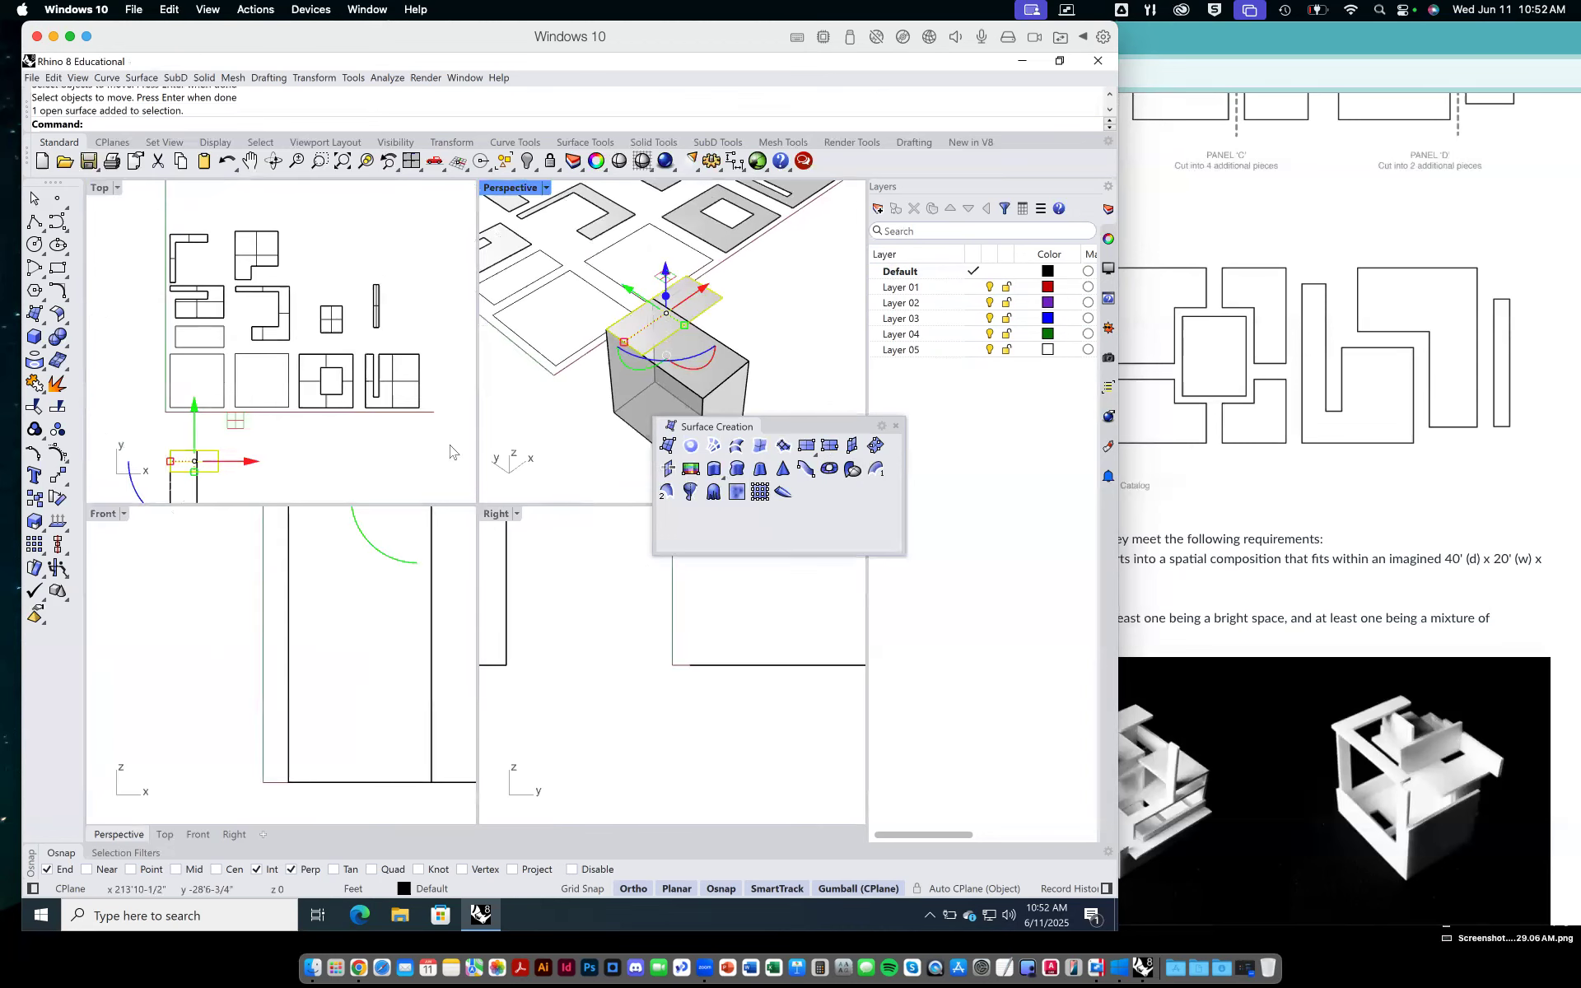
scroll(344, 555, "up", 6)
scroll(344, 589, "down", 6)
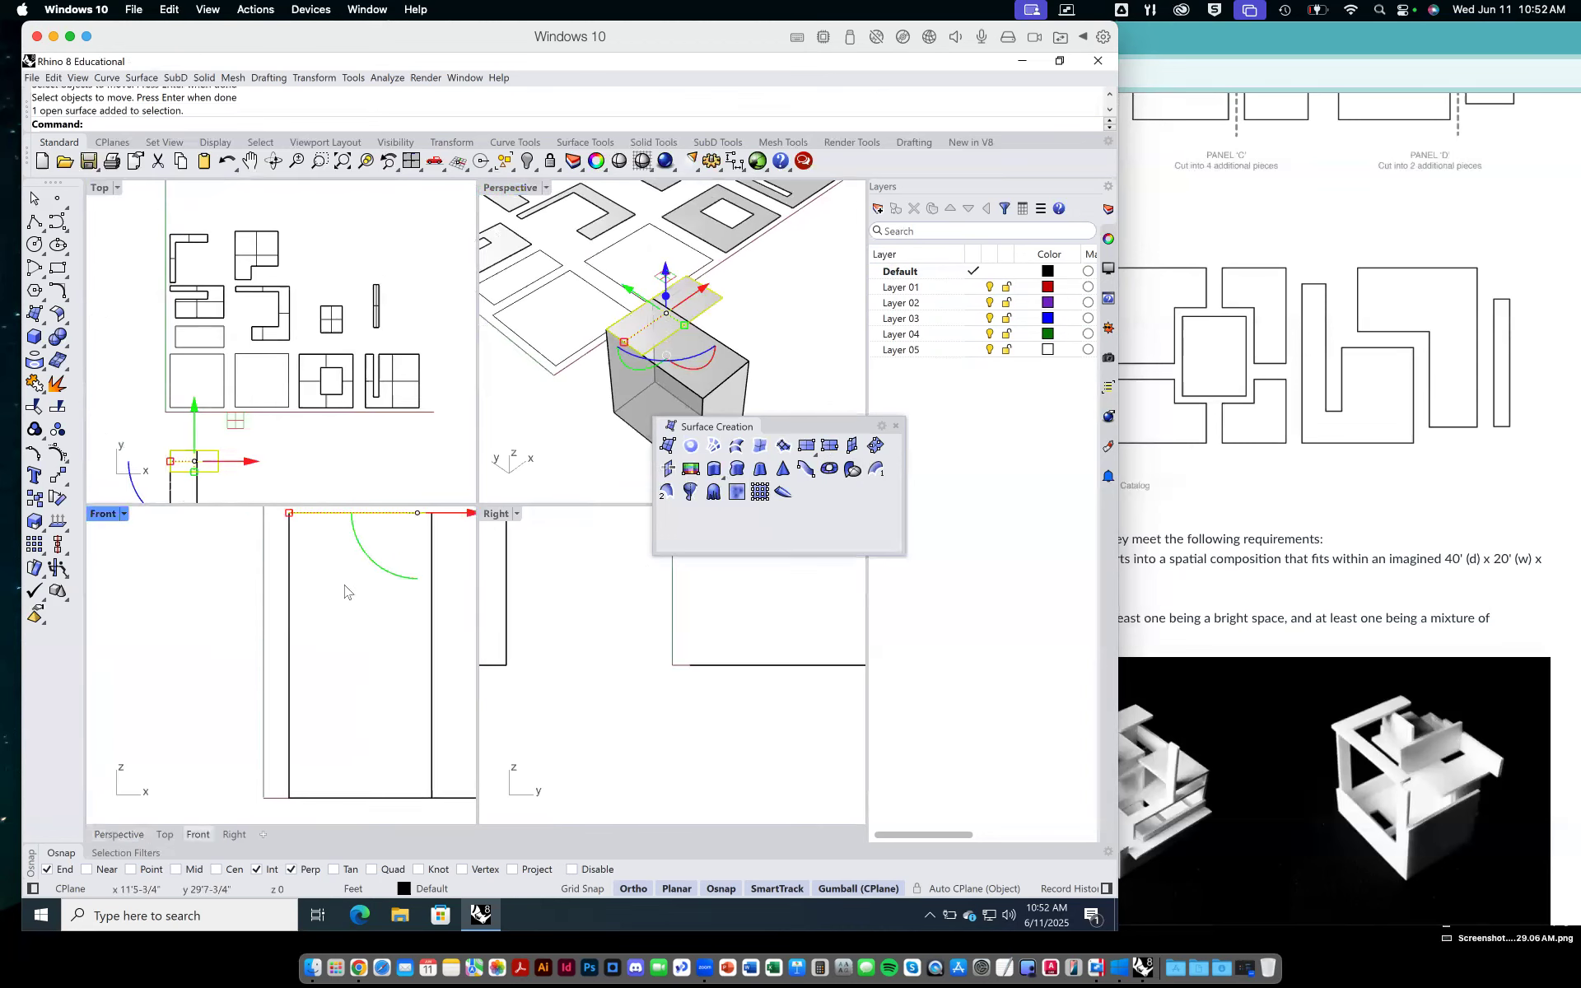
right_click_drag(296, 626, 321, 603)
scroll(314, 590, "down", 2)
type("r")
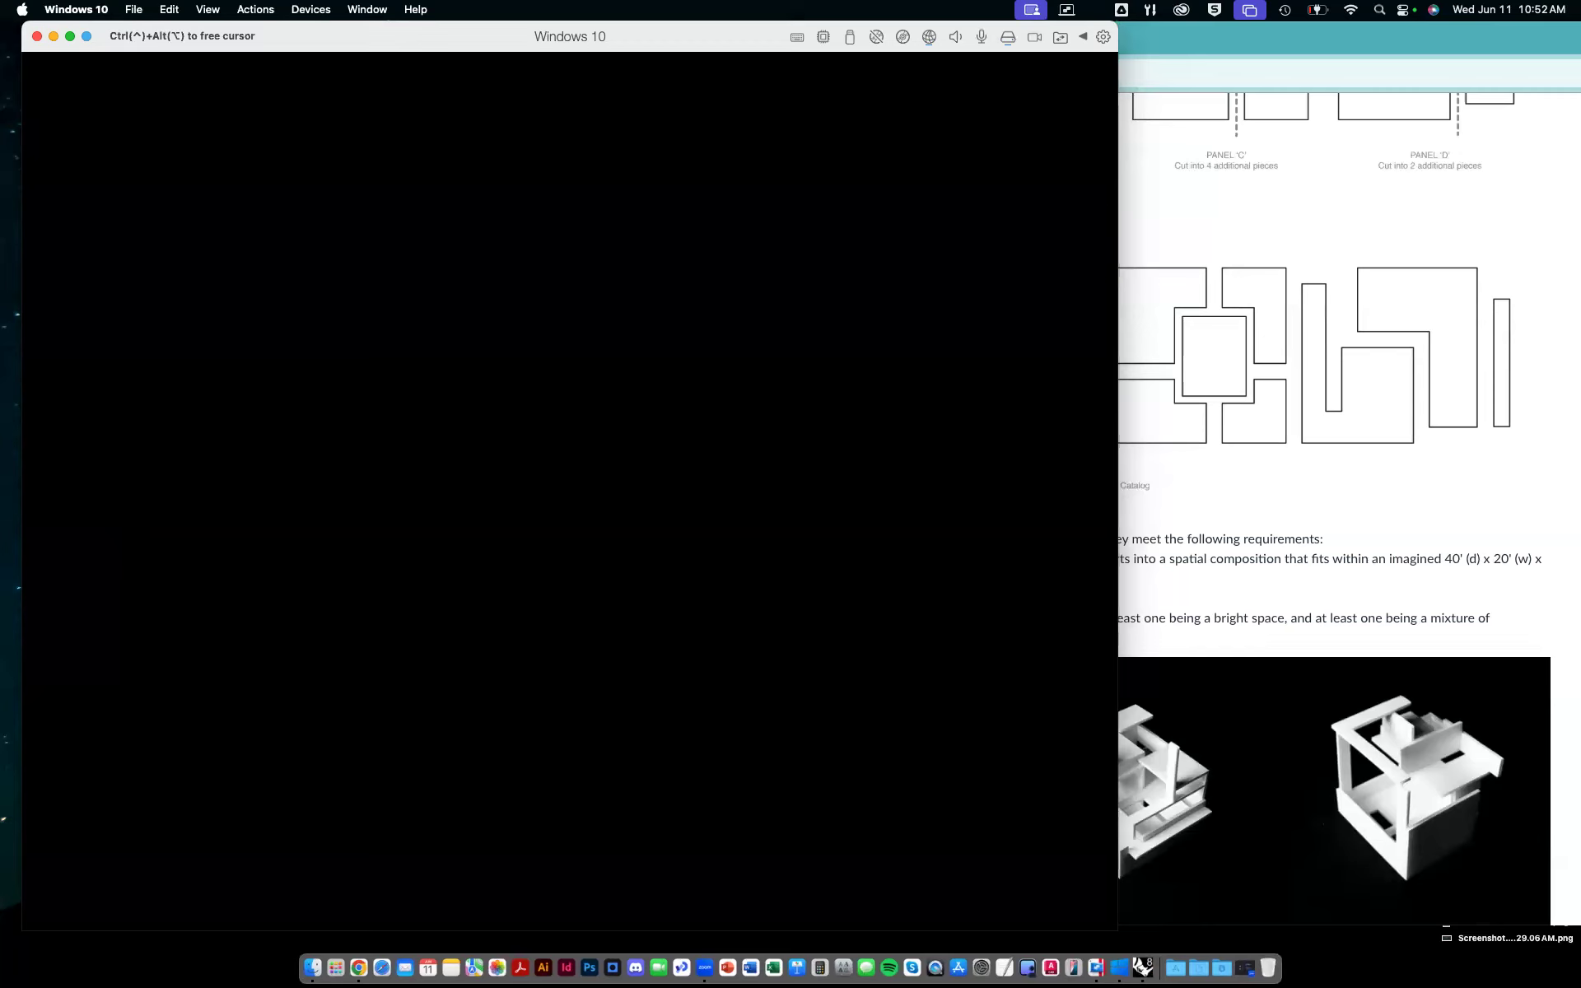
Wake the locked Windows 10 virtual machine, widen its window and sign back in to the session.
key("ctrl+alt")
left_click(641, 385)
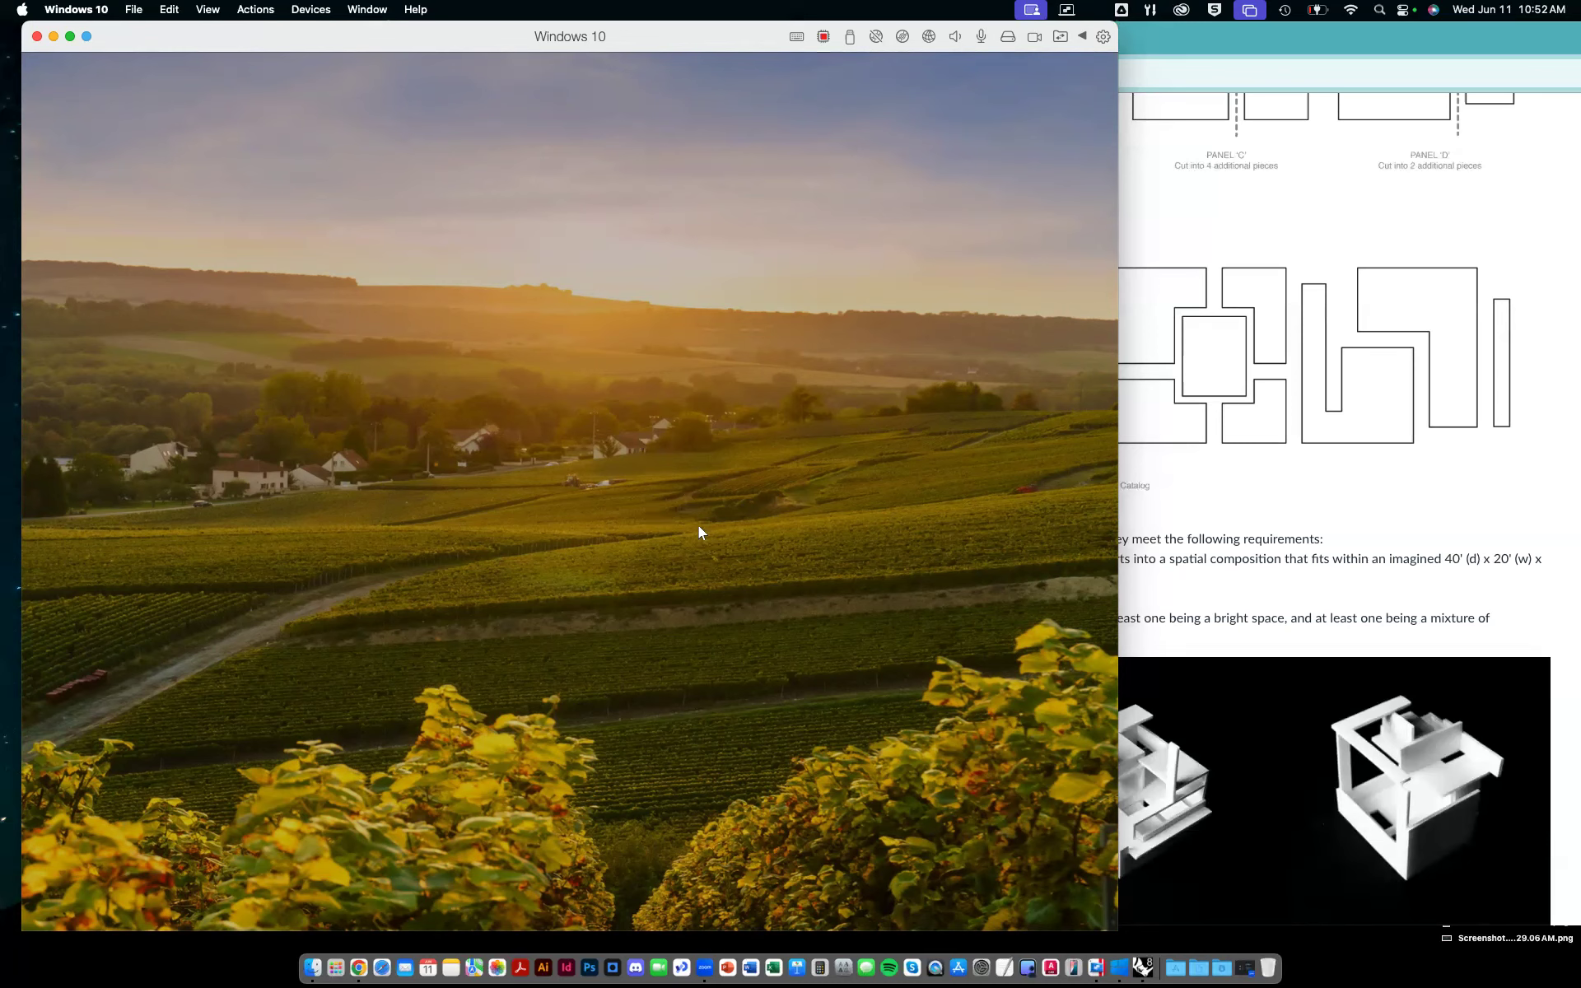
left_click_drag(1118, 527, 1499, 547)
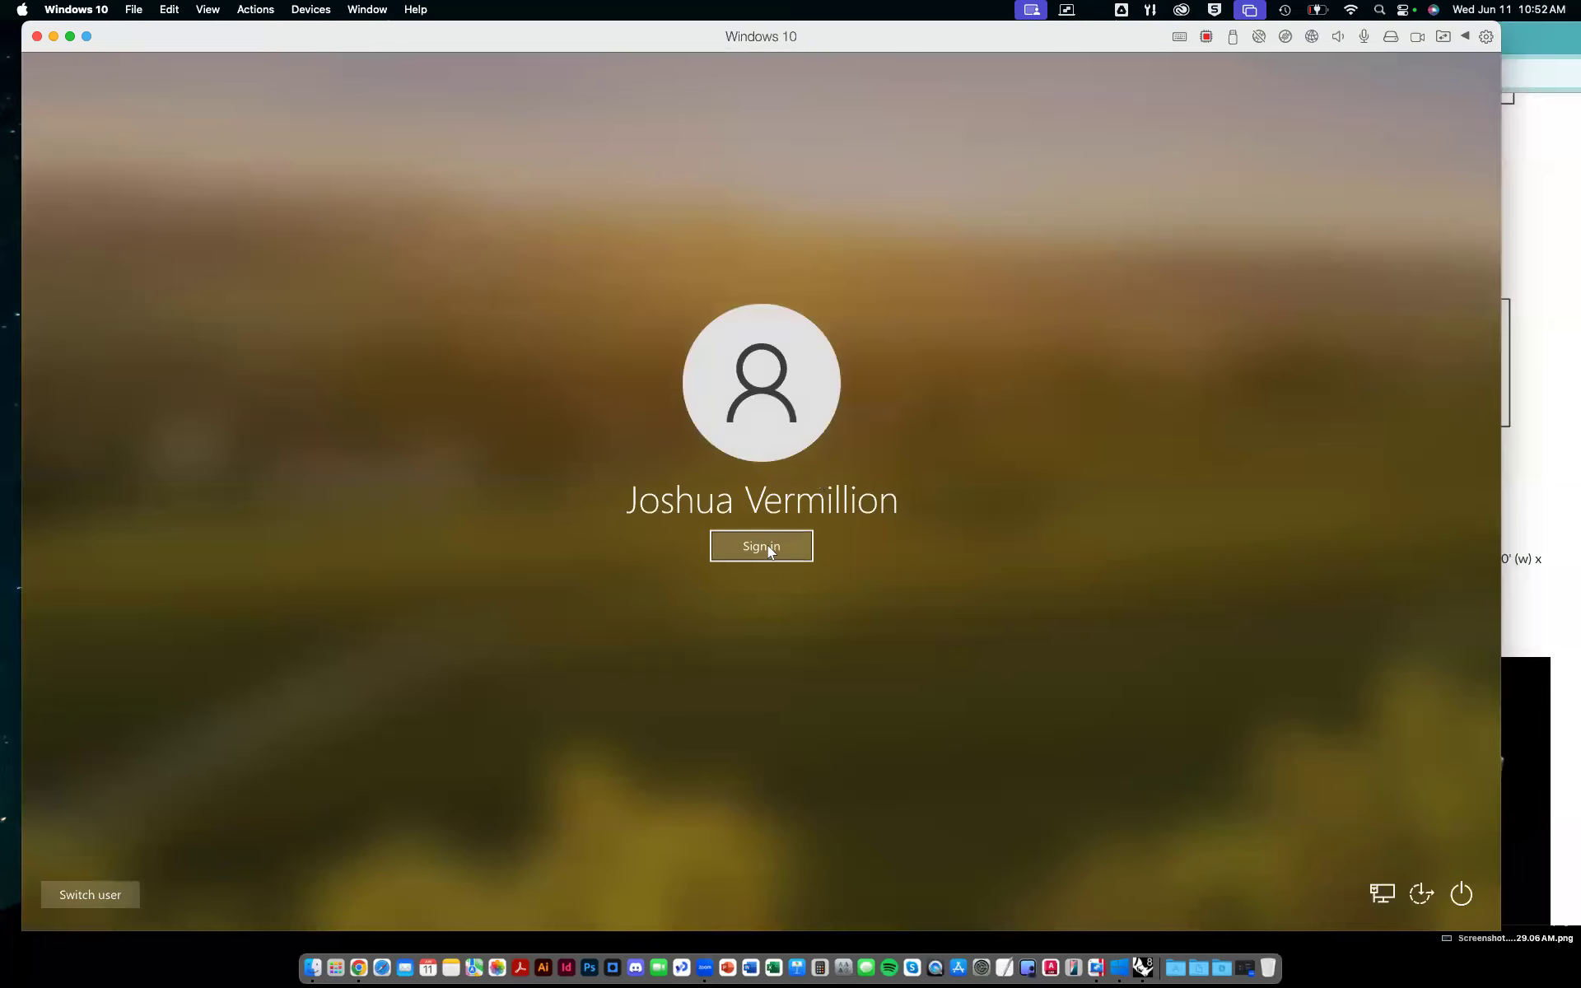
left_click(769, 550)
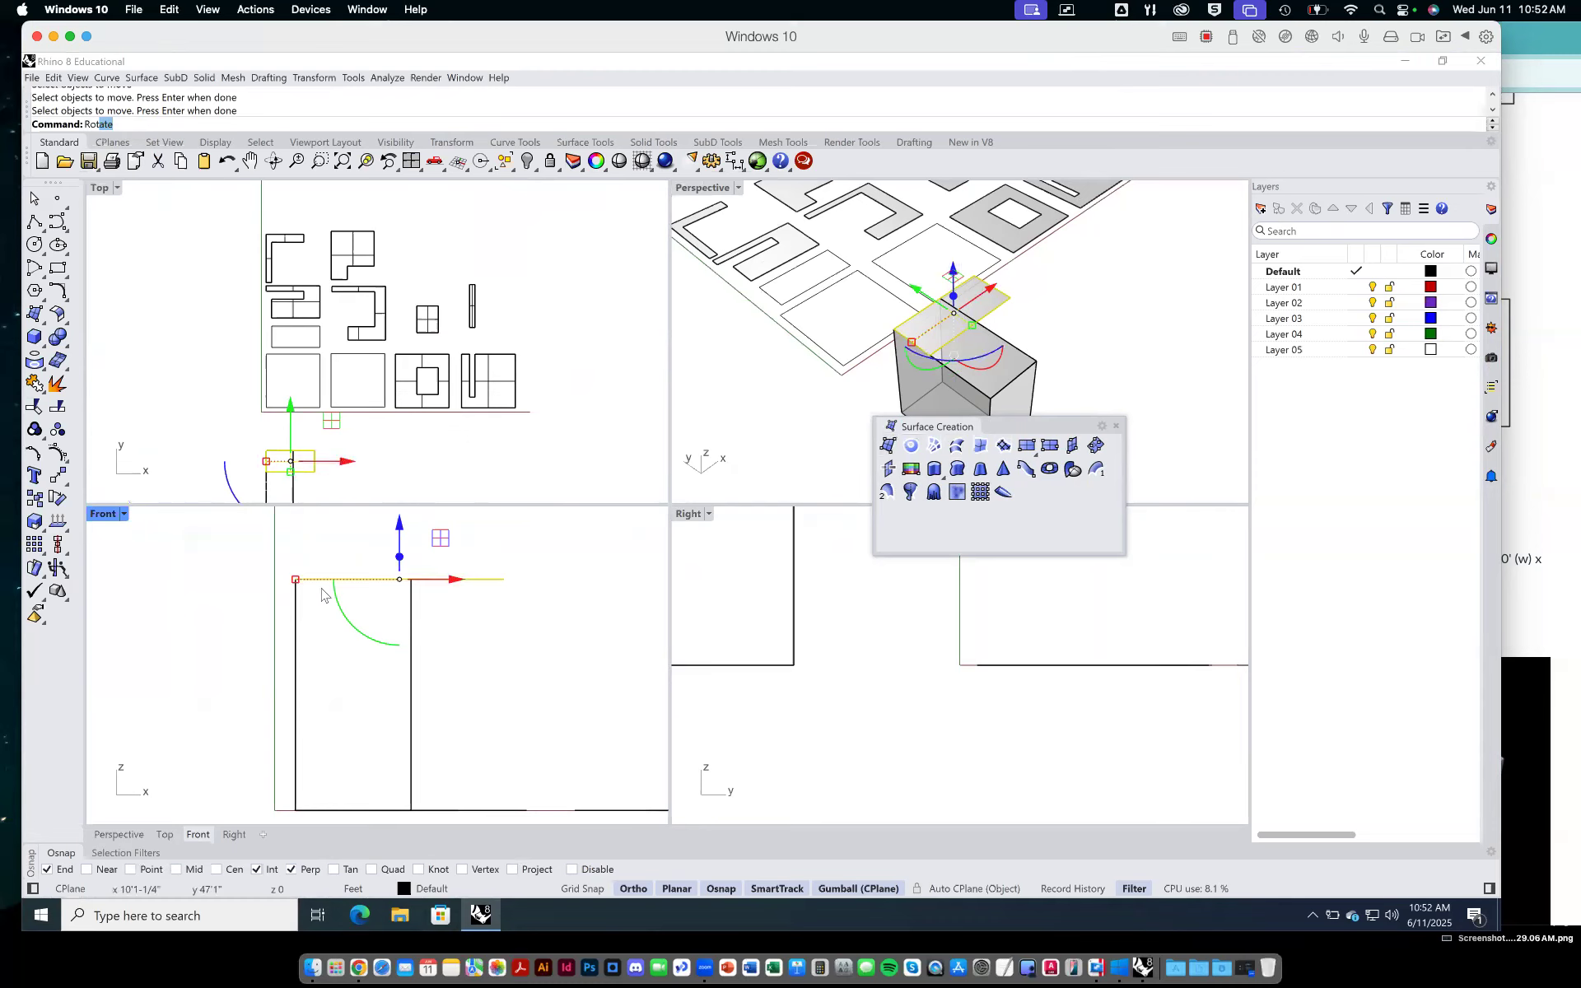
Try rotating the rectangular surface 90 degrees downward about the box's upper corner in the Front view, and undo the rotation.
right_click_drag(348, 541, 337, 546)
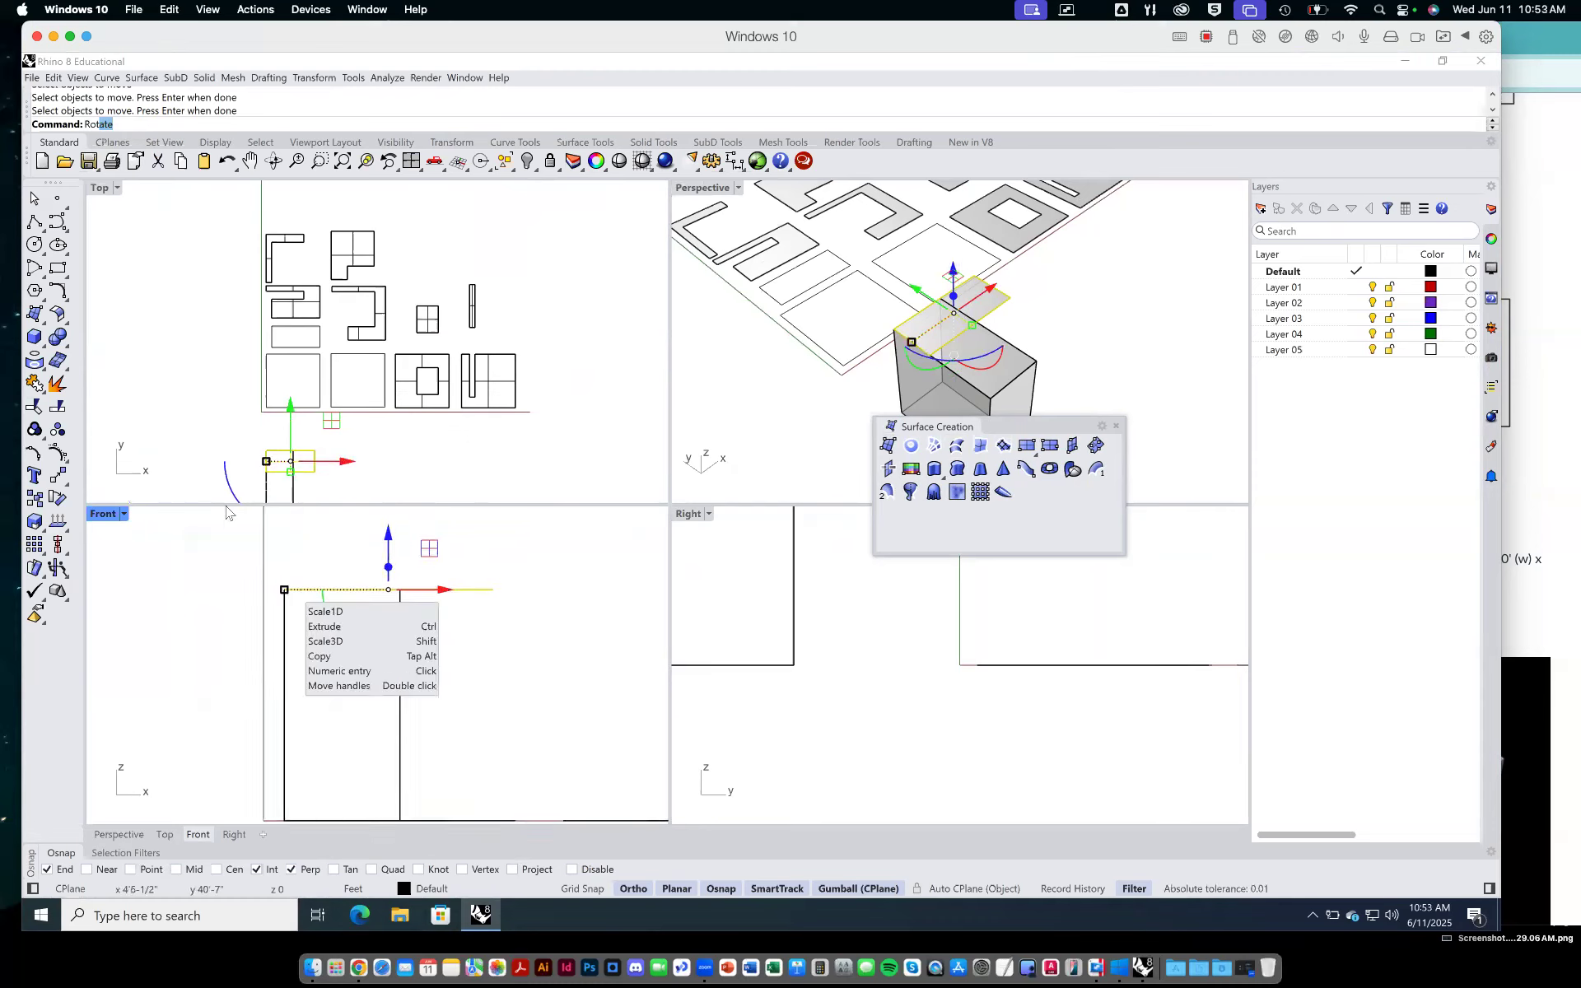
type("rota")
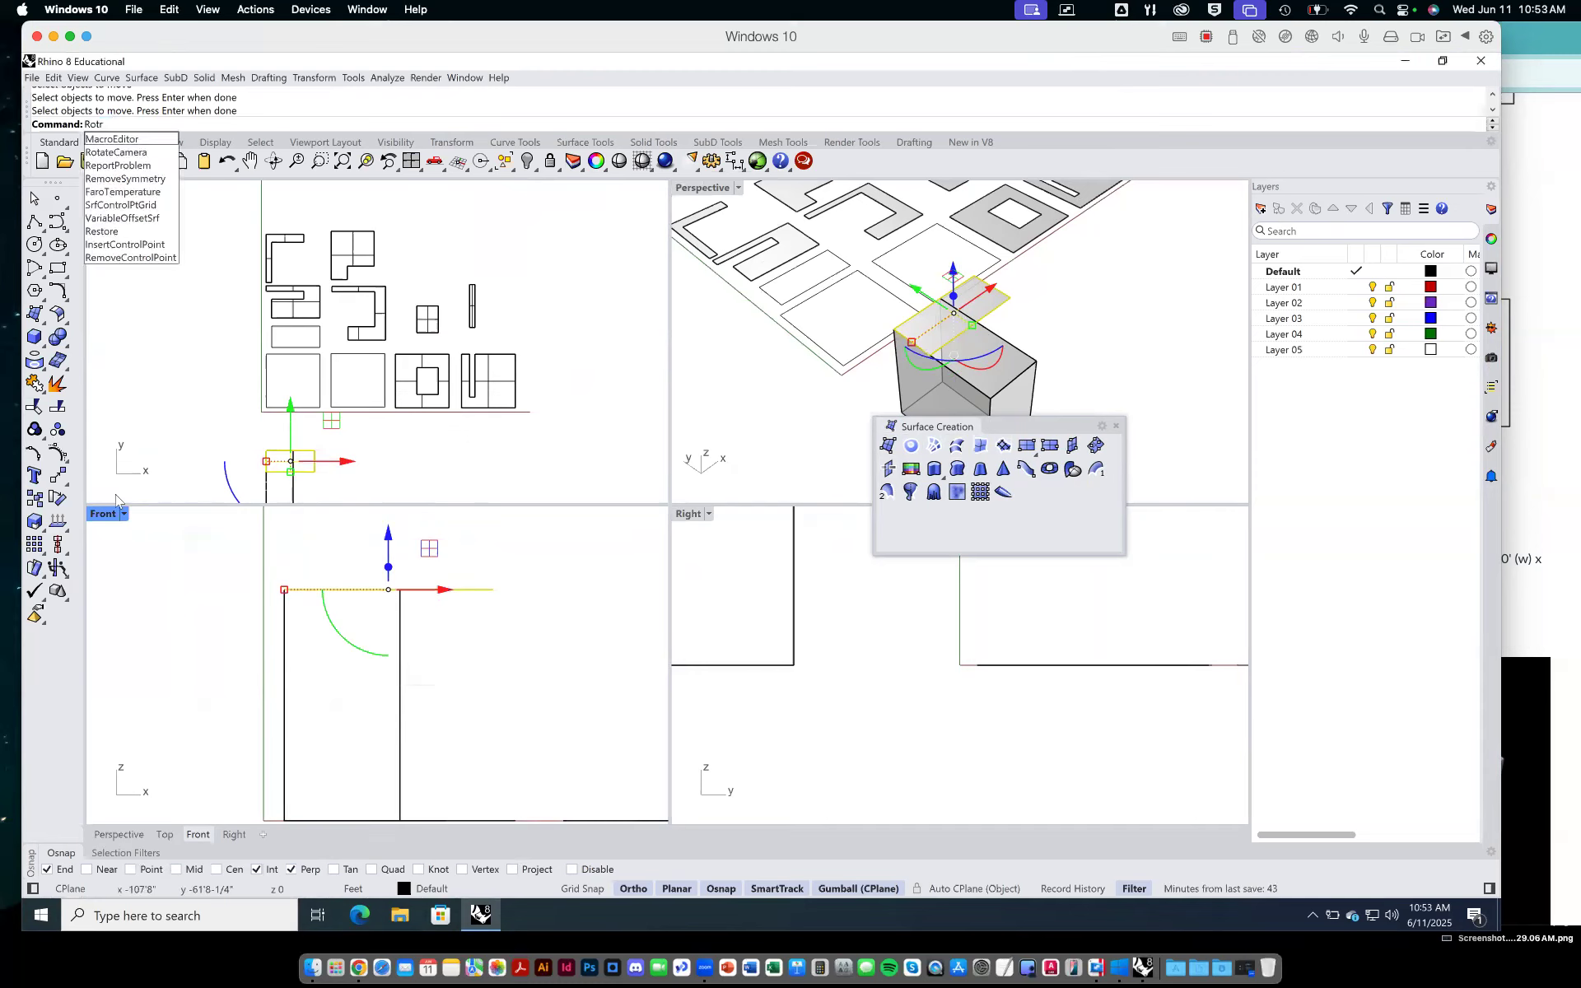
key("BackSpace")
key("BackSpace")
key("BackSpace")
key("BackSpace")
type("ate")
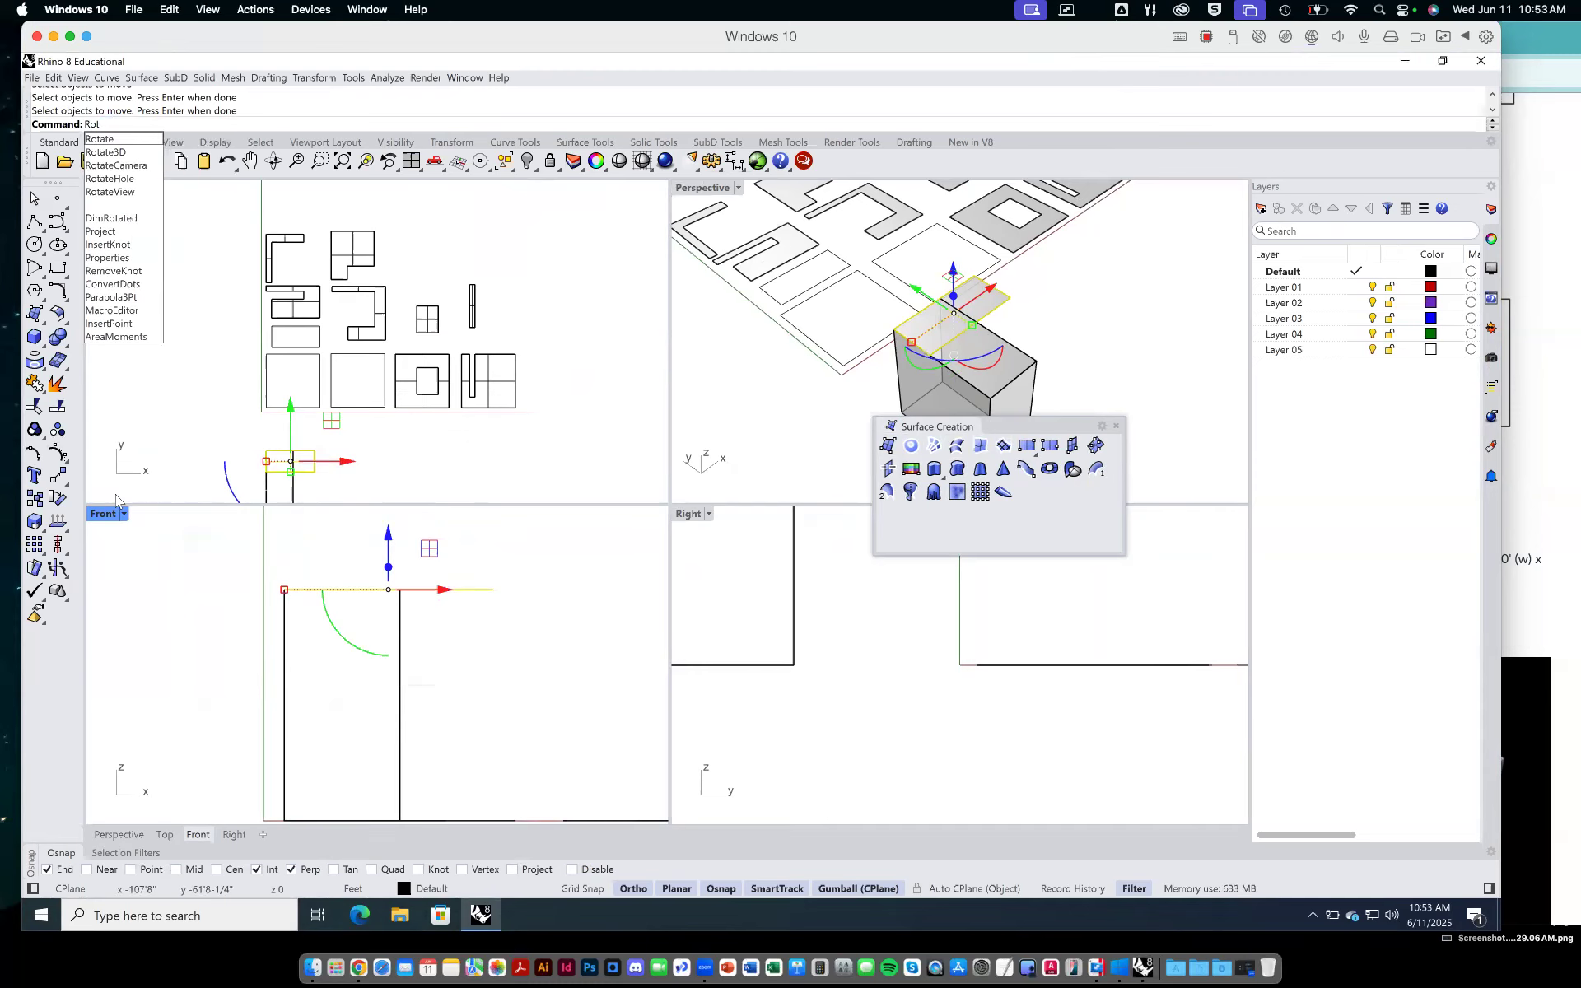
key("Return")
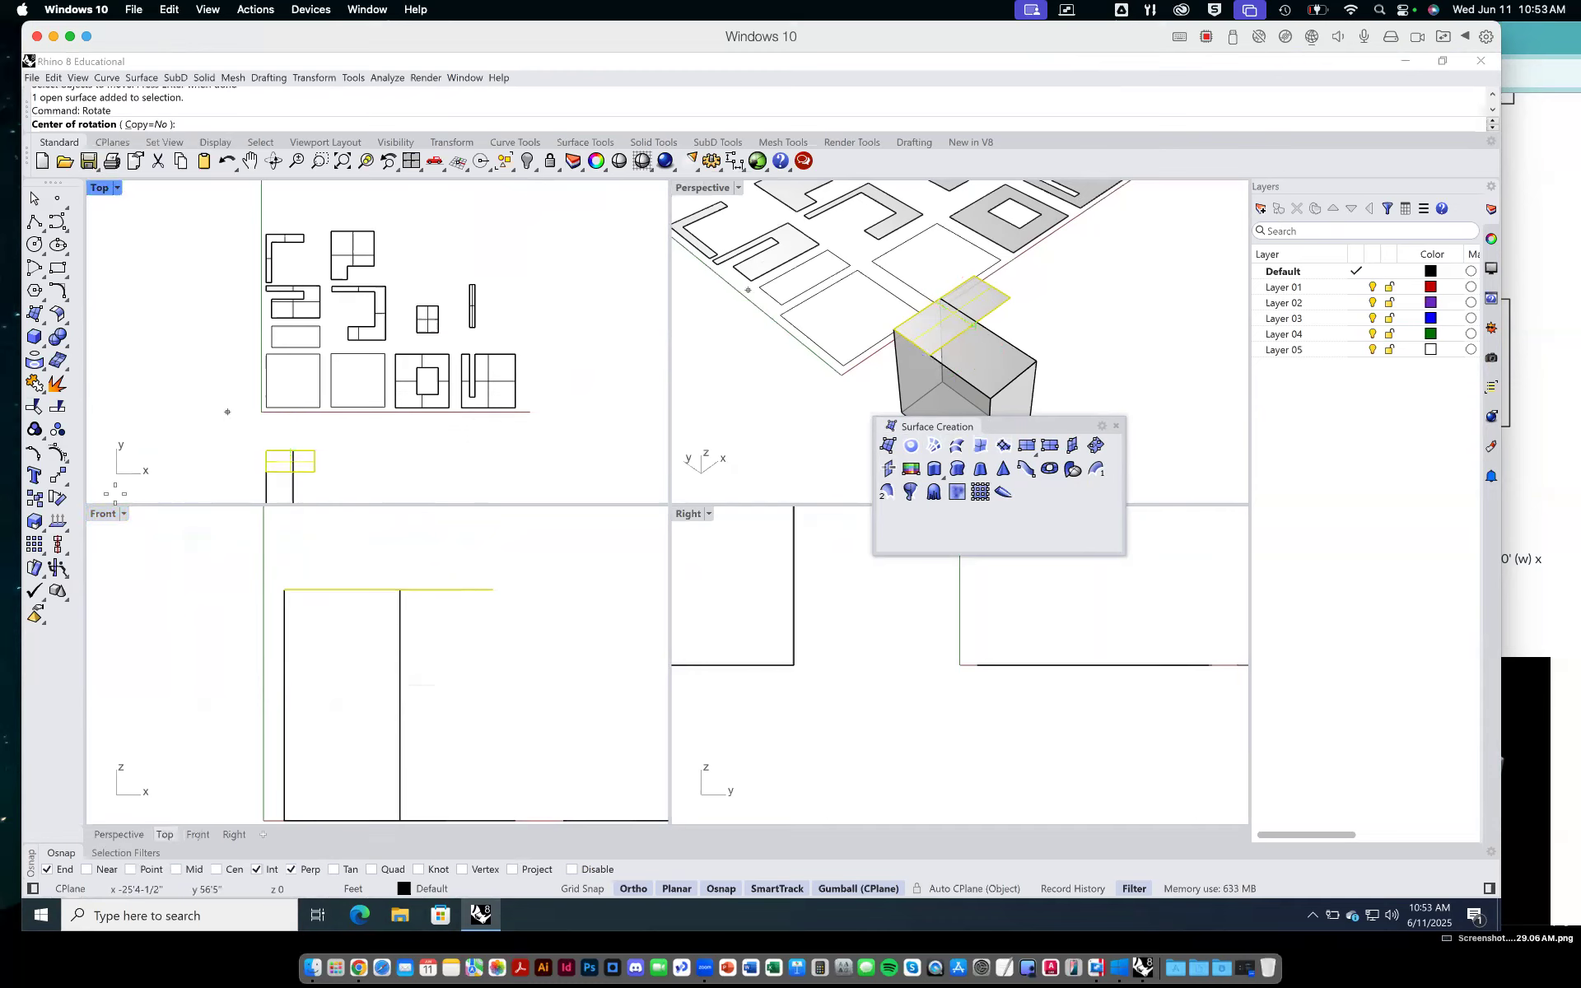
left_click(286, 590)
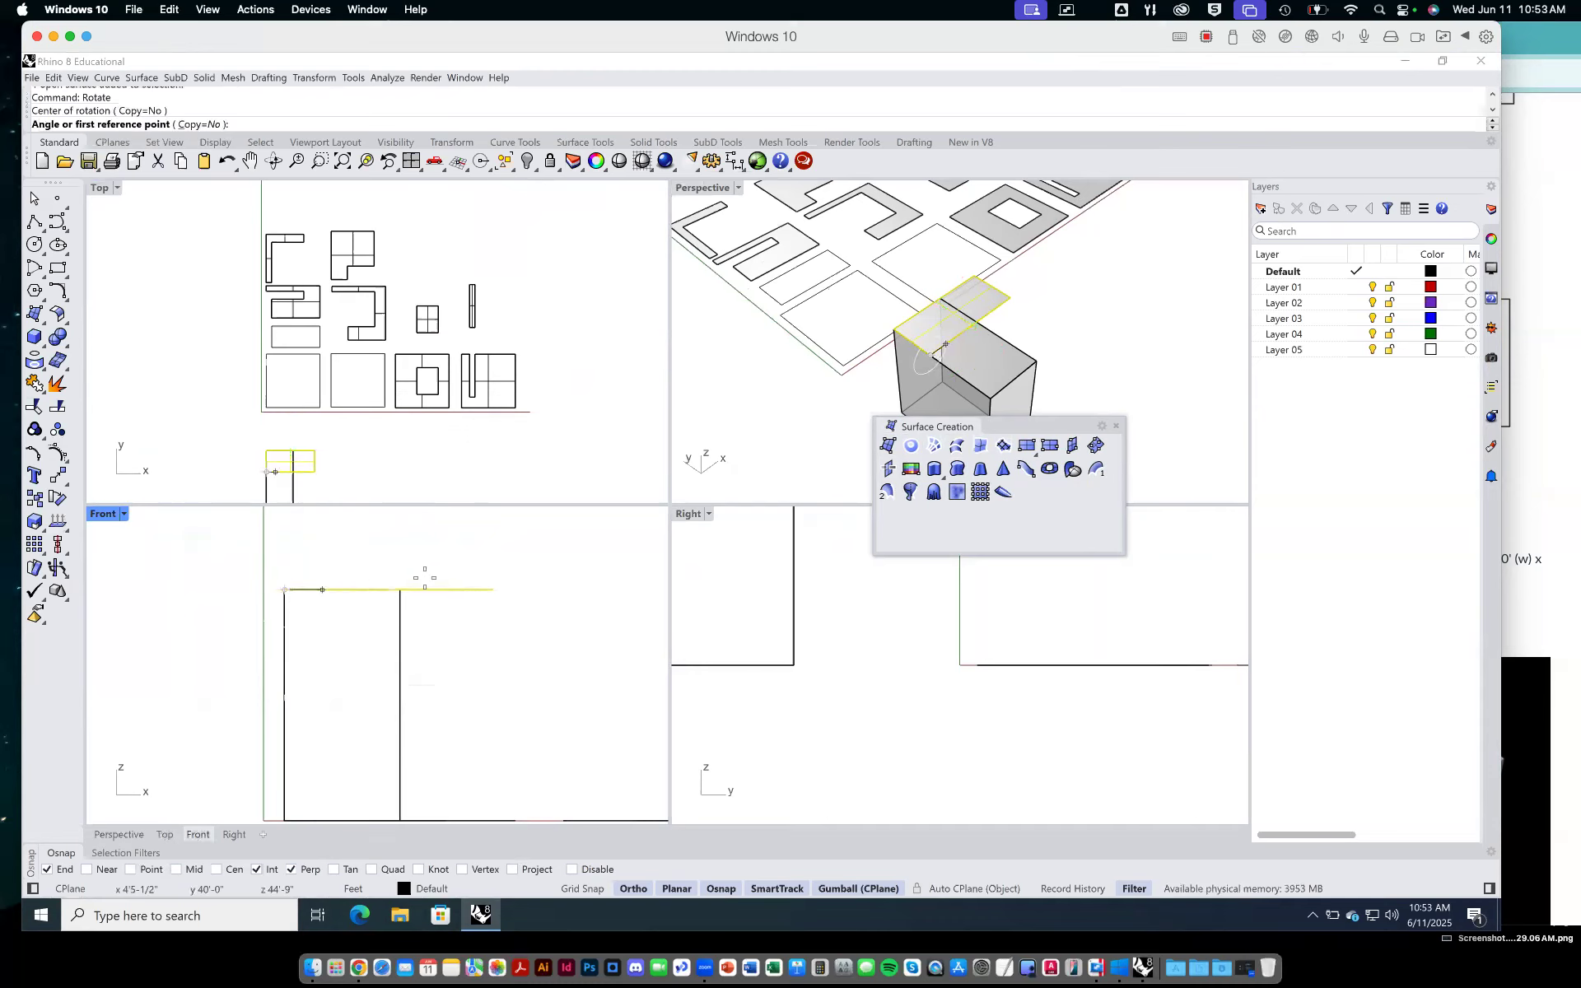
left_click(493, 589)
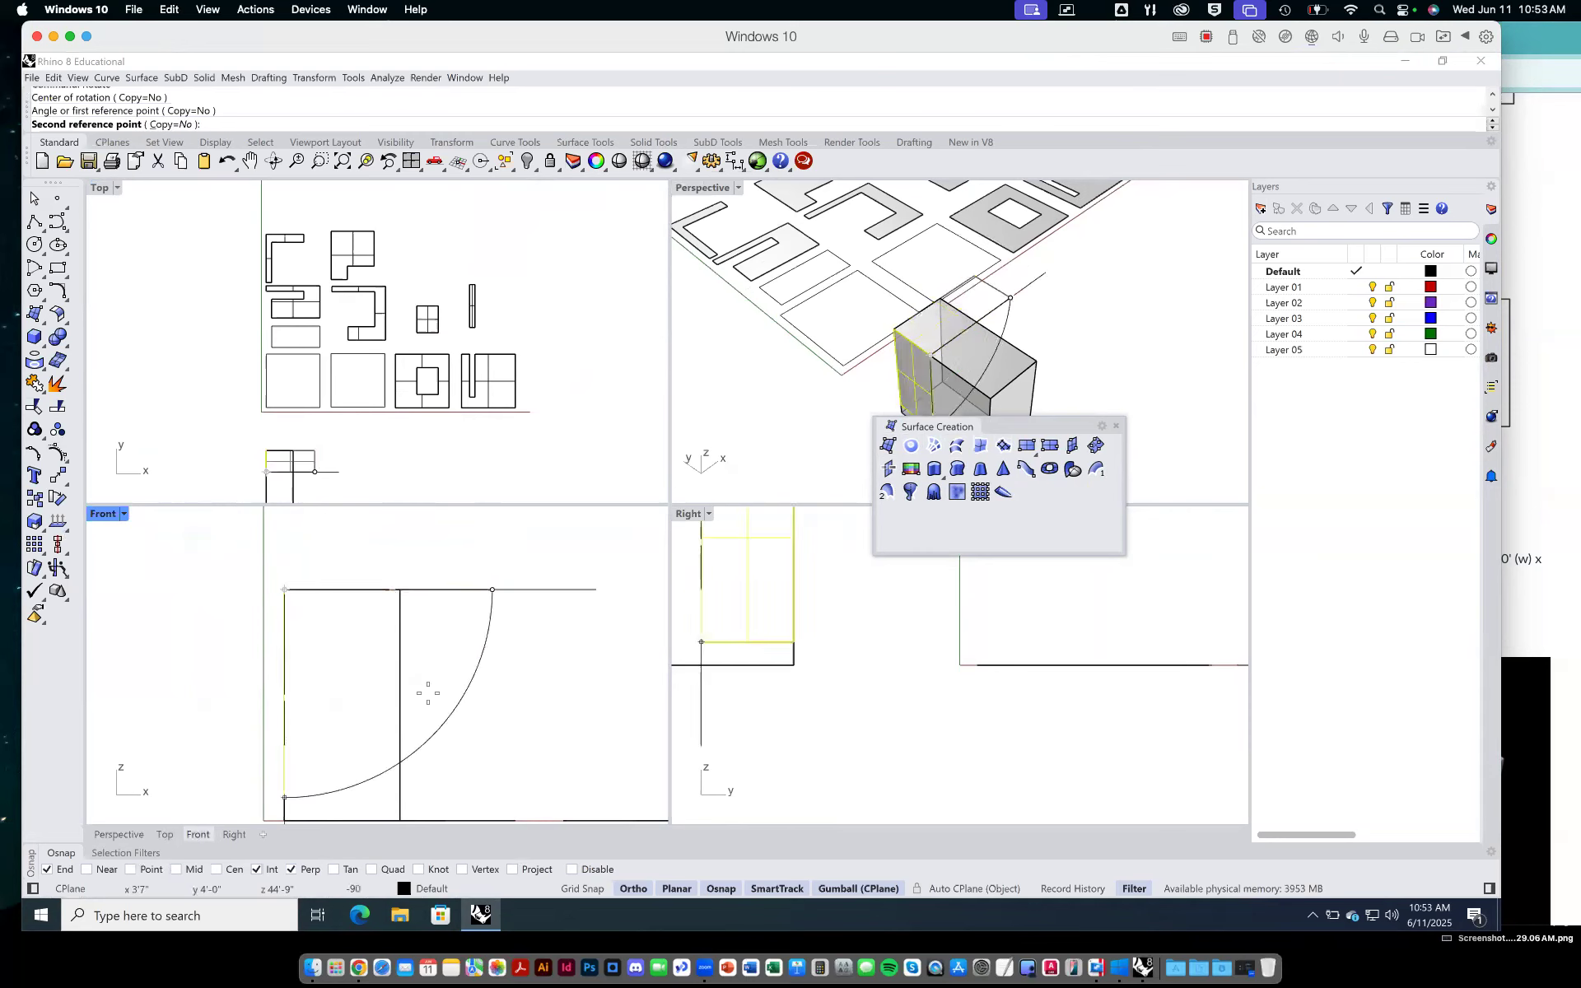
key("F8")
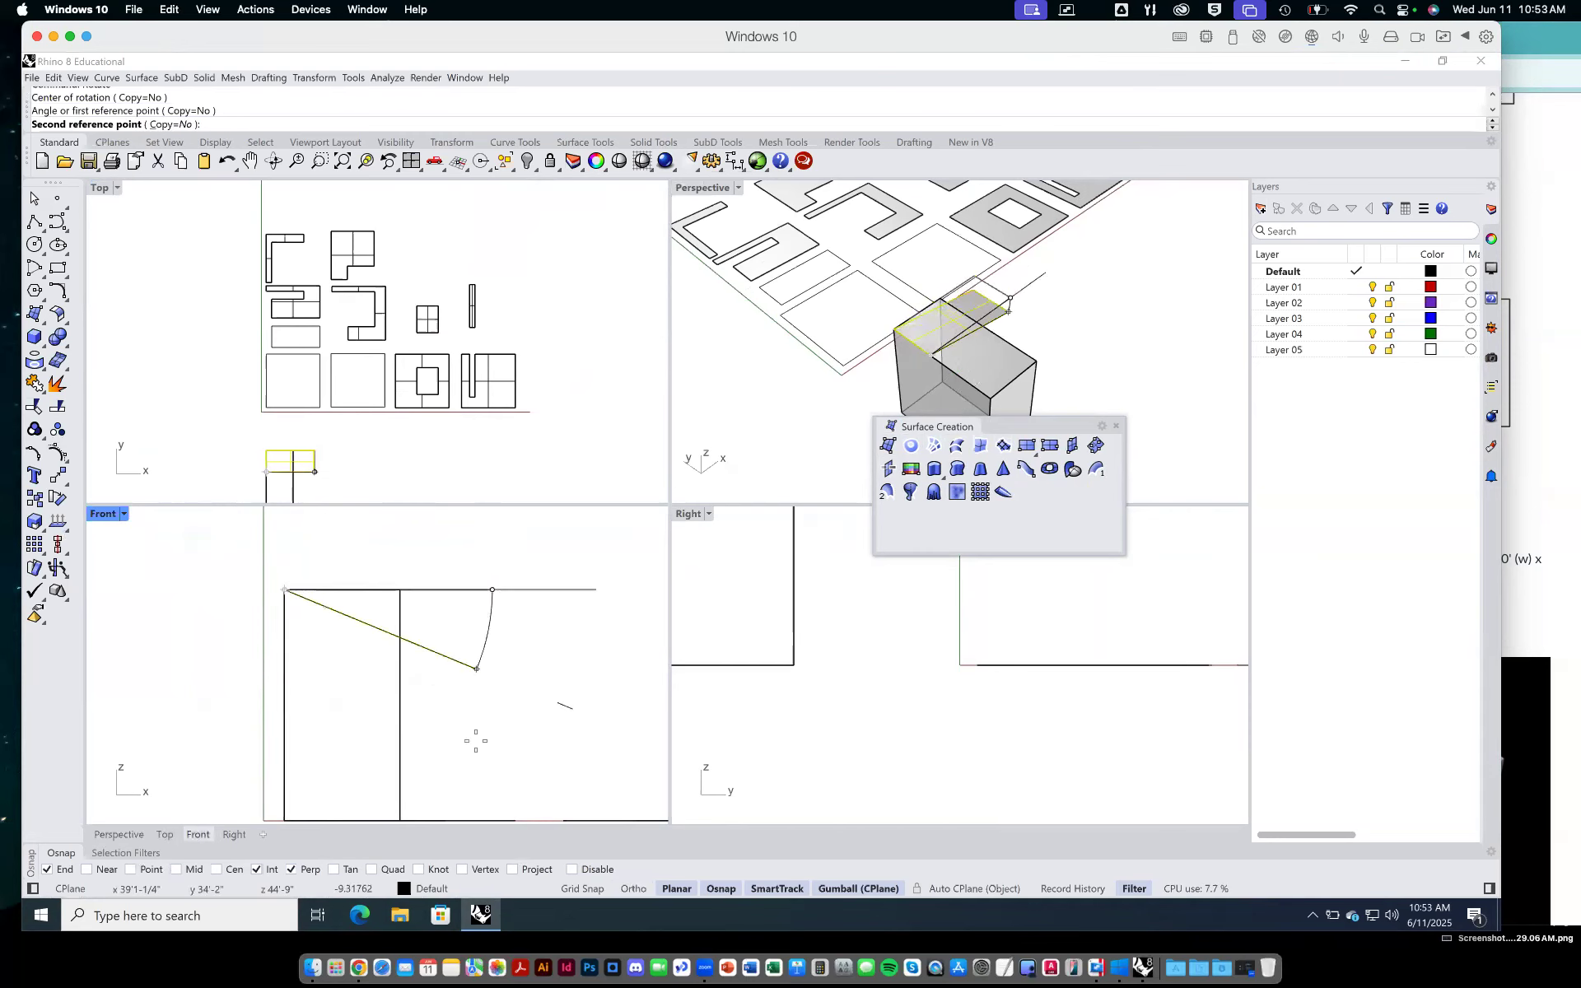
left_click(633, 888)
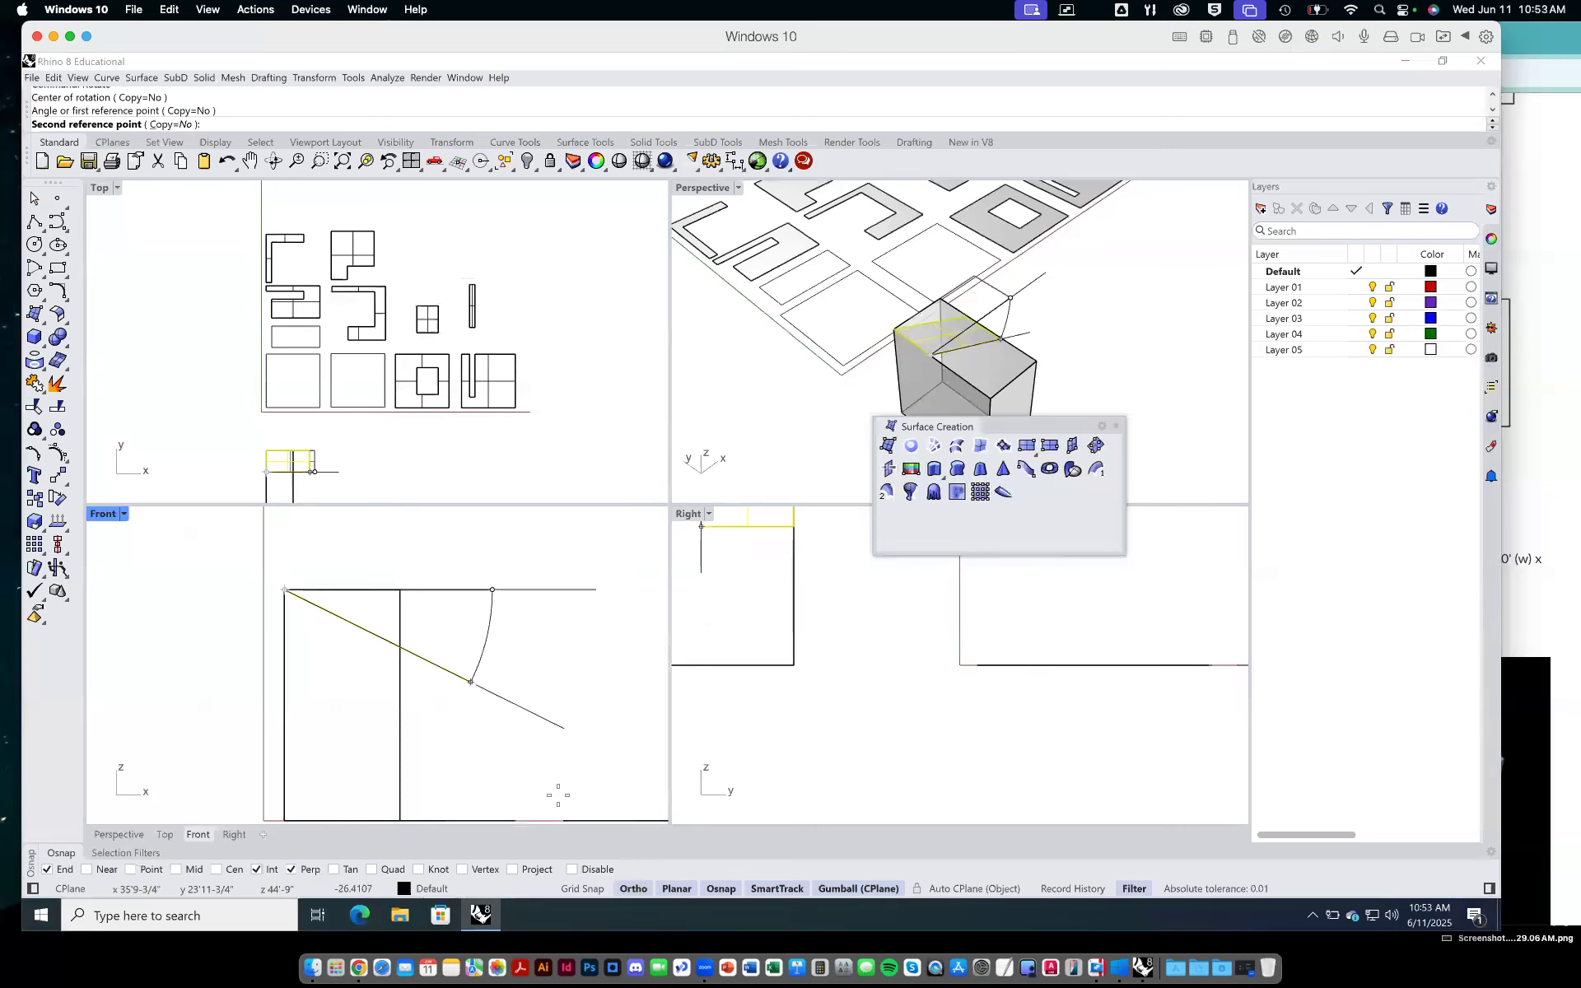
left_click(328, 751)
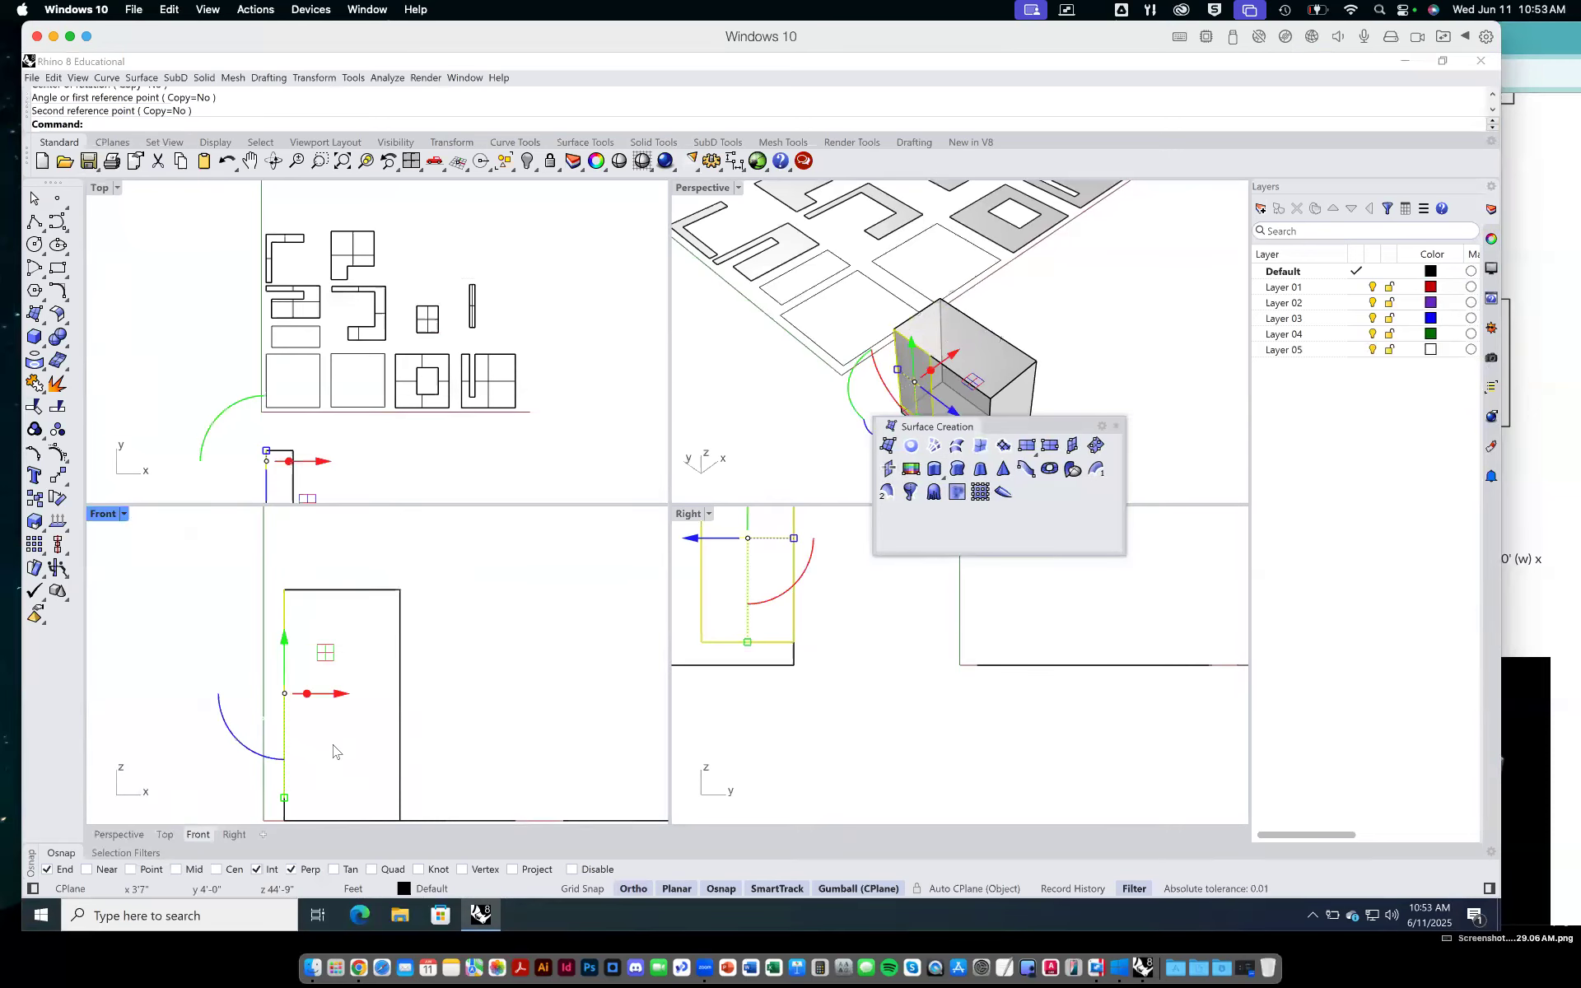
key("ctrl+z")
Rotate the rectangular surface 90 degrees about the box's upper corner in the Front view by entering the angle.
key("Return")
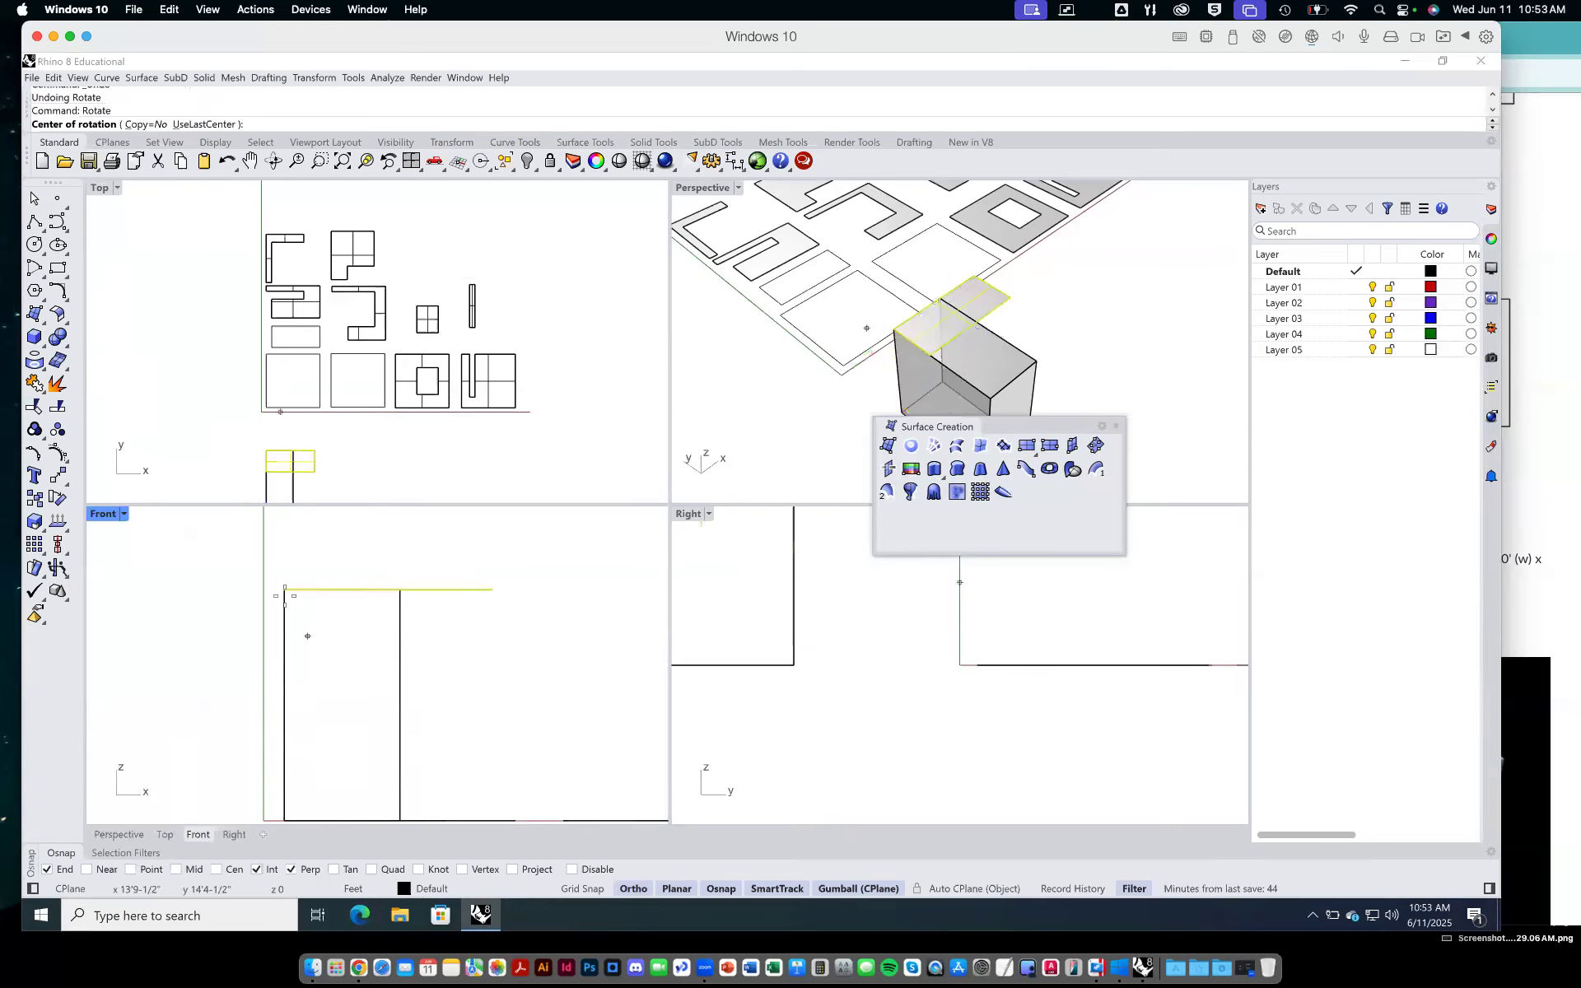
left_click(284, 590)
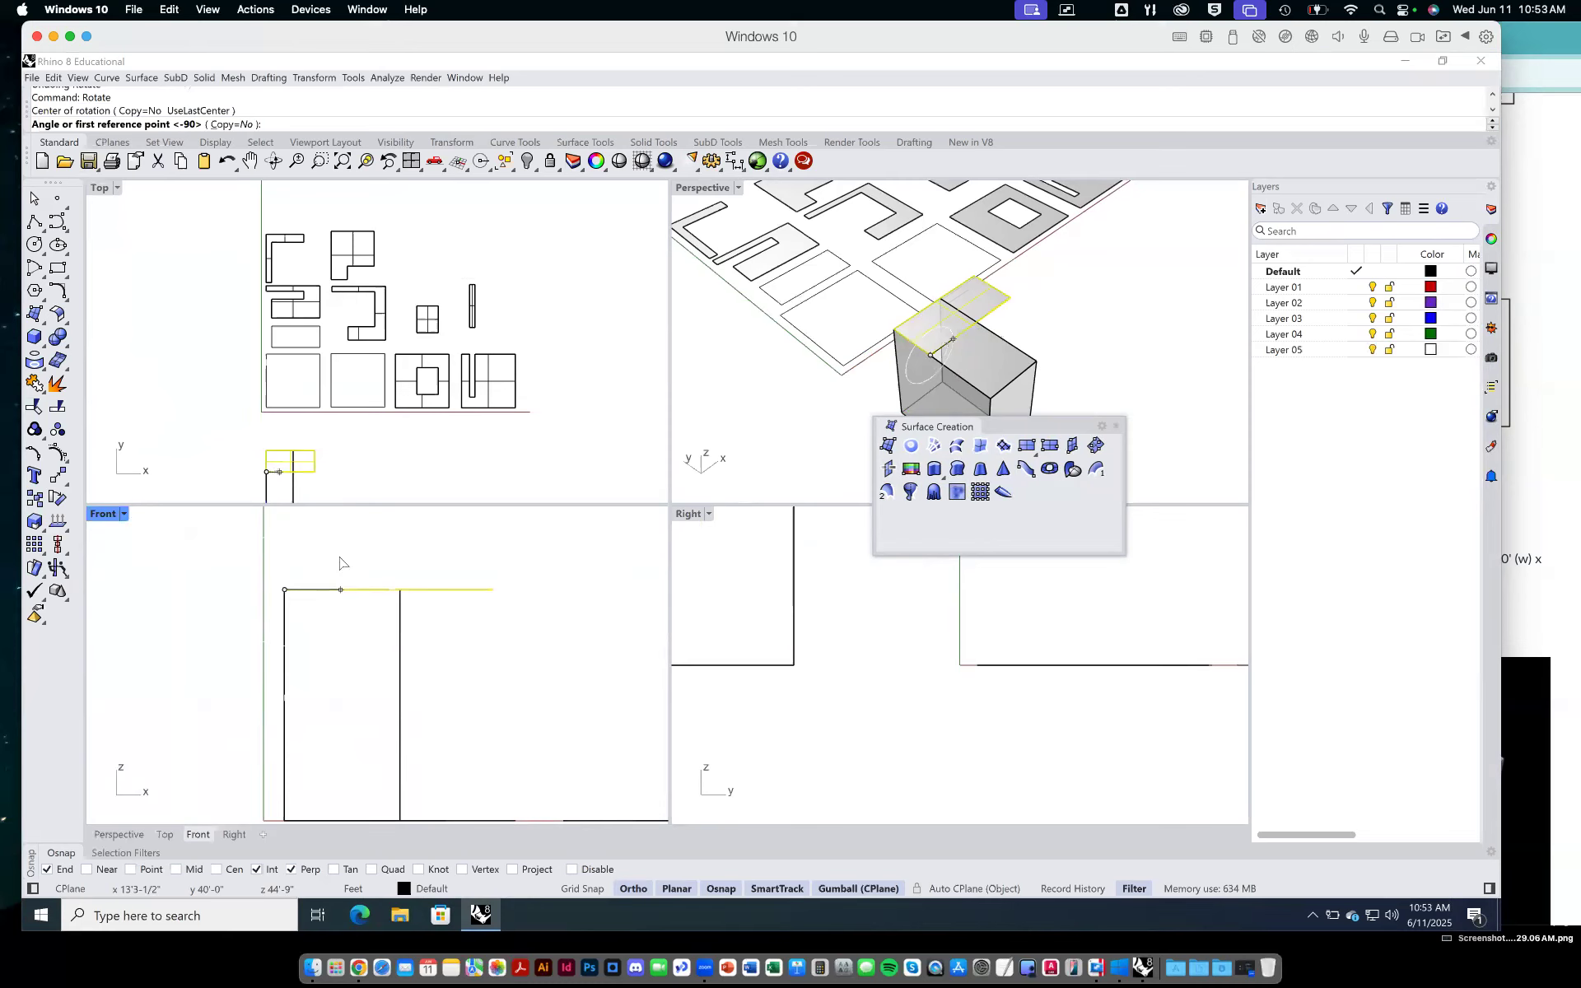
type("90")
key("Return")
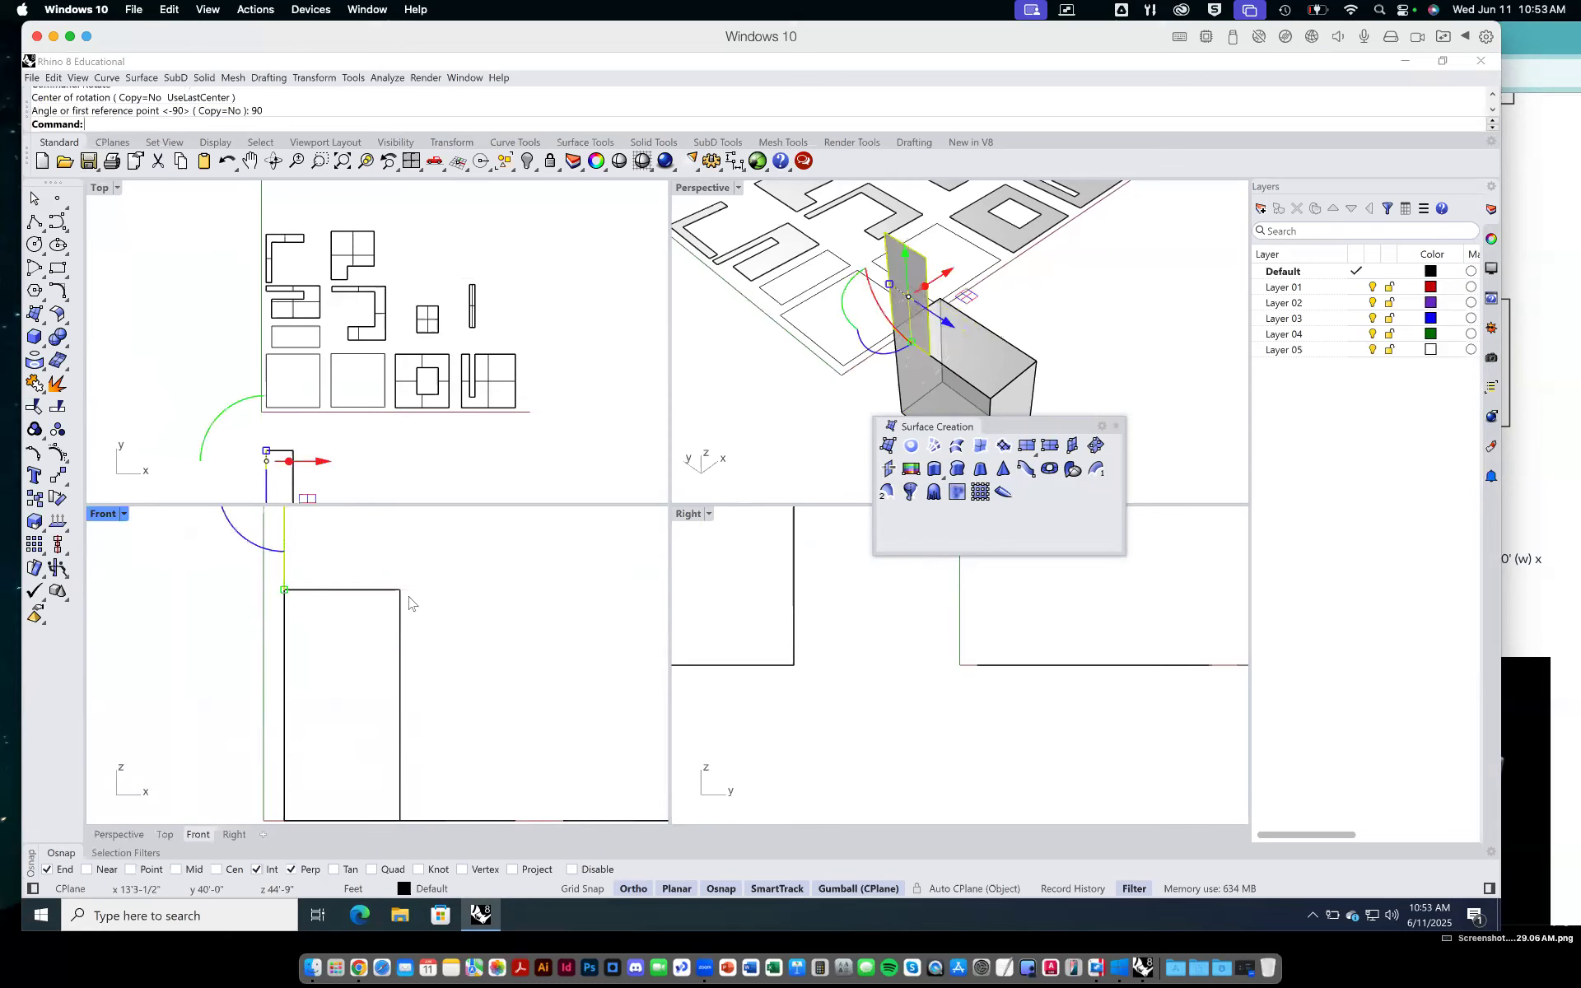
right_click_drag(492, 585, 486, 747)
scroll(467, 641, "down", 3)
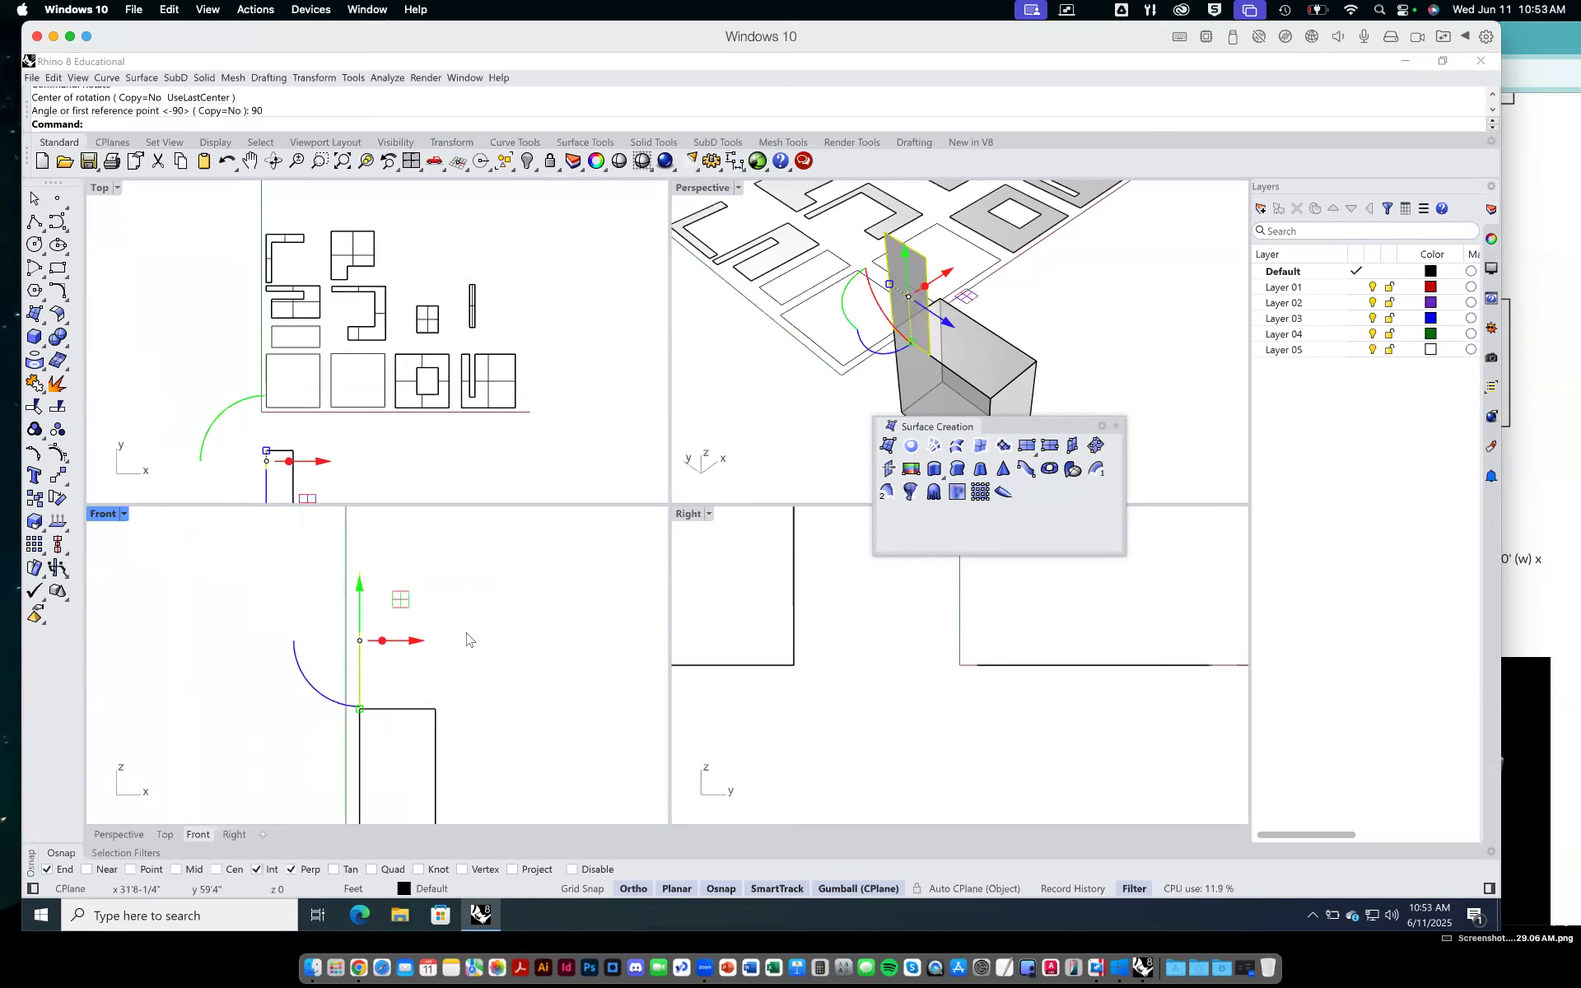
scroll(466, 641, "down", 2)
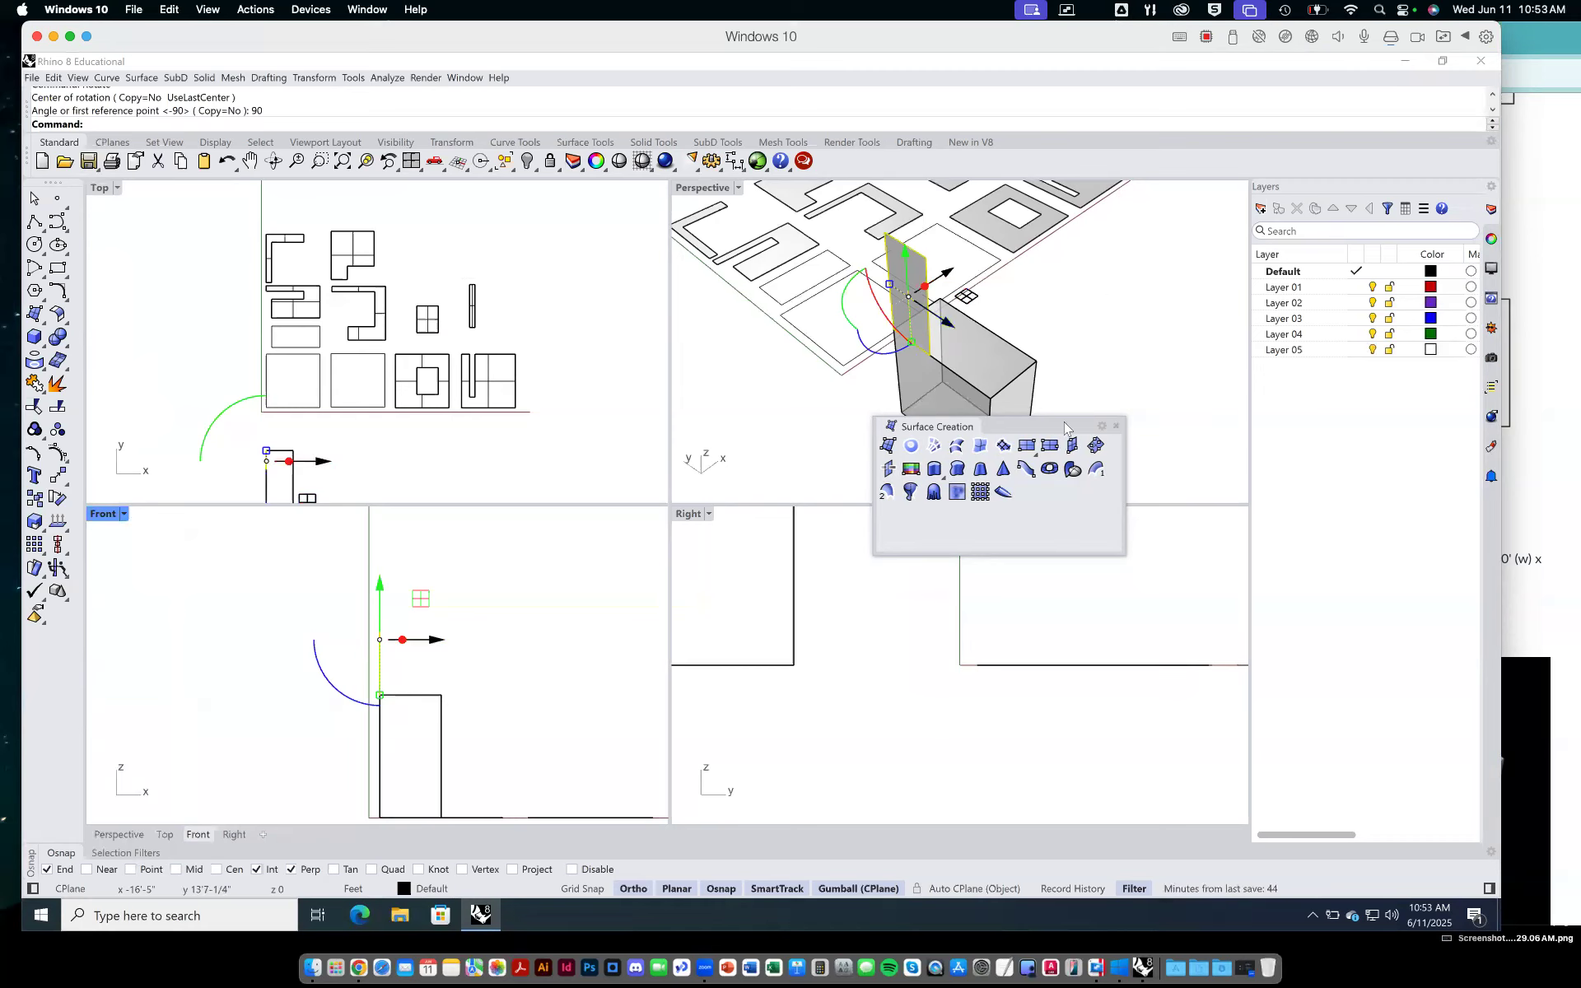
Close the floating Surface Creation toolbar and deselect the rotated surface.
left_click(1118, 439)
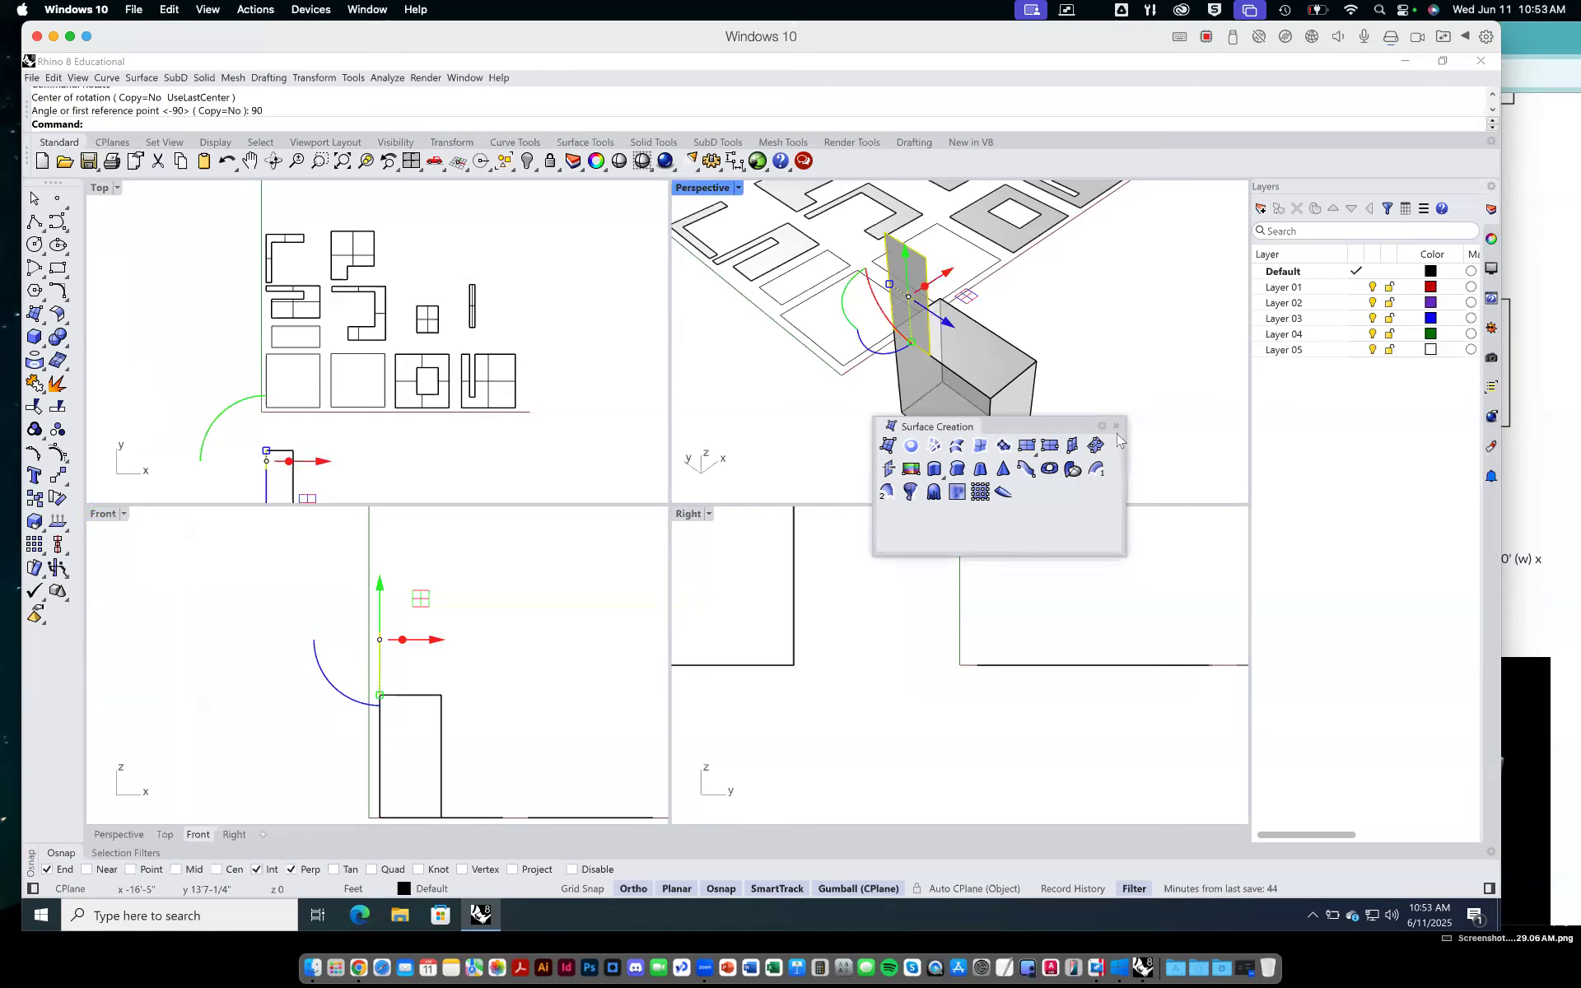
left_click_drag(1116, 426, 1137, 520)
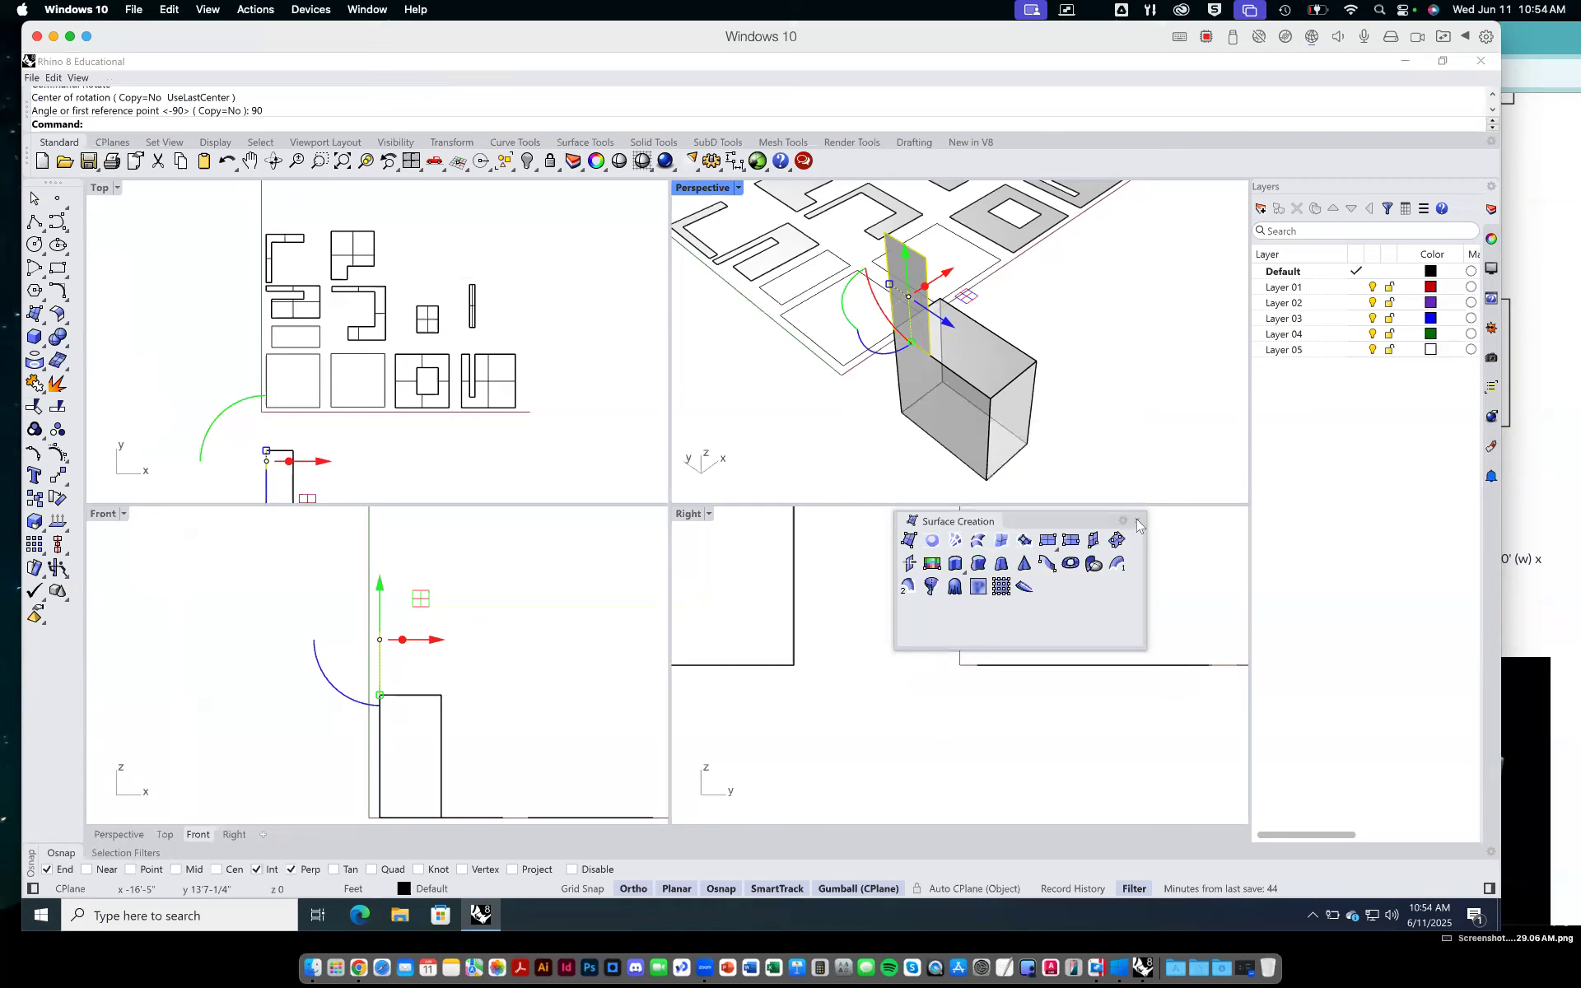
left_click(1139, 521)
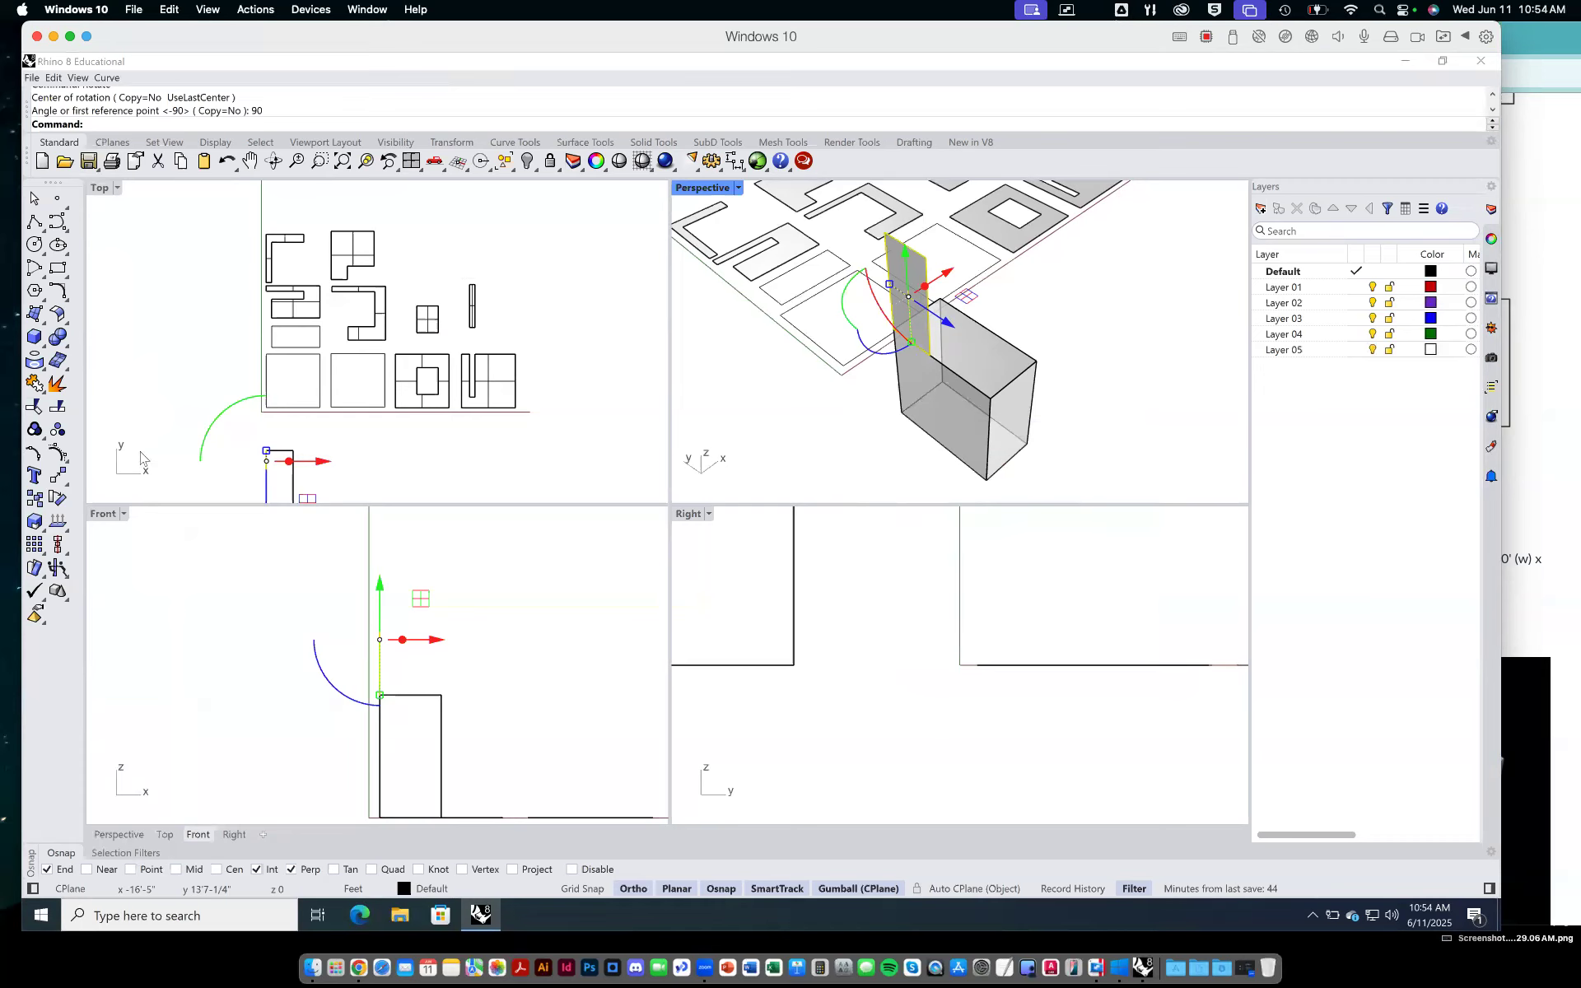
key("Escape")
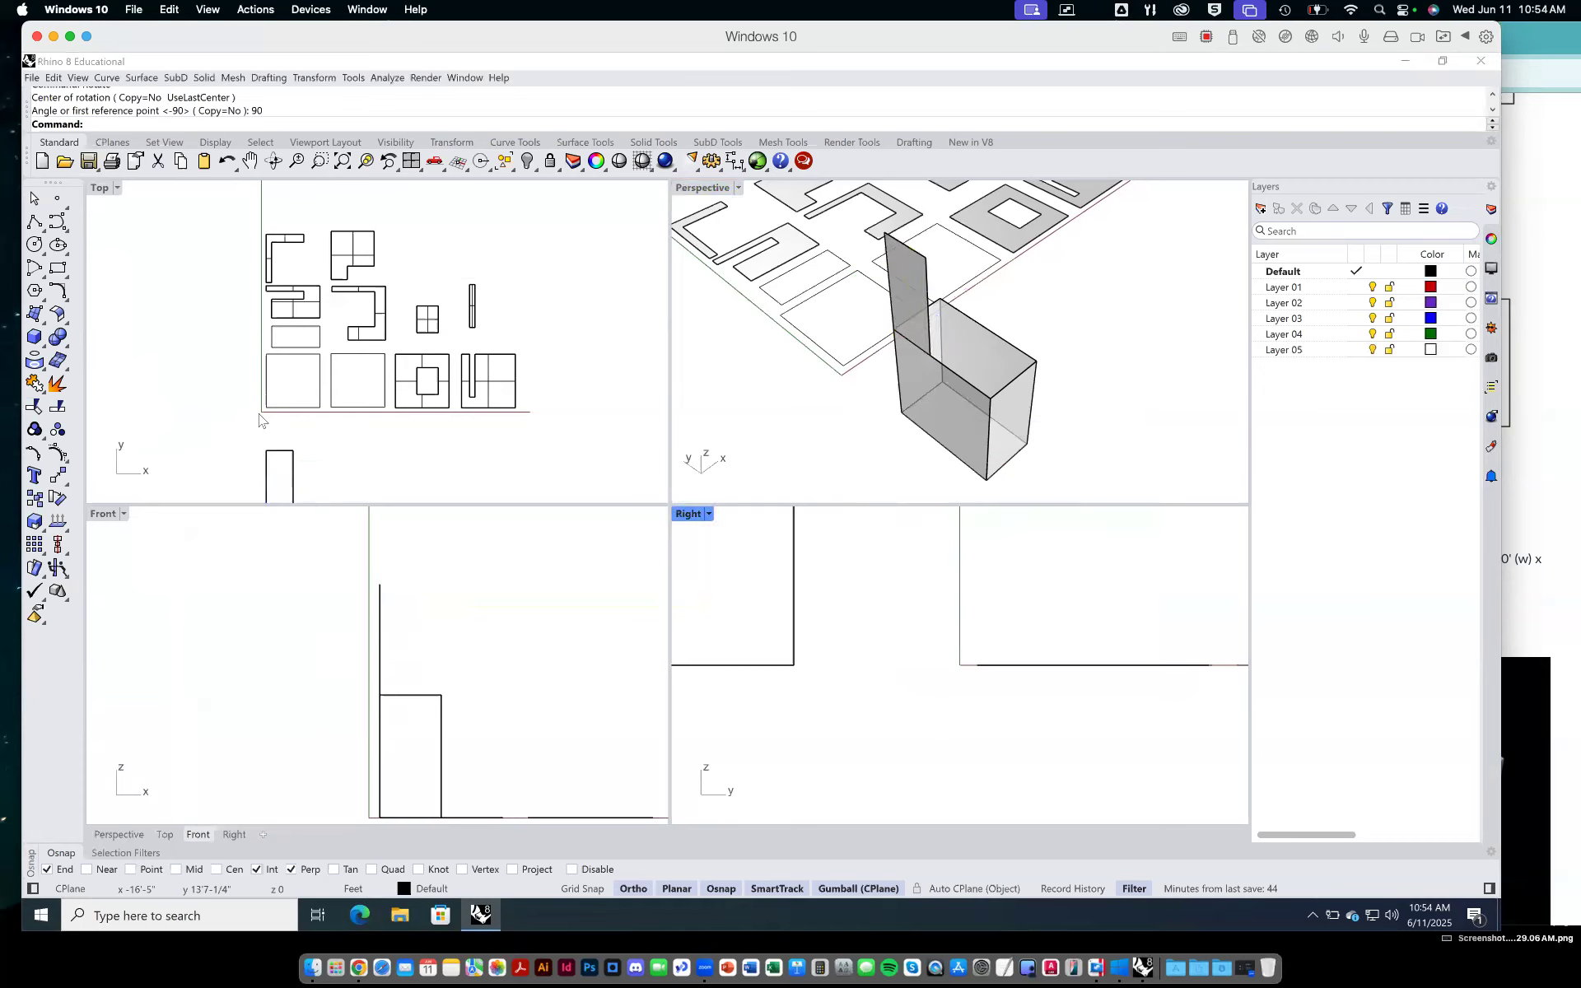
Move the upright surface from its upper corner to the midpoint of the box's short top edge nearest the panels, using the Mid object snap.
left_click(913, 262)
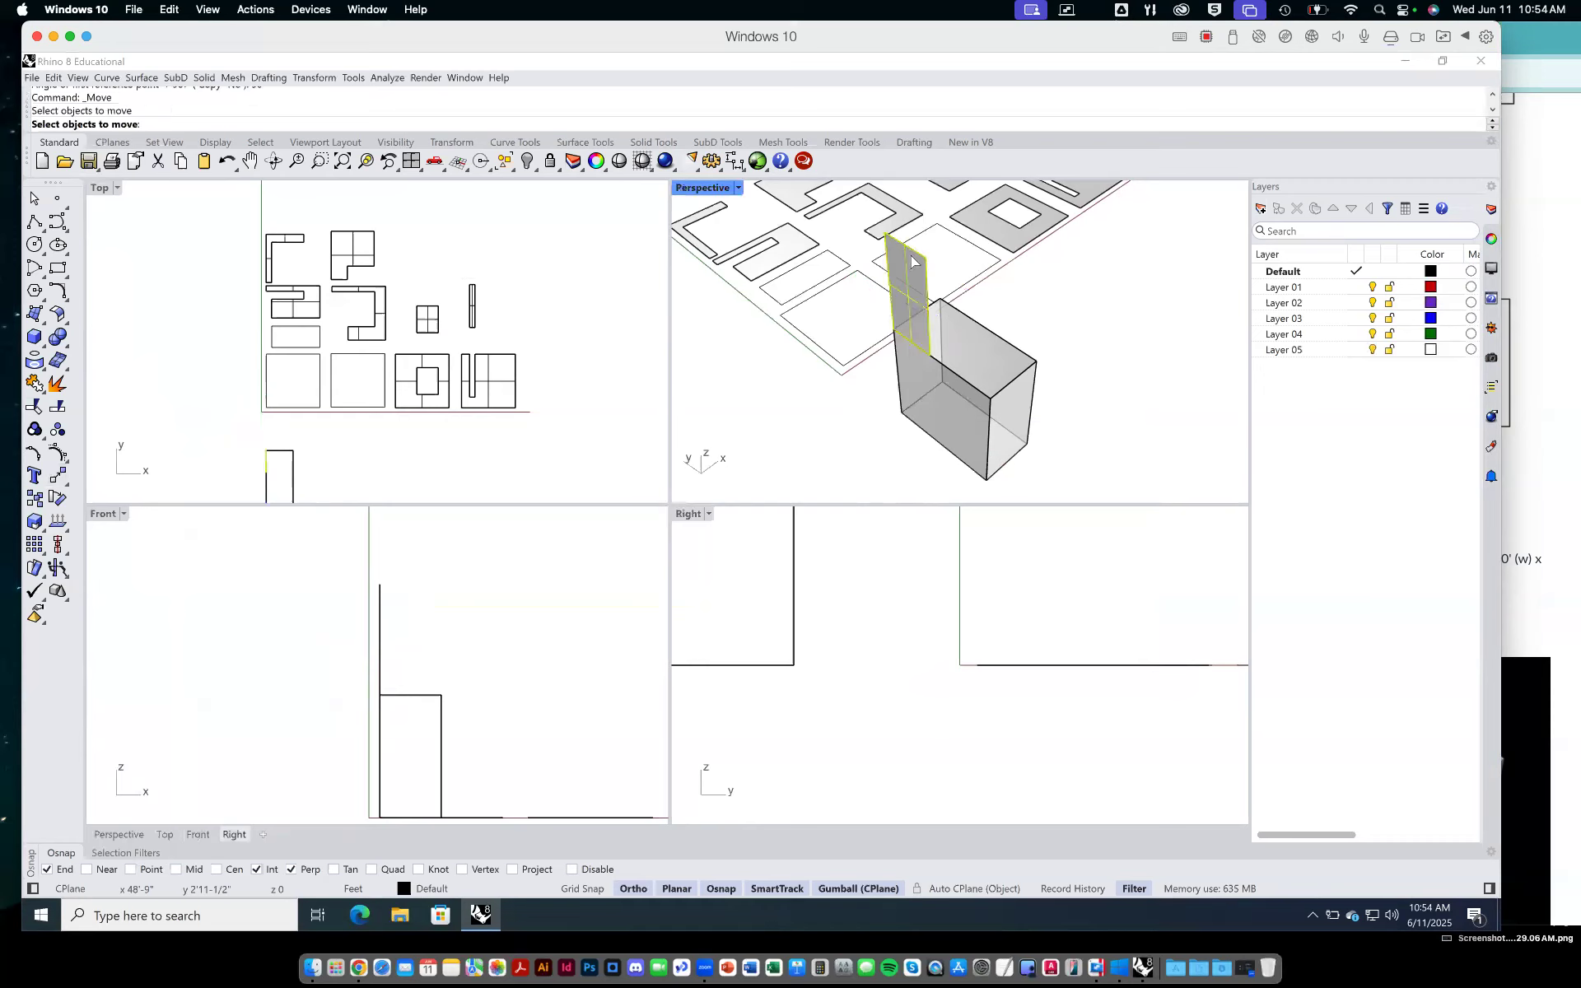
key("Return")
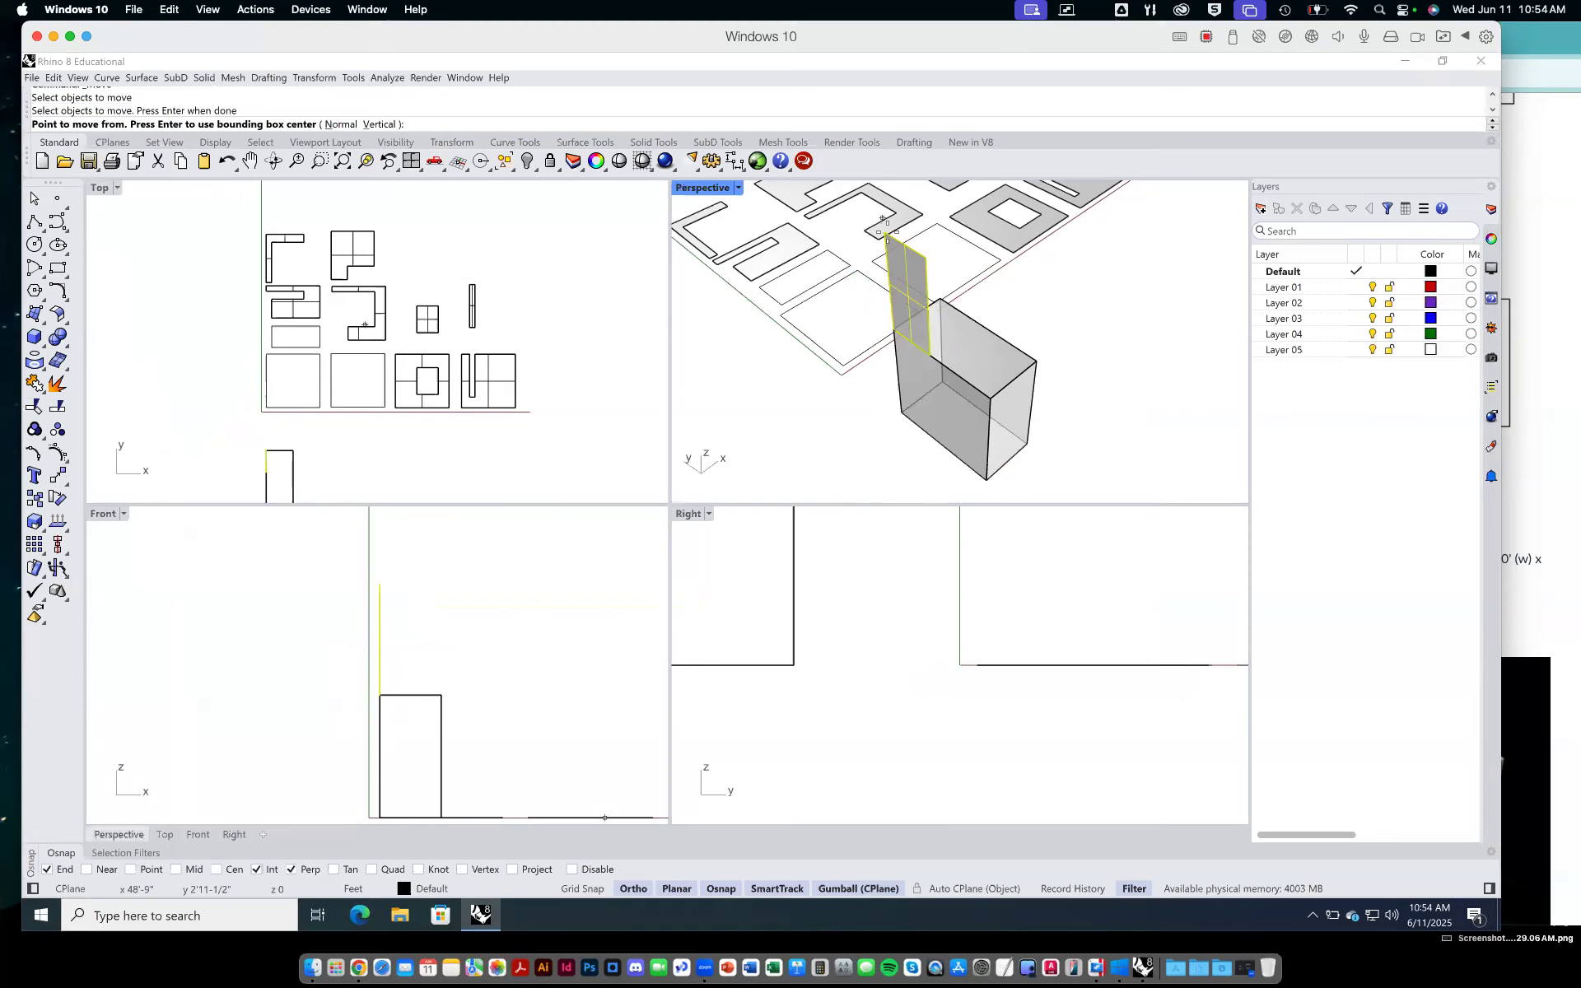
left_click(887, 236)
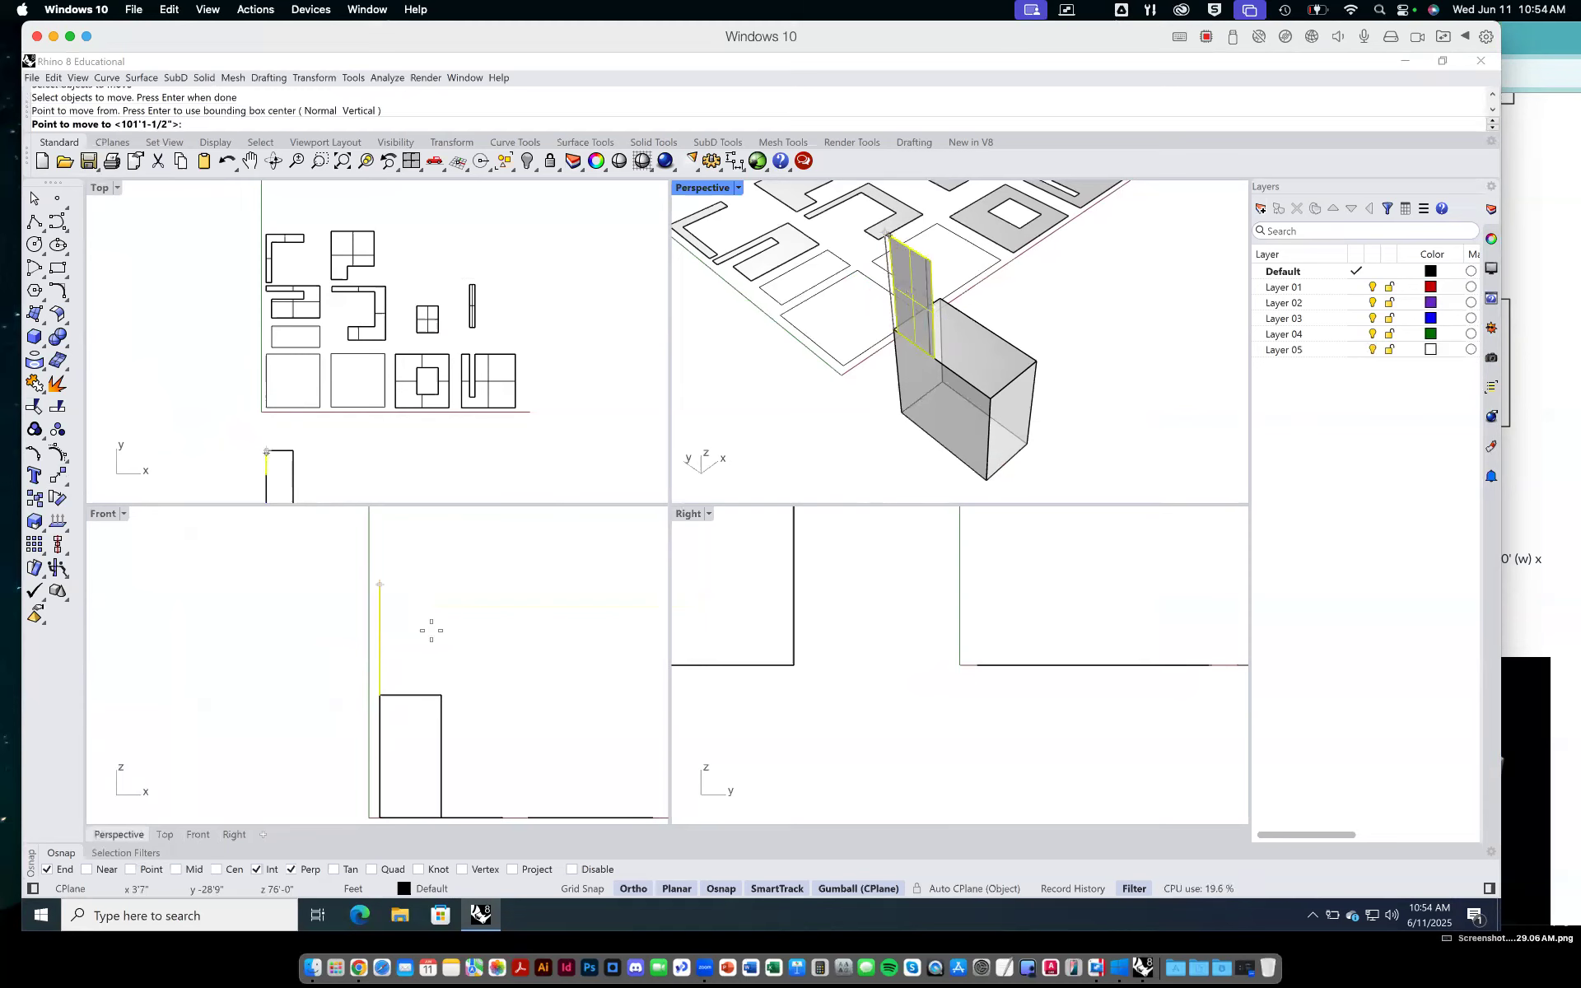
left_click(177, 870)
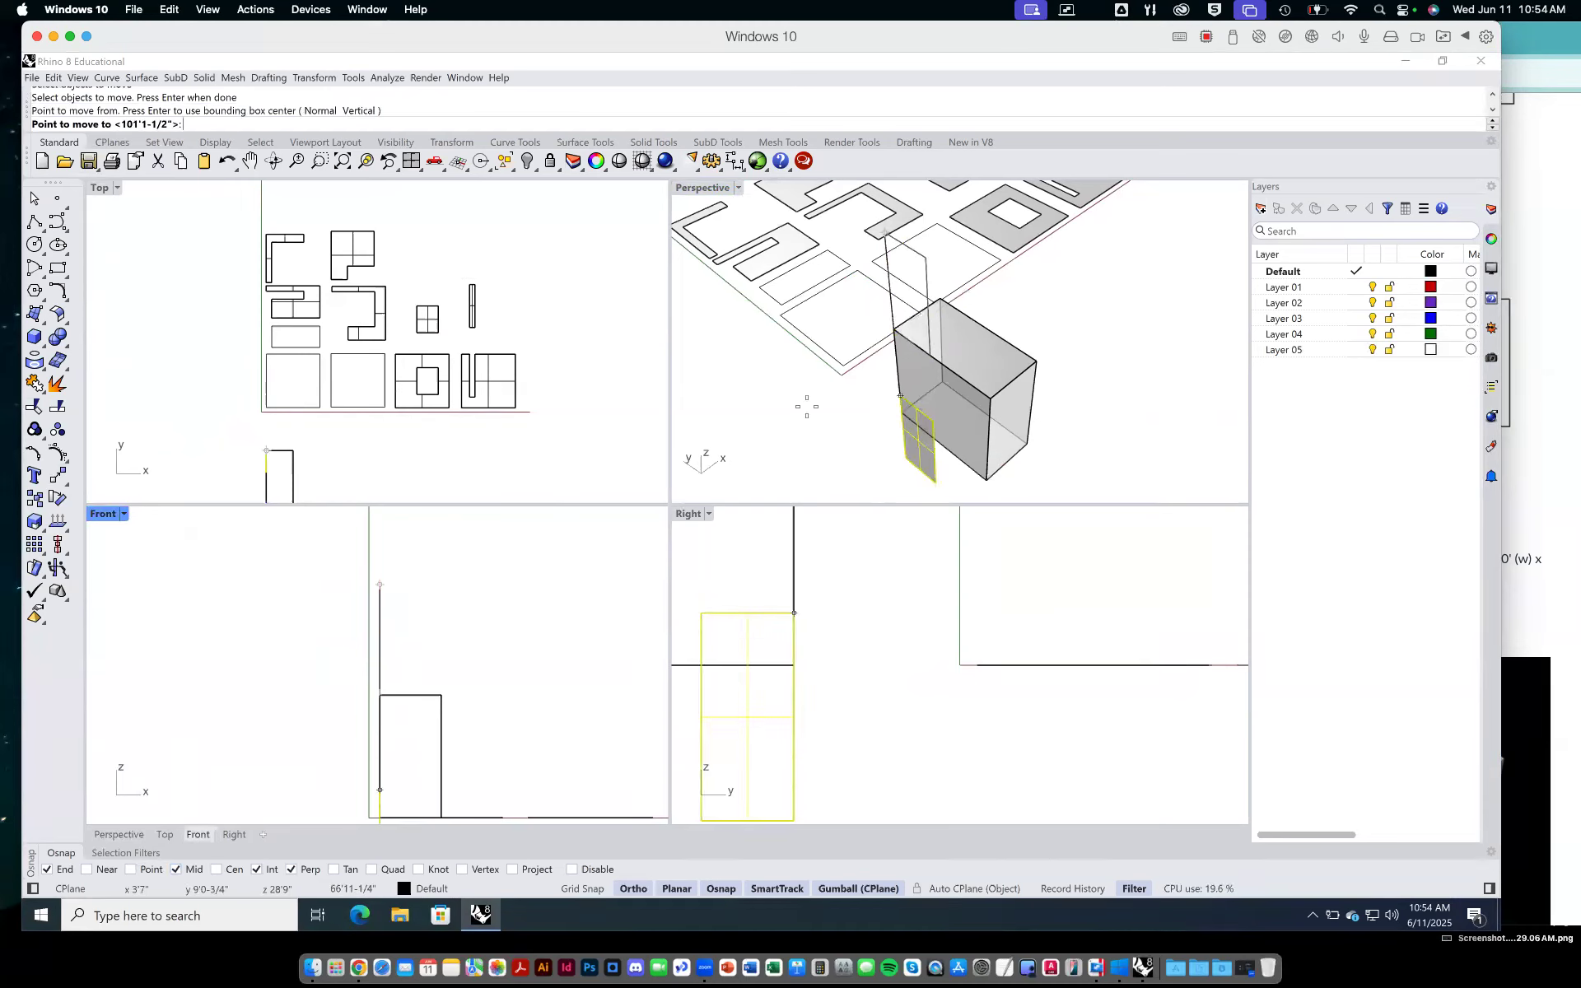
right_click_drag(863, 375, 909, 381)
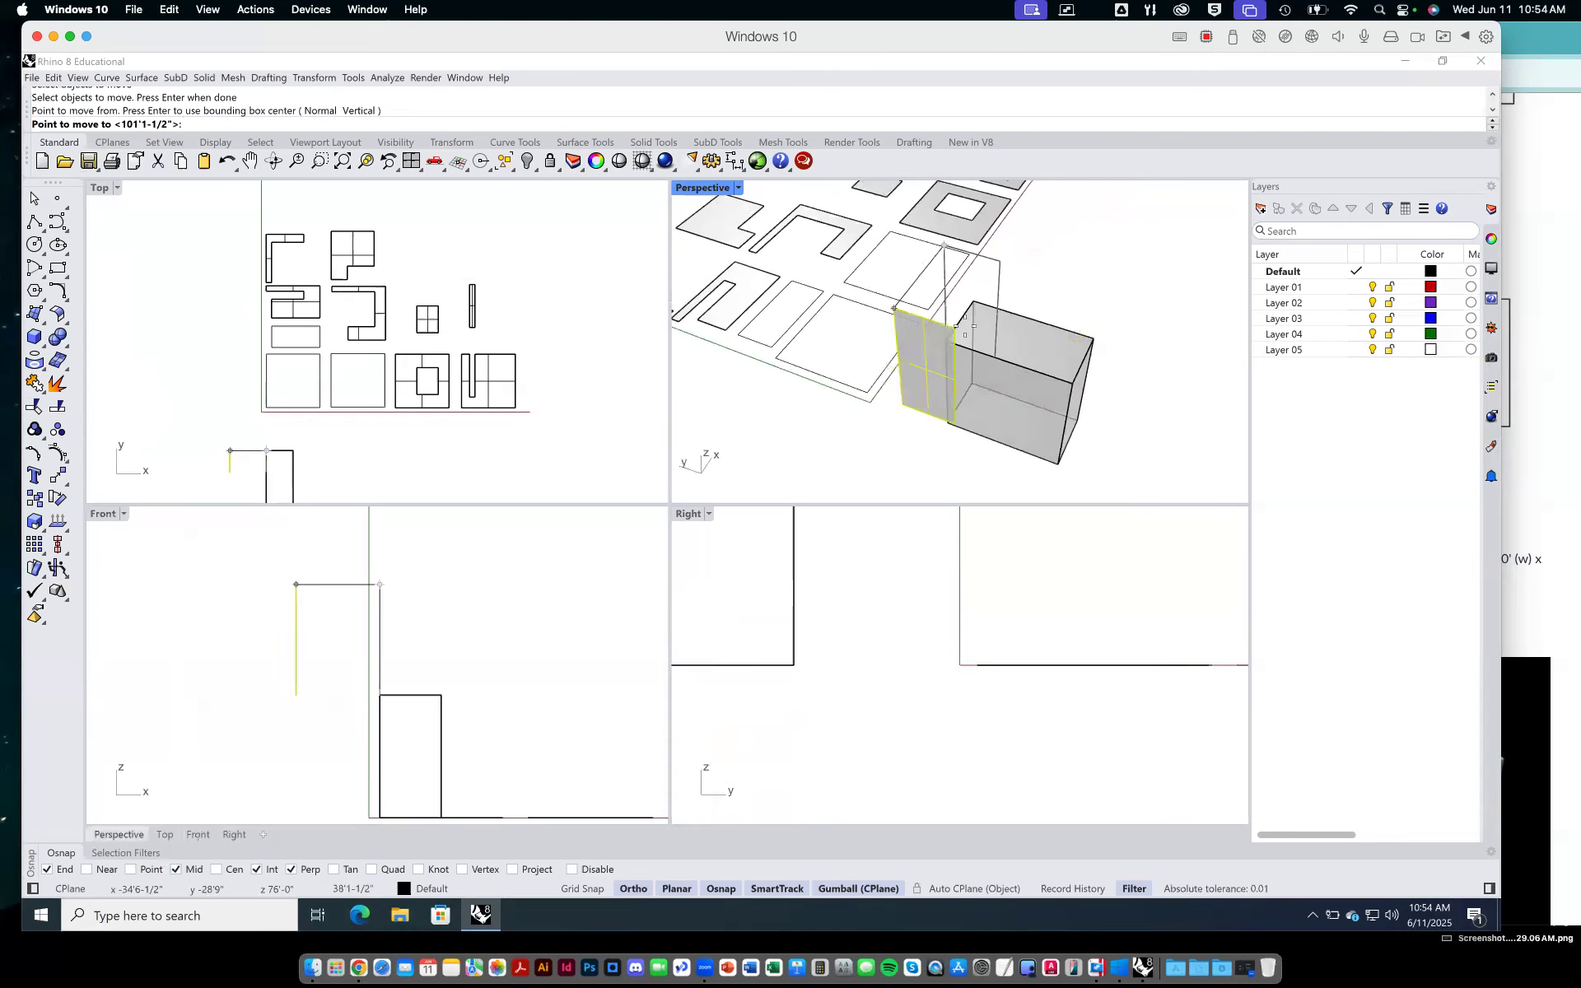
left_click(988, 337)
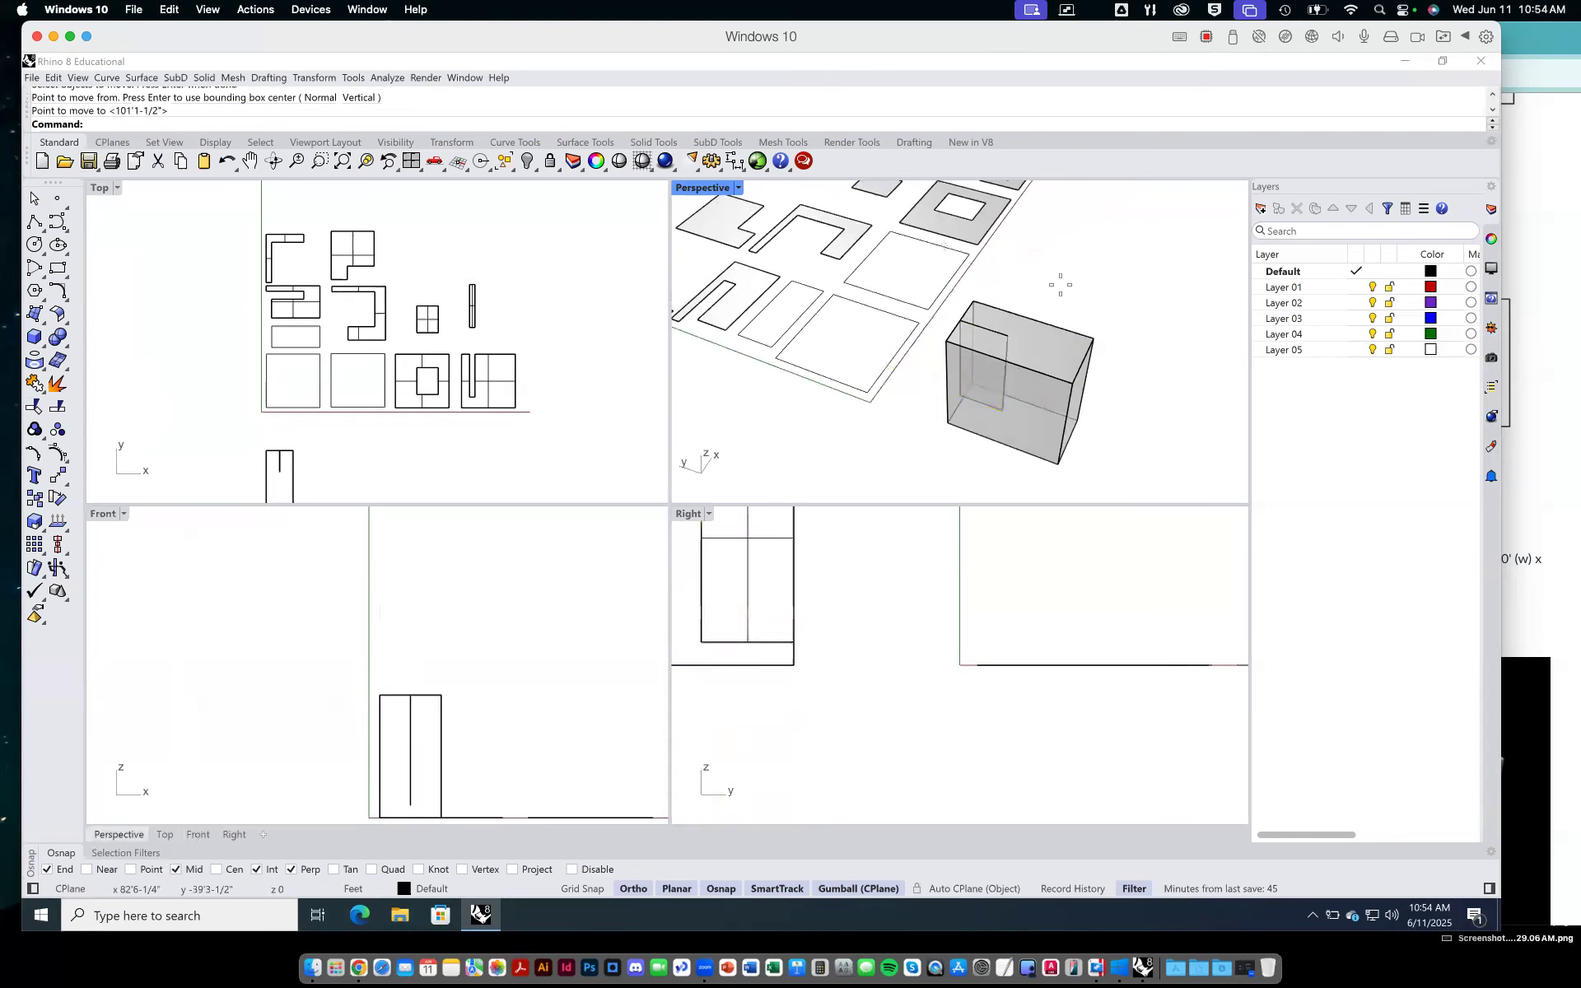
key("Return")
key("Escape")
Start opening another model and discard the changes to the untitled one.
right_click_drag(1066, 374, 951, 376)
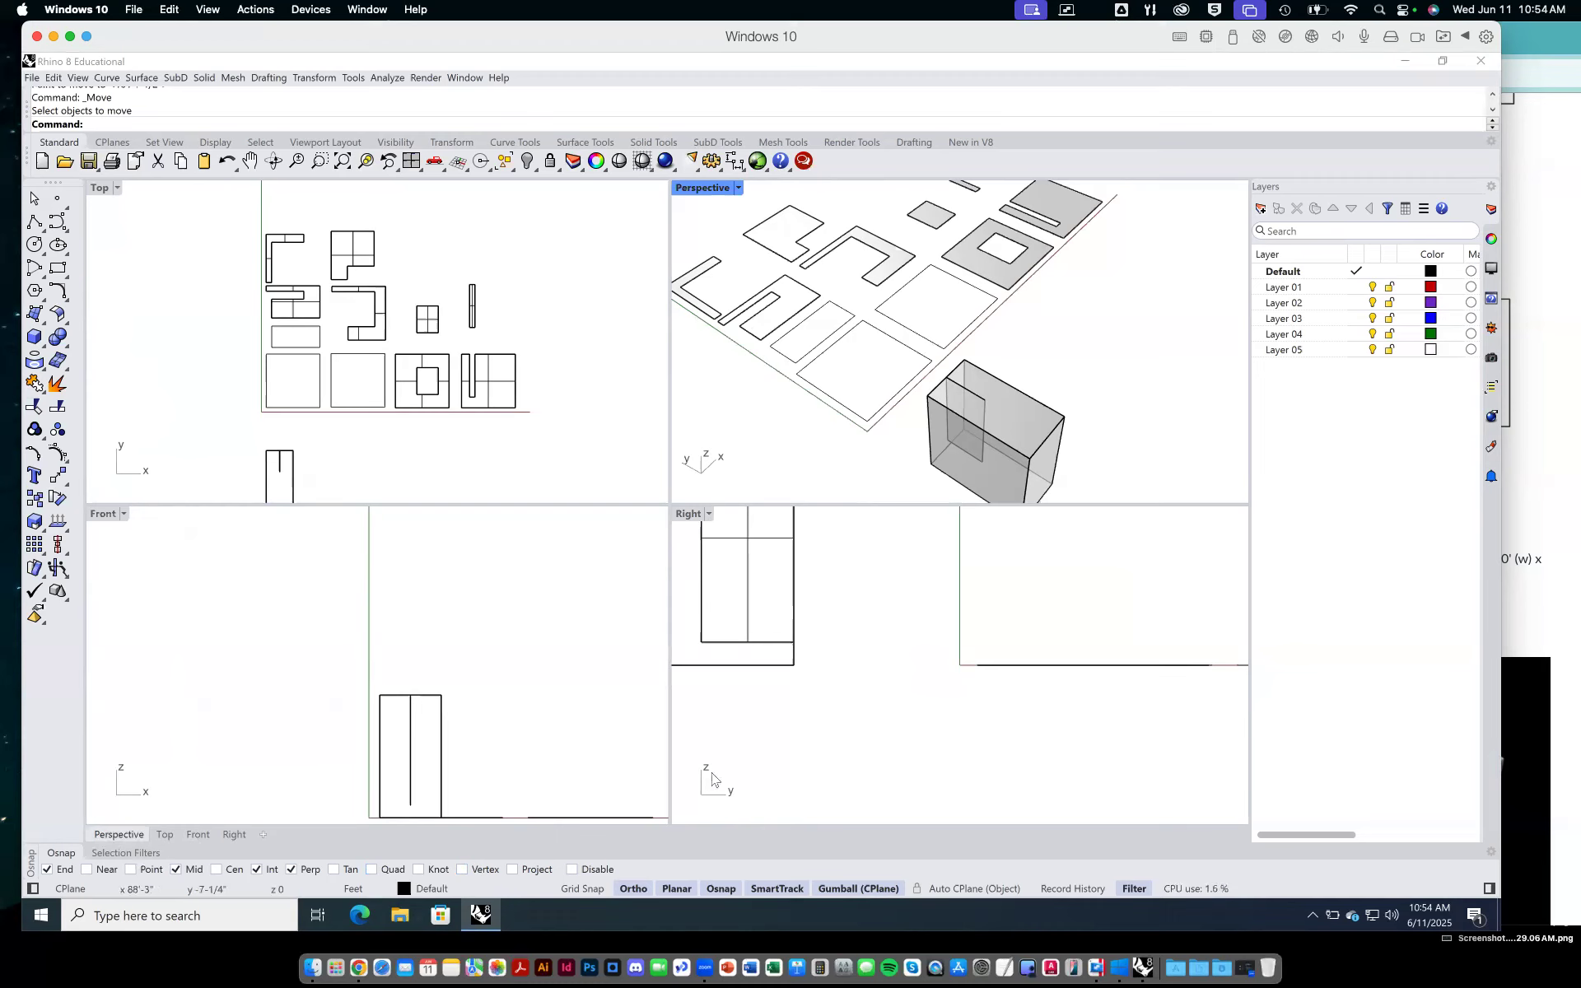
right_click_drag(984, 392, 1038, 403)
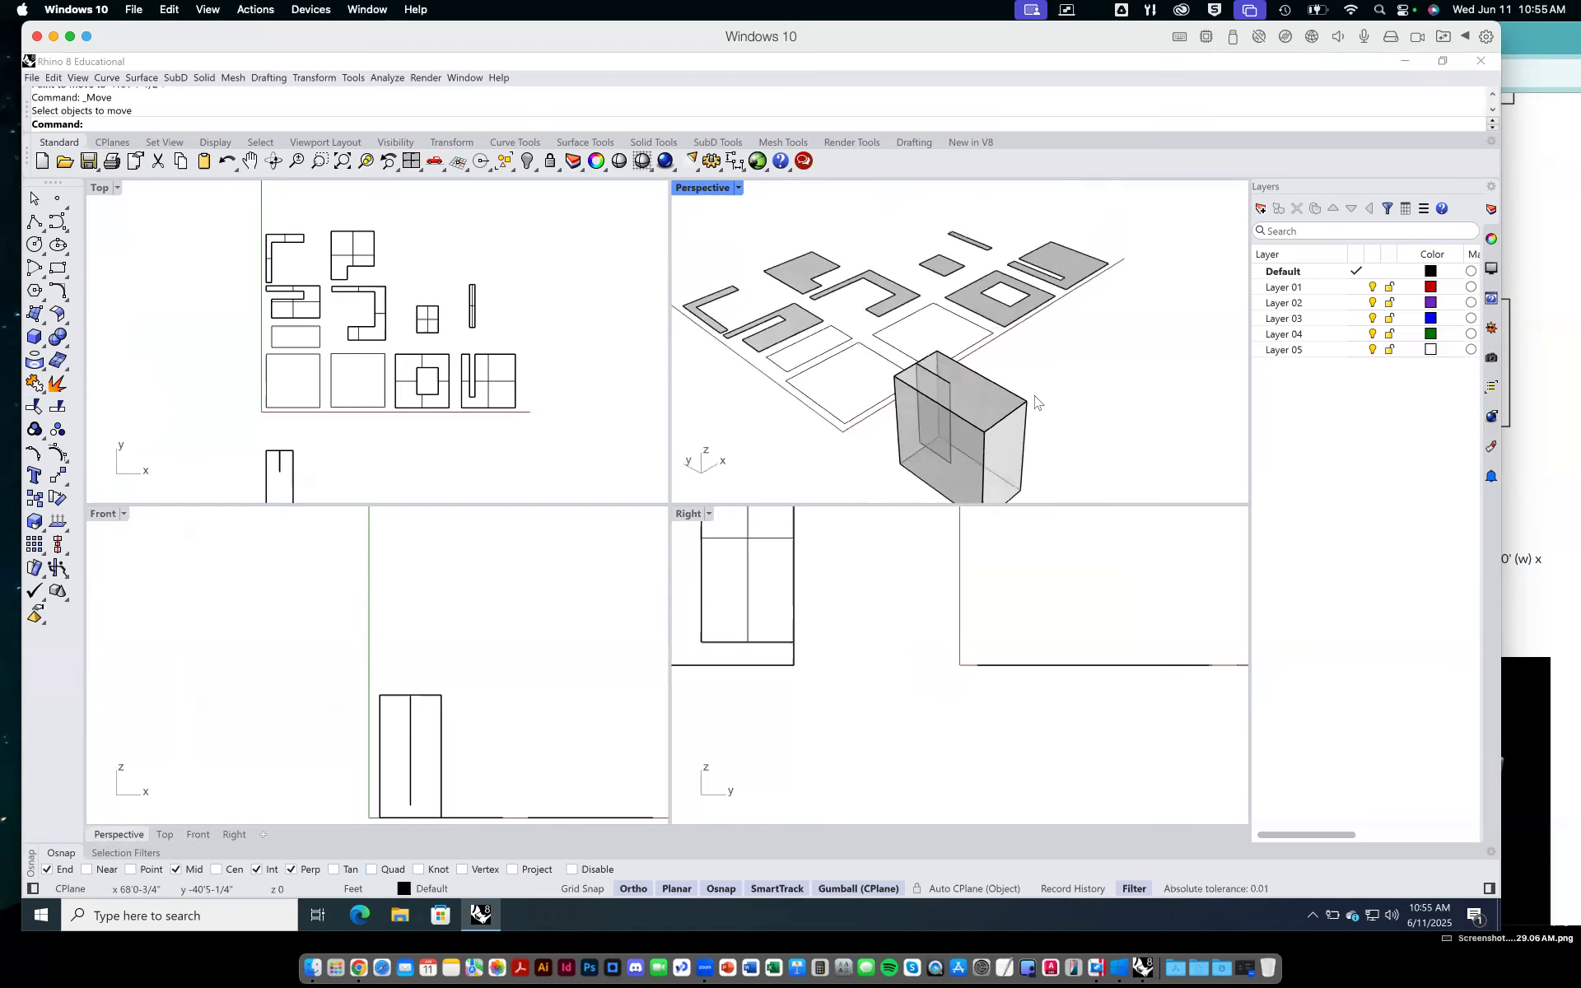
left_click(31, 77)
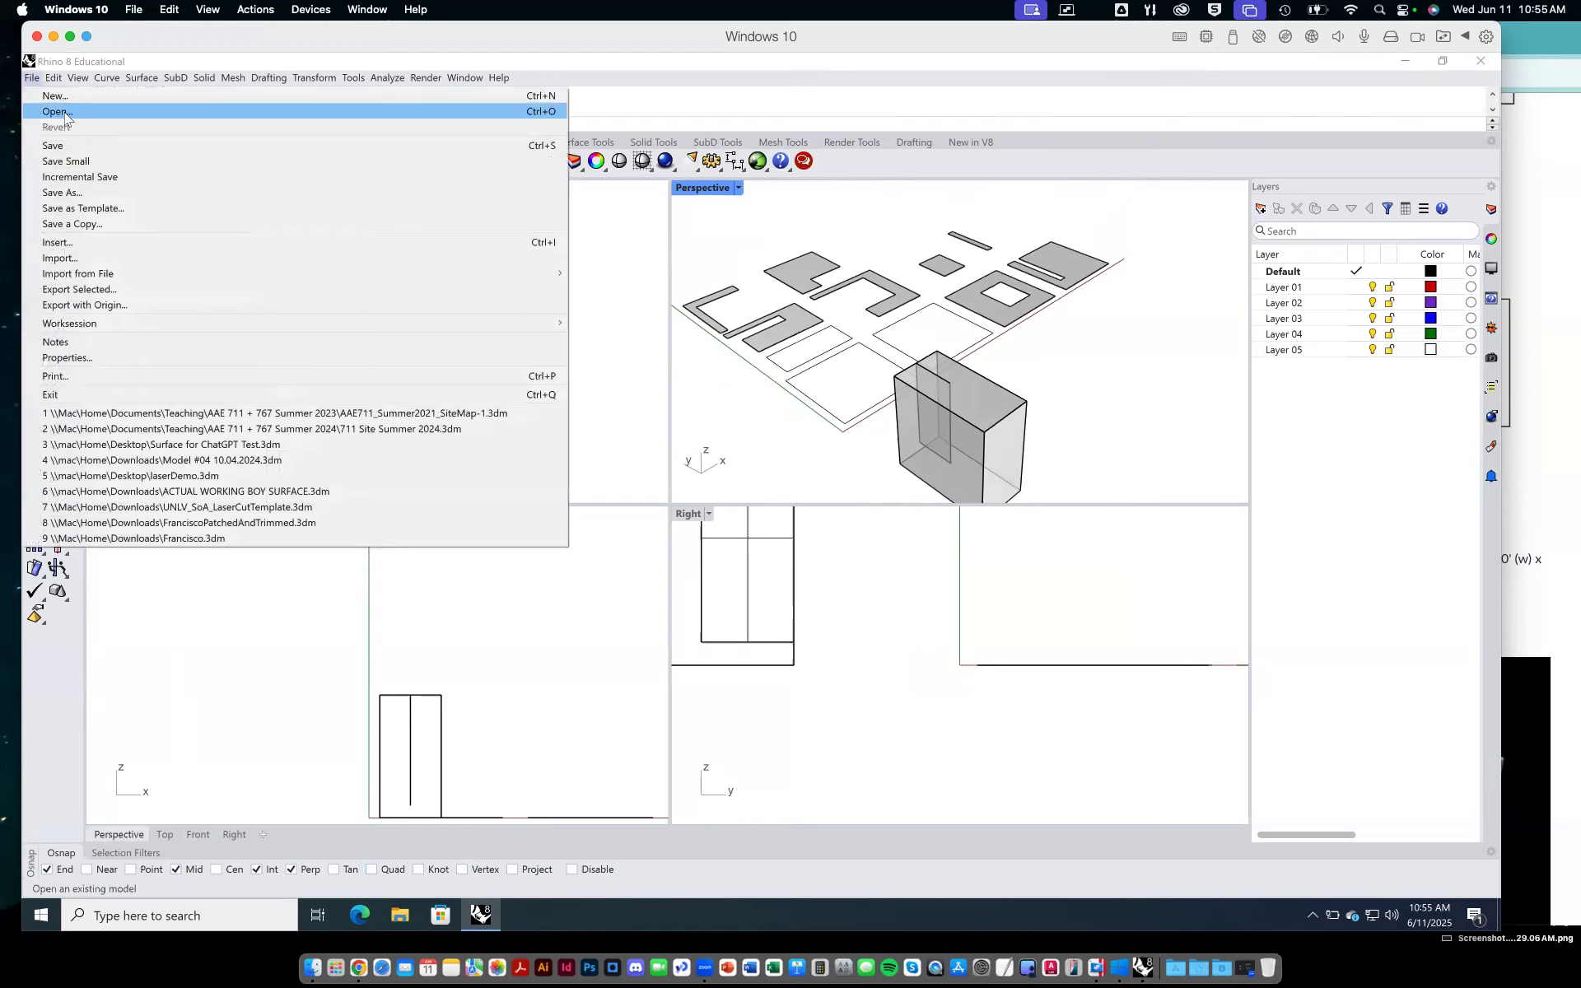
left_click(65, 114)
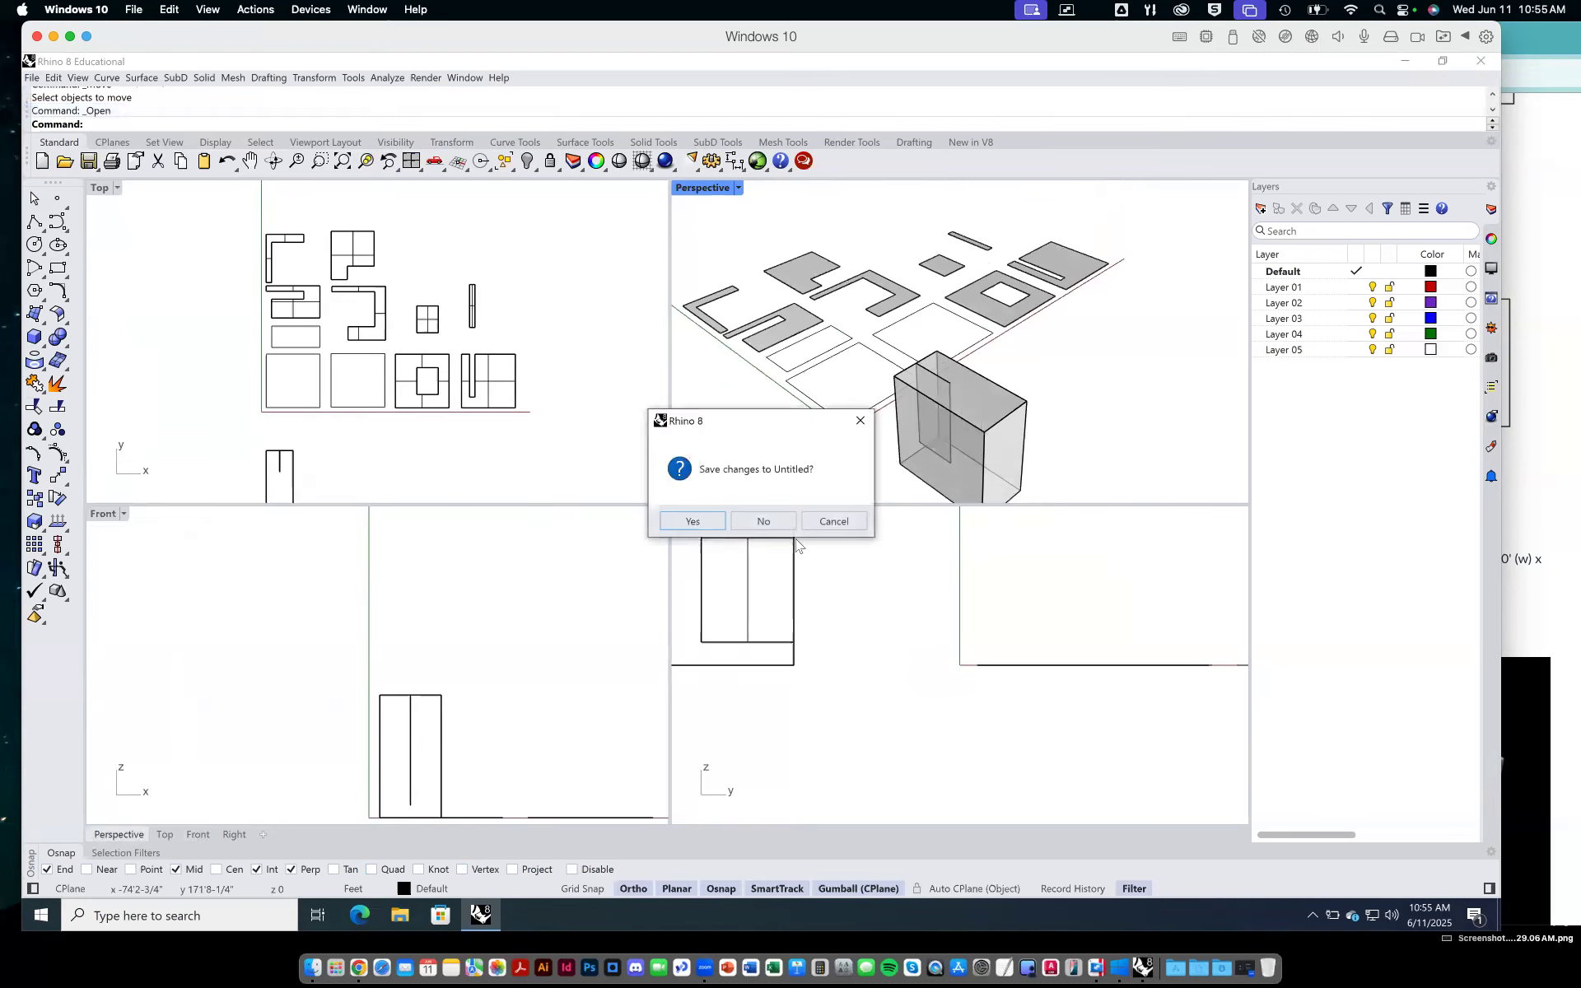
left_click(776, 524)
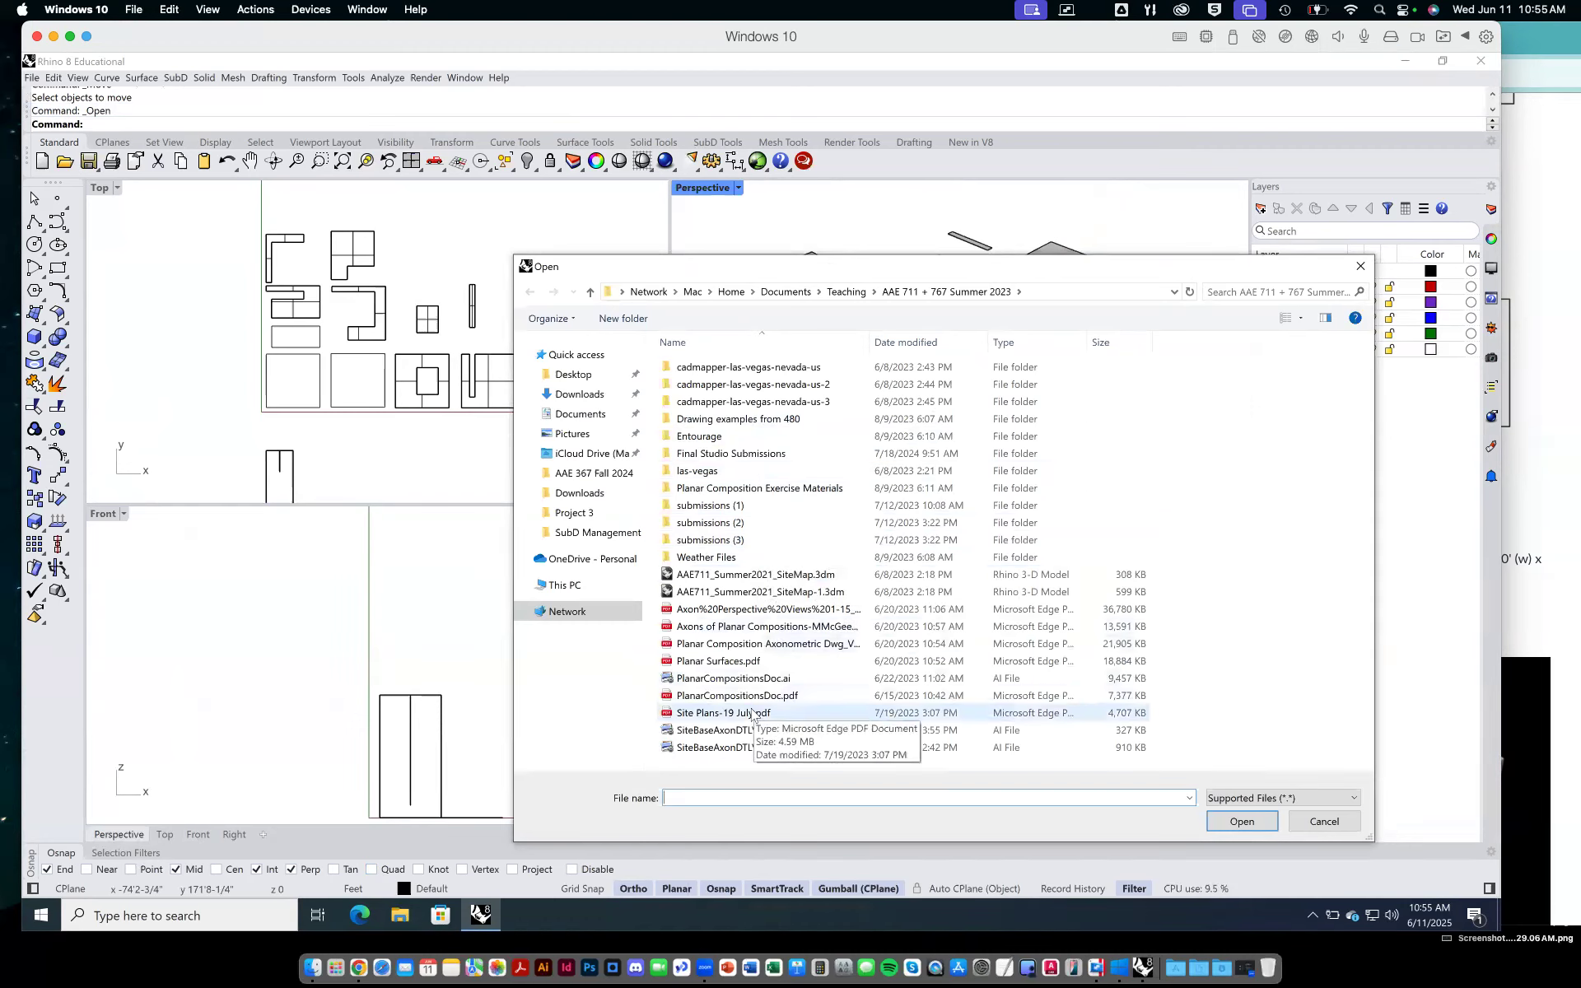
Look for a demo model in the Planar Composition Exercise Materials folder and the AAE 711 + 767 Summer 2024 folder.
double_click(758, 490)
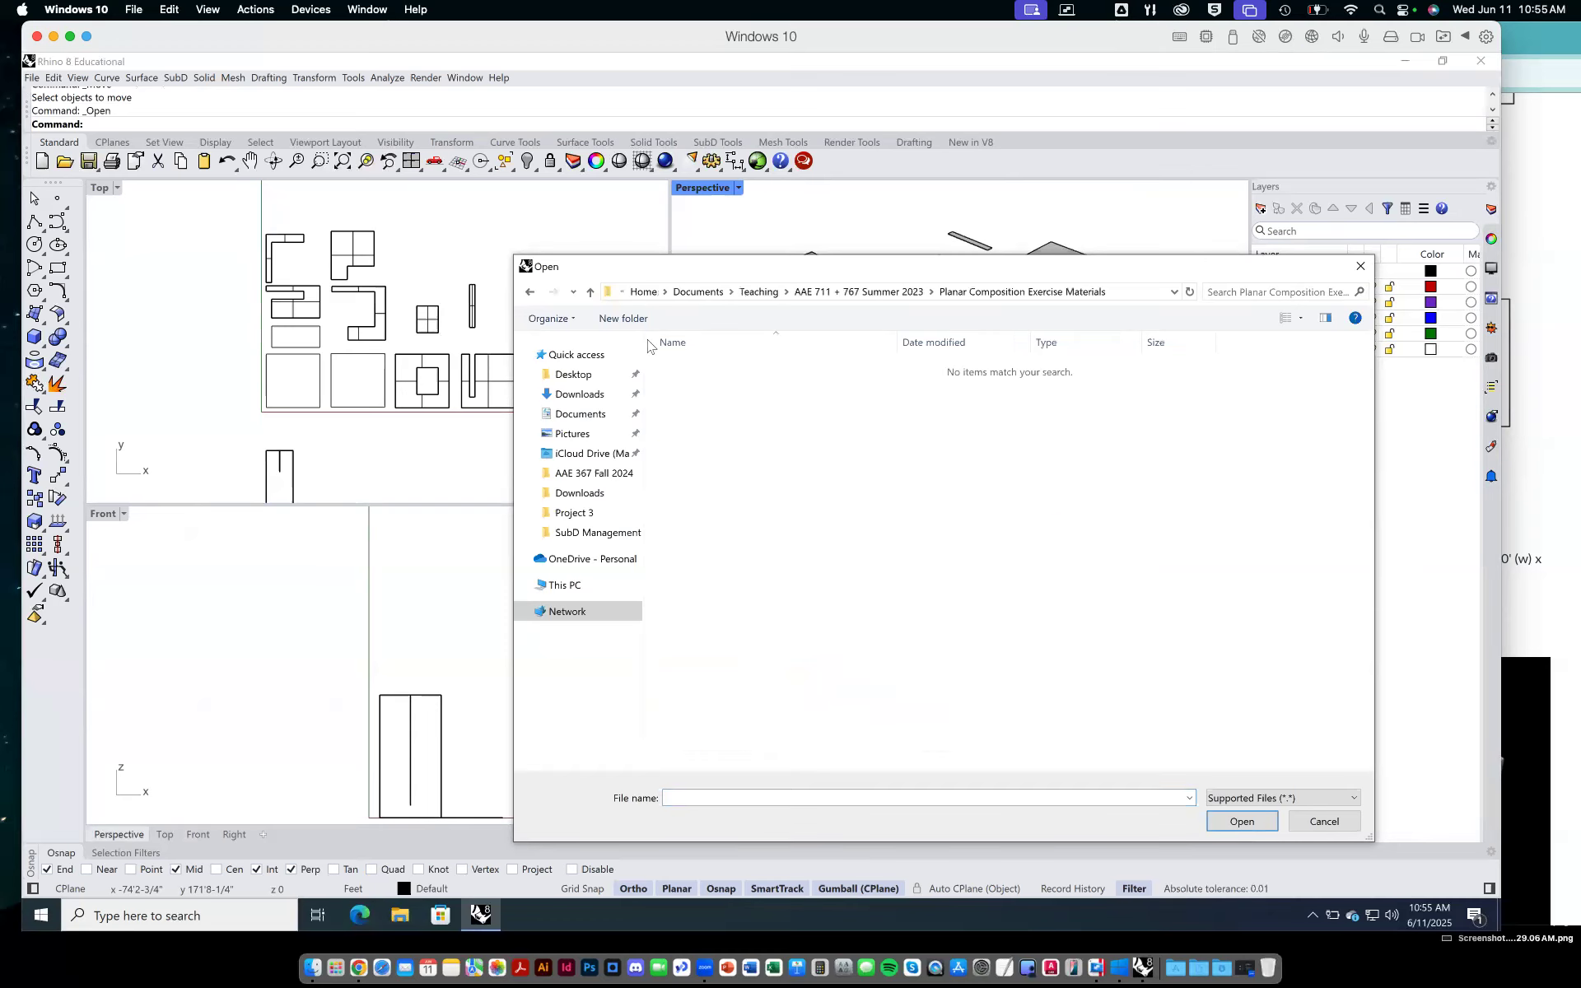
left_click(528, 293)
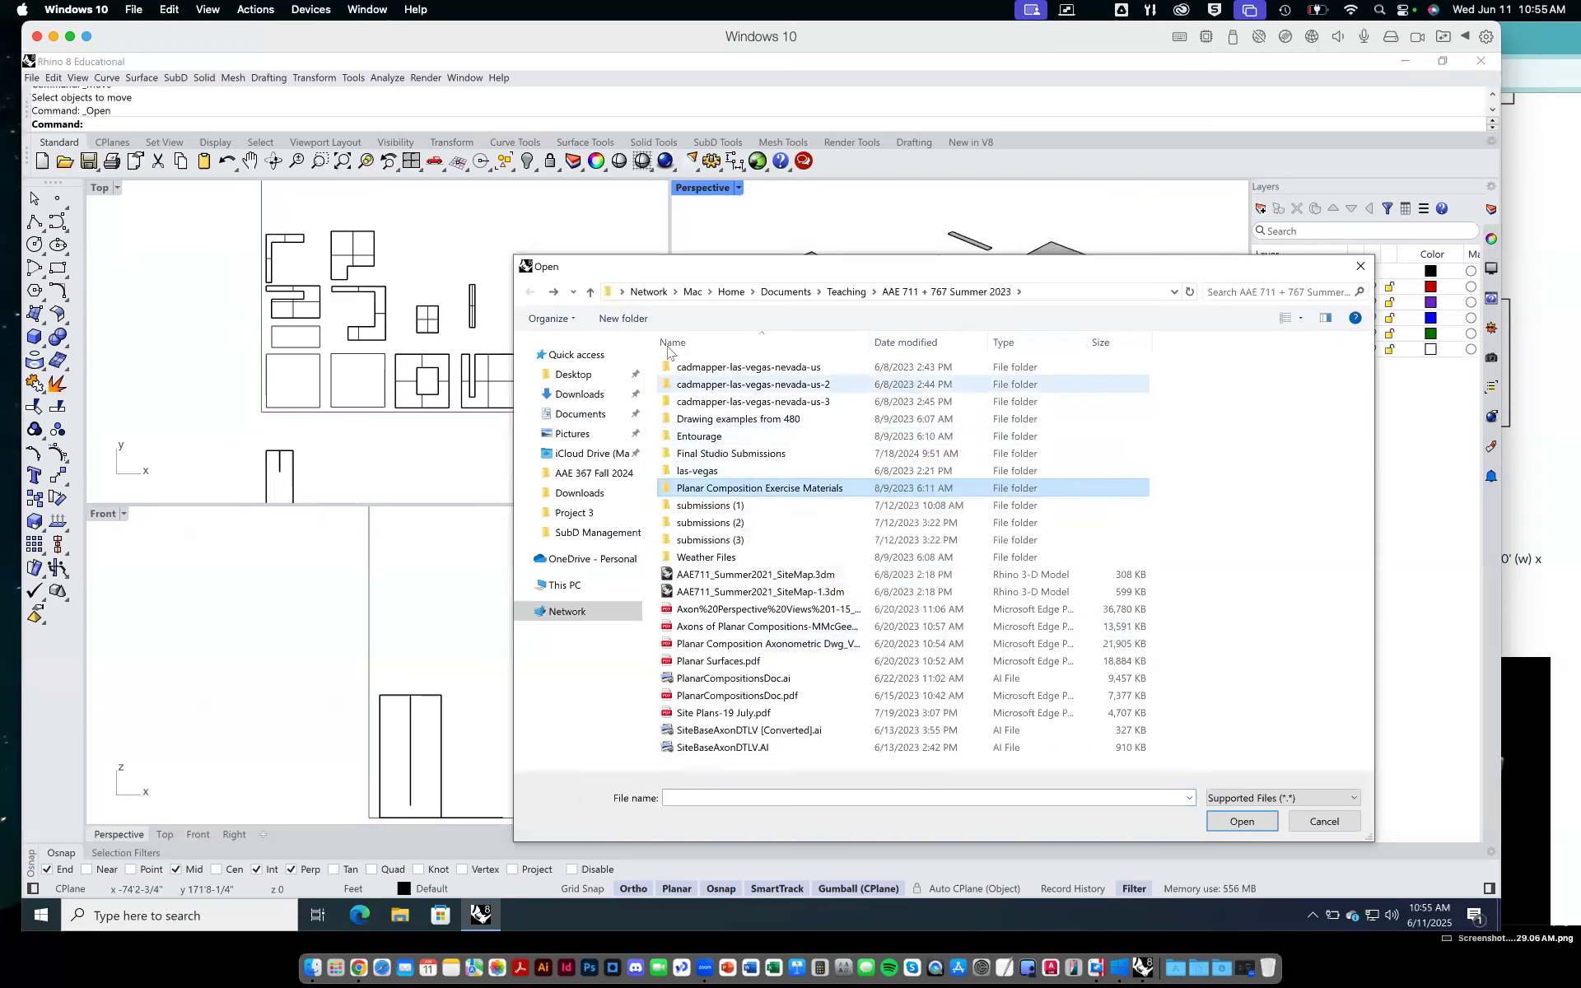
left_click(846, 292)
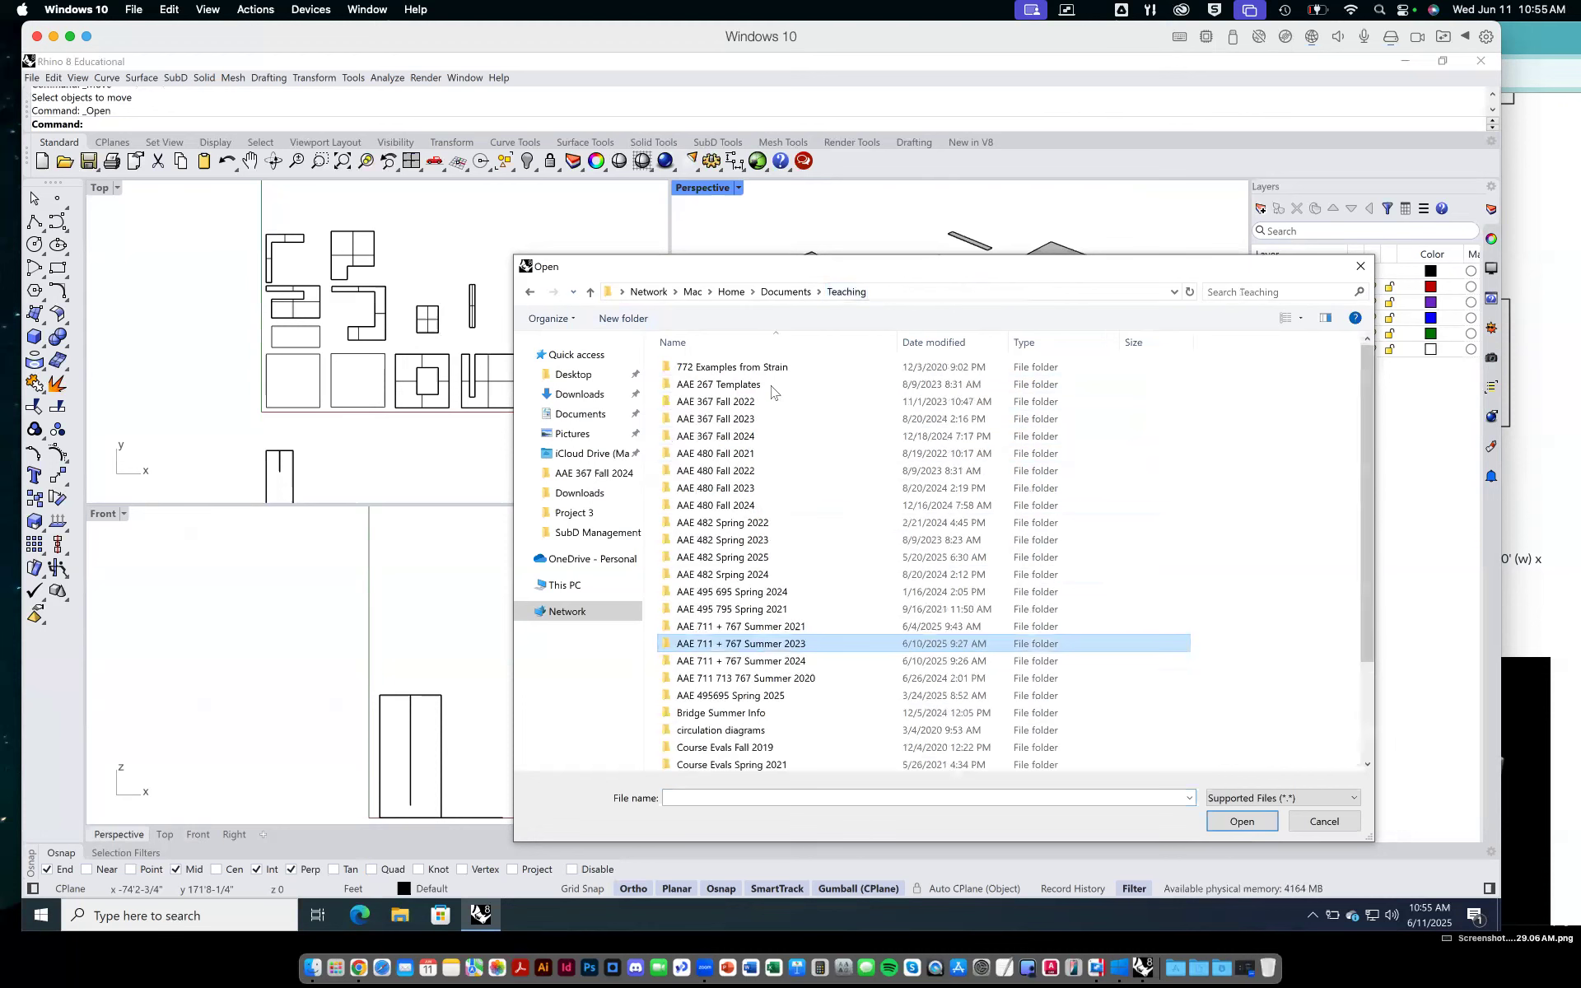
double_click(764, 660)
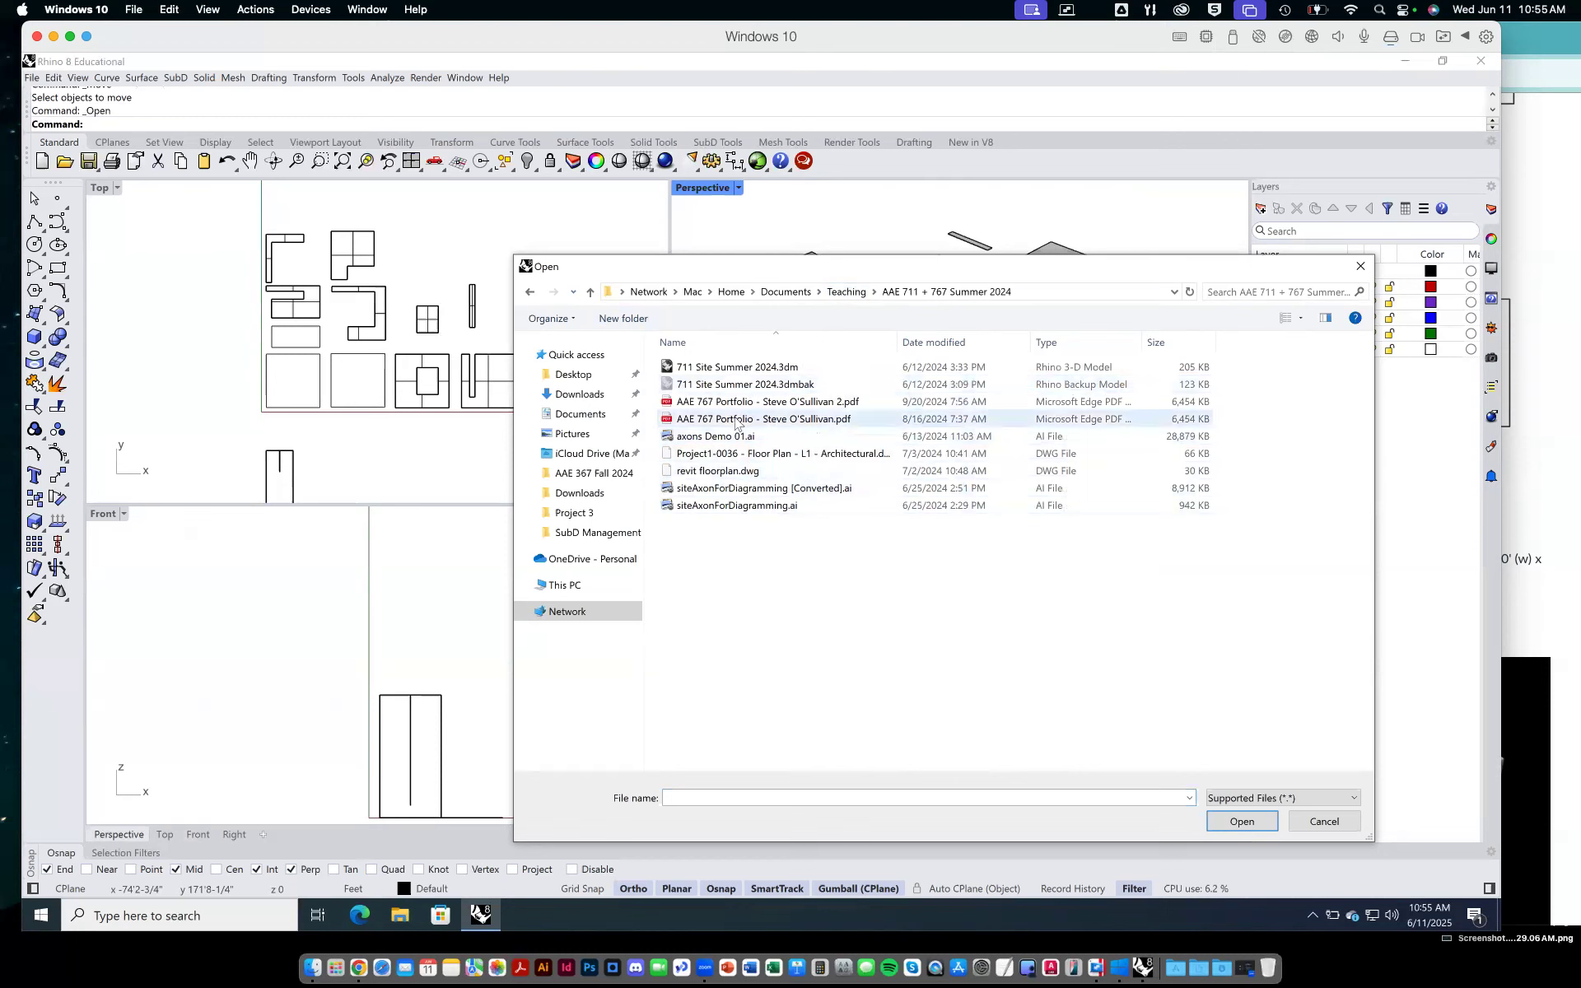
left_click(845, 293)
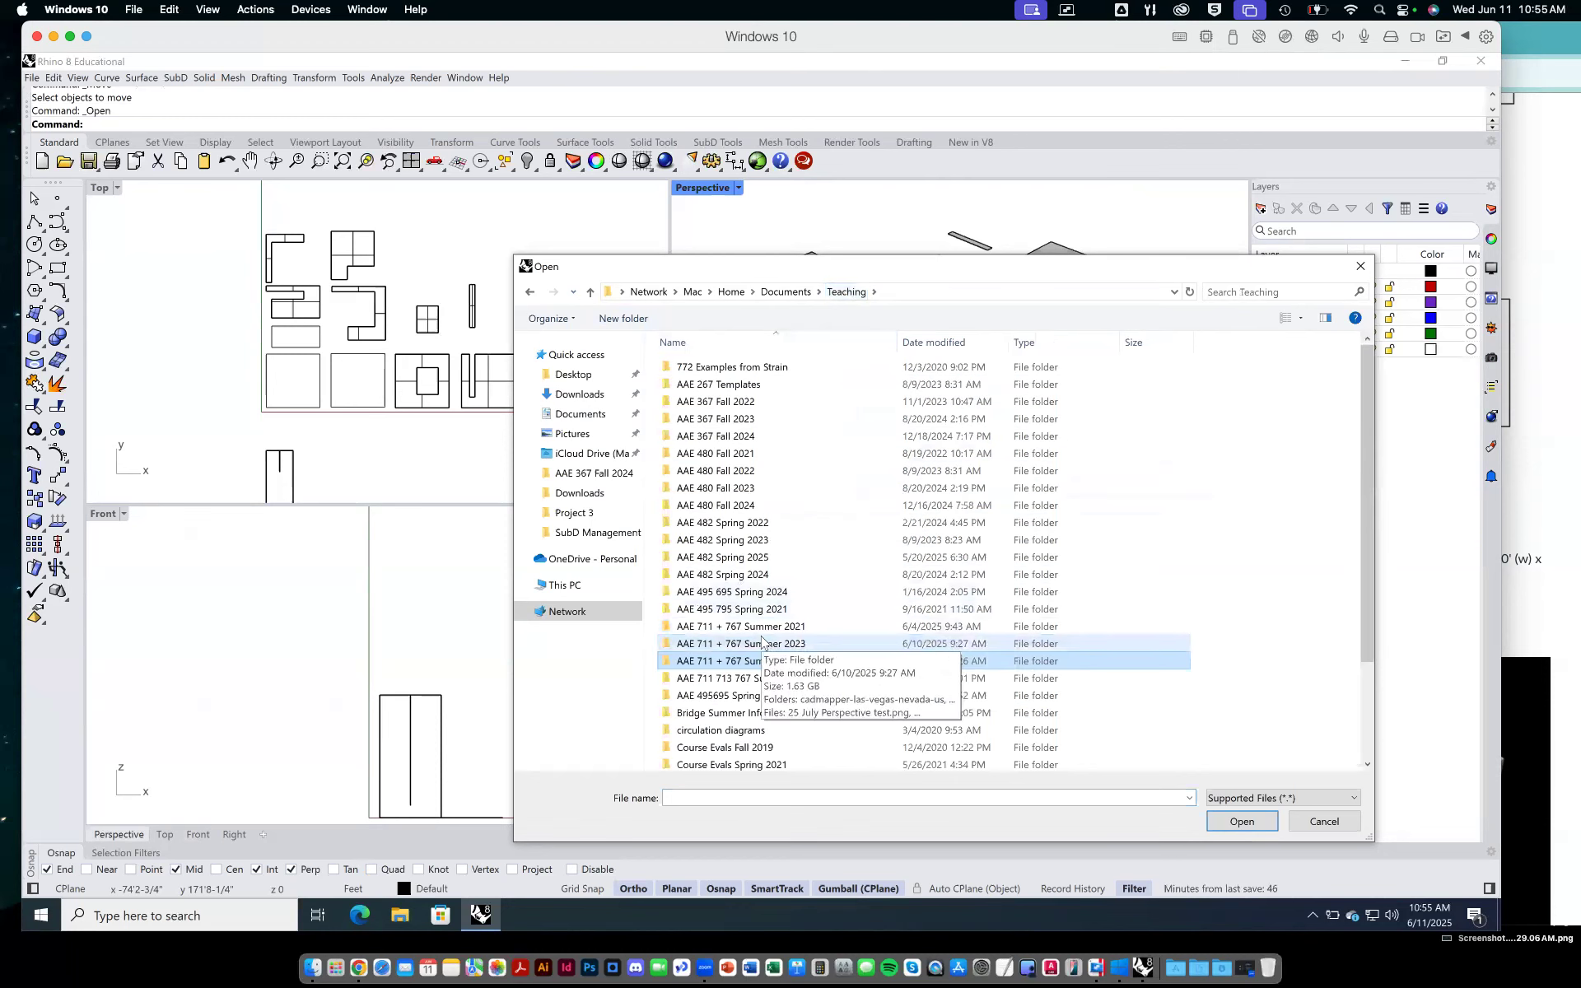
Open the model Project 1 Demo.3dm from the AAE 711 + 767 Summer 2021 folder.
double_click(778, 628)
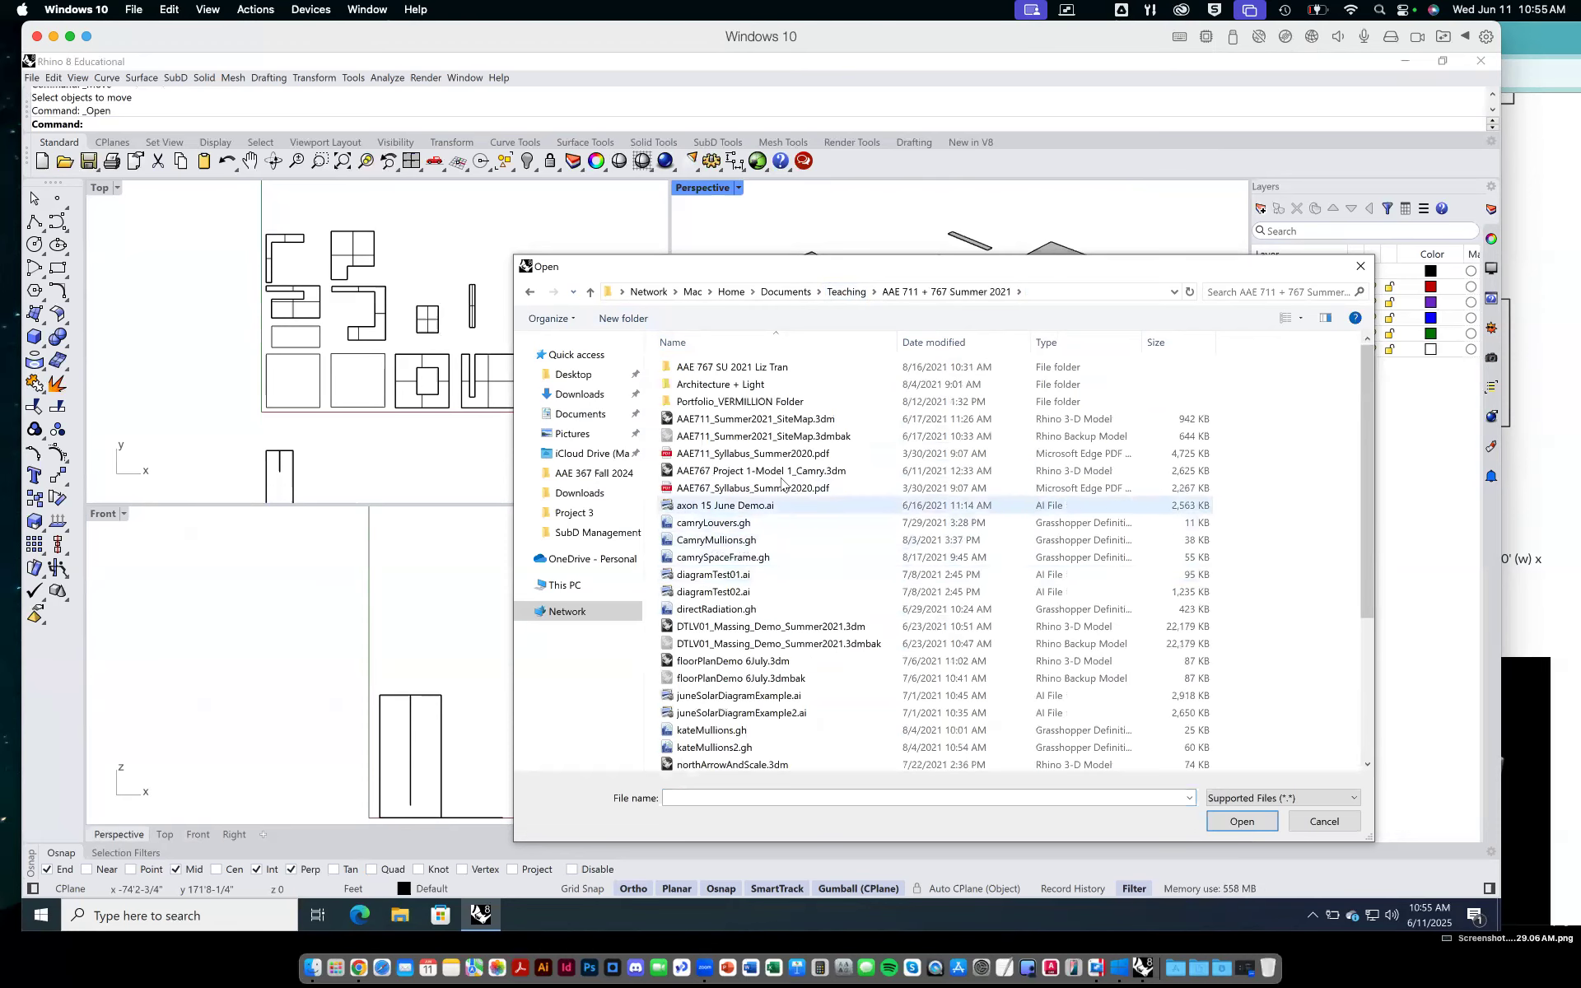
left_click(797, 472)
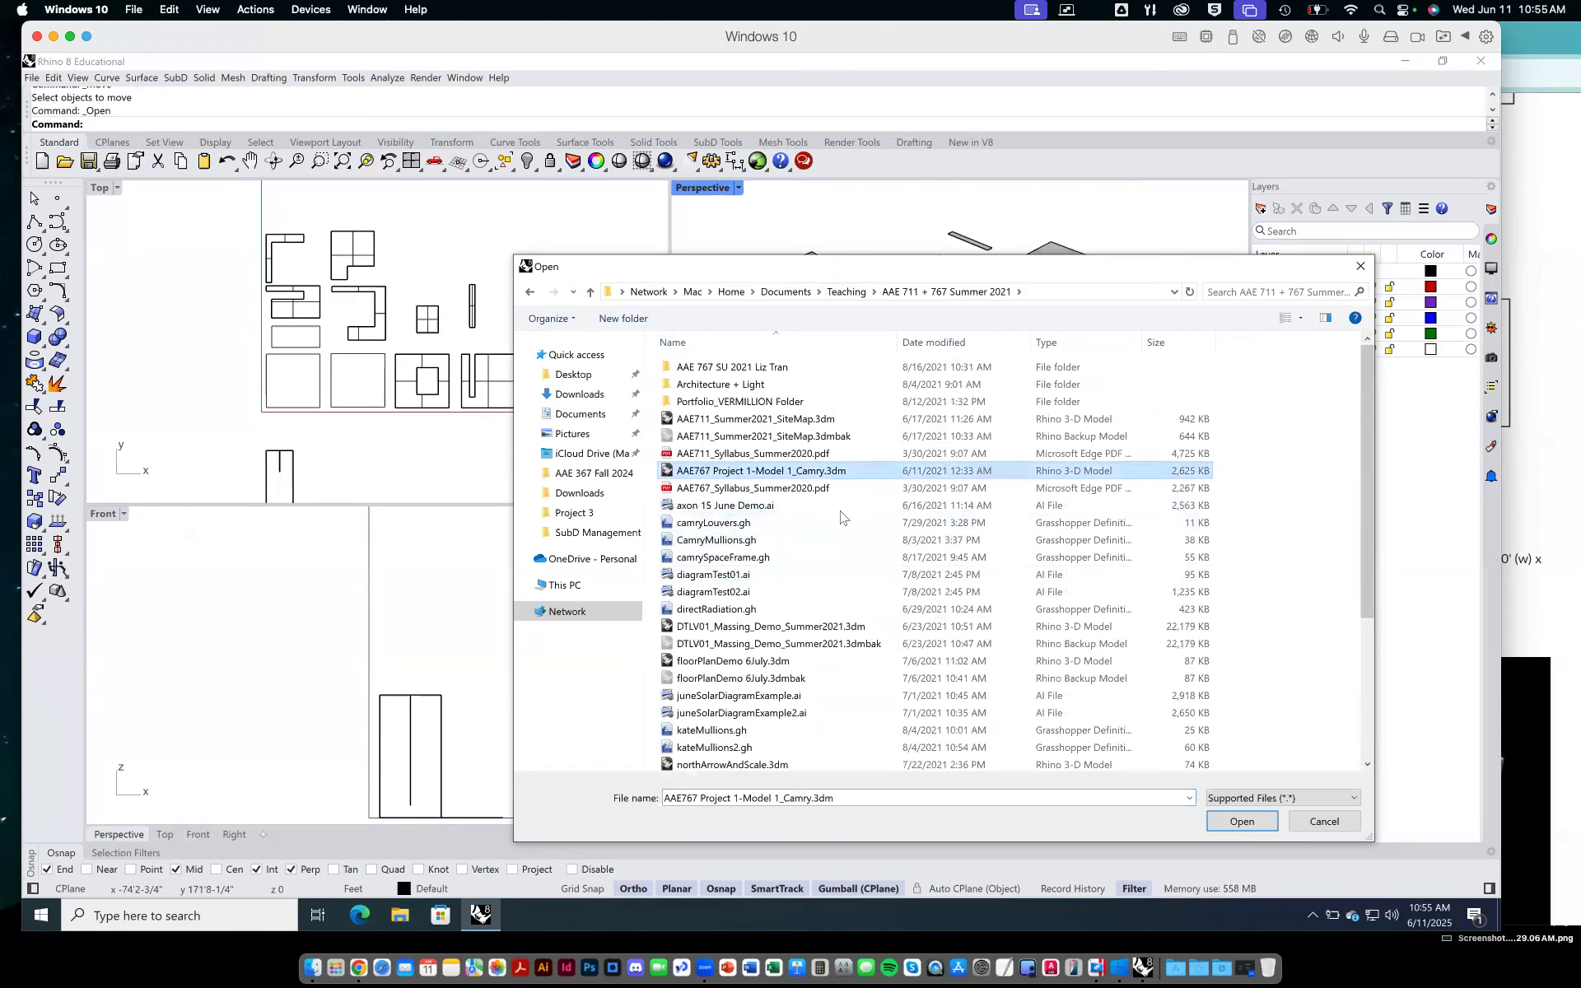
left_click(795, 628)
left_click(795, 660)
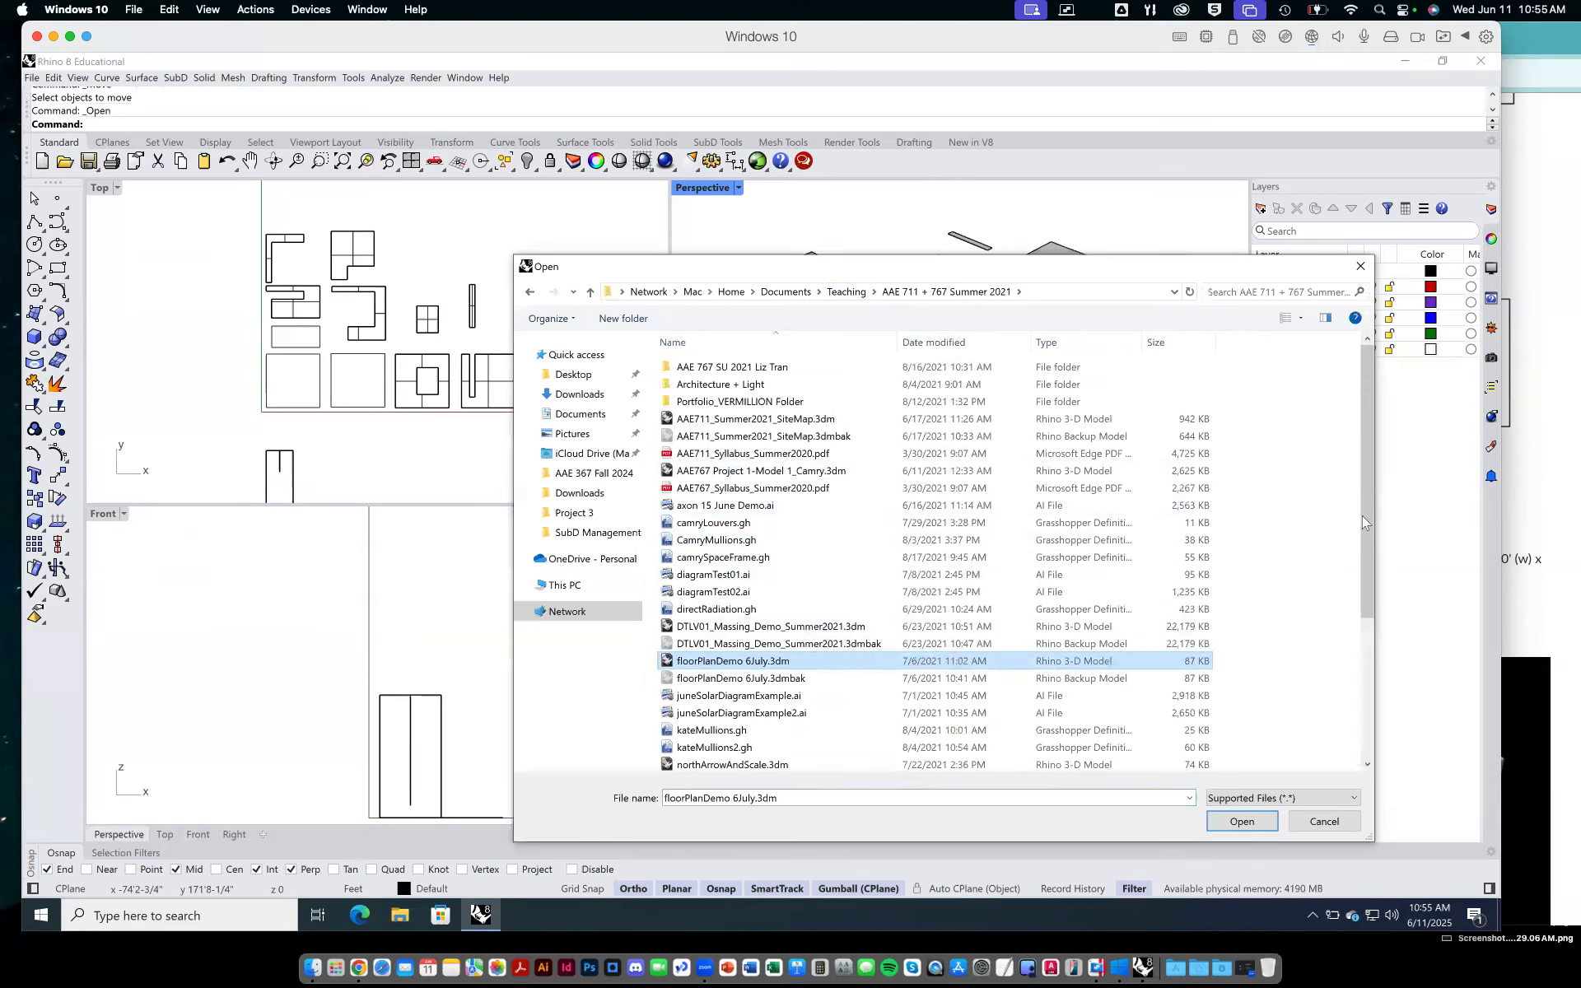
scroll(1357, 550, "down", 4)
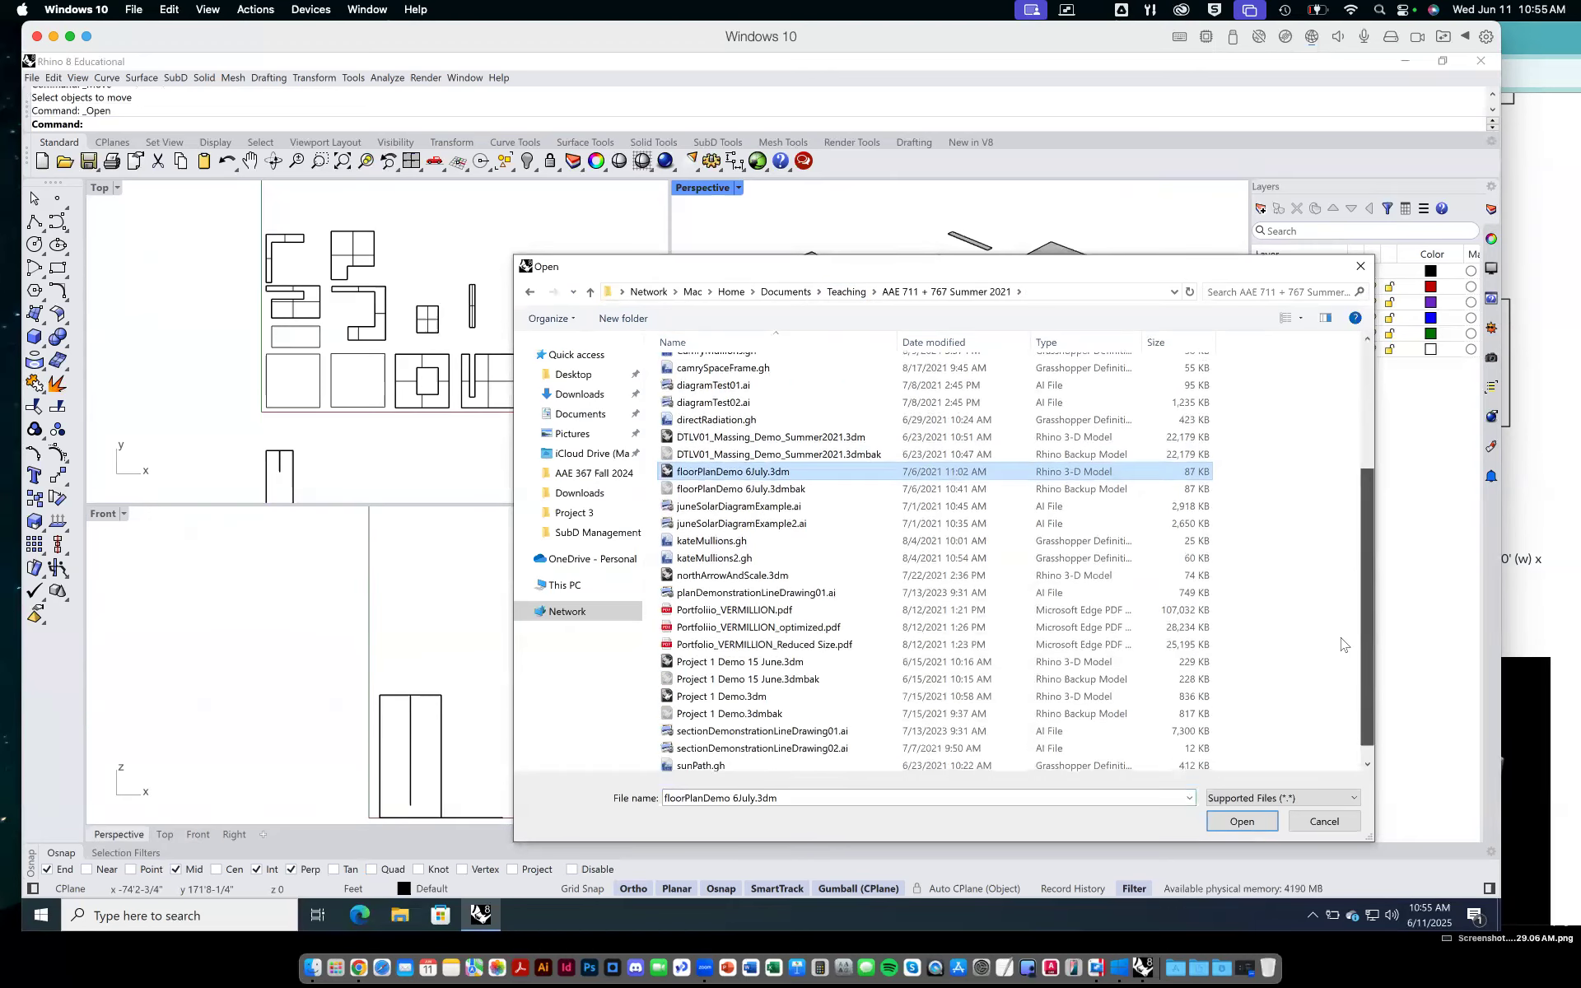
left_click(778, 657)
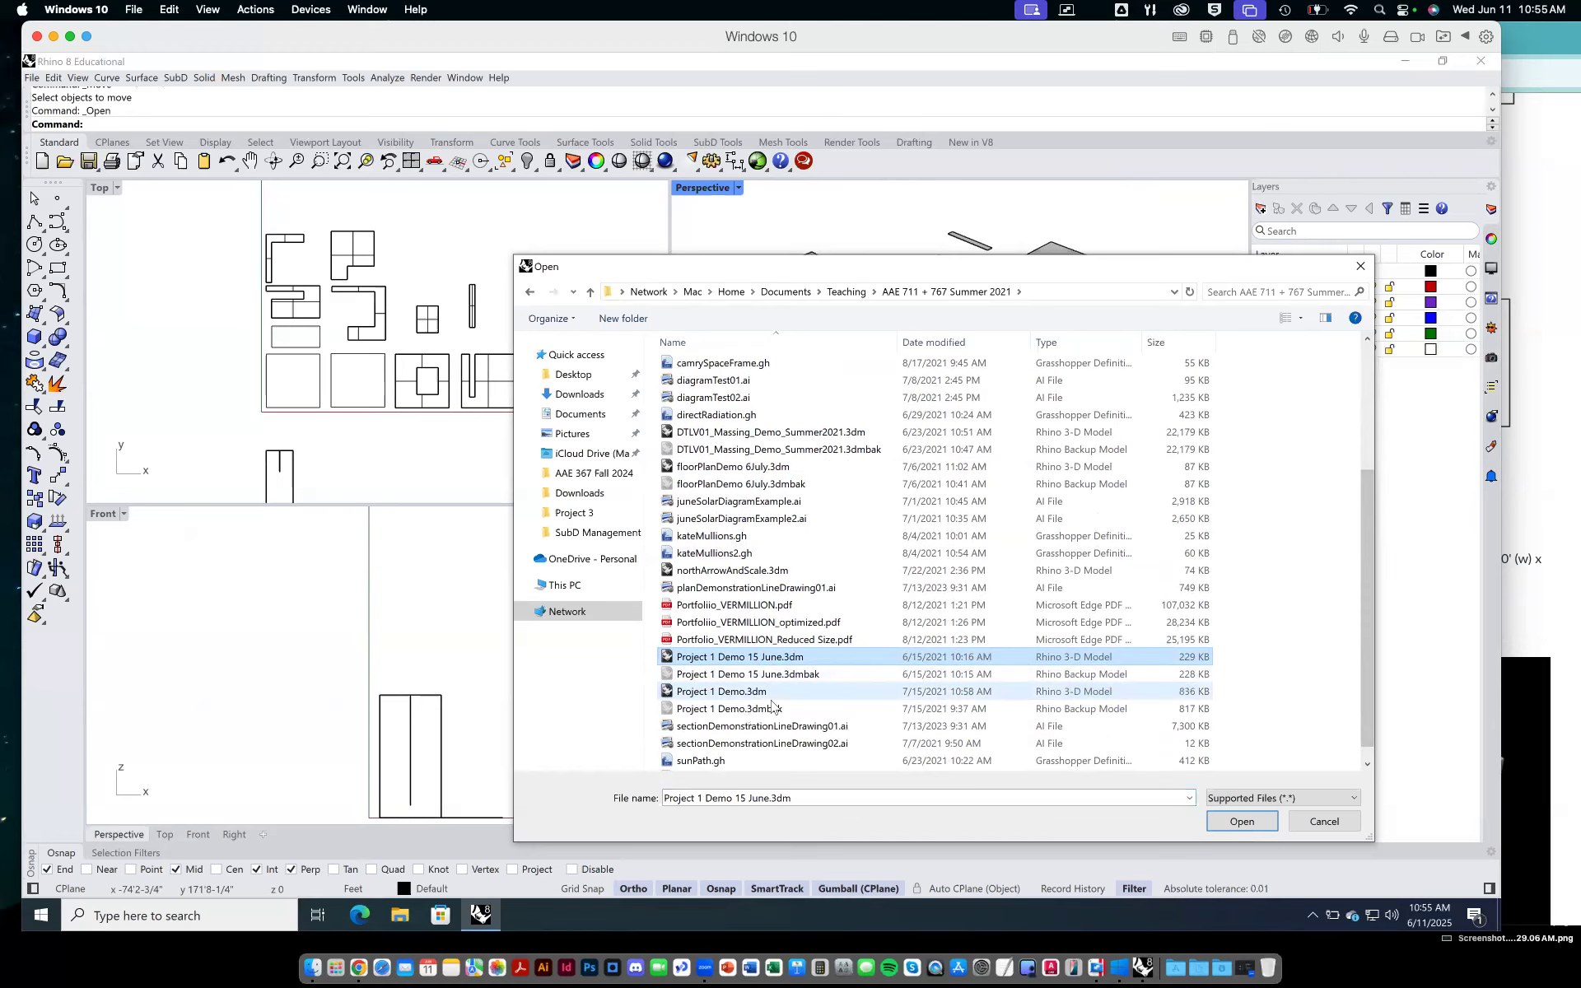
key("Return")
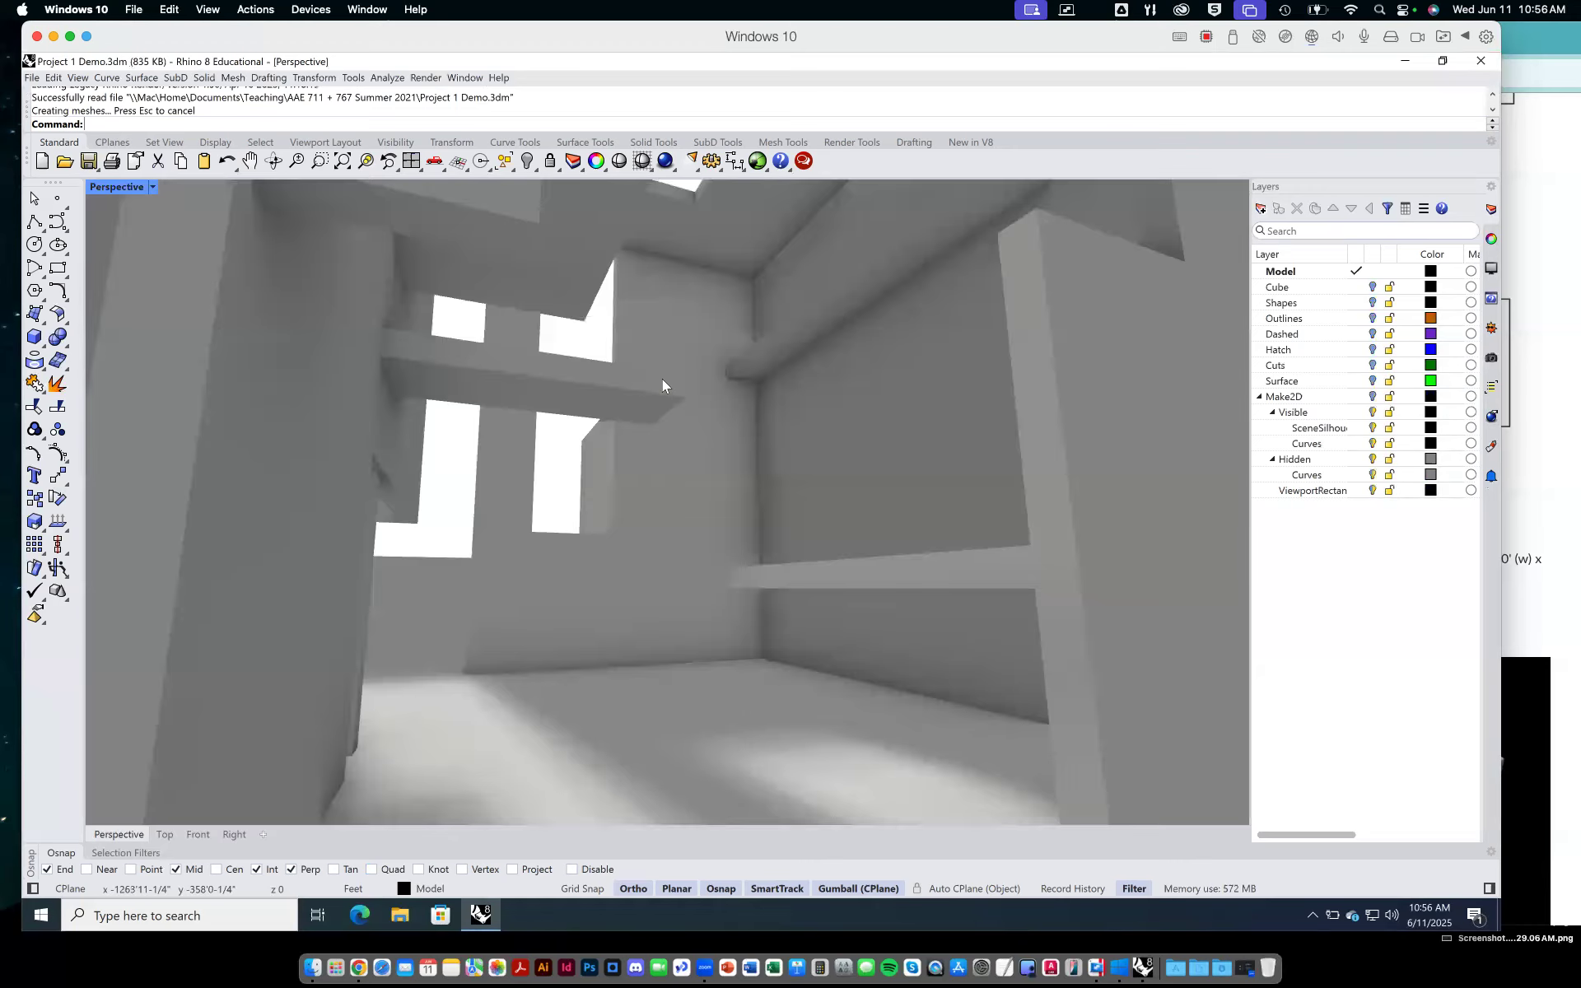
Restore the four-viewport layout and examine the planar composition from outside and from within in the Perspective view.
double_click(136, 186)
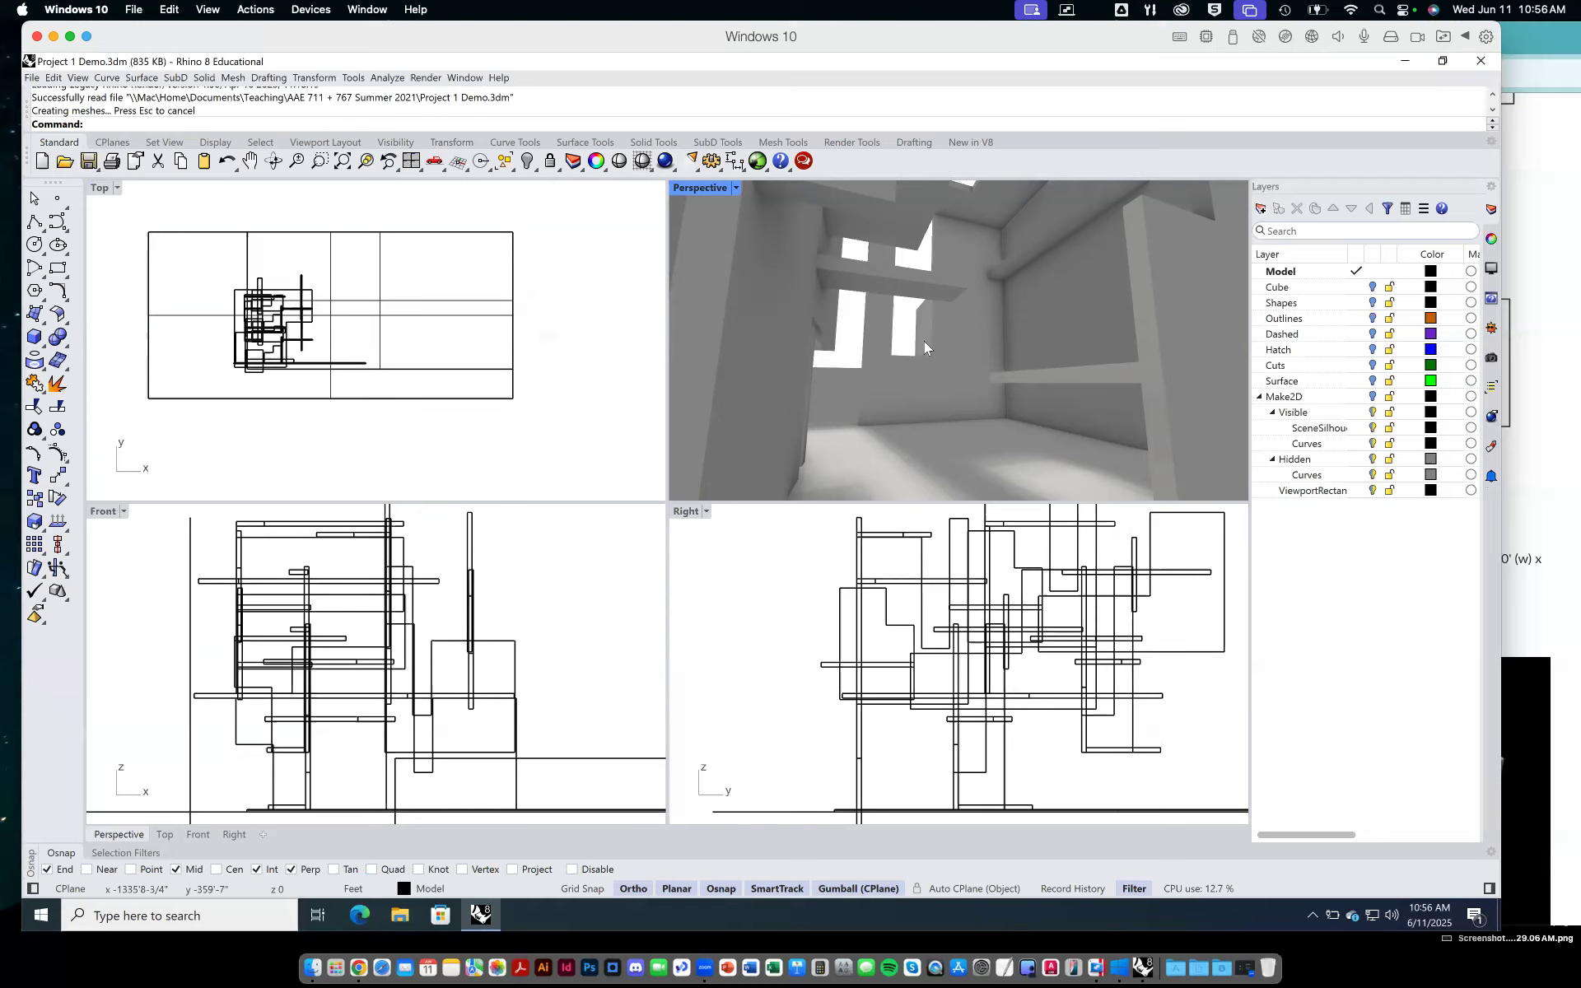
scroll(899, 348, "up", 3)
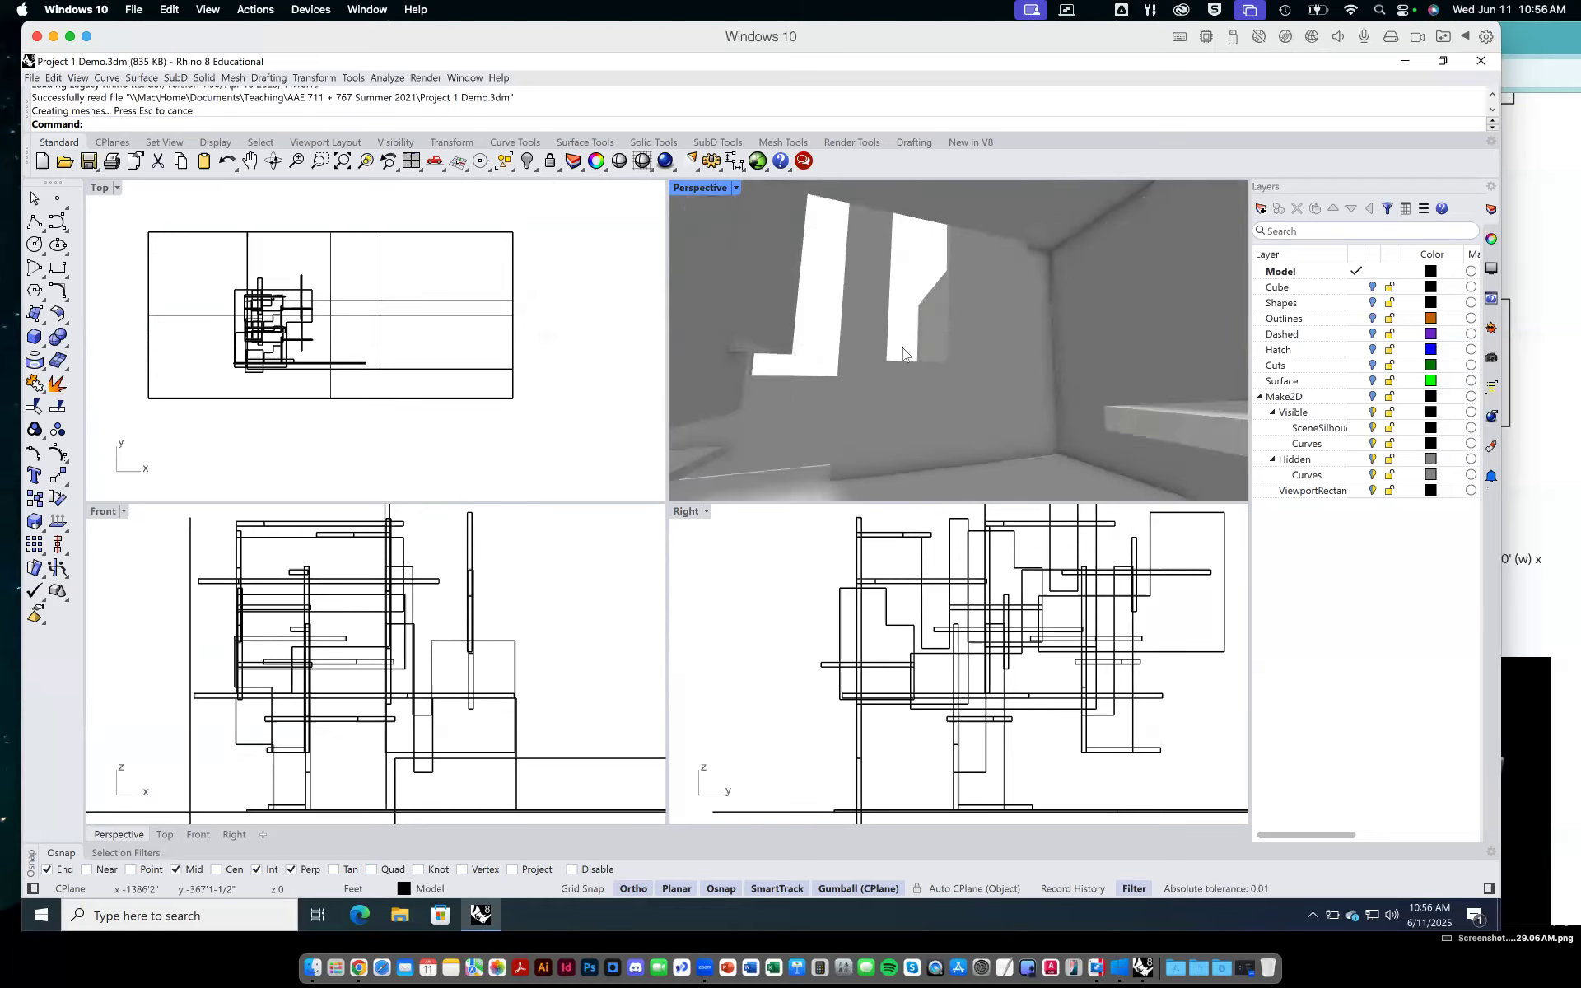
scroll(903, 354, "down", 10)
right_click_drag(924, 340, 946, 376)
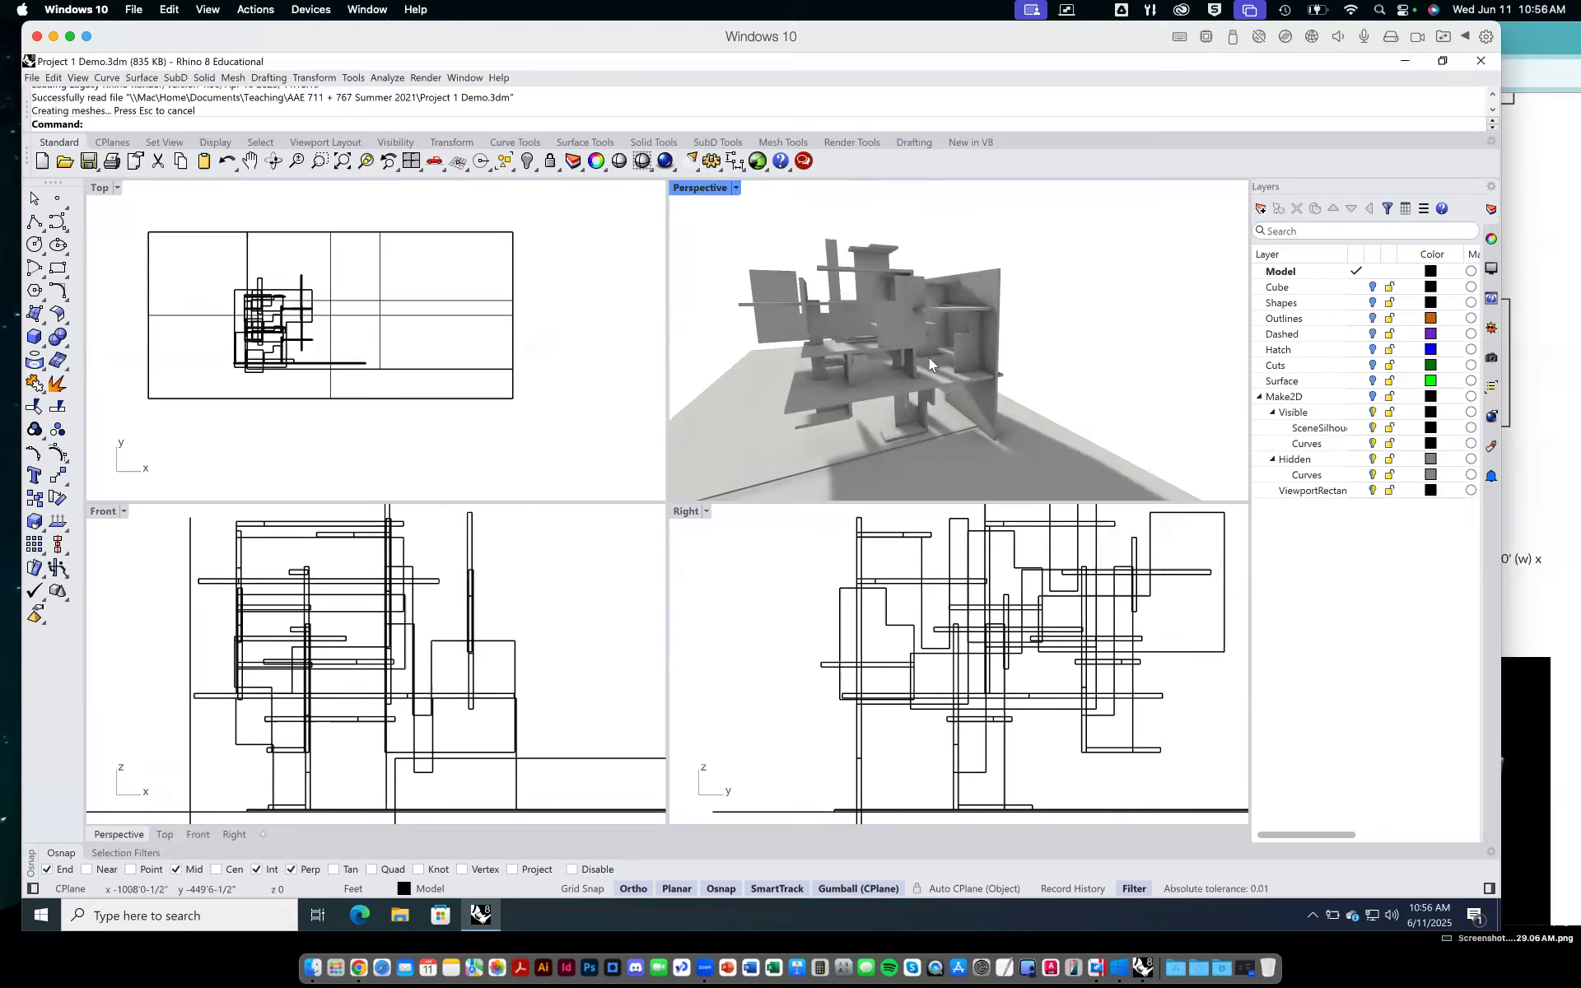
mouse_move(930, 366)
right_mouse_down()
mouse_move(1069, 379)
mouse_move(951, 386)
right_mouse_up()
right_click_drag(1047, 425, 907, 367)
scroll(923, 363, "up", 8)
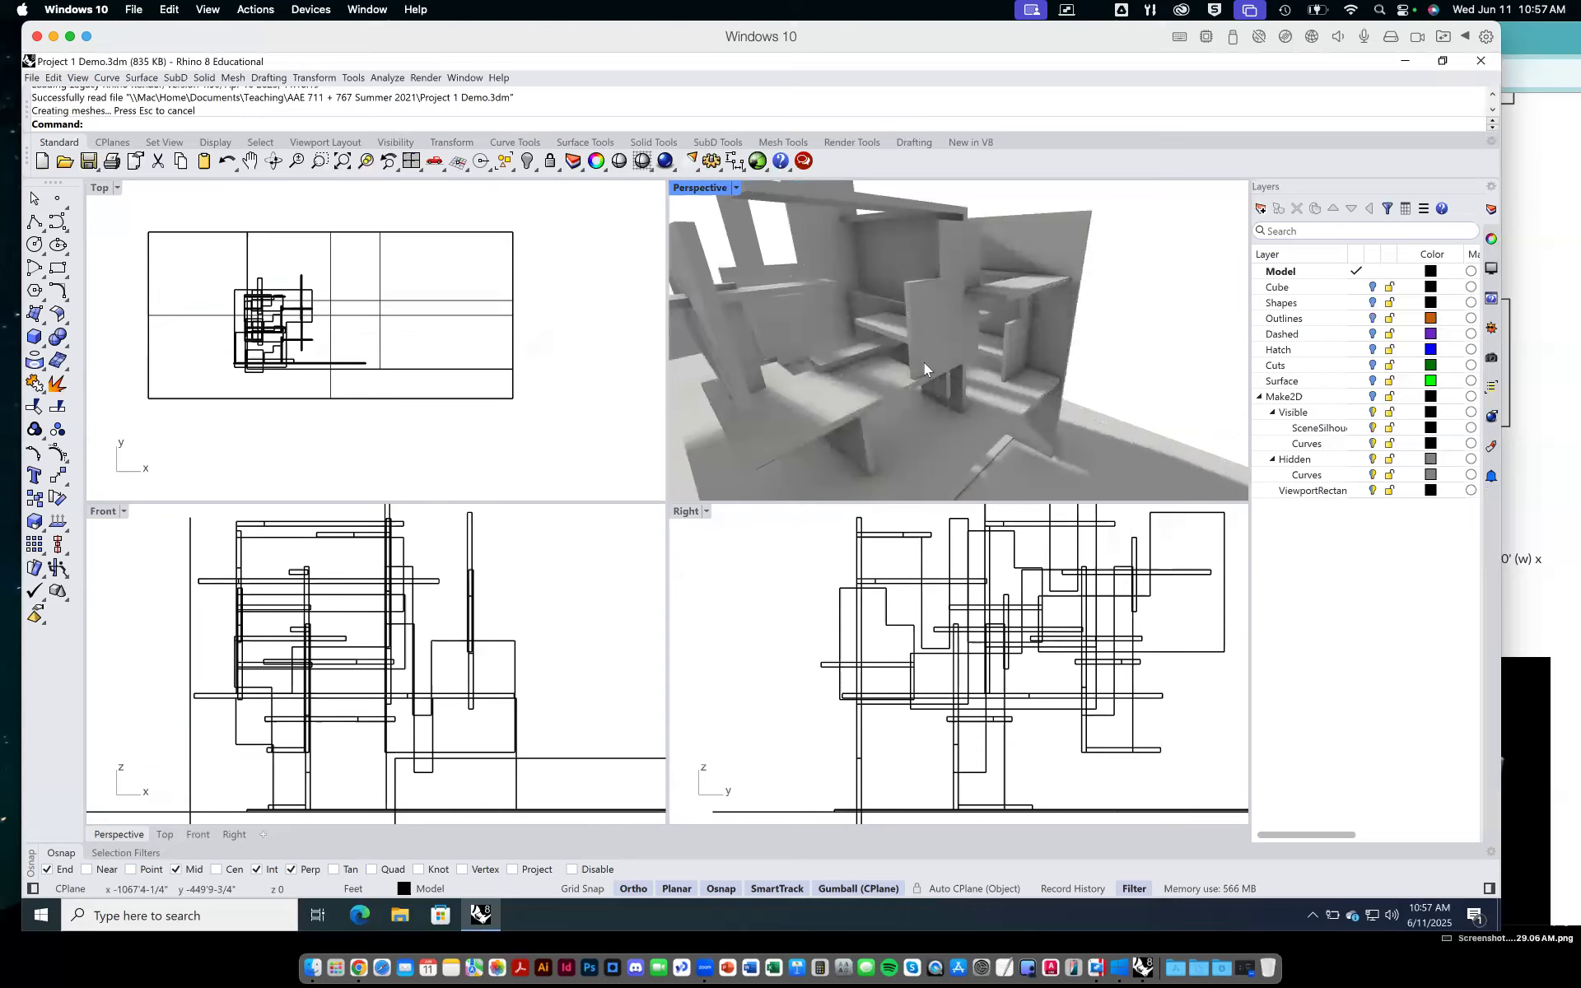
scroll(1151, 407, "up", 4)
right_click_drag(1151, 406, 1041, 404)
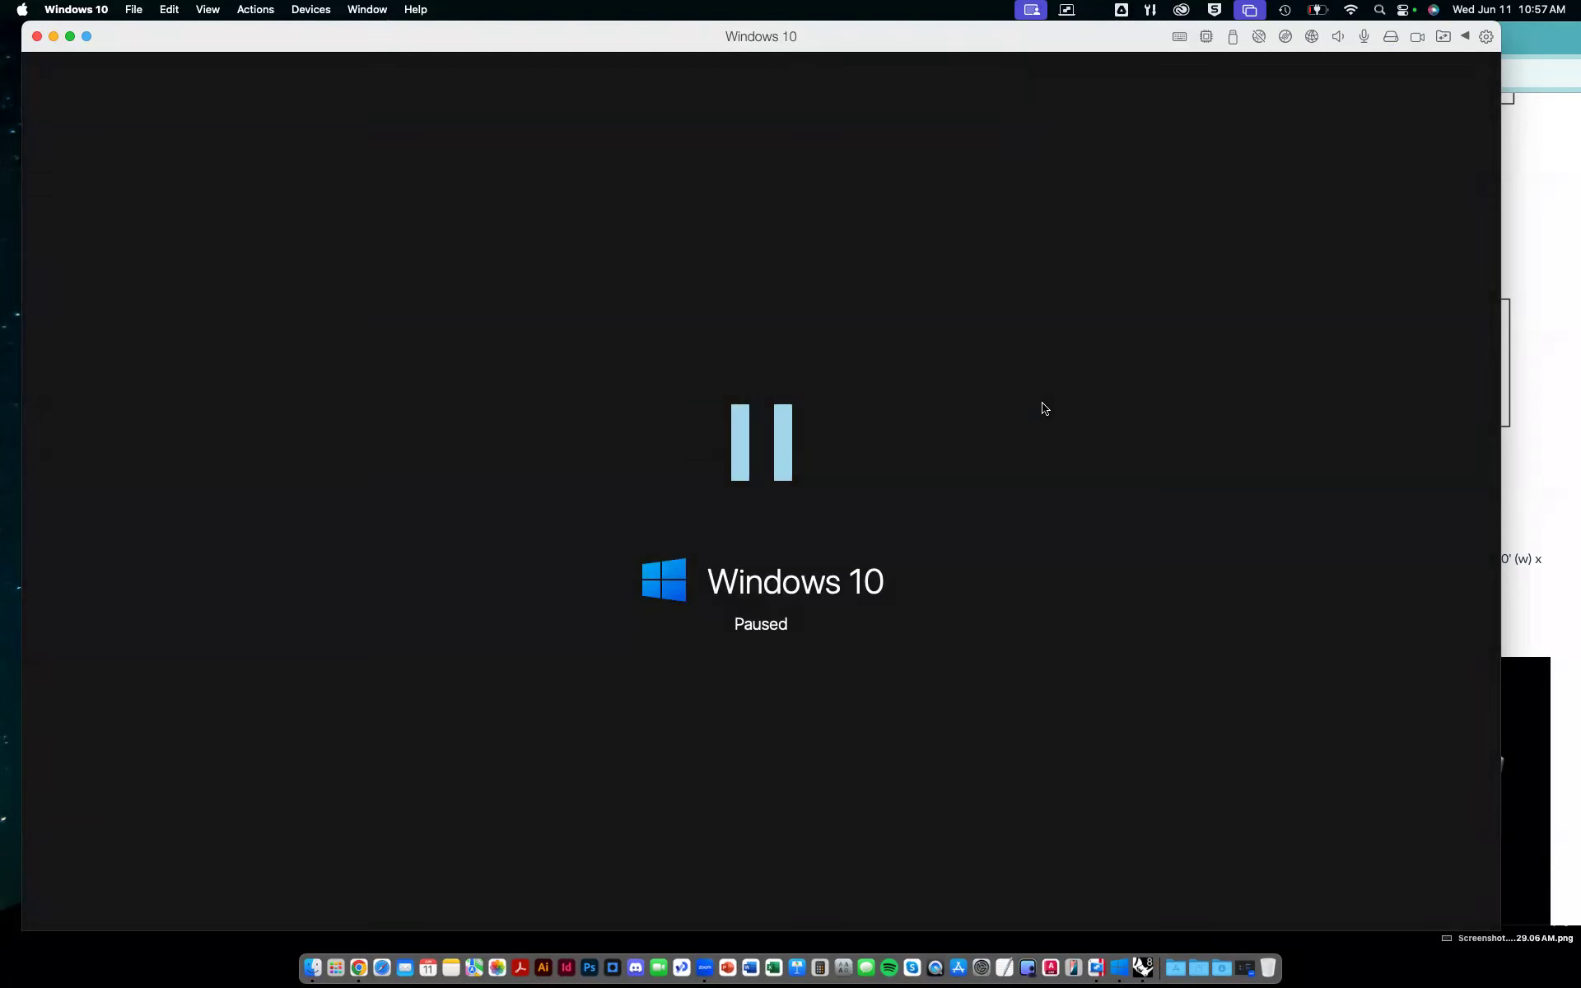
Resume the paused Windows 10 virtual machine and sign back in to the Windows account.
left_click(827, 456)
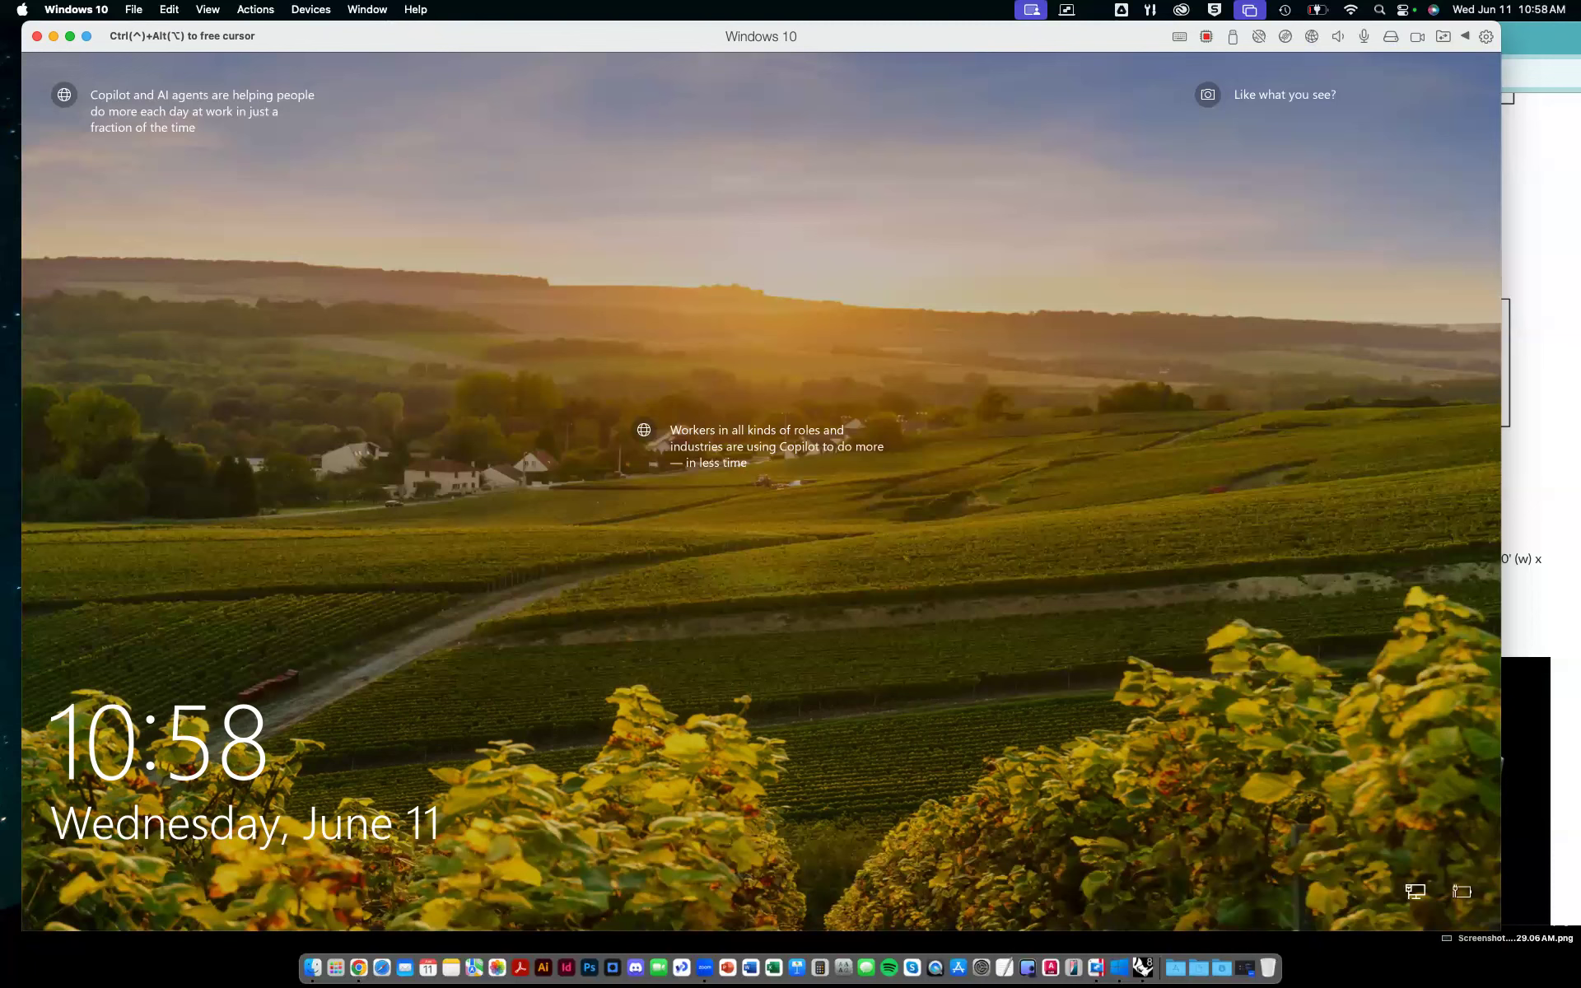
left_click(1174, 471)
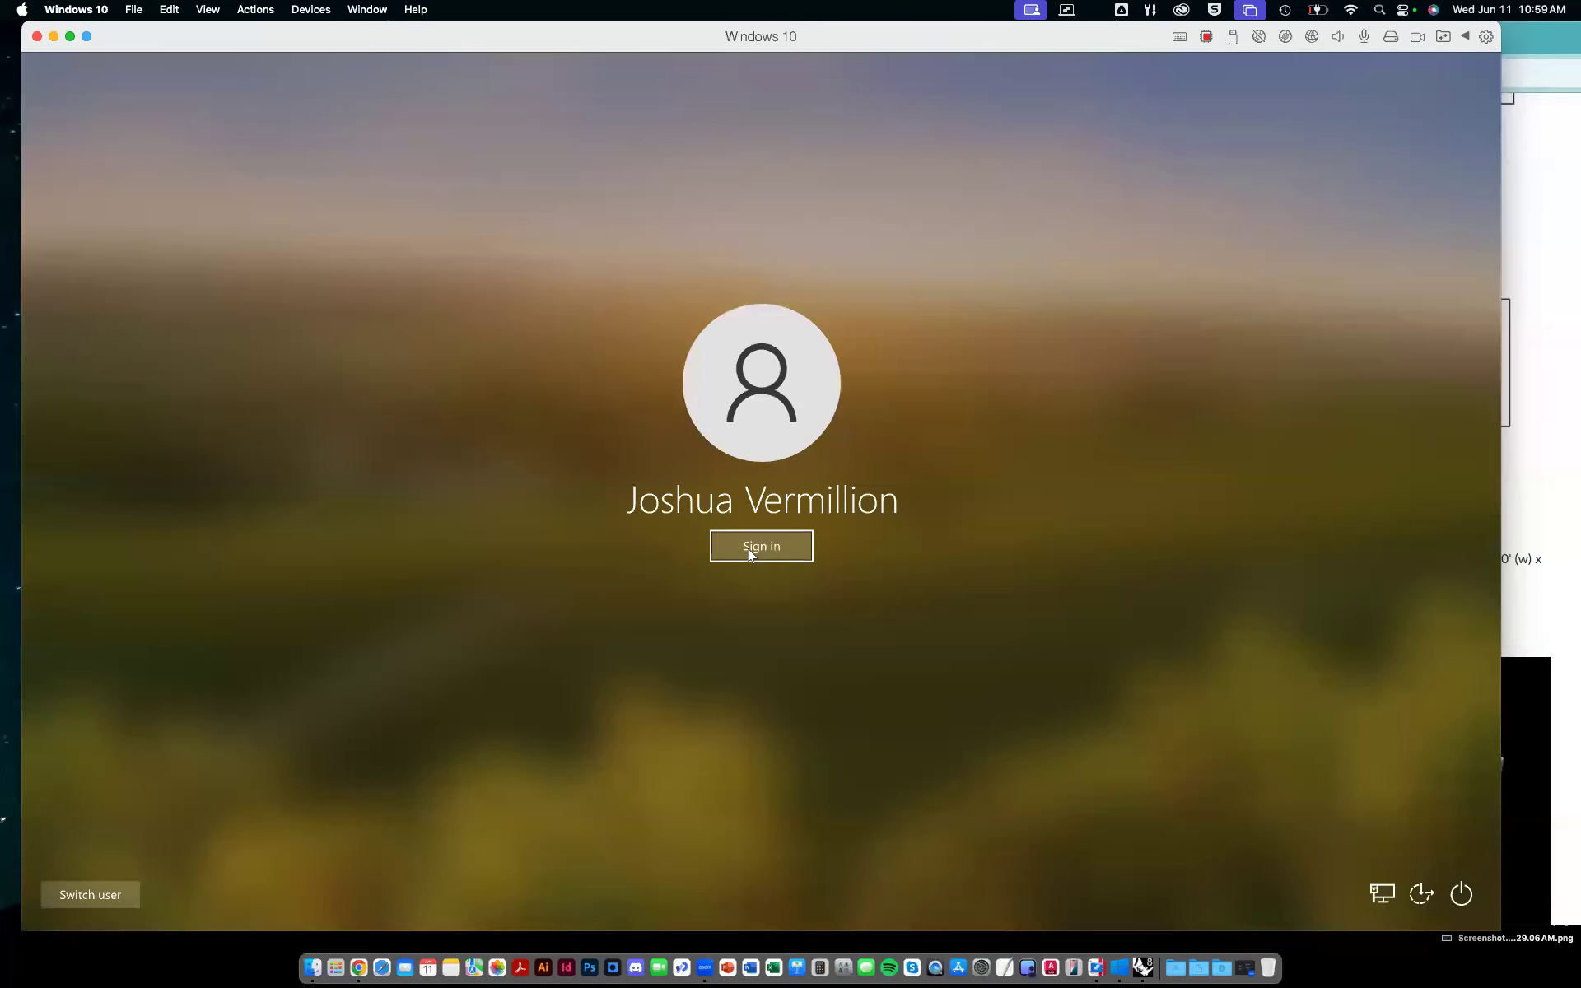
left_click(749, 547)
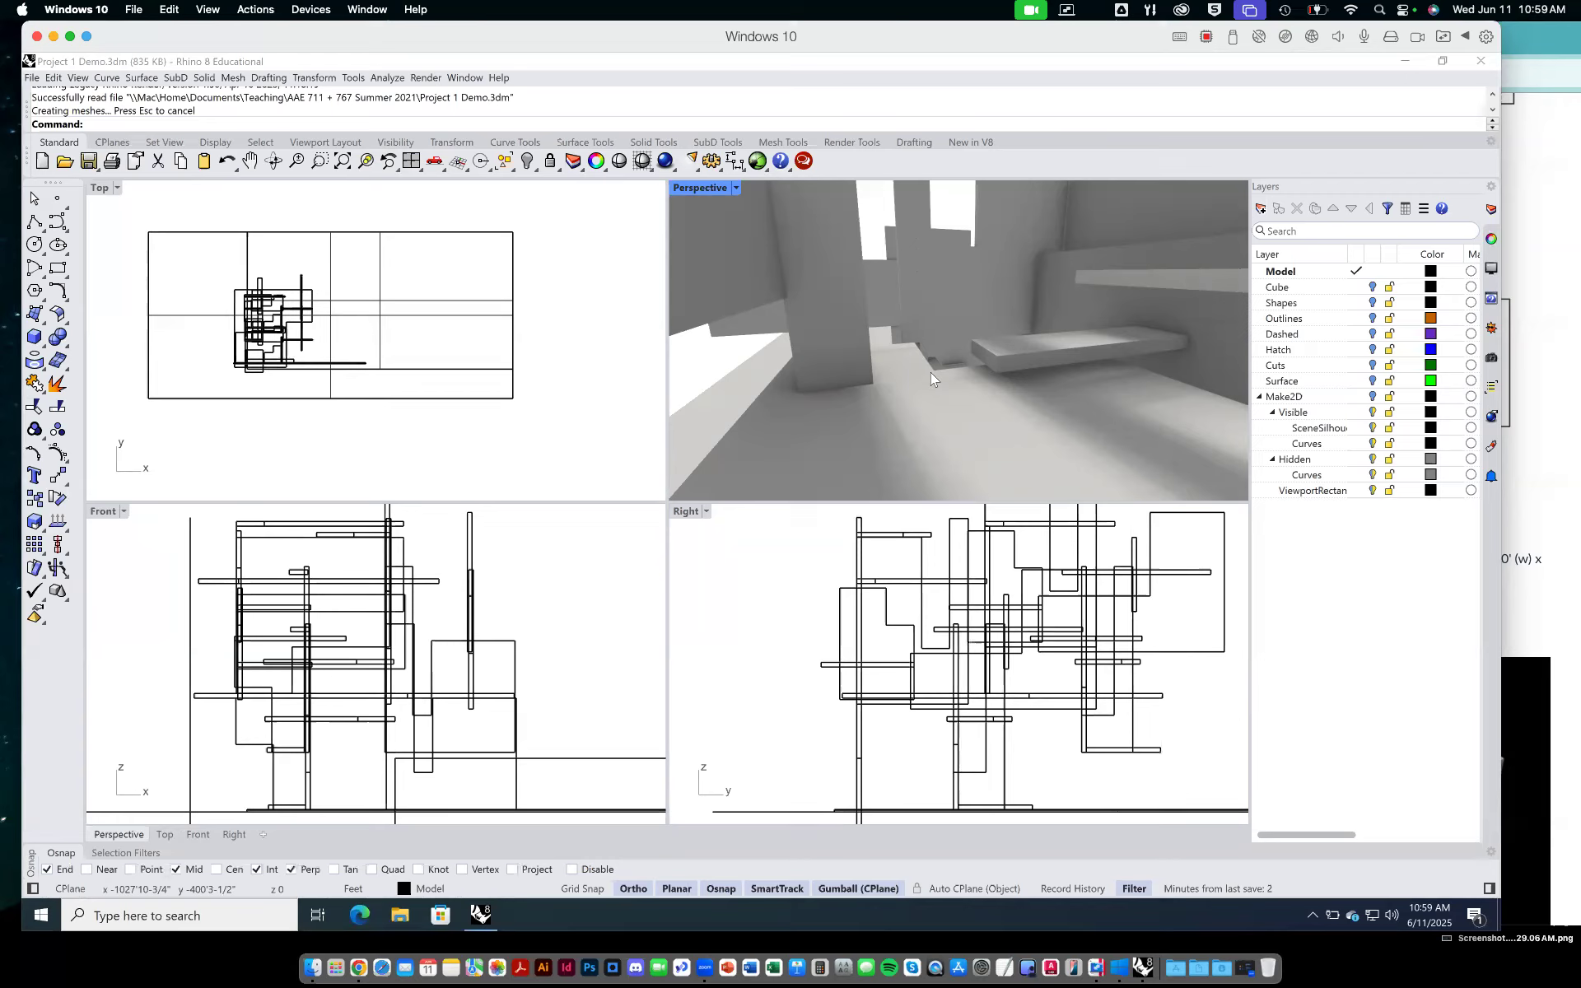
Move the large vertical wall panel along the Y axis from the composition's edge to its middle, deselect it, and review the new arrangement.
scroll(938, 379, "down", 5)
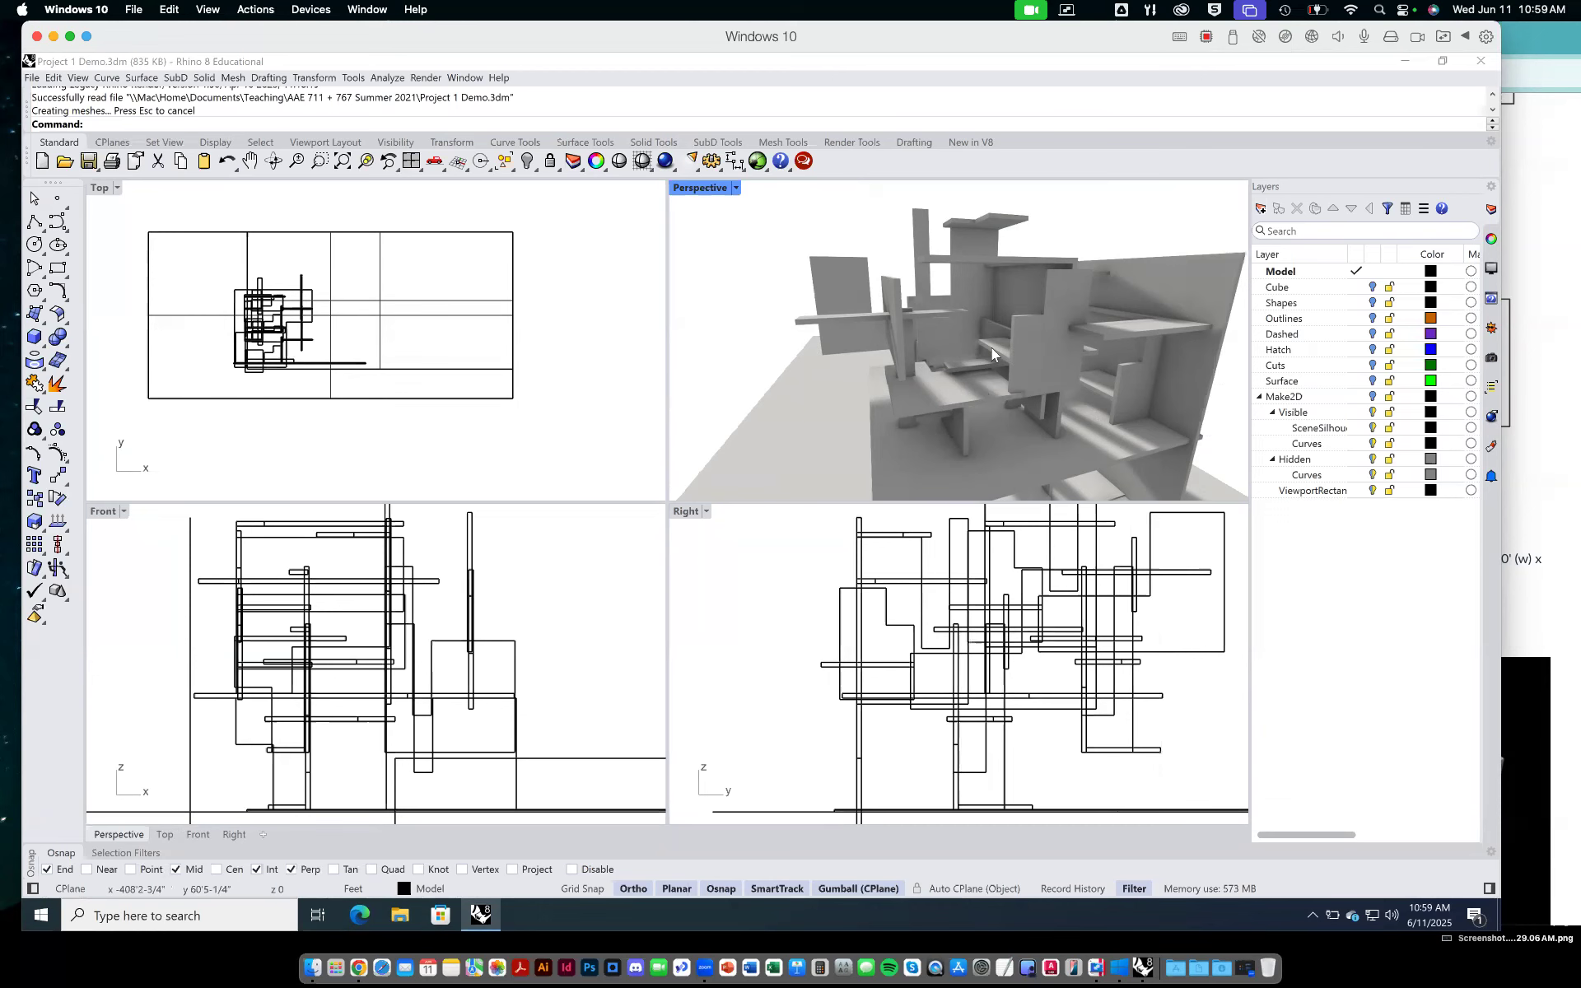
right_click_drag(992, 347, 992, 304)
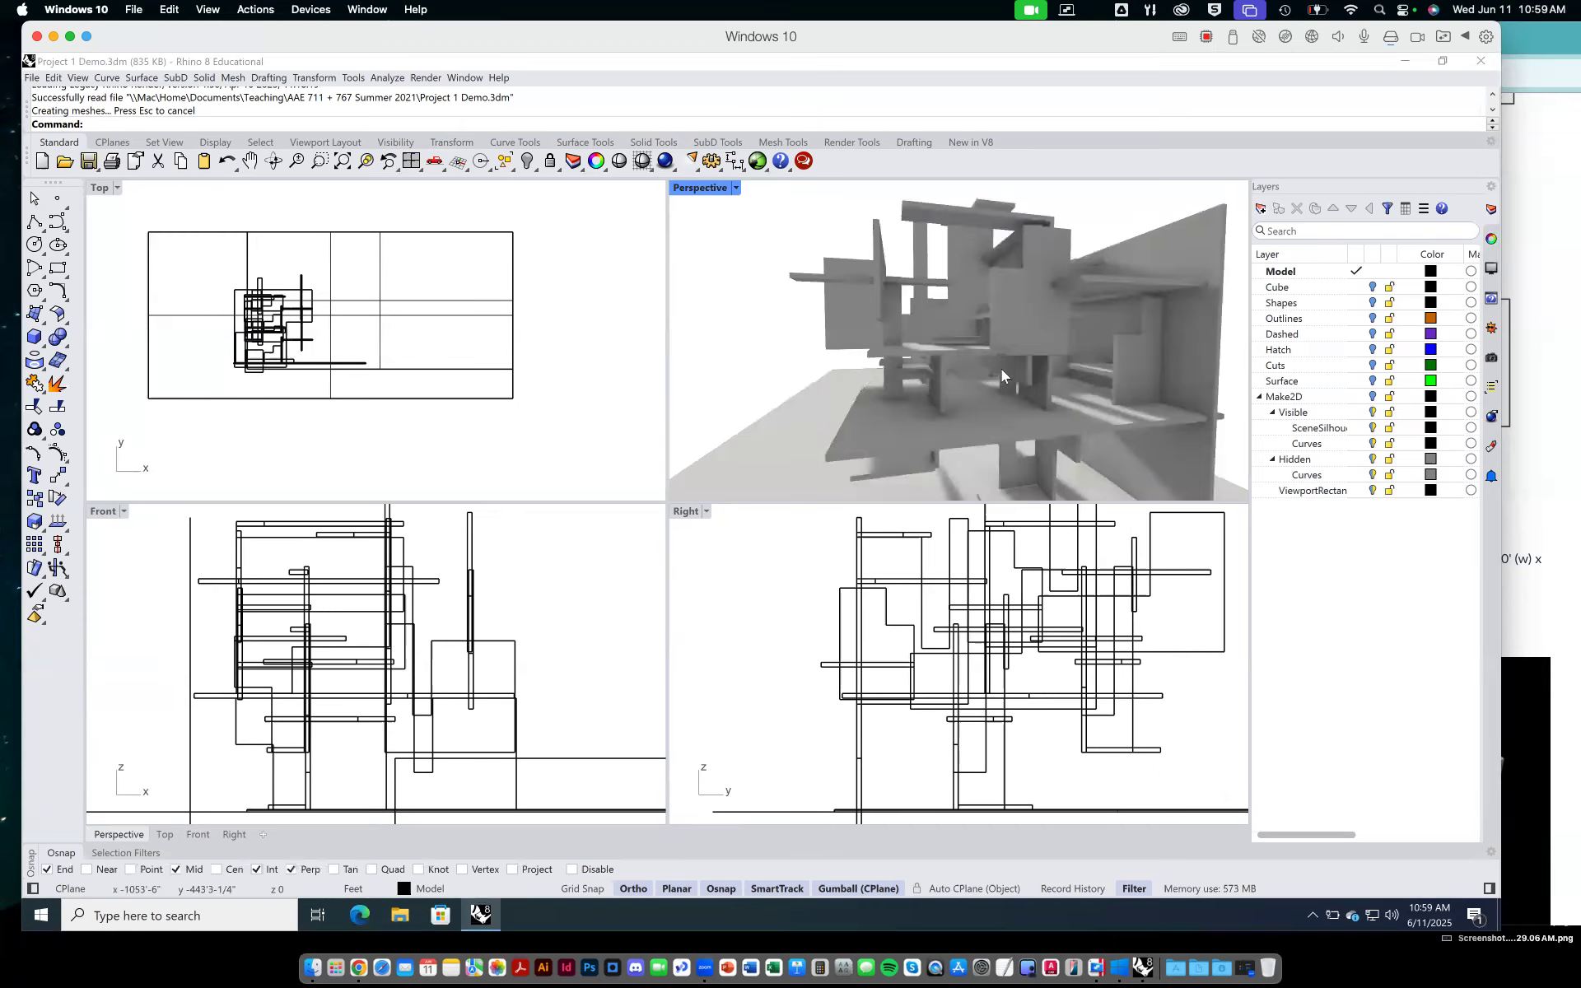
right_click_drag(1001, 372, 1002, 329)
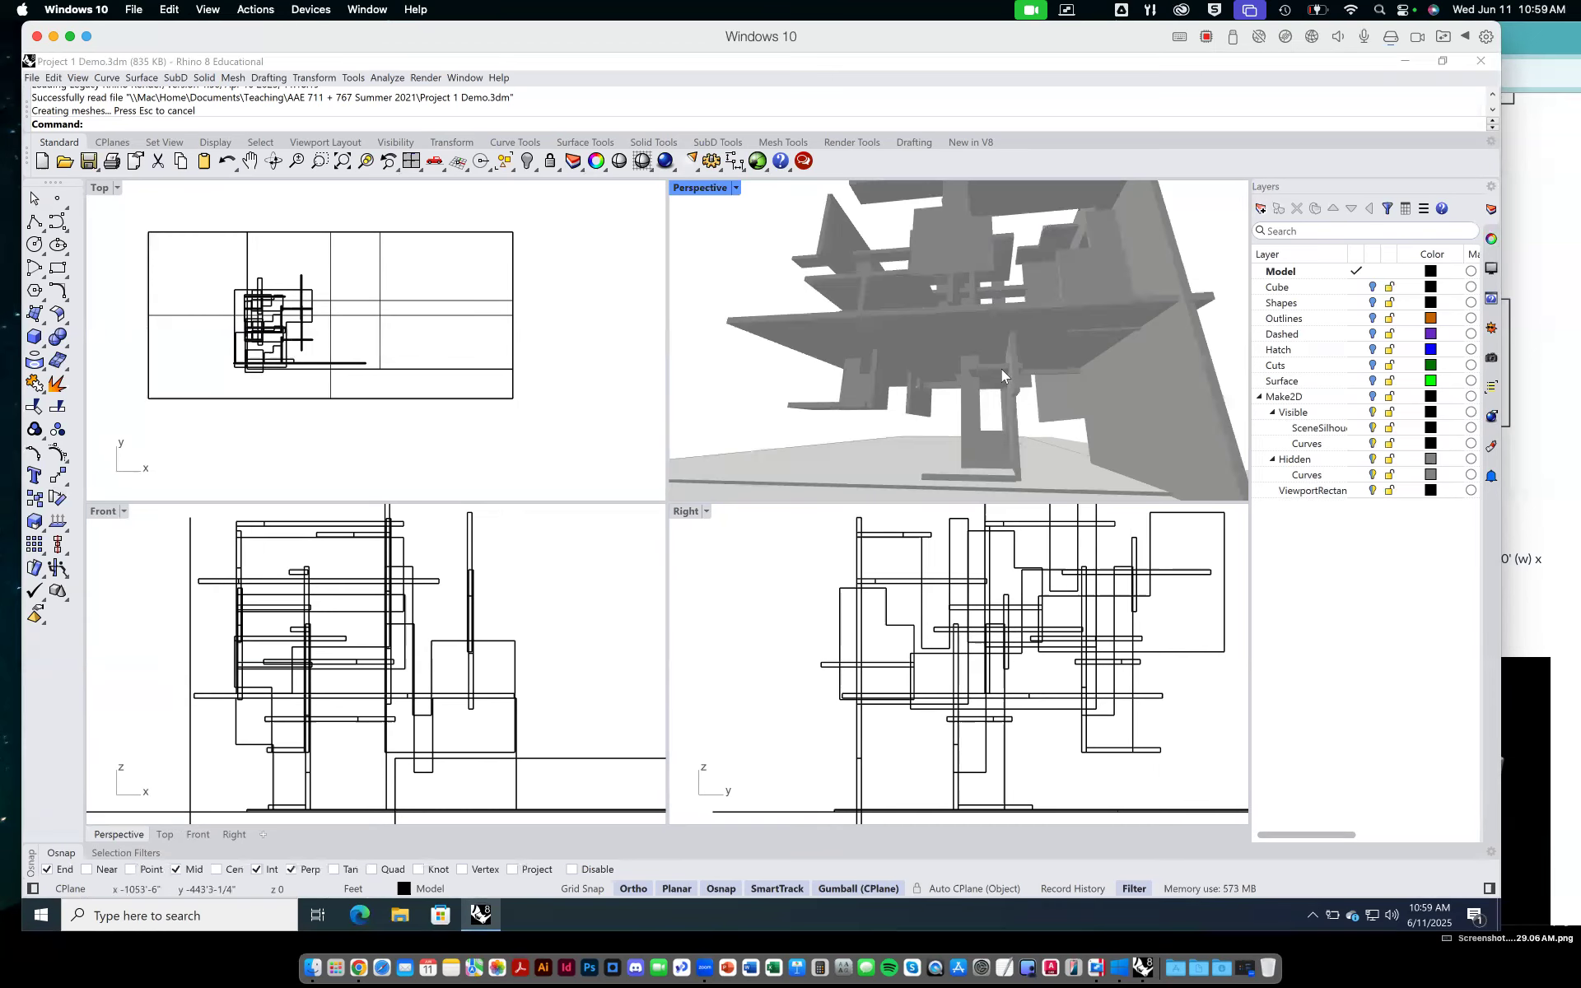
right_click_drag(1001, 369, 989, 400)
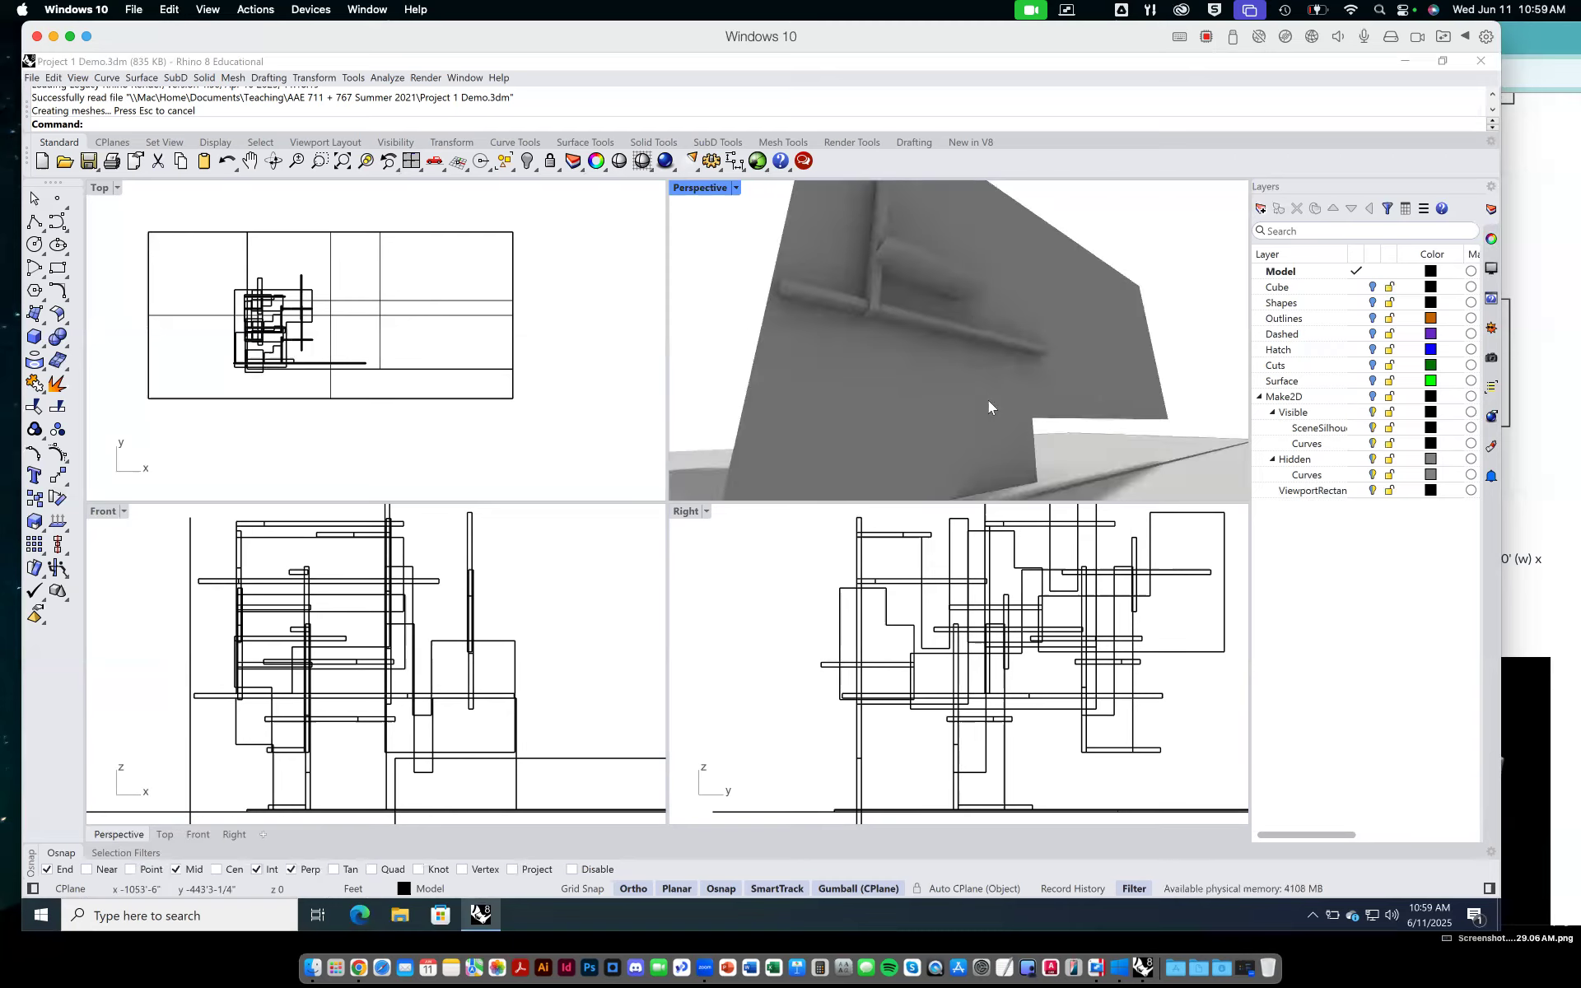
right_click_drag(1061, 281, 1104, 282)
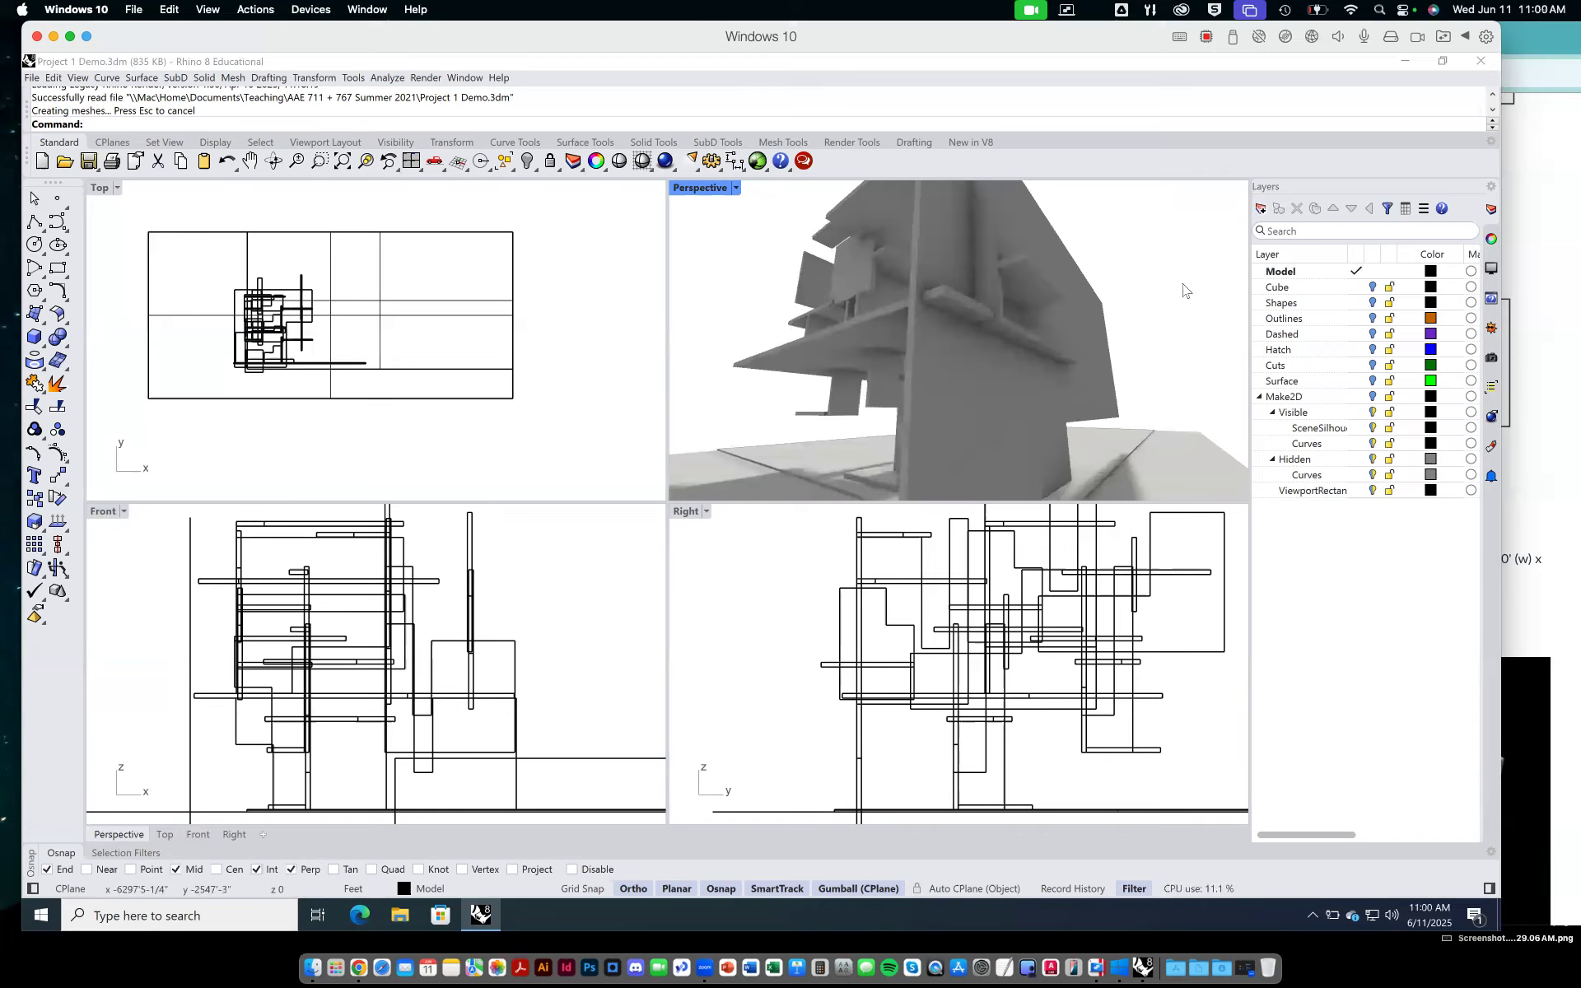
right_click_drag(1182, 291, 1186, 318)
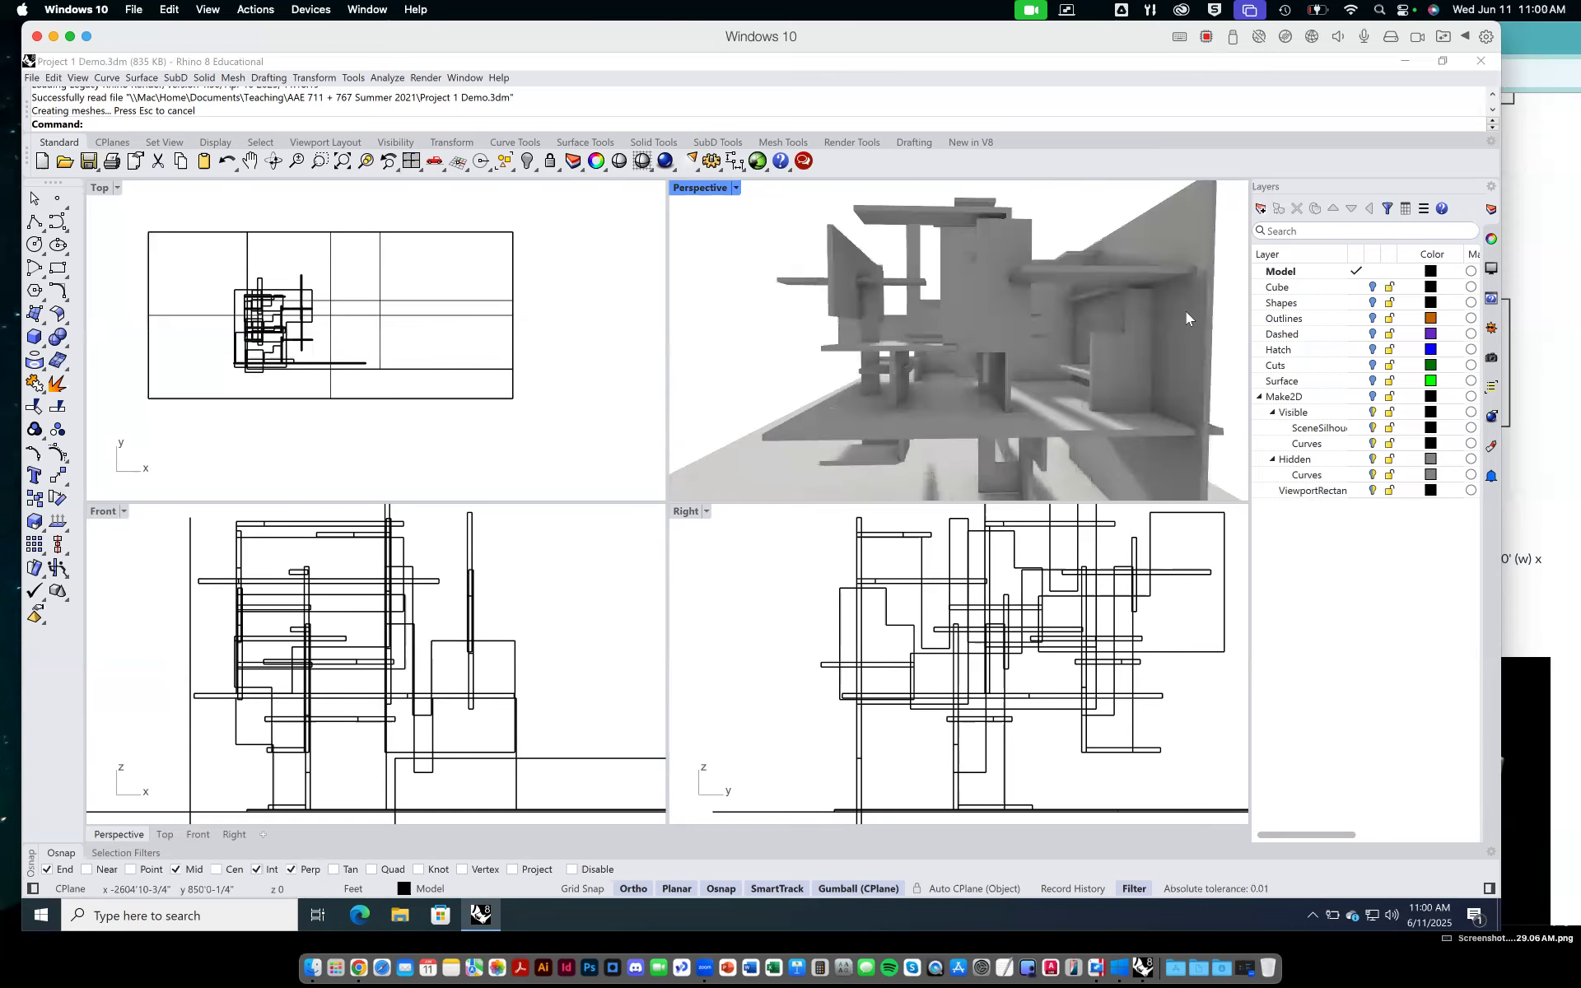
left_click(1211, 229)
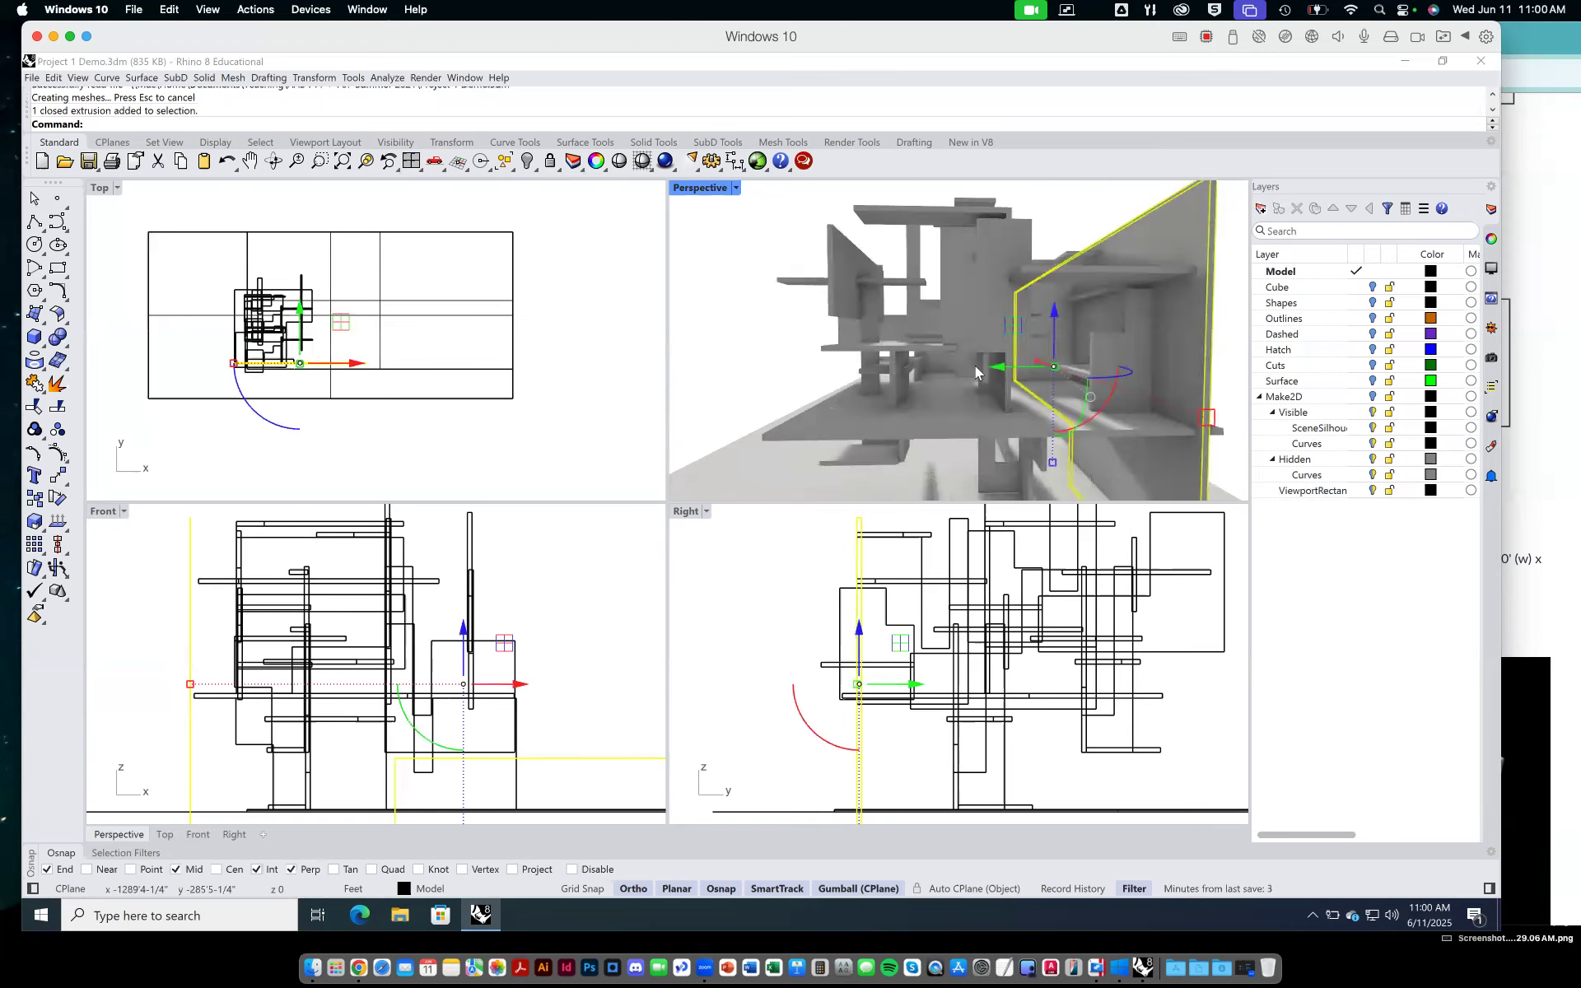
left_click_drag(975, 366, 927, 380)
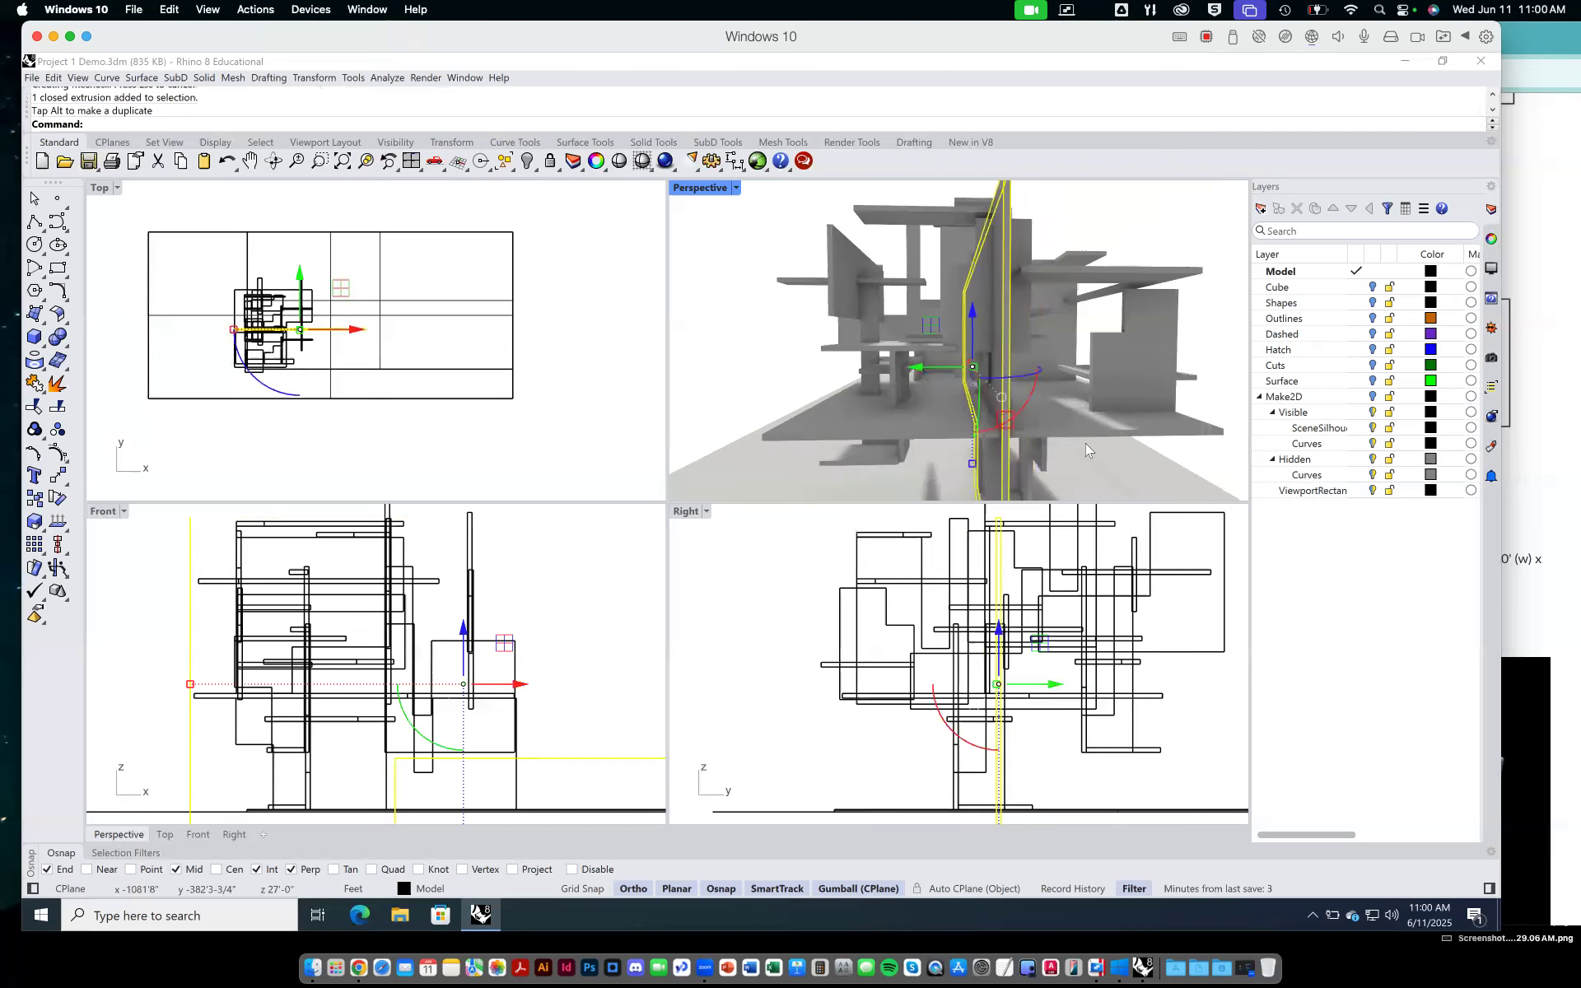
key("Escape")
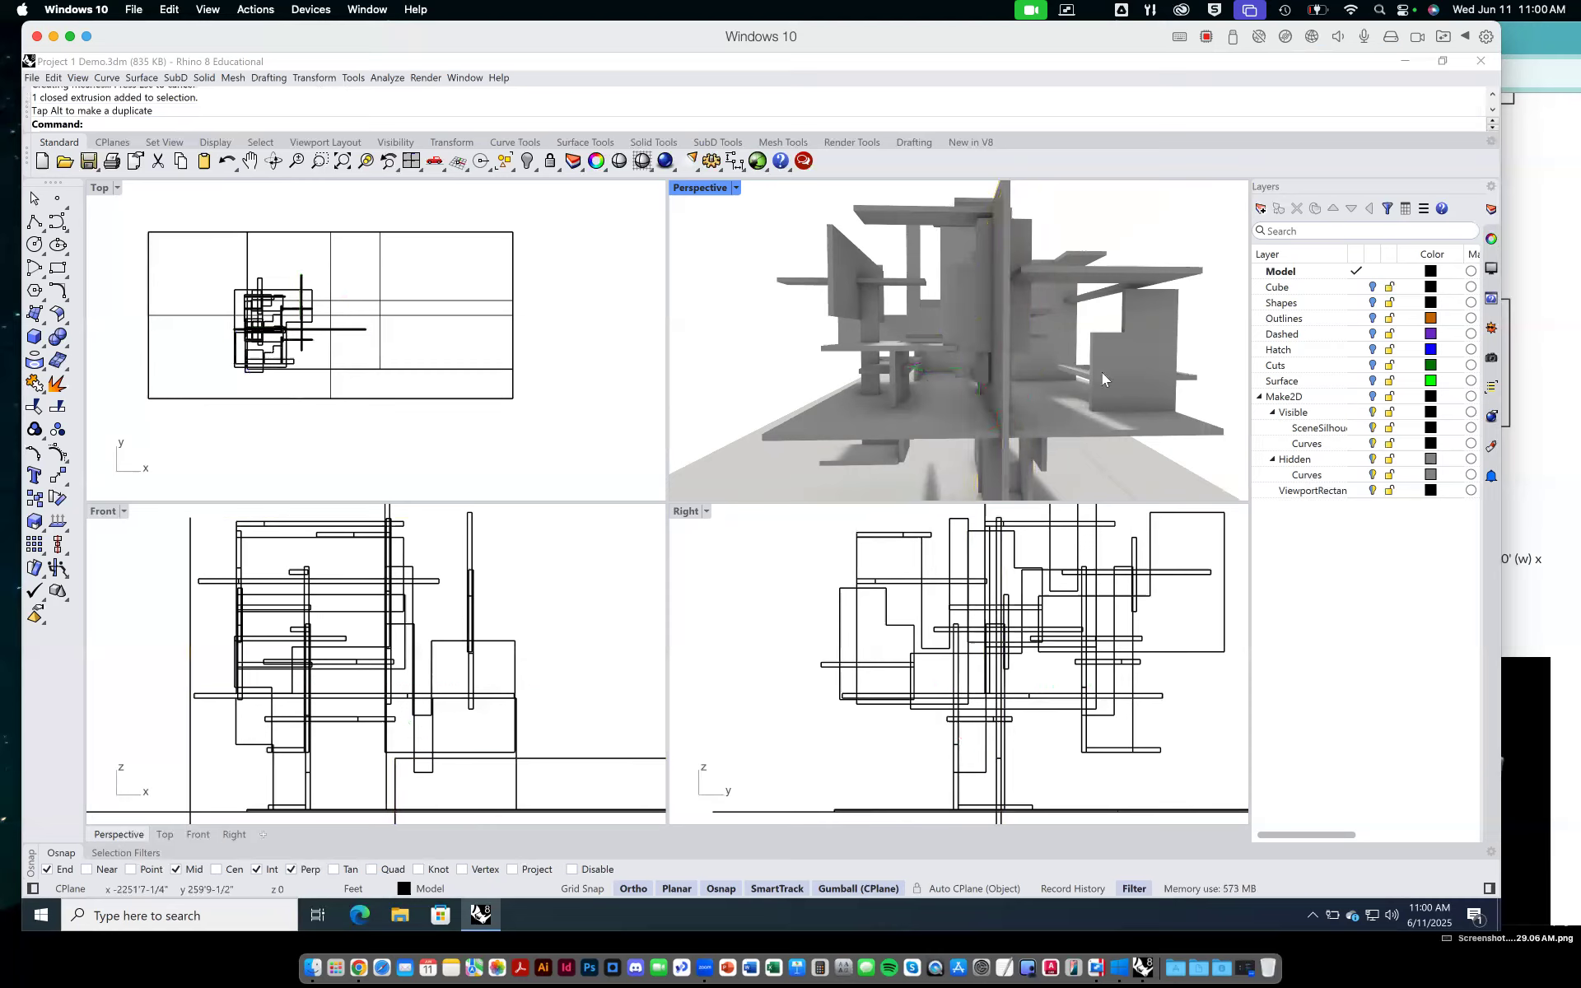
right_click_drag(1102, 372, 947, 373, "shift")
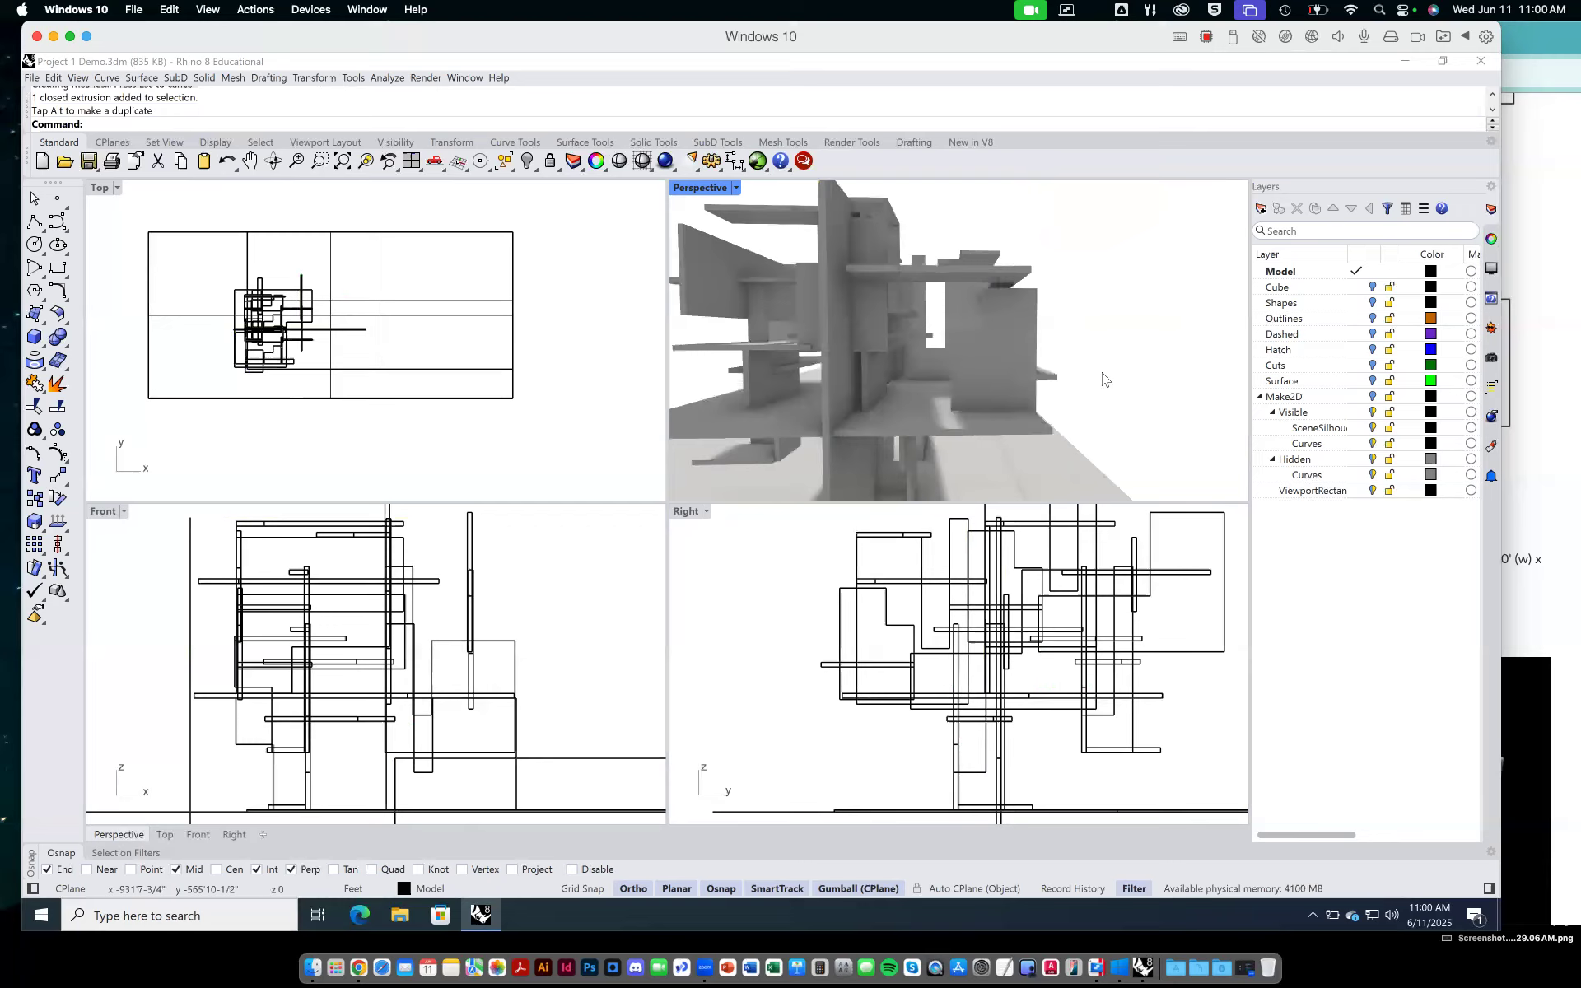
right_click_drag(1109, 340, 1167, 300, "shift")
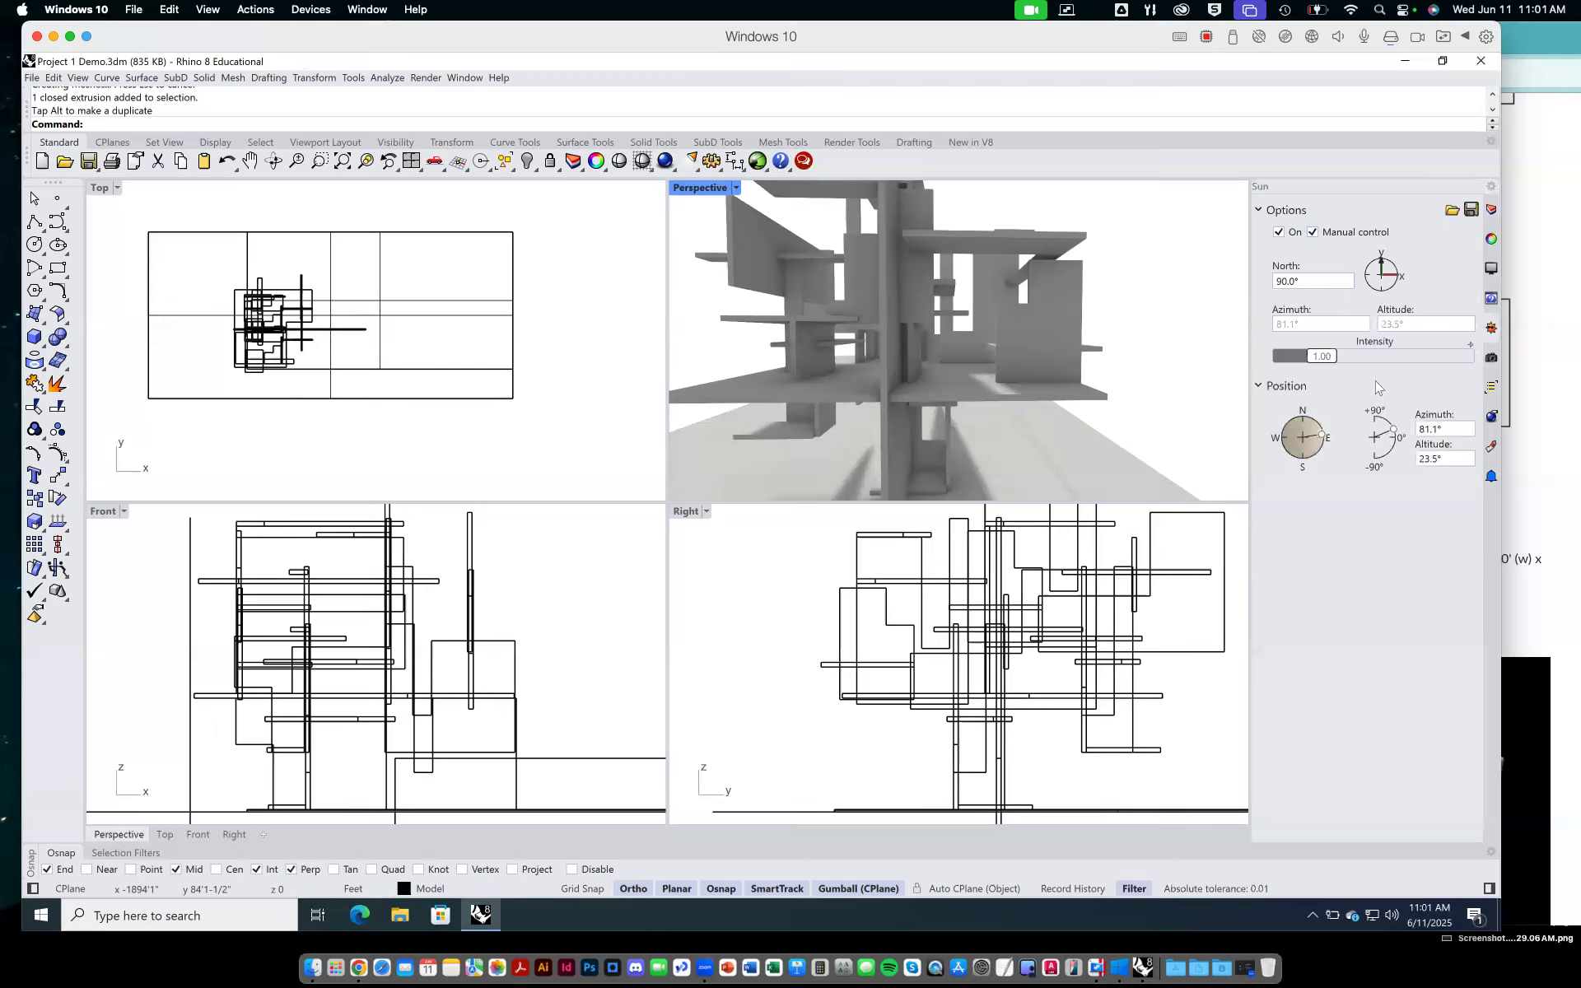
Turn off the sun's manual control, search the locations for "las vega", and set the sun's location to Las Vegas, NV, USA.
left_click(1312, 231)
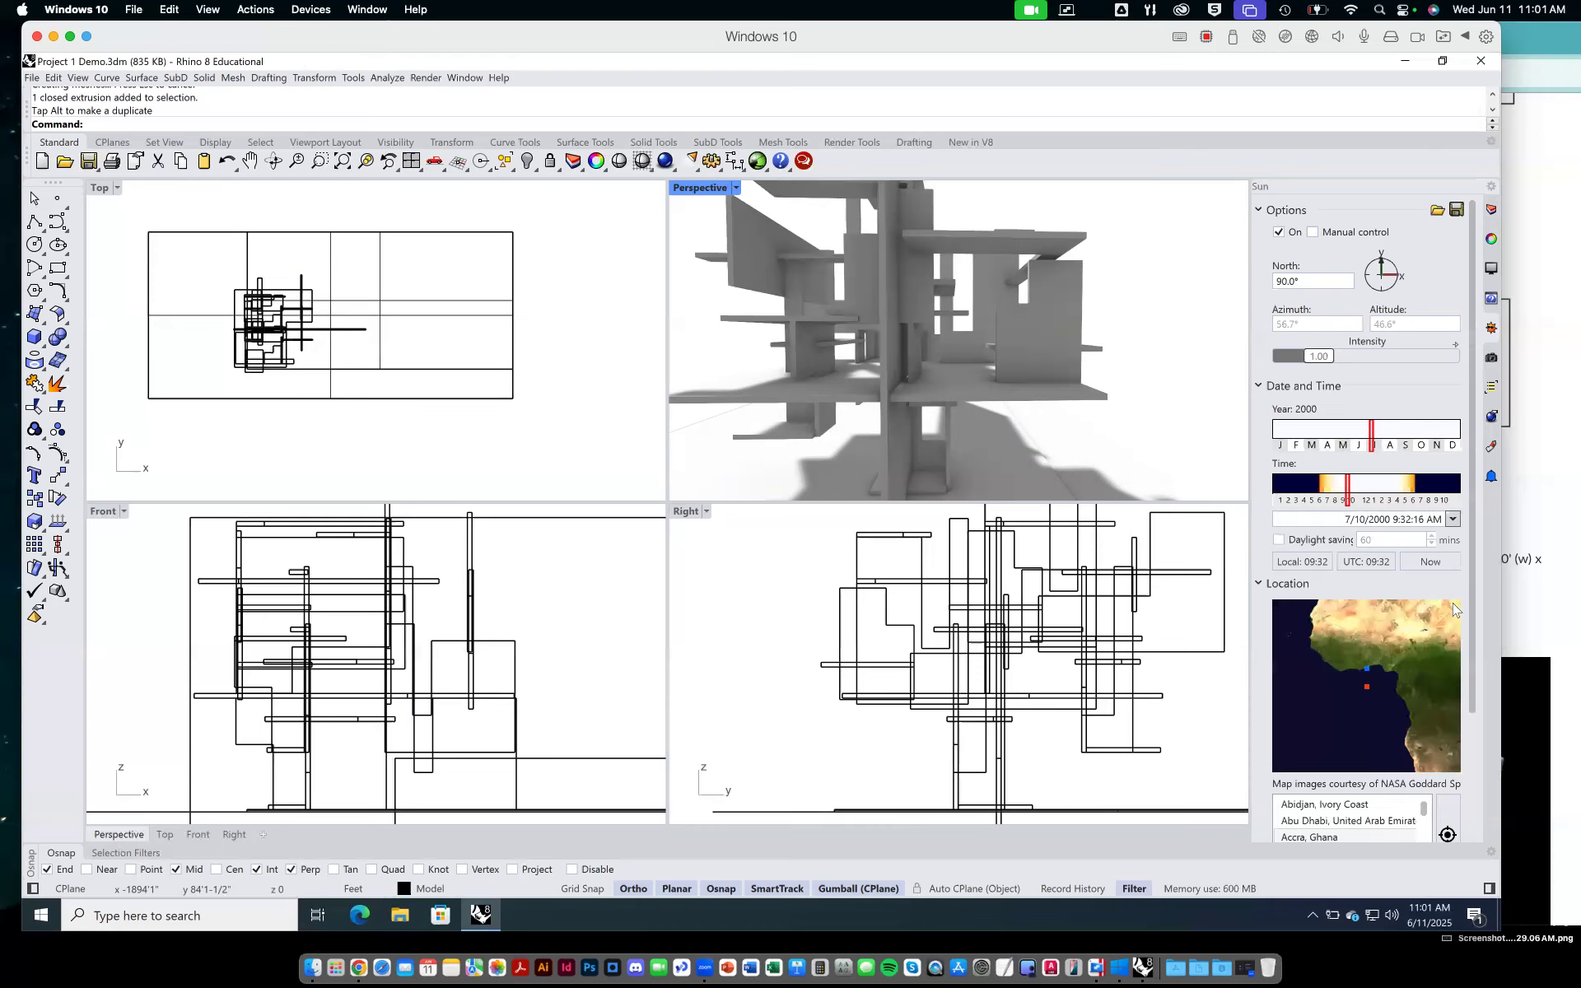
left_click(1339, 804)
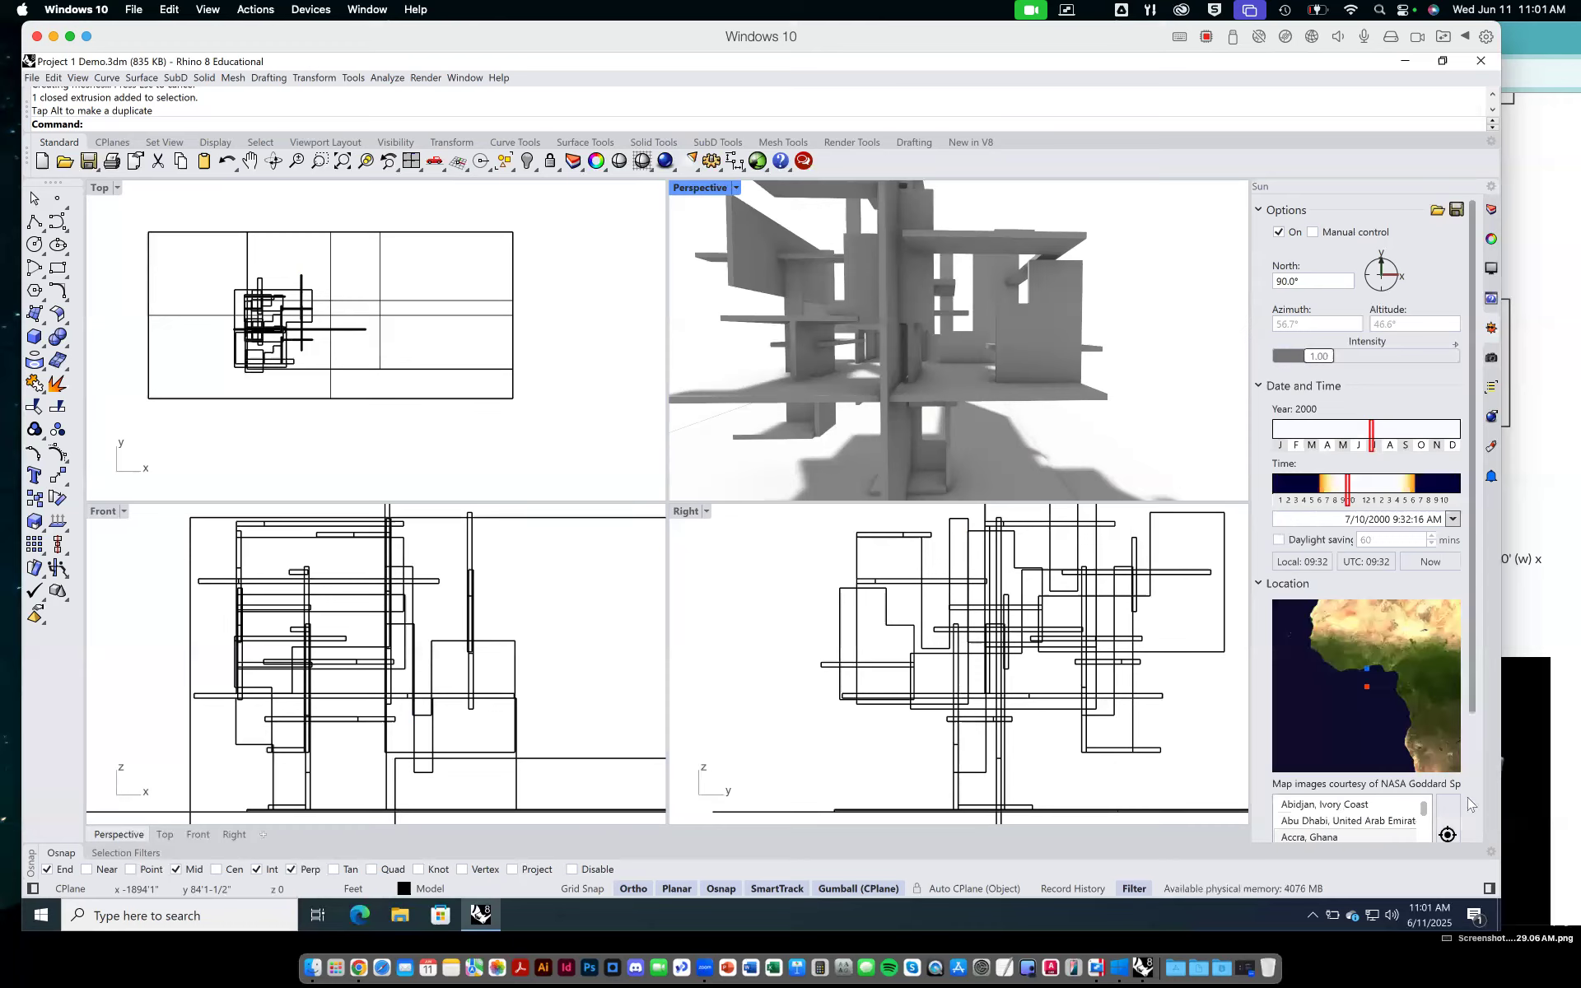
scroll(1480, 630, "down", 1)
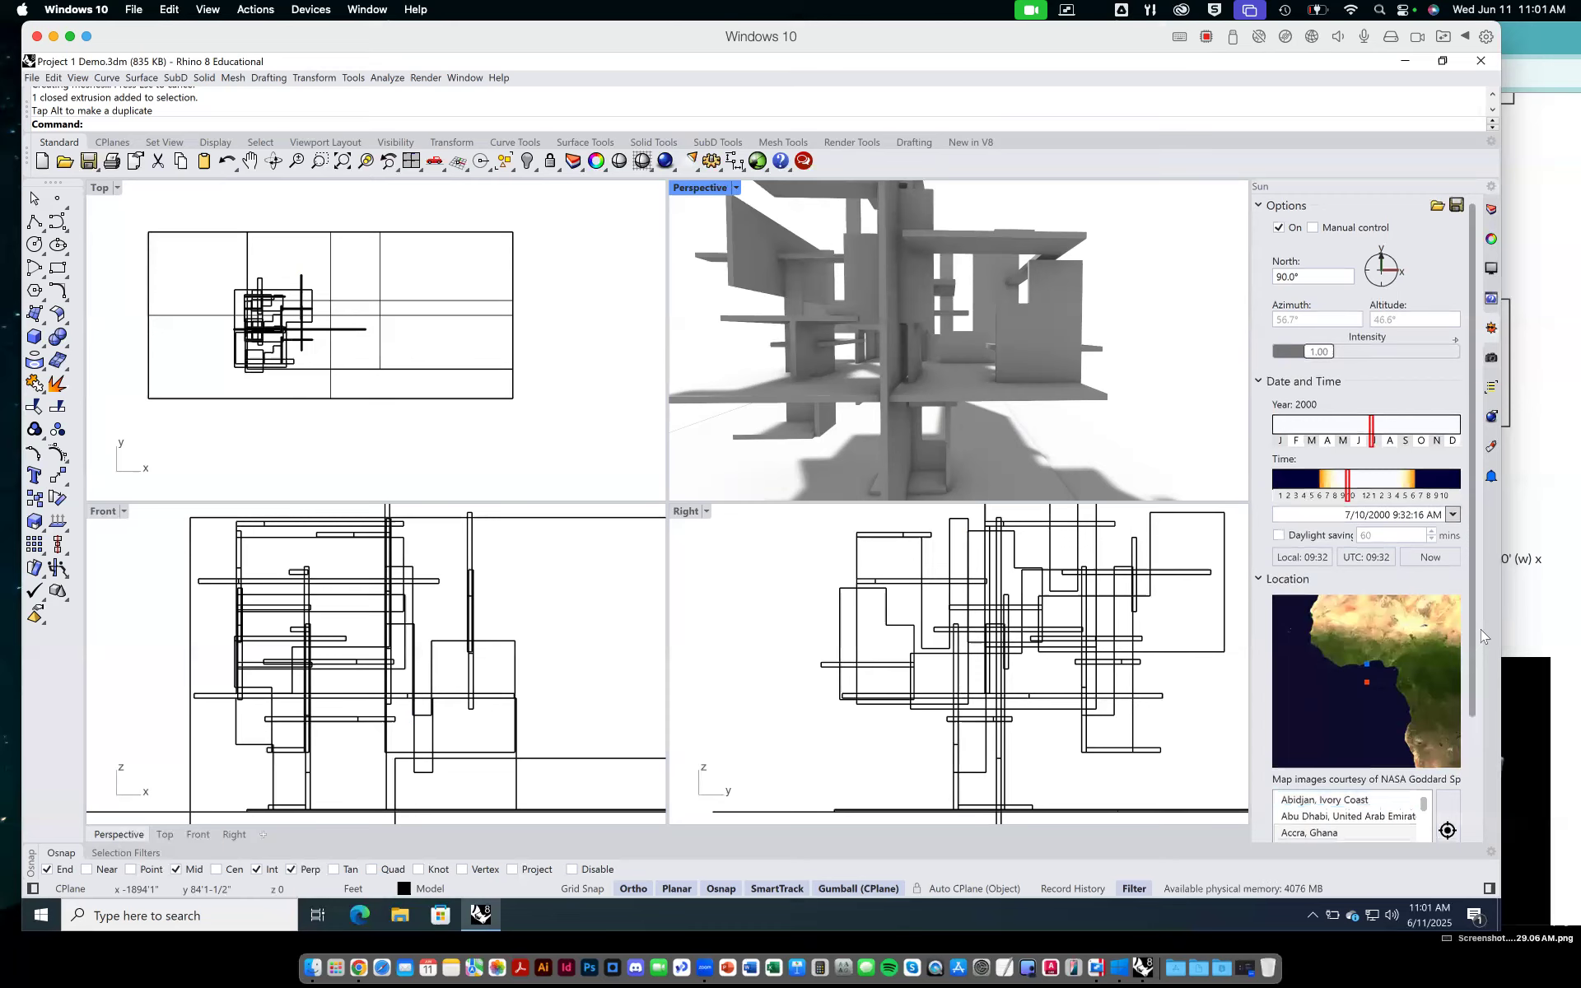
scroll(1322, 739, "down", 3)
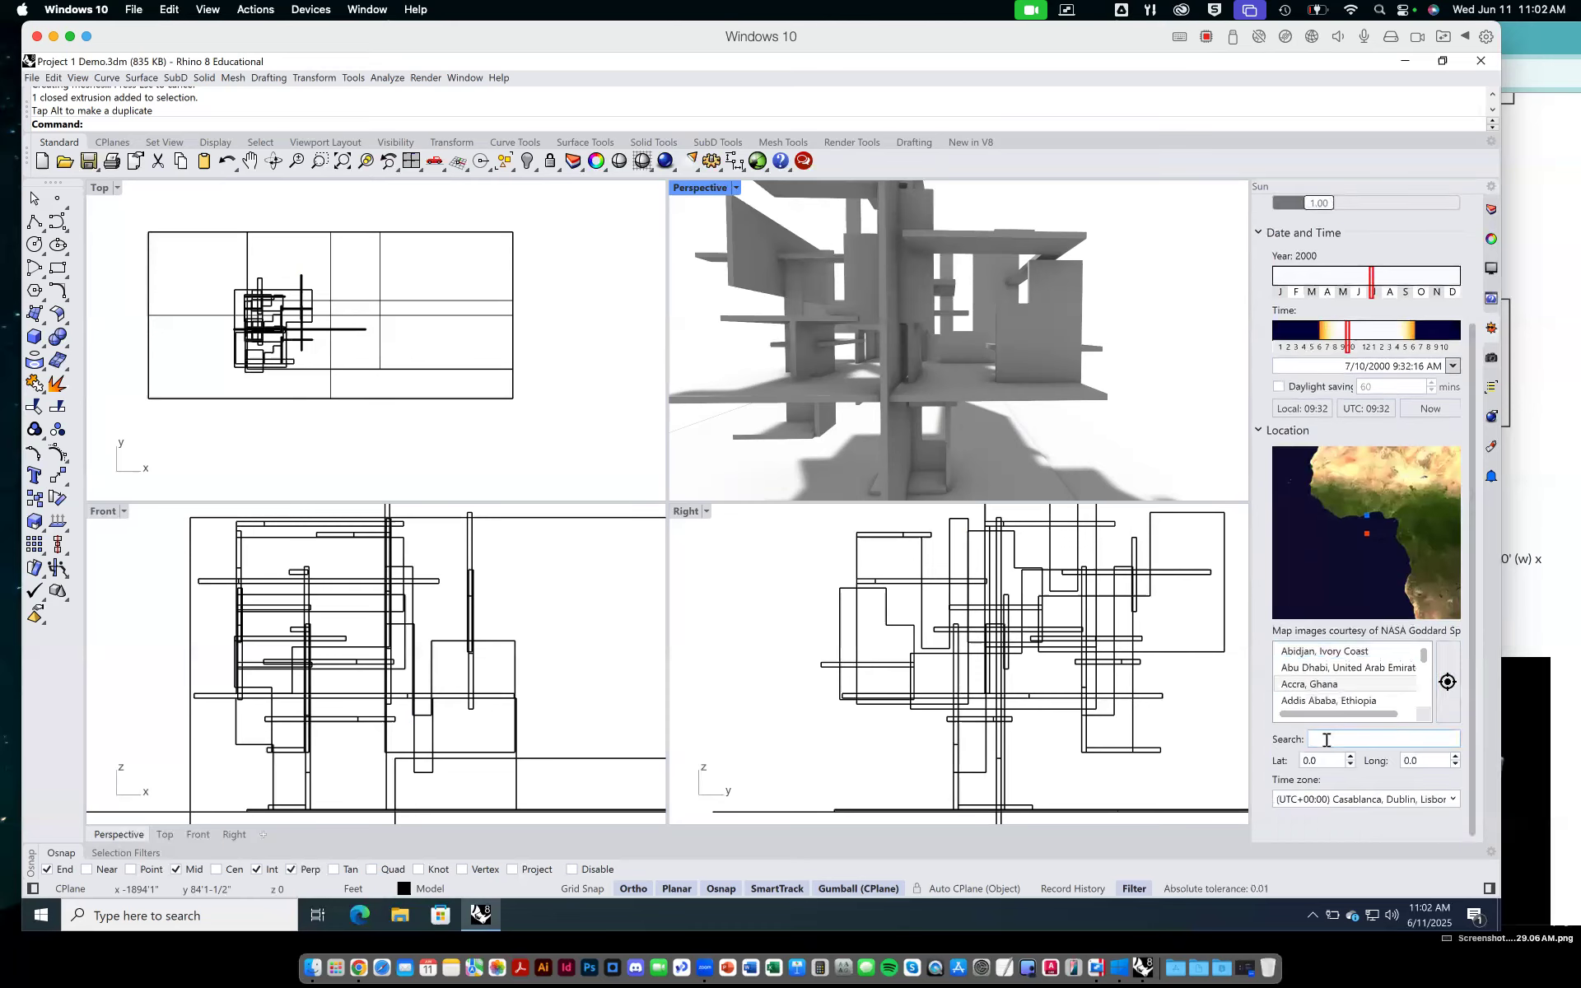
left_click(1326, 740)
type("la")
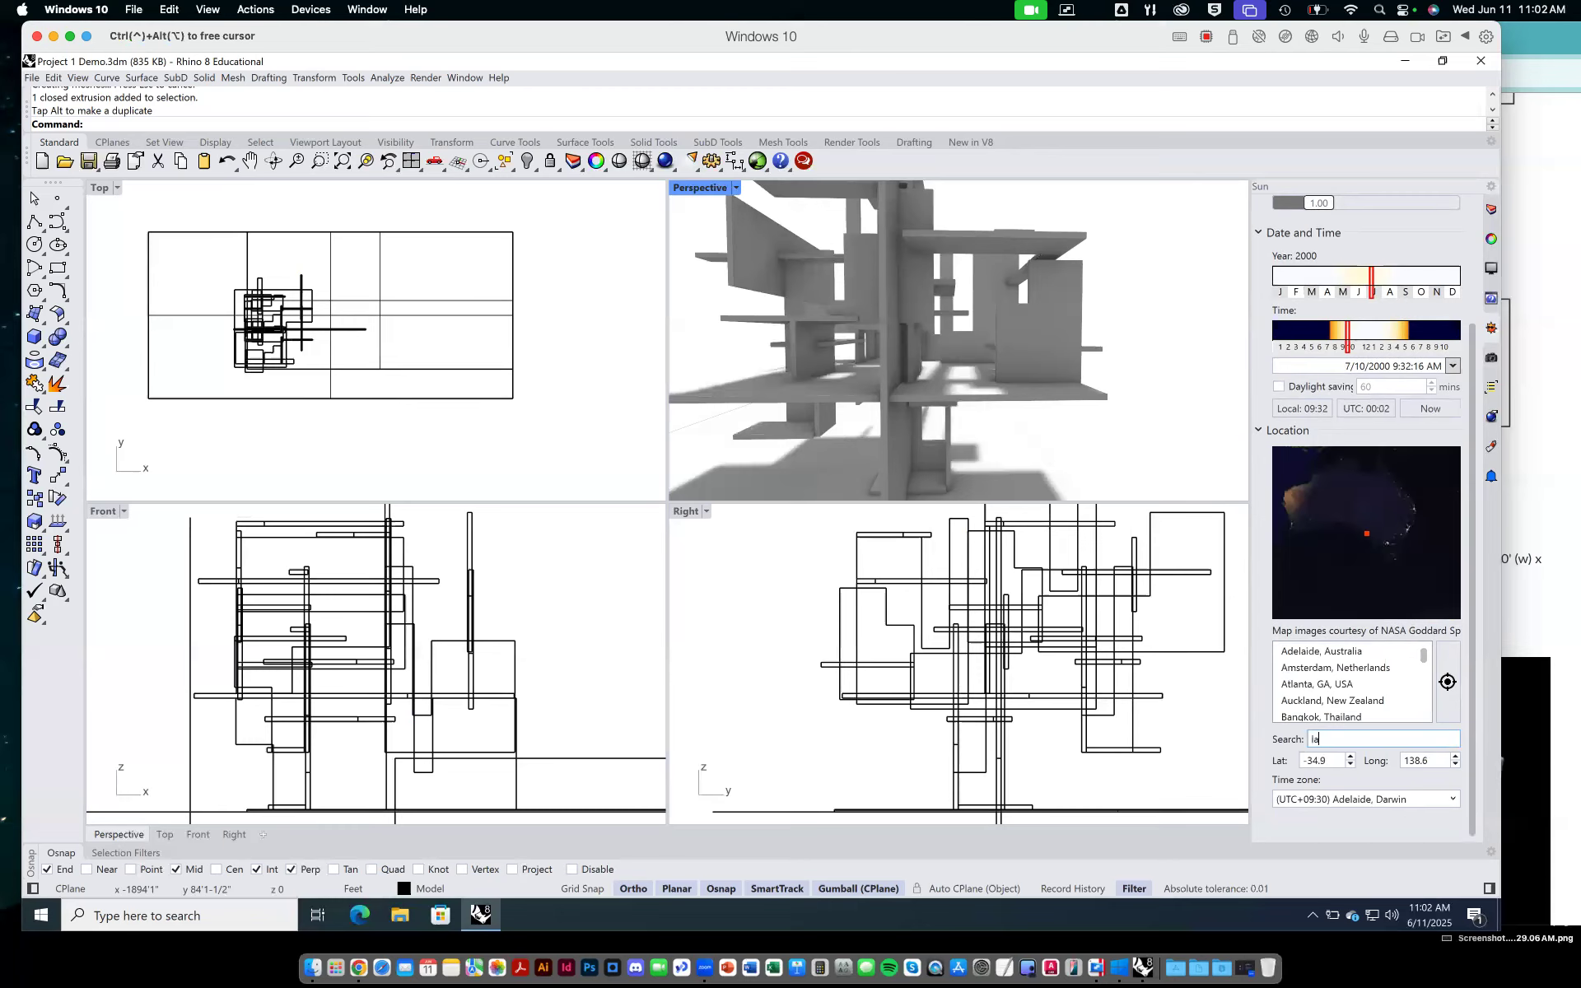
type("s")
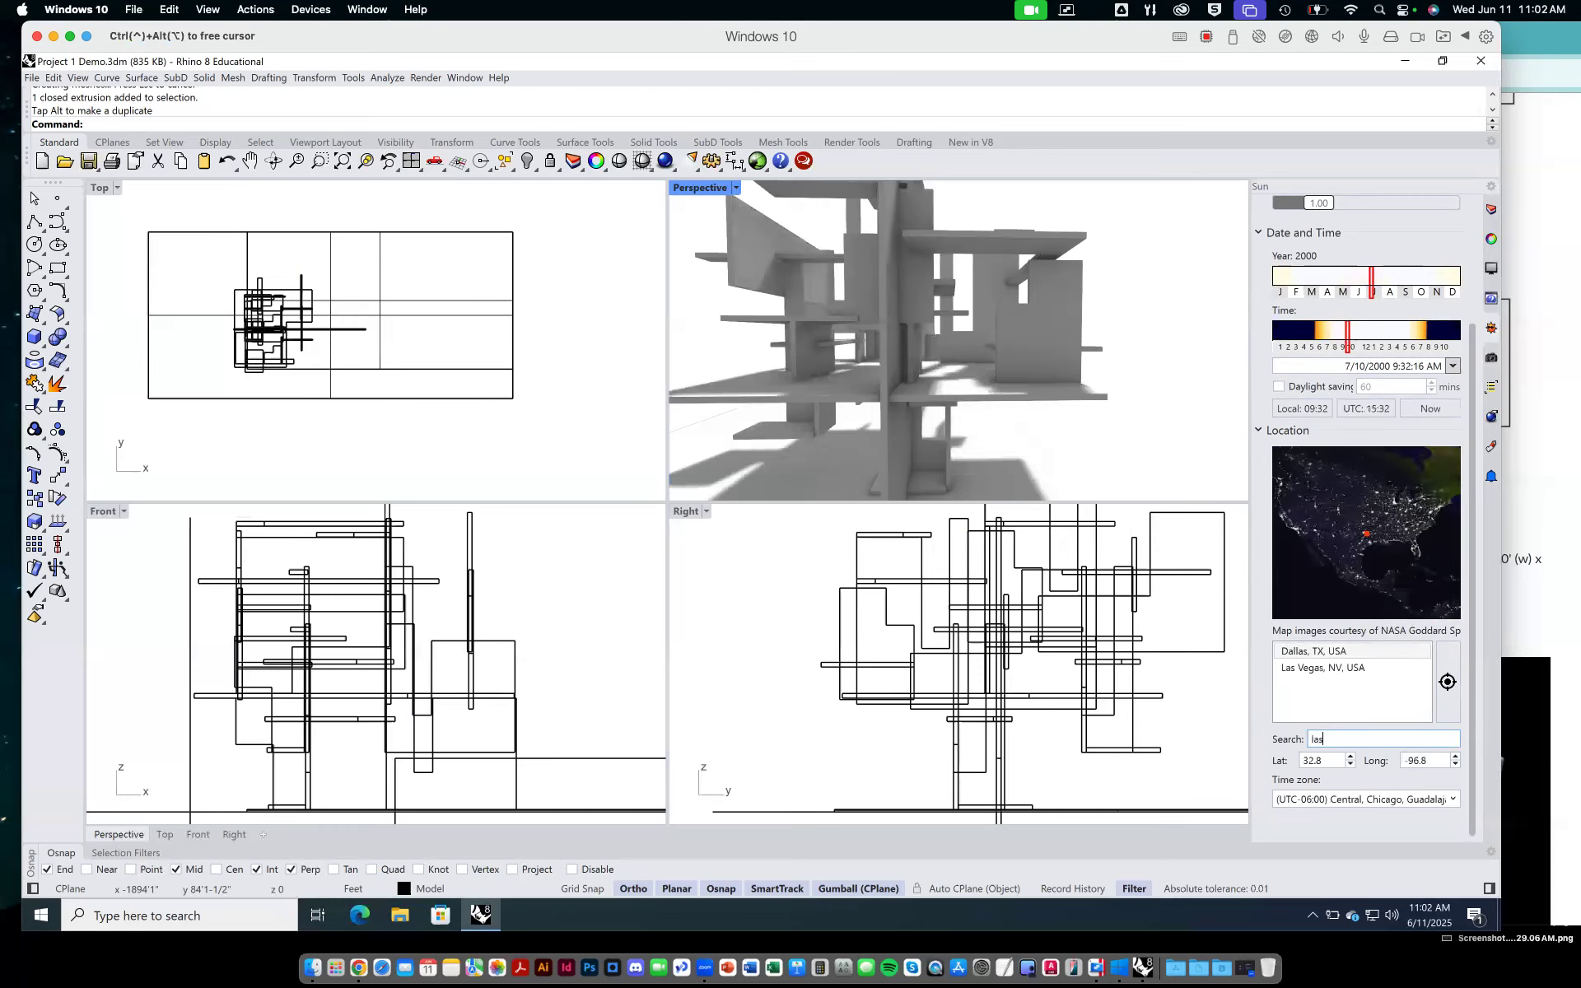
type(" ve")
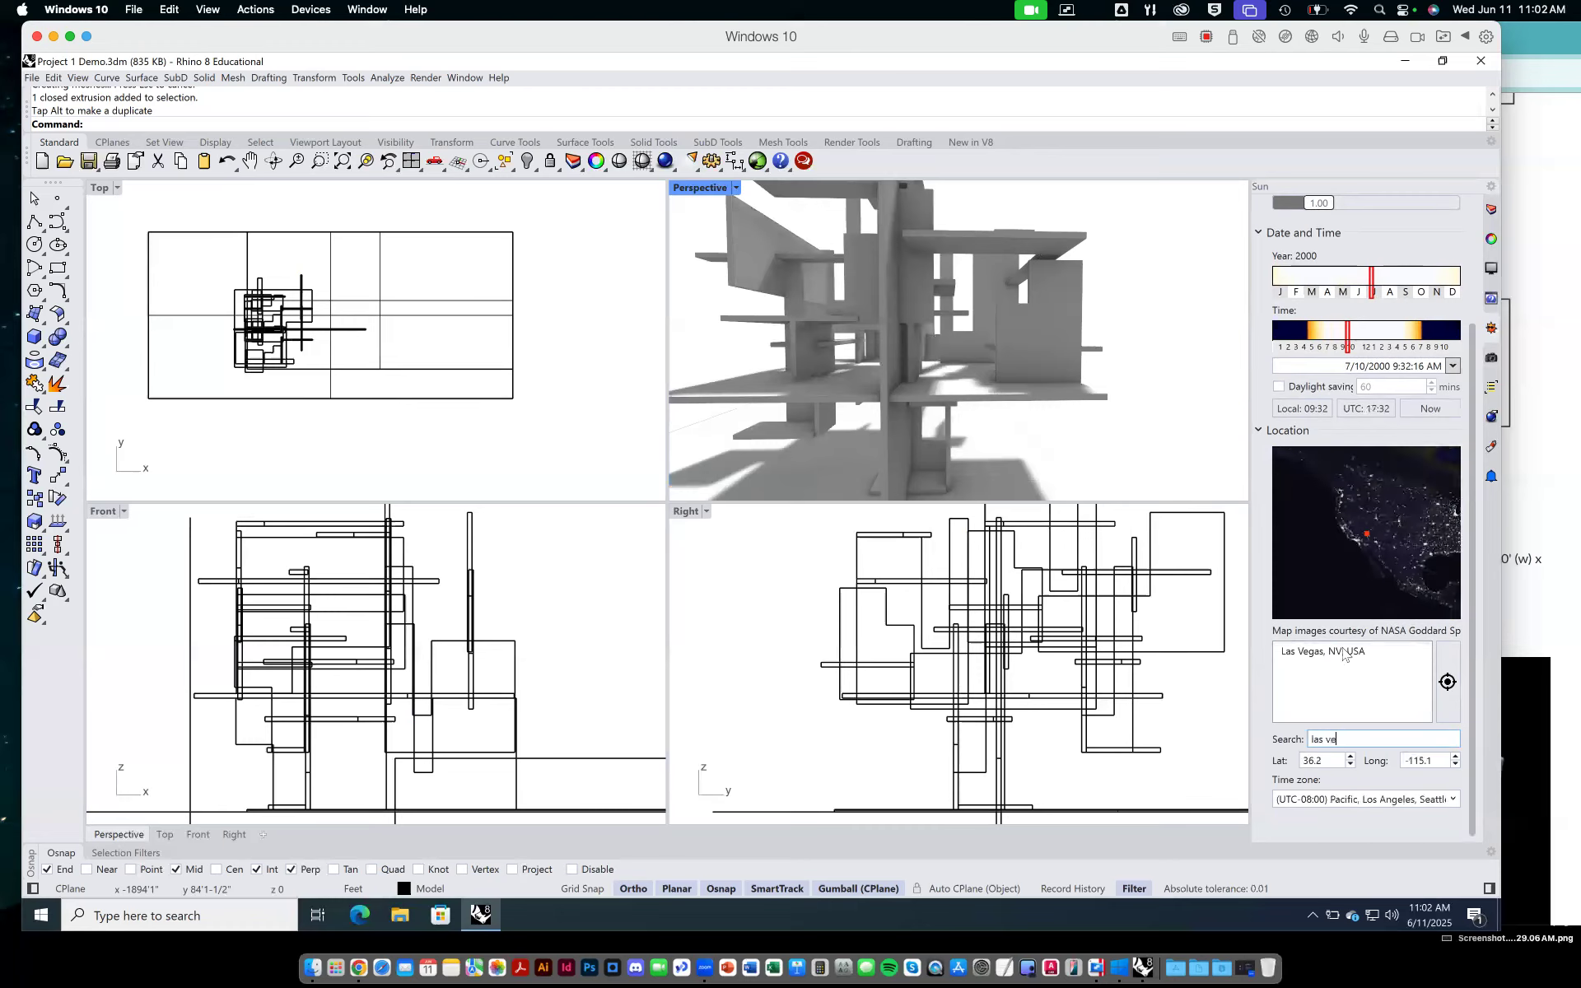
type("ga")
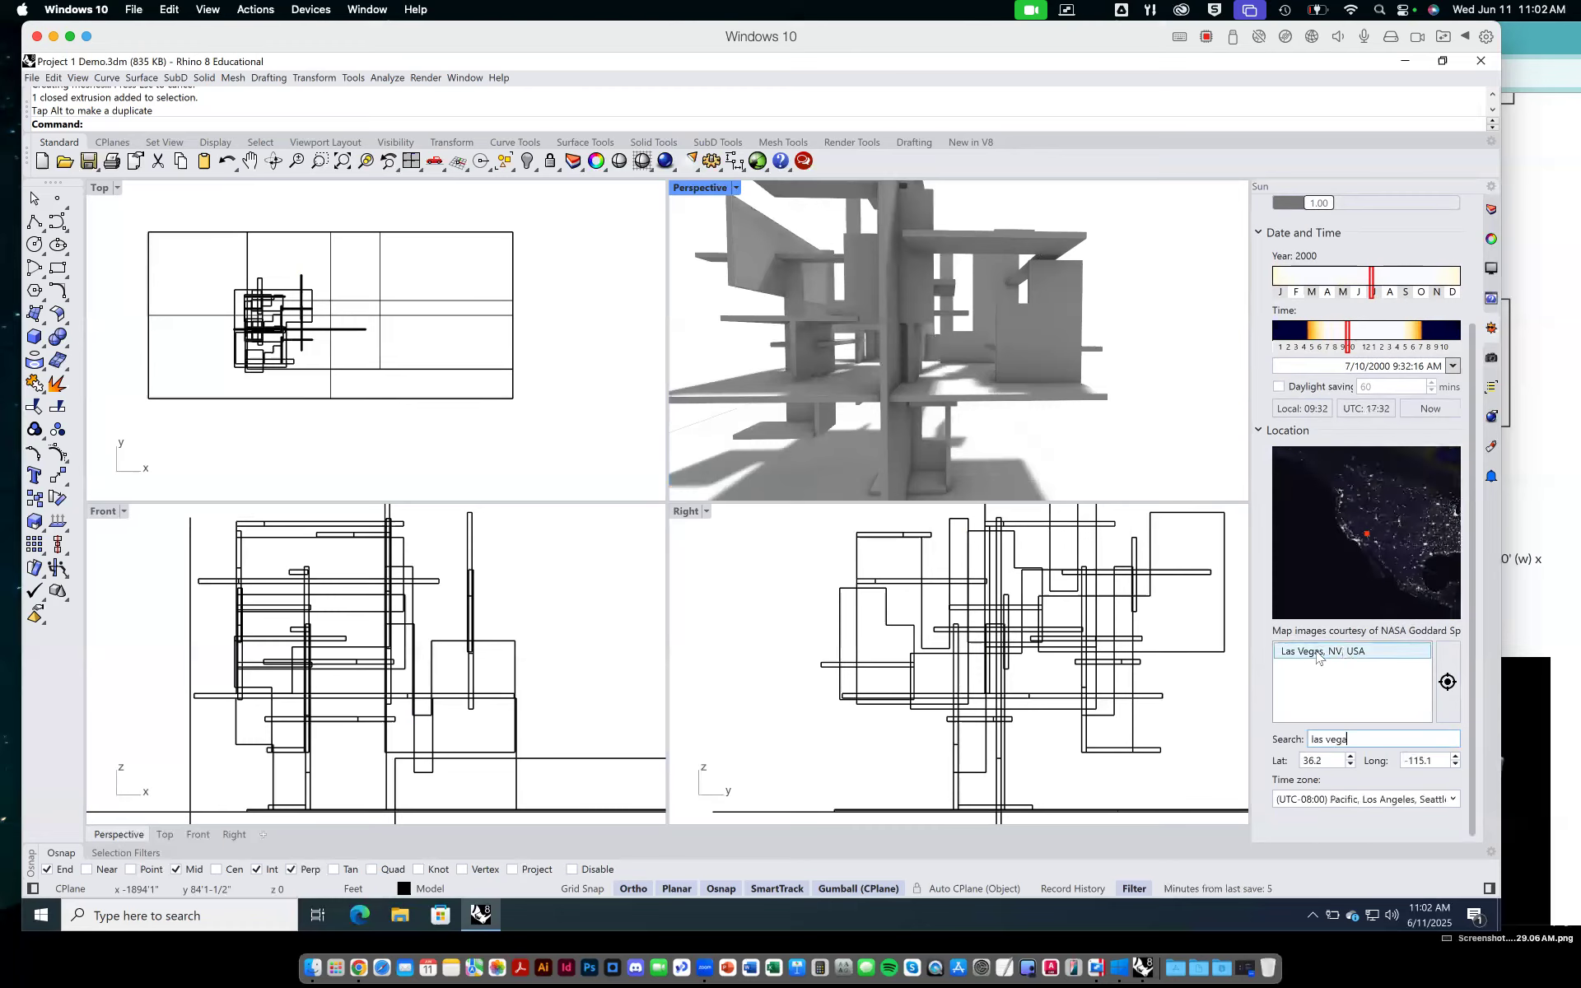
left_click(1318, 656)
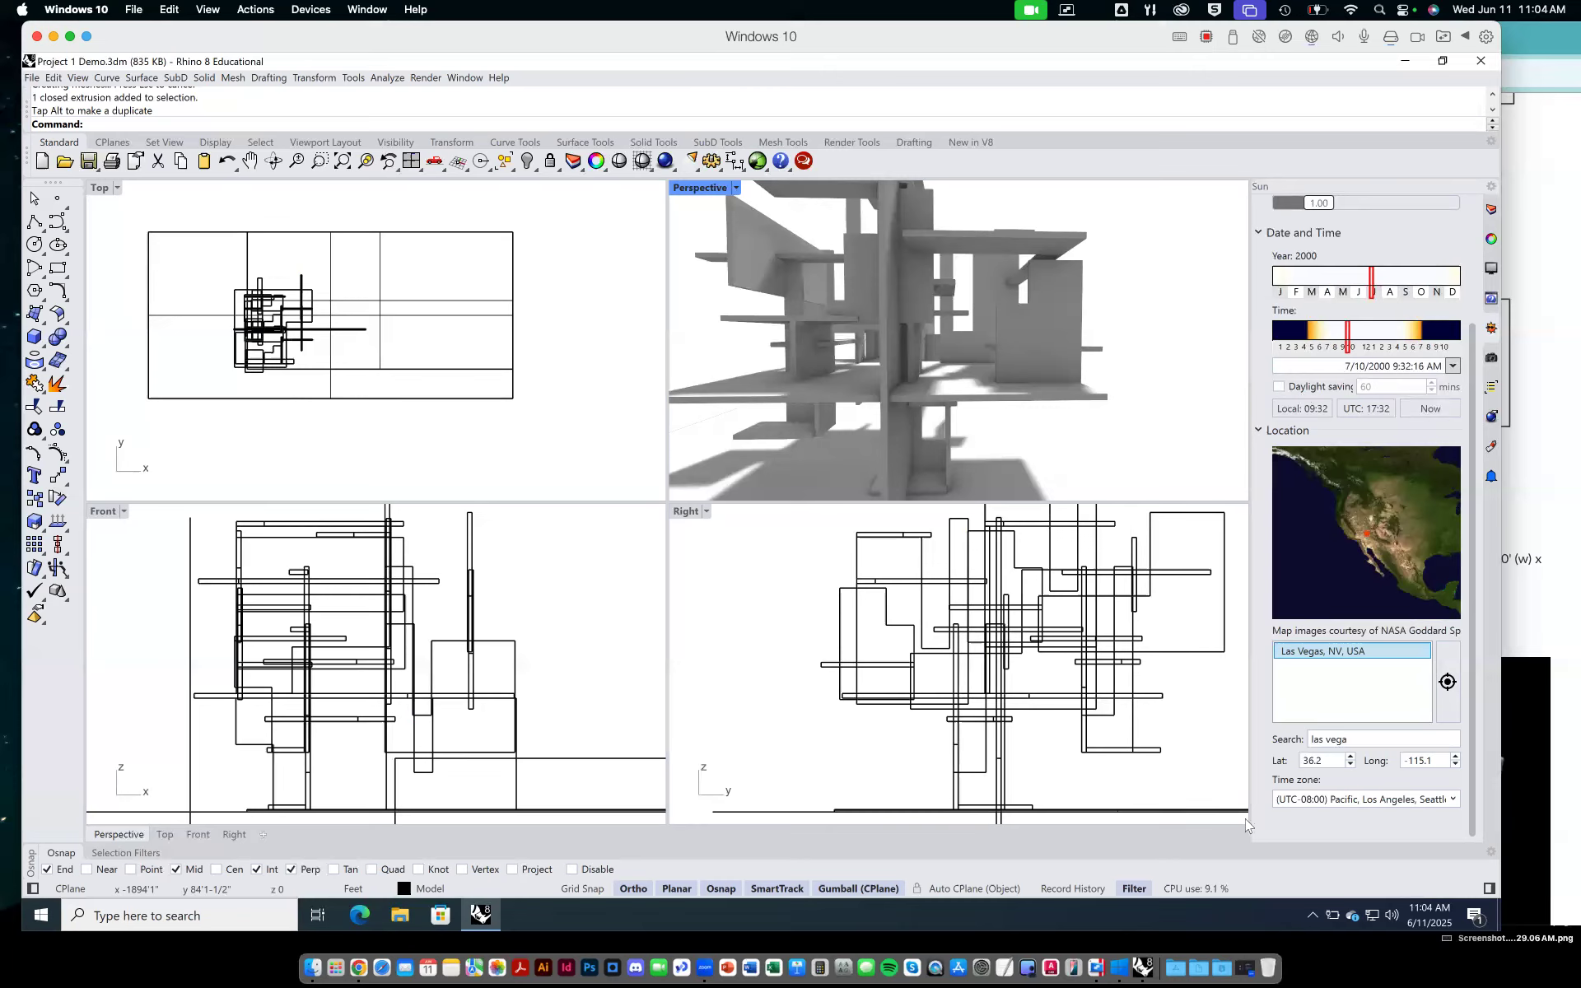
Clear the virtual machine window out of the way to show the macOS desktop.
key("F11")
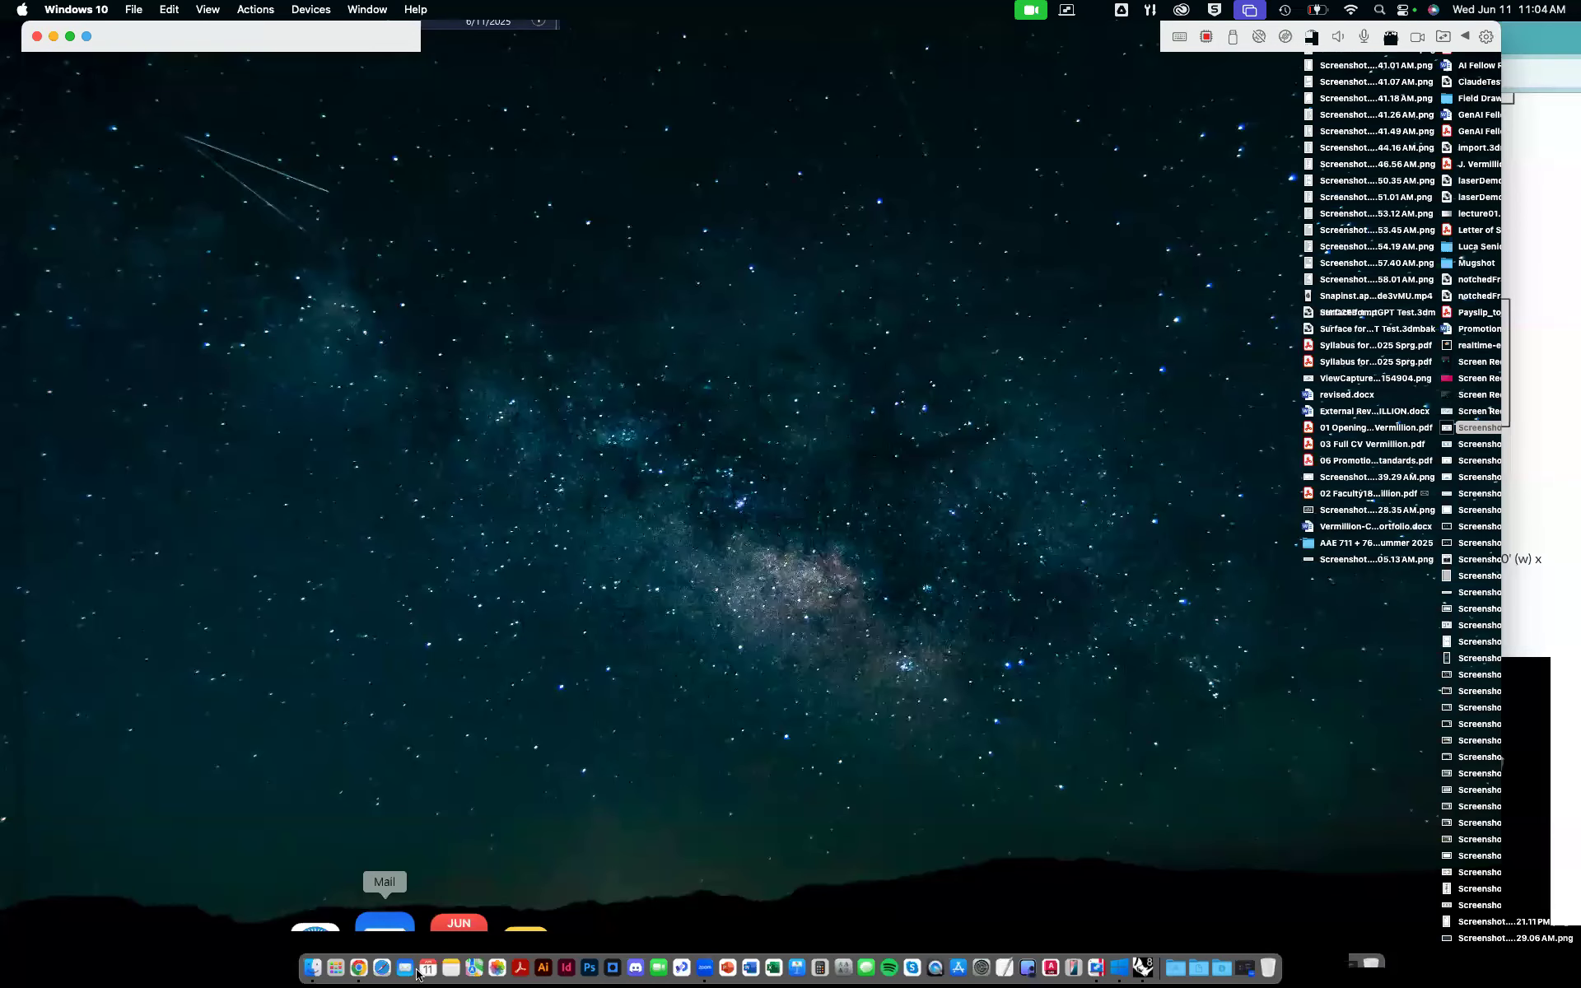